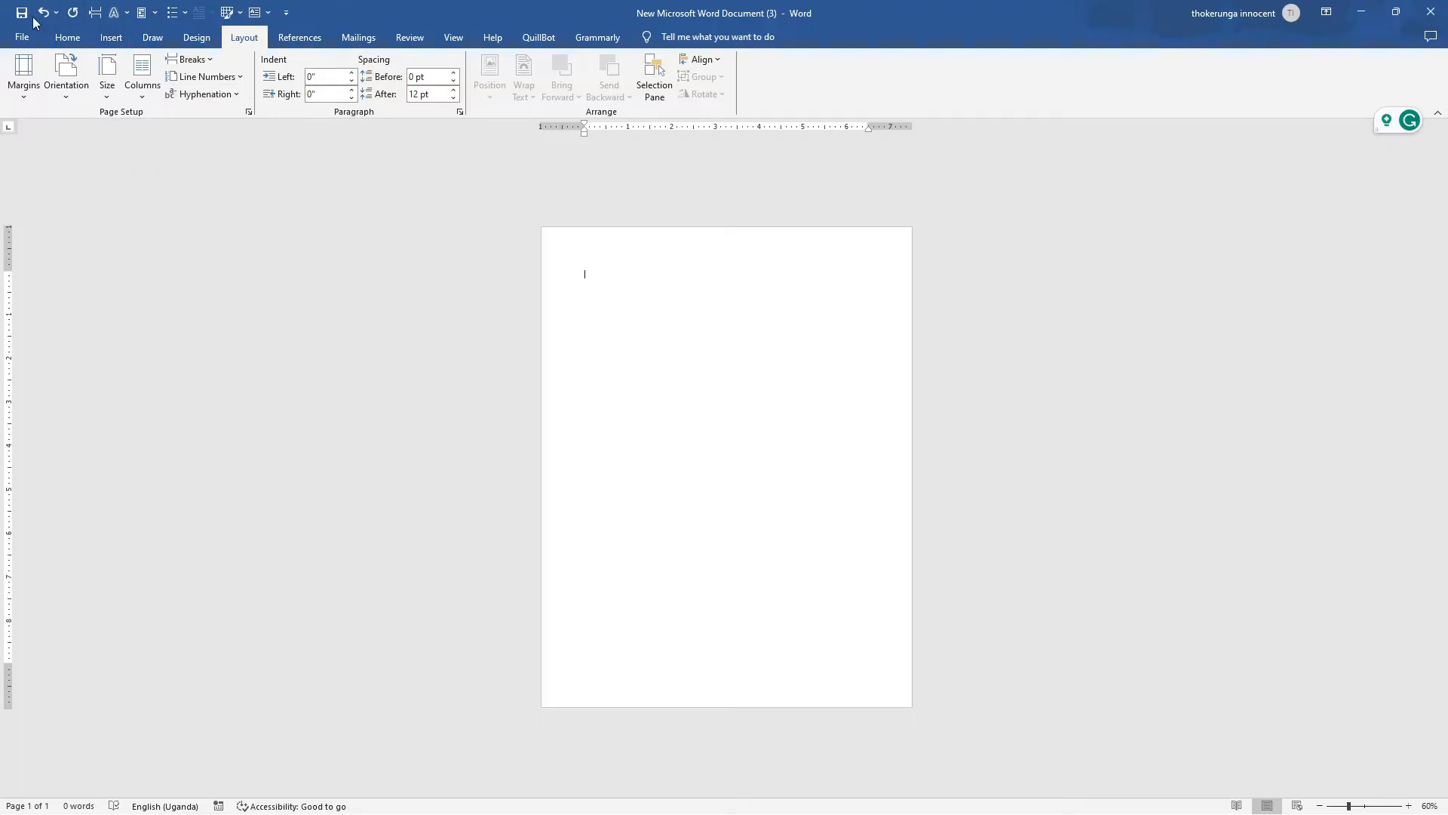
Customize the ribbon to include the Developer tab and show its commands
left_click(65, 39)
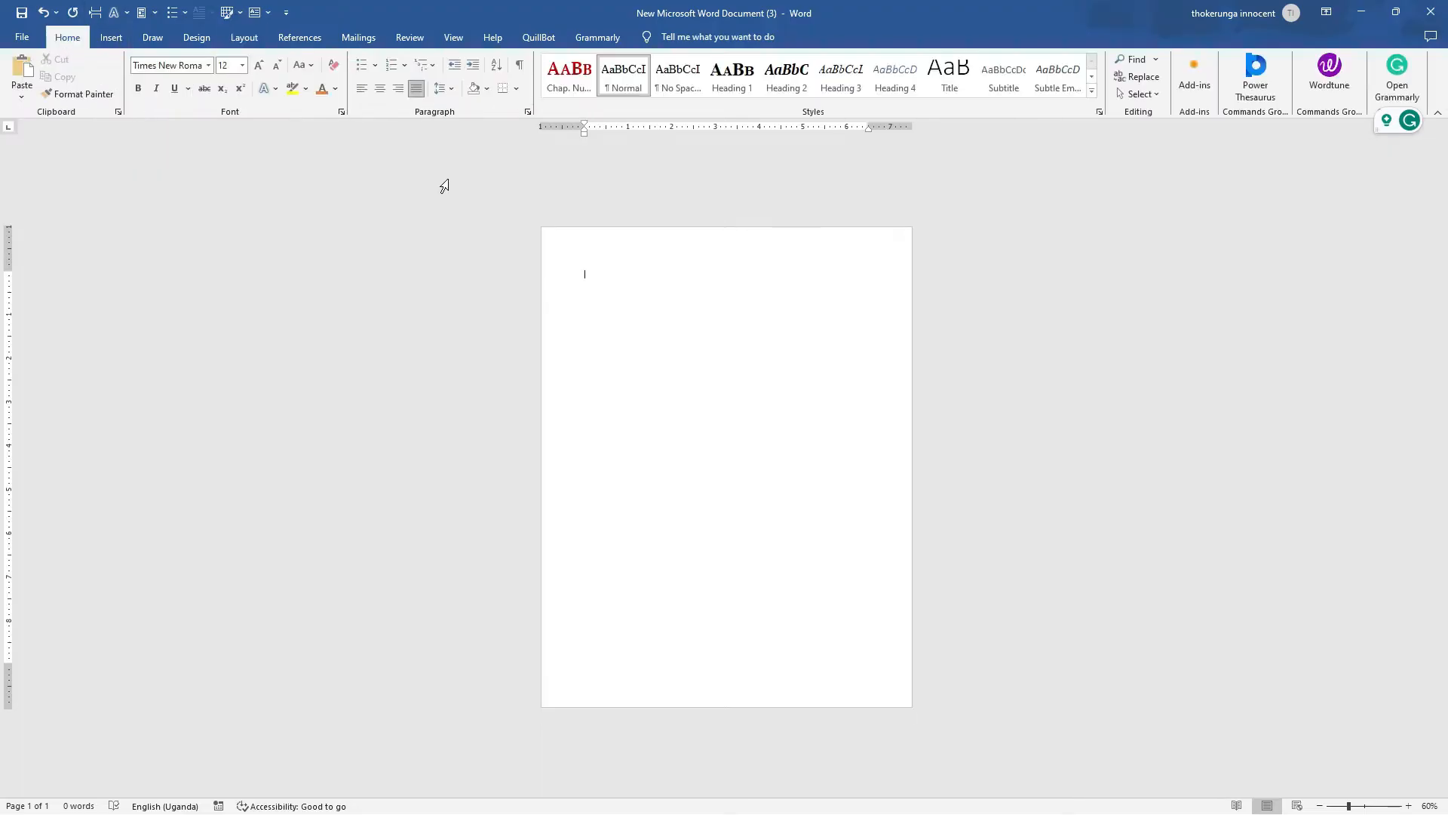
right_click(582, 115)
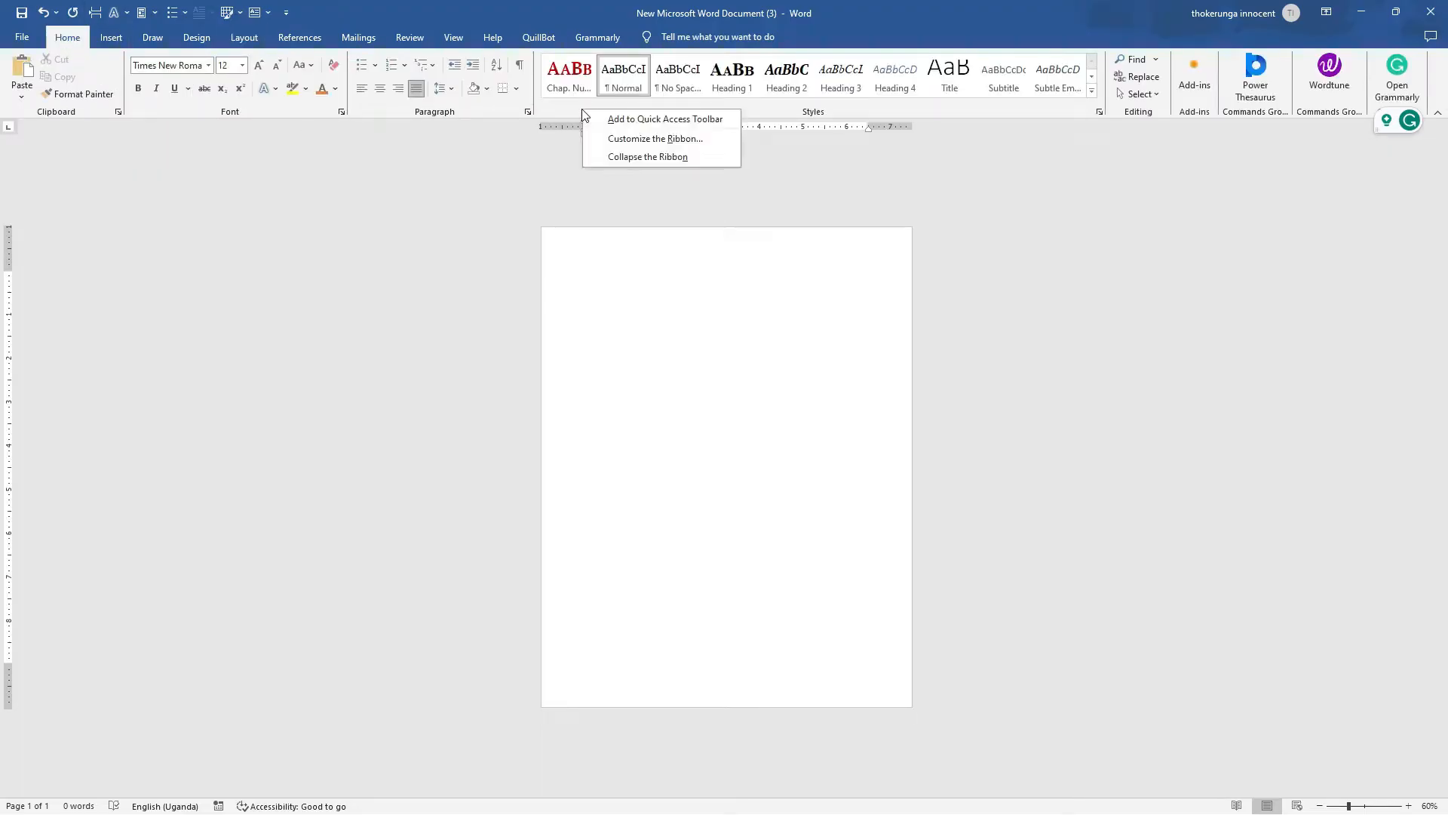
left_click(653, 138)
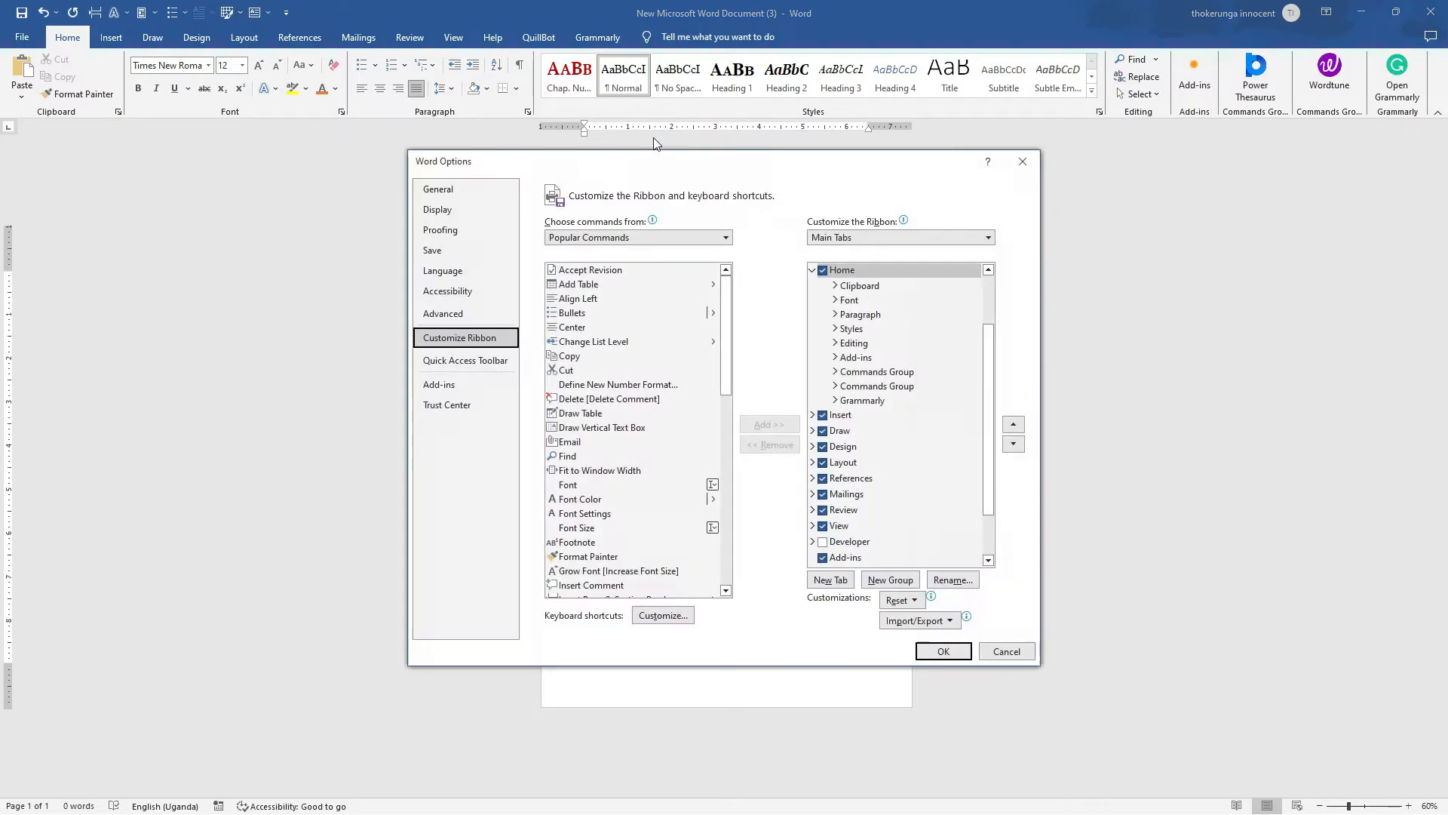
left_click(821, 541)
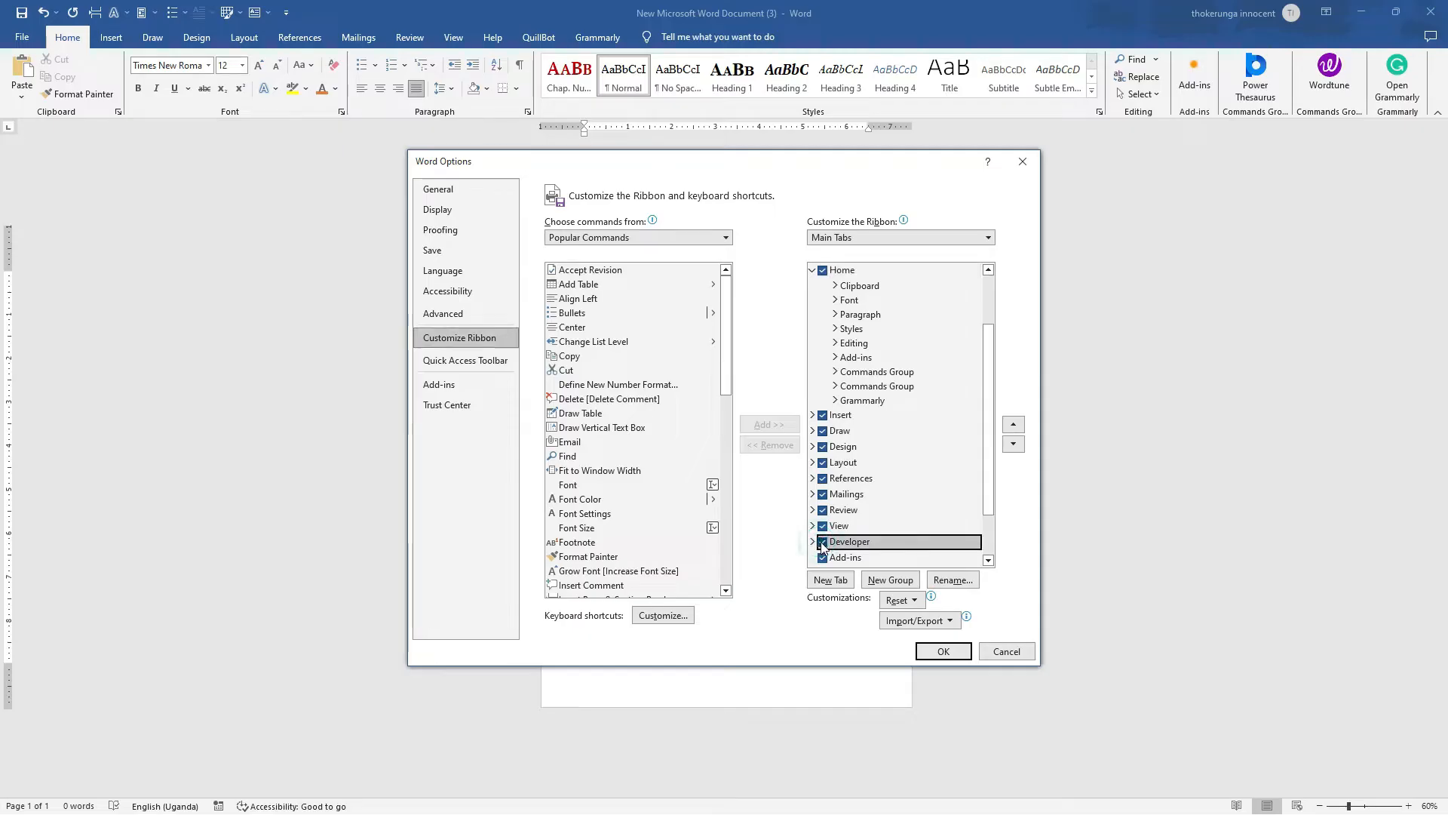
left_click(942, 652)
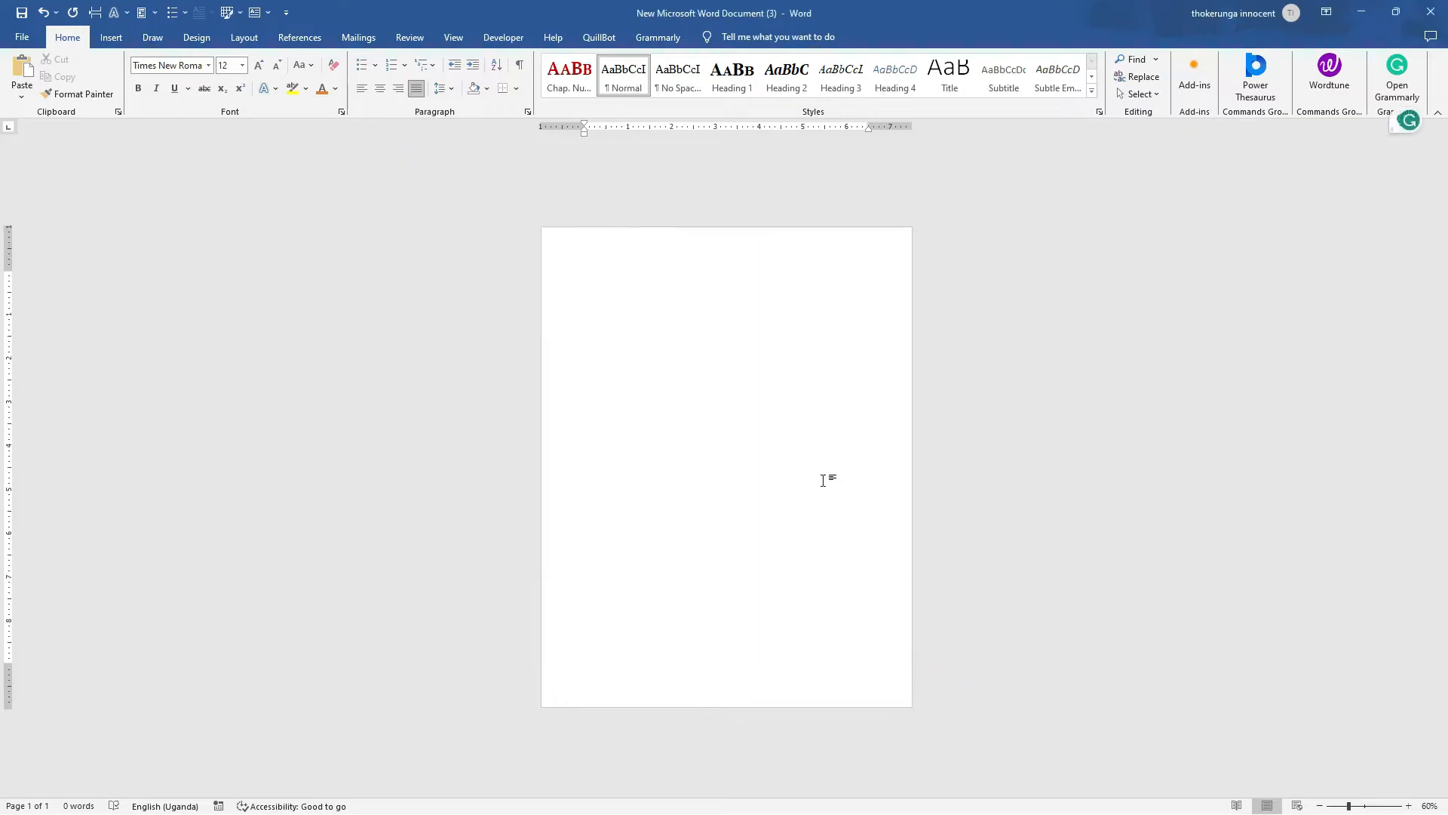
left_click(502, 39)
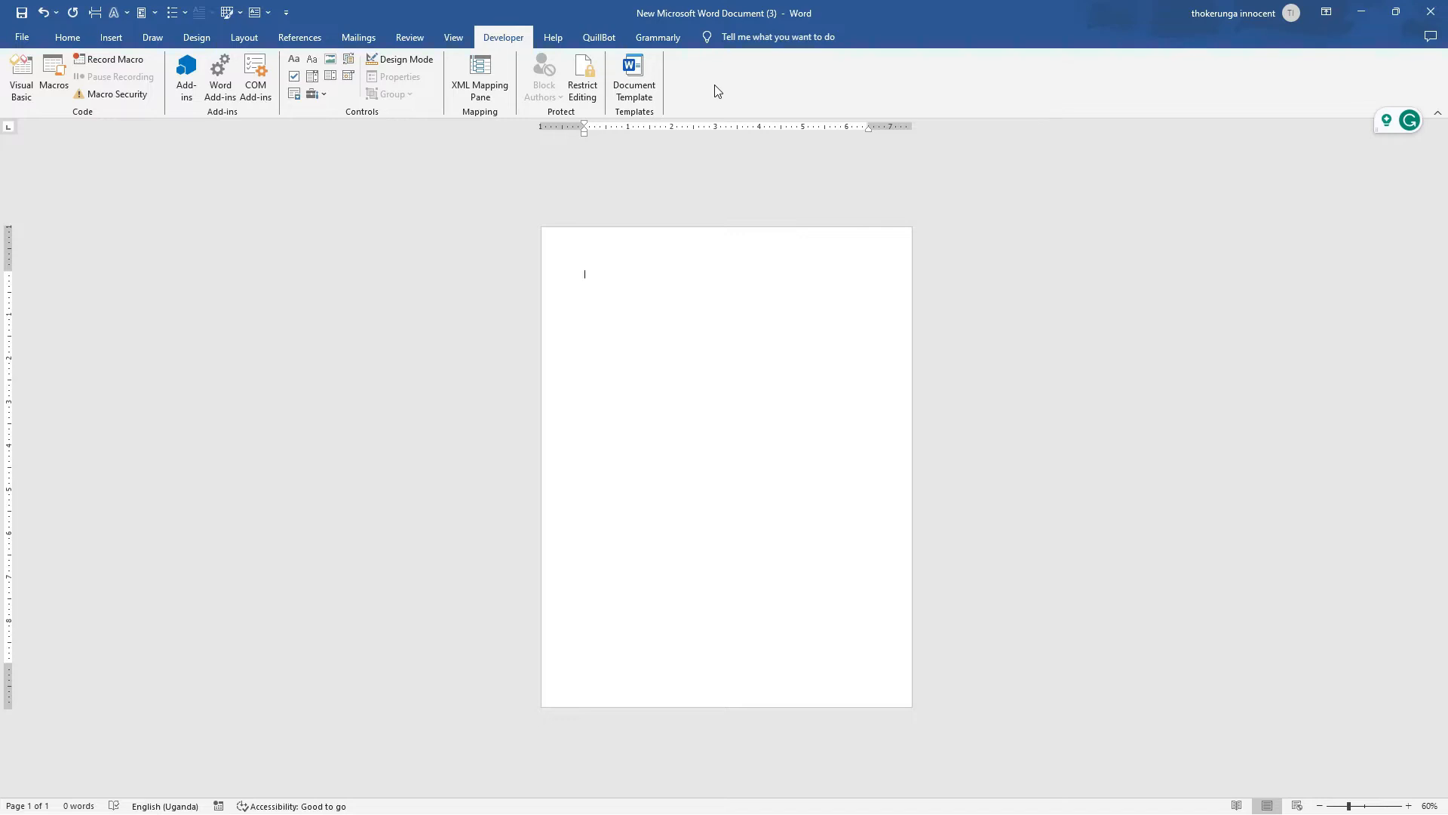
Display the Selection pane for the blank document
left_click(601, 281)
left_click(67, 39)
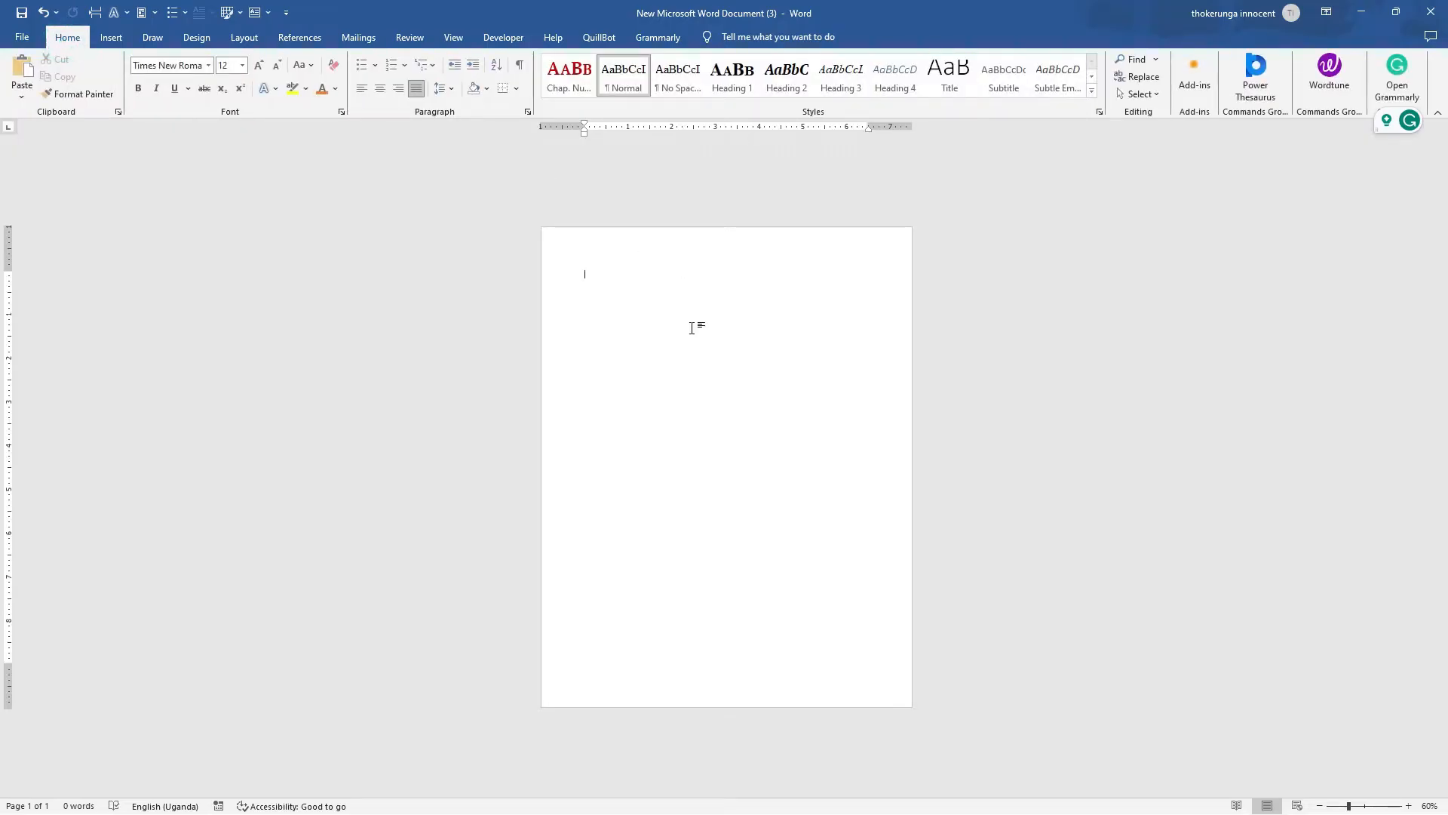
left_click(246, 39)
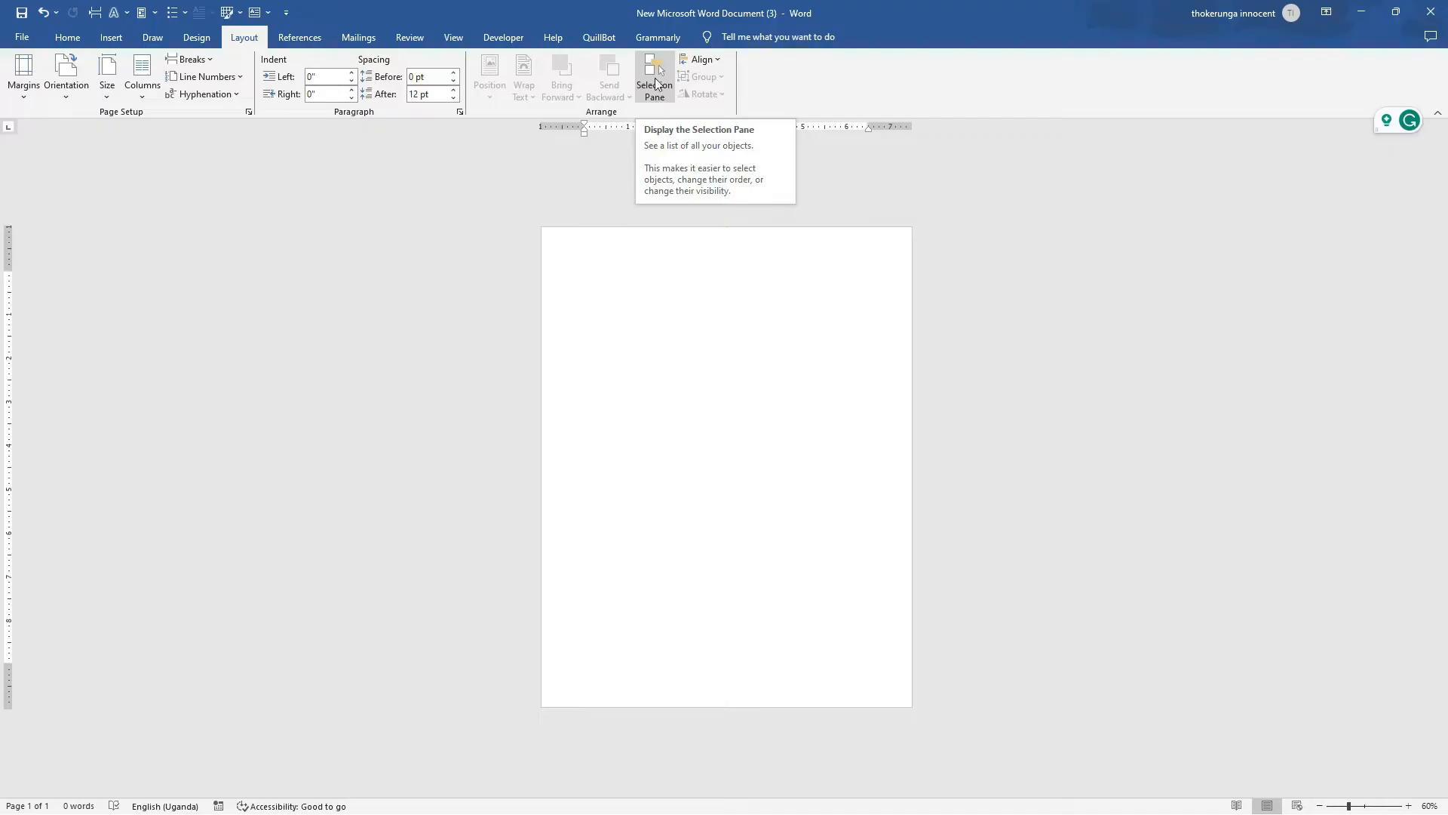
left_click(654, 75)
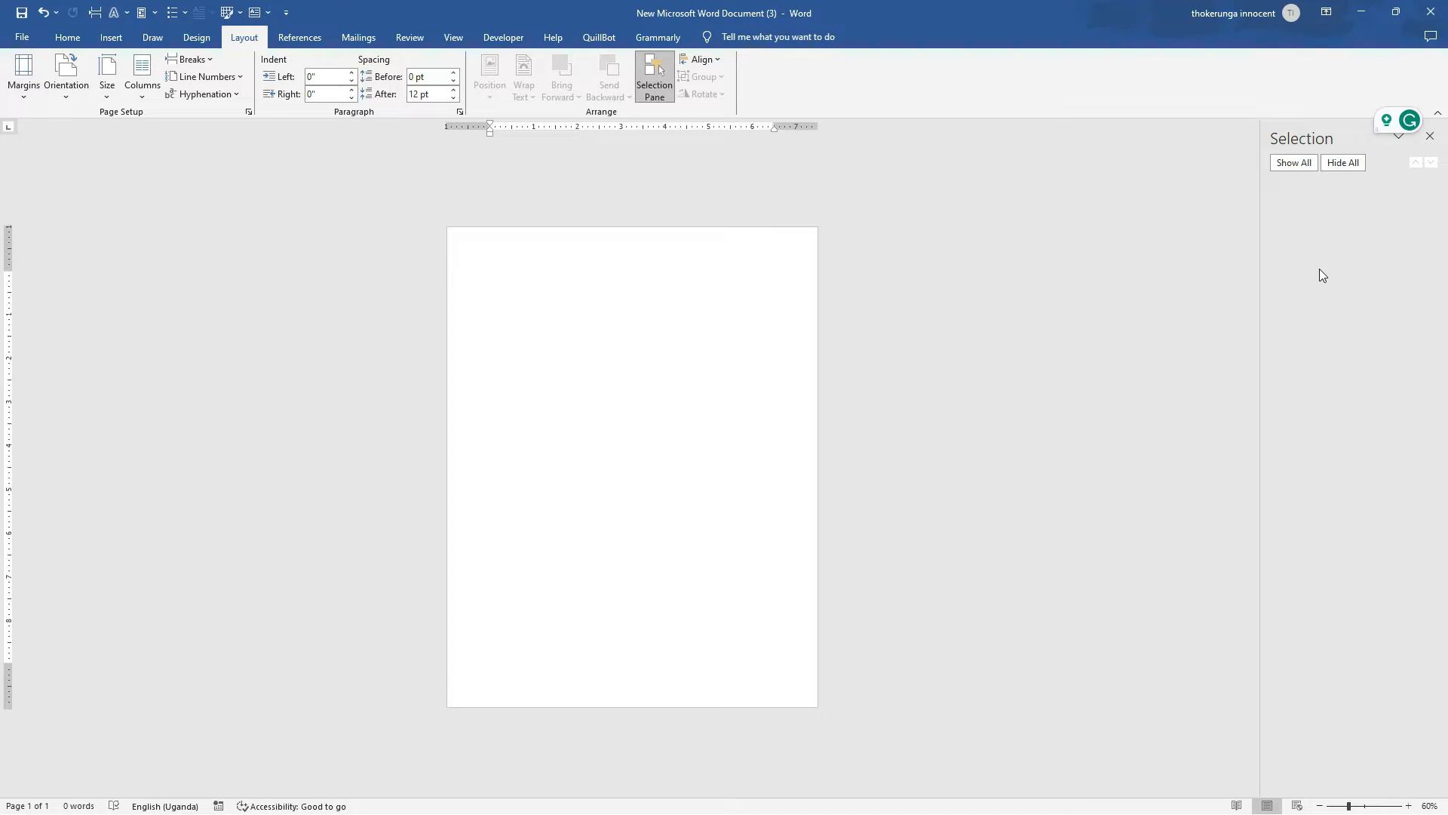
Review the object alignment settings, including Align to Margin and Use Alignment Guides
left_click(713, 61)
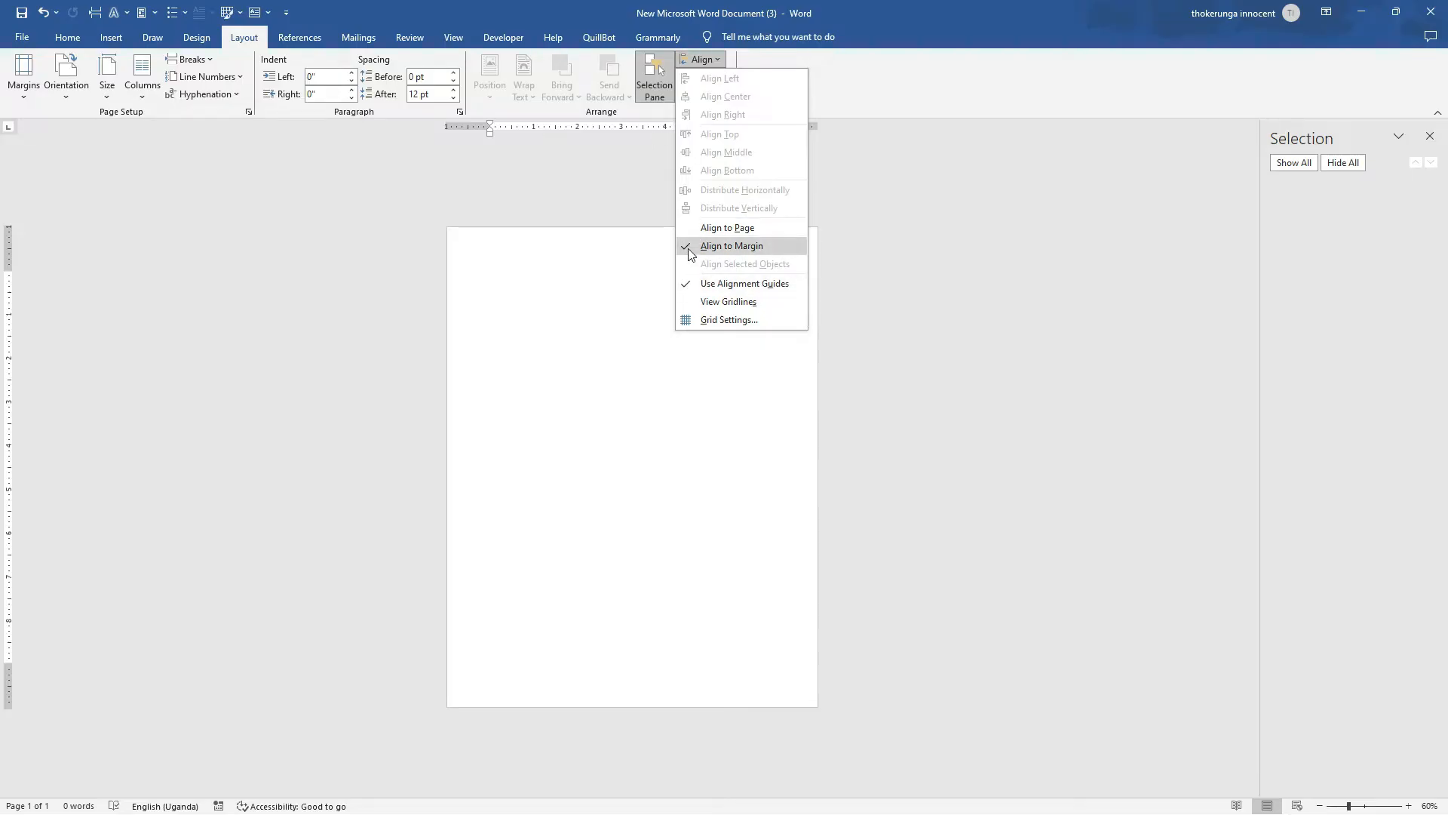
left_click(688, 284)
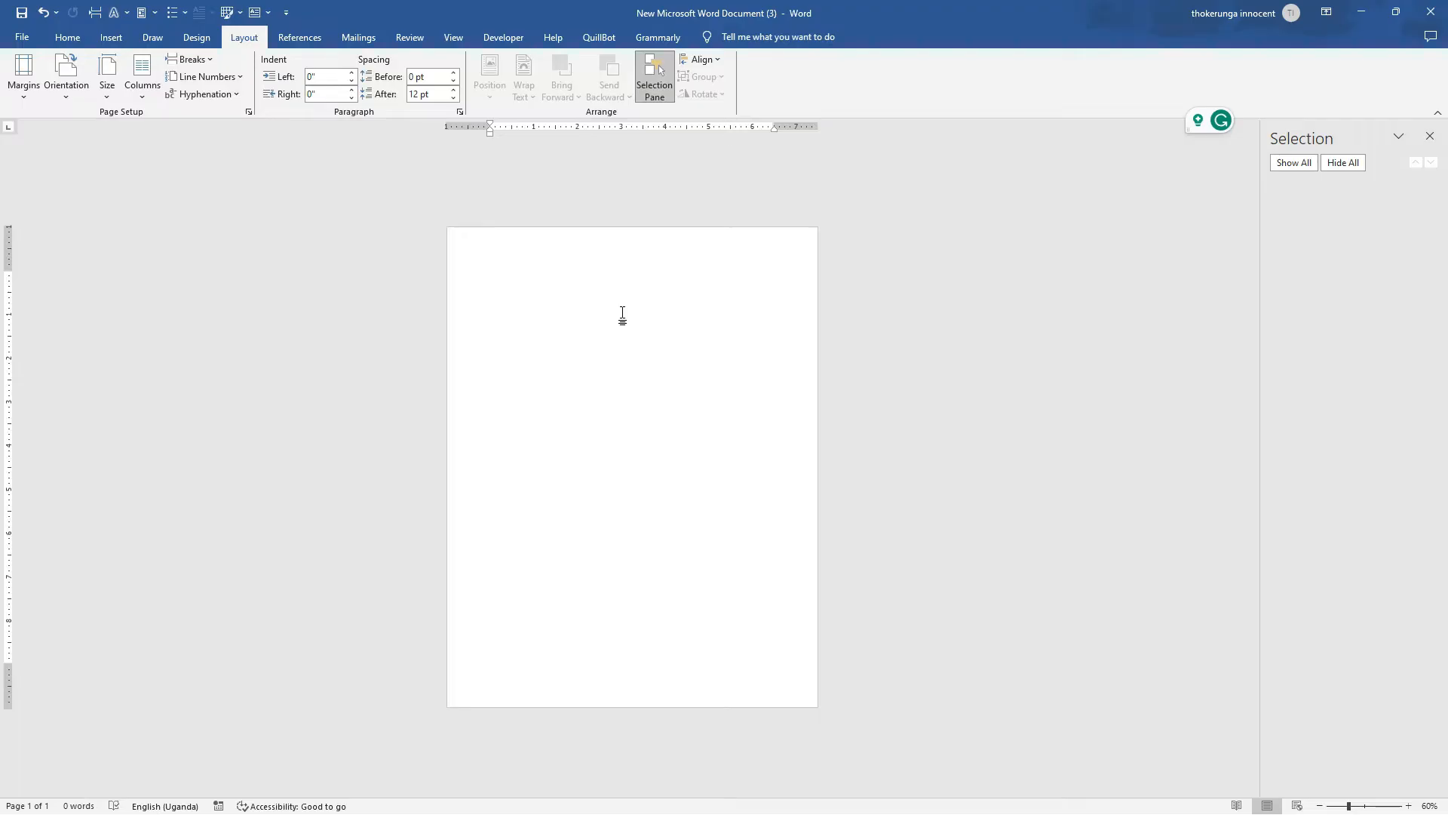
left_click(700, 59)
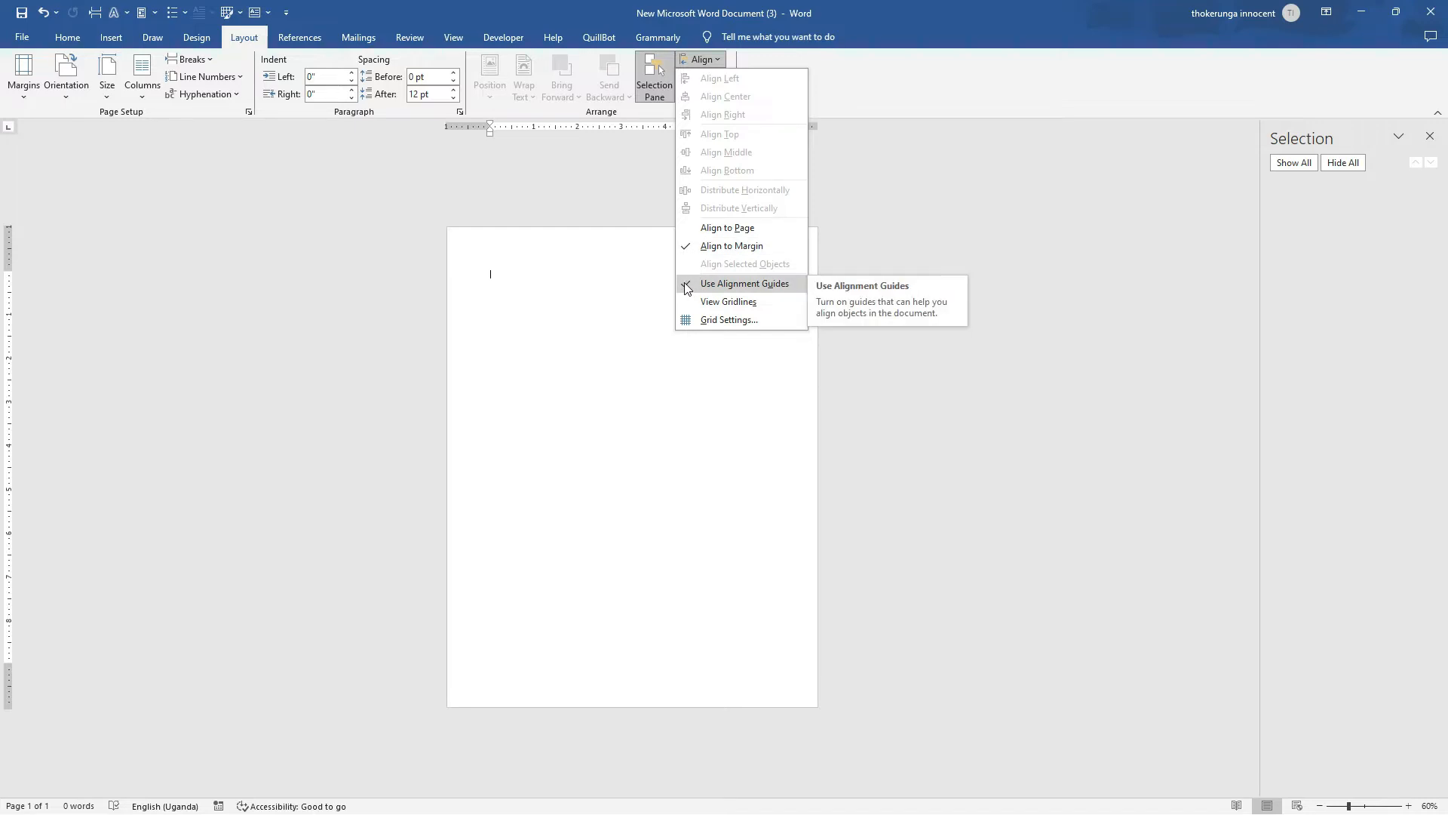
left_click(658, 417)
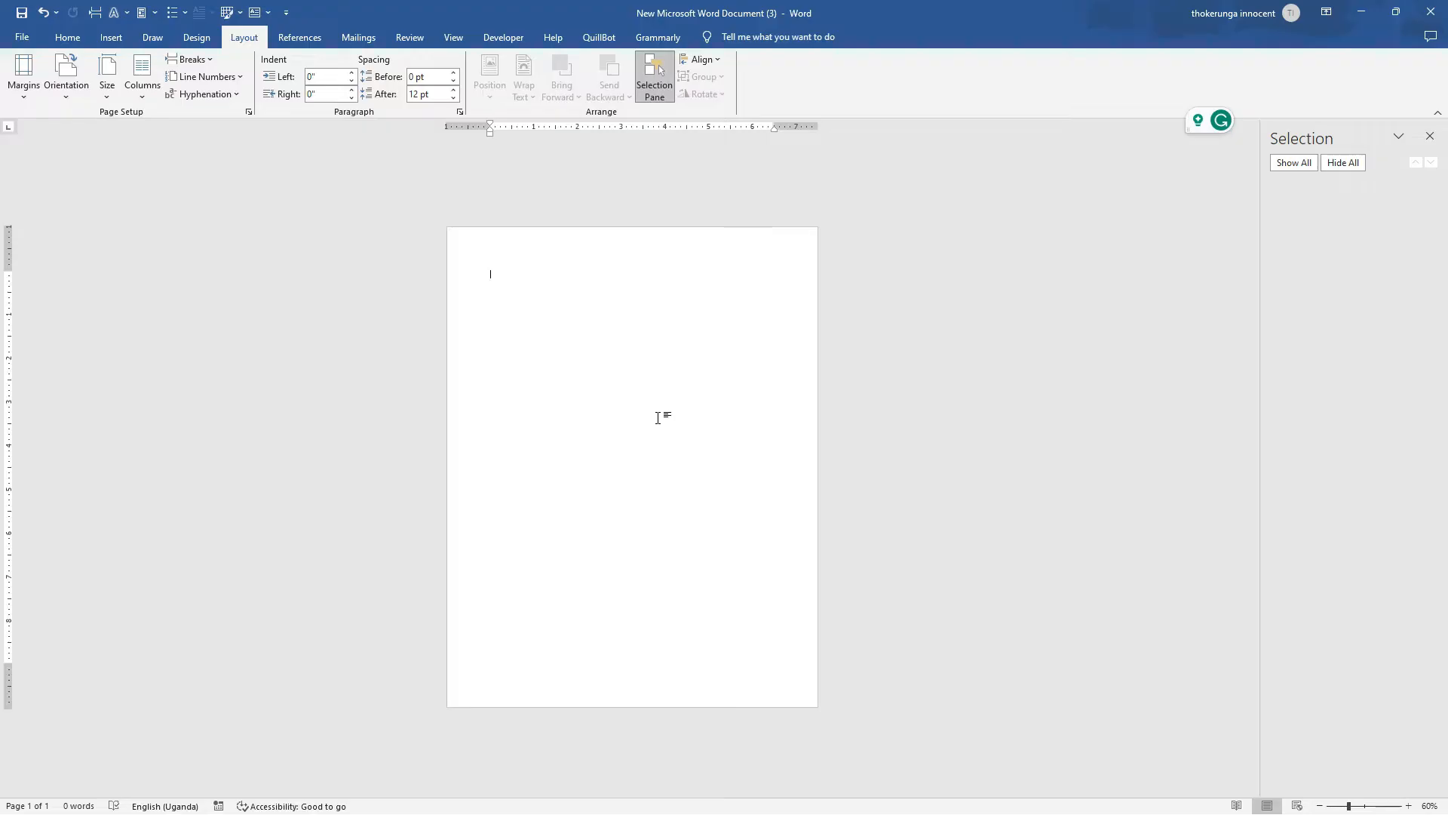
Look through the options for inserting text boxes, pictures and shapes
left_click(112, 38)
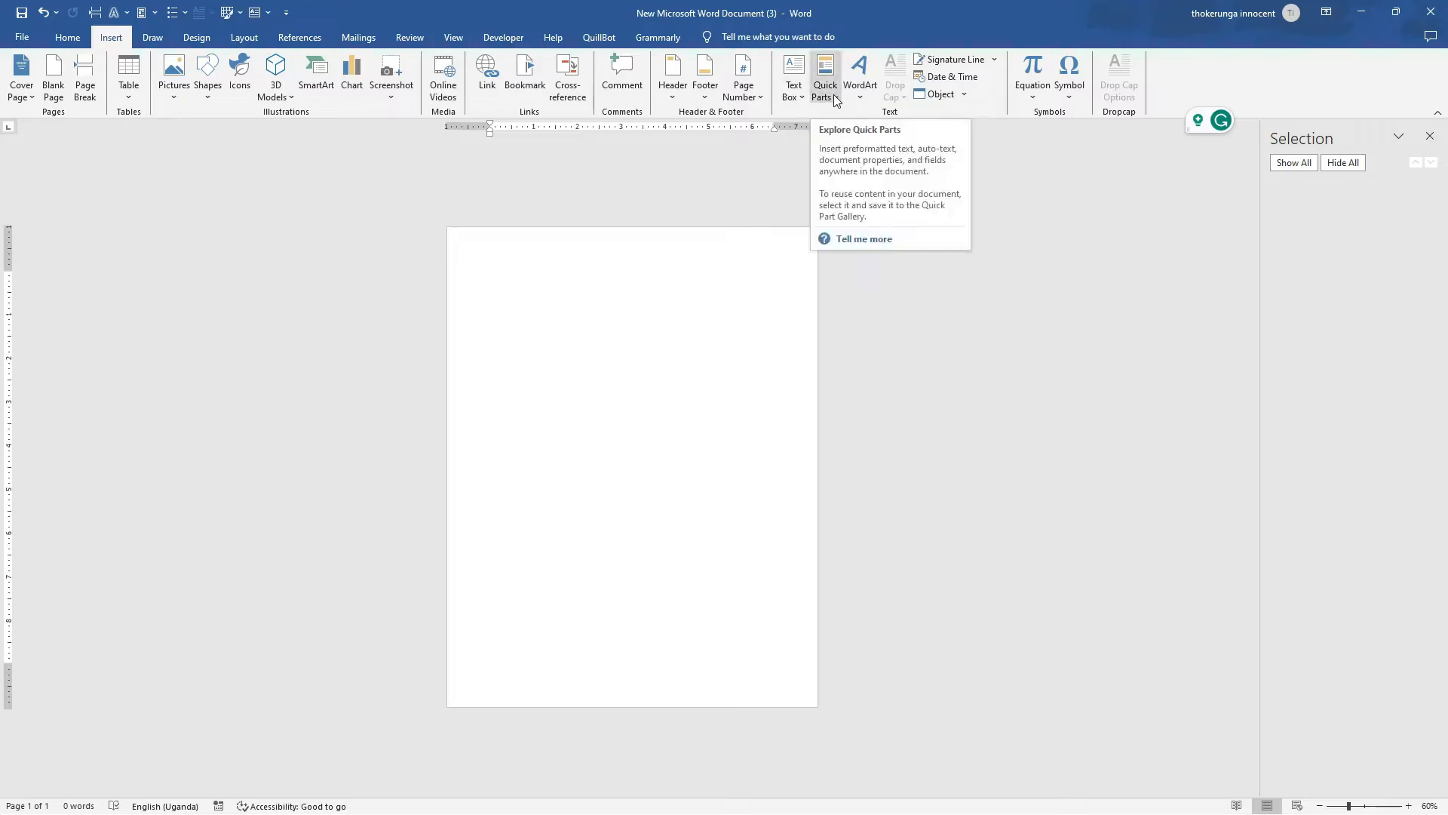
left_click(798, 98)
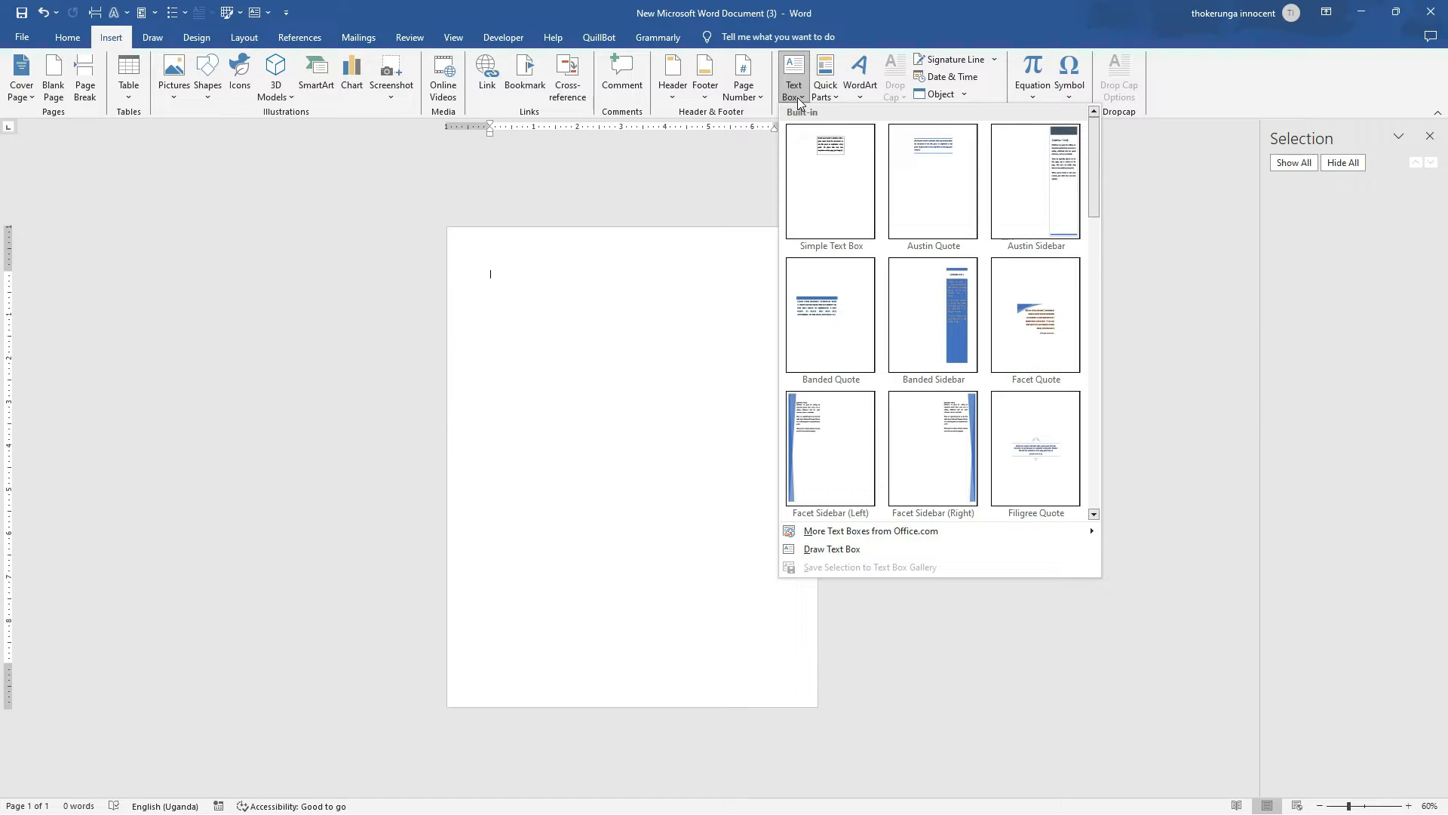
left_click(686, 268)
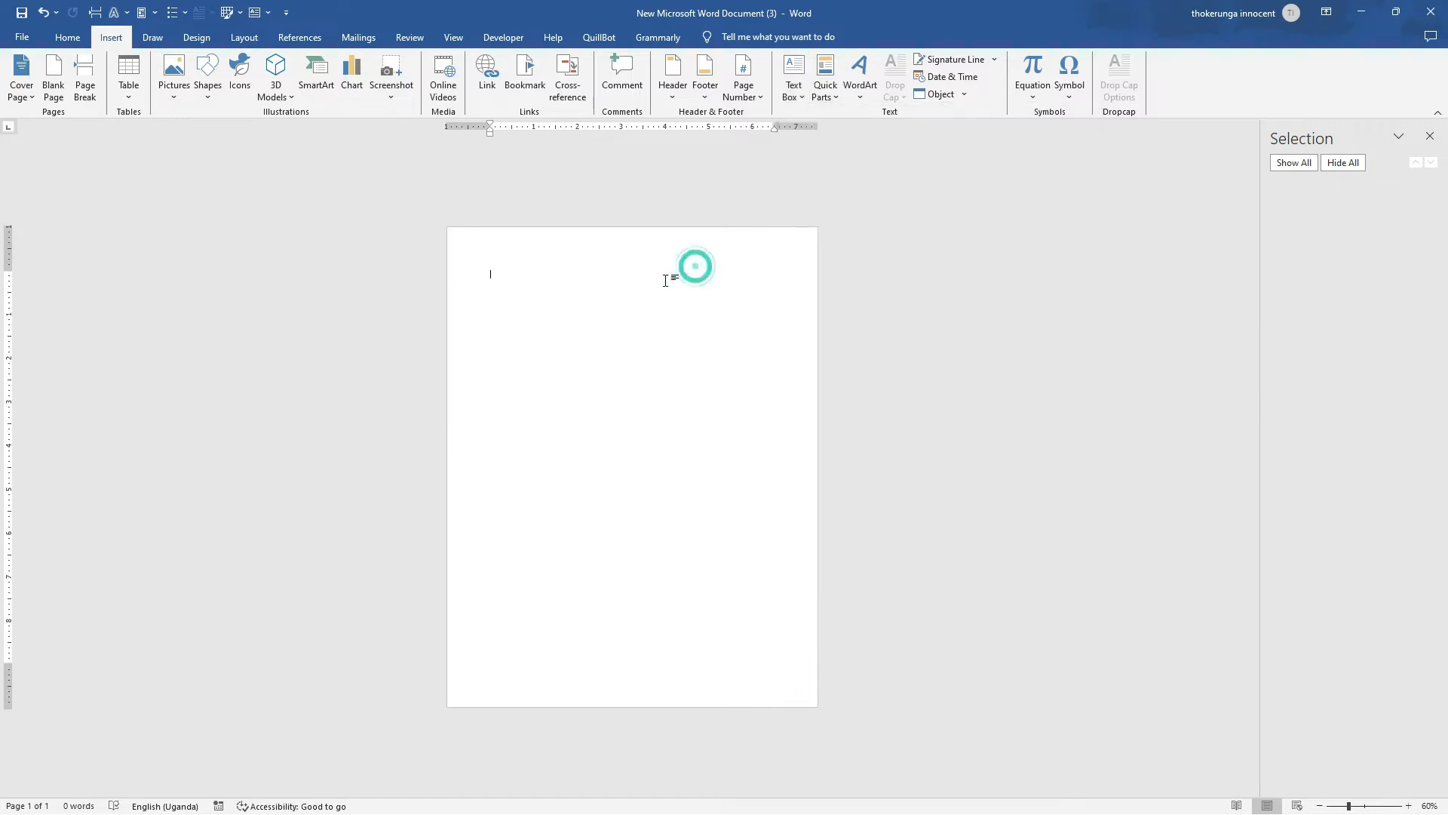
left_click(176, 98)
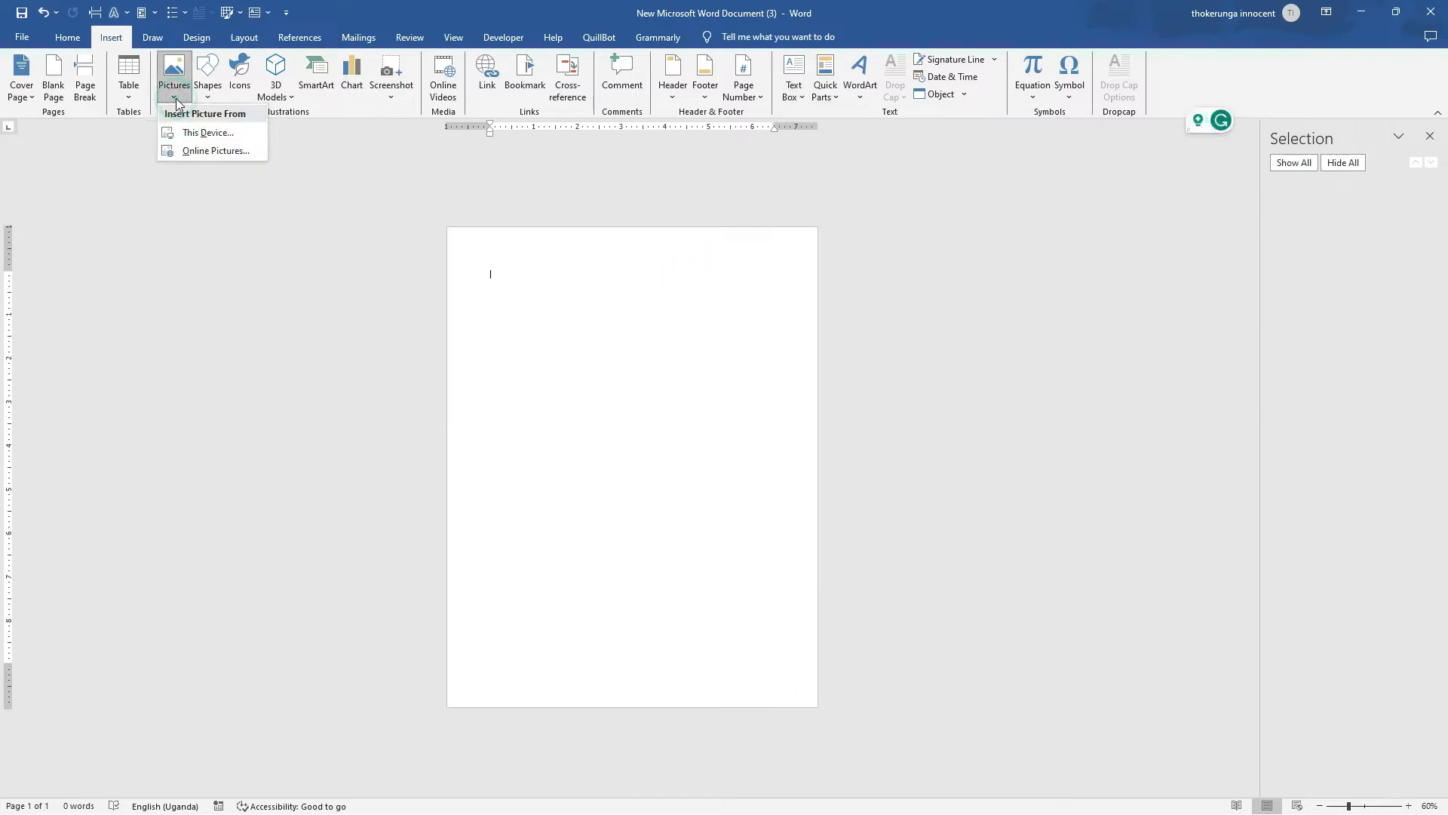
left_click(175, 98)
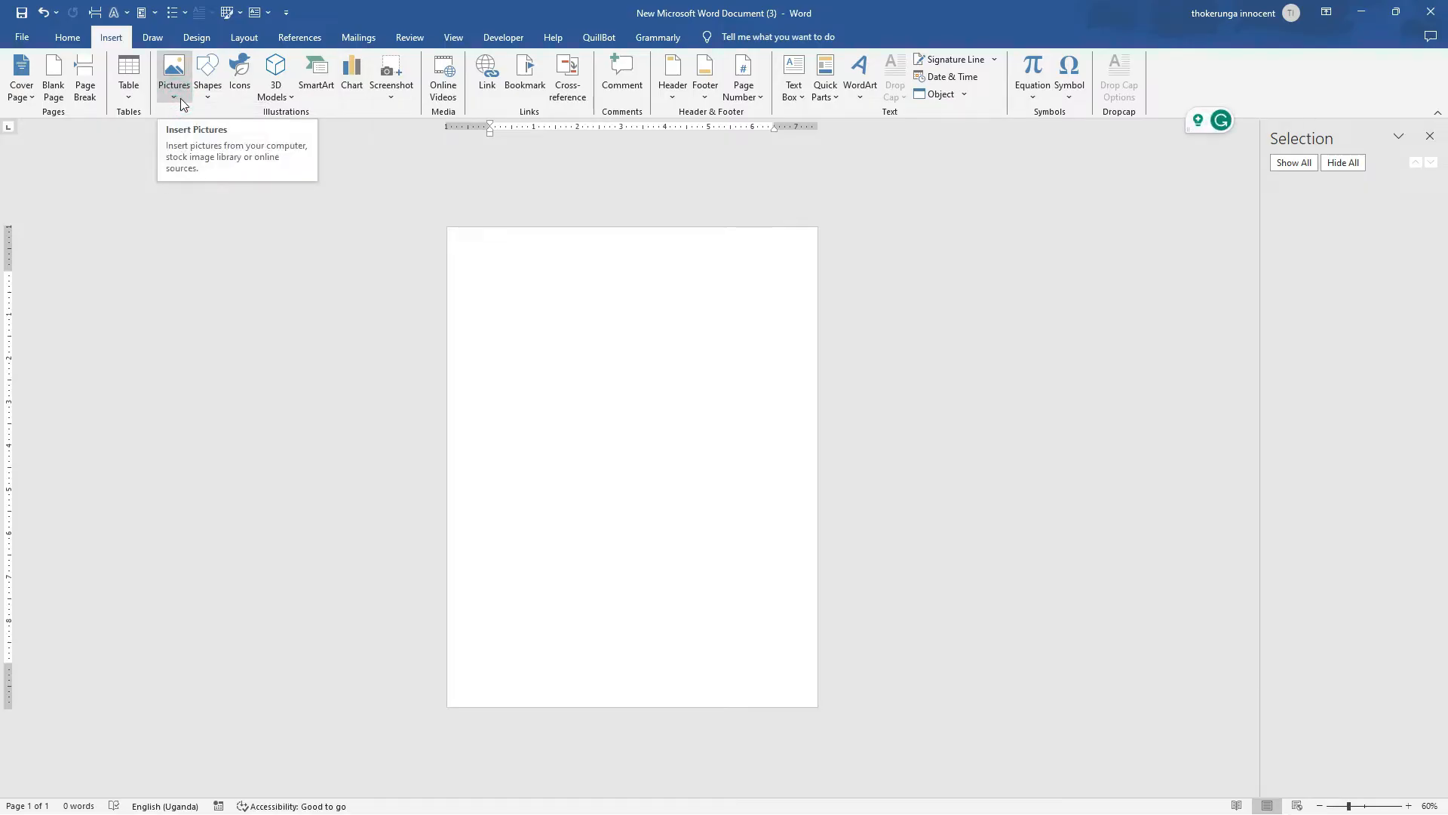
left_click(207, 98)
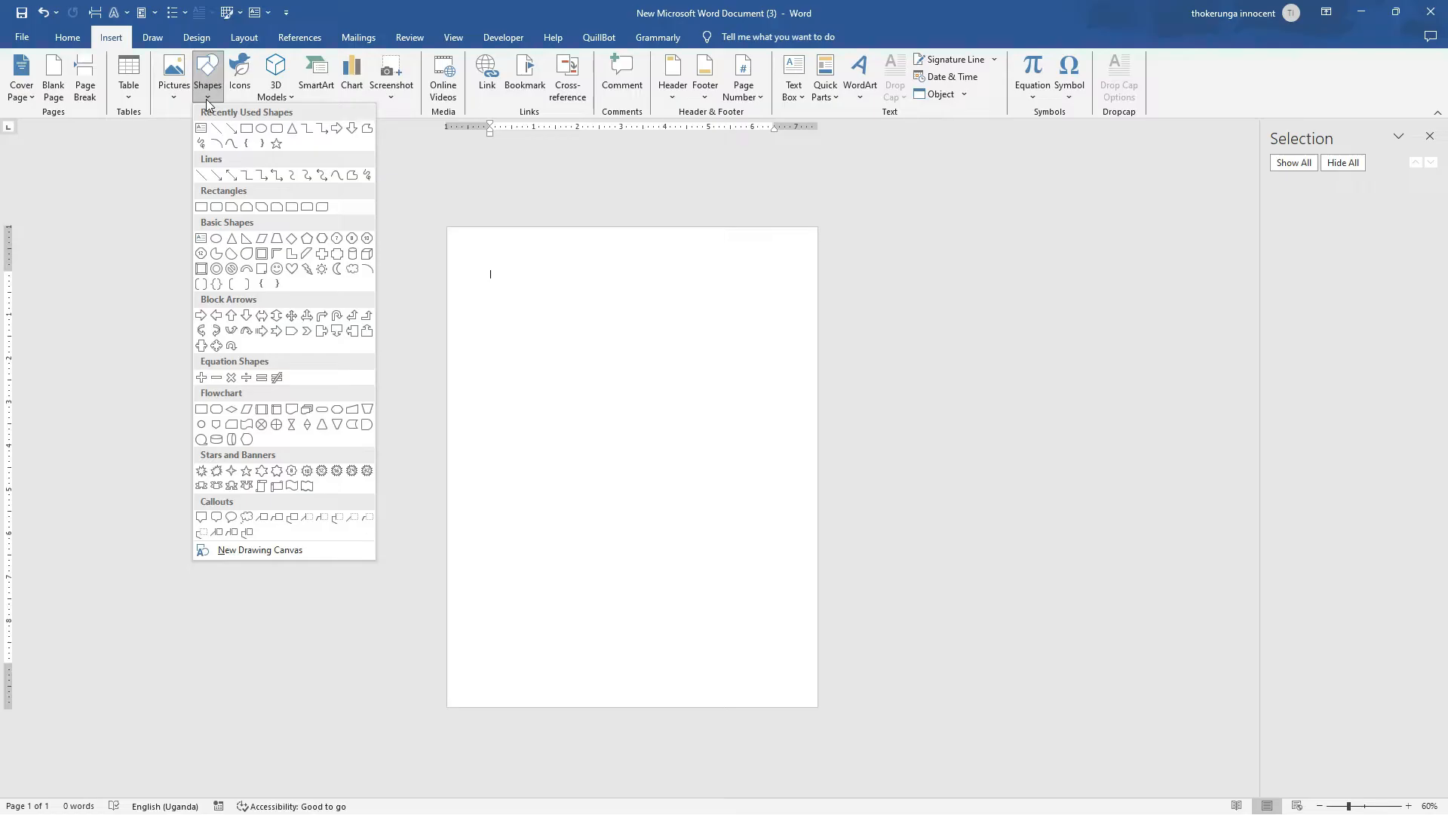
left_click(208, 102)
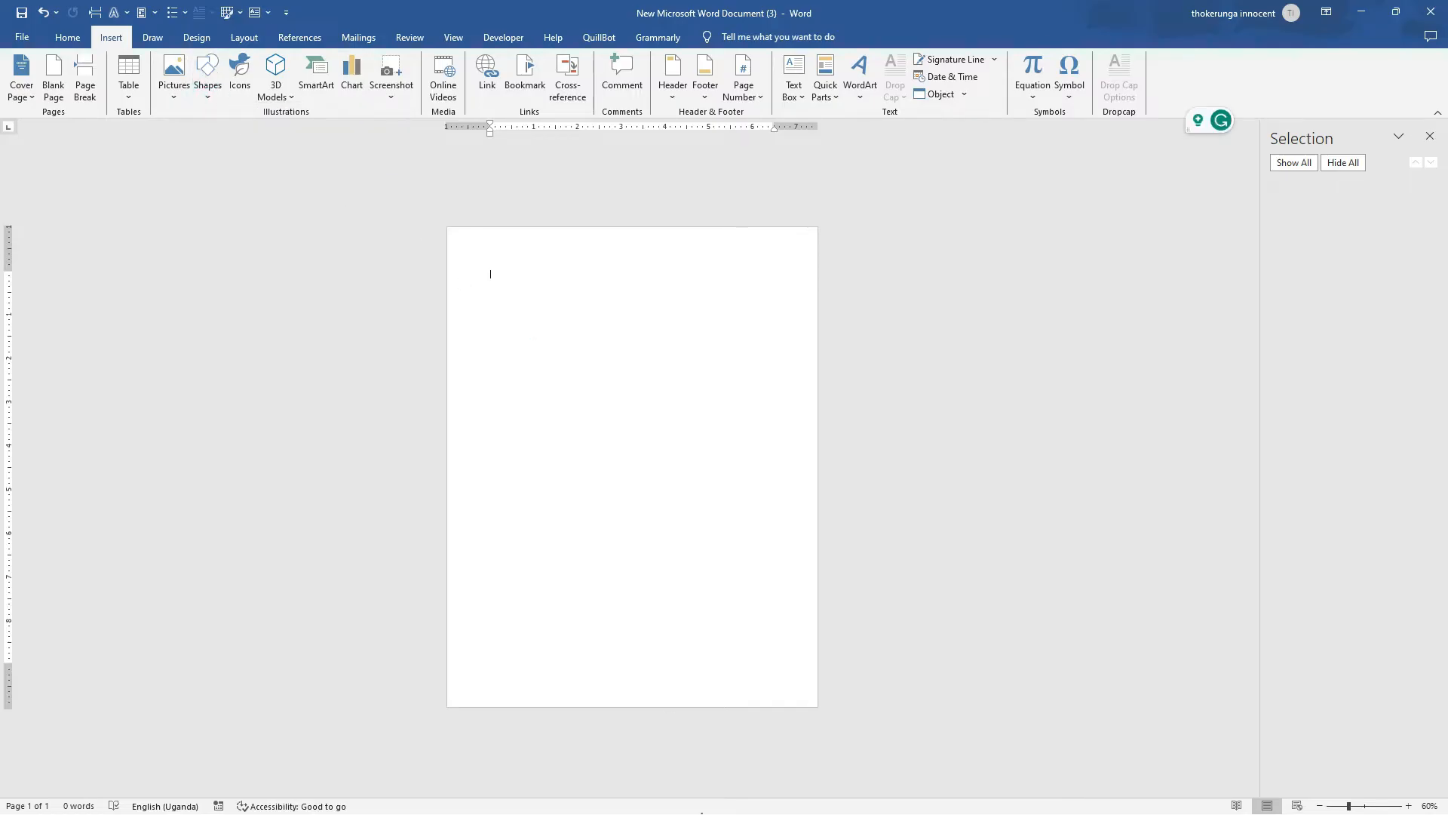
Examine the large background picture in the finished Dinner's Time recipe document and return to the blank document
left_click(1361, 11)
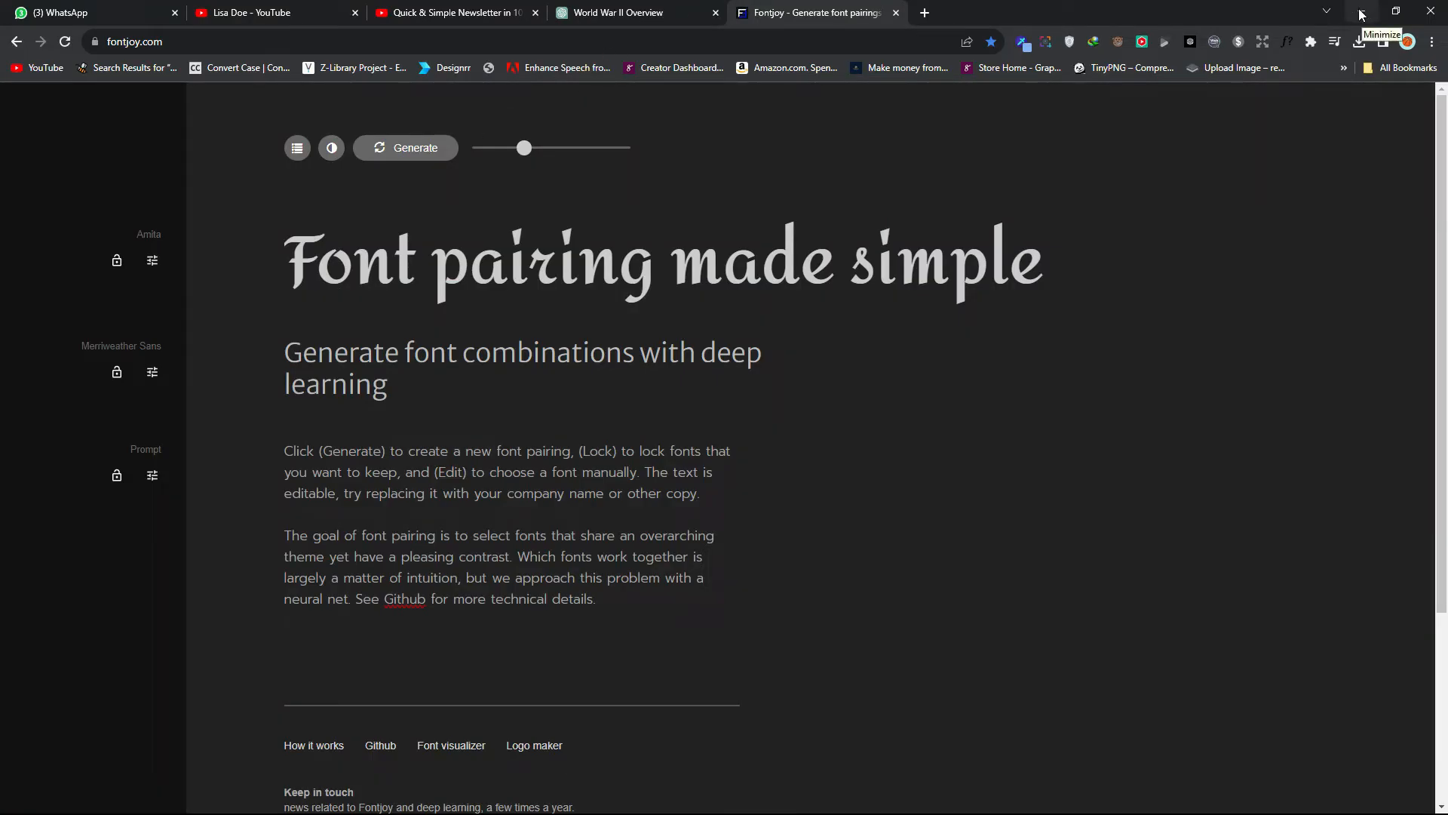
left_click(1361, 12)
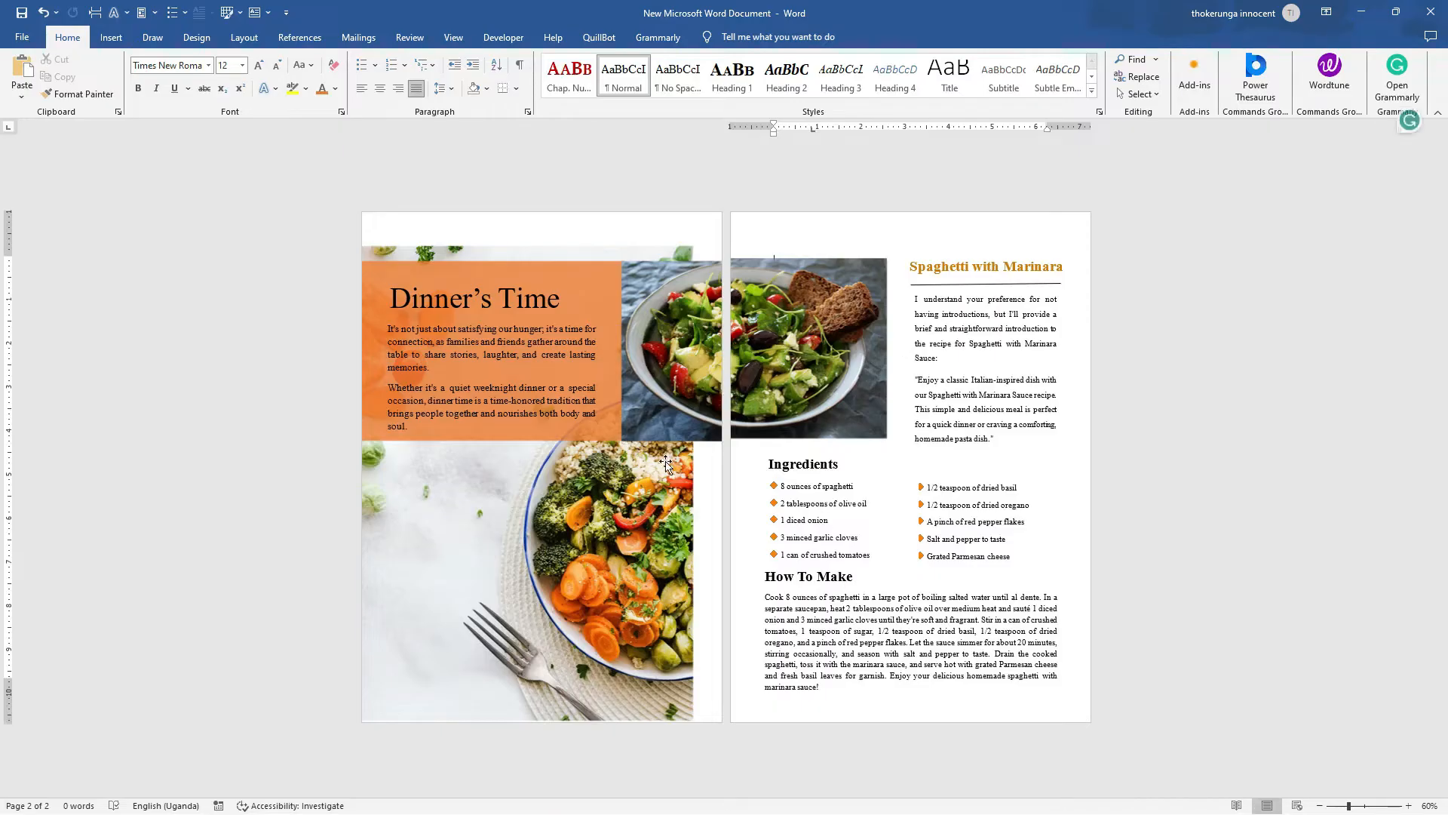
left_click(451, 516)
left_click(475, 521)
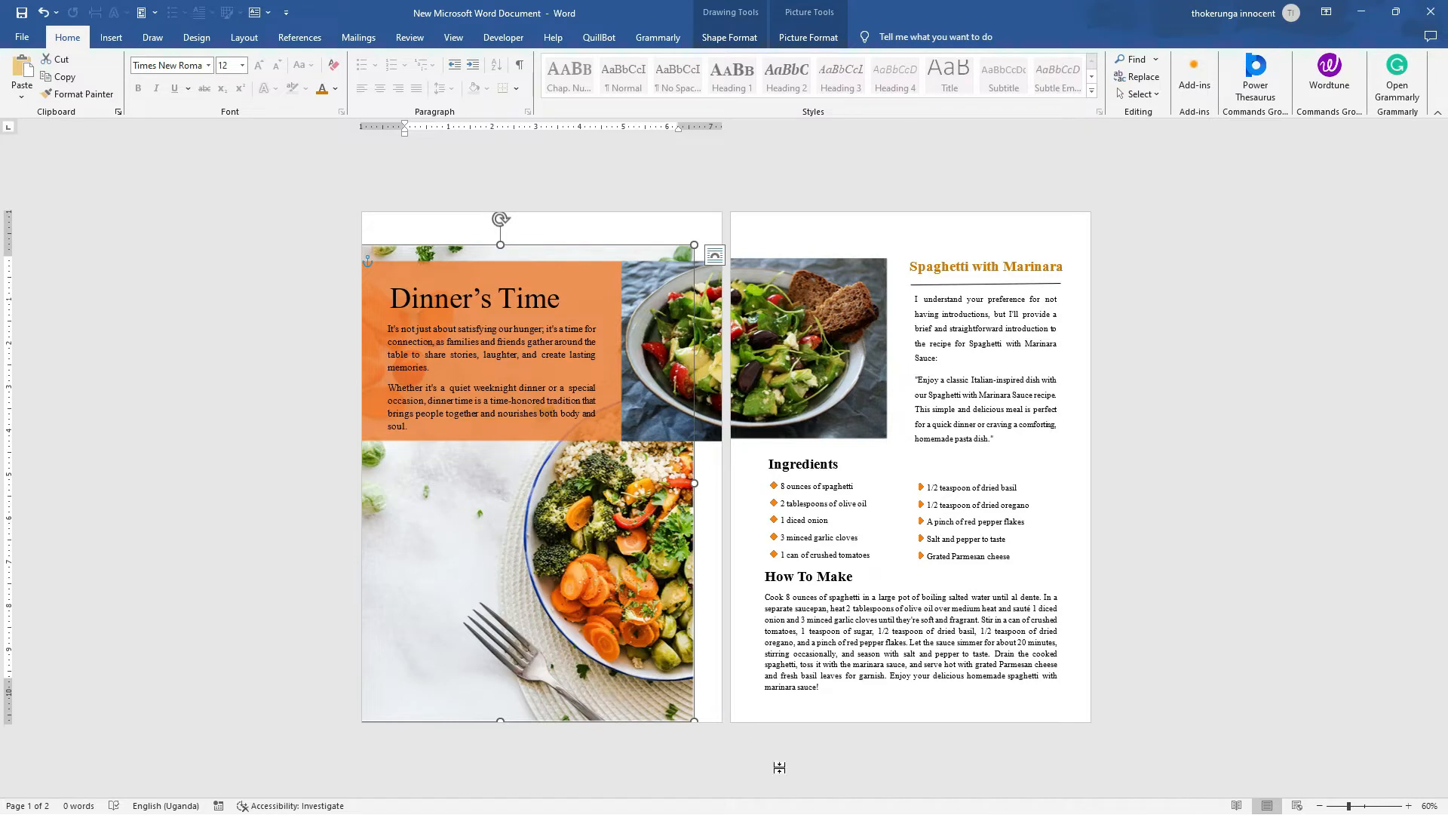
left_click(1361, 12)
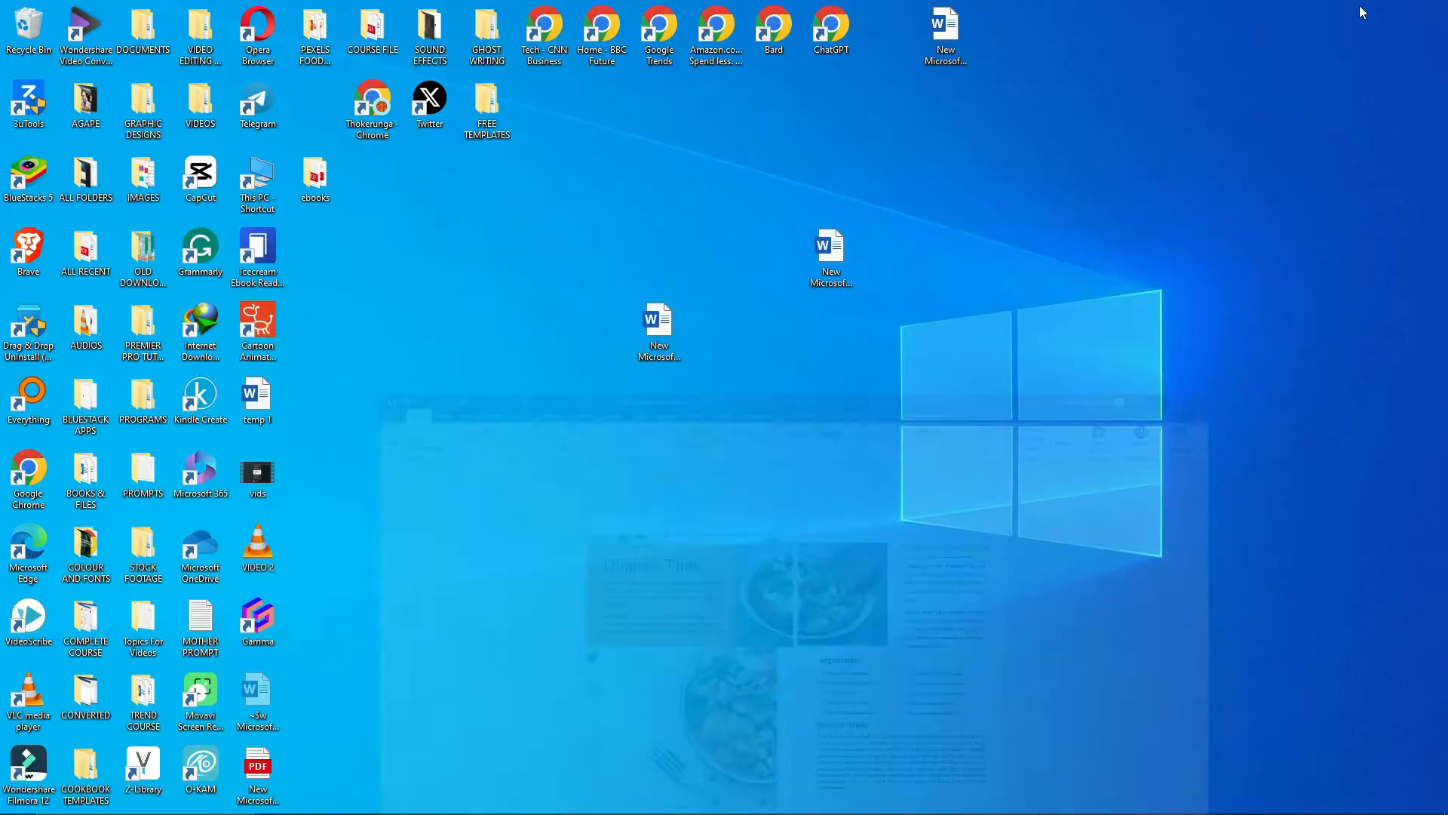
mouse_move(790, 802)
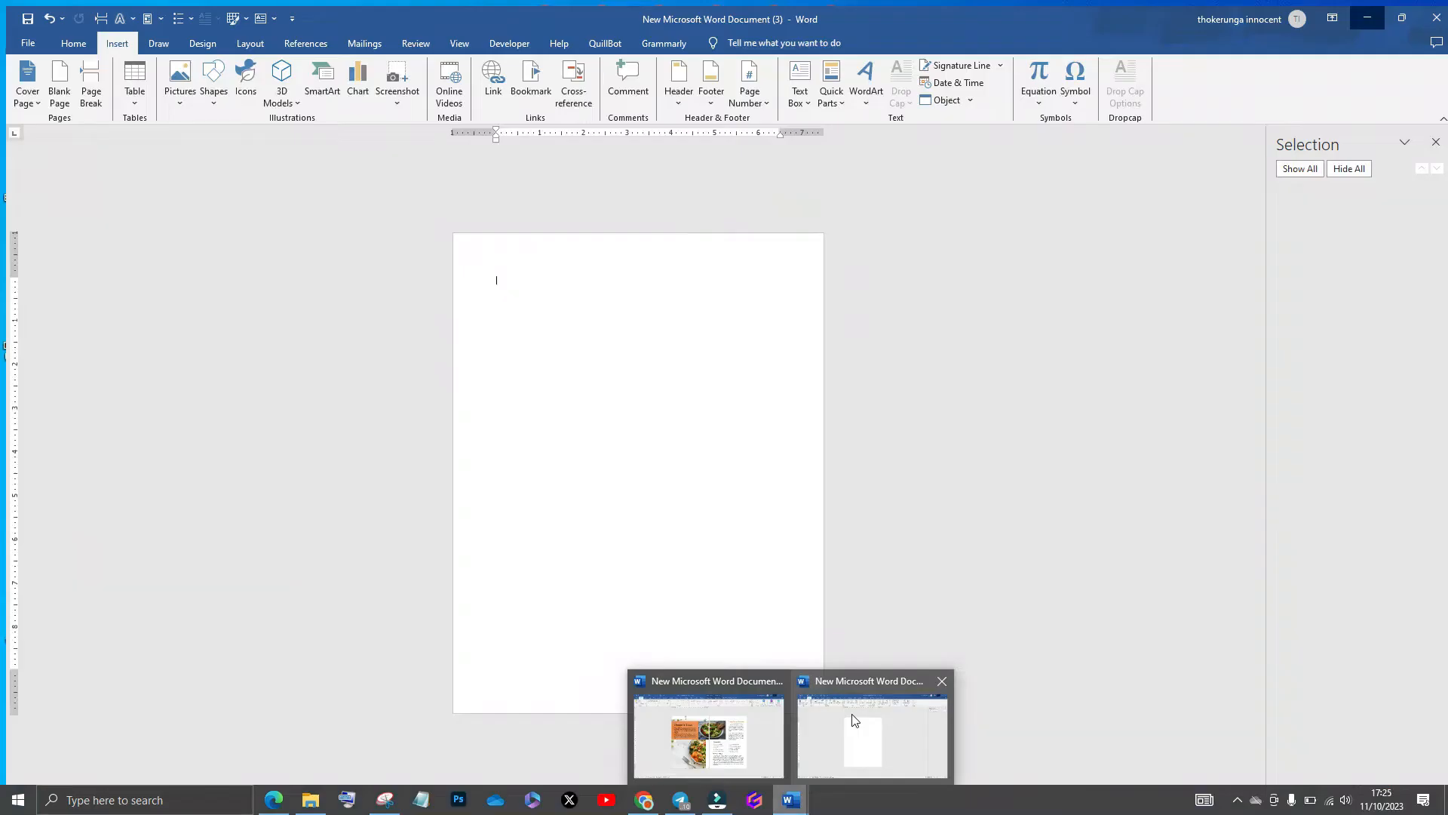
left_click(853, 718)
Draw a large rectangle over most of the blank page, running past the page's bottom edge
left_click(519, 341)
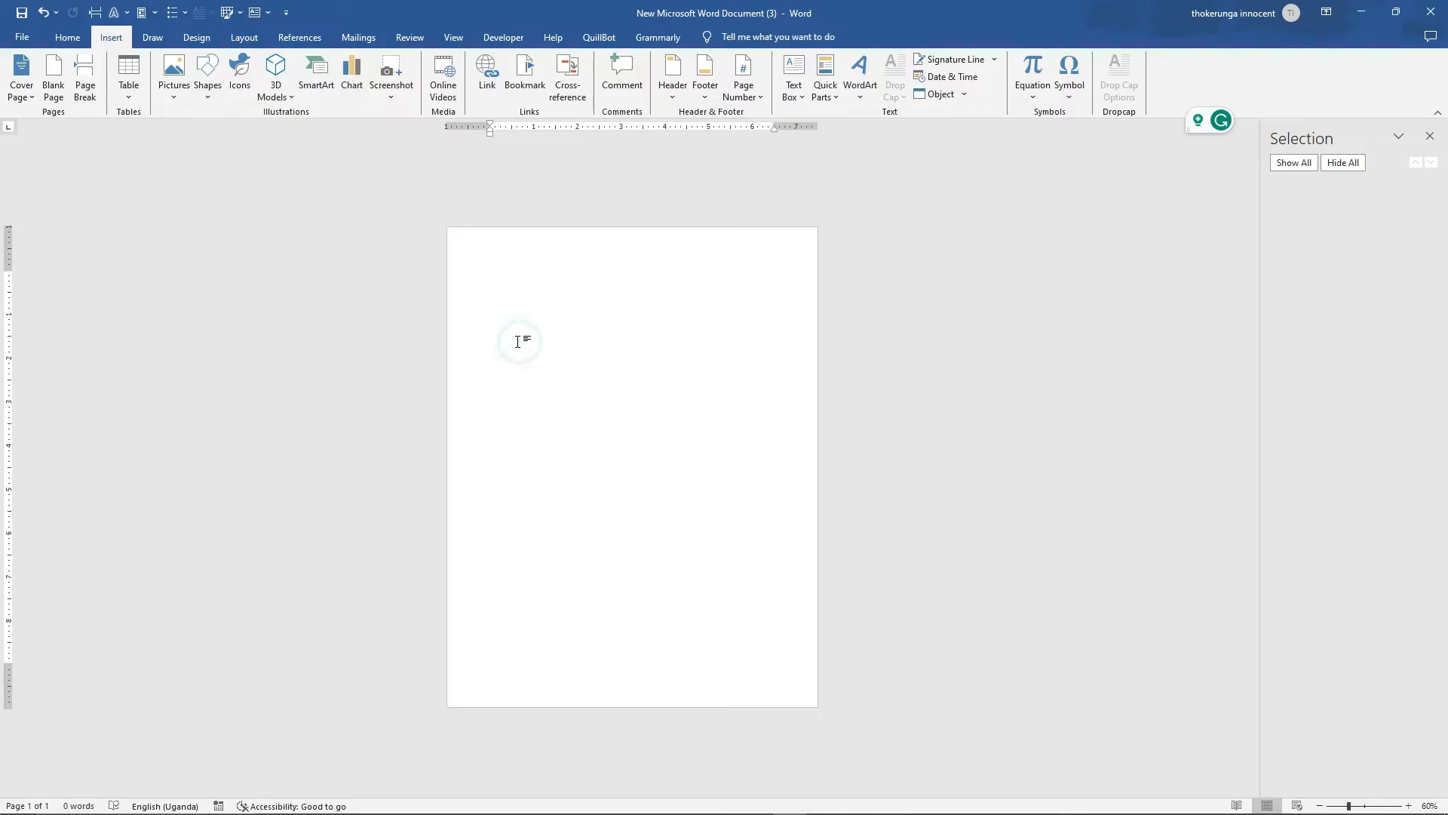
left_click(203, 100)
left_click(245, 134)
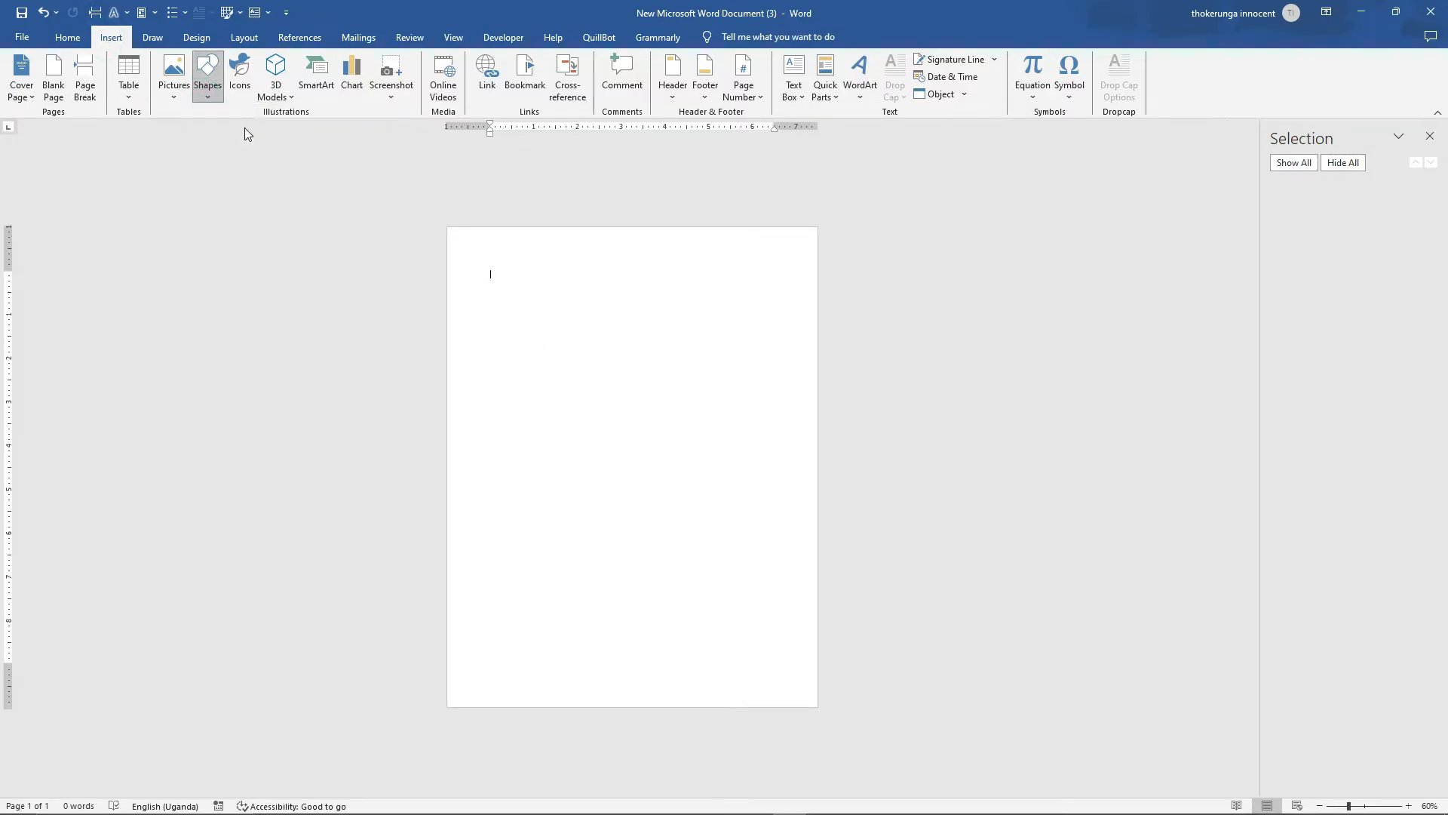
left_click_drag(501, 287, 772, 734)
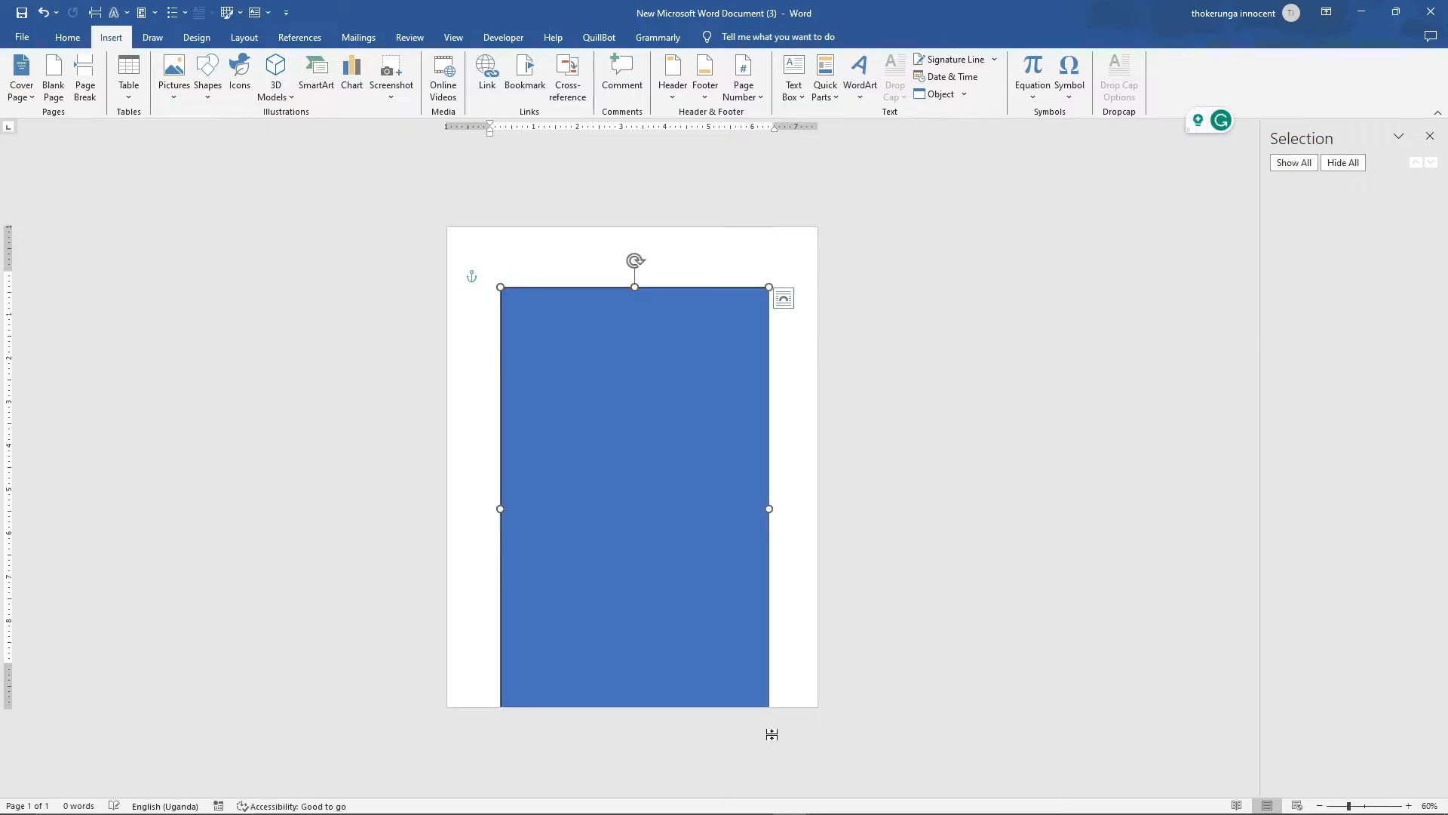
Stretch the rectangle past the page's left edge, up to about 11 inches tall, and rightward until a narrow white margin remains
left_click_drag(500, 508, 372, 505)
left_click_drag(570, 286, 571, 245)
mouse_move(768, 487)
left_mouse_down()
mouse_move(783, 488)
mouse_move(707, 485)
mouse_move(795, 478)
mouse_move(731, 485)
mouse_move(781, 485)
left_mouse_up()
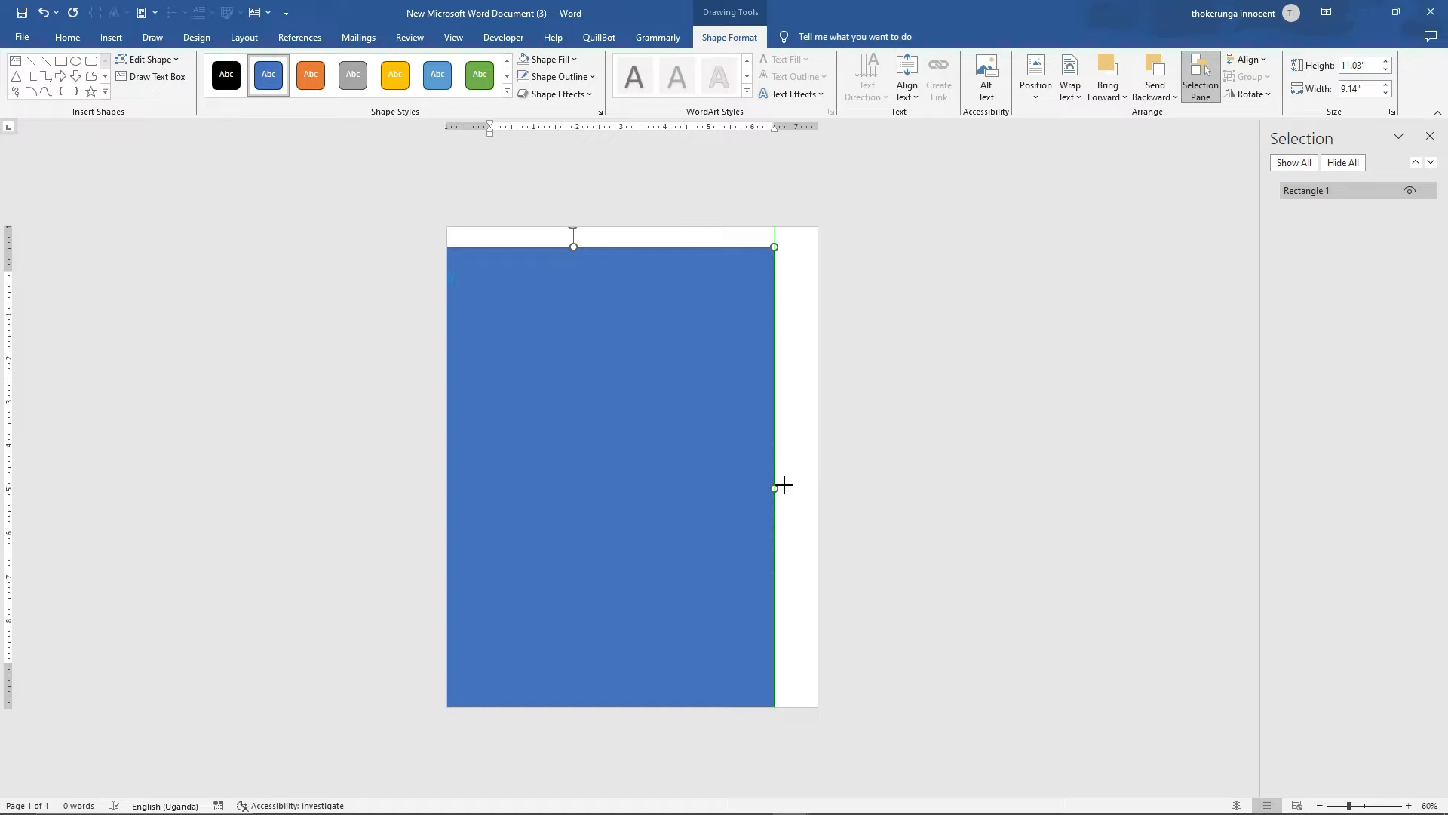
mouse_move(784, 485)
left_mouse_down()
mouse_move(747, 485)
mouse_move(802, 482)
mouse_move(731, 481)
mouse_move(795, 482)
left_mouse_up()
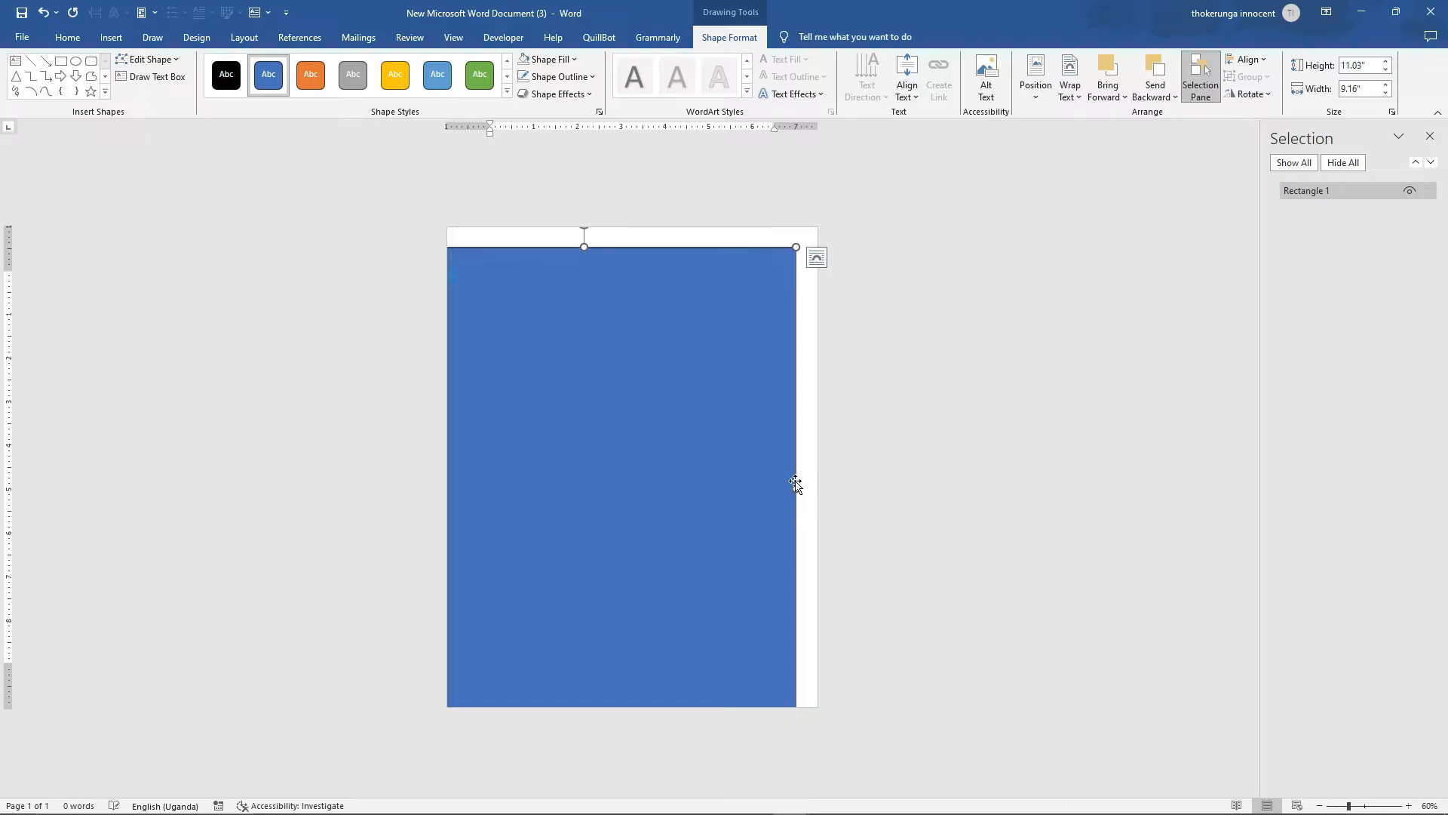
left_click(812, 308)
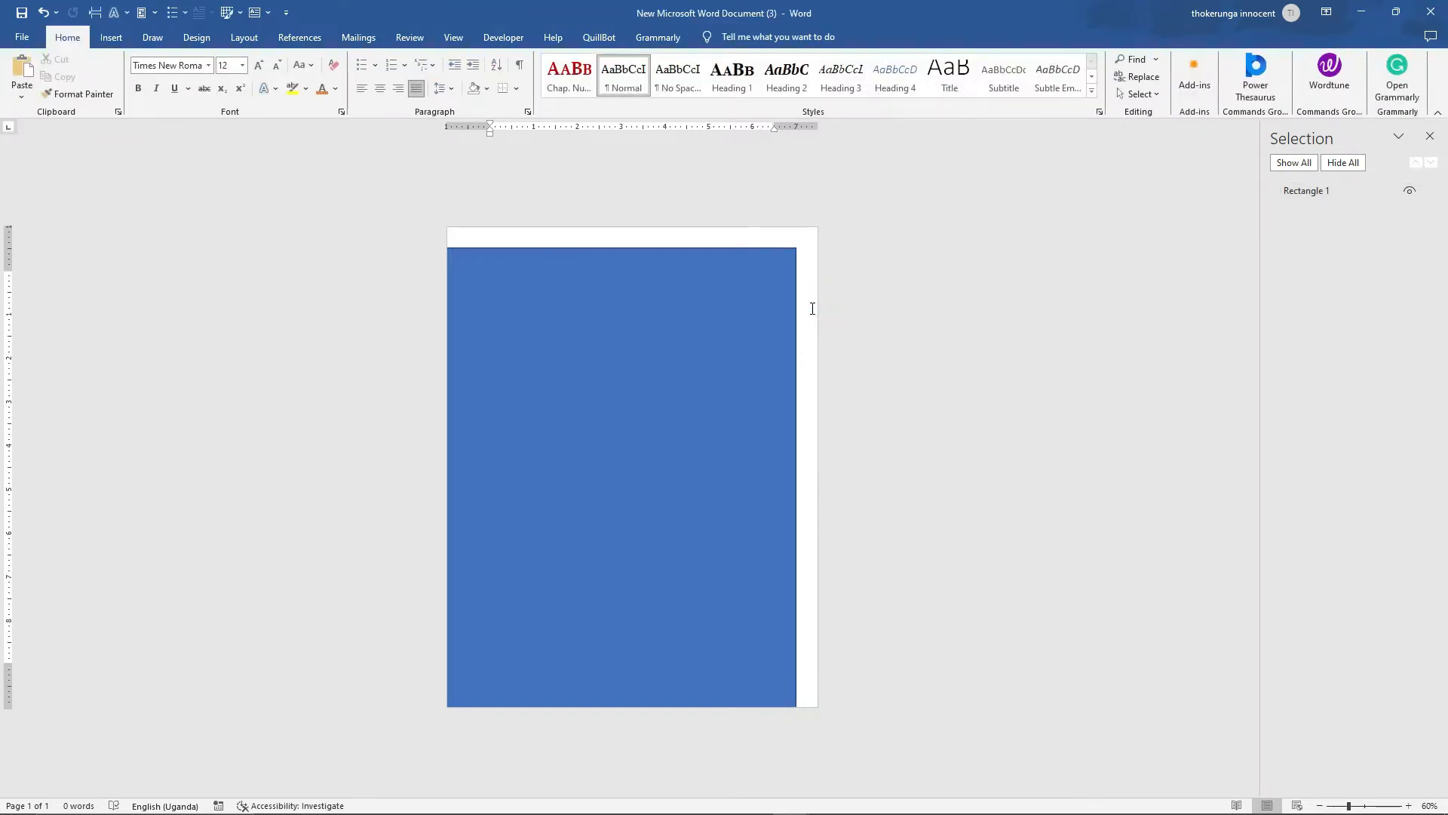
Pull the rectangle's top-right corner slightly inward to widen the white margins along the page's top and right edges
left_click(743, 348)
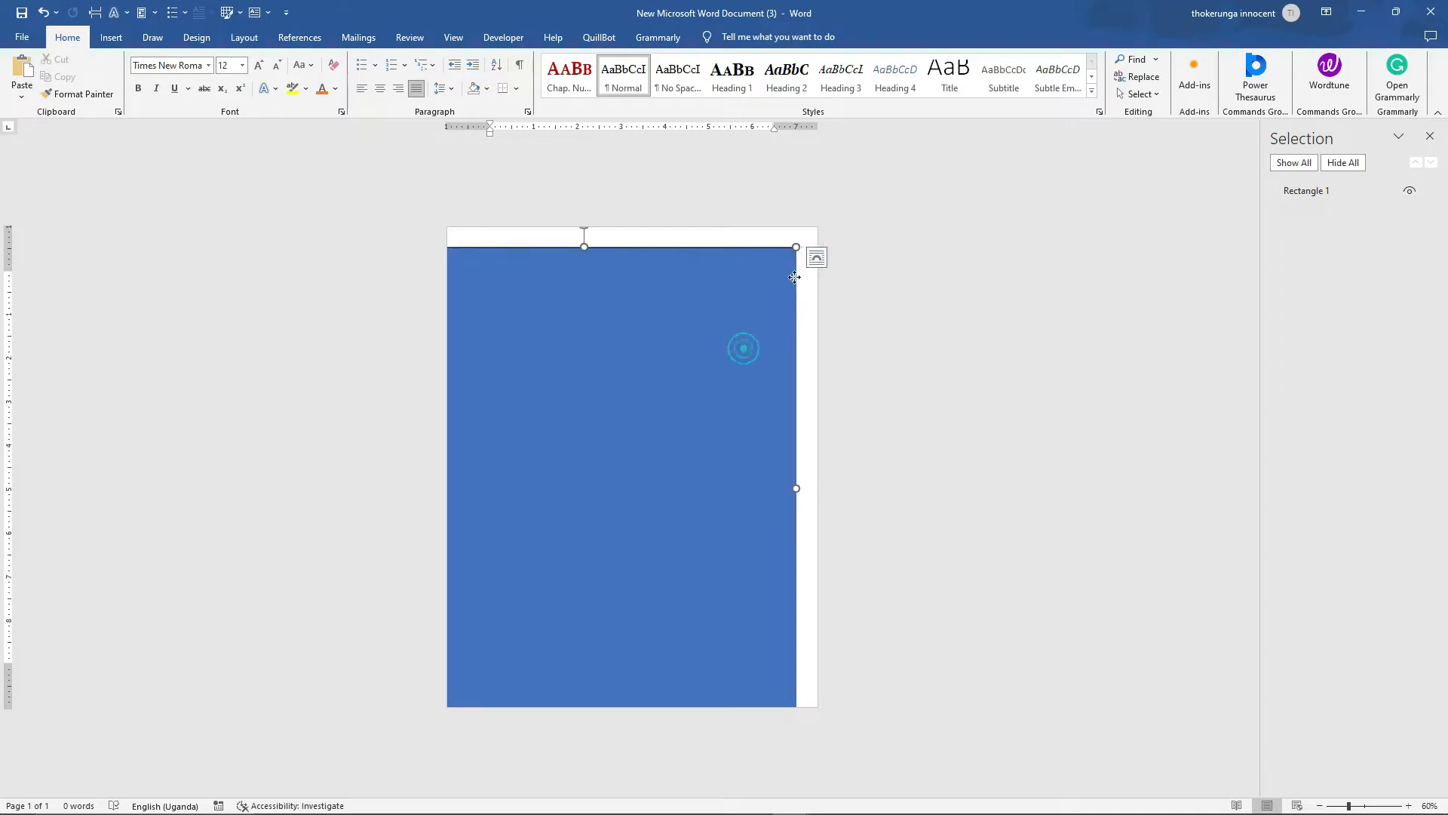
left_click_drag(796, 247, 785, 260)
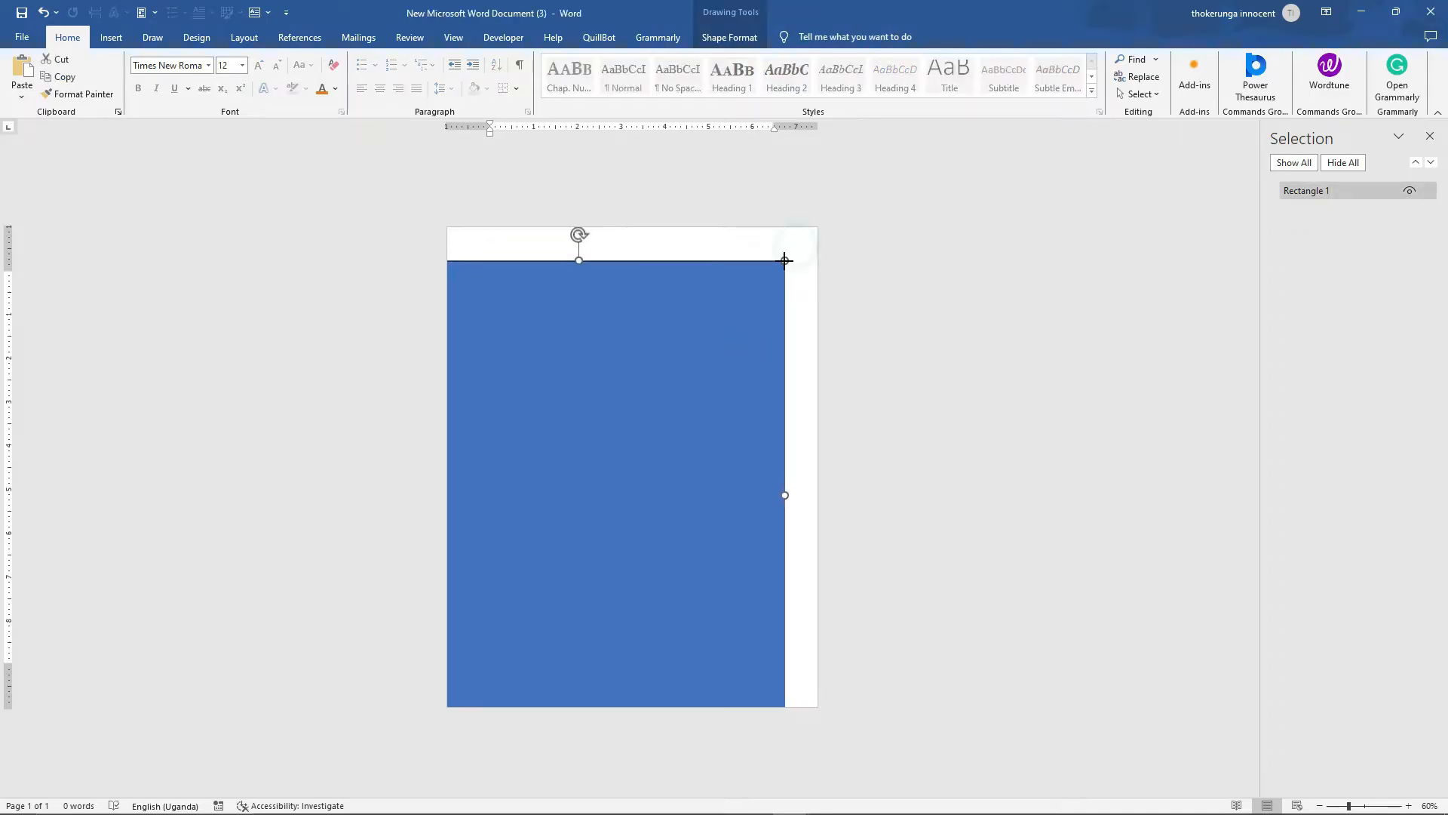
left_click(809, 339)
Compare the rectangle's placement with the background picture in the finished recipe document
mouse_move(787, 804)
mouse_move(722, 760)
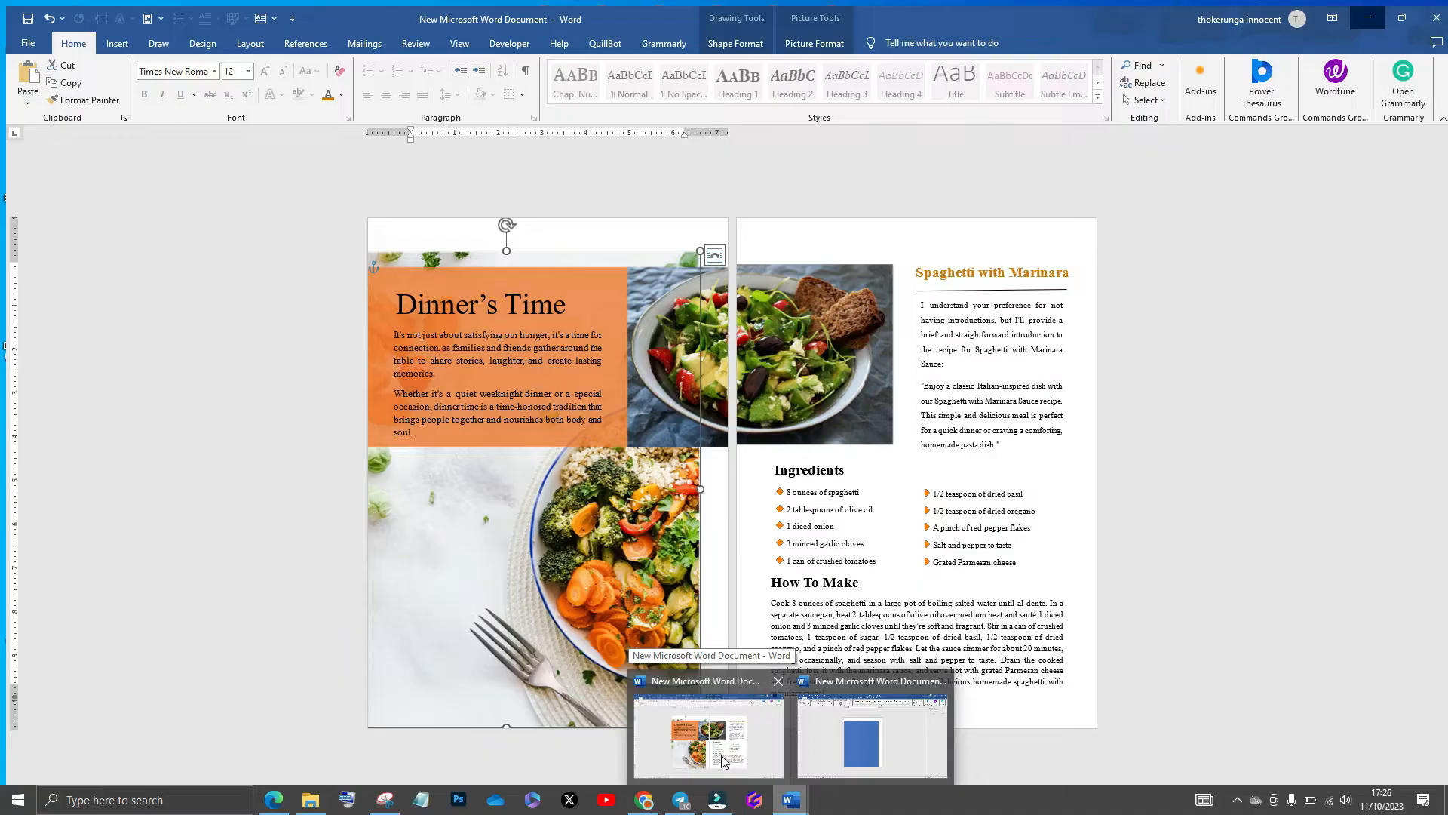
left_click(837, 745)
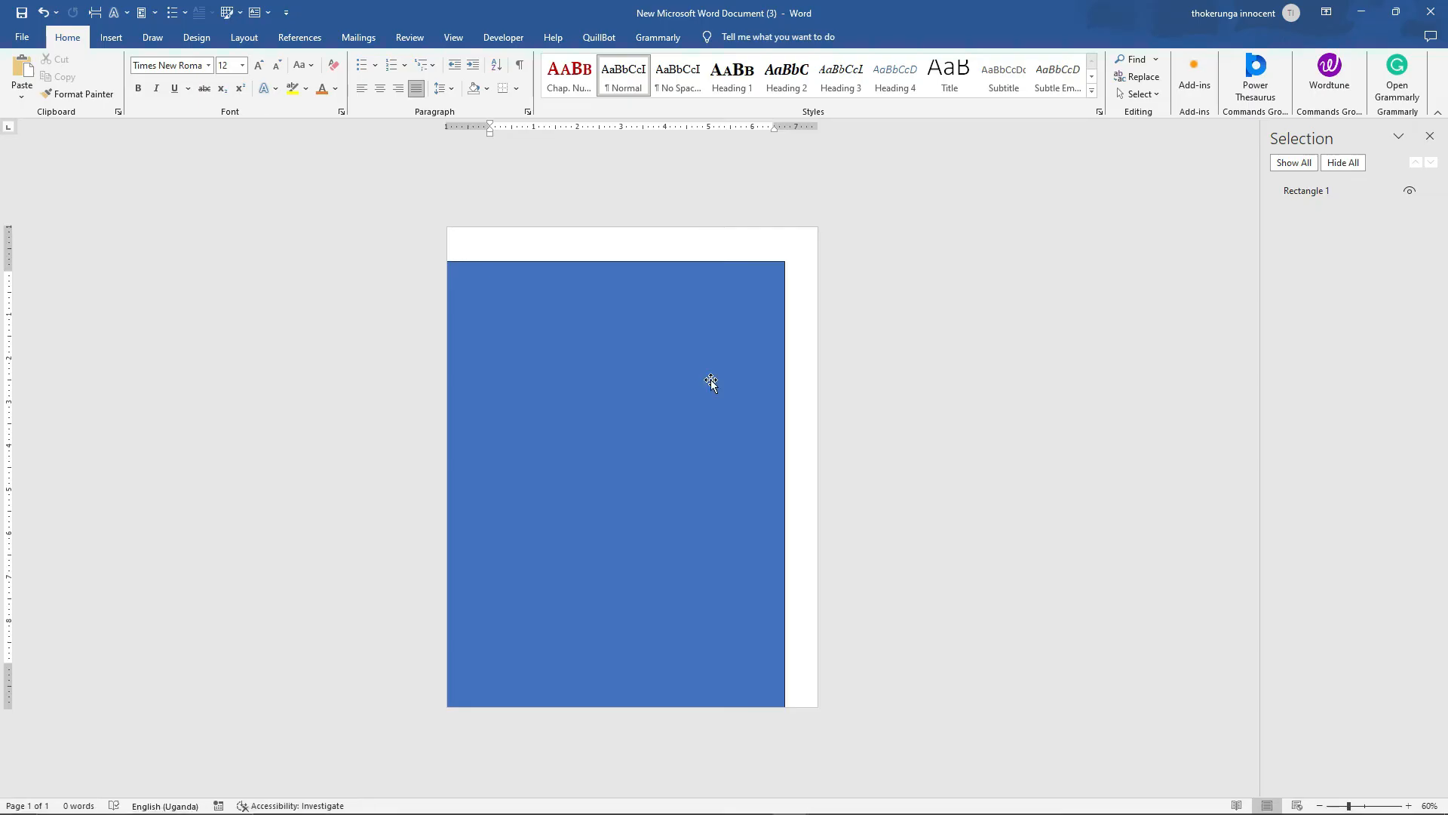
Fill the large rectangle with the picture file pexels-ella-olsson-1640777 from the PEXELS FOOD IMAGES folder
left_click(627, 350)
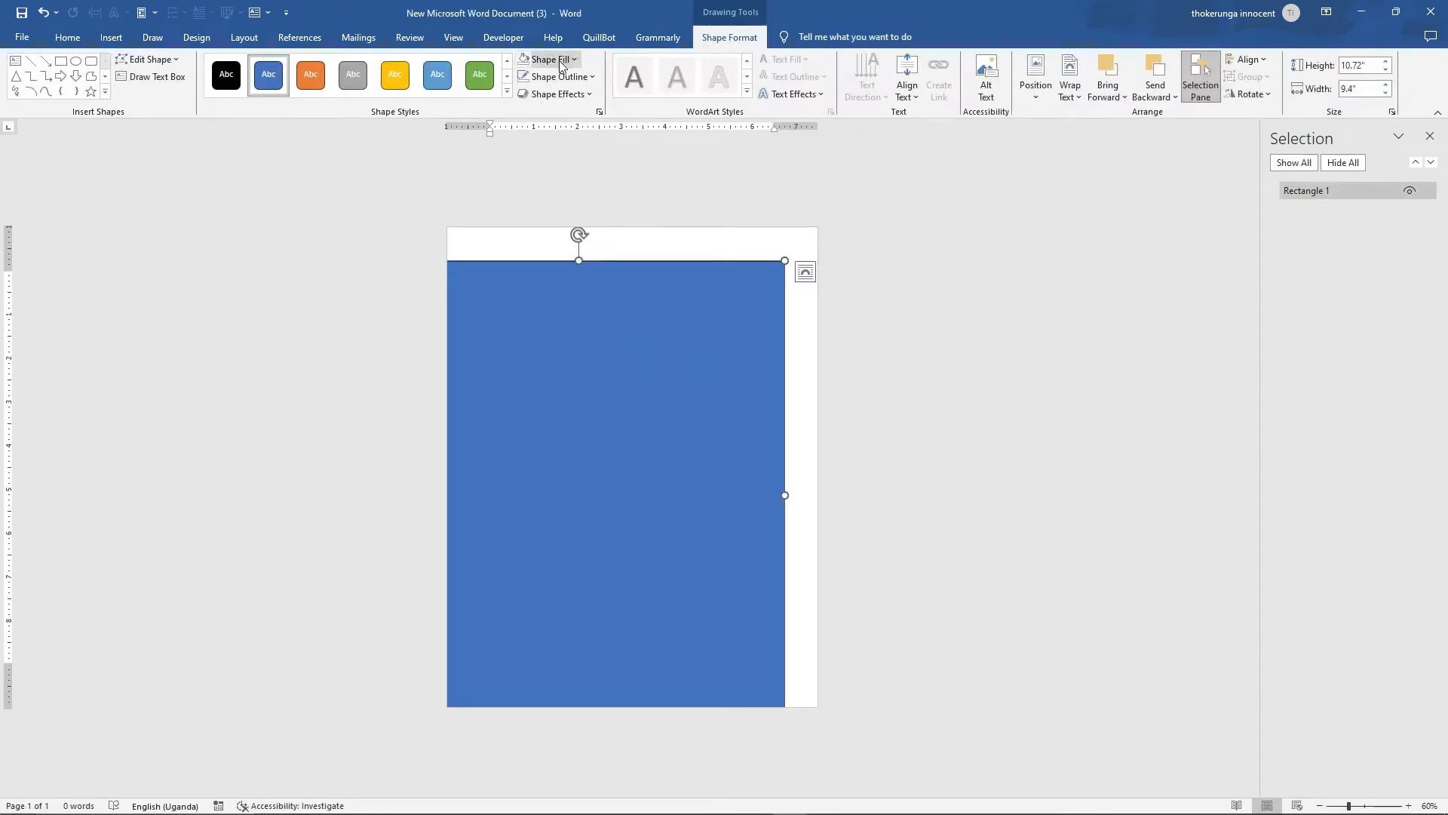
left_click(569, 61)
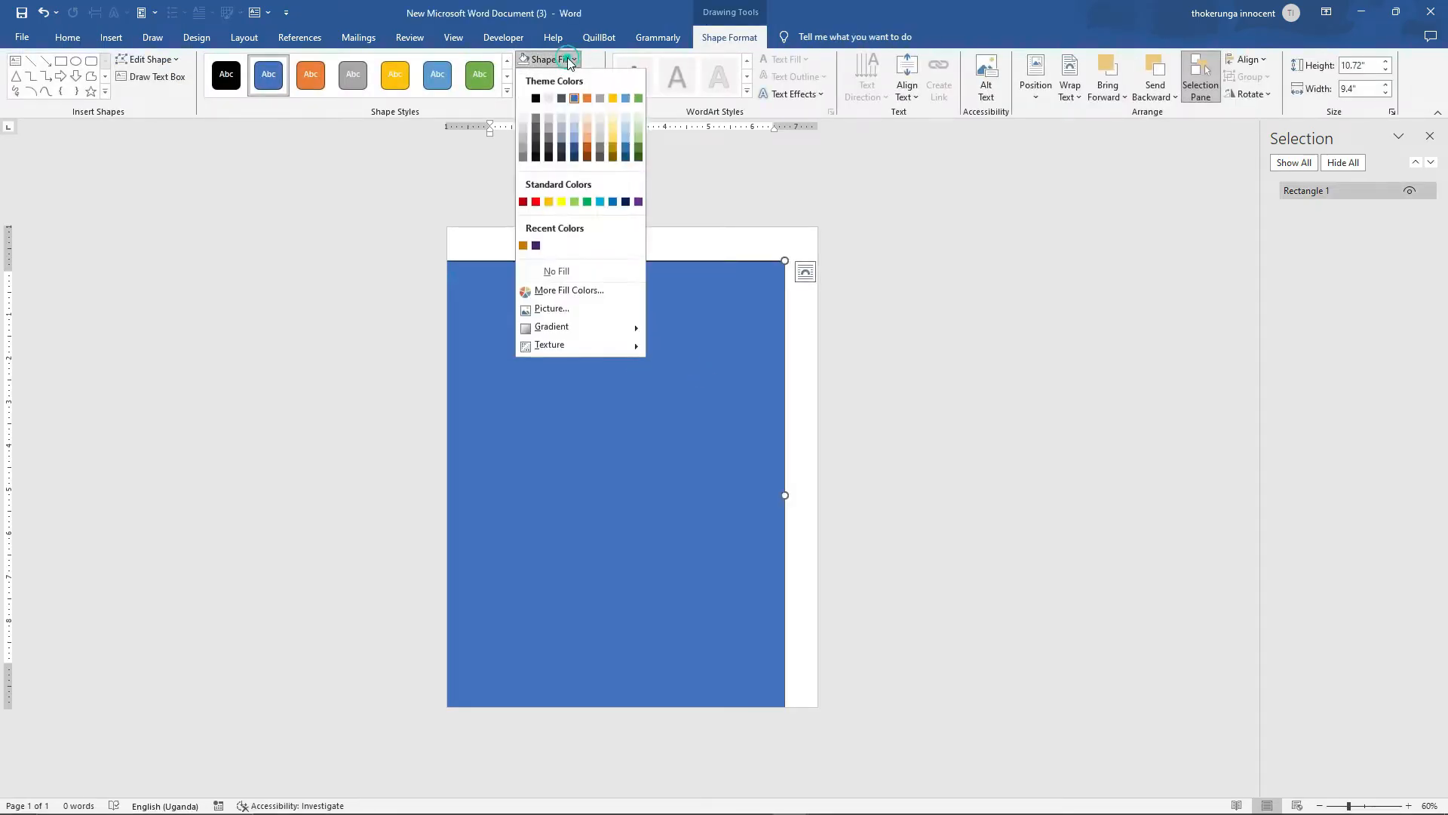
left_click(567, 313)
left_click(585, 365)
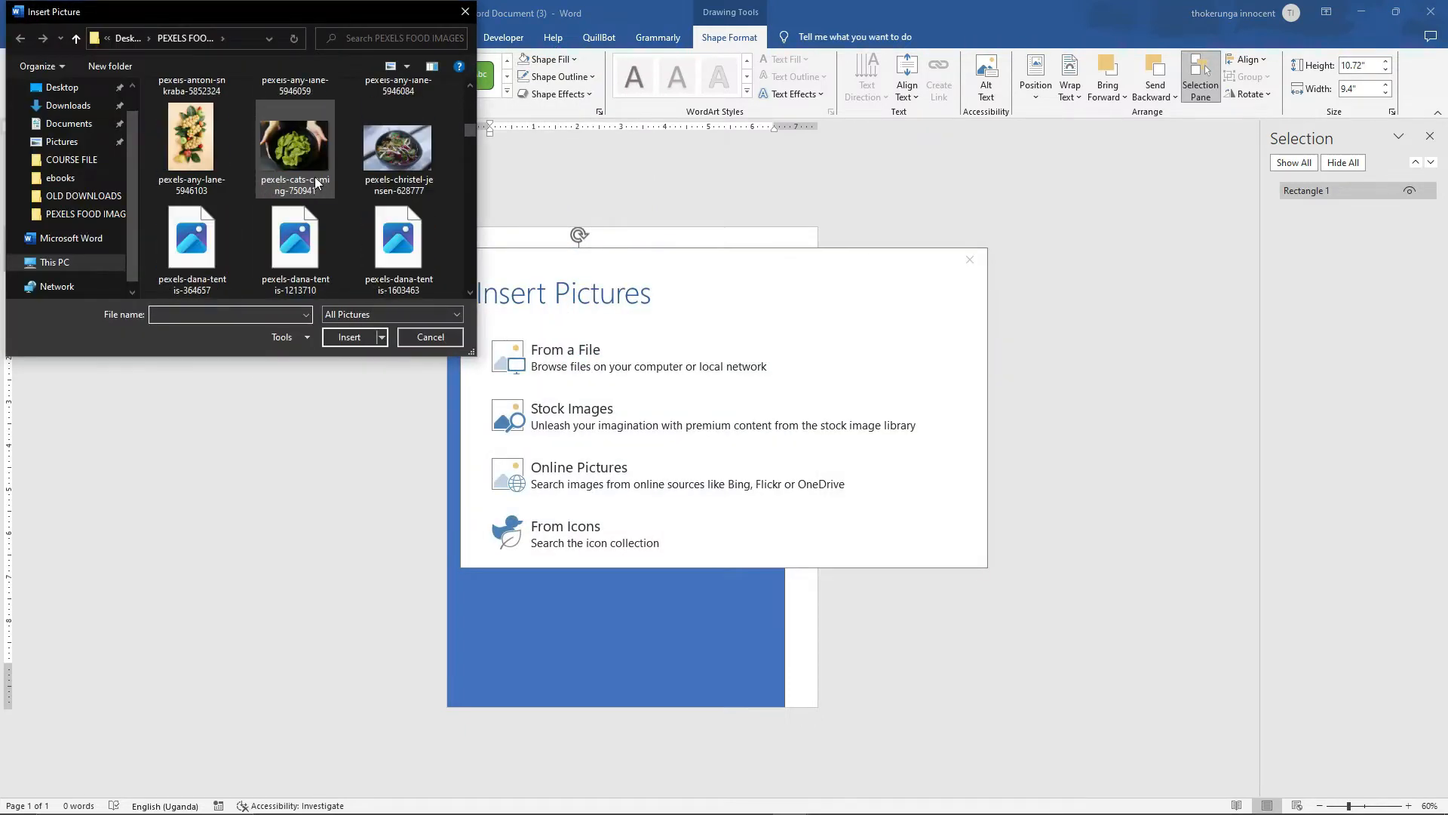
scroll(314, 181, "down", 1)
left_click(387, 243)
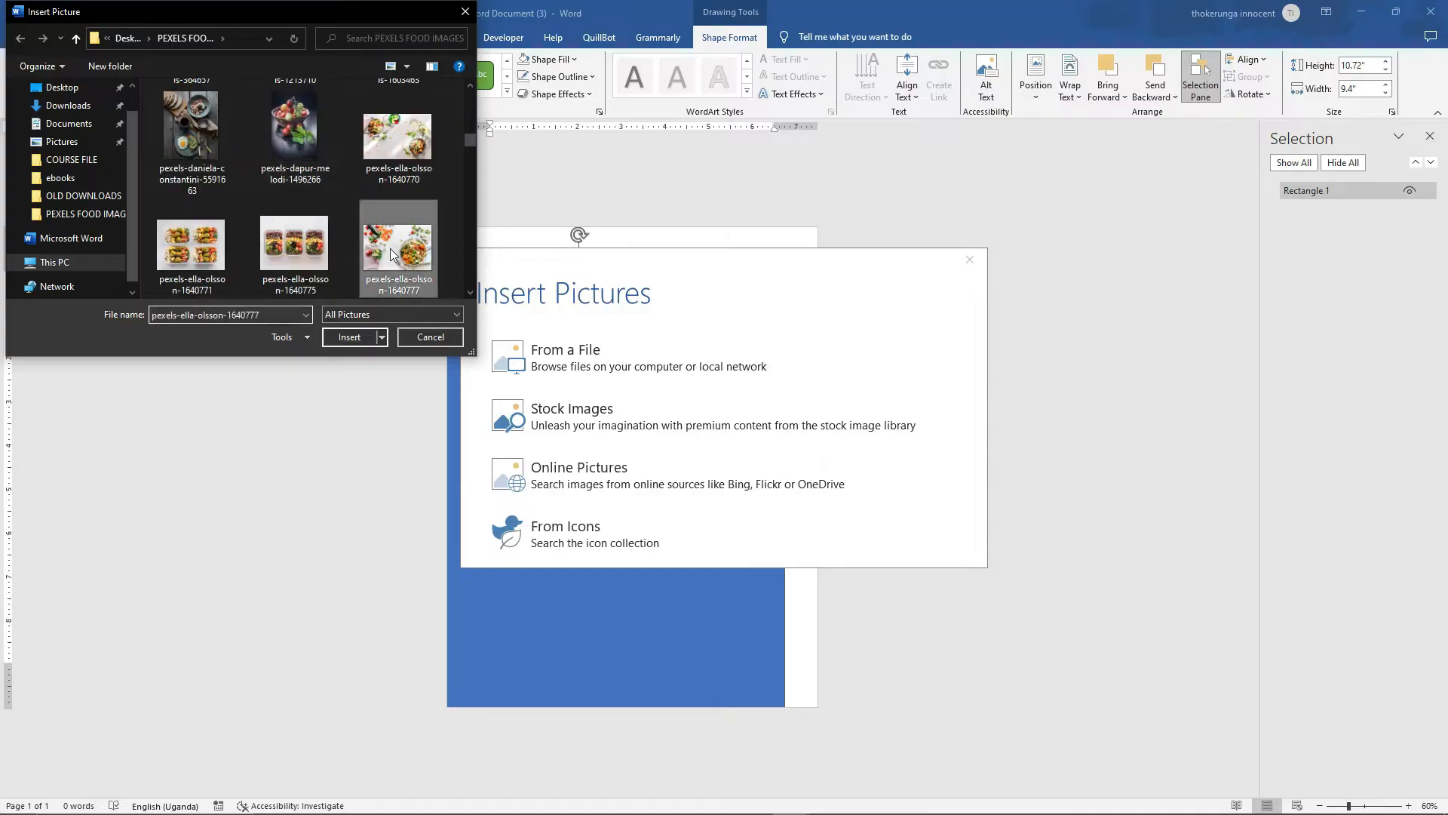
left_click(351, 336)
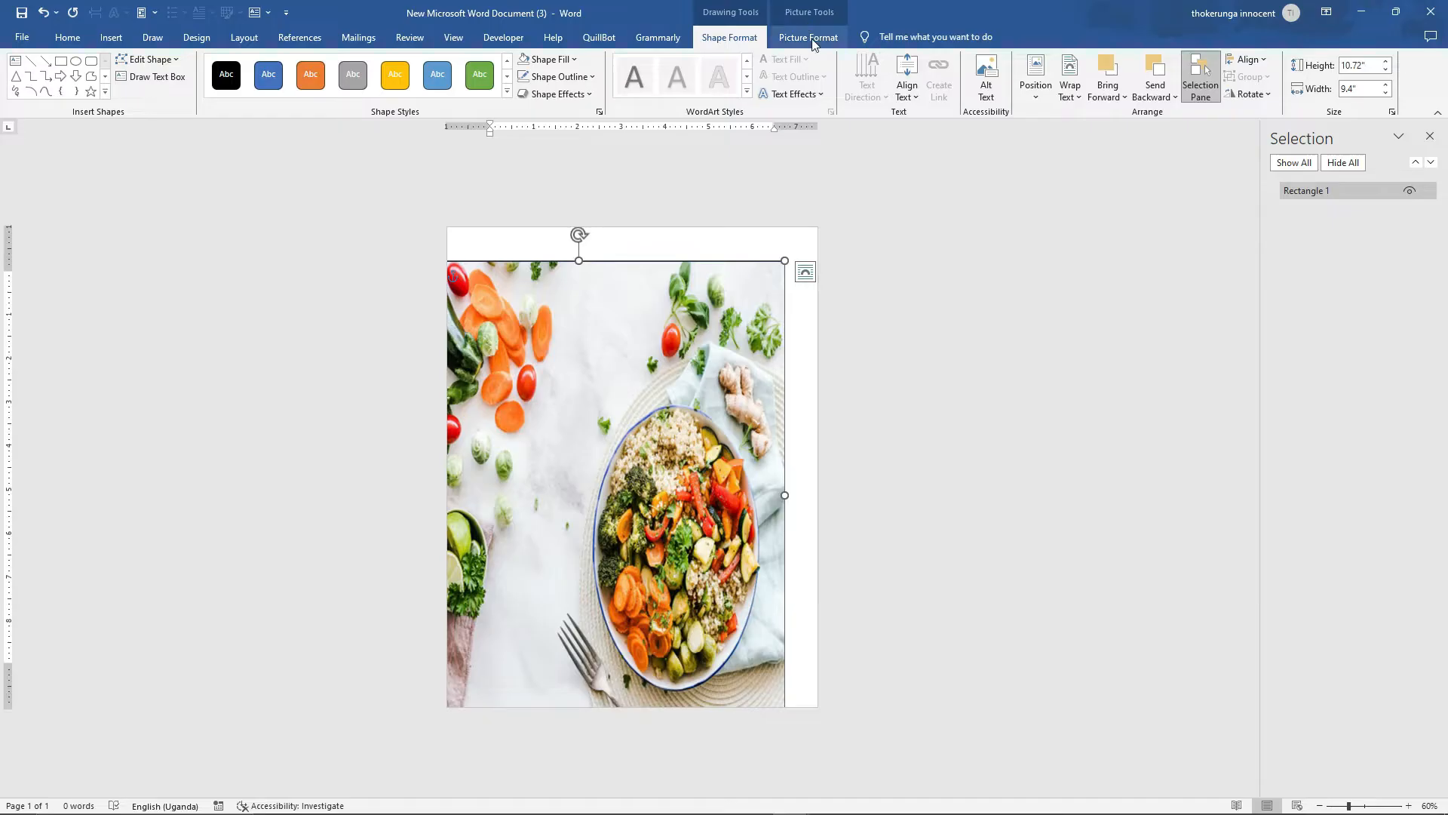
Crop the rectangle's picture with the Fill option to restore its proportions, and shift it slightly so more of the salad plate shows
left_click(810, 39)
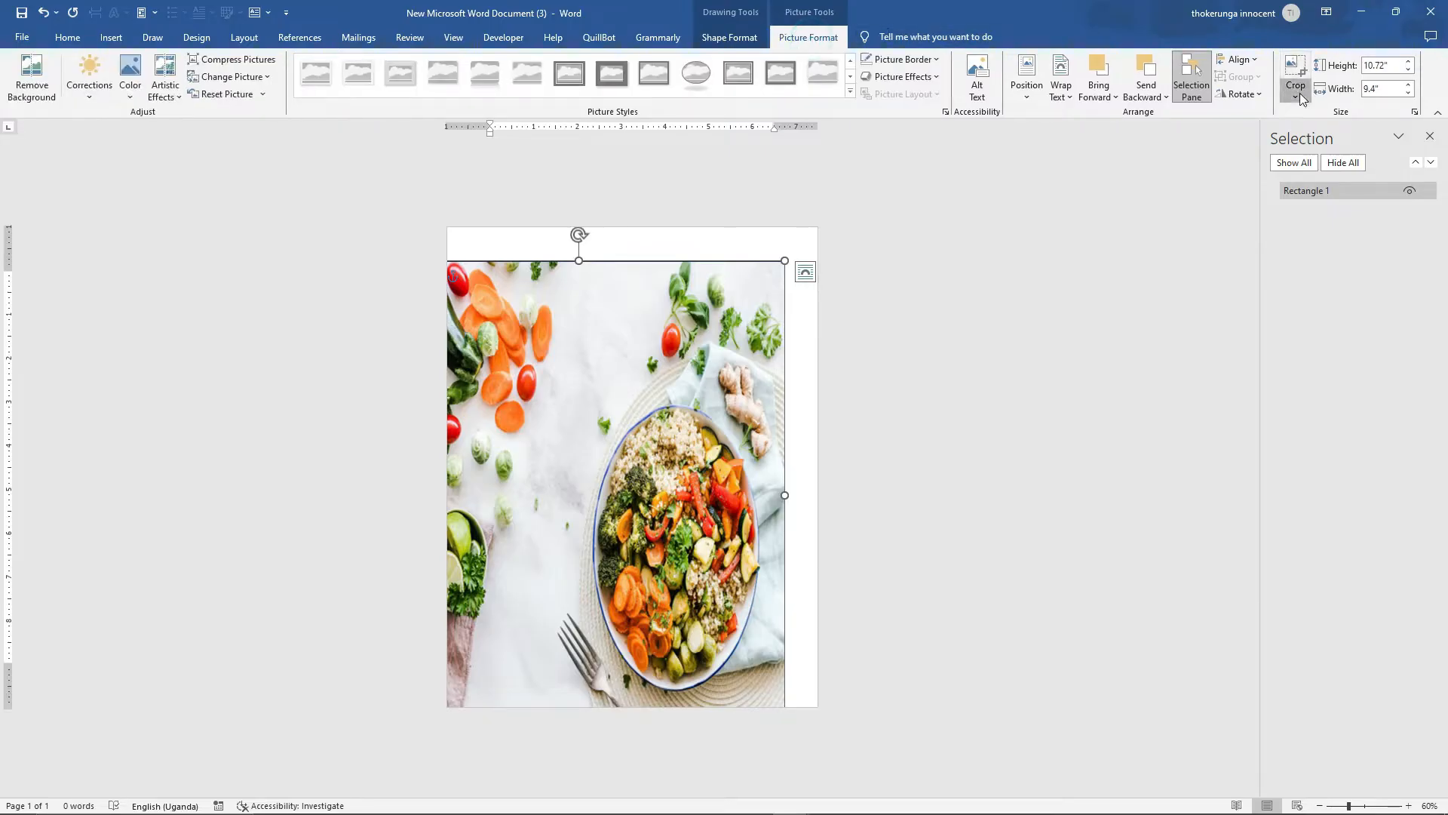
left_click(1295, 89)
left_click(1316, 170)
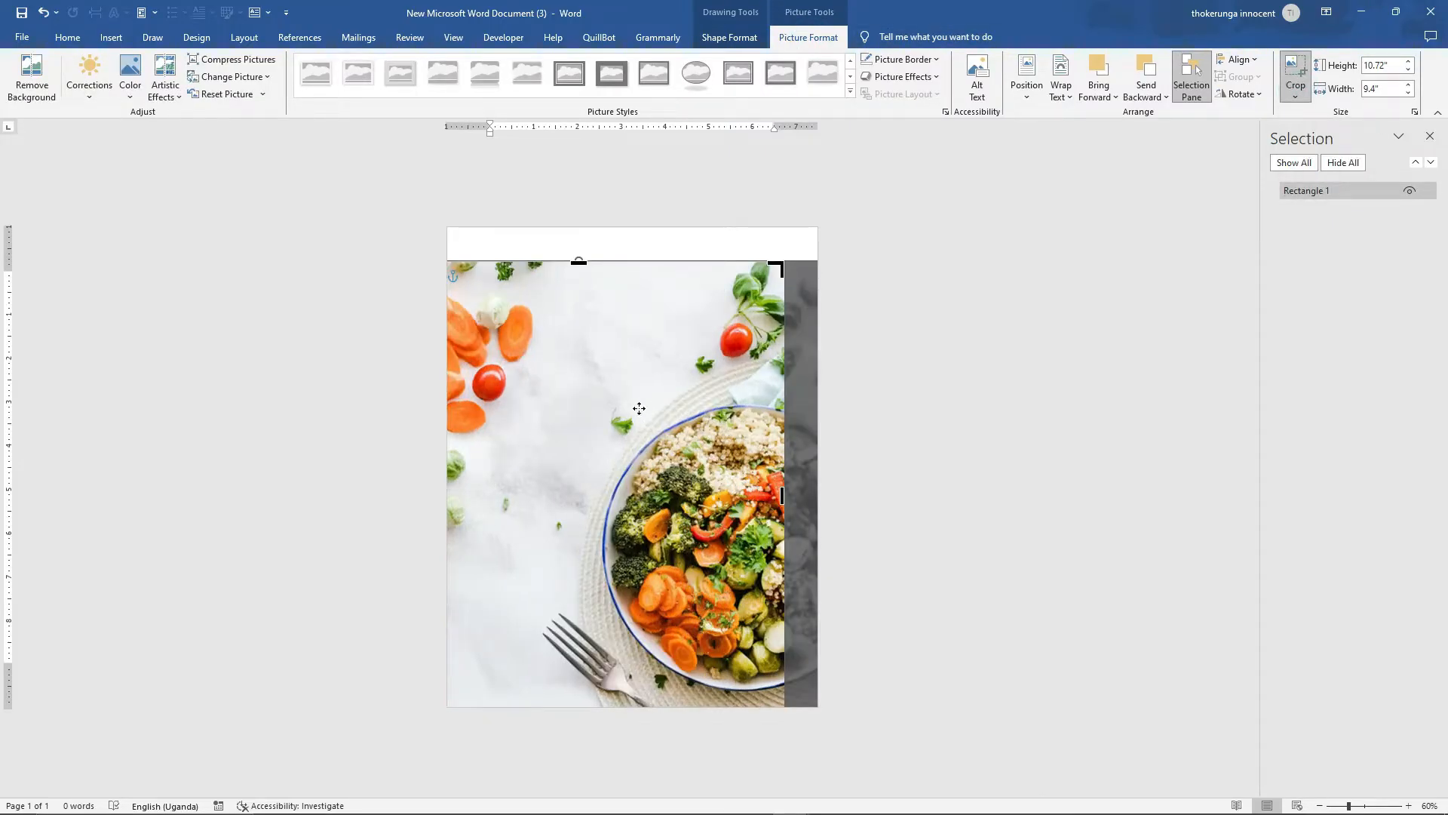
mouse_move(662, 438)
left_mouse_down()
mouse_move(637, 436)
mouse_move(671, 438)
left_mouse_up()
left_click(892, 352)
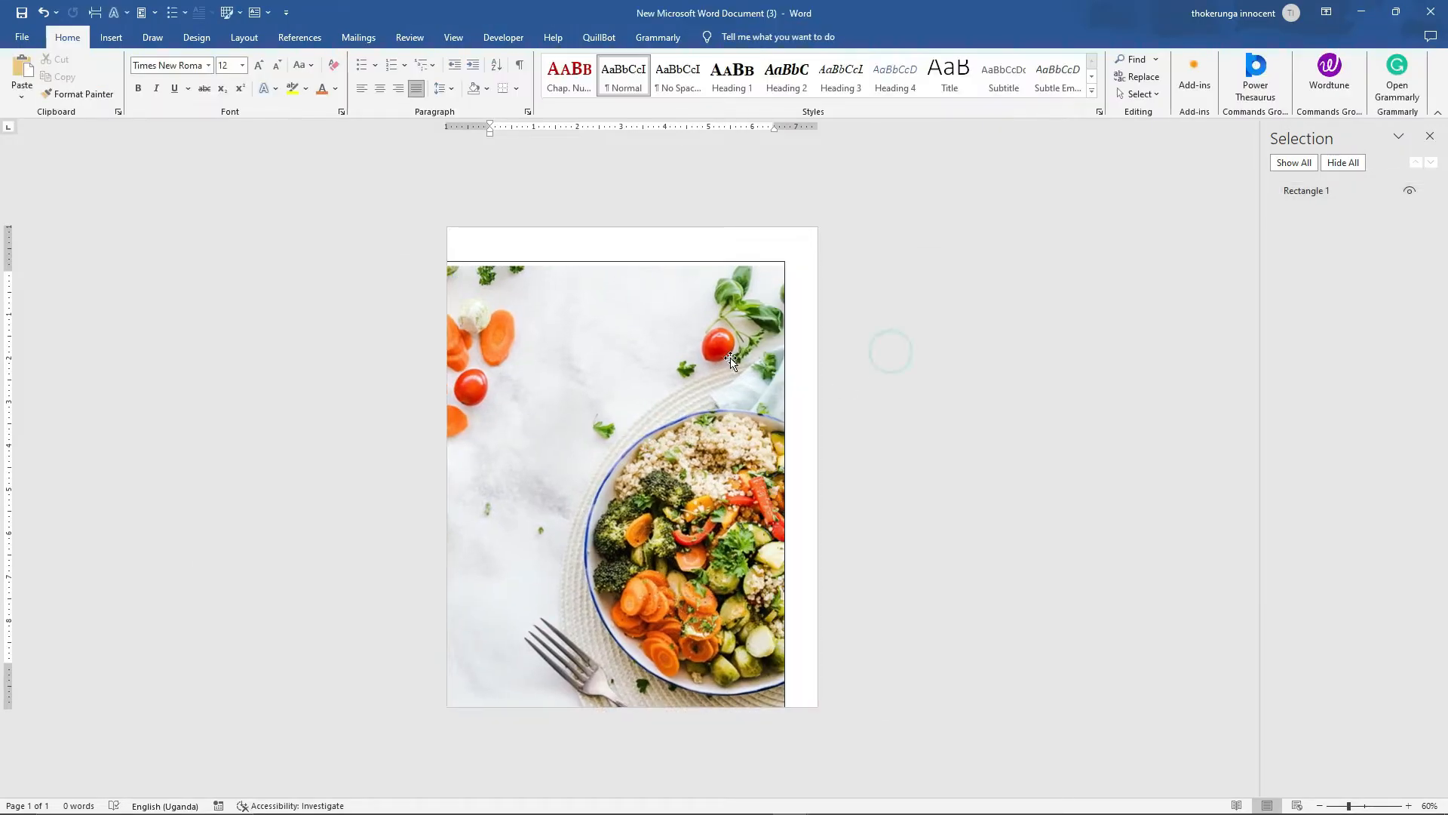
Crop the picture again with Fill and move it up within the rectangle so it covers the top edge completely
left_click(651, 384)
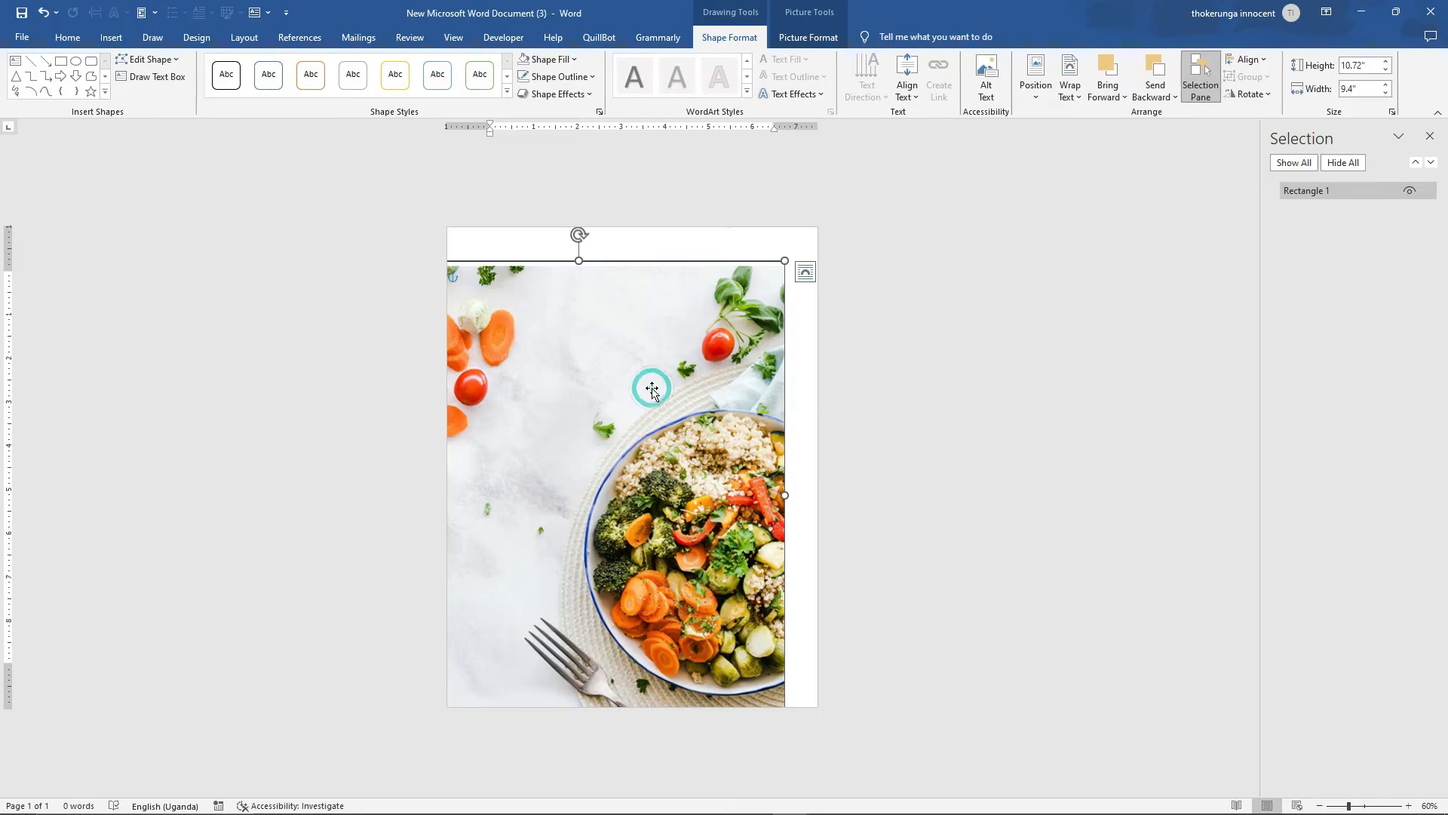
left_click(808, 37)
left_click(1295, 97)
left_click(1305, 115)
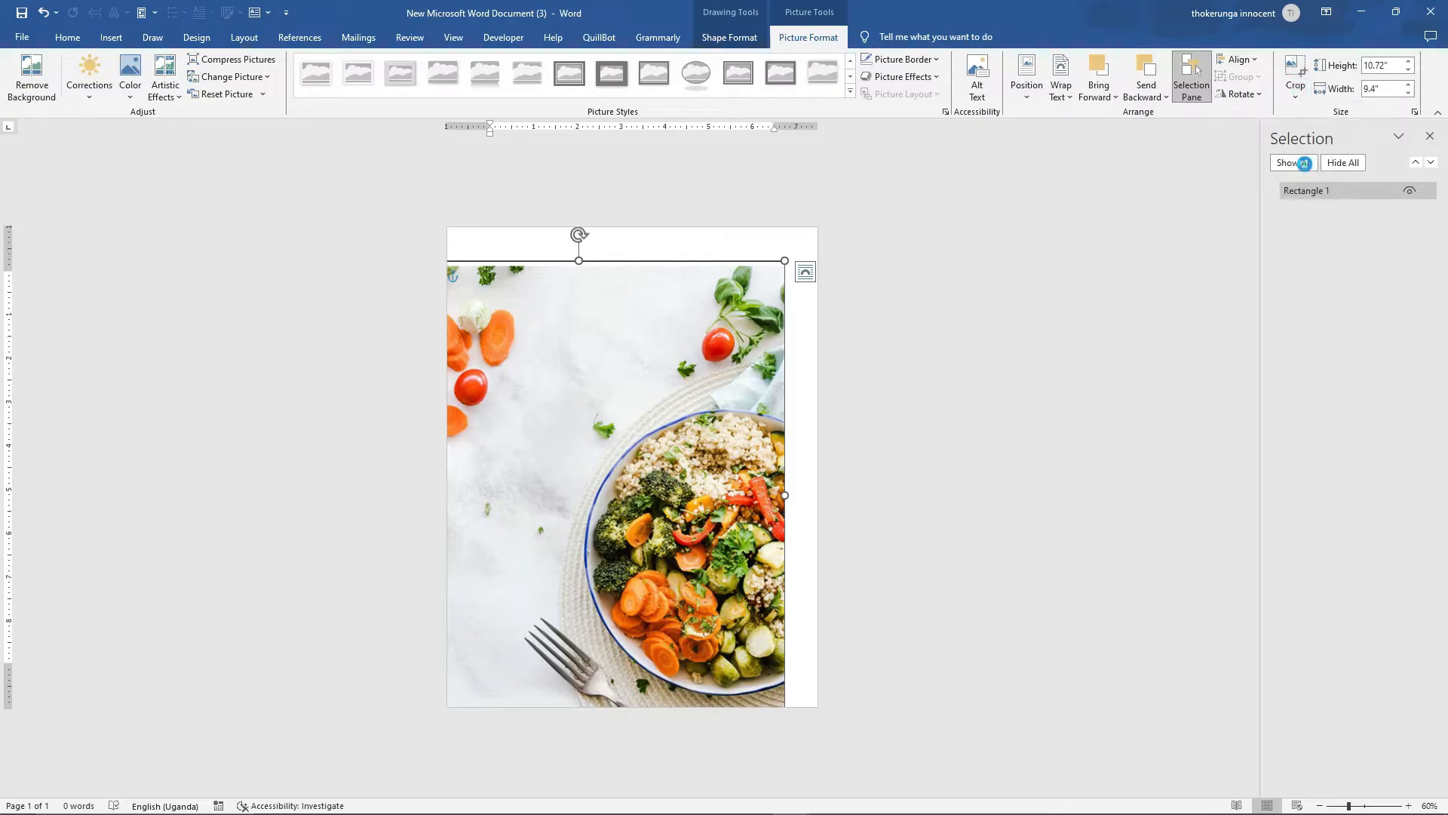
left_click_drag(659, 388, 660, 370)
left_click(918, 352)
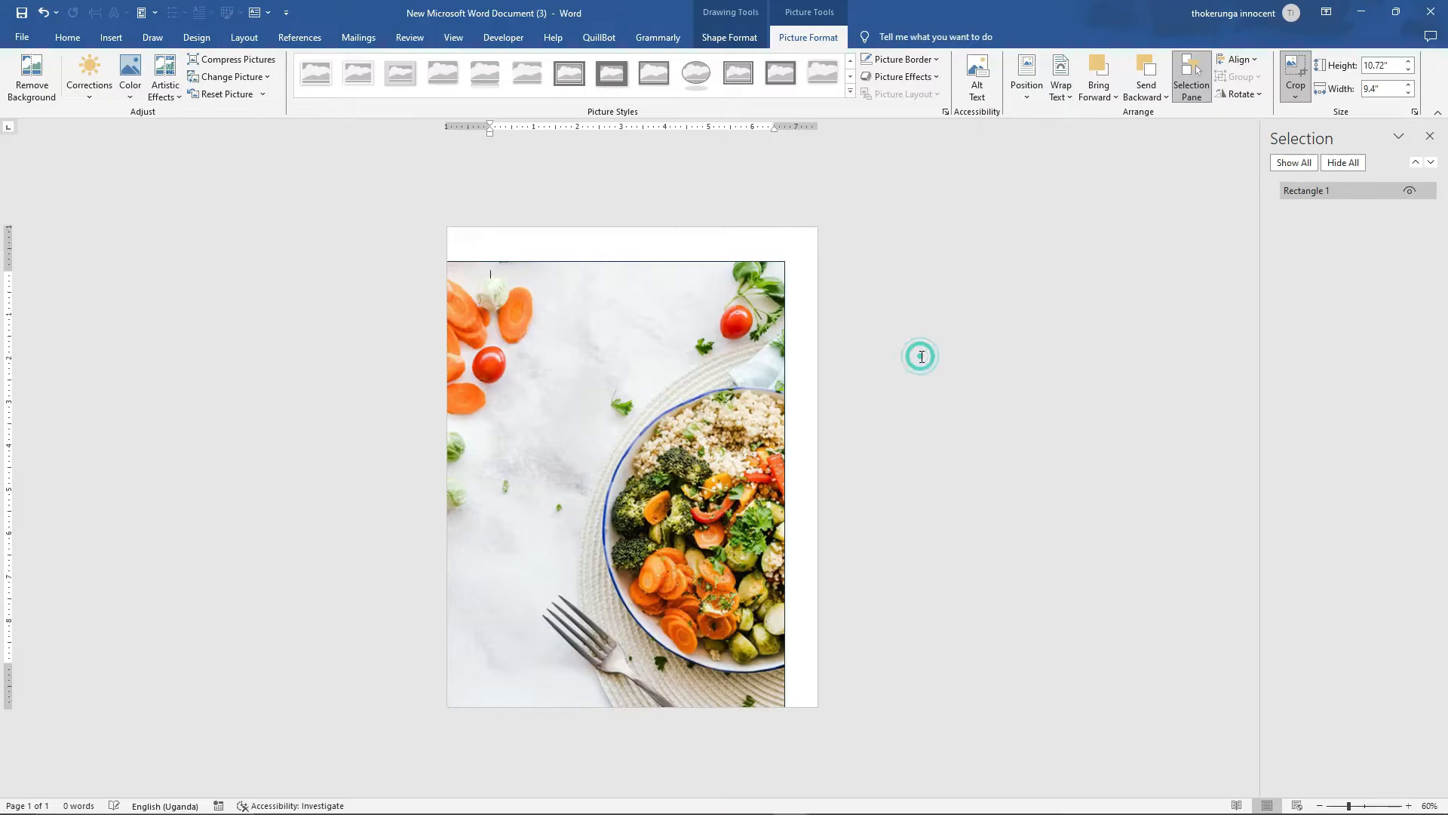
left_click(675, 351)
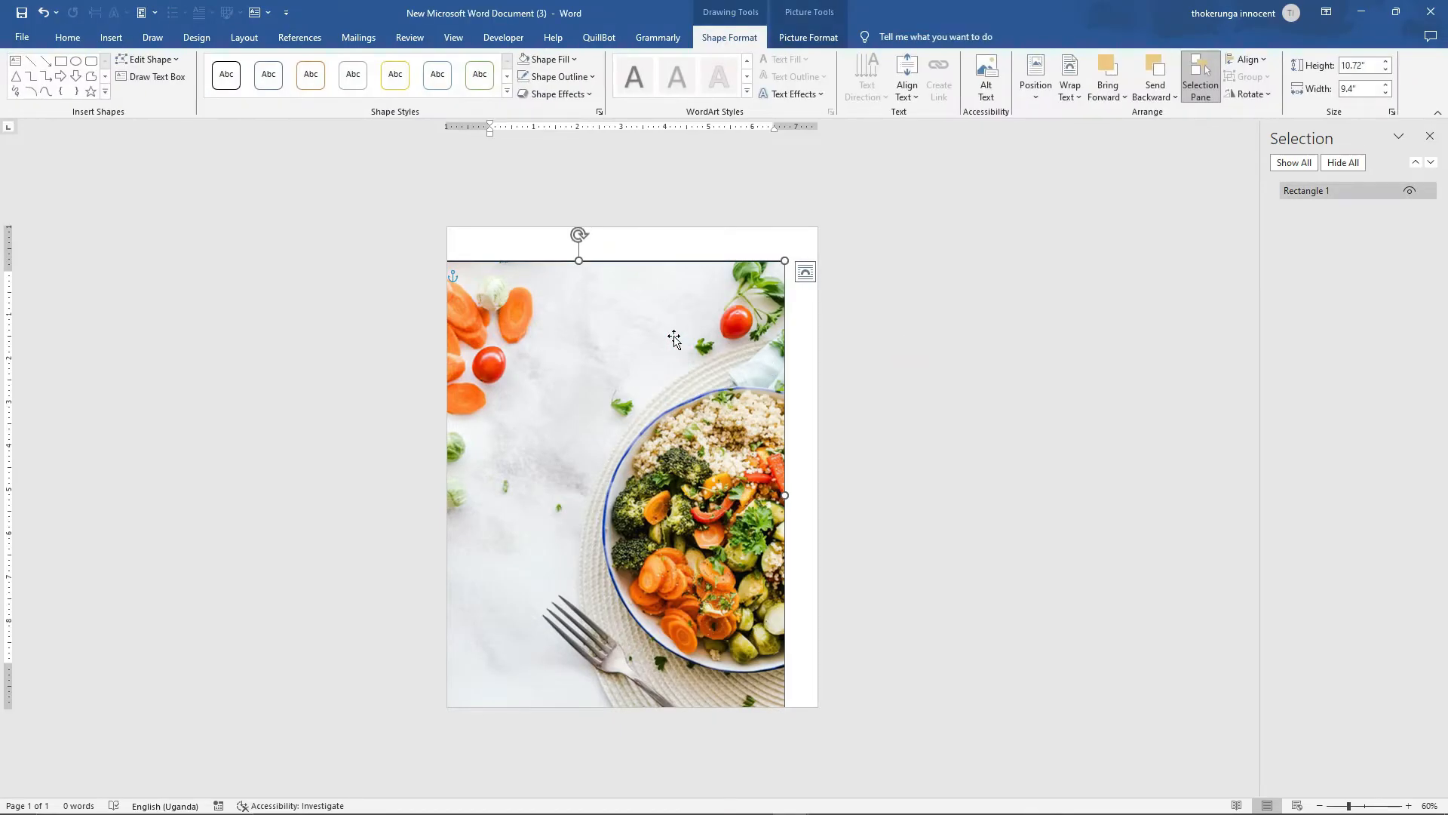
left_click(801, 441)
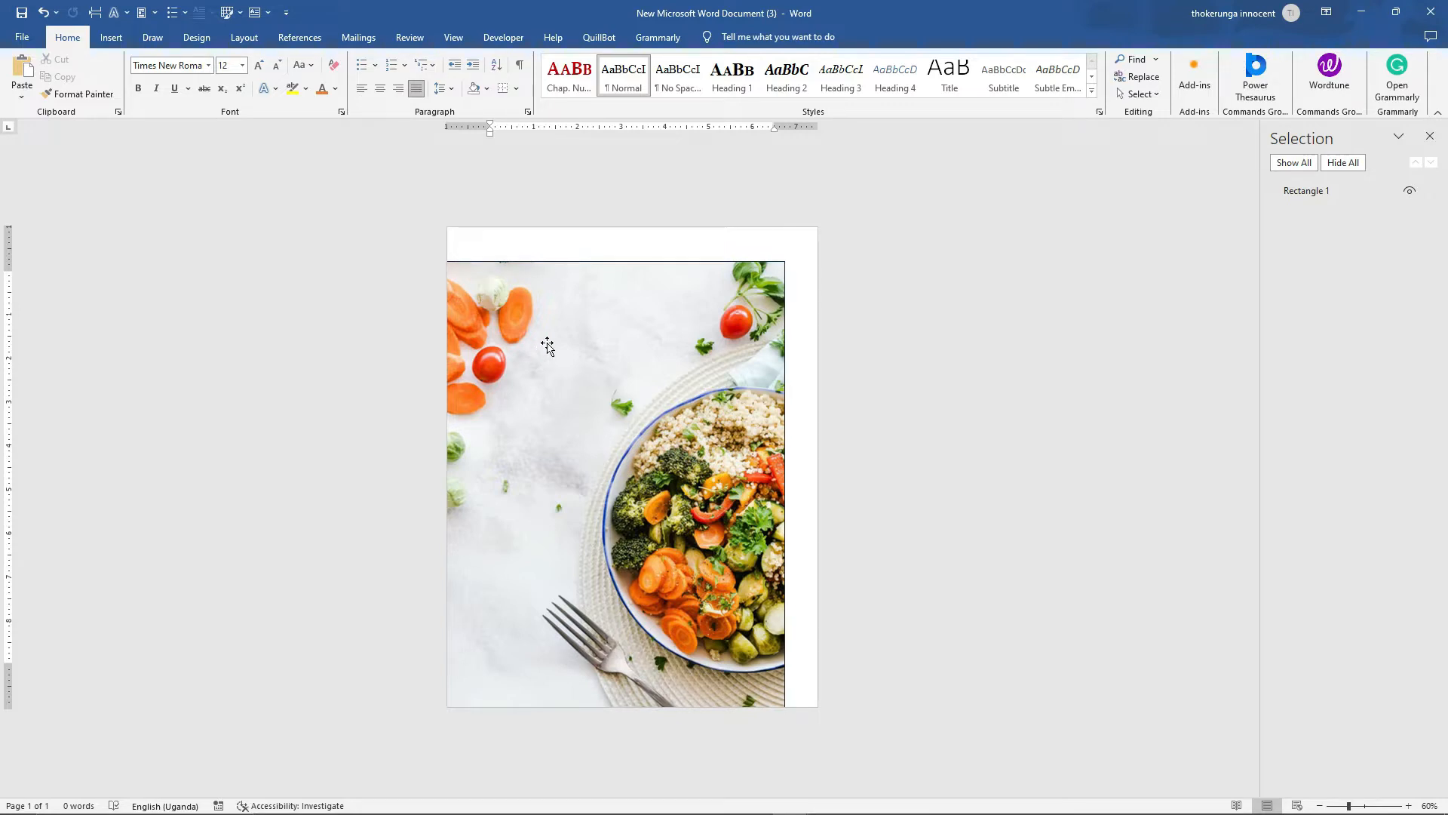
Remove the outline from the picture-filled rectangle
left_click(581, 353)
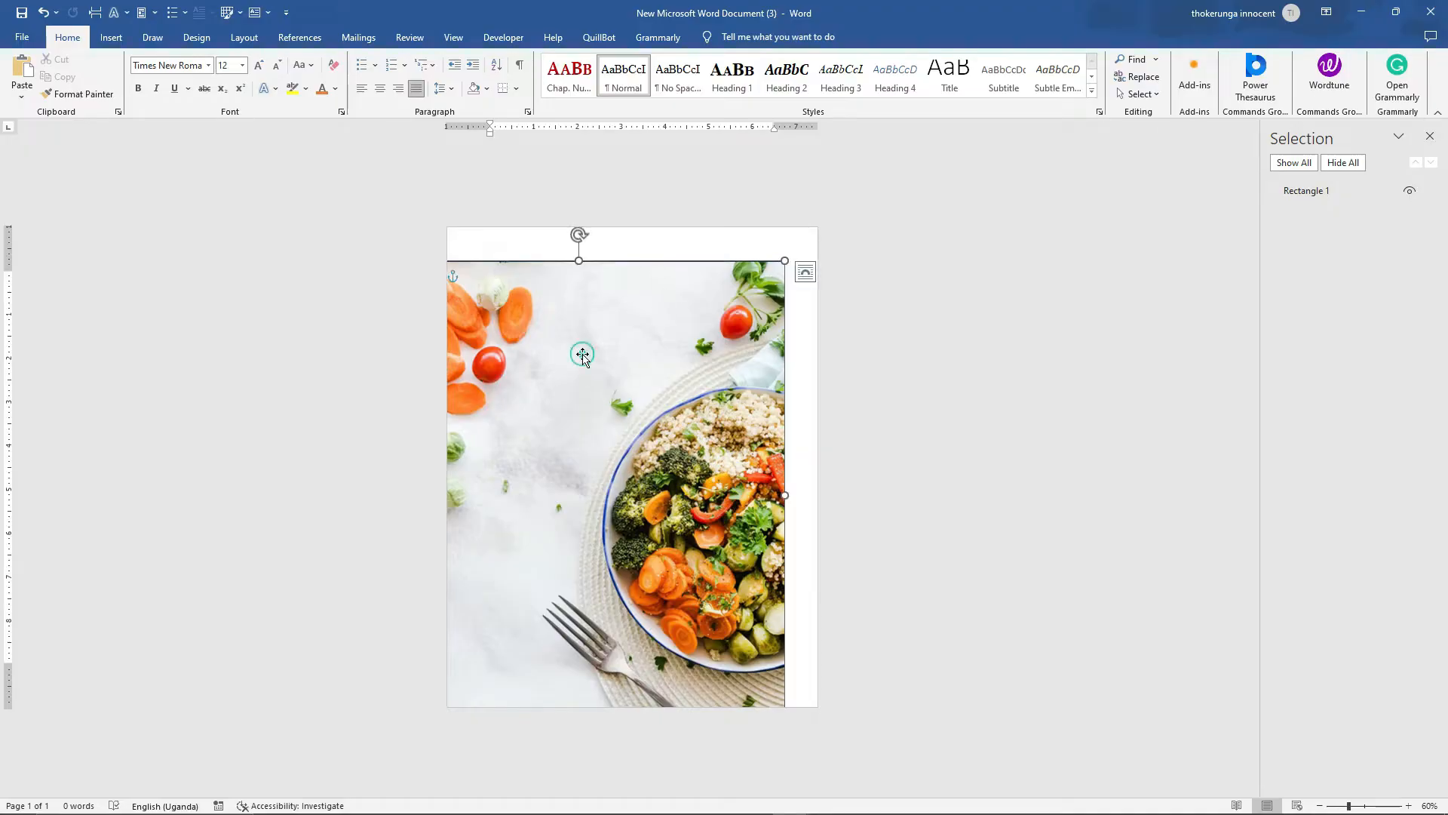
left_click(563, 78)
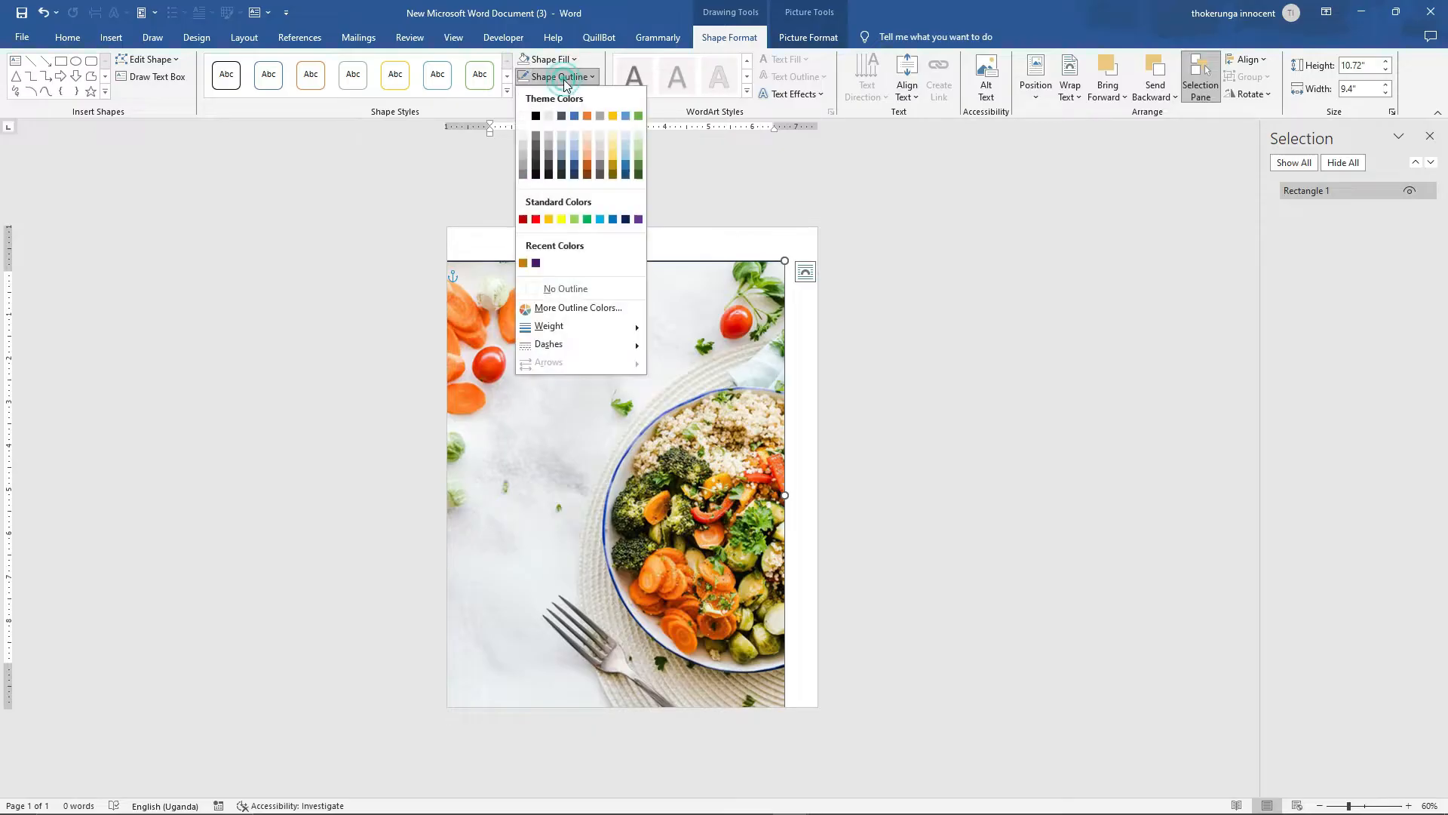
left_click(562, 291)
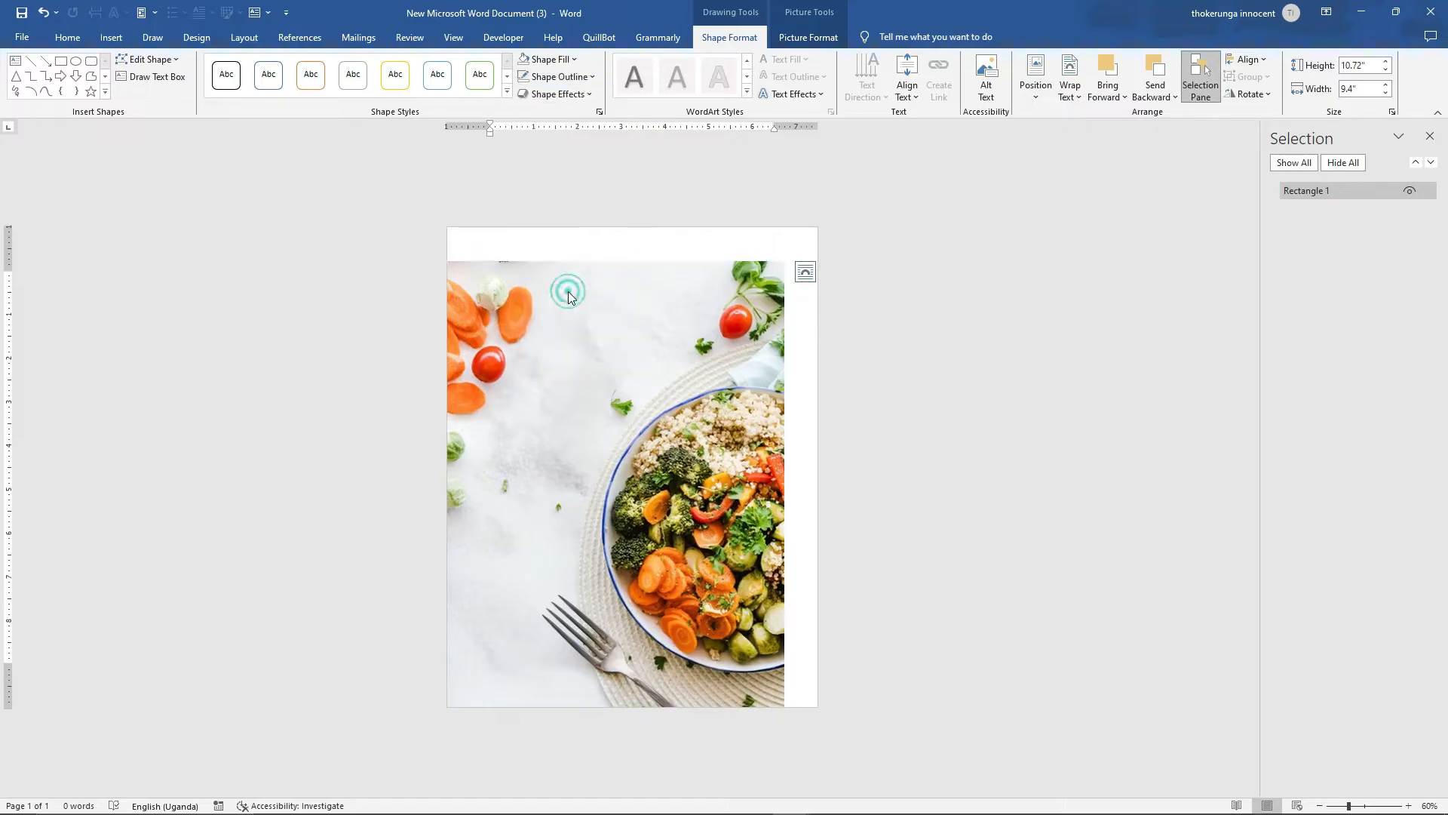
Apply the second Soft Edge variation to the picture-filled rectangle
left_click(568, 96)
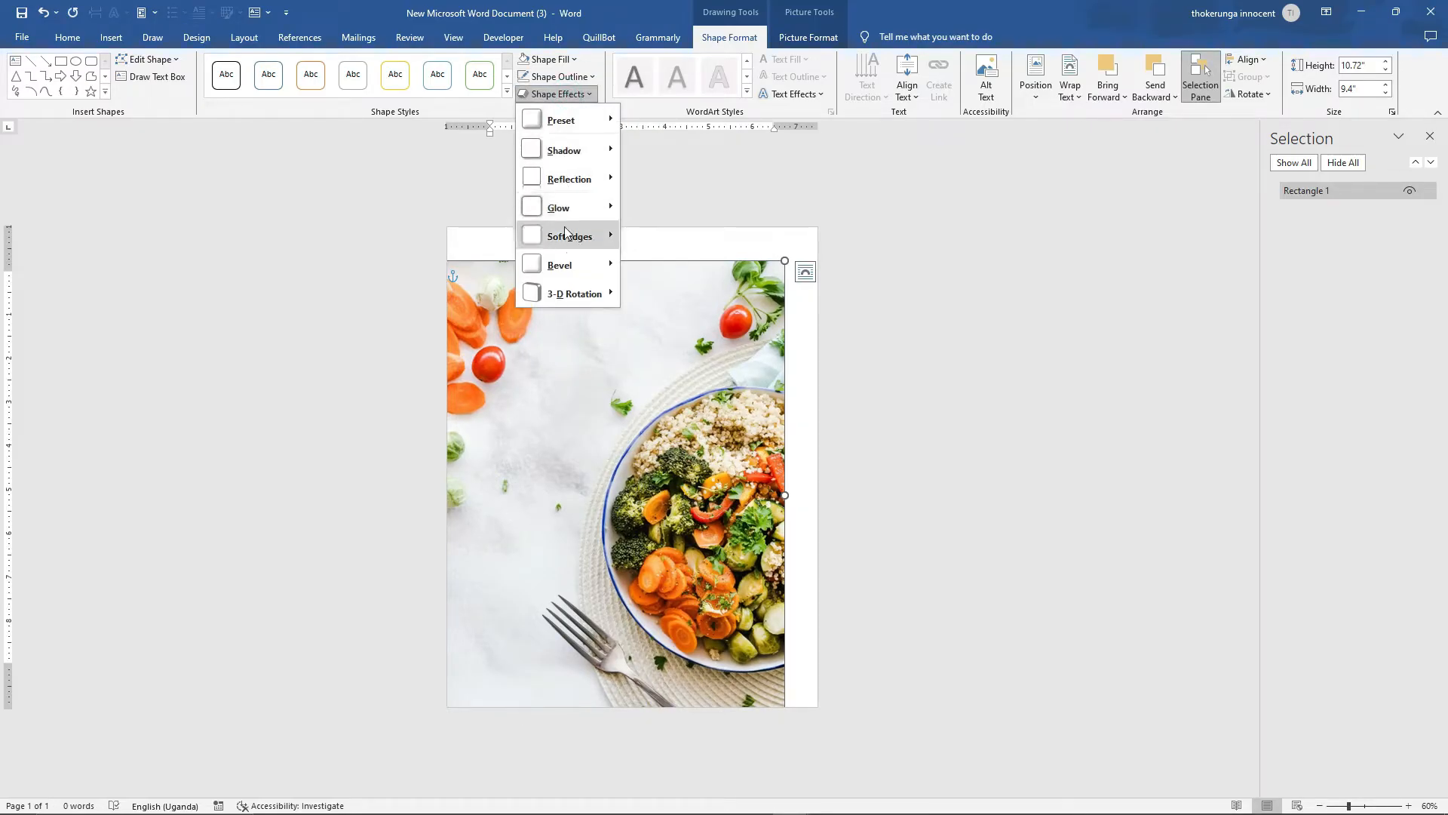
mouse_move(569, 239)
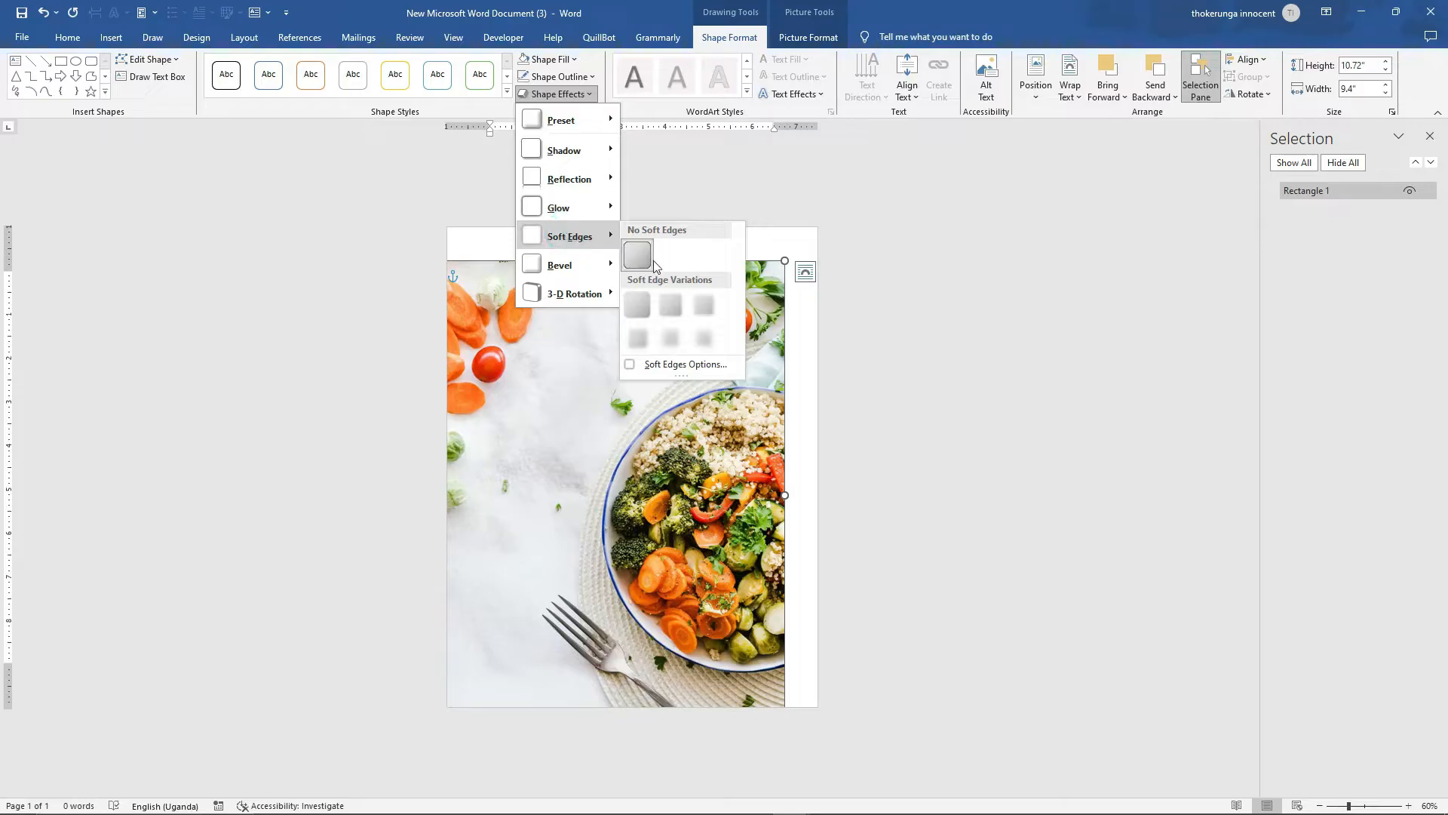
left_click(673, 311)
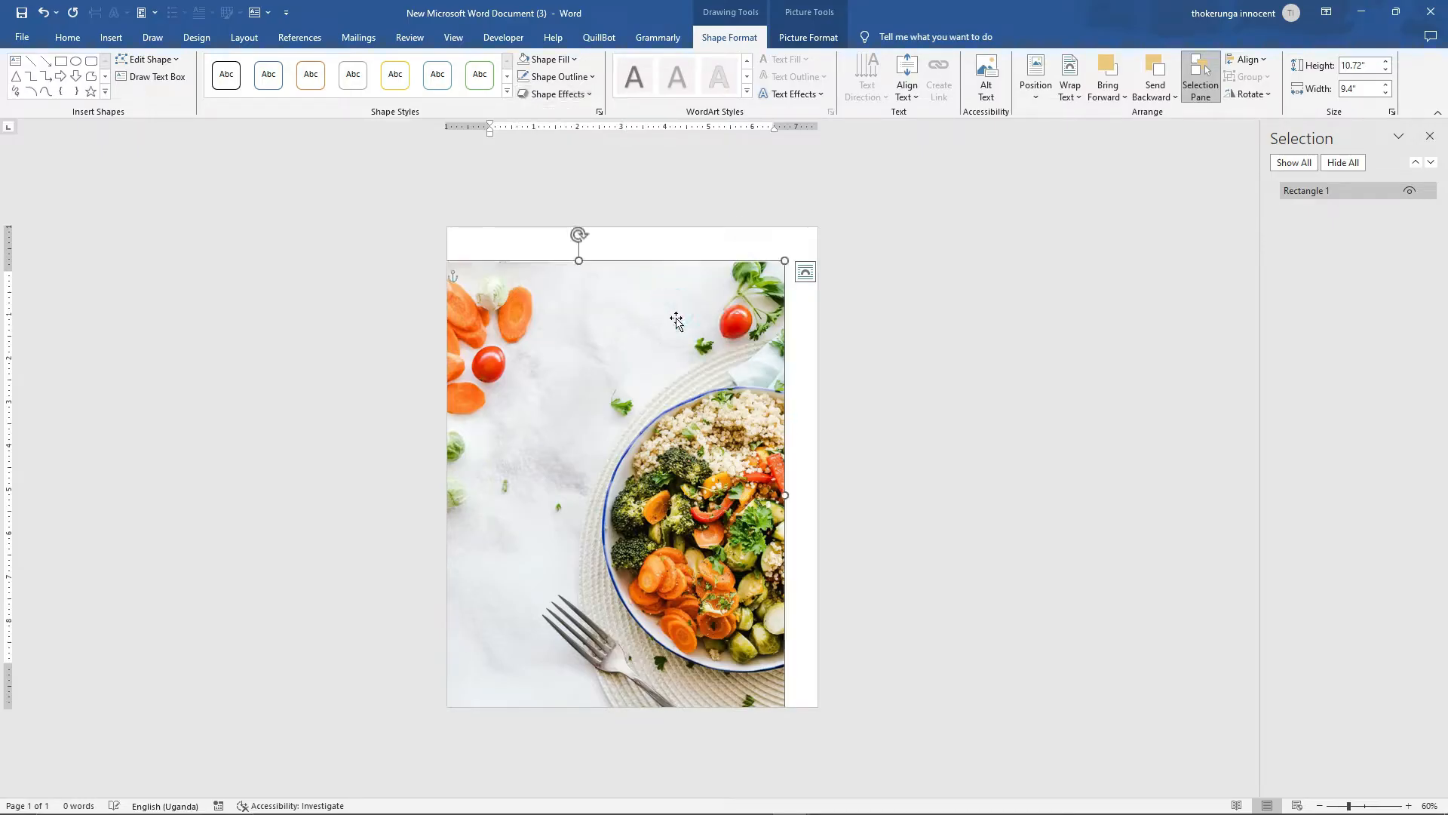
left_click(870, 363)
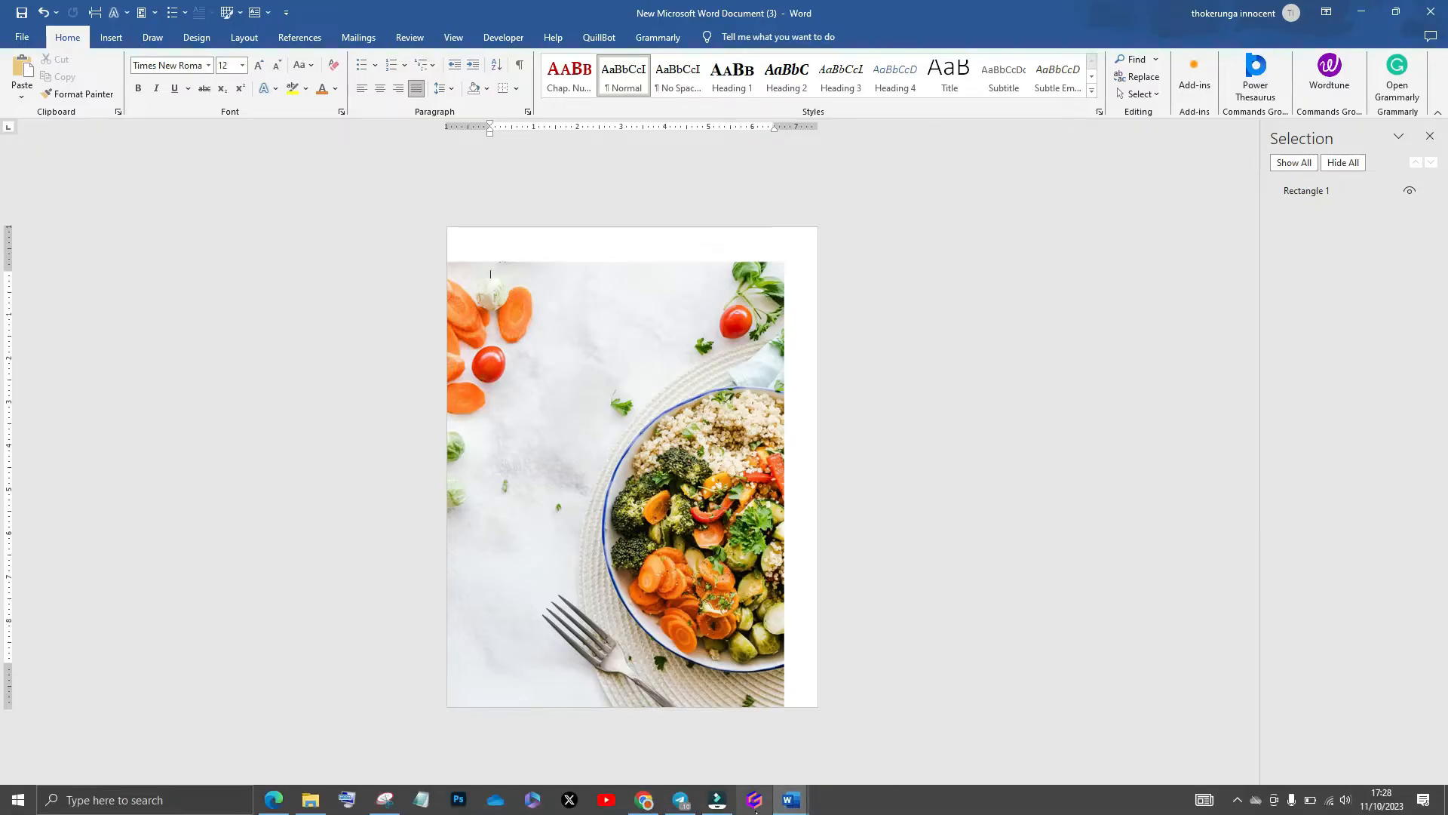
Check the orange text block and salad photo on the finished recipe document's first page, and return to the working document
left_click(790, 801)
mouse_move(720, 754)
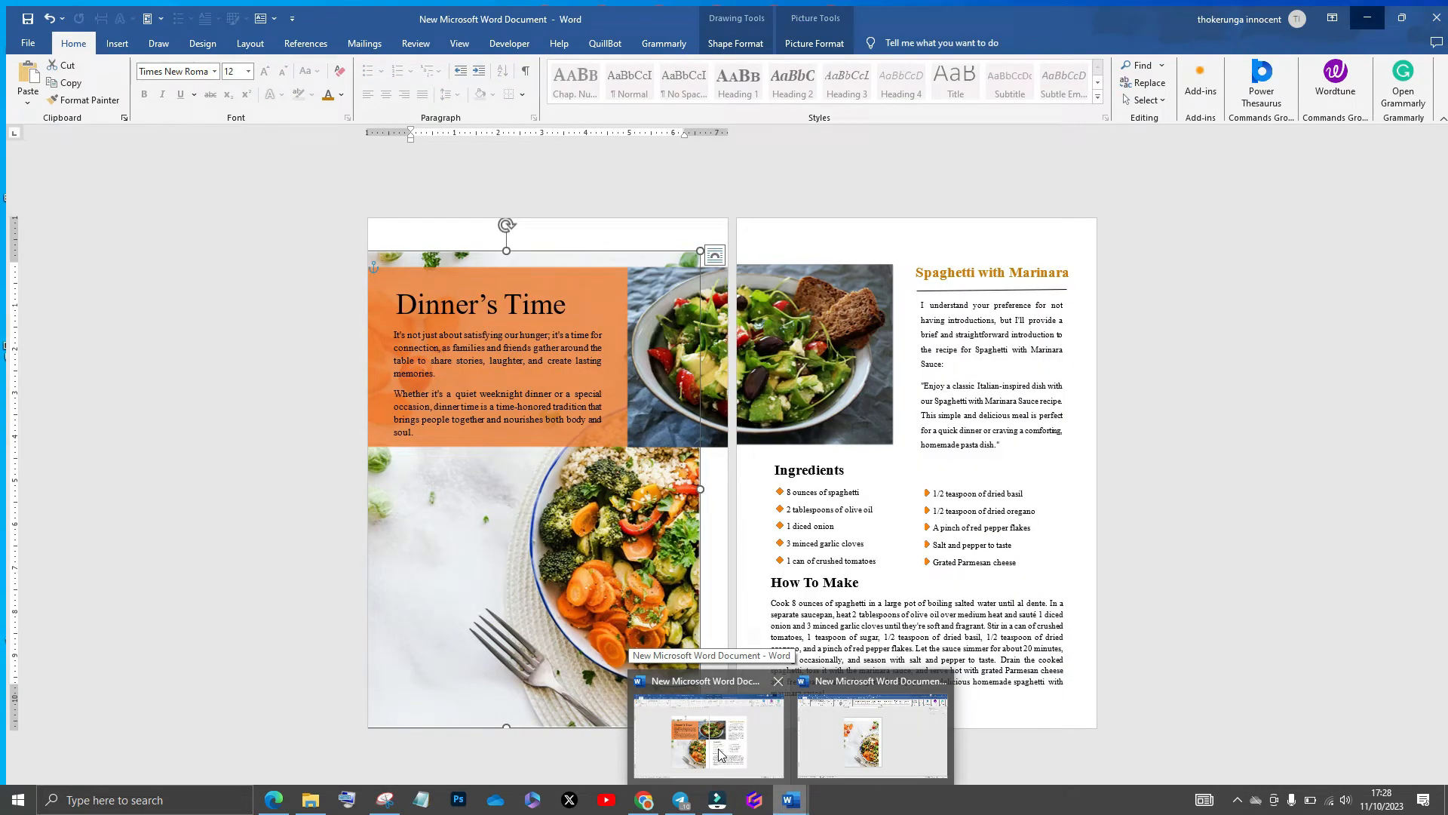
left_click(721, 754)
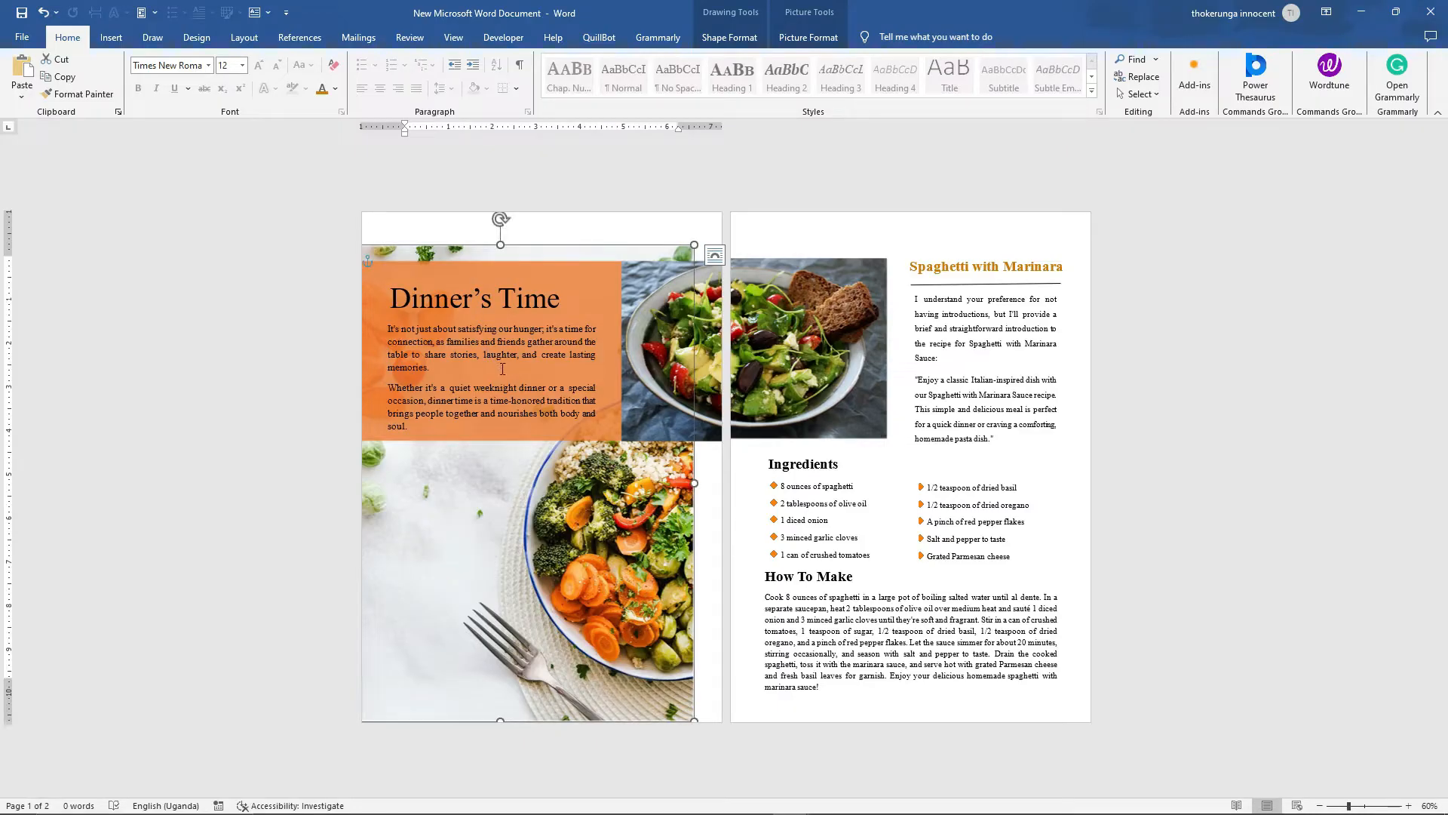
key("ctrl+z")
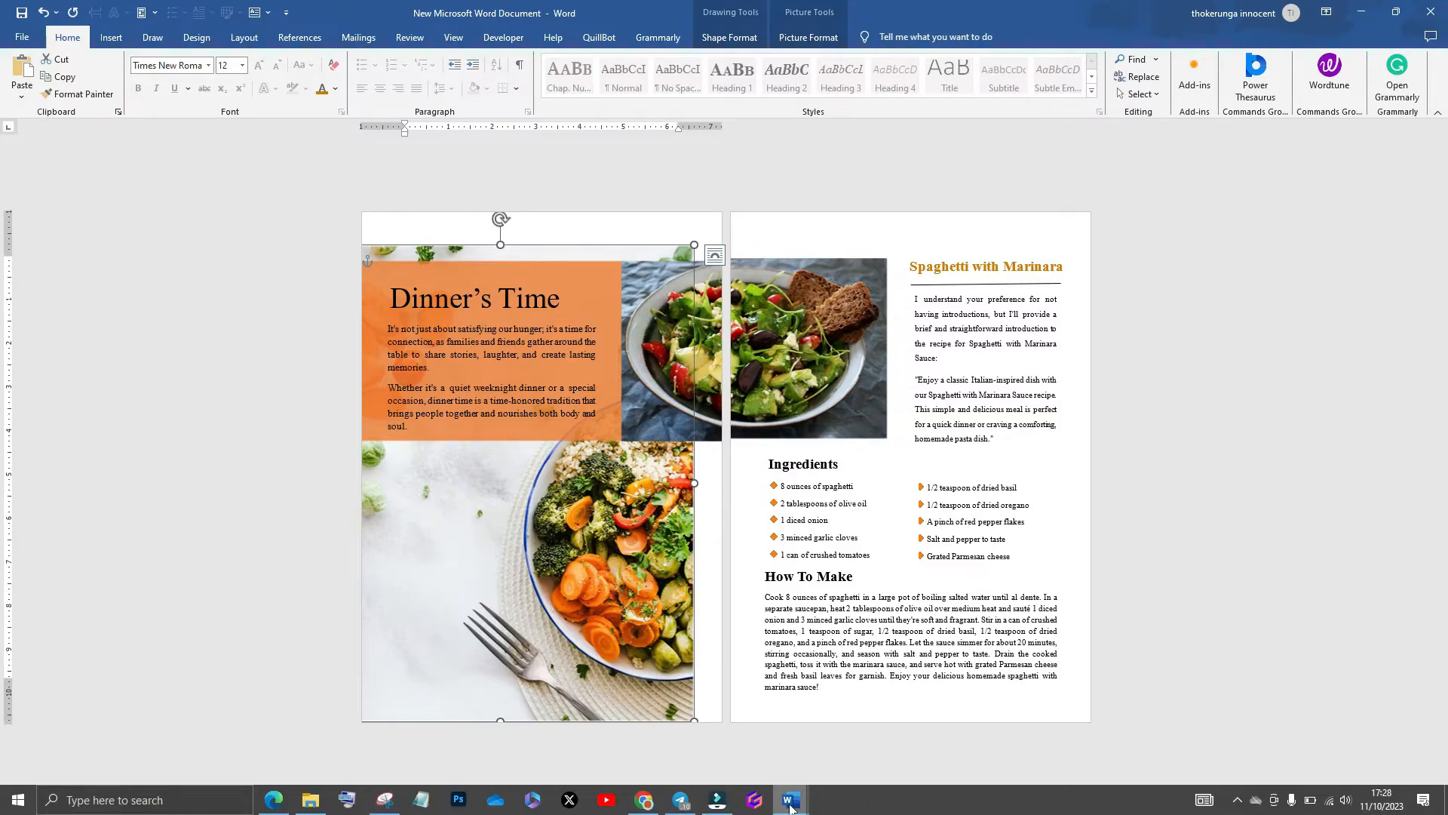
mouse_move(791, 806)
left_click(816, 748)
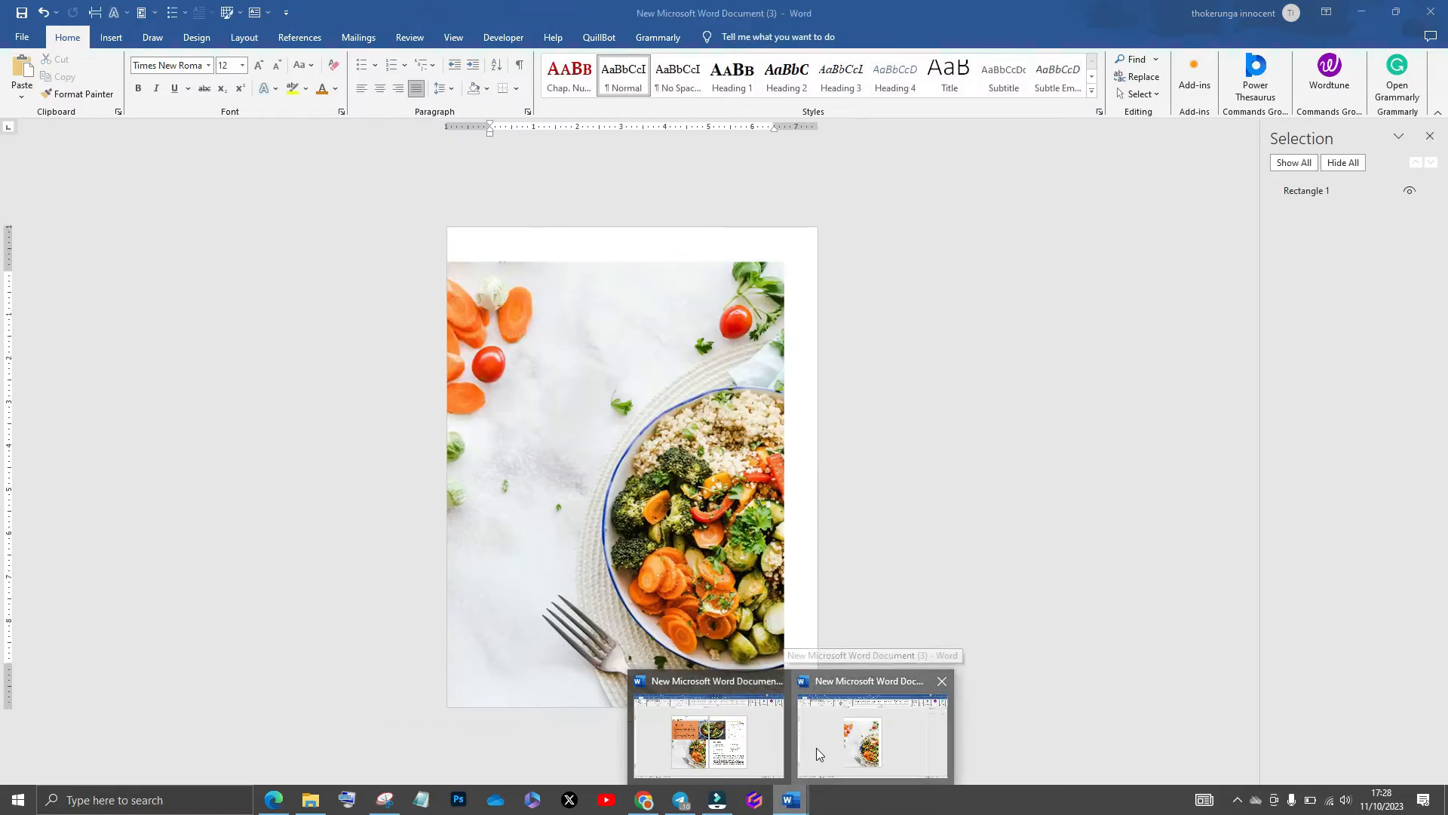
Draw a rectangle about 3.71 inches tall and 6.57 inches wide across the upper picture, running past the page's left edge
left_click(111, 37)
left_click(205, 95)
left_click(247, 127)
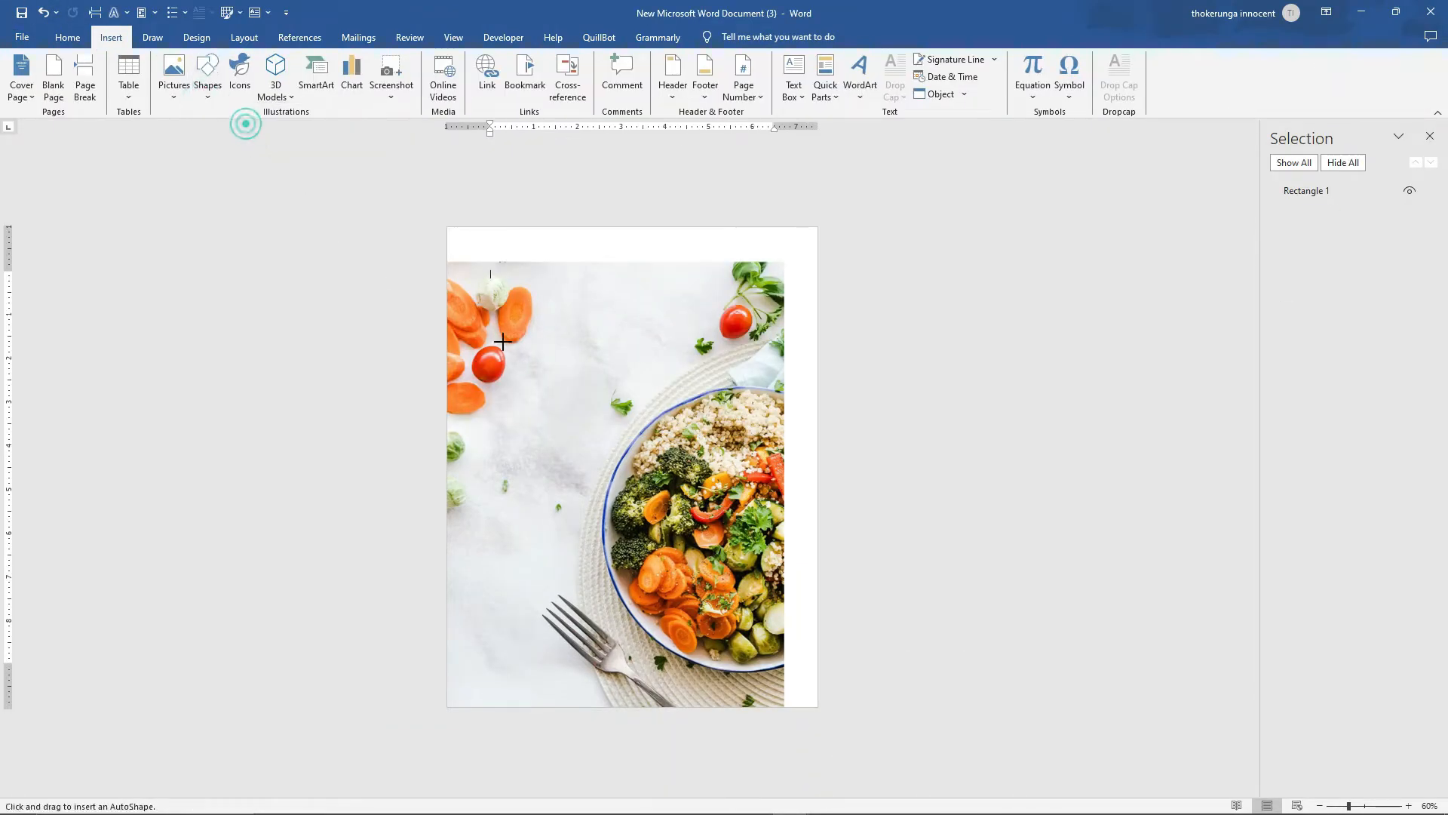
left_click_drag(499, 303, 700, 466)
left_click_drag(484, 382, 379, 383)
left_click(578, 385)
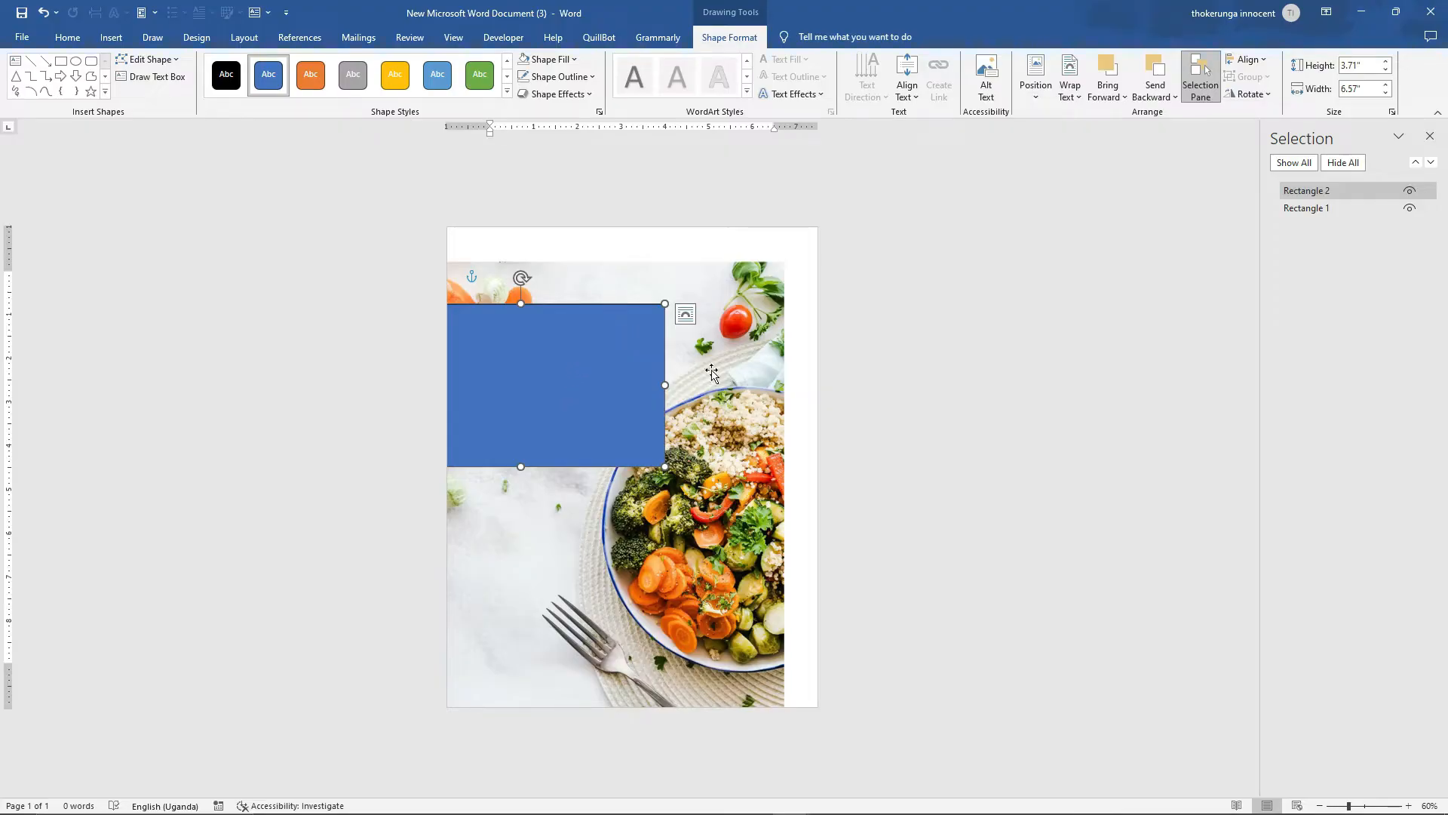
left_click(829, 356)
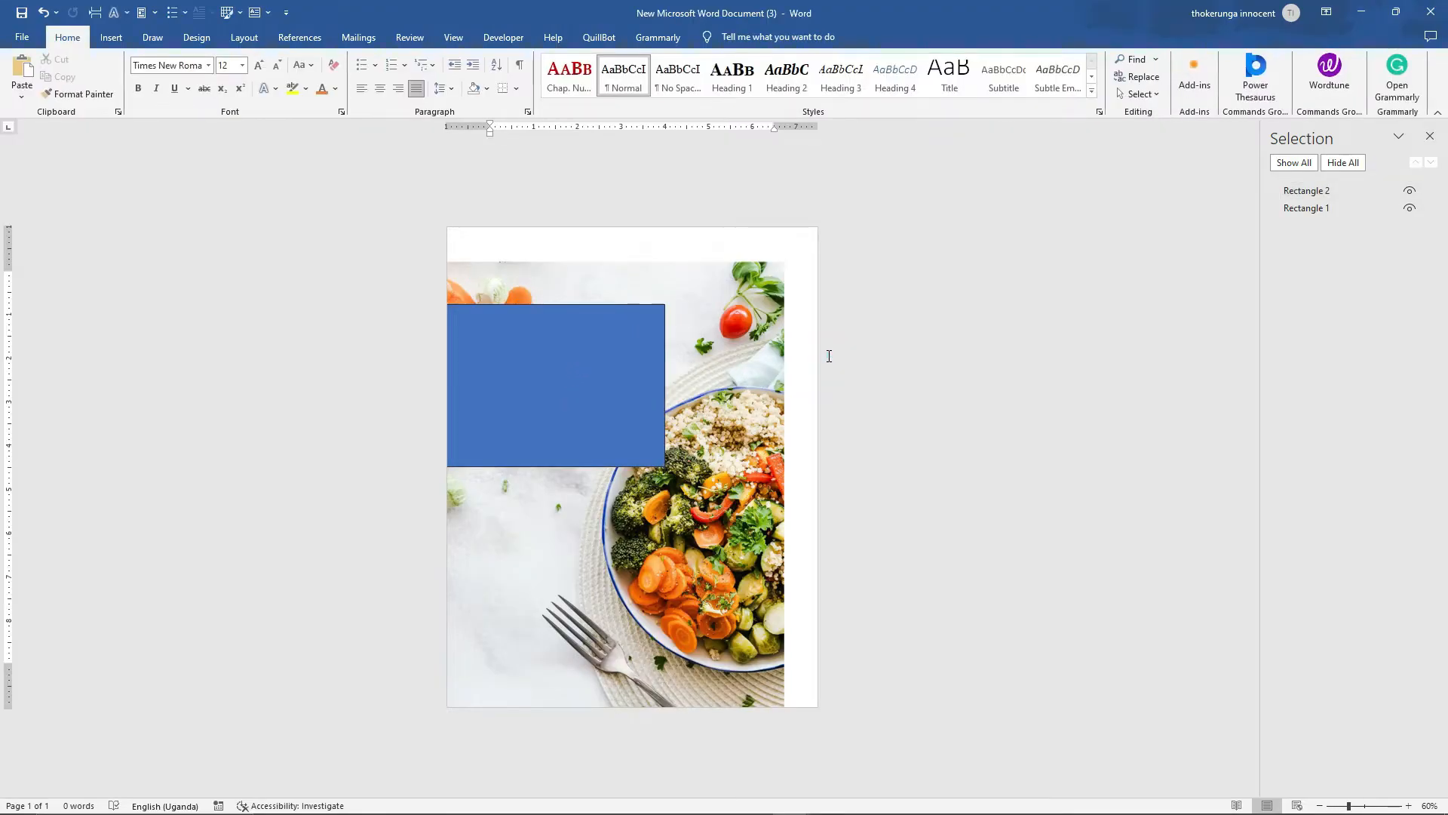
left_click(636, 365)
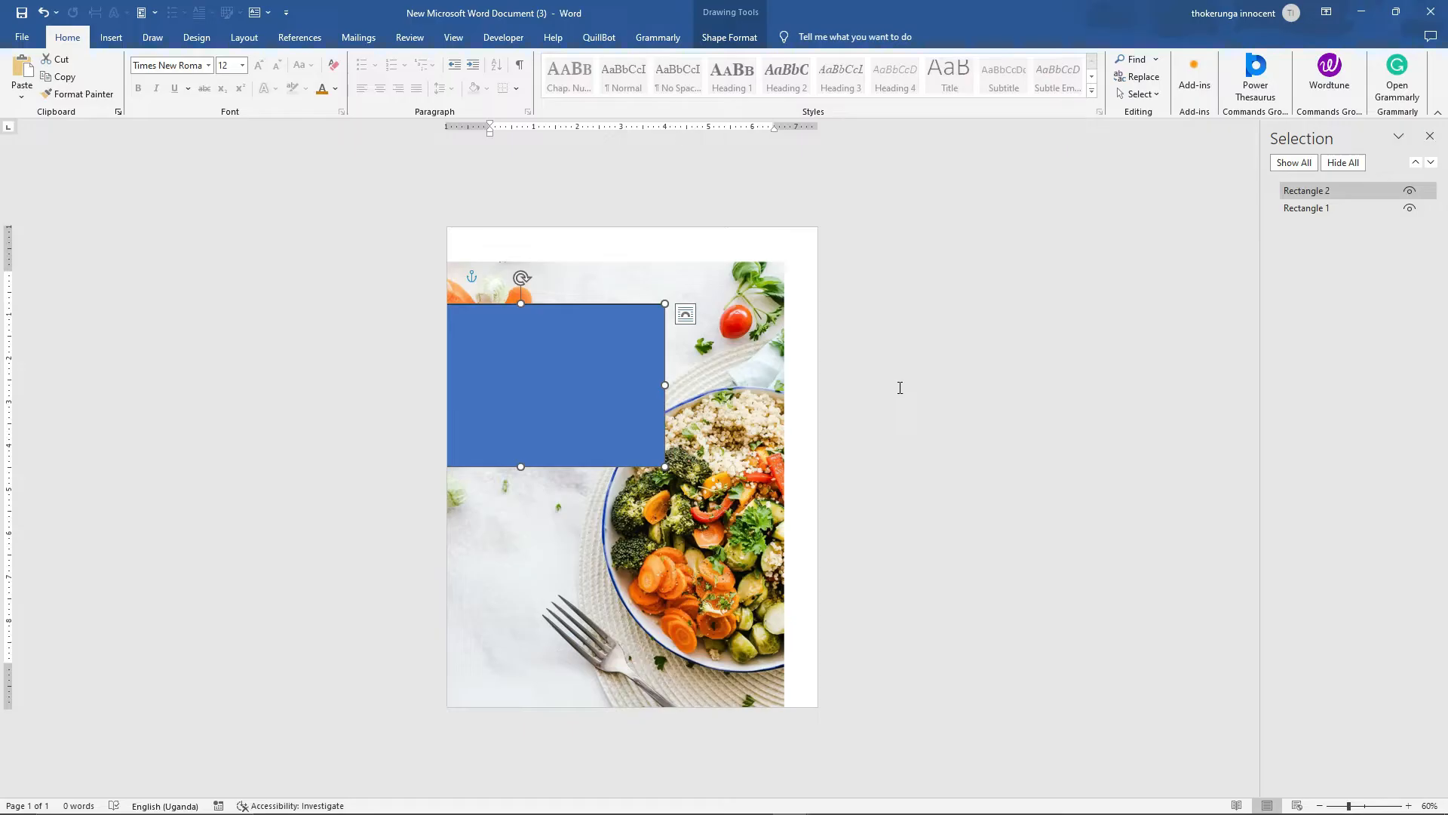
left_click(794, 357)
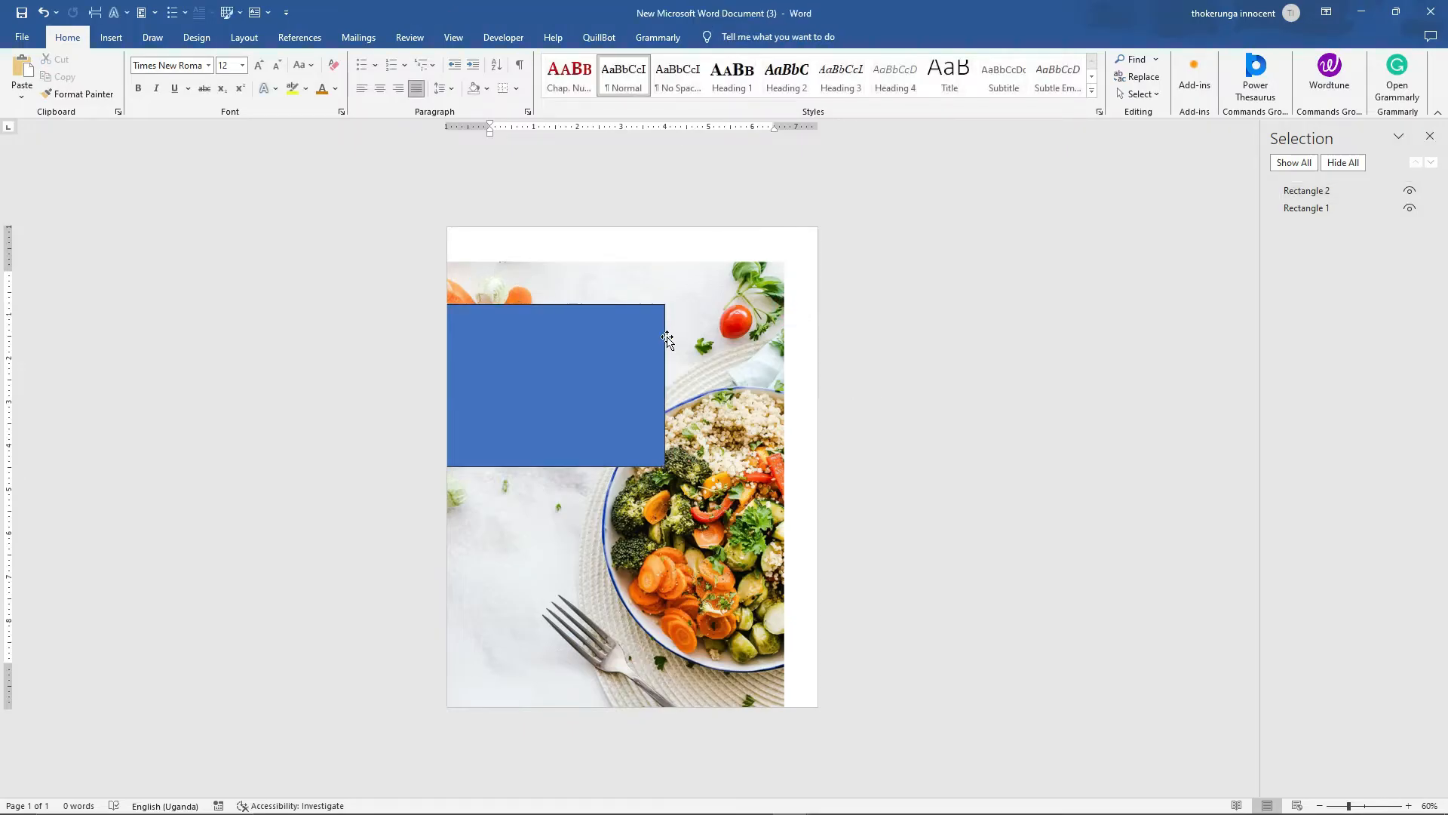
Duplicate the smaller rectangle and place a narrower copy level with the original, flush with the page's right edge
left_click(585, 353)
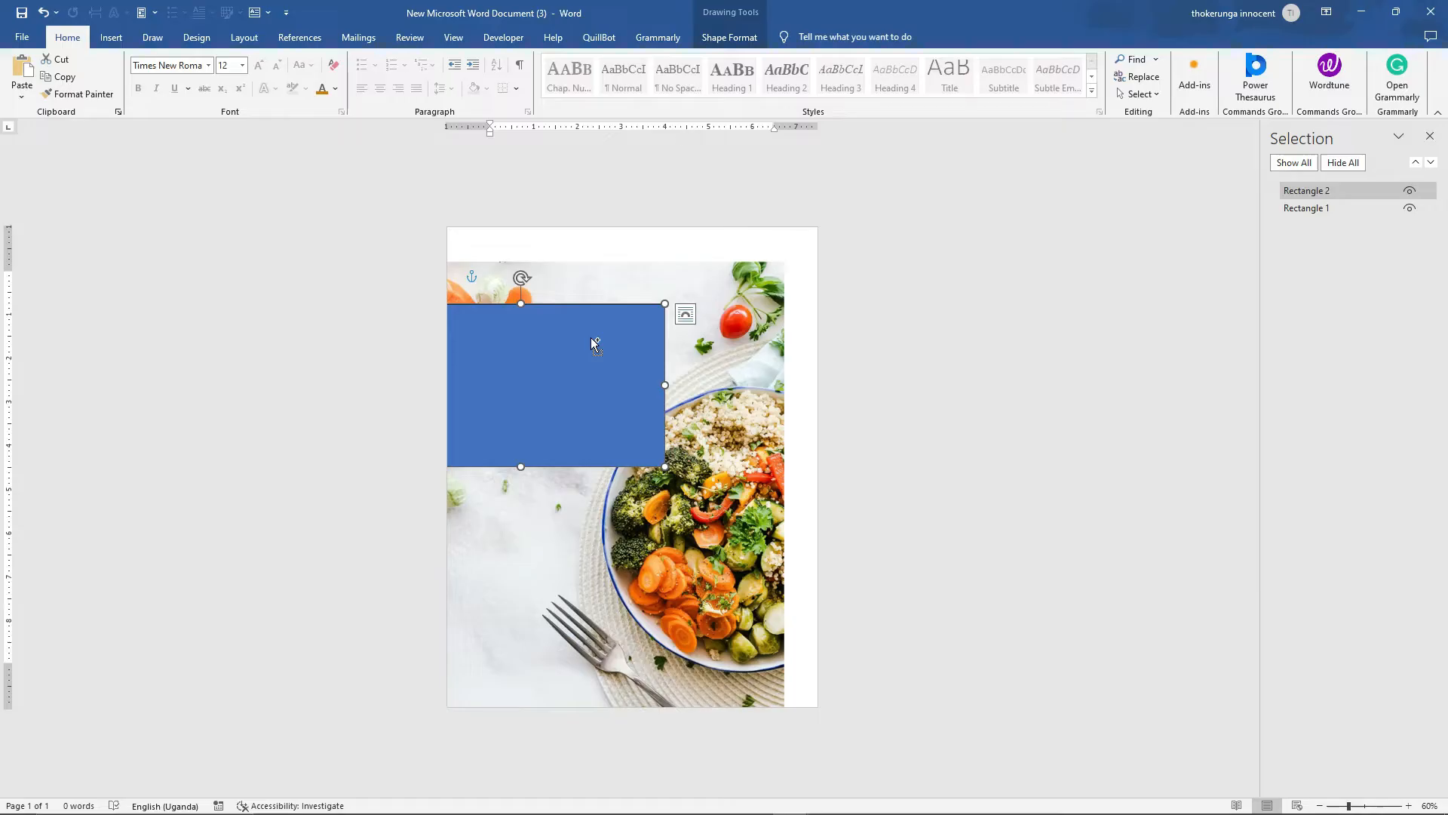
left_click_drag(591, 343, 714, 554)
left_click_drag(515, 596, 740, 398)
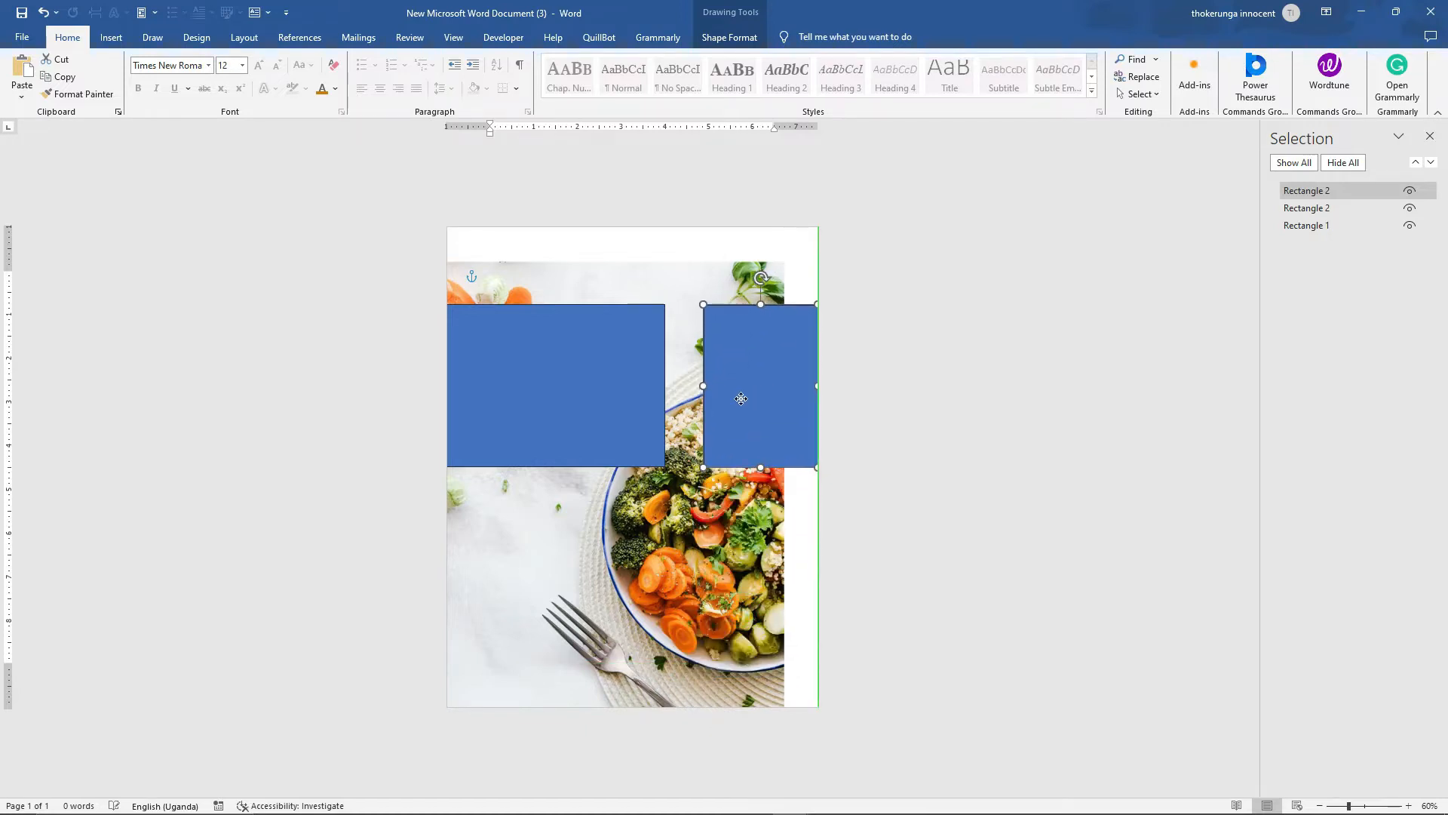
Widen the original smaller rectangle to the right until it meets the copy, forming one continuous band across the page
left_click(633, 394)
left_click_drag(664, 385, 708, 387)
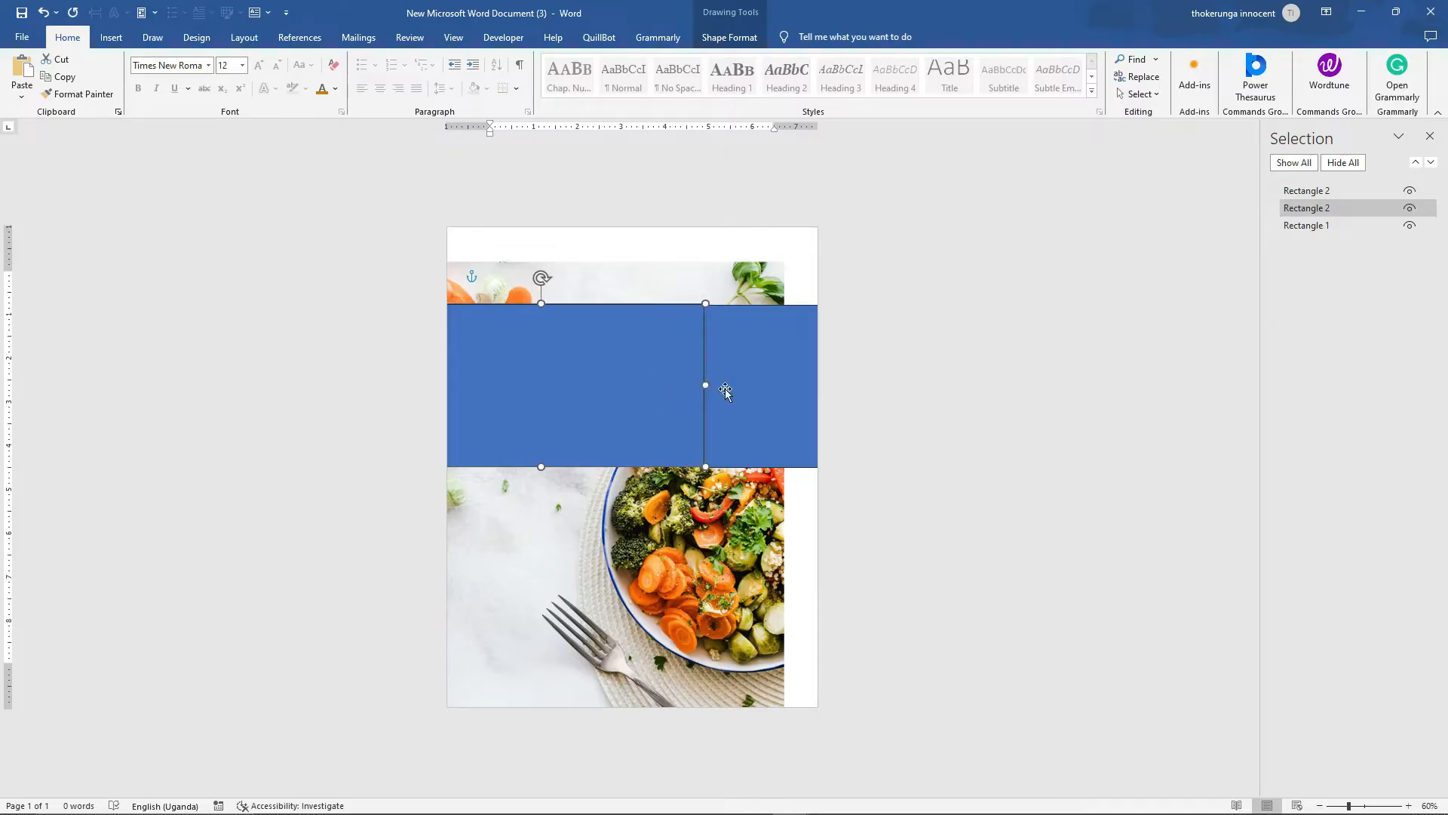
left_click(890, 363)
left_click(723, 371)
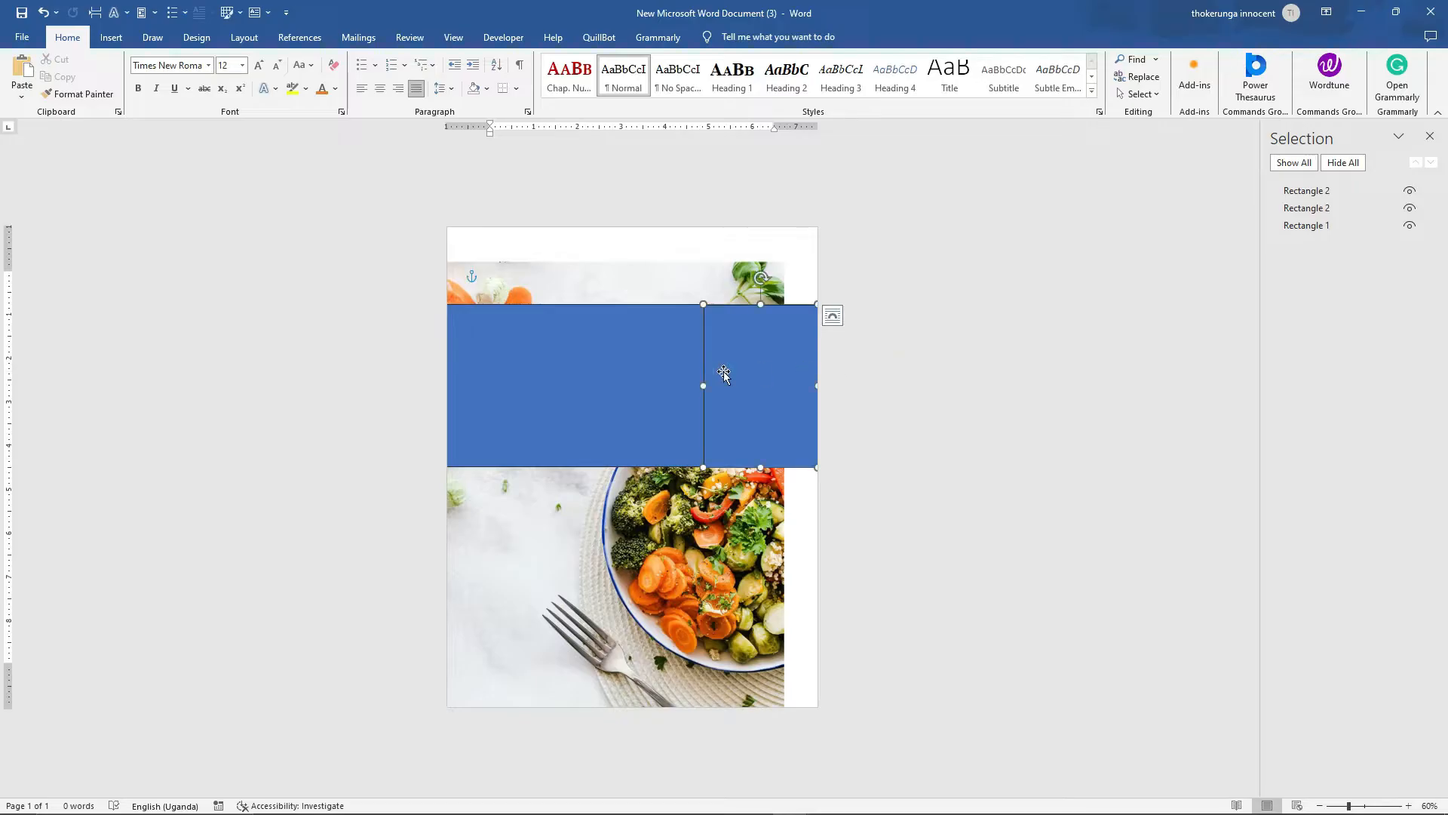
left_click(618, 398)
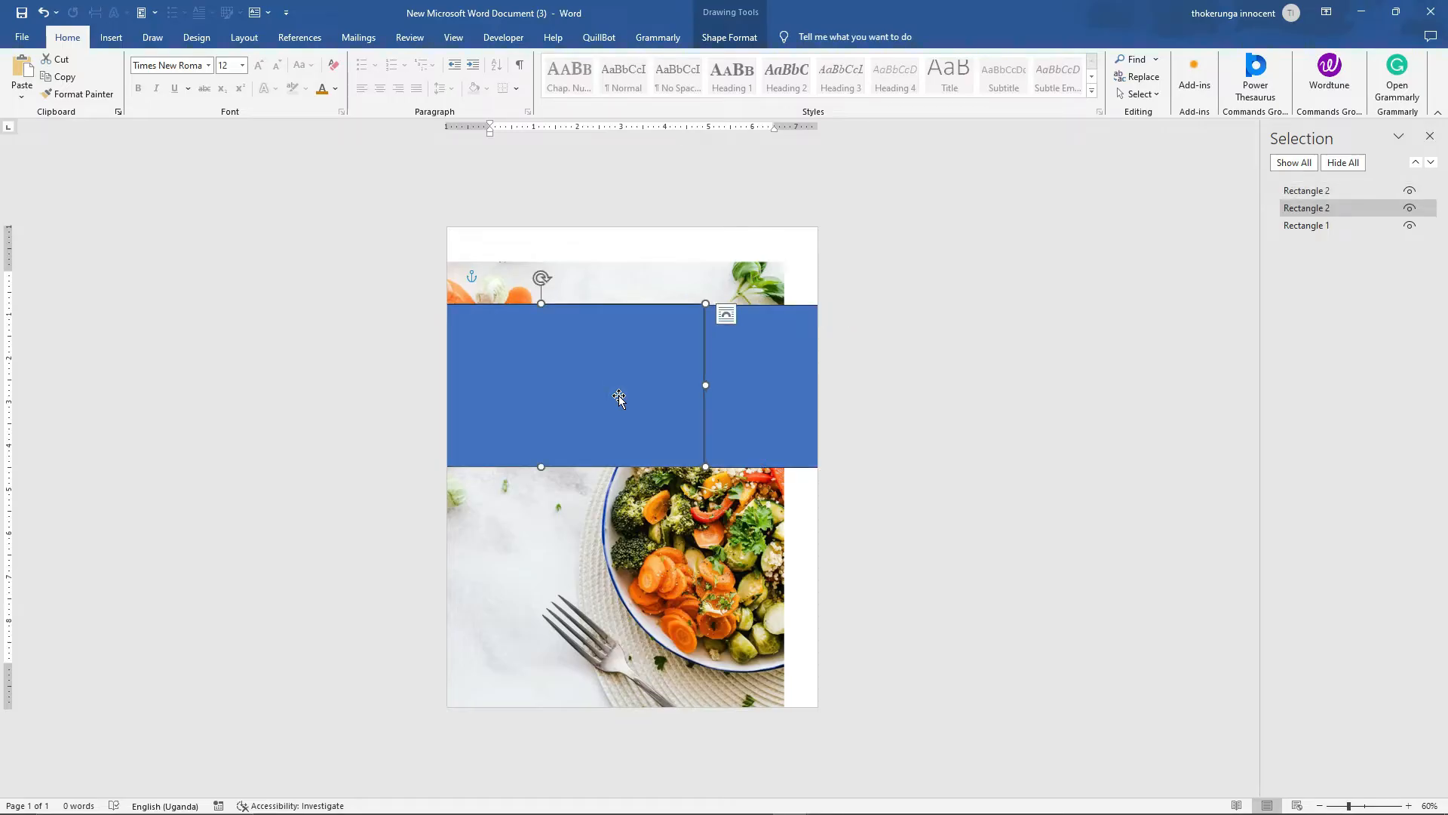
mouse_move(791, 809)
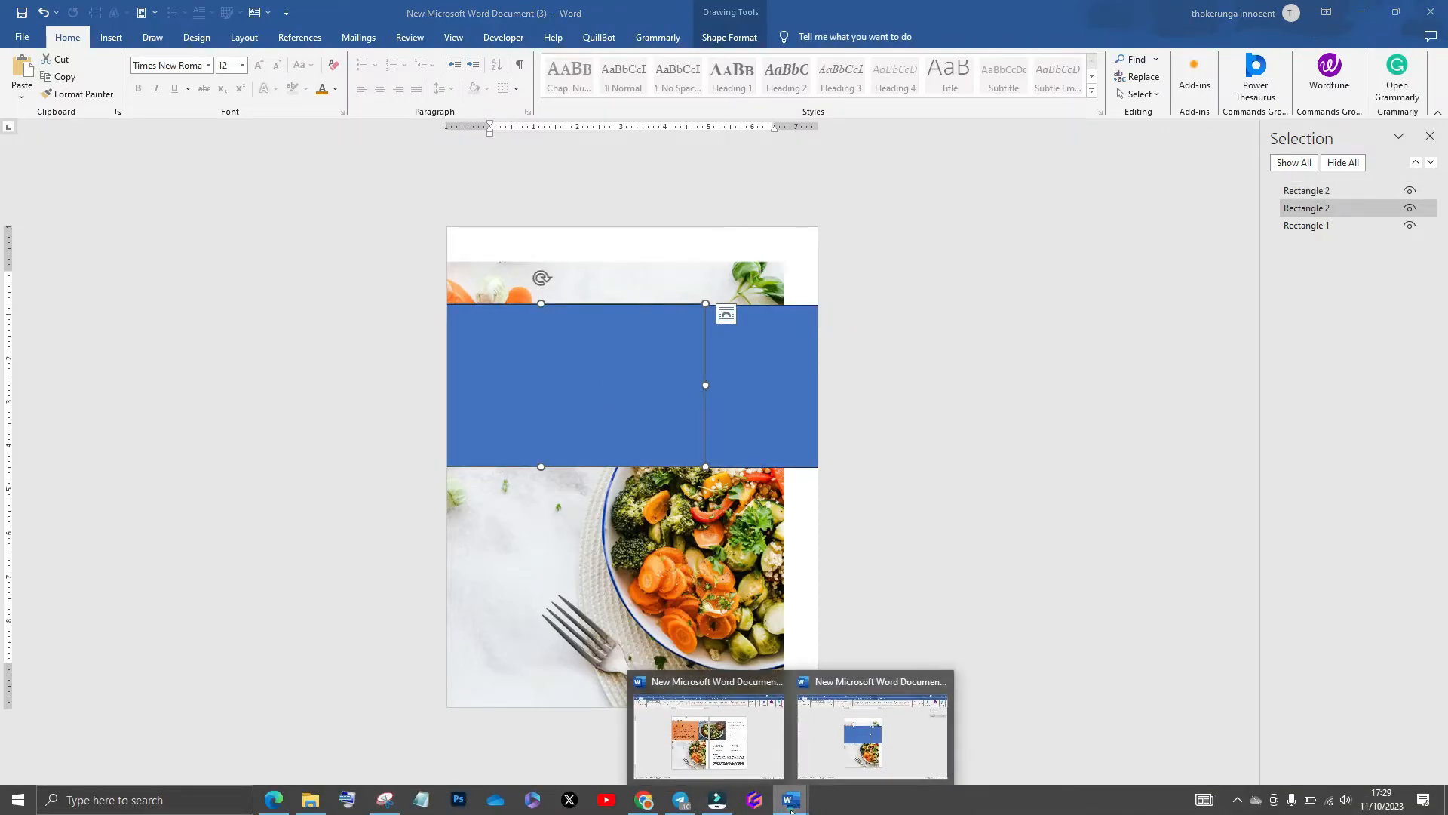
Check the colour and see-through look of the orange block in the finished recipe document, and return to the working document
mouse_move(716, 764)
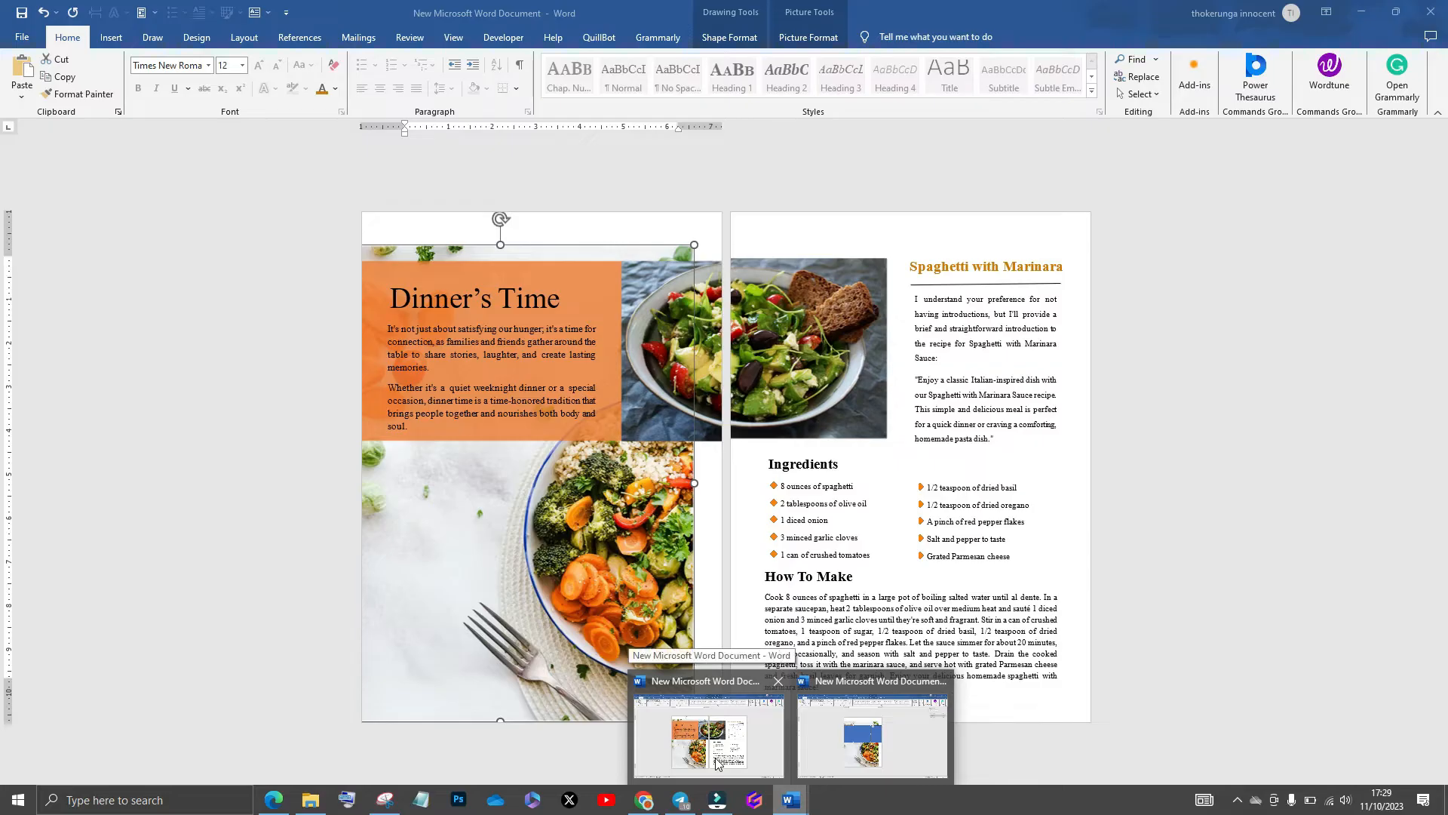
left_click(716, 764)
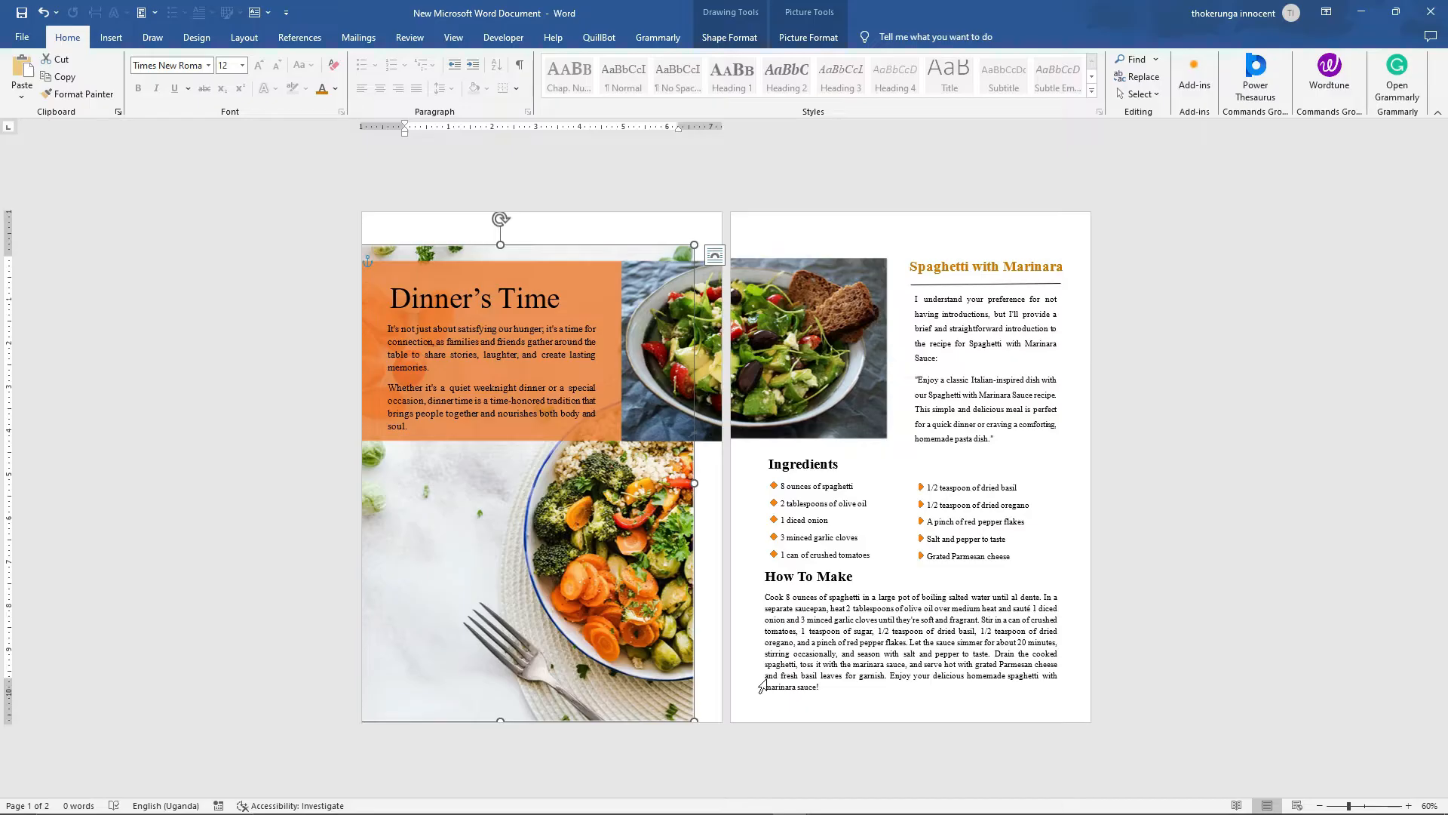
mouse_move(763, 810)
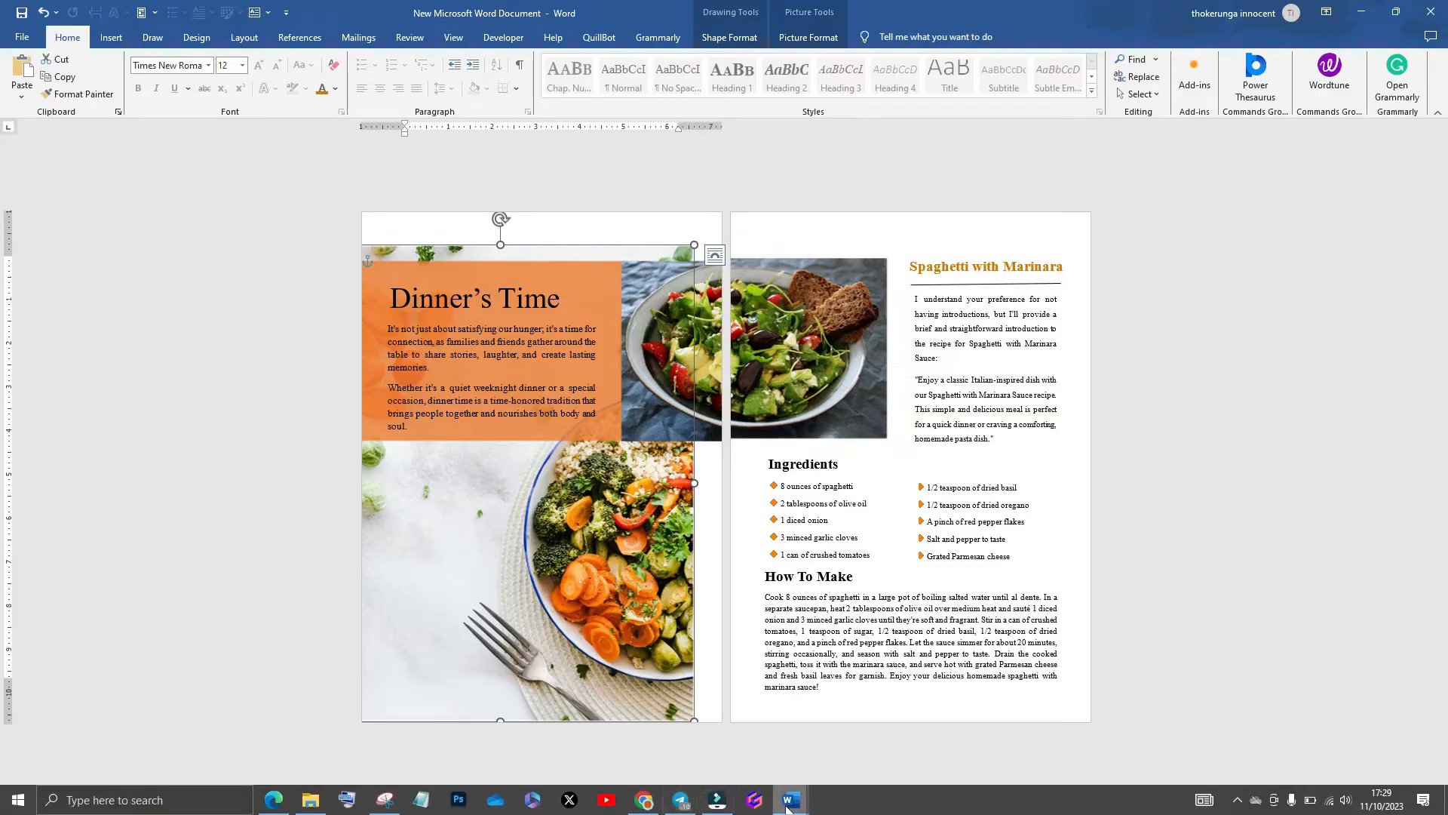
left_click(836, 743)
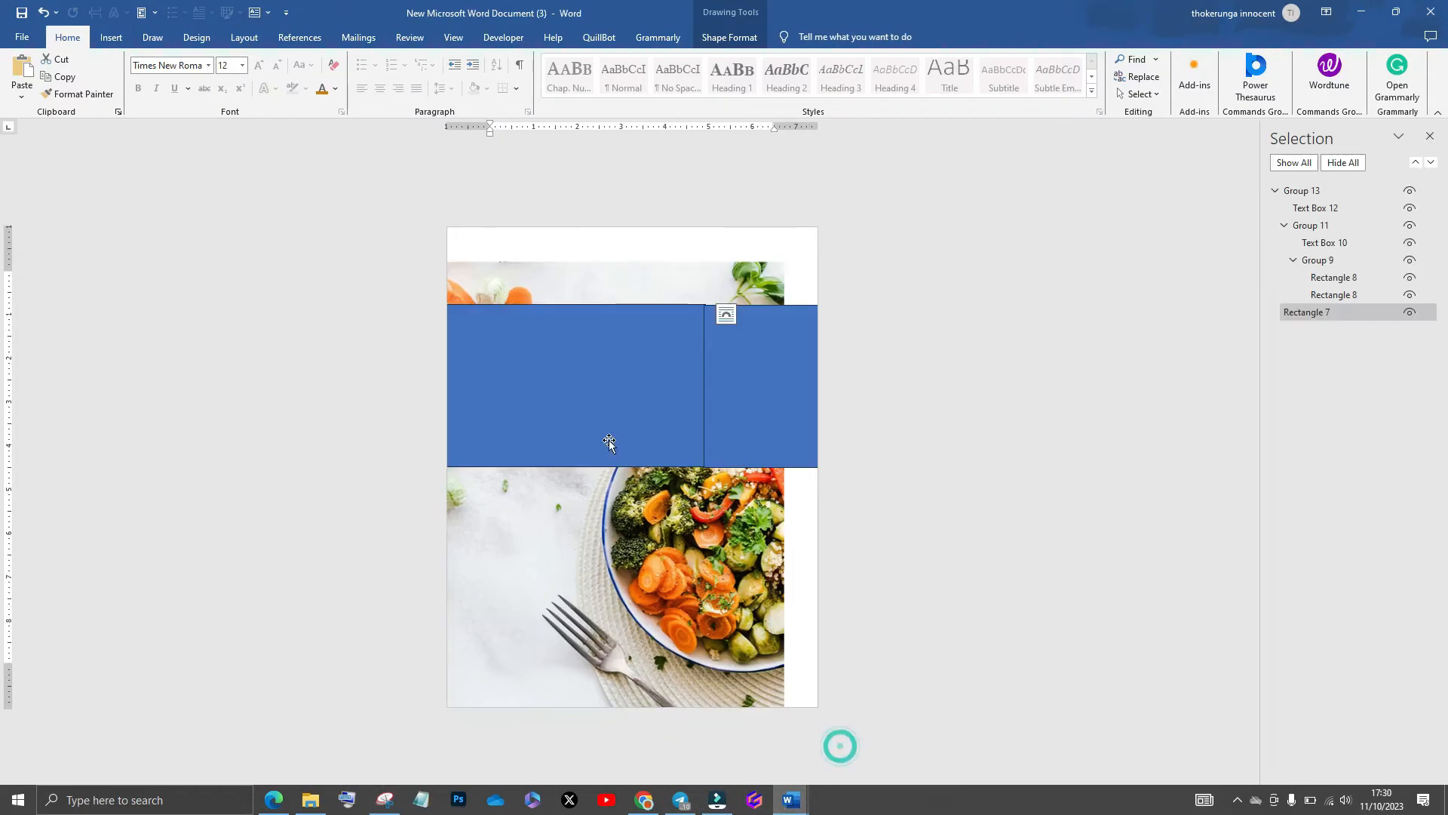
Set the solid fill transparency of the wider blue rectangle over the food picture to 16%
left_click(590, 361)
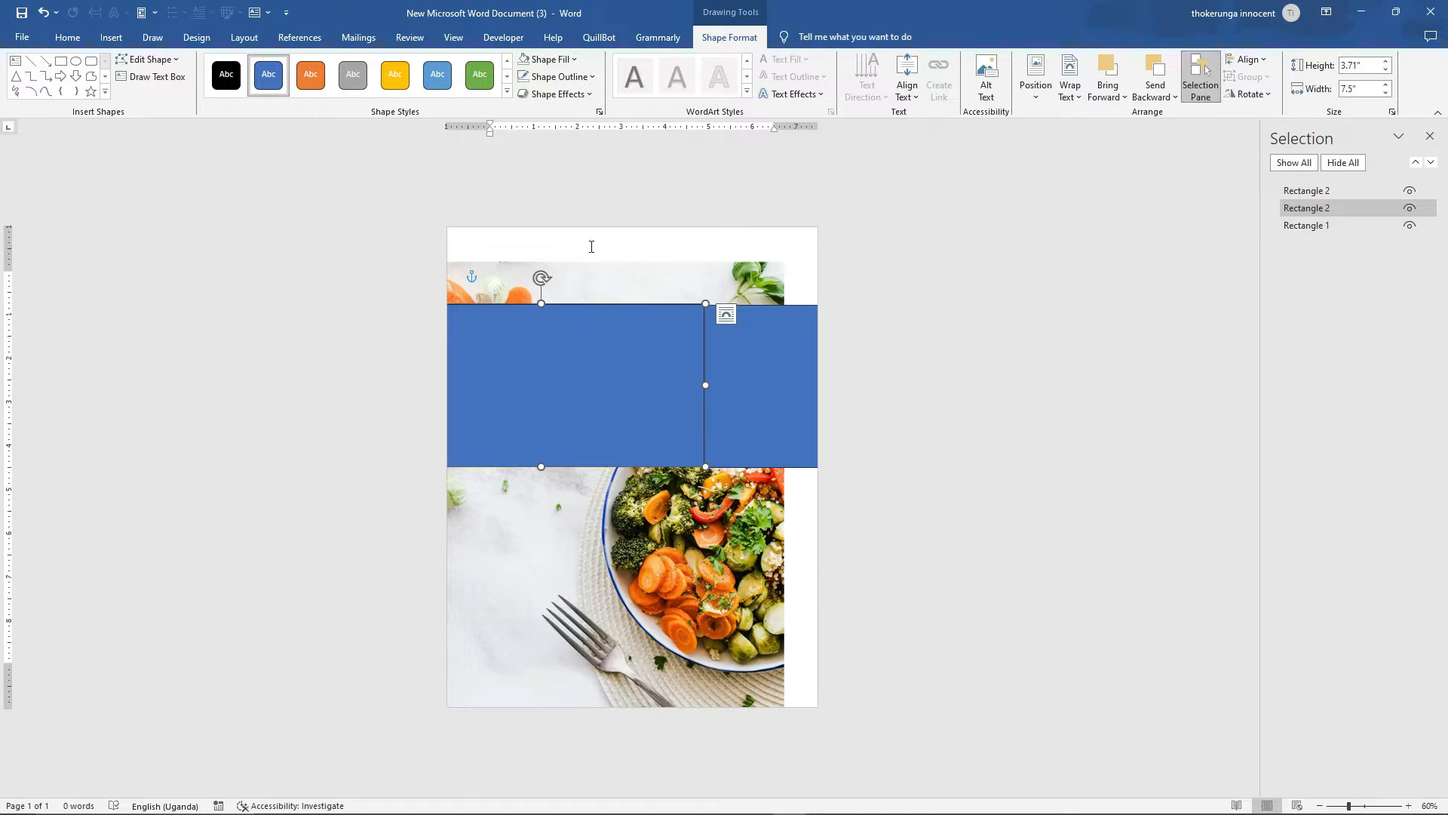
left_click(600, 111)
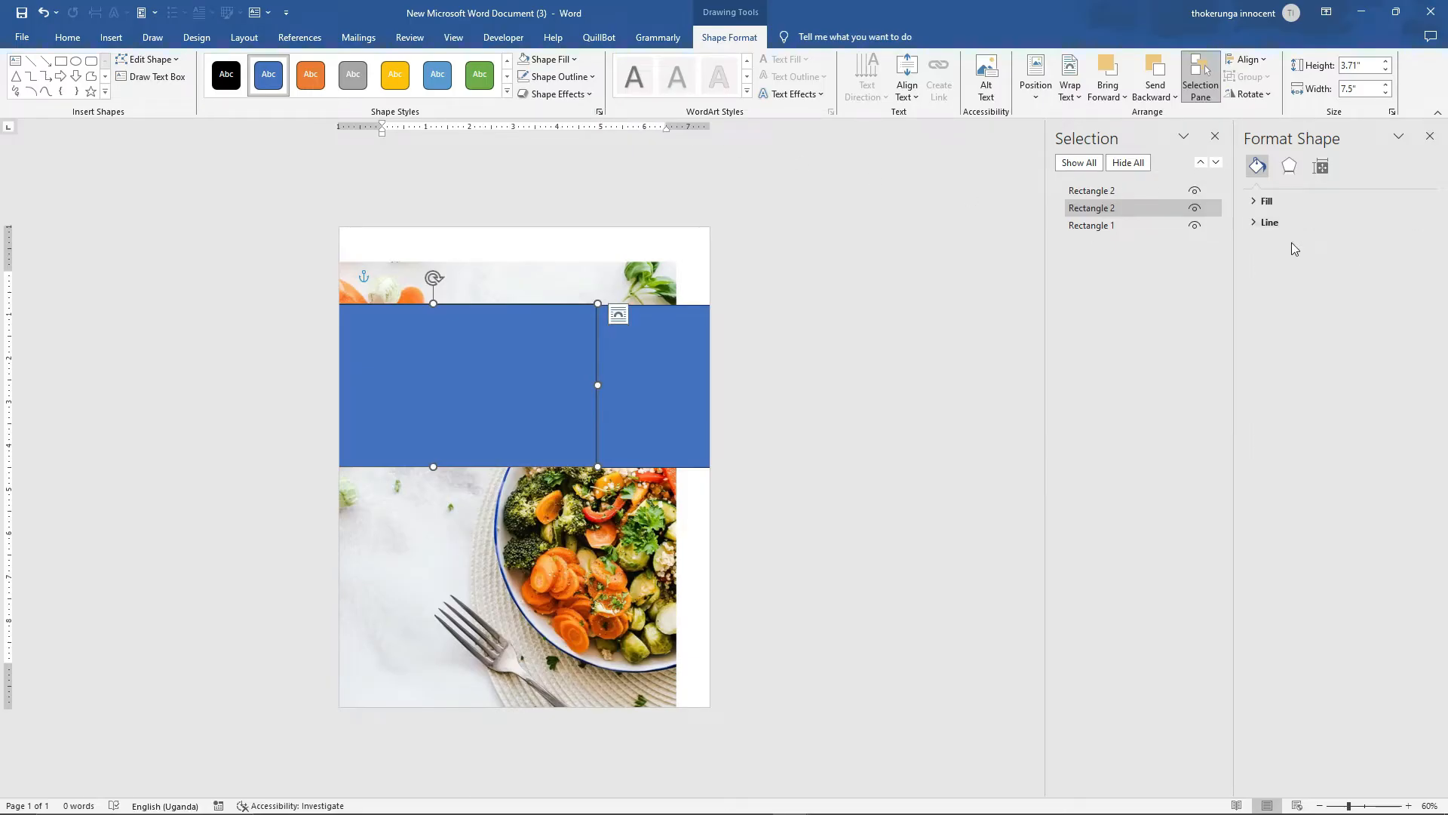
left_click(1289, 168)
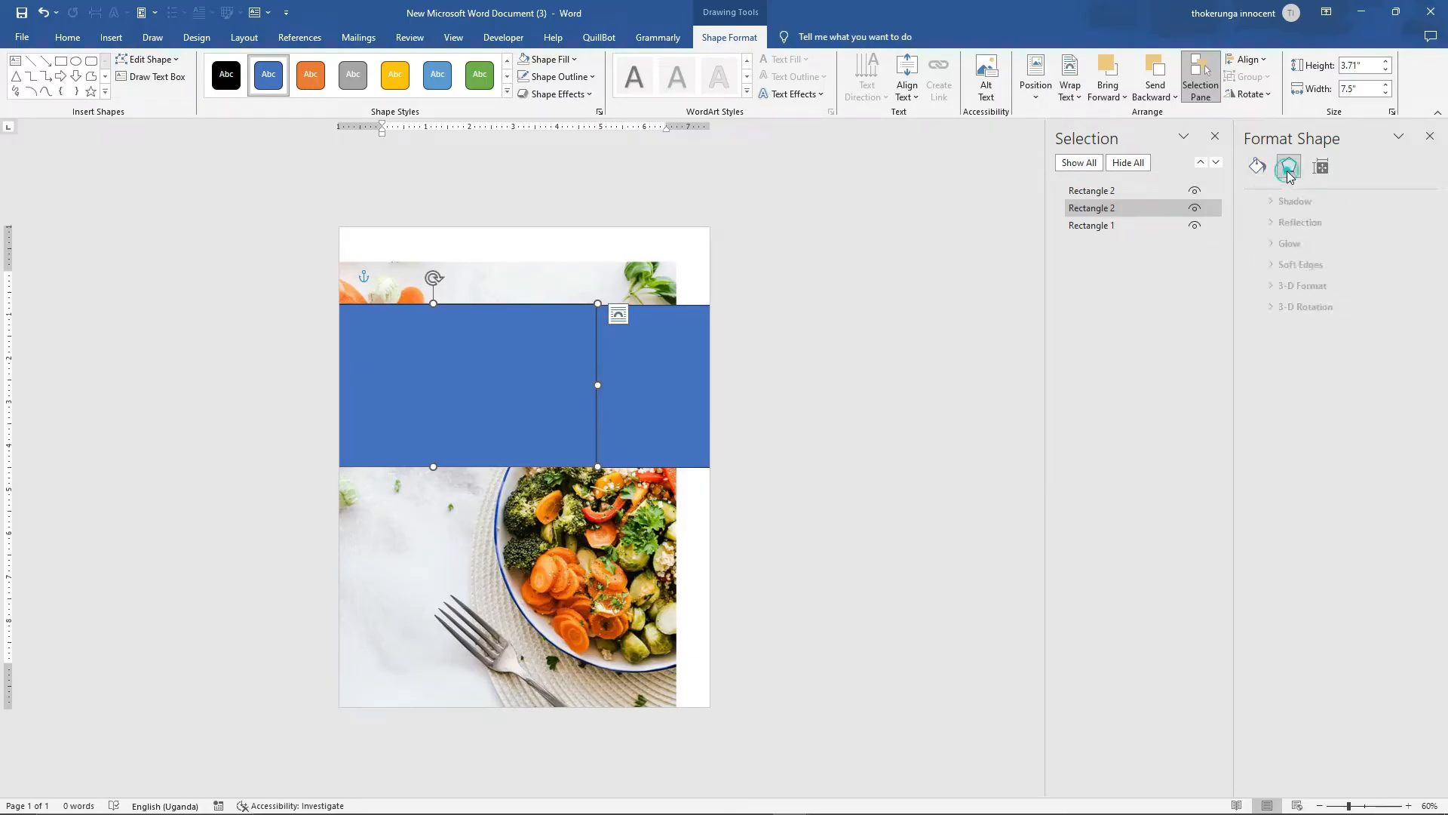
left_click(1321, 166)
left_click(1288, 167)
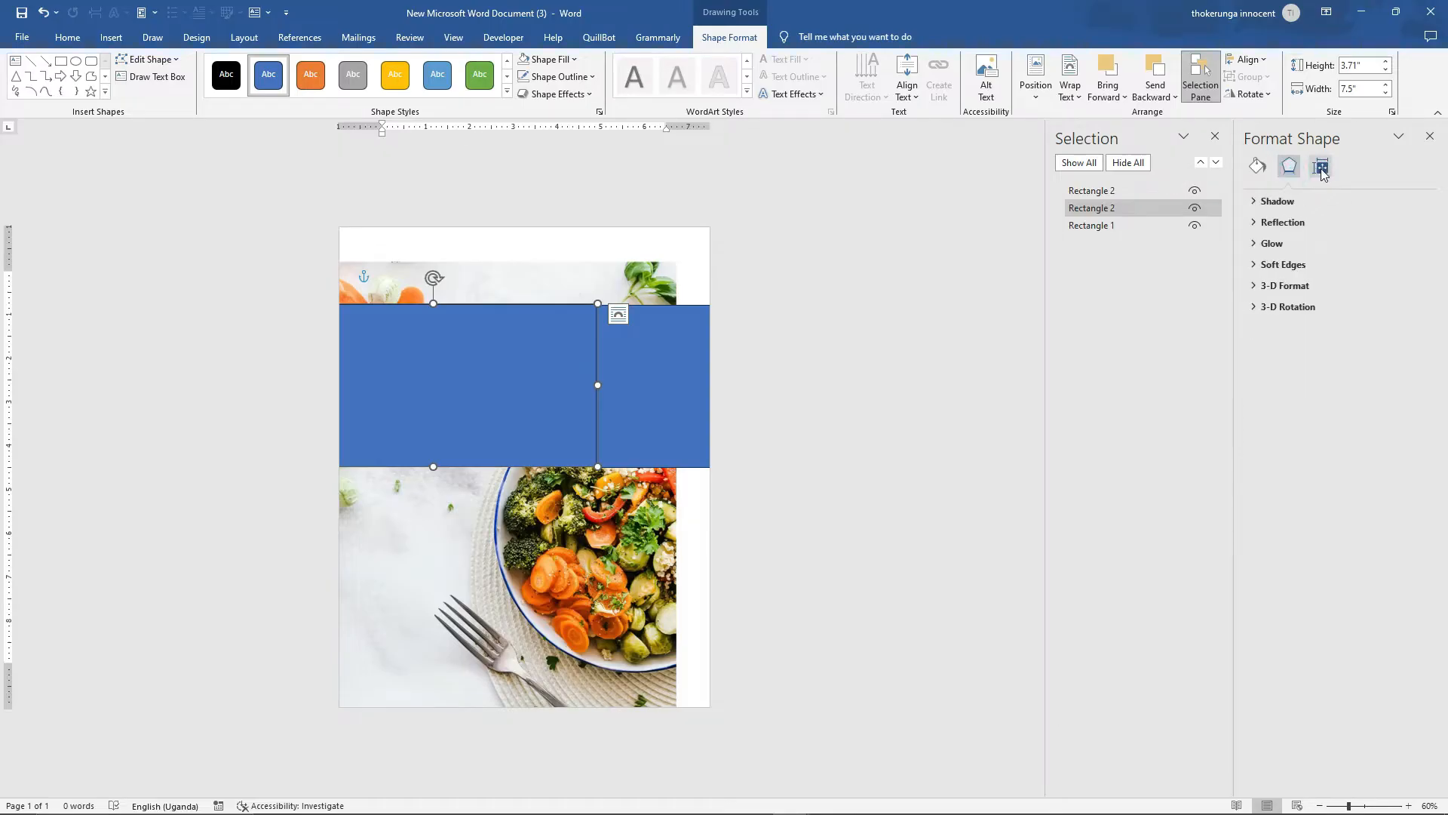
left_click(1257, 166)
left_click(1254, 204)
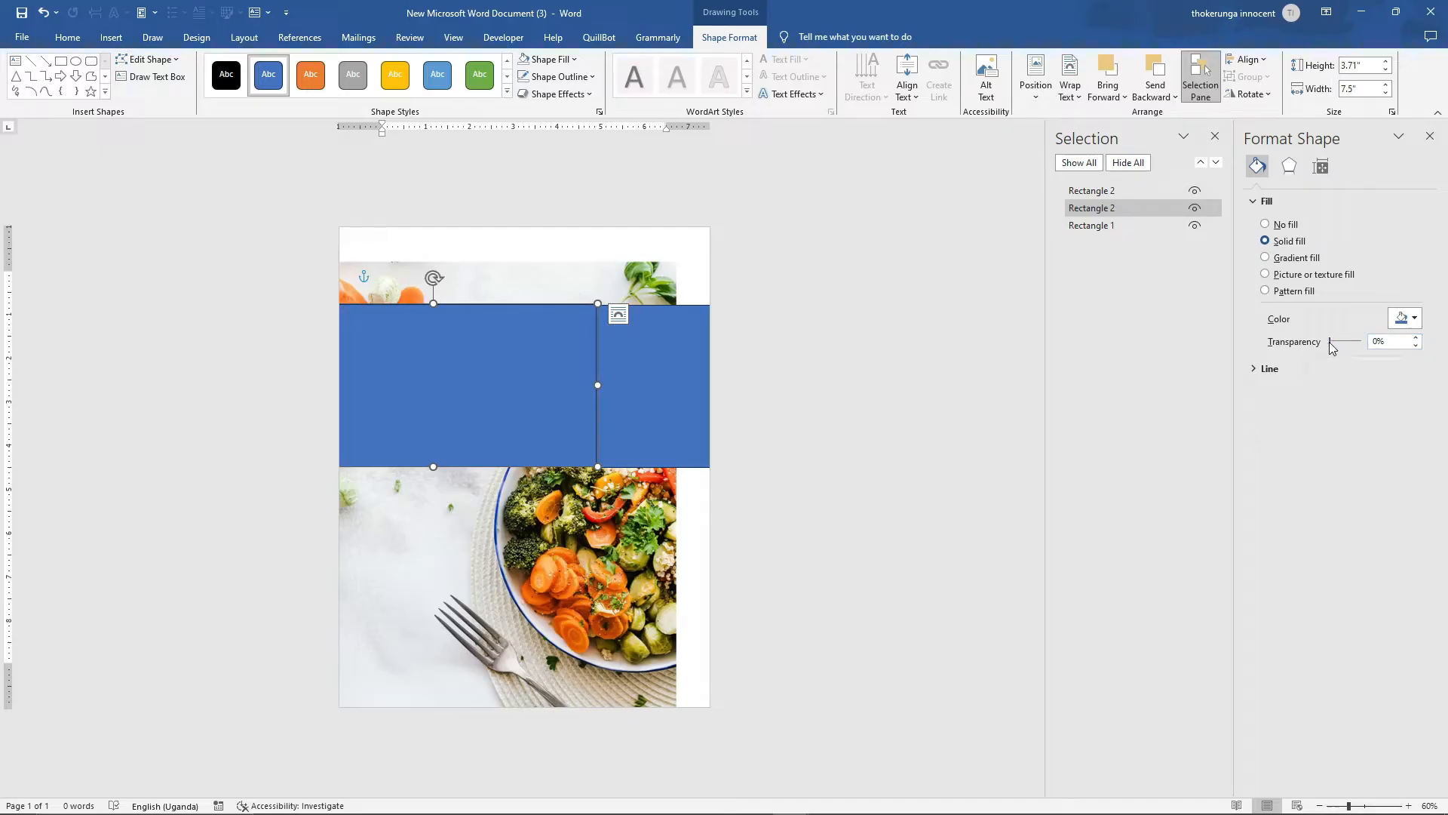
left_click_drag(1331, 344, 1334, 347)
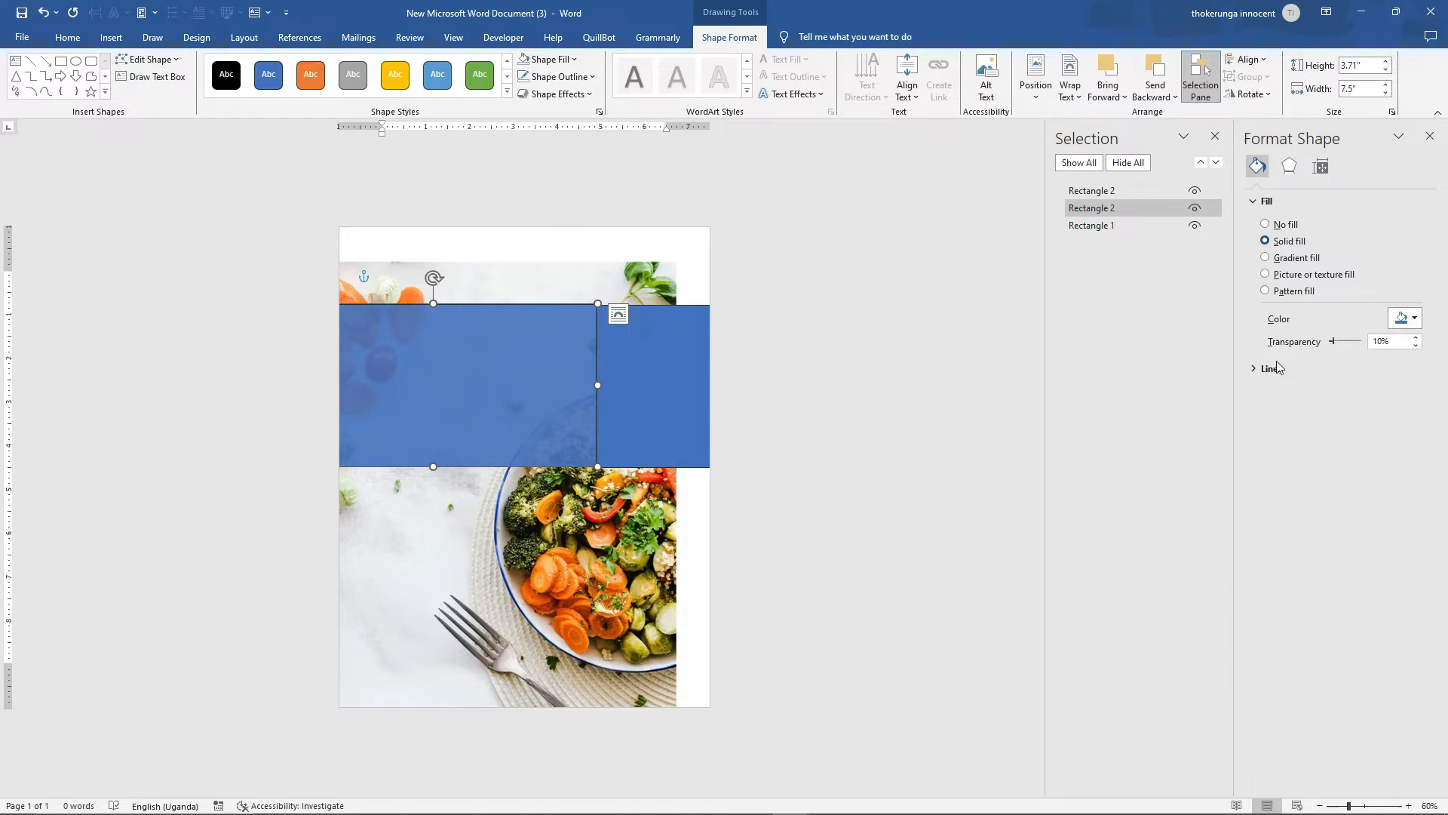
left_click_drag(1335, 346, 1336, 347)
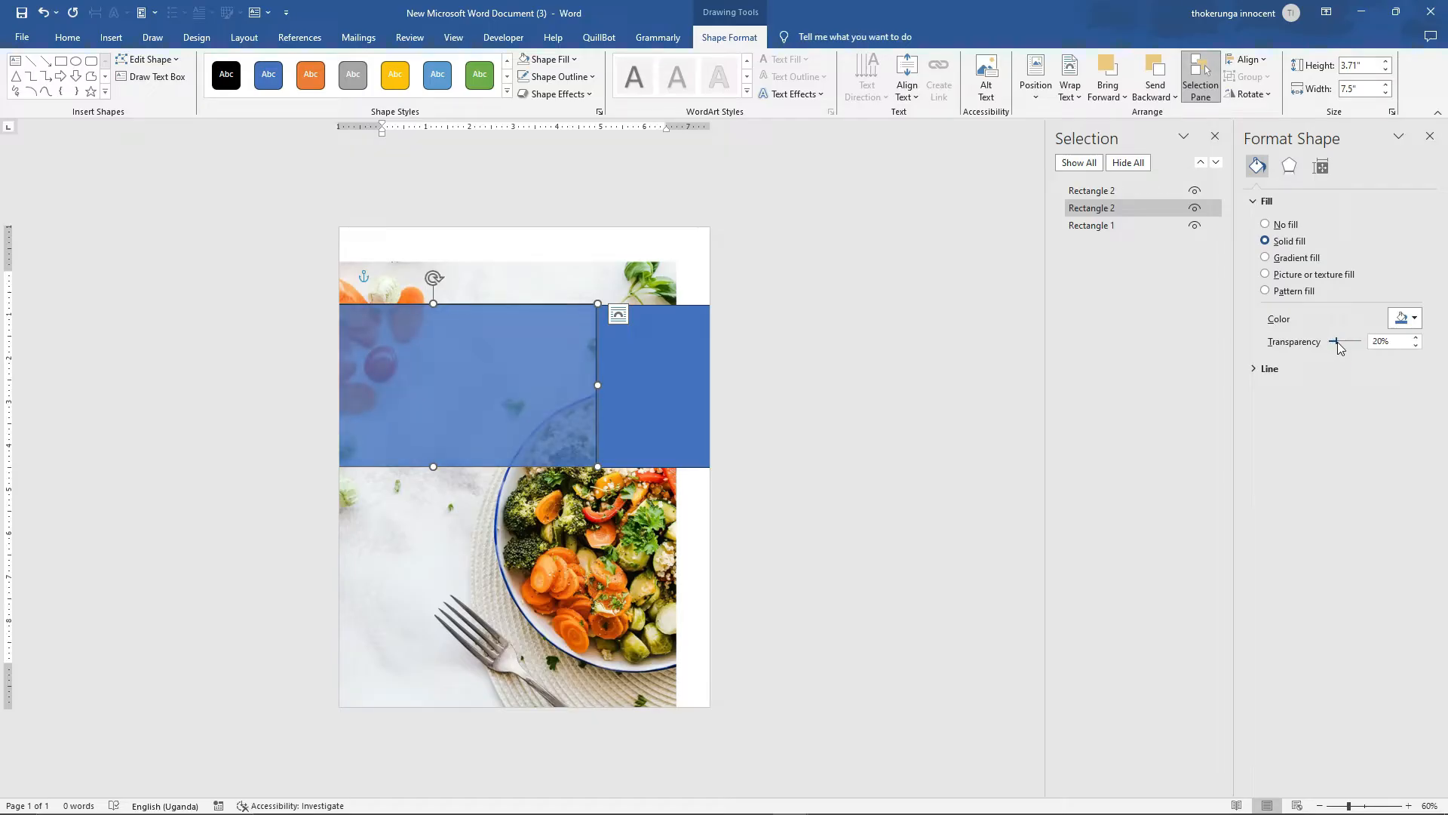
left_click_drag(1335, 347, 1335, 347)
Change the wider rectangle's fill to the base theme orange, after trying a darker orange shade, and close the shape formatting options
left_click(1415, 317)
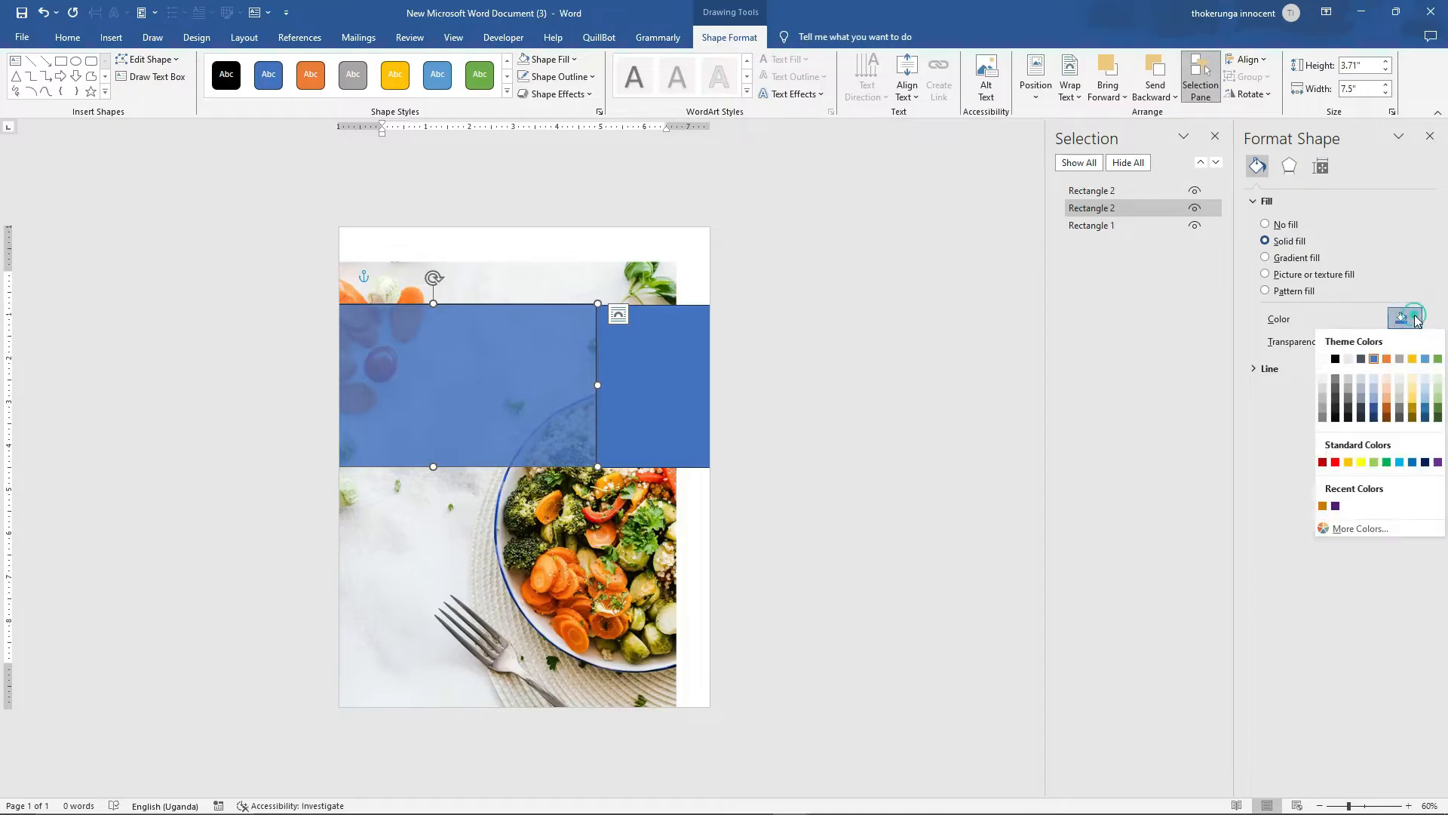
left_click(1388, 360)
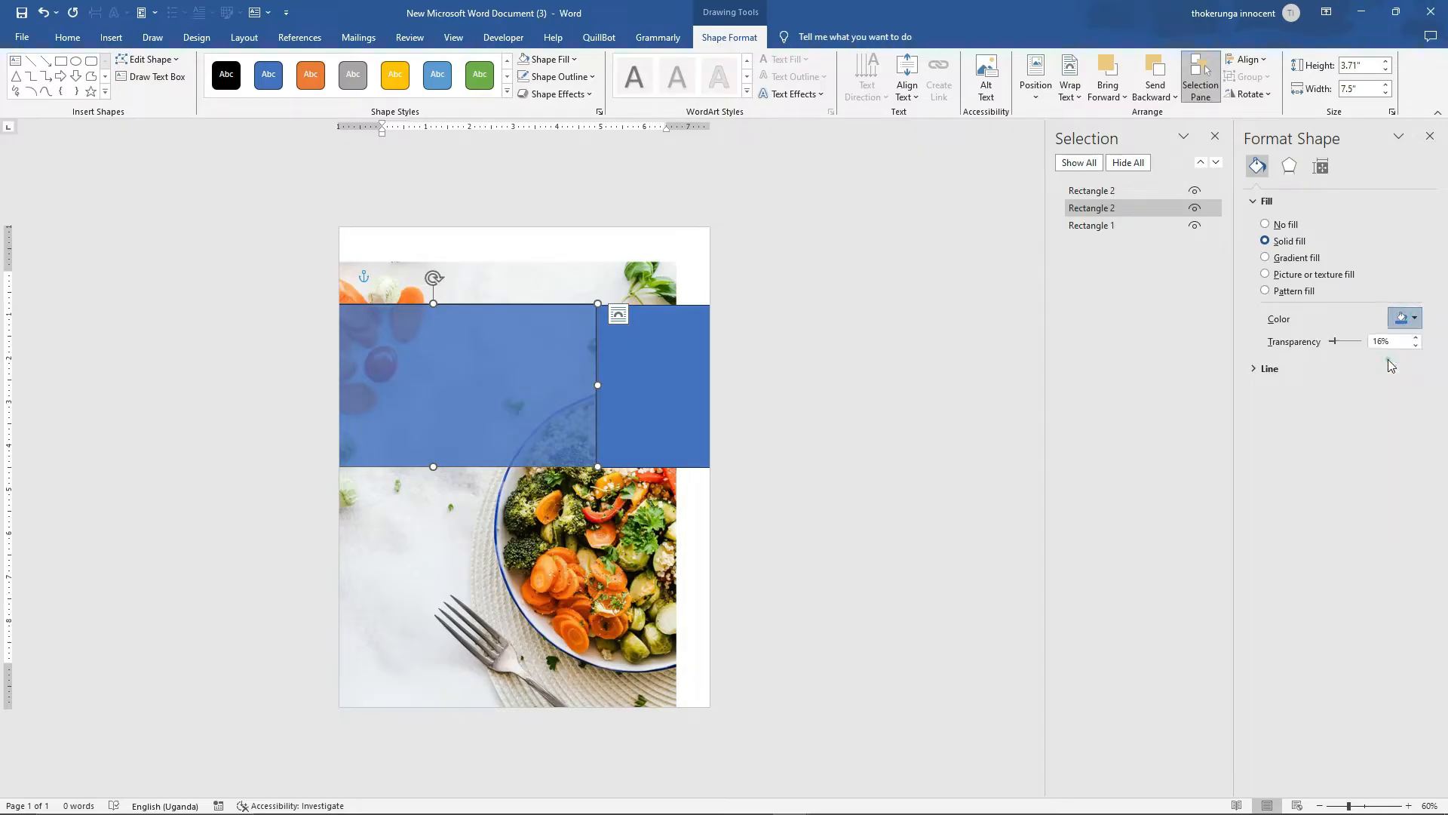
left_click(1413, 317)
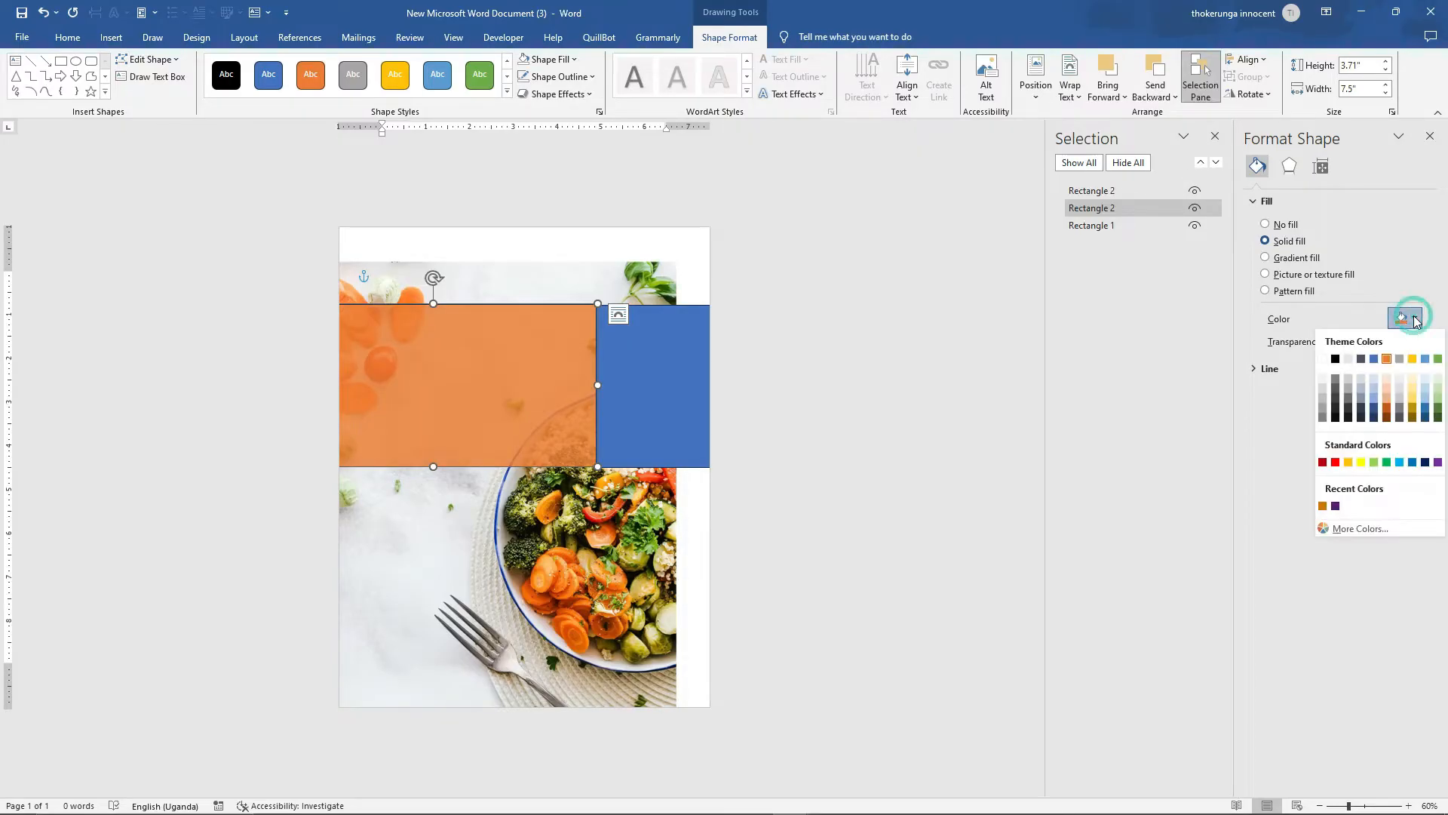
left_click(1386, 411)
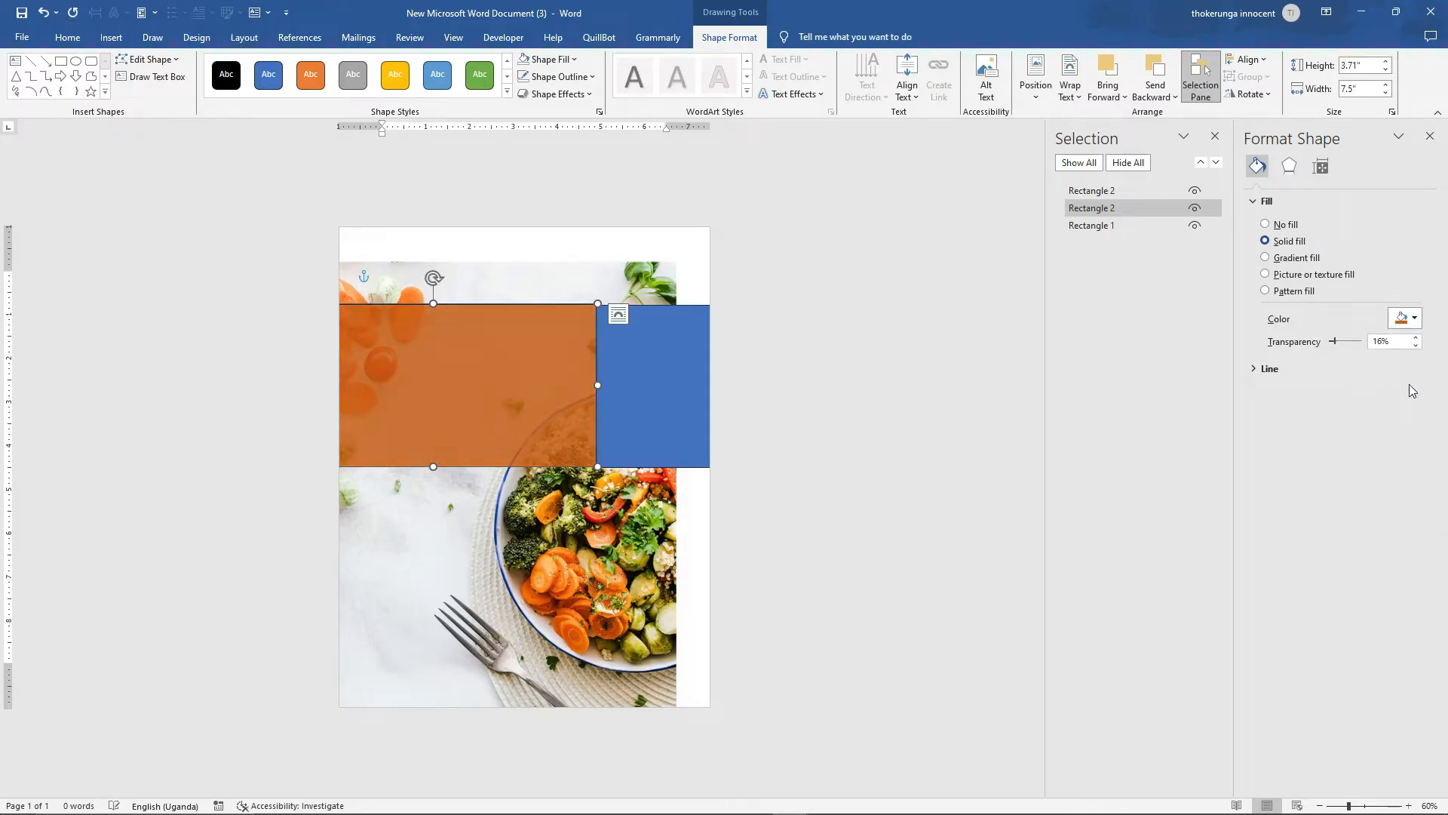
left_click(1414, 318)
left_click(1388, 359)
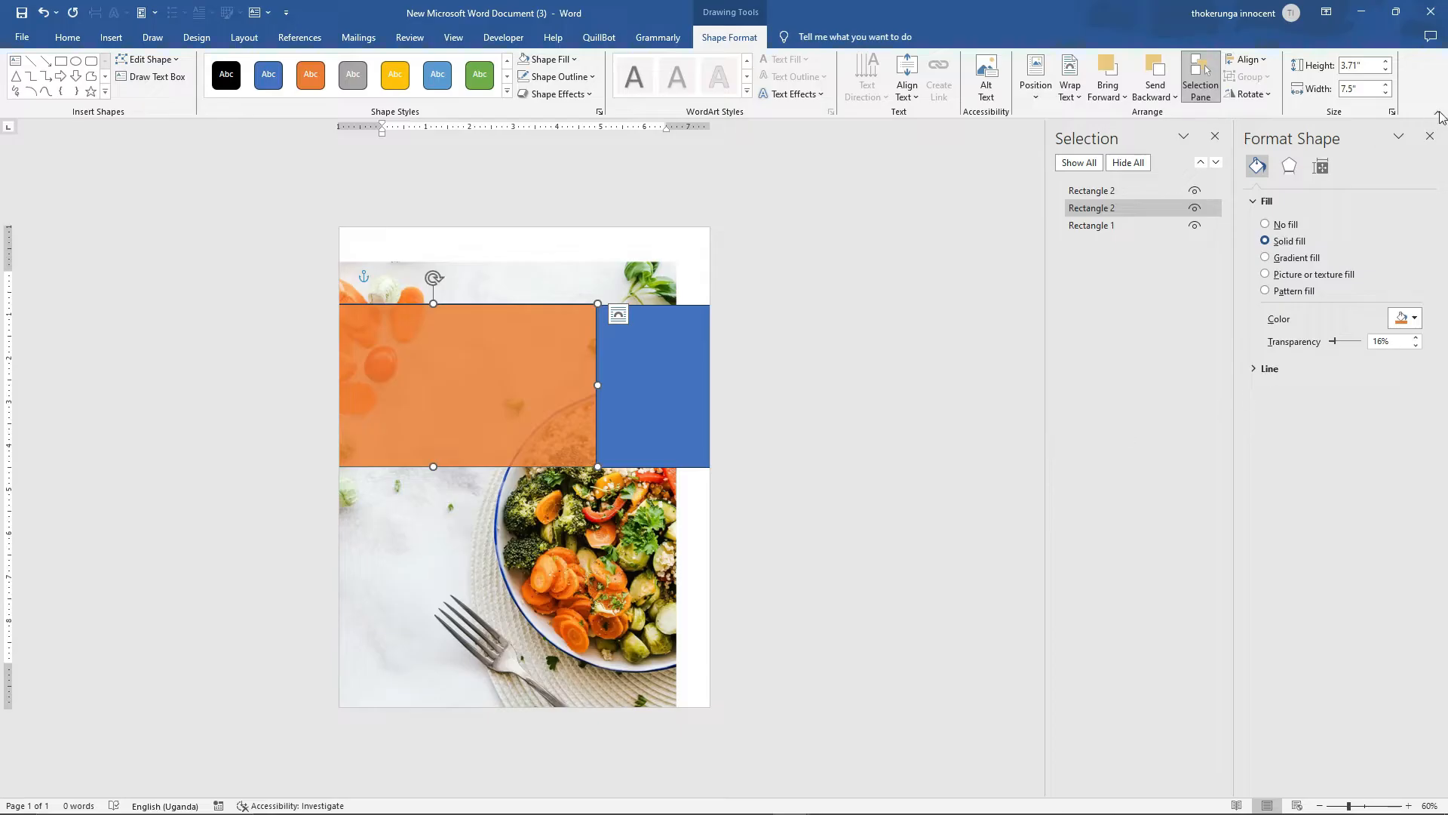
left_click(1429, 135)
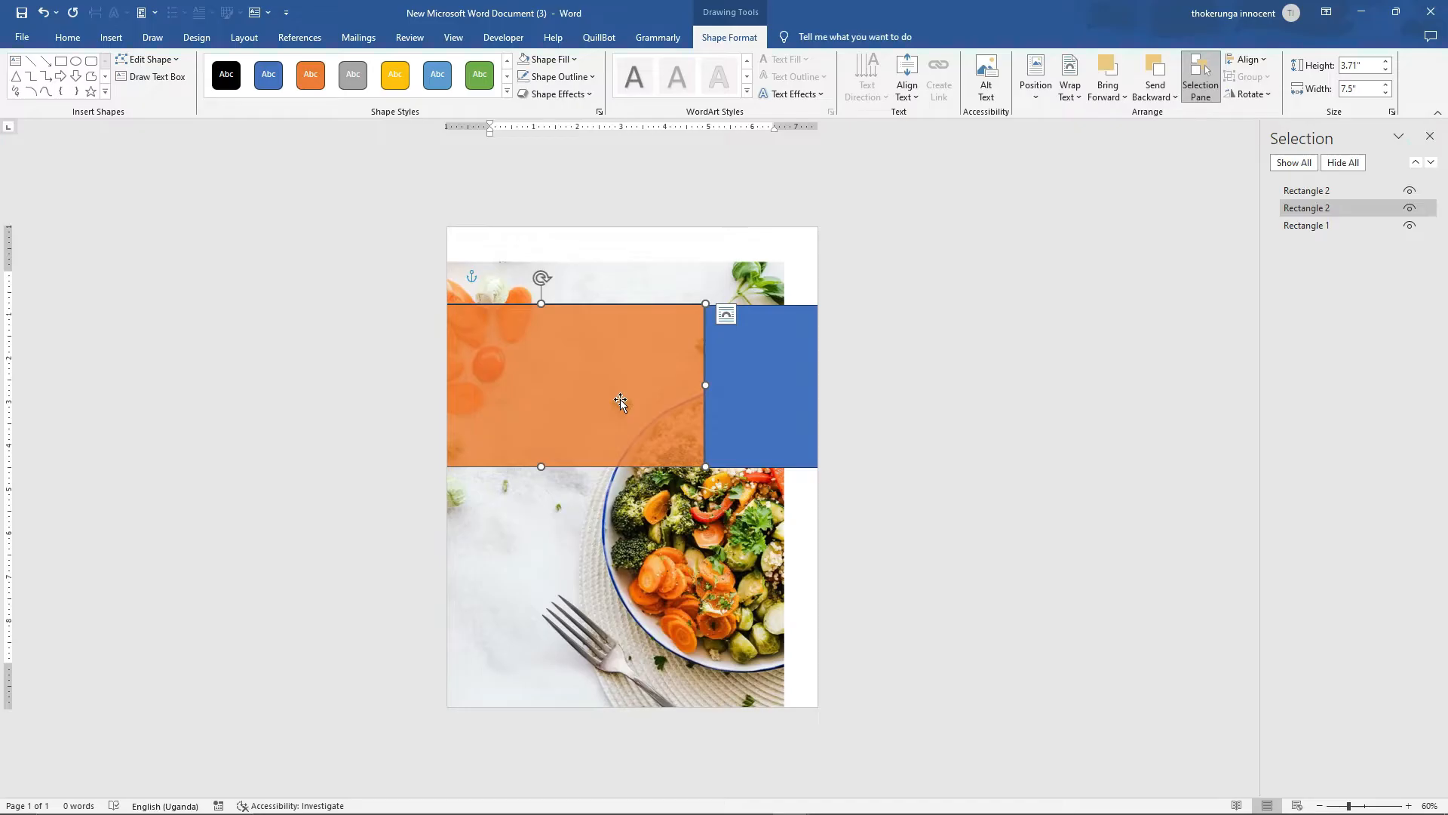
Apply the second soft edge variation to the orange rectangle
left_click(900, 333)
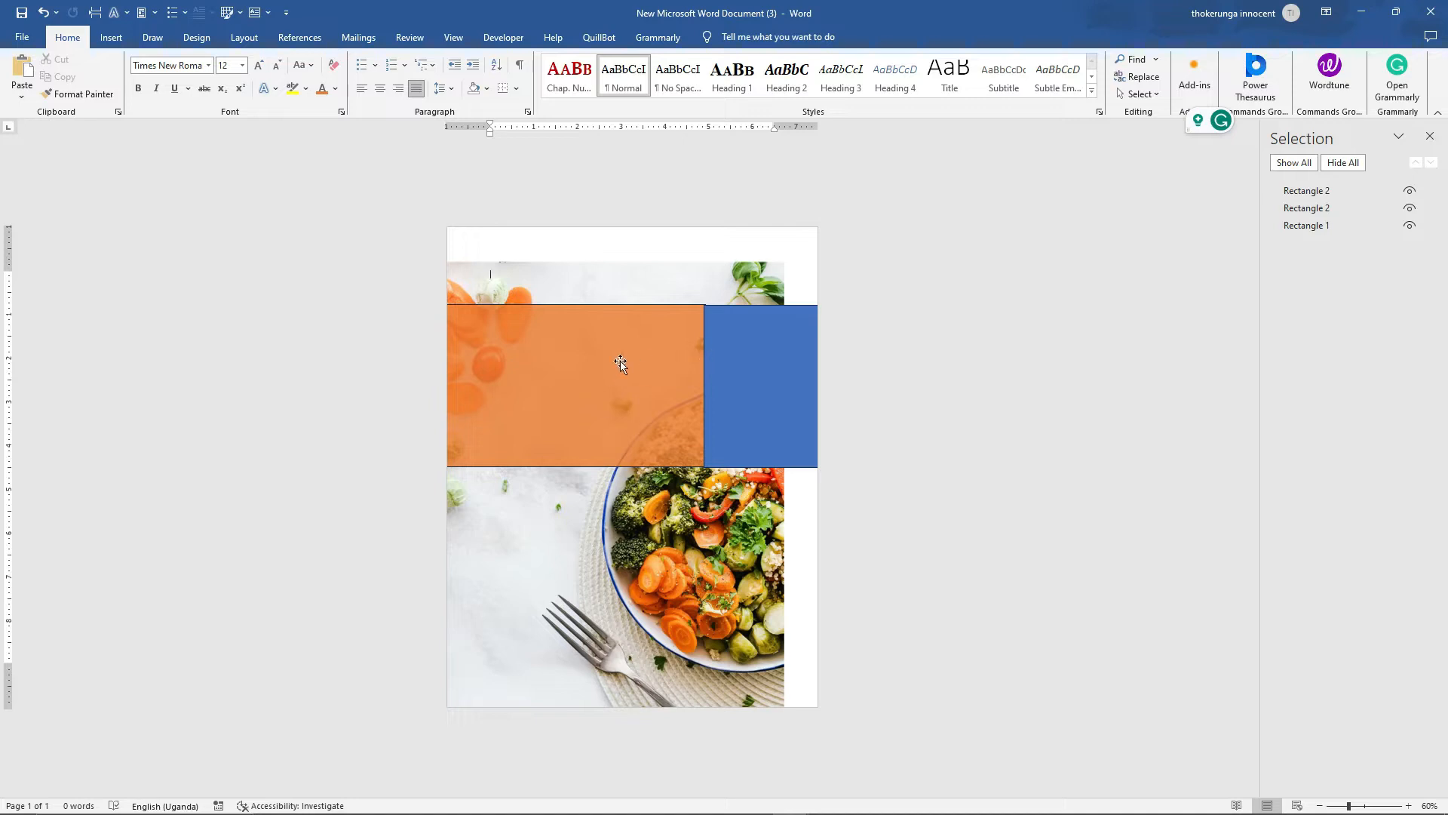
left_click(600, 360)
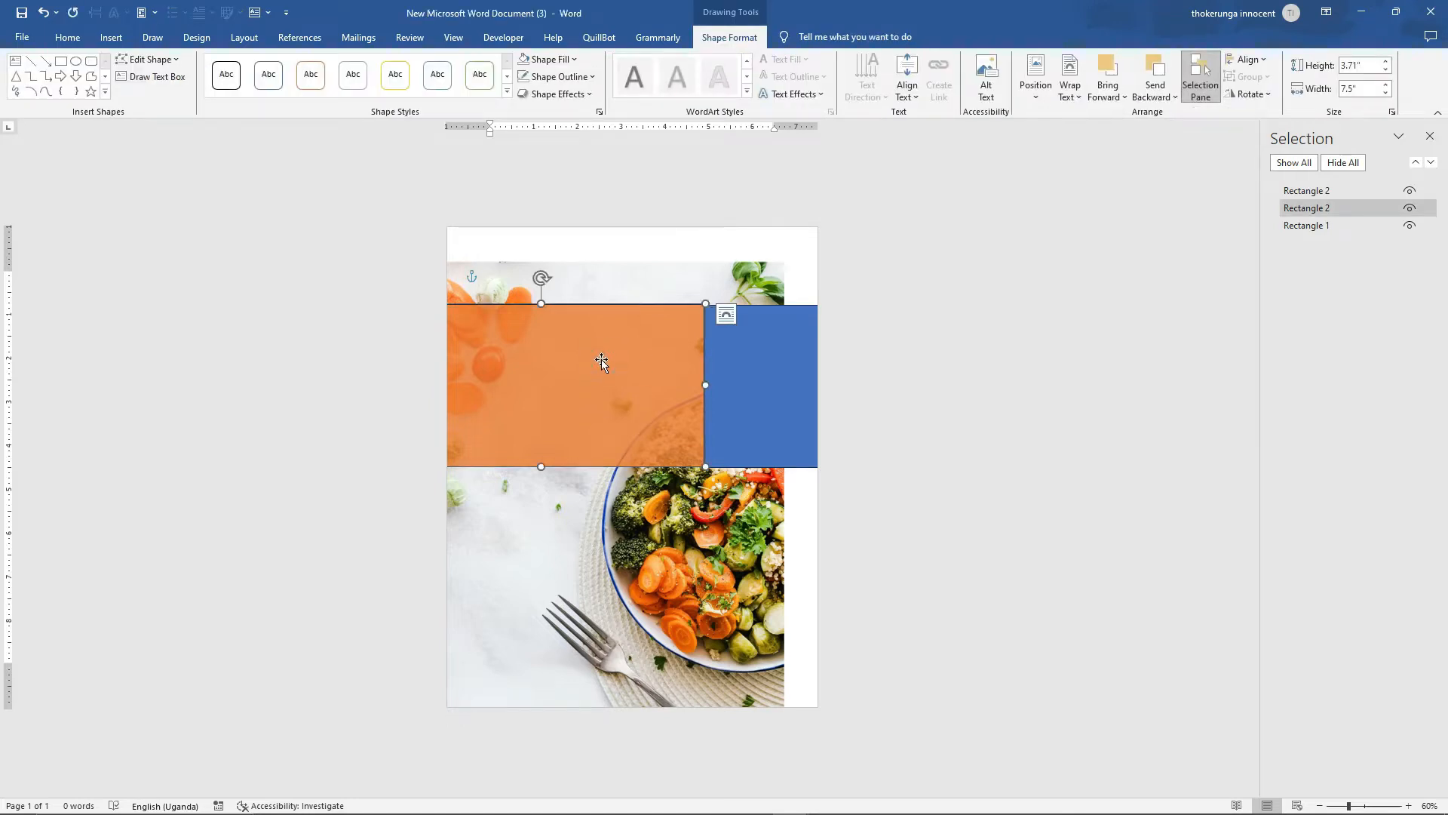
left_click(564, 93)
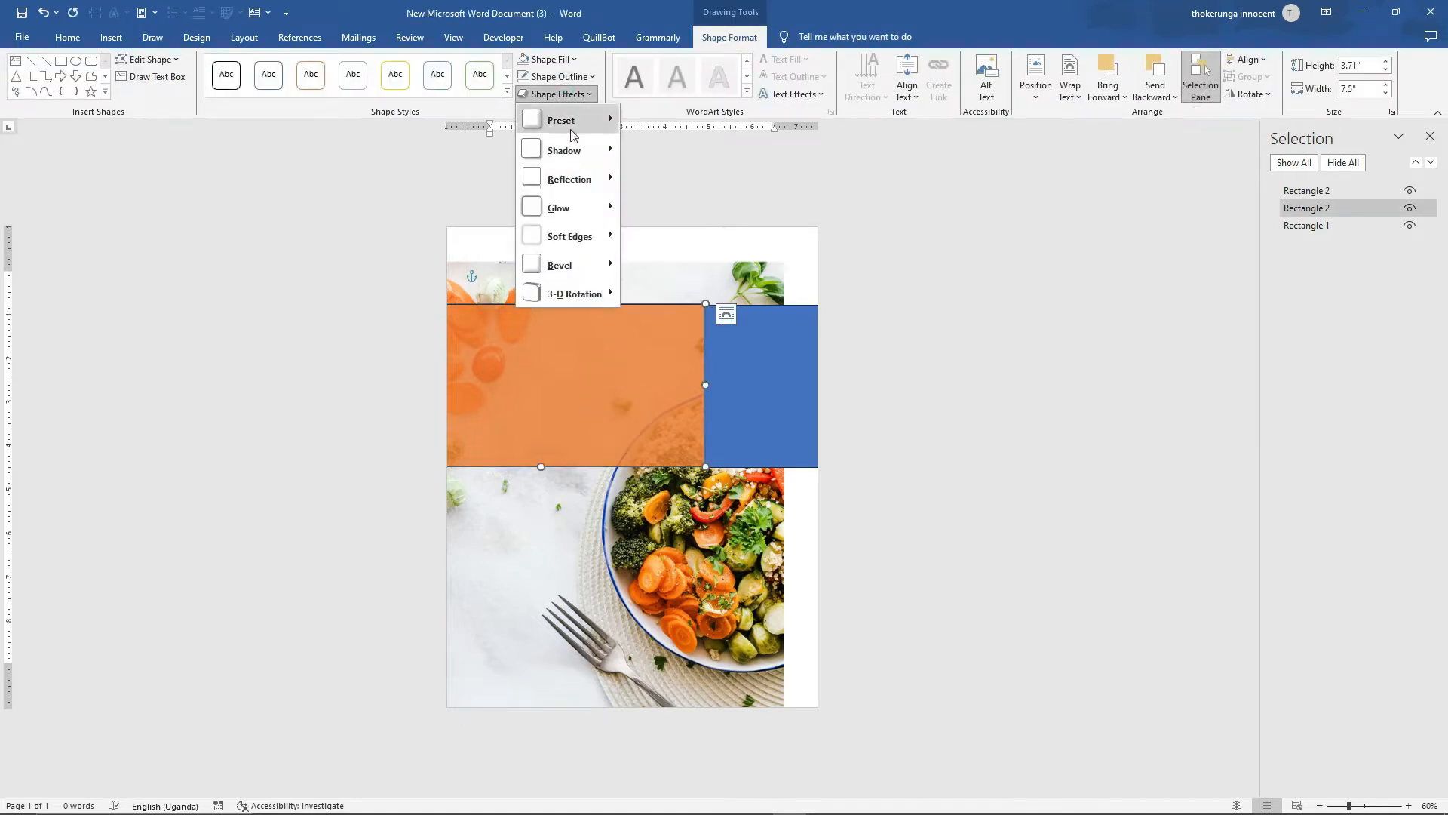
left_click(584, 238)
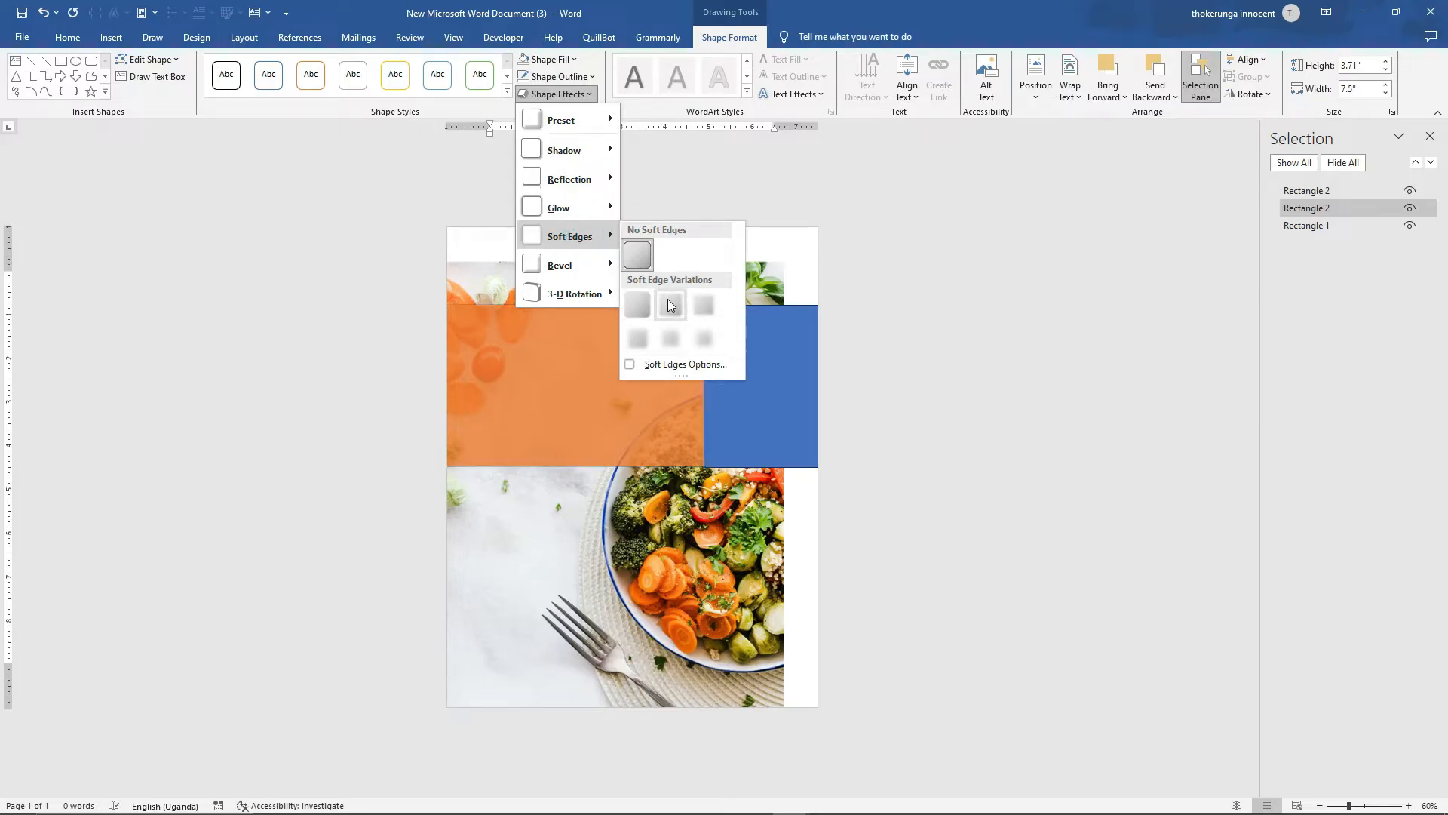
left_click(670, 304)
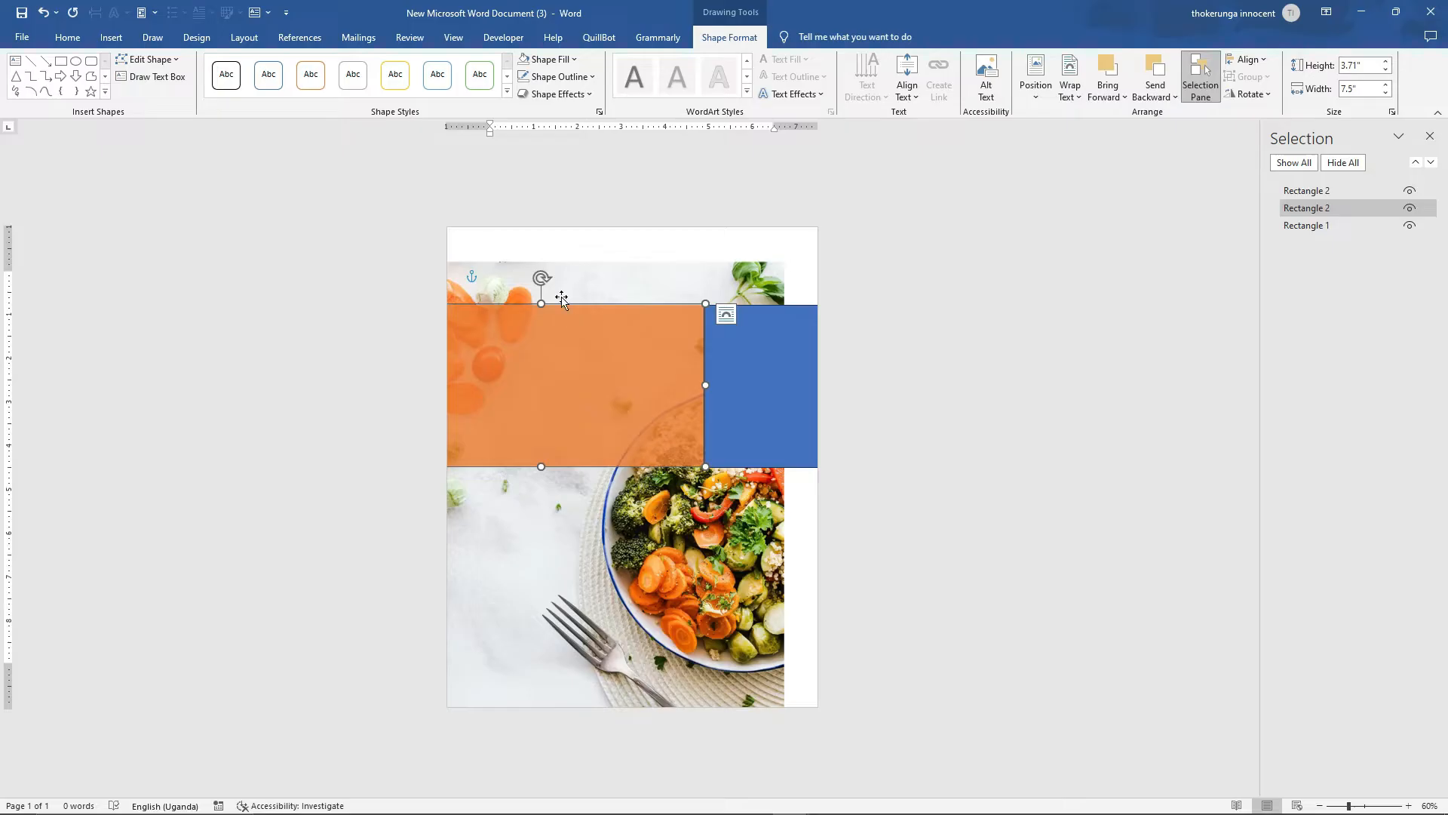
Remove the outline from the orange rectangle and deselect everything
left_click(555, 77)
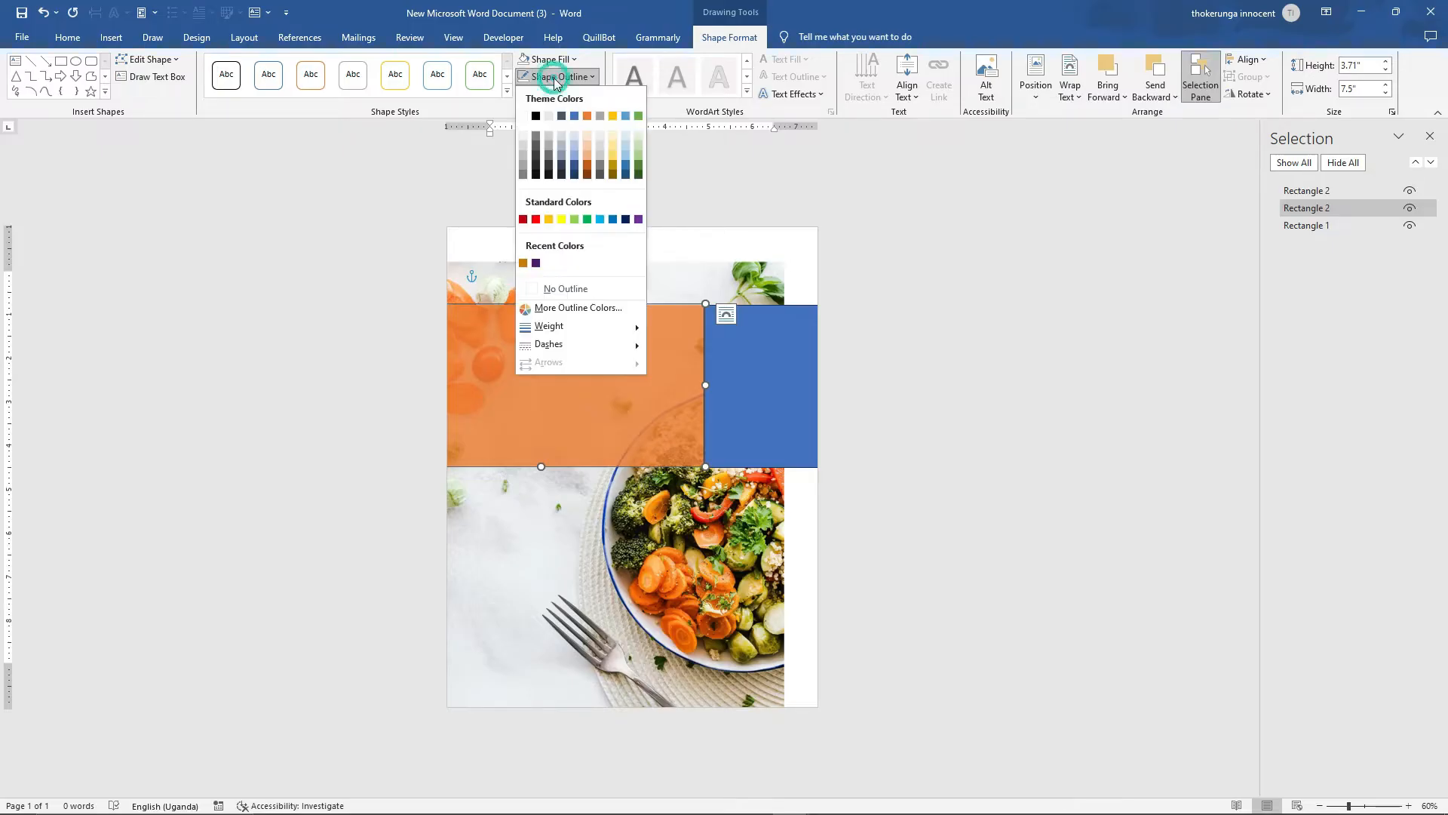
left_click(566, 288)
left_click(650, 562)
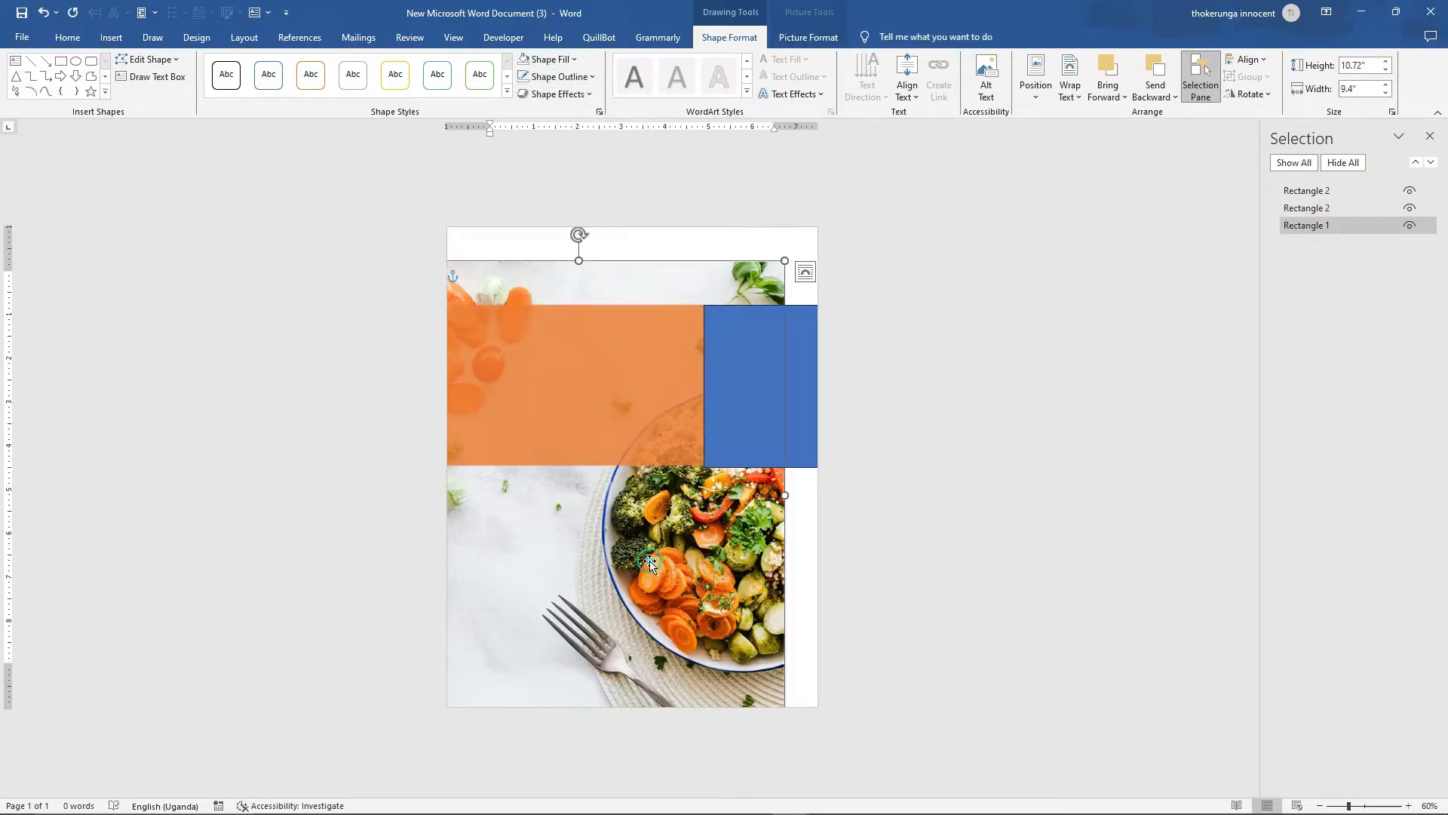
left_click(996, 400)
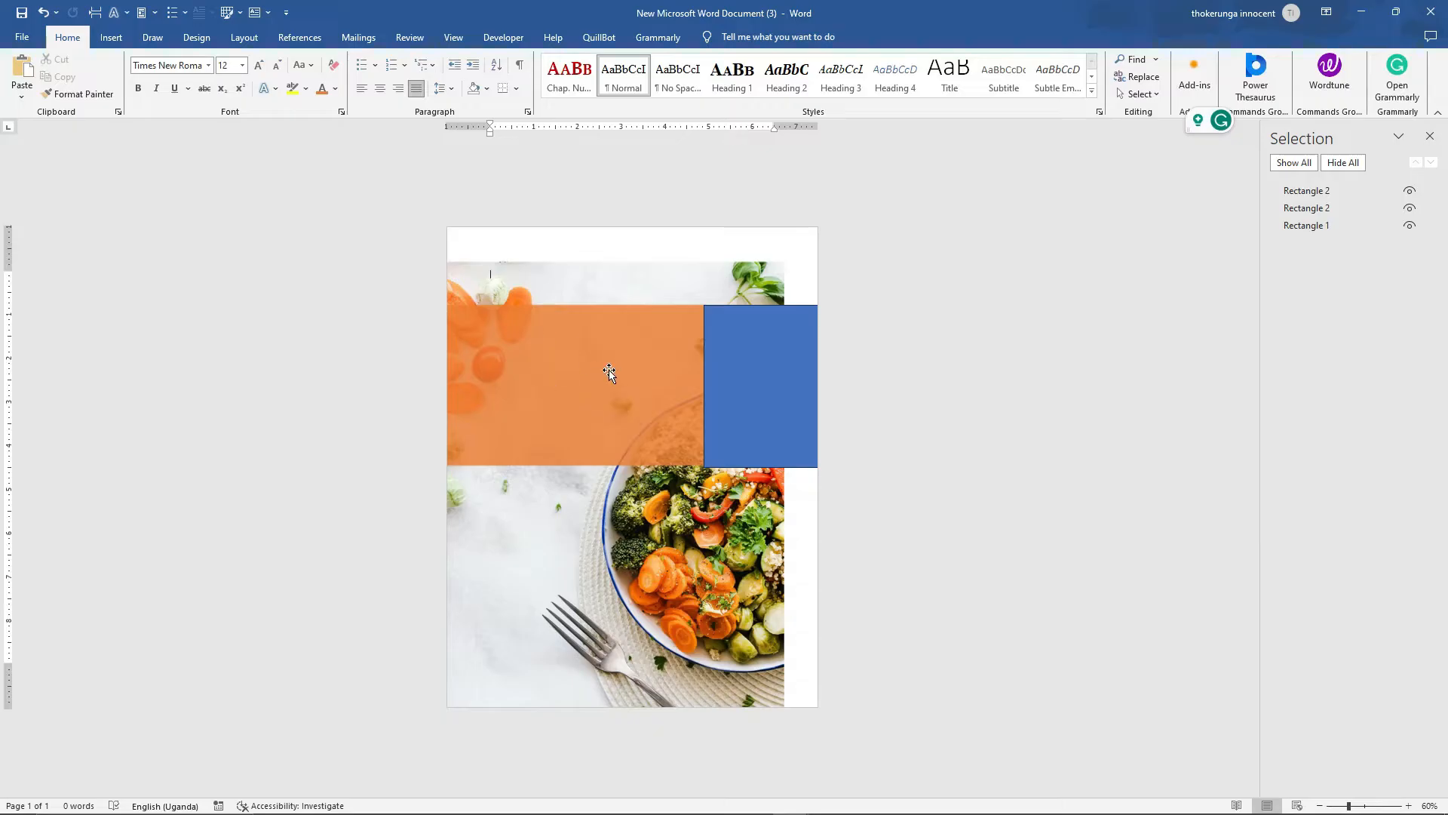
Remove the outline from the narrower blue rectangle and give it a soft edge effect
left_click(758, 373)
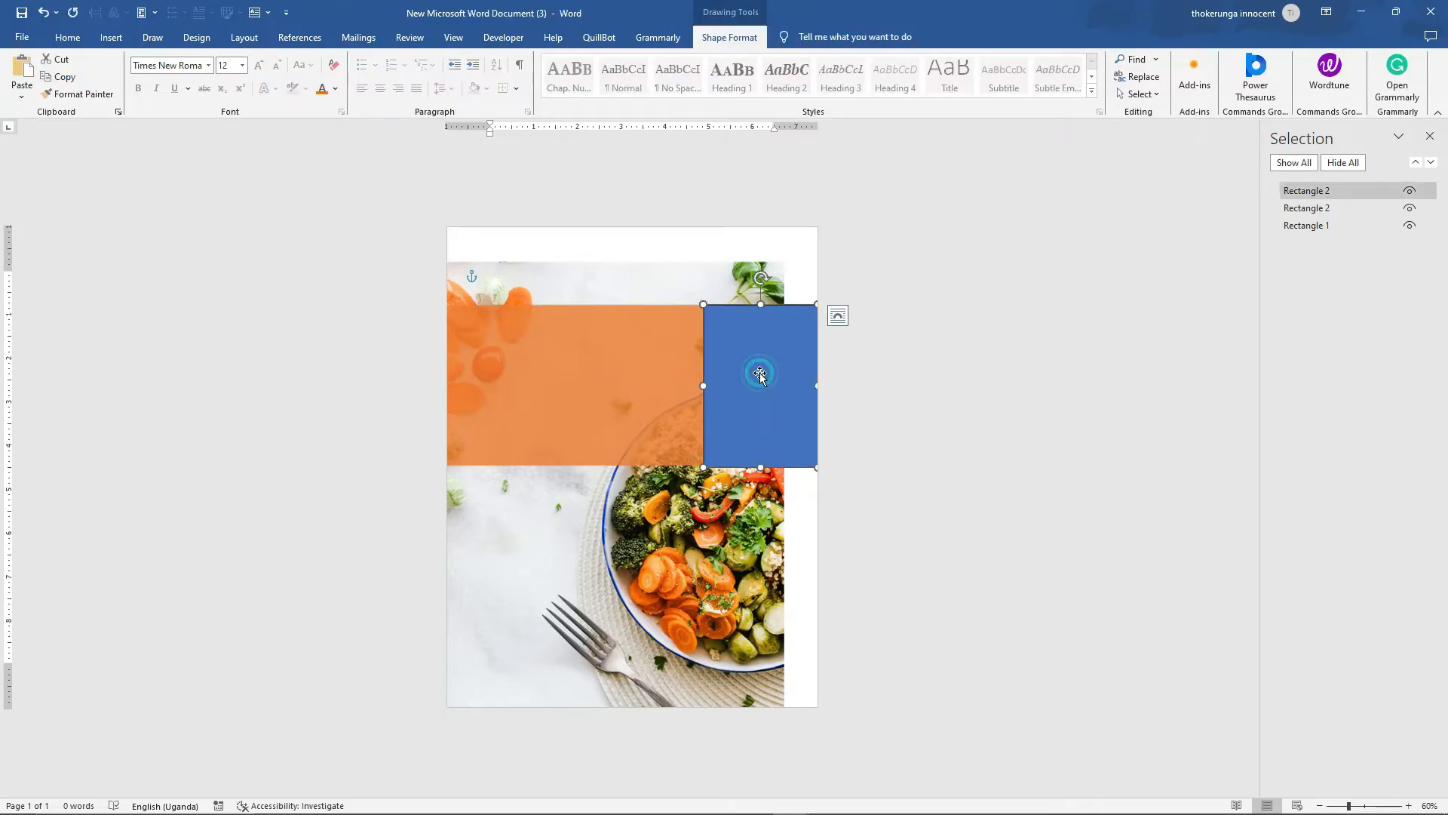
left_click(571, 77)
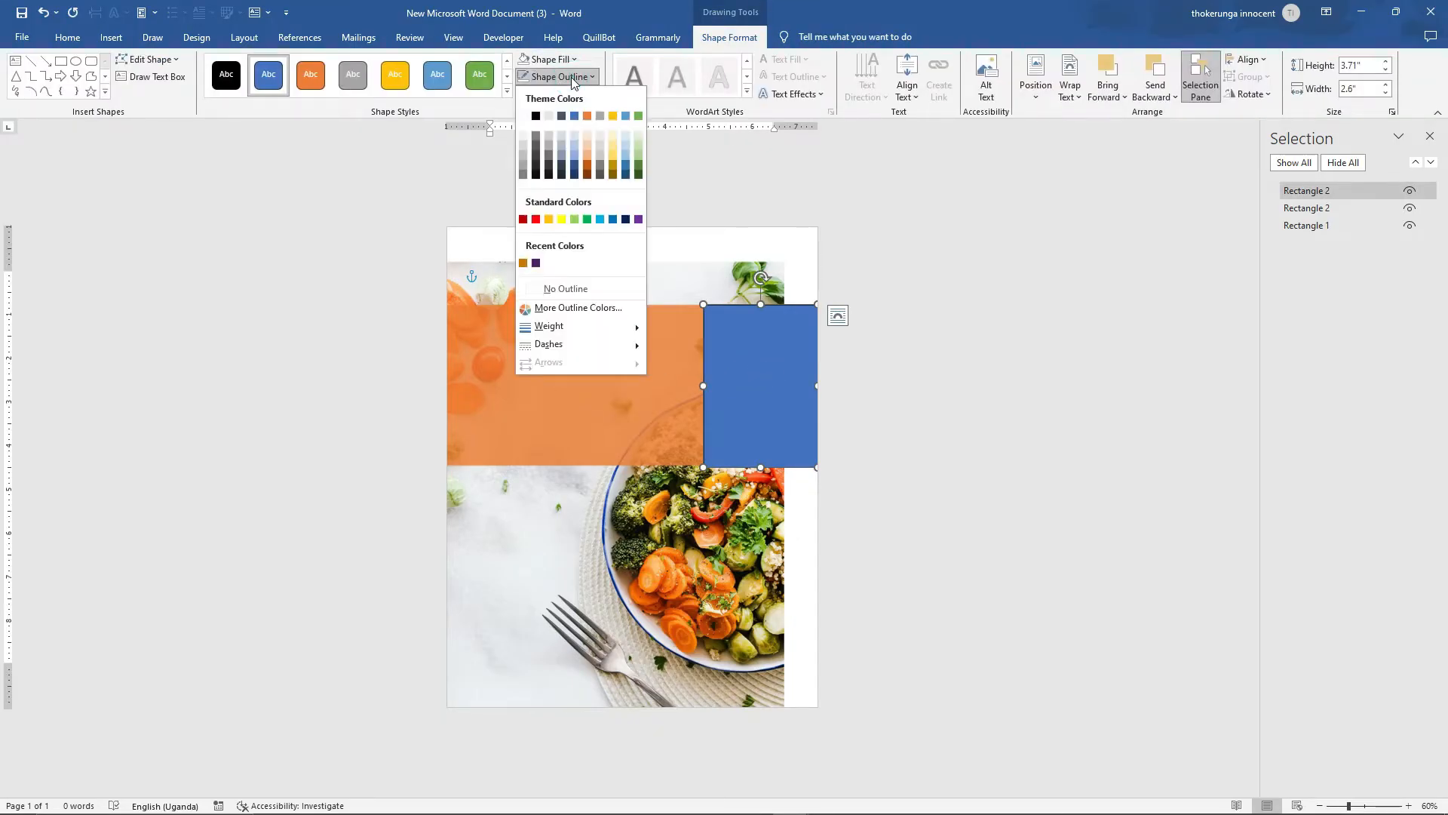
left_click(562, 288)
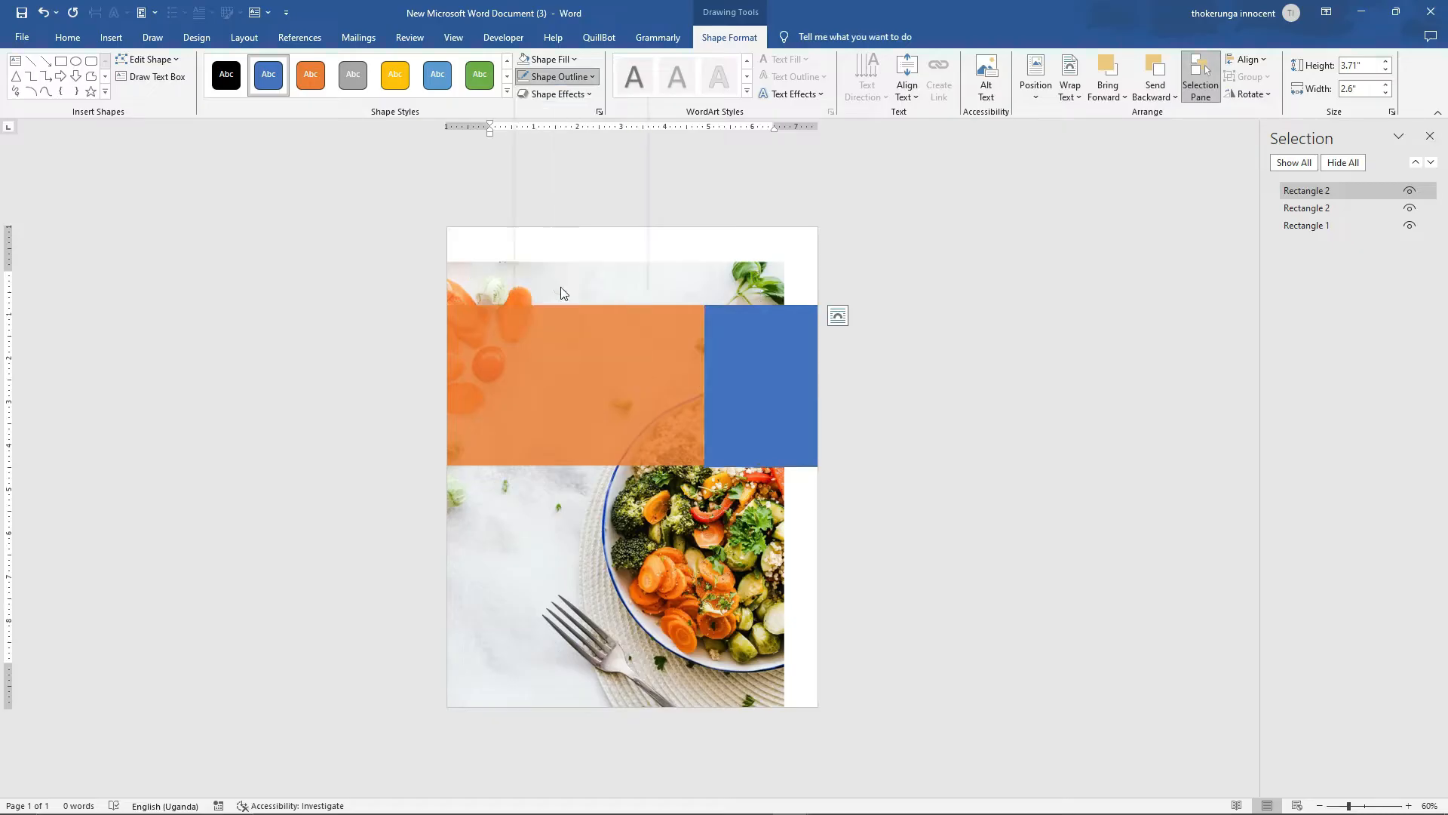
left_click(559, 93)
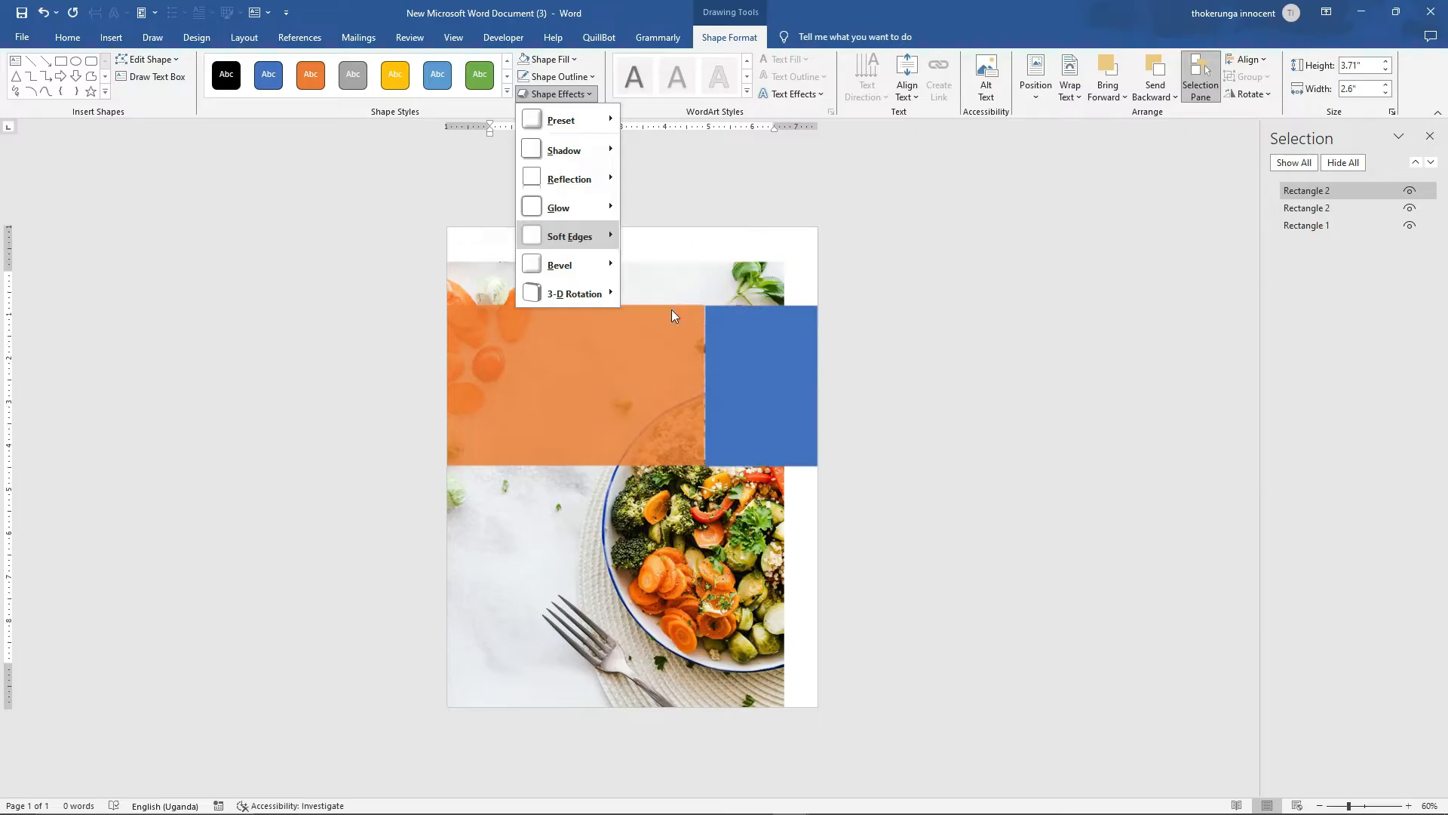
left_click(876, 375)
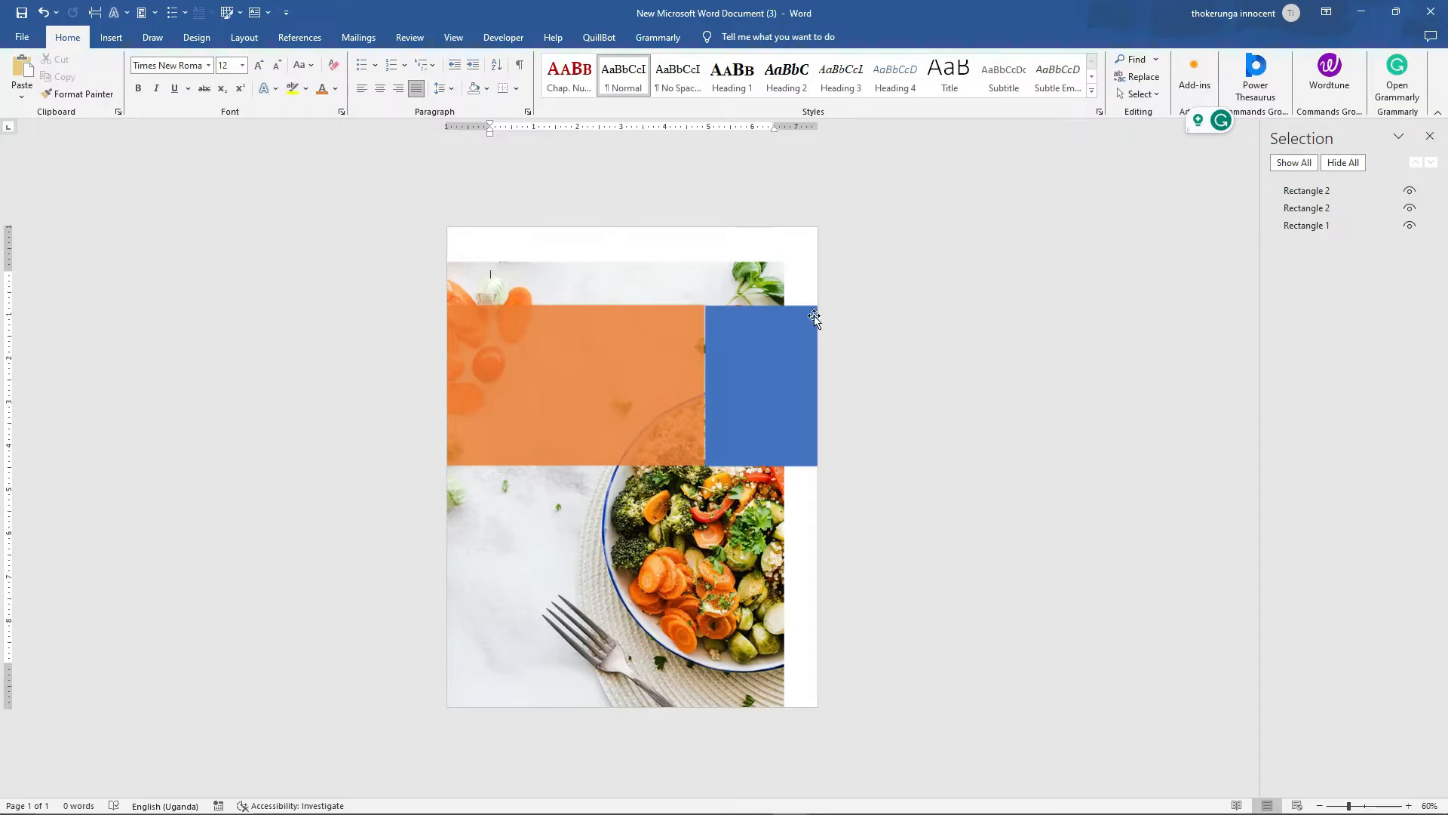
Check the heading and paragraphs on the orange block of the finished recipe document, and return to the working document
left_click(554, 357)
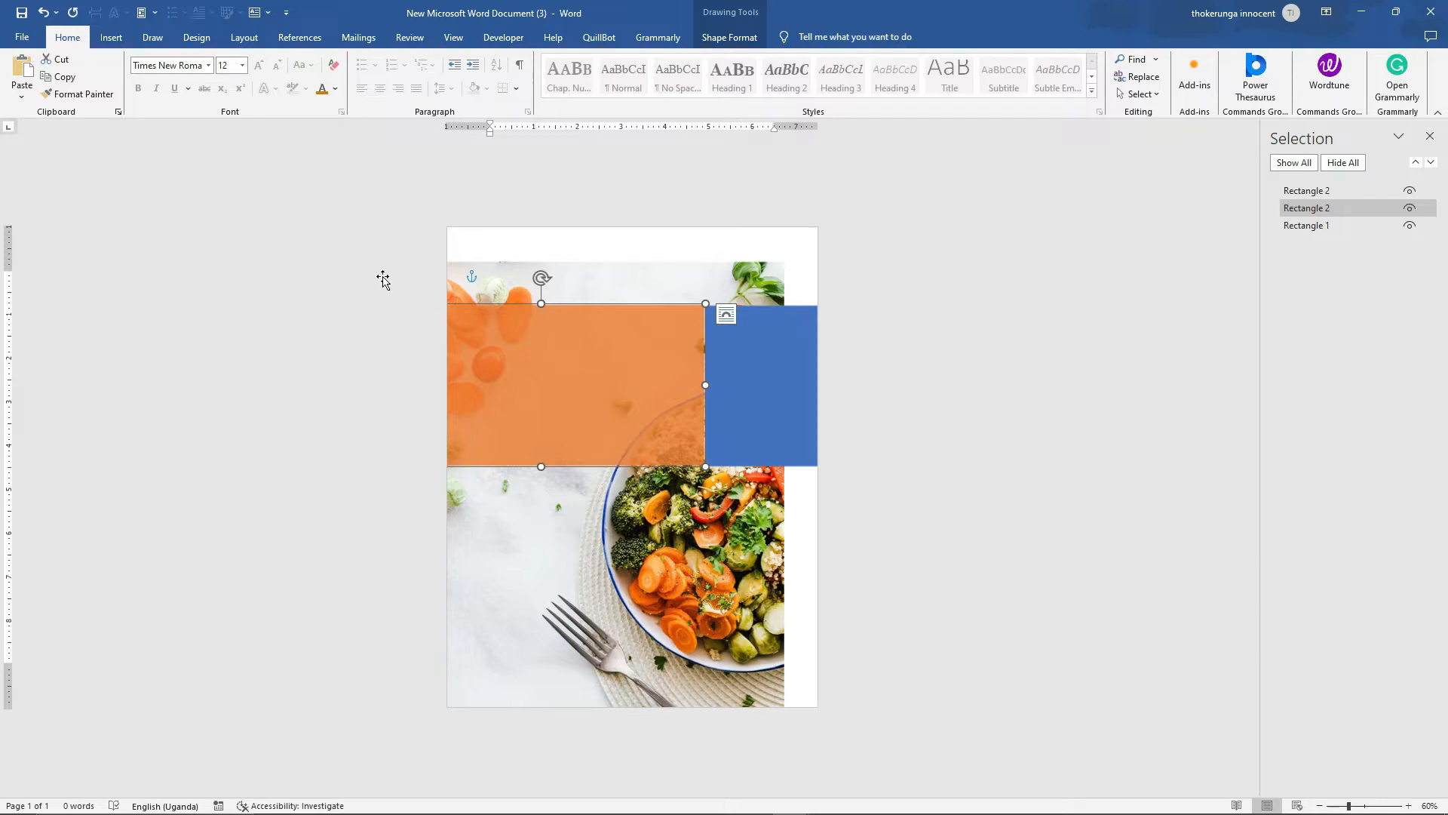
left_click(111, 38)
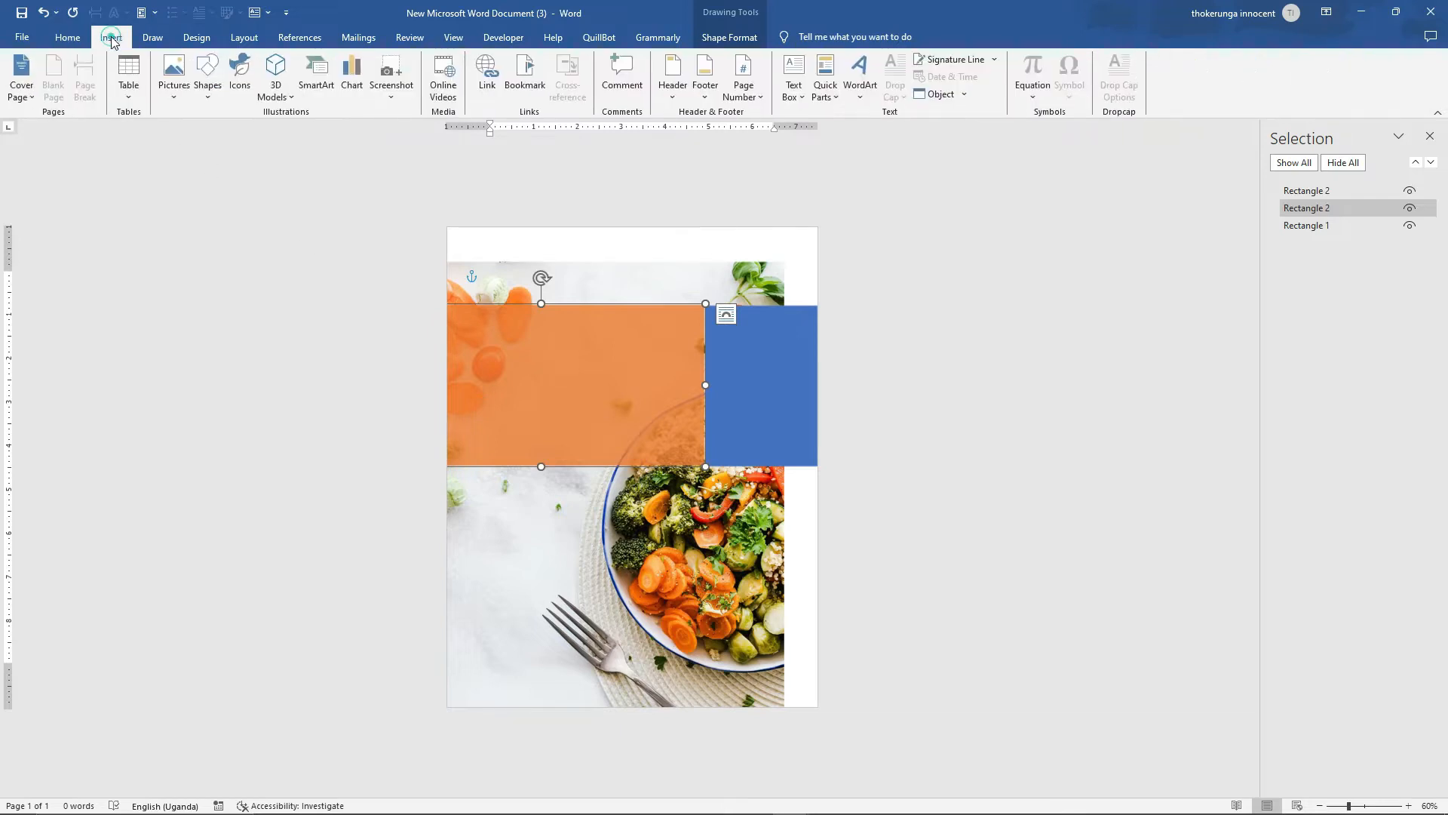
mouse_move(773, 807)
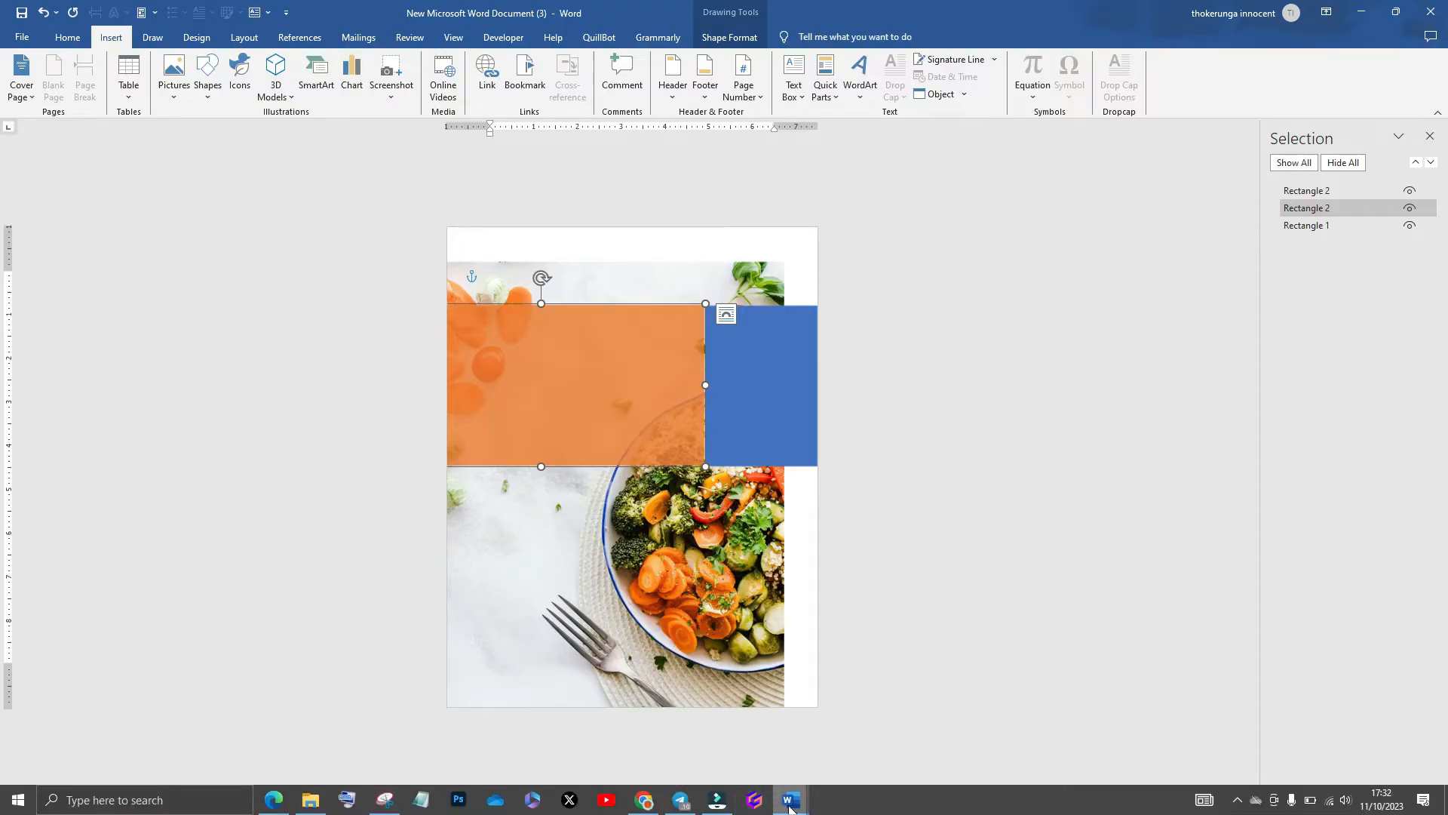
left_click(713, 749)
left_click(472, 313)
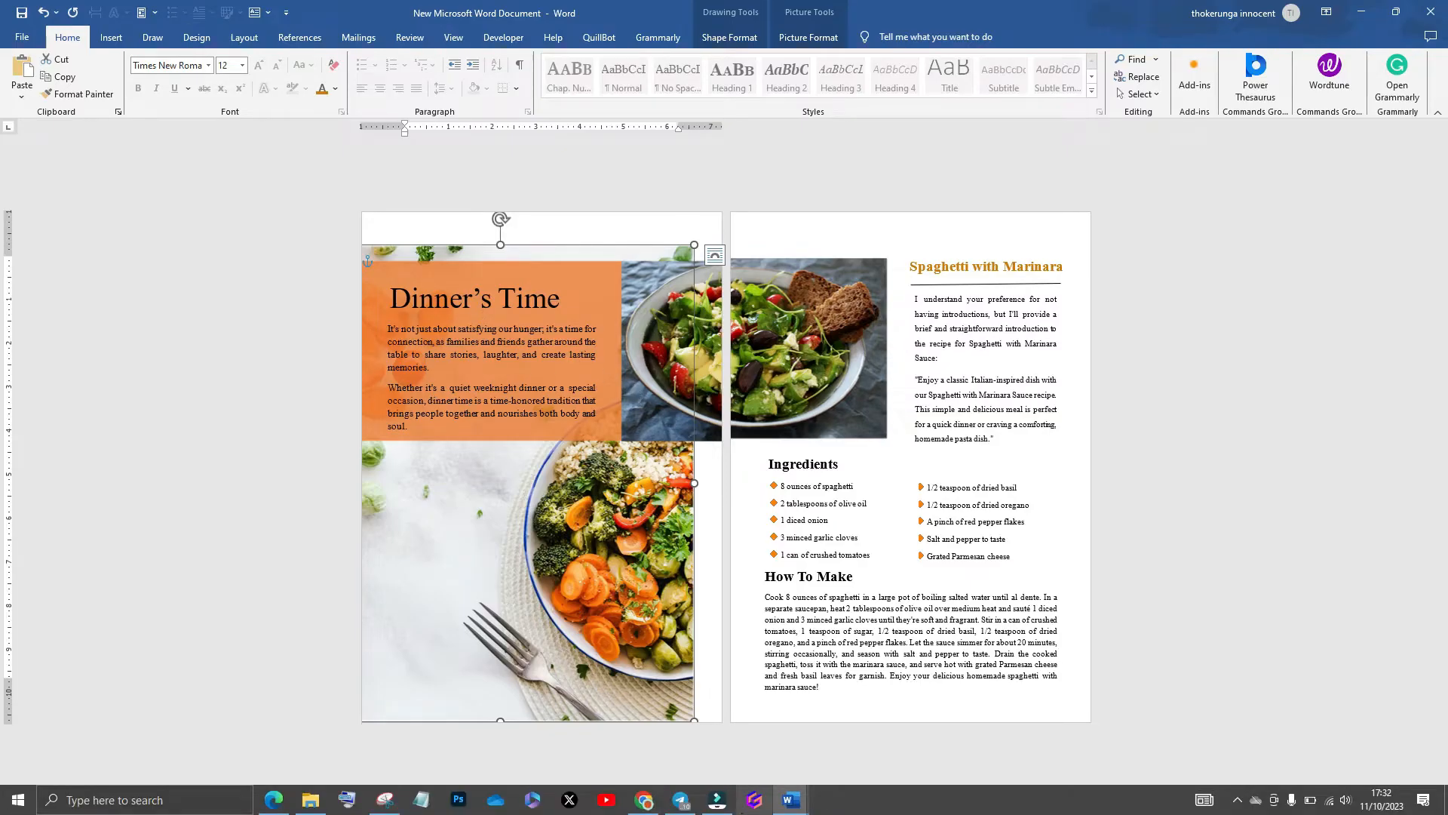
mouse_move(790, 799)
left_click(876, 741)
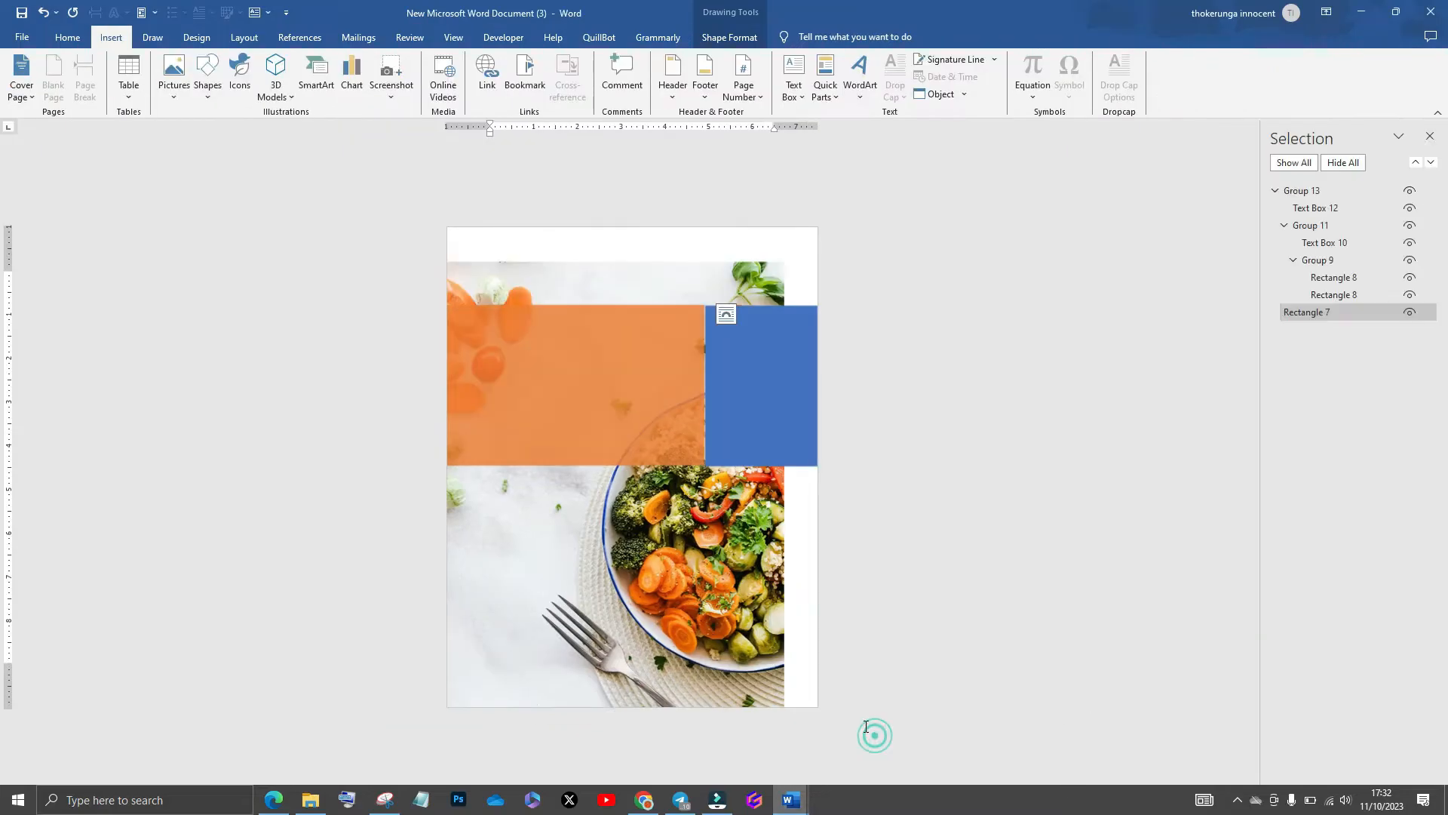
Draw two stacked text boxes on the orange rectangle, about 4.53" × 0.72" above and about 4.69" × 2.02" below
double_click(564, 365)
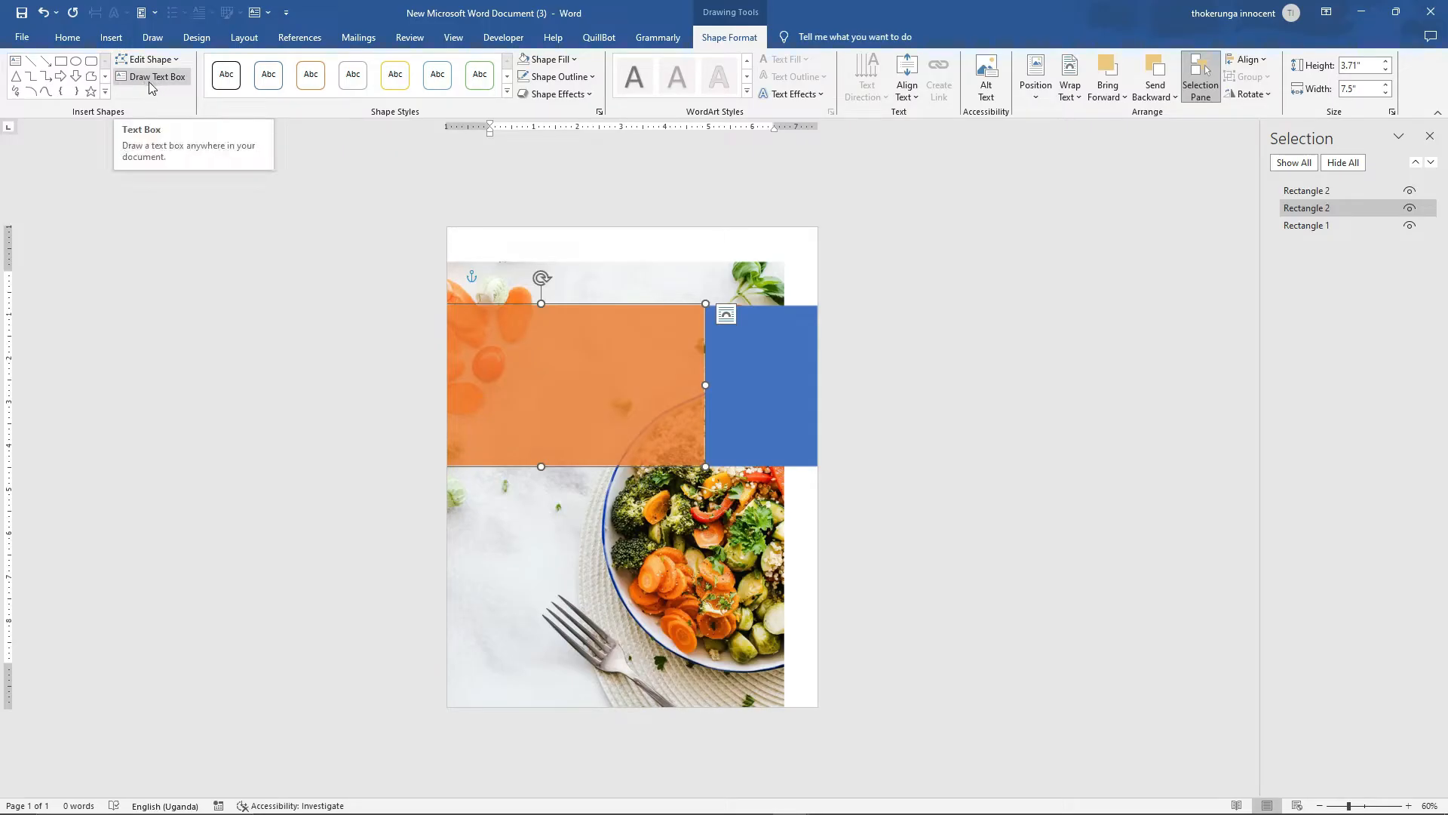
left_click(153, 82)
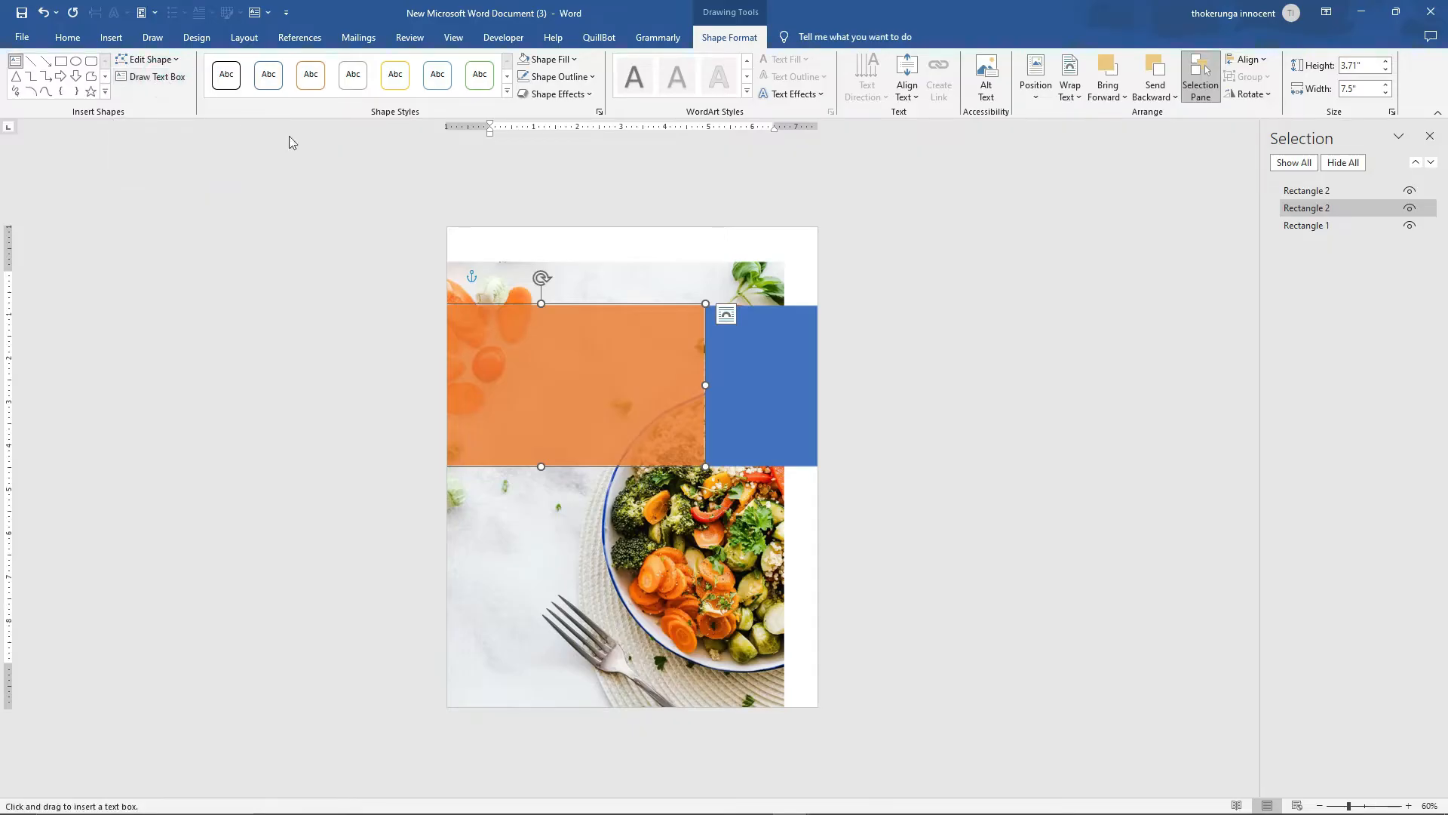
mouse_move(466, 319)
left_mouse_down()
mouse_move(491, 343)
mouse_move(666, 350)
left_mouse_up()
left_click(159, 82)
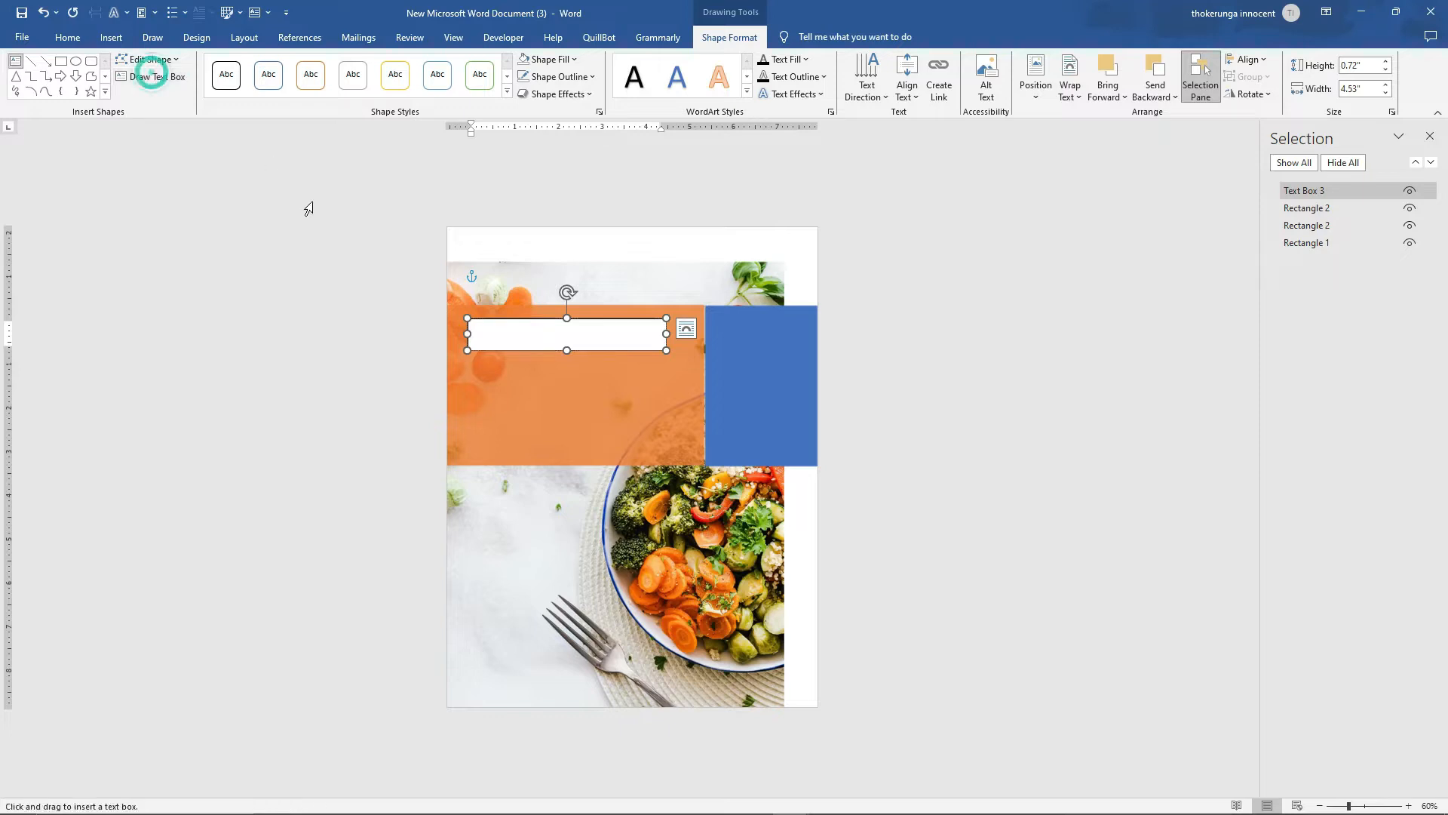
left_click_drag(468, 364, 675, 451)
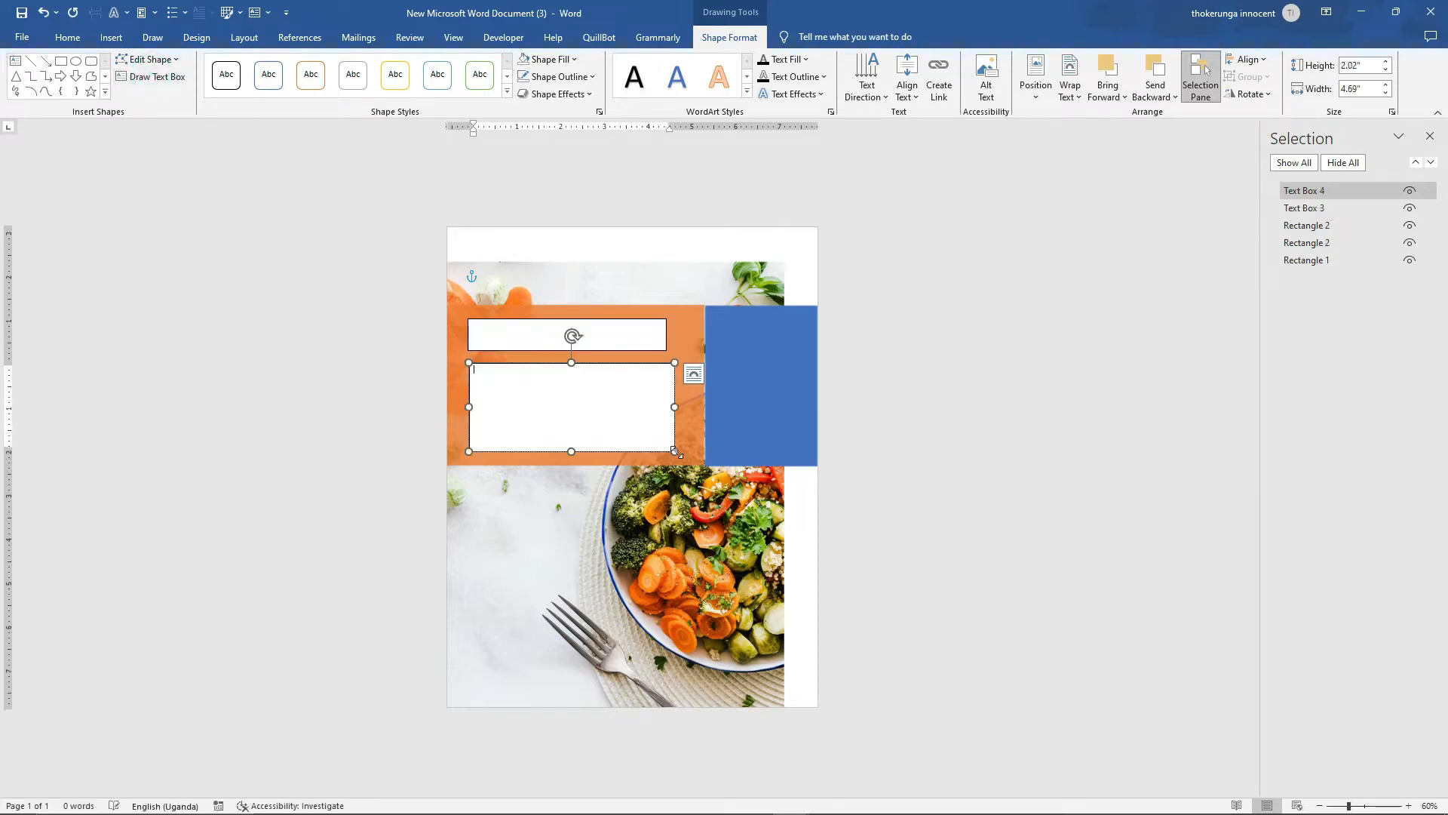
Copy the "Dinner's Time" heading from the orange block of the finished recipe document
left_click(623, 332)
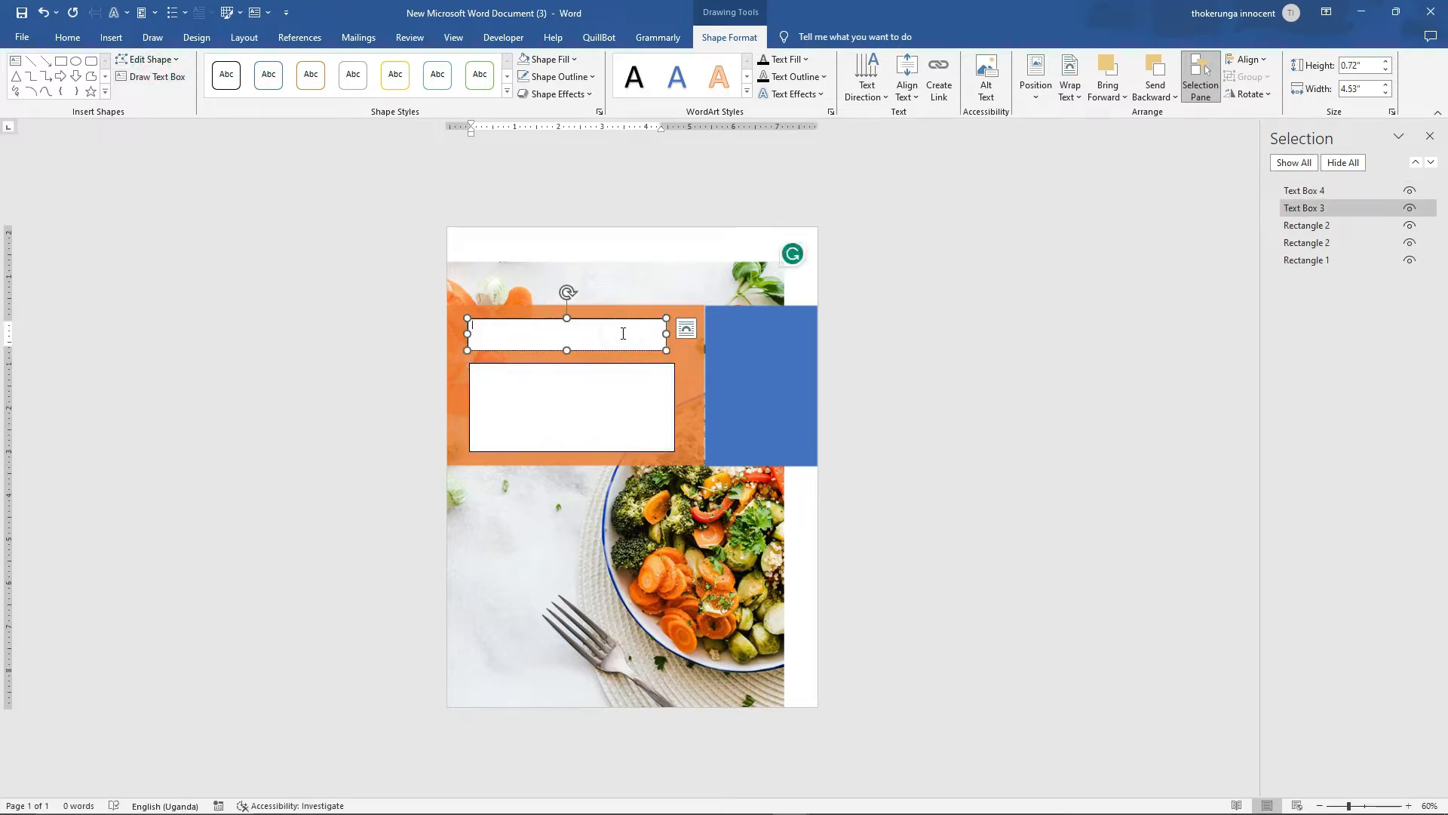
left_click(534, 337)
mouse_move(768, 809)
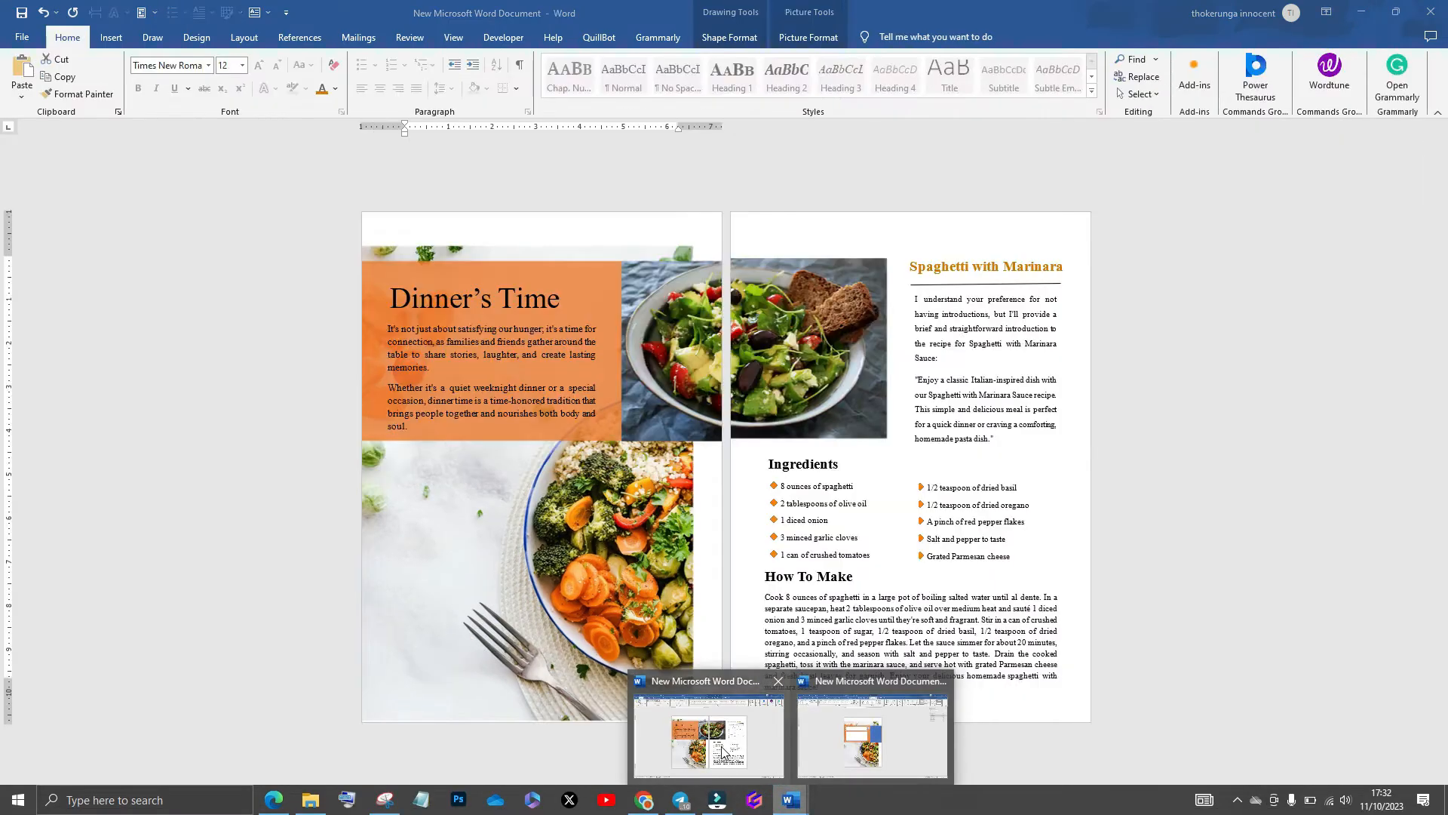
left_click(722, 748)
left_click(560, 298)
mouse_move(560, 298)
left_mouse_down()
mouse_move(547, 298)
mouse_move(579, 299)
left_mouse_up()
triple_click(561, 298)
key("ctrl+c")
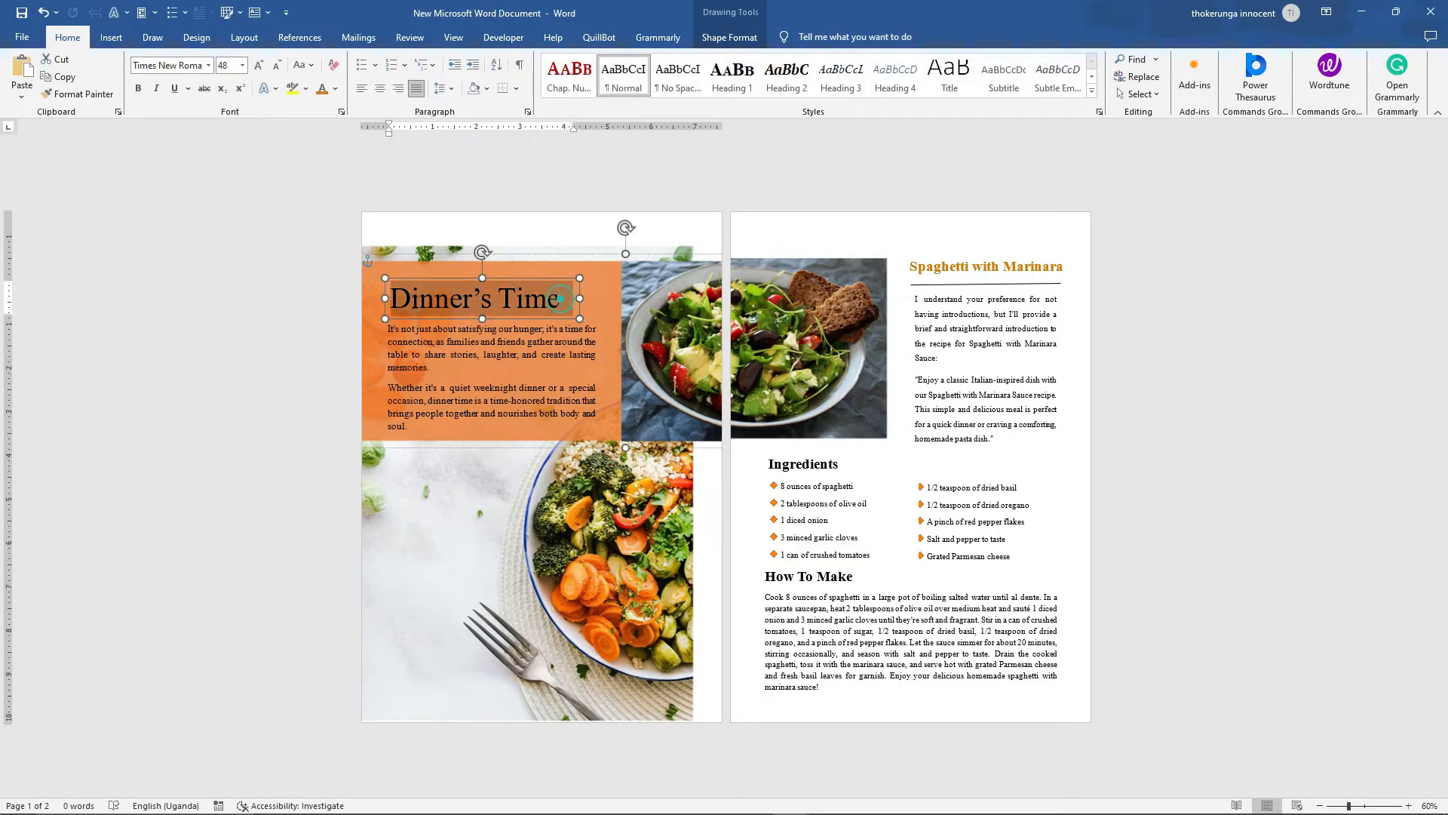
Return to the working document and paste the copied heading into the upper text box
mouse_move(709, 808)
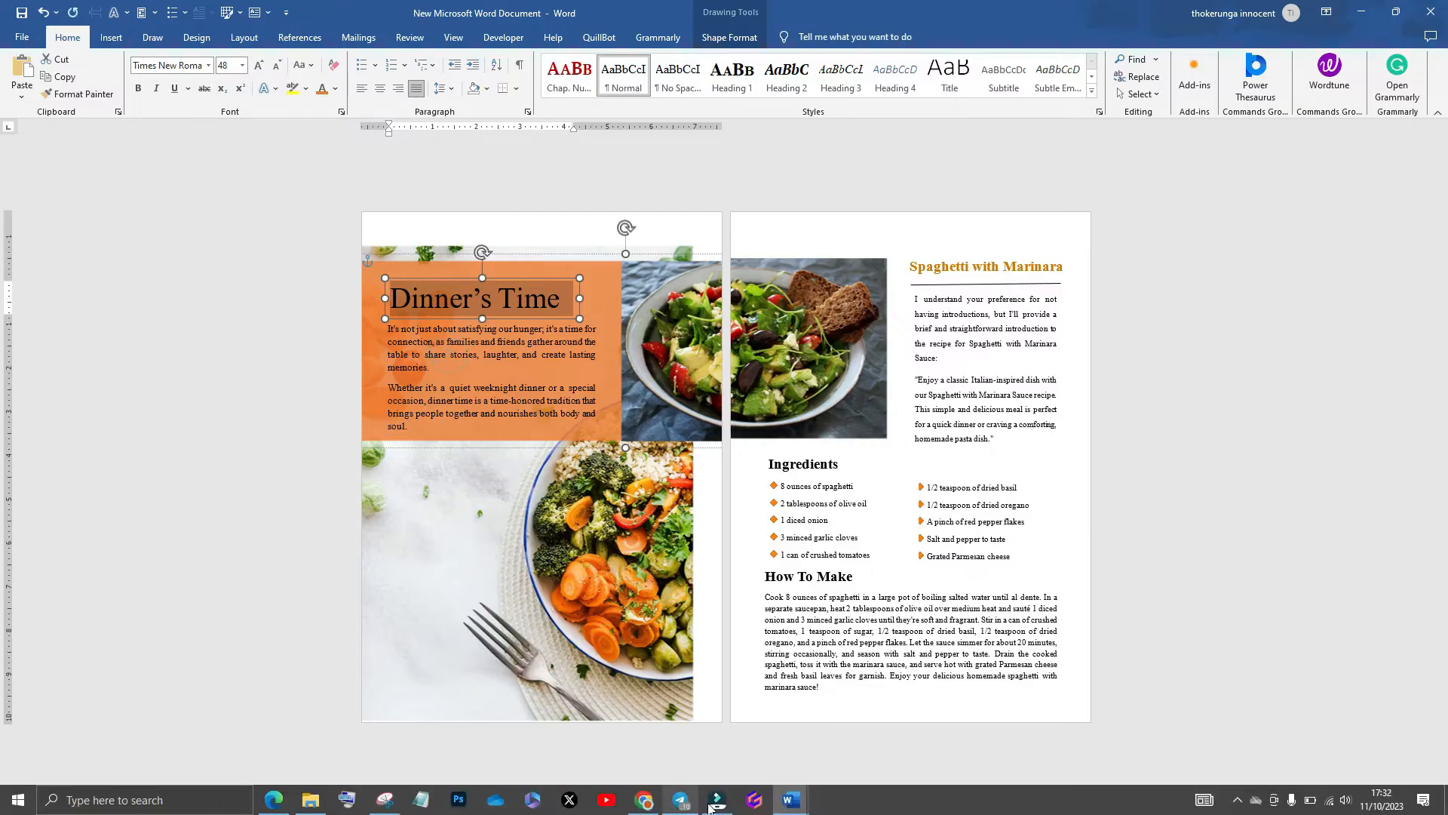
mouse_move(791, 799)
left_click(847, 744)
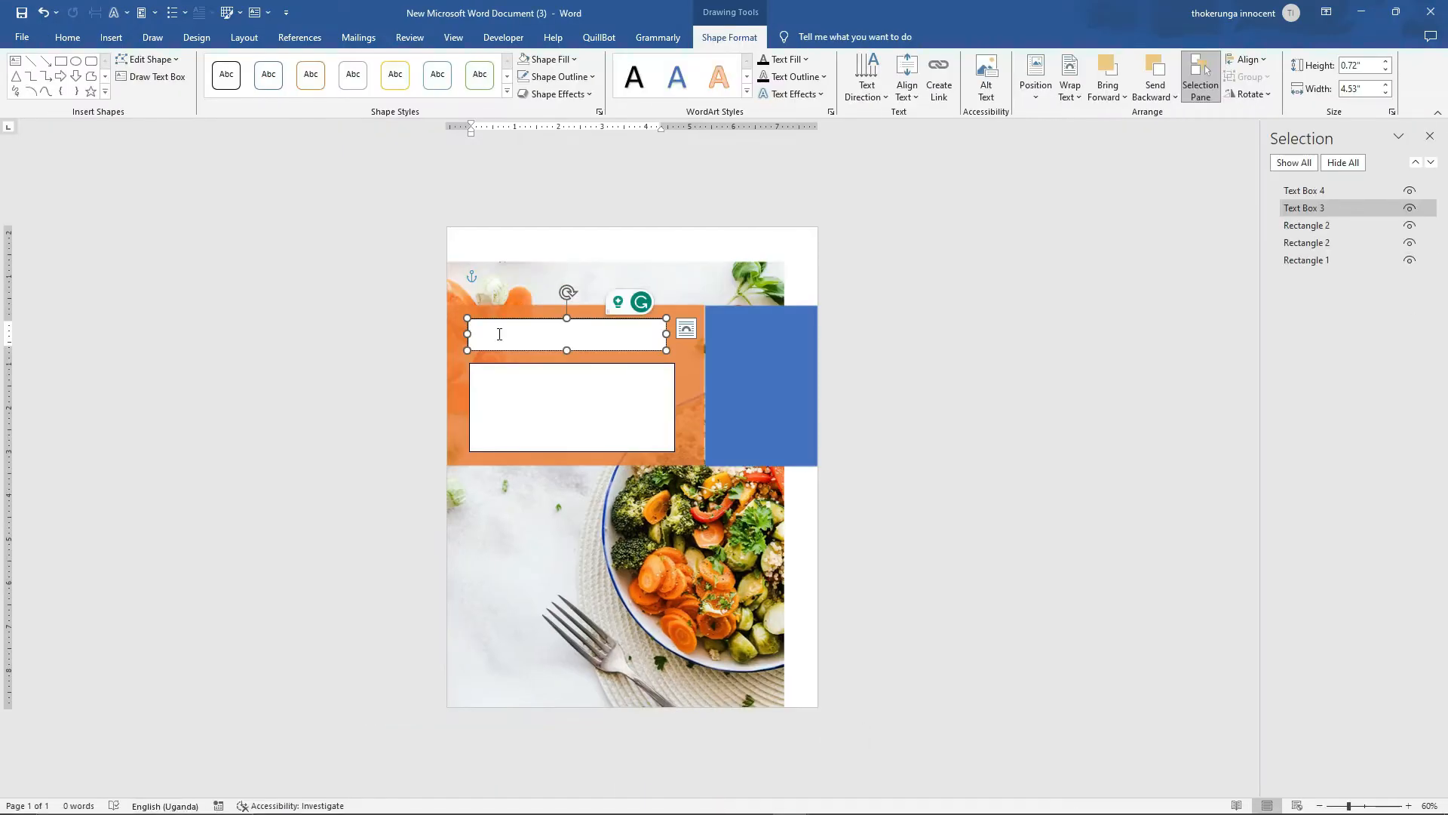
right_click(501, 338)
left_click(595, 403)
left_click(690, 242)
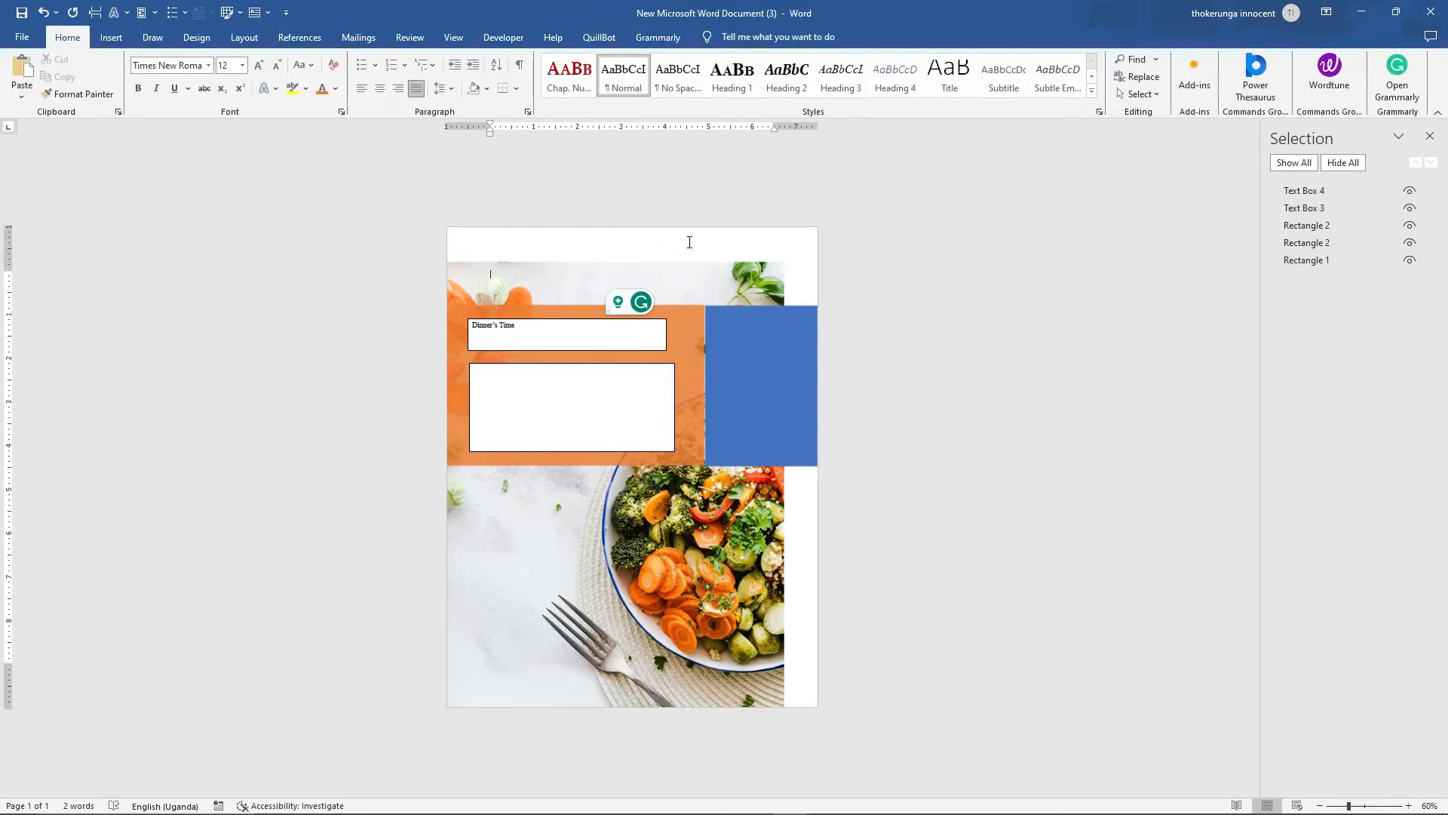
Make the "Dinner's Time" heading bold at 48 pt and stretch its text box to about 0.83" high
left_click(528, 320)
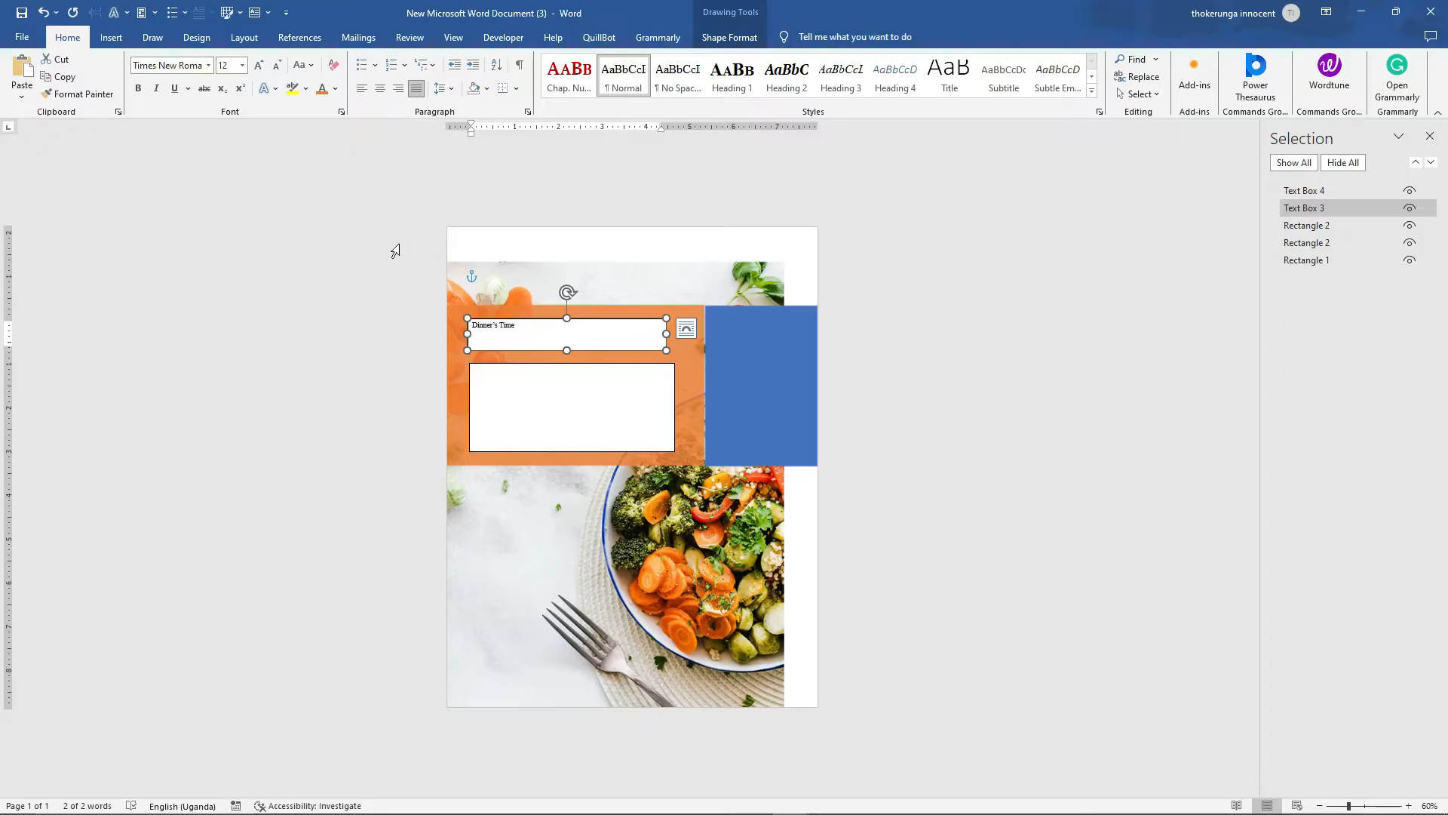
left_click(263, 67)
left_click(259, 66)
left_click(259, 65)
left_click(258, 66)
left_click(259, 66)
left_click(259, 66)
left_click(263, 66)
left_click(263, 65)
left_click(263, 66)
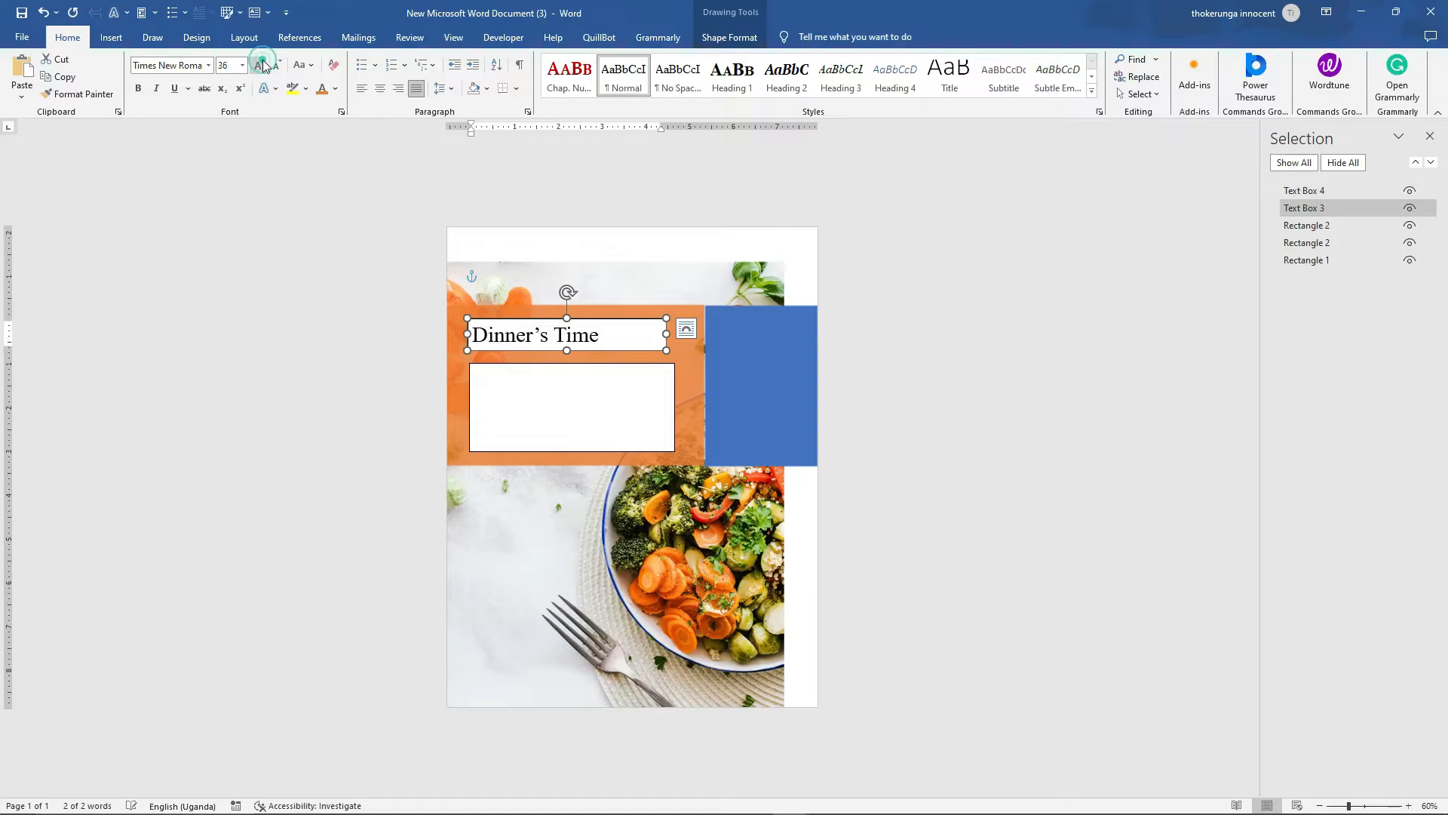
left_click(141, 89)
left_click(259, 66)
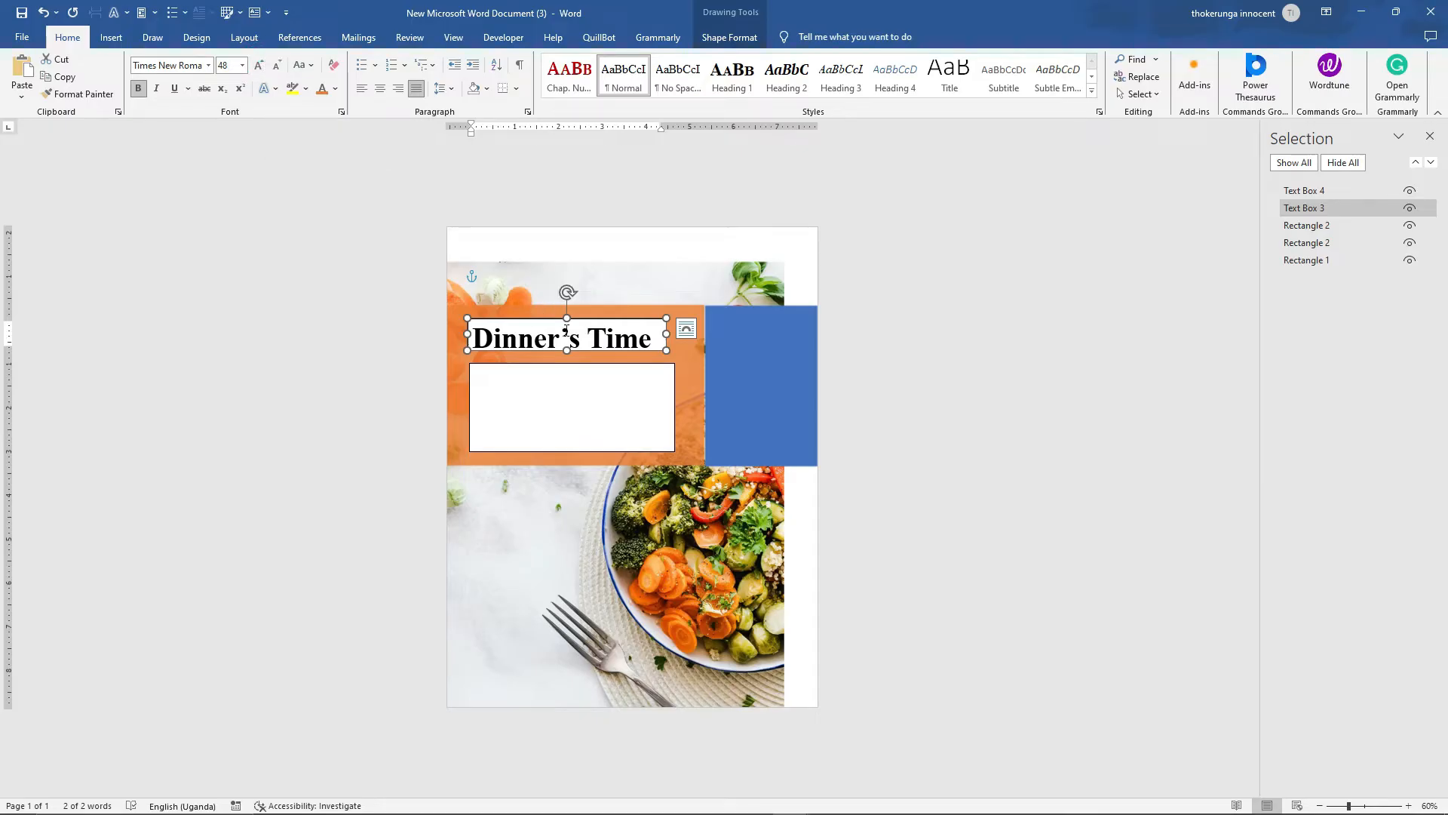
left_click_drag(565, 351, 567, 354)
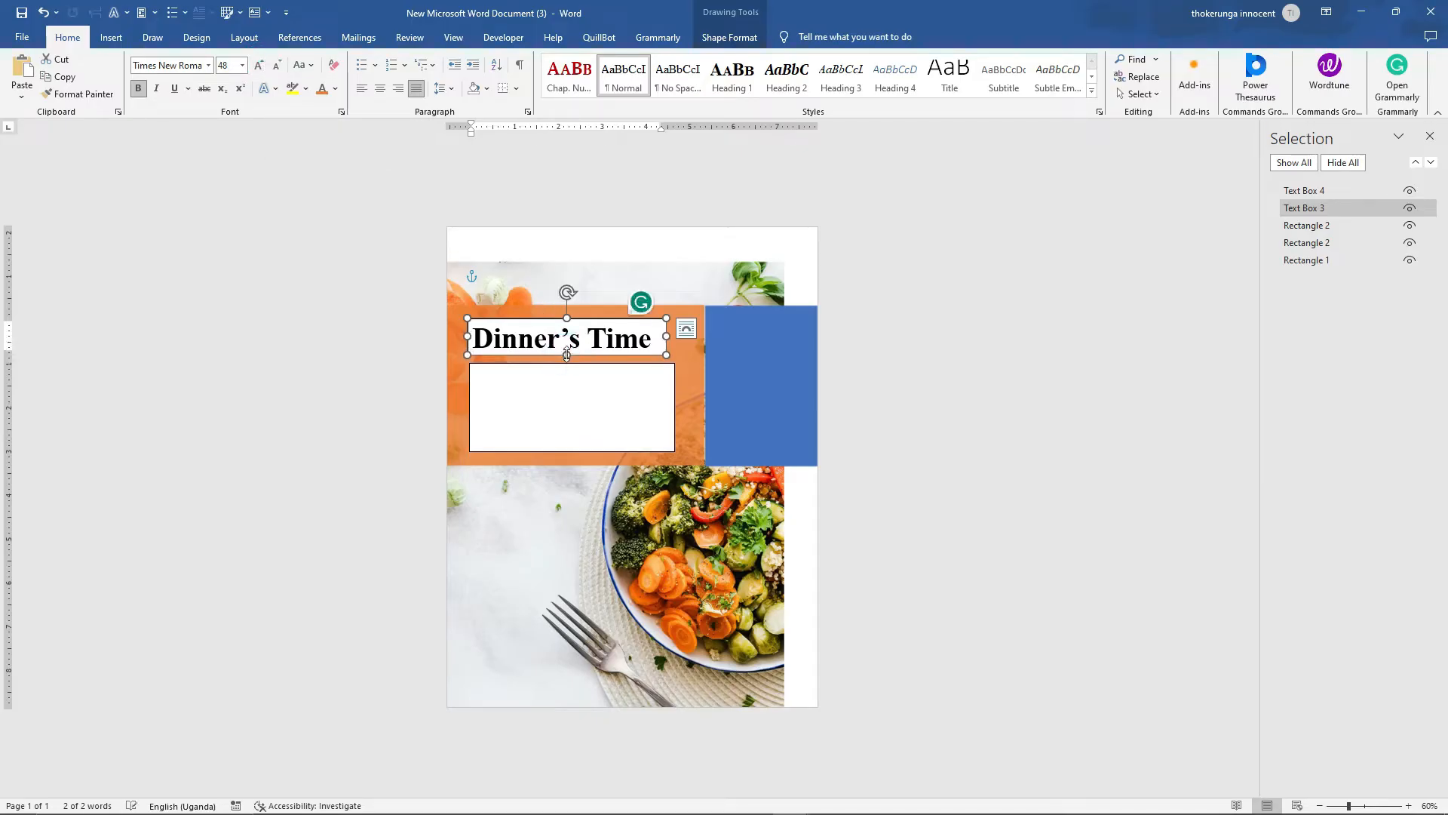
Copy the two introductory paragraphs below the heading in the finished recipe document
left_click(573, 392)
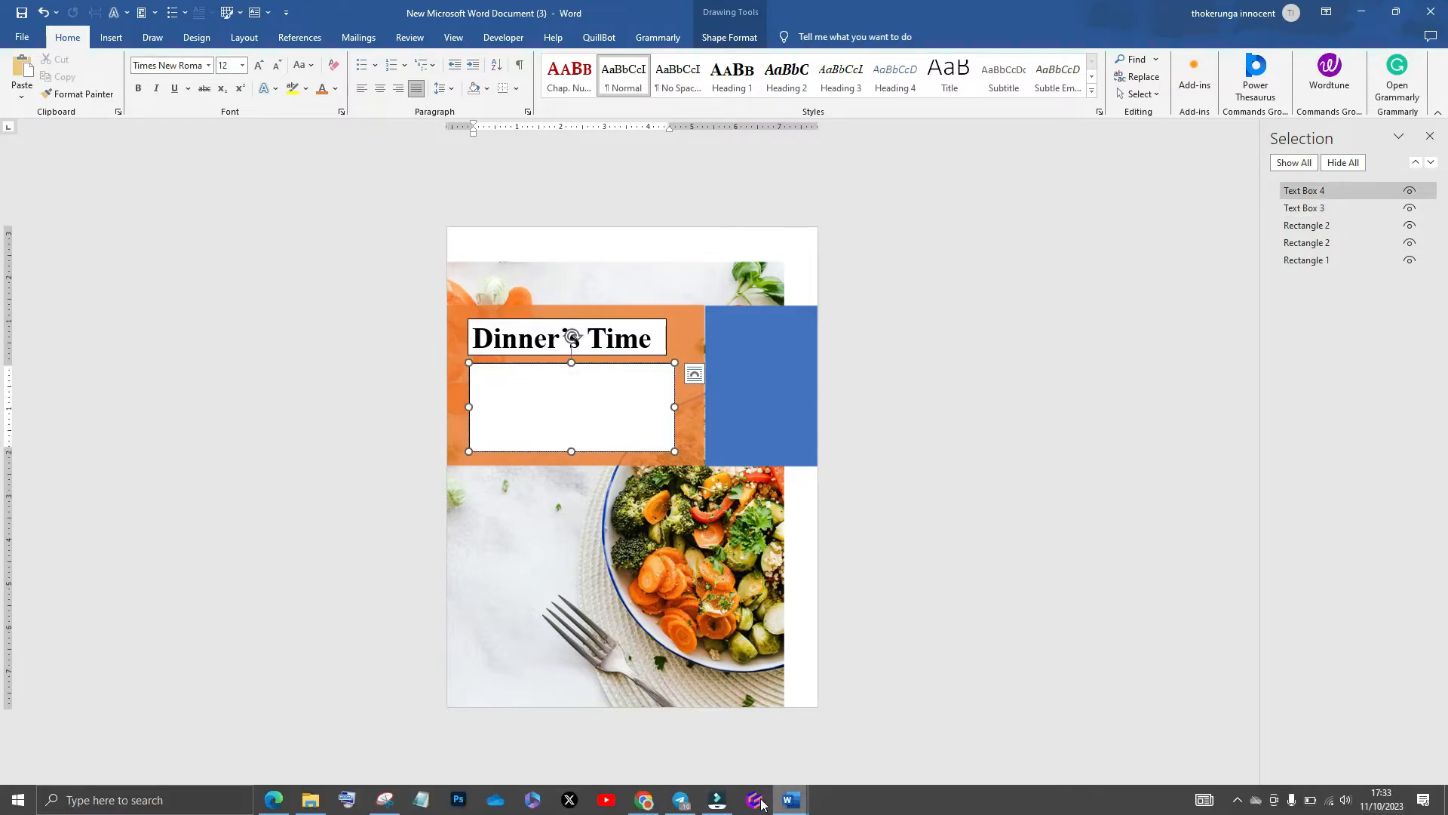
mouse_move(790, 800)
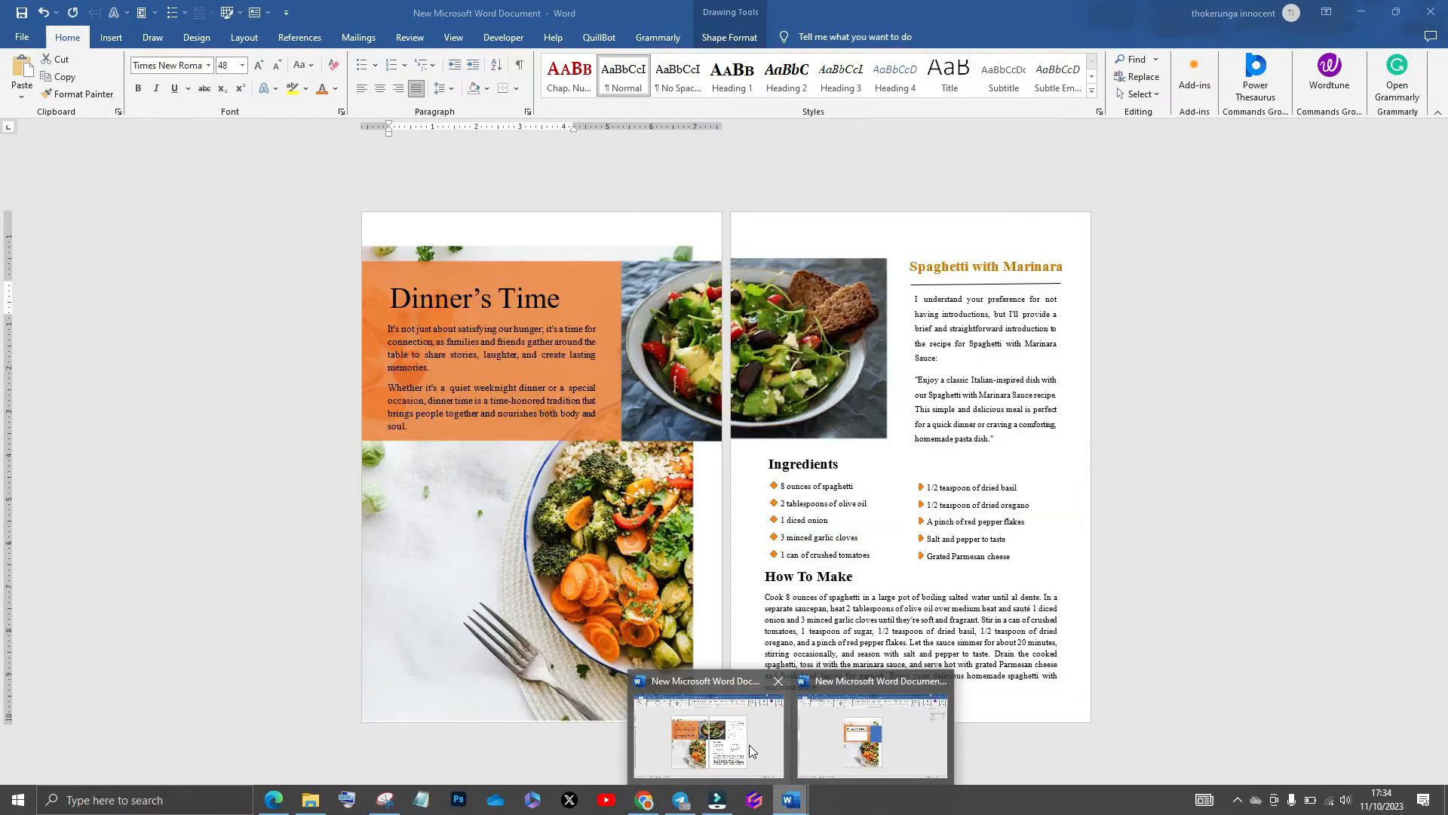
left_click(749, 744)
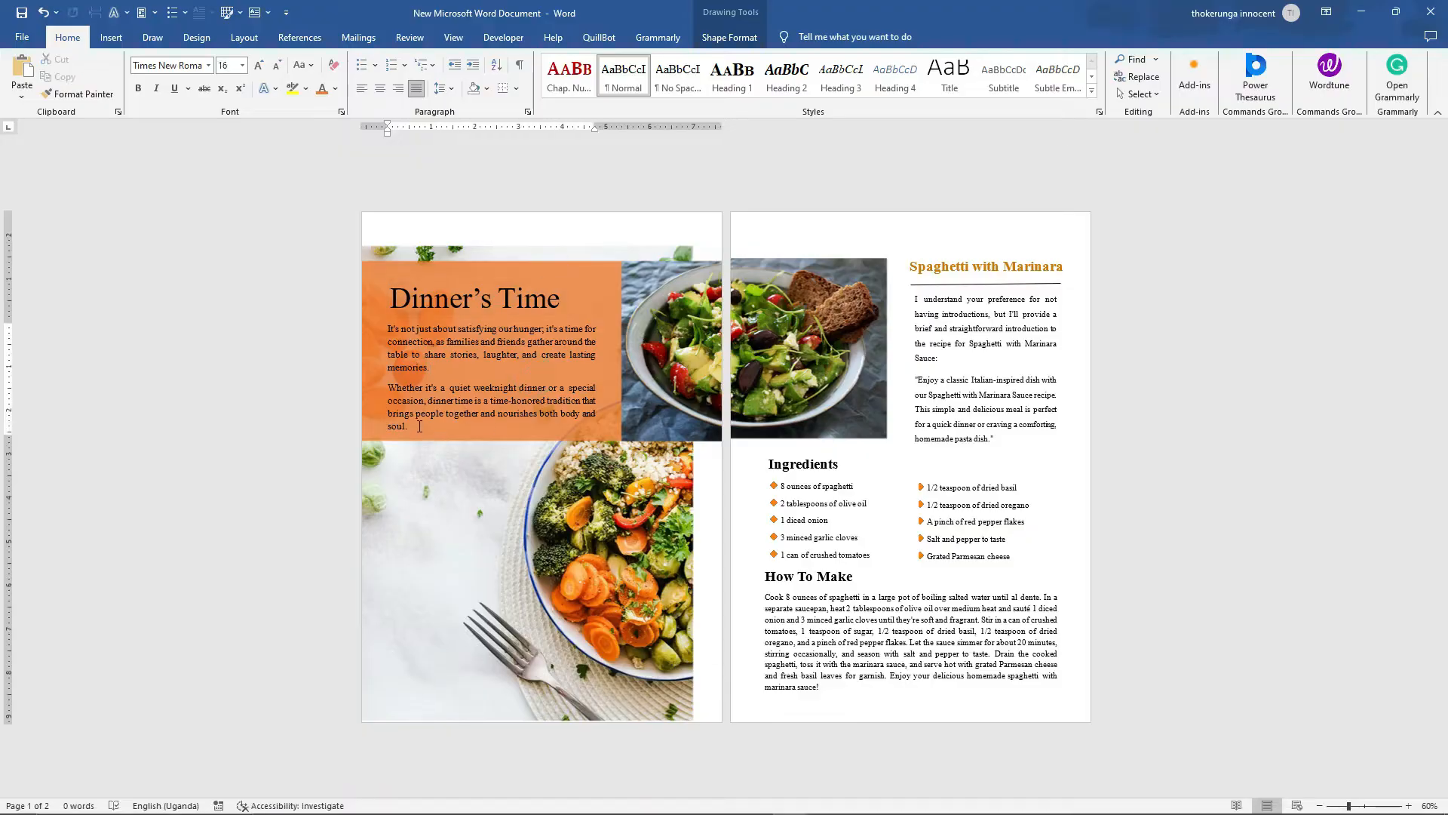
left_click_drag(492, 425, 384, 330)
right_click(413, 336)
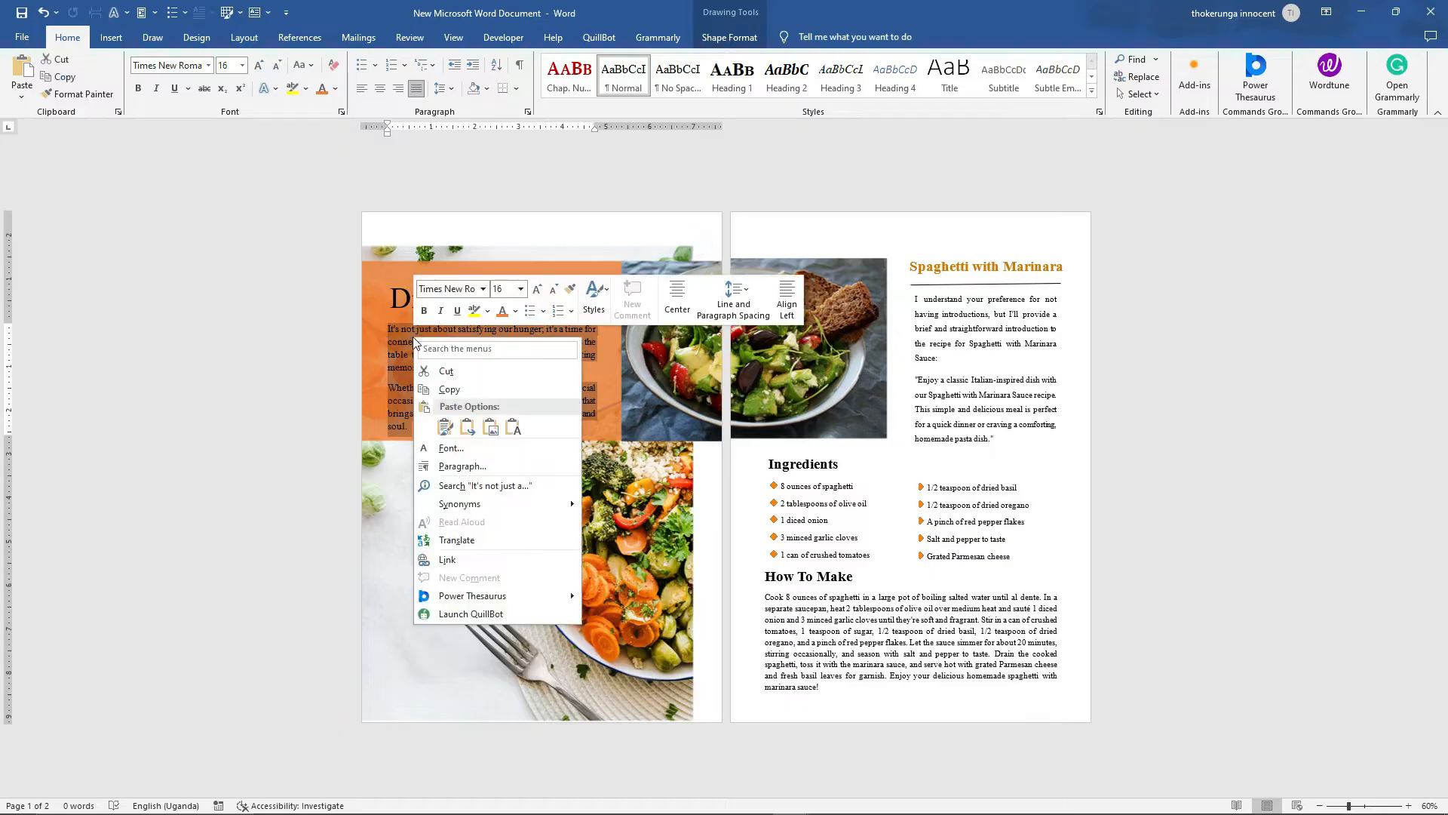
left_click(445, 383)
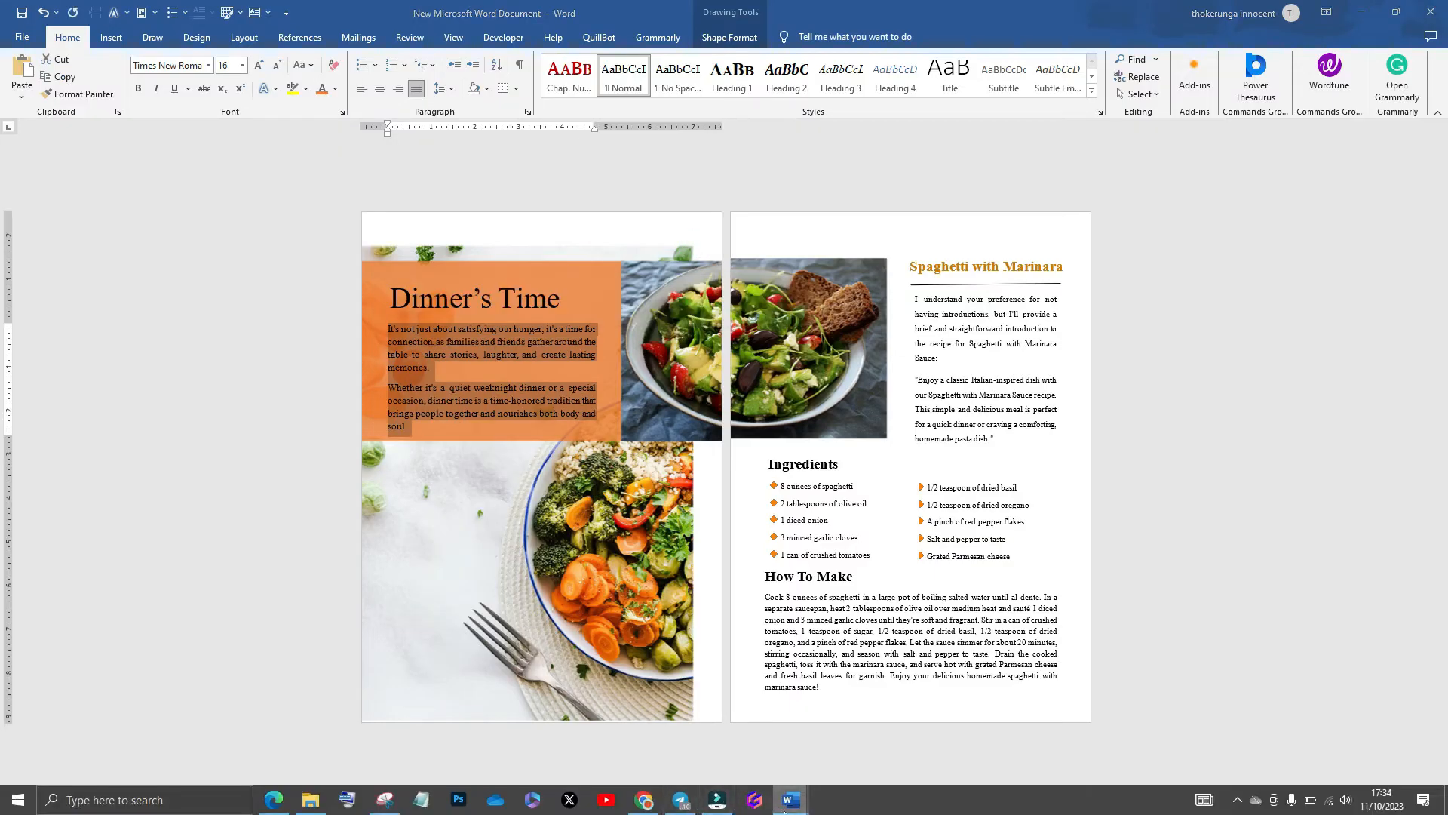
Paste the paragraphs into the lower text box of the working document and stretch the box to about 2.09" high
mouse_move(790, 800)
left_click(861, 730)
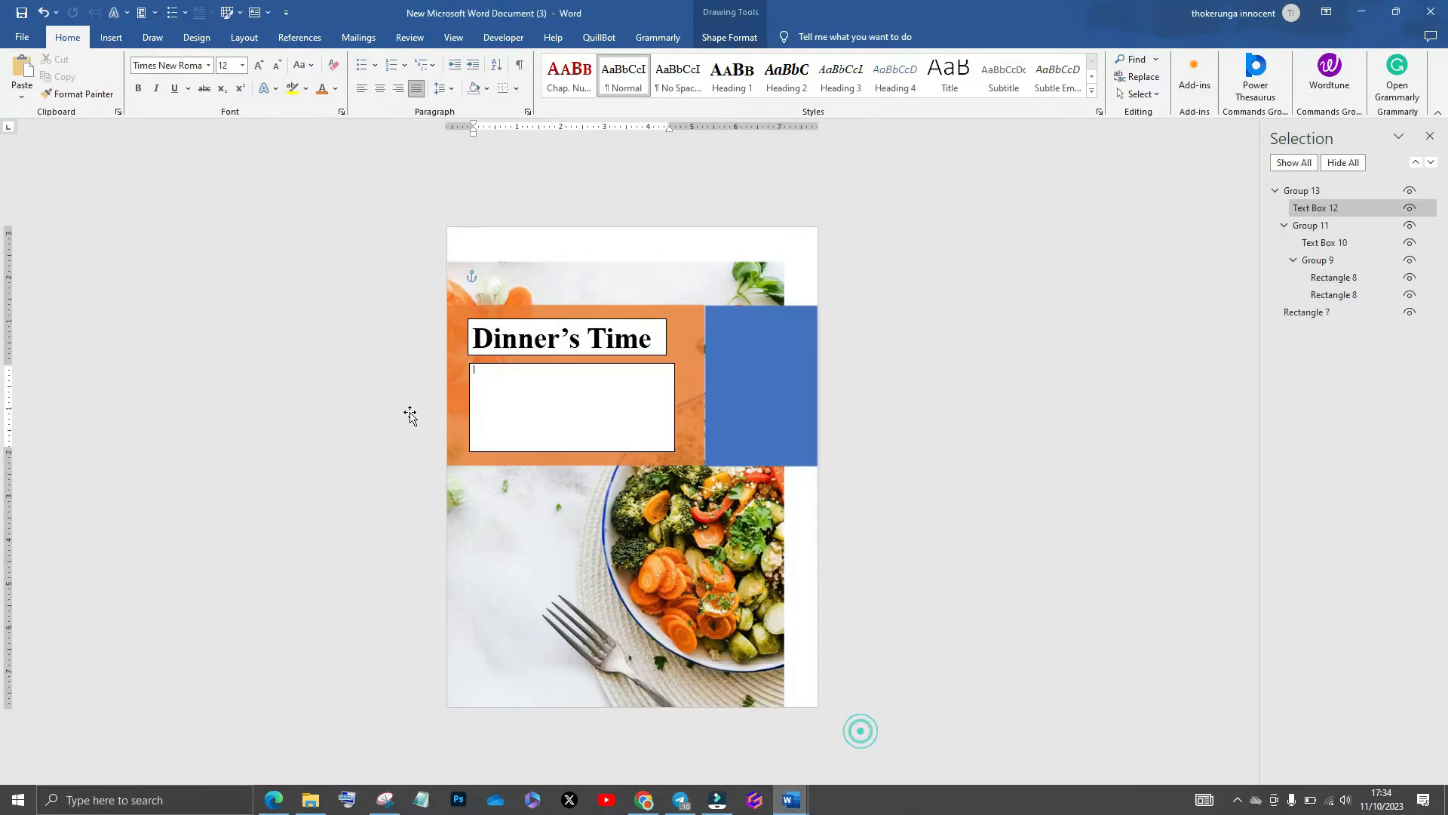
right_click(504, 370)
left_click(609, 464)
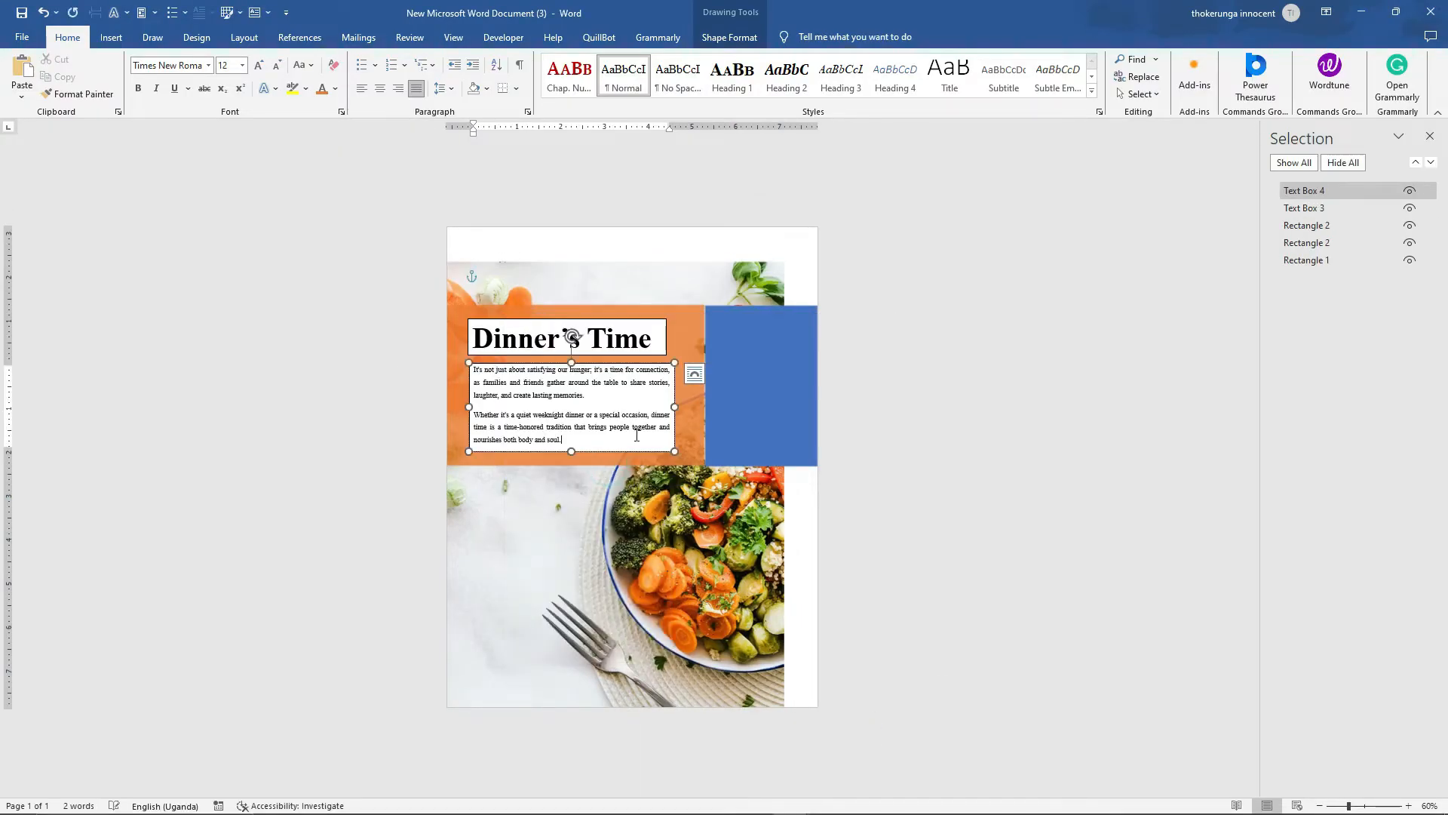
left_click_drag(572, 451, 572, 454)
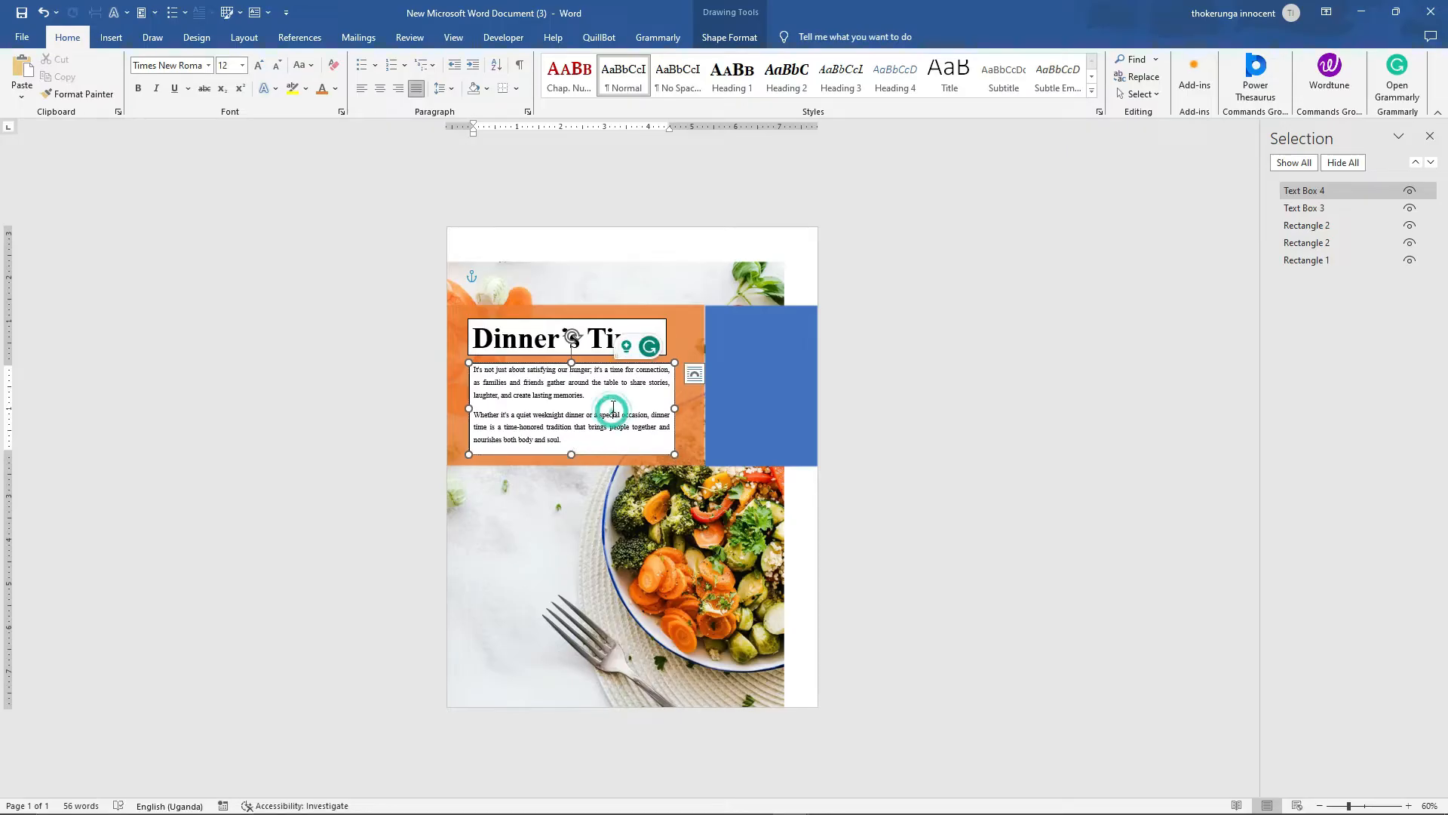
left_click(586, 316)
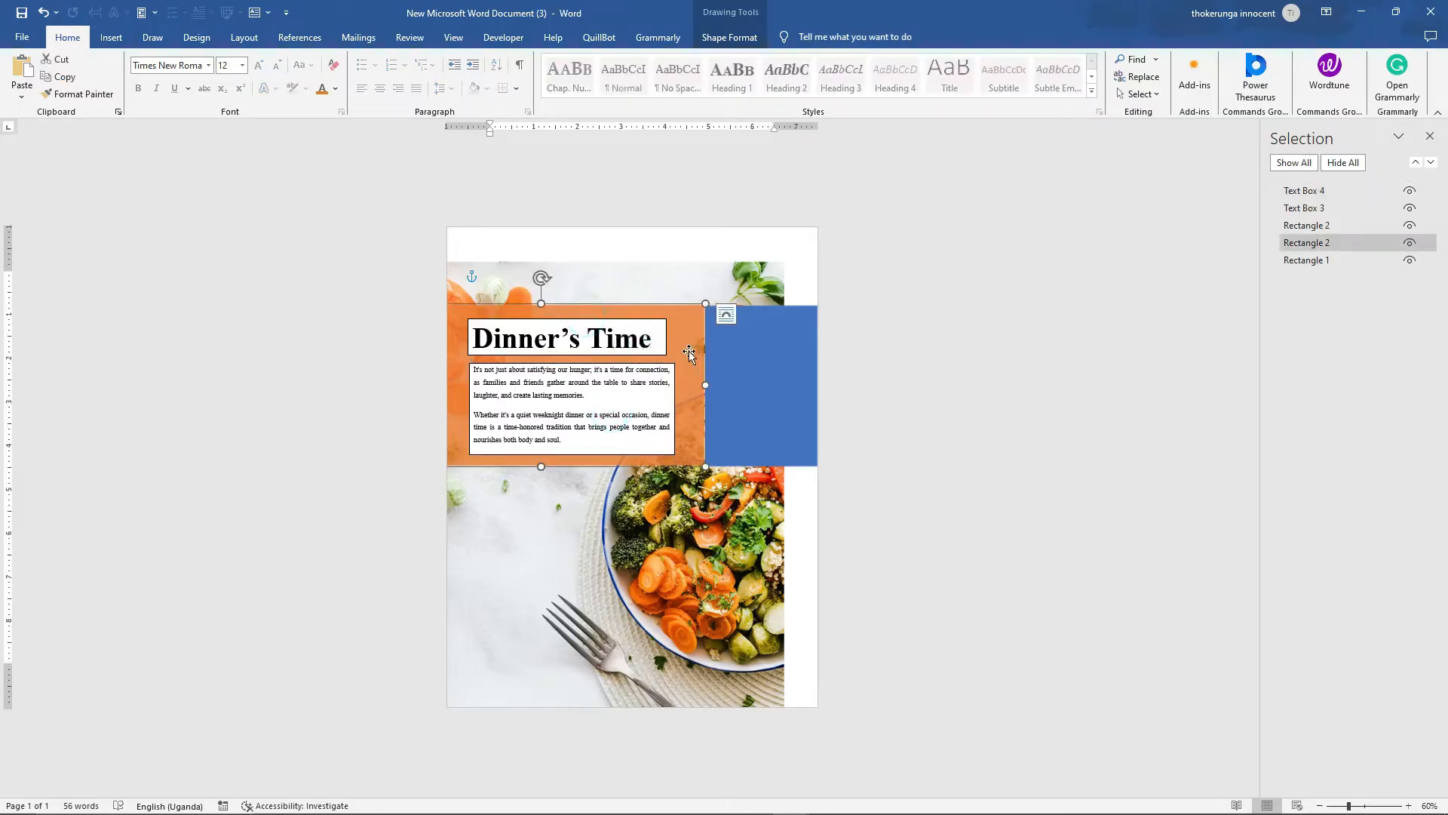
left_click(865, 317)
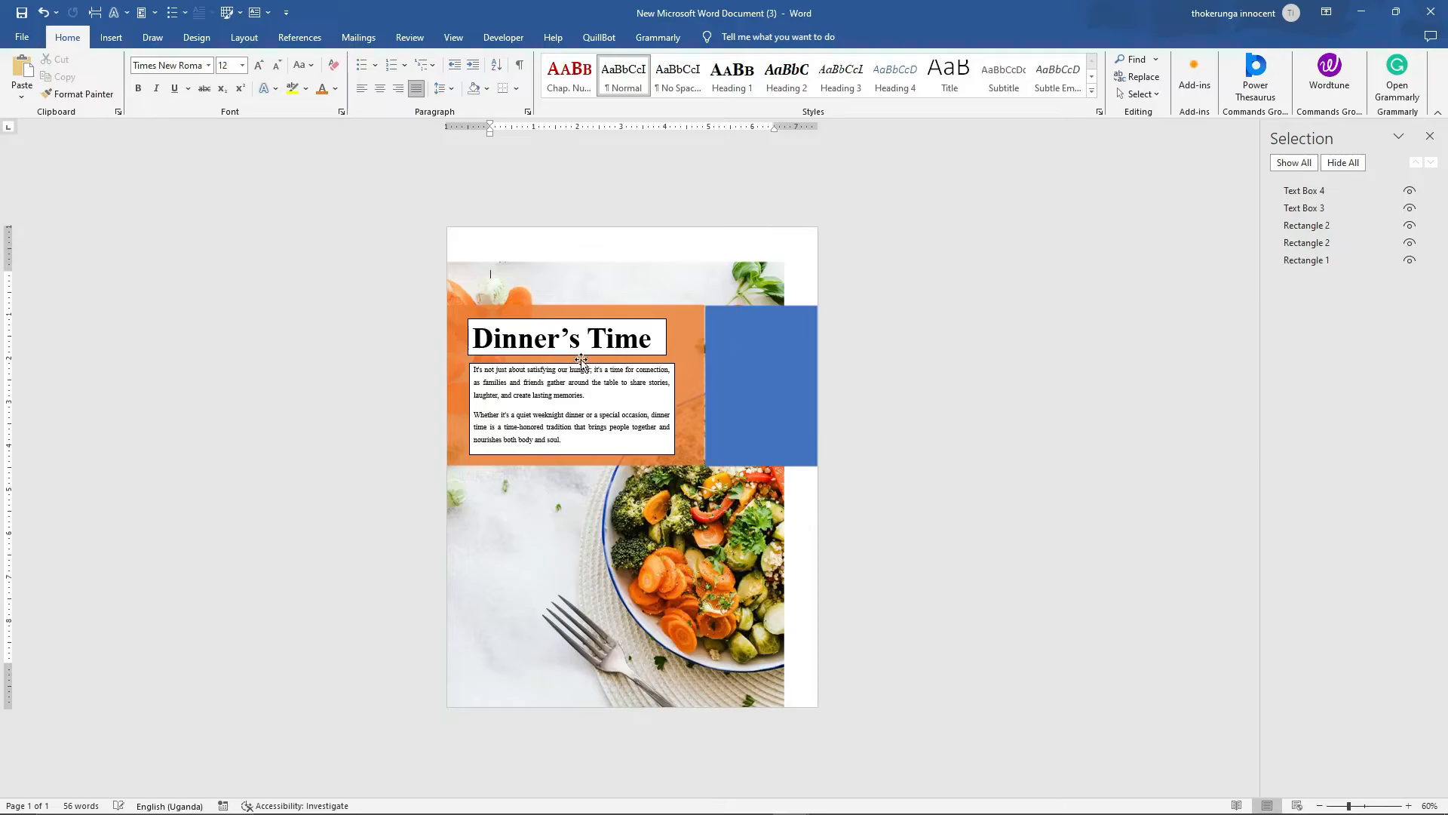
Remove the fill and outline from the "Dinner's Time" heading text box
left_click(542, 318)
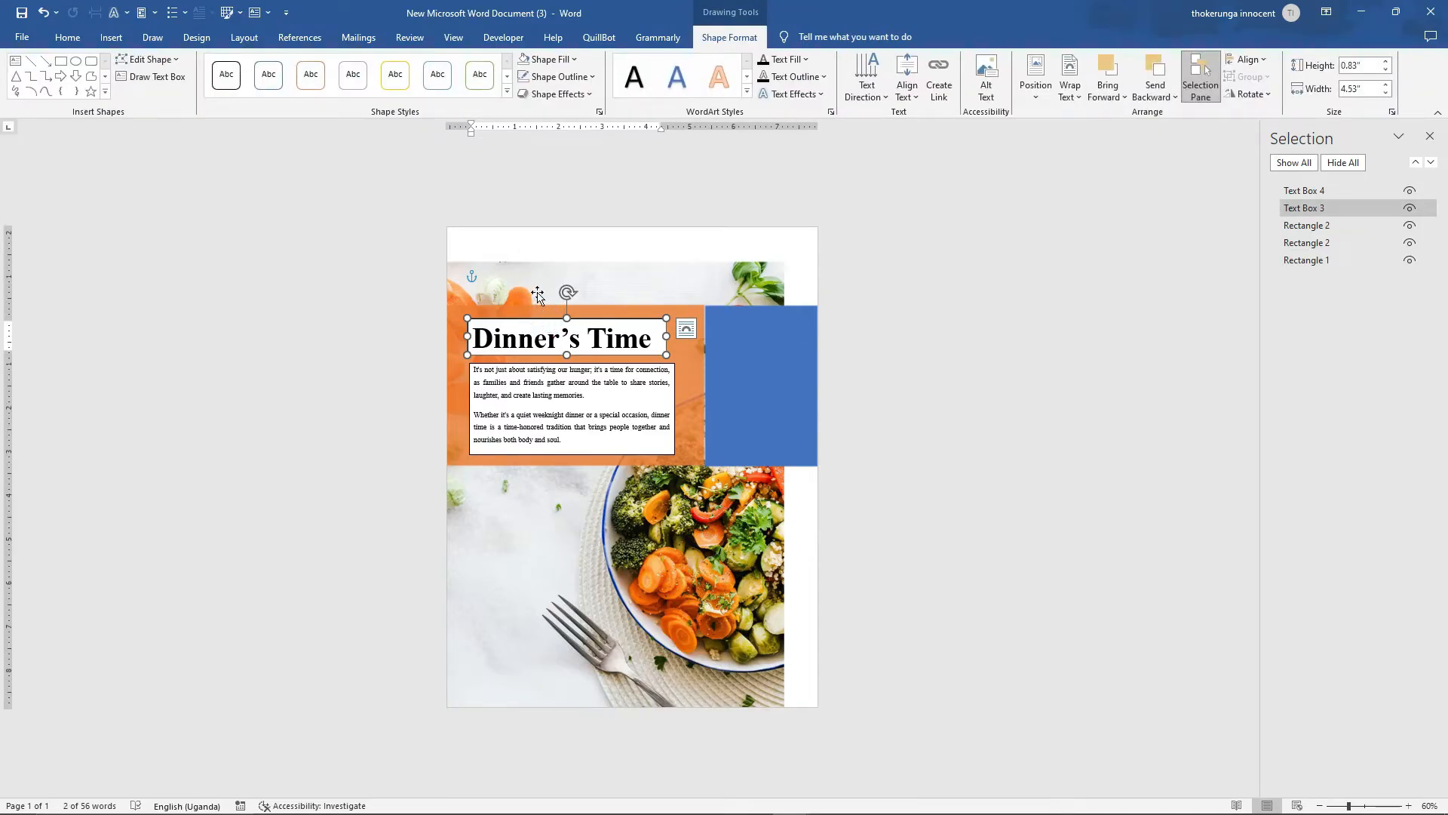
left_click(565, 60)
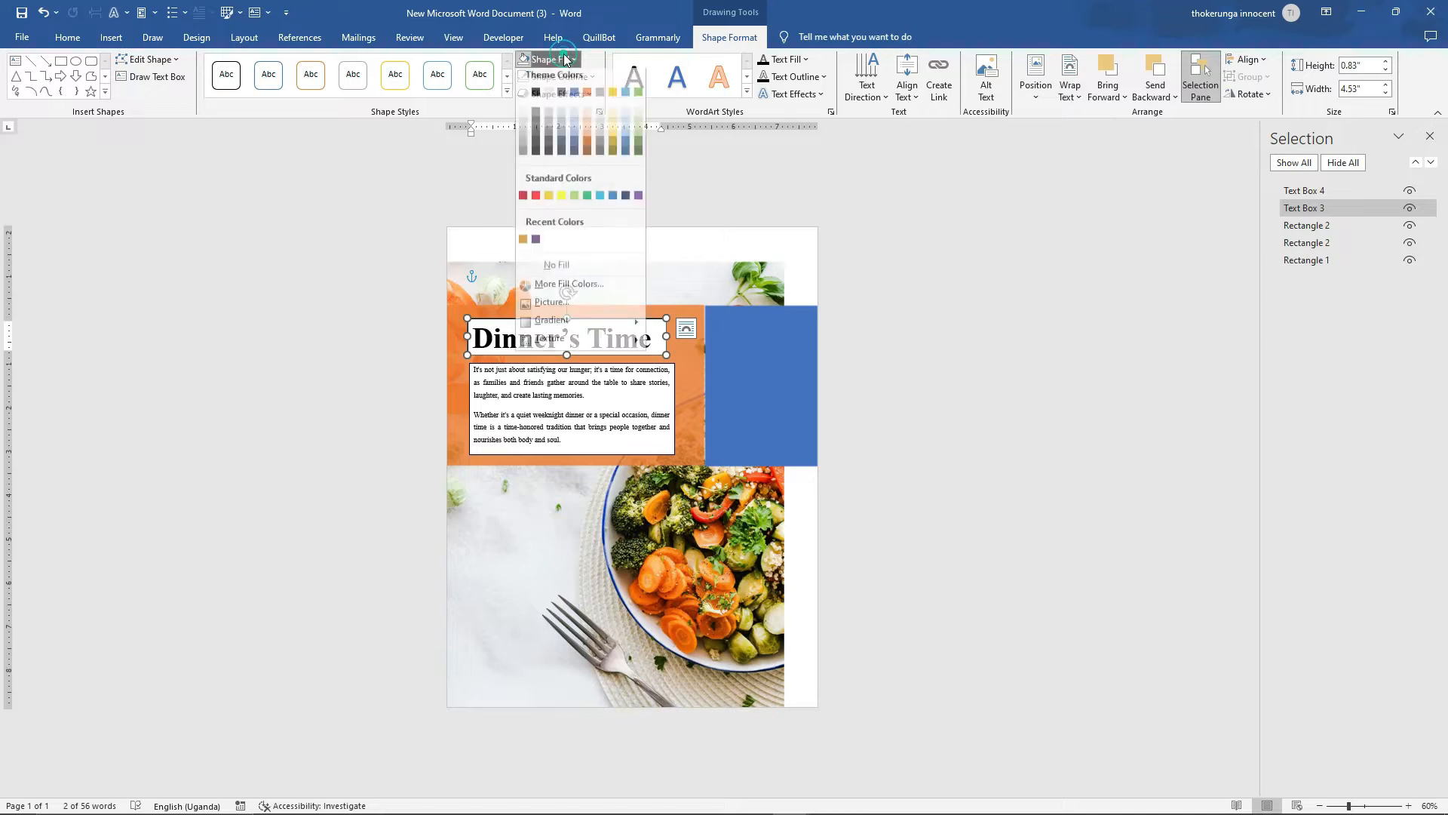
left_click(559, 270)
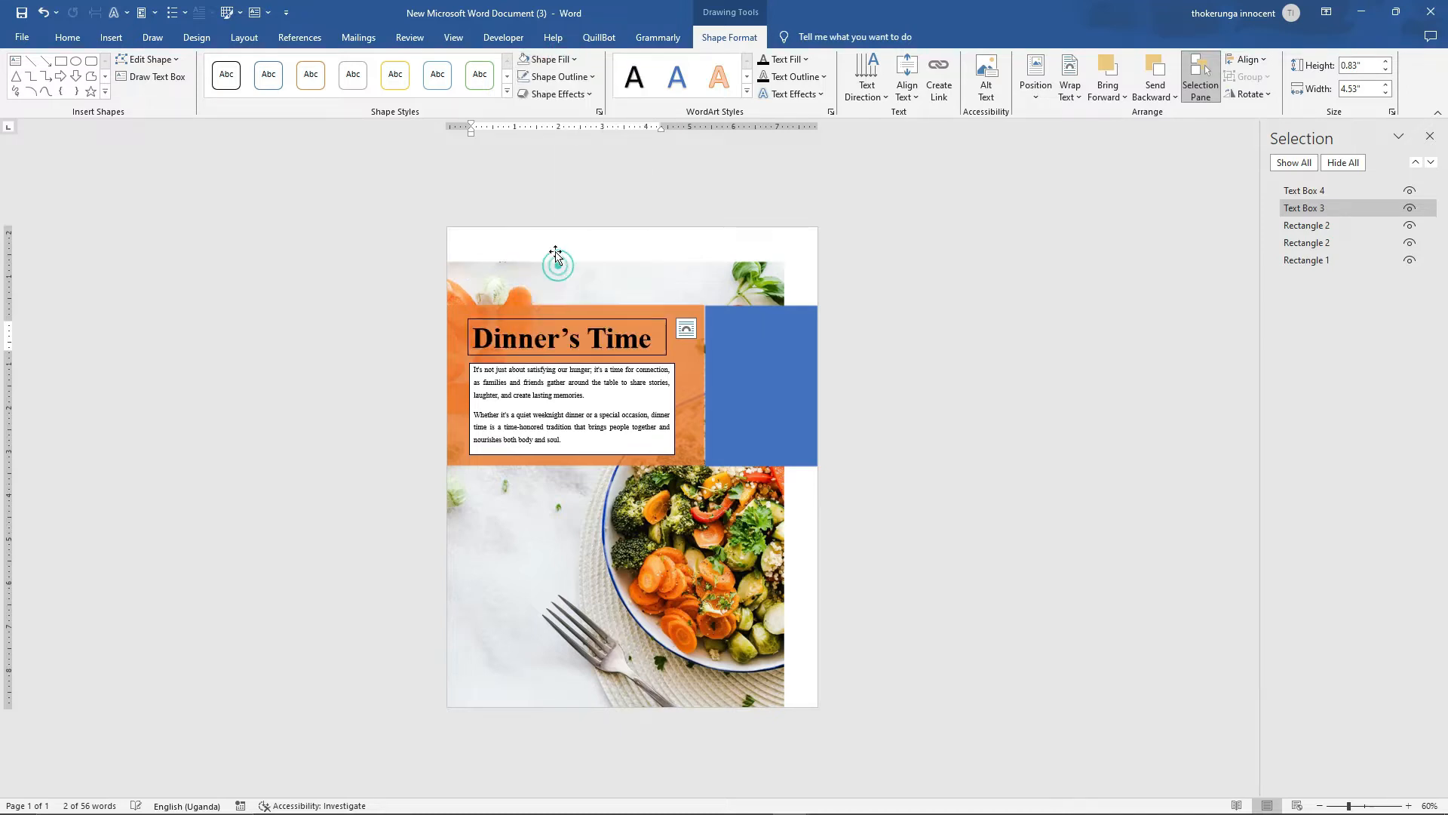
left_click(588, 77)
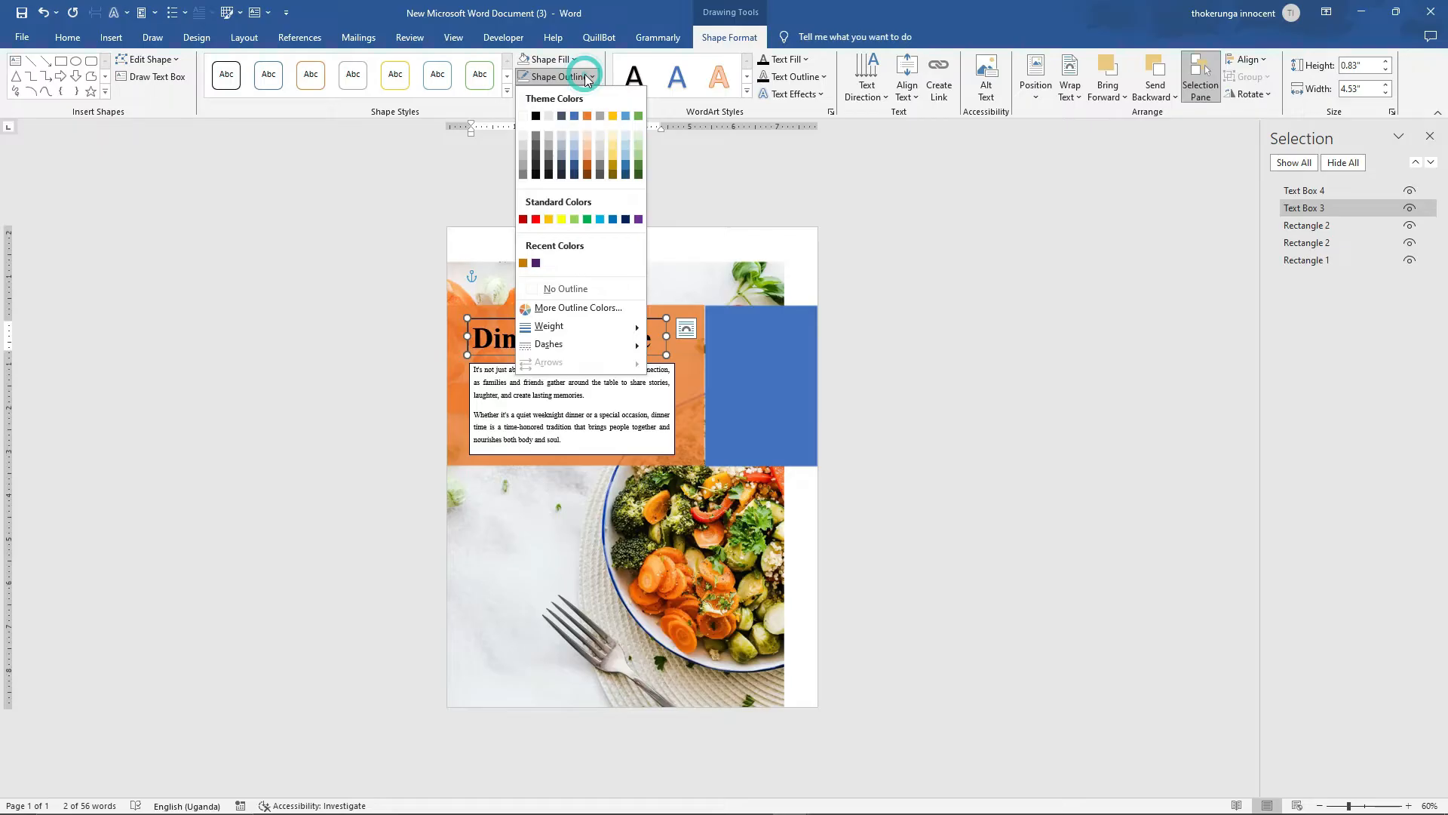
left_click(559, 285)
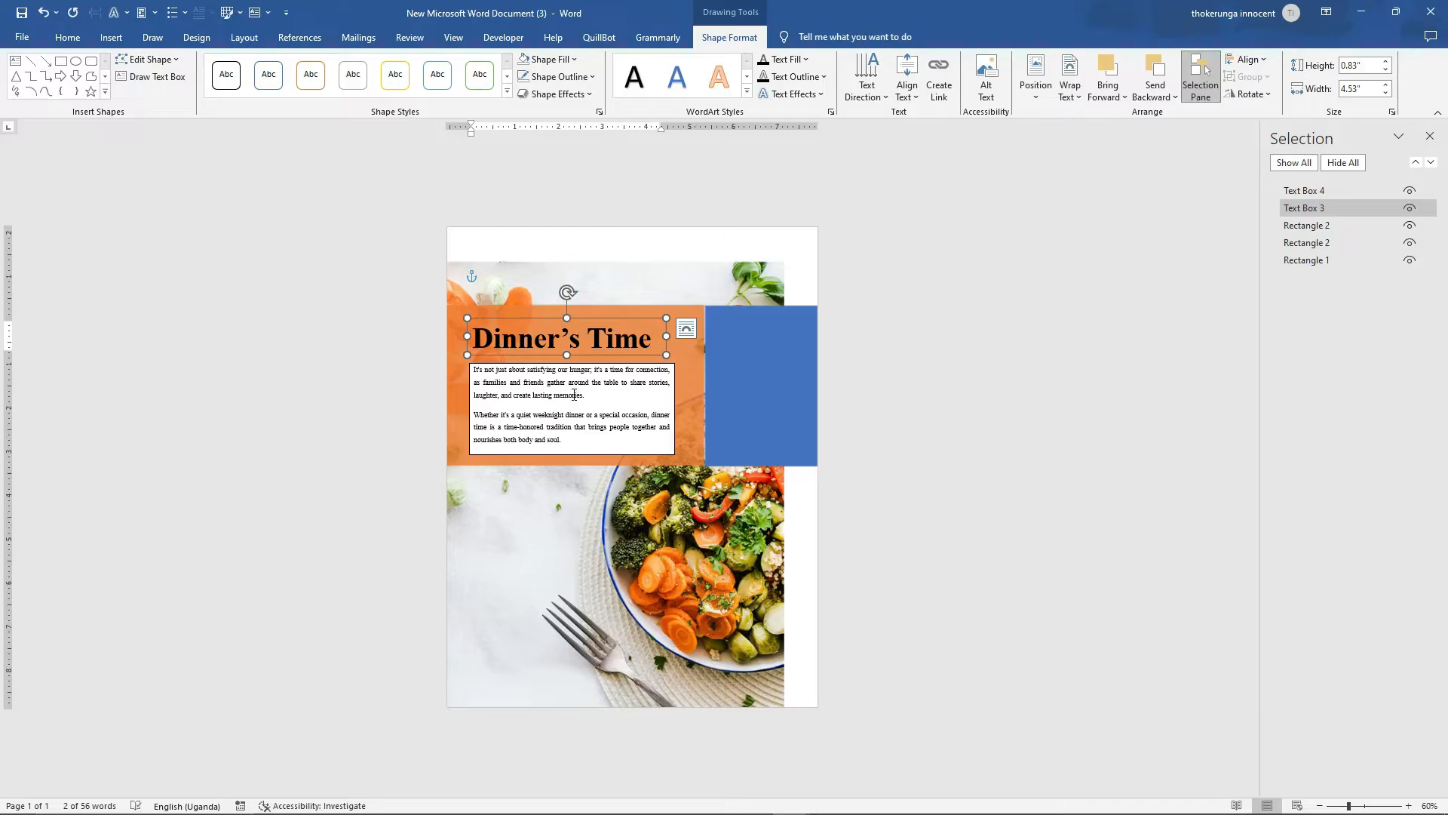
Remove the outline and fill from the paragraph text box and deselect it
left_click(558, 364)
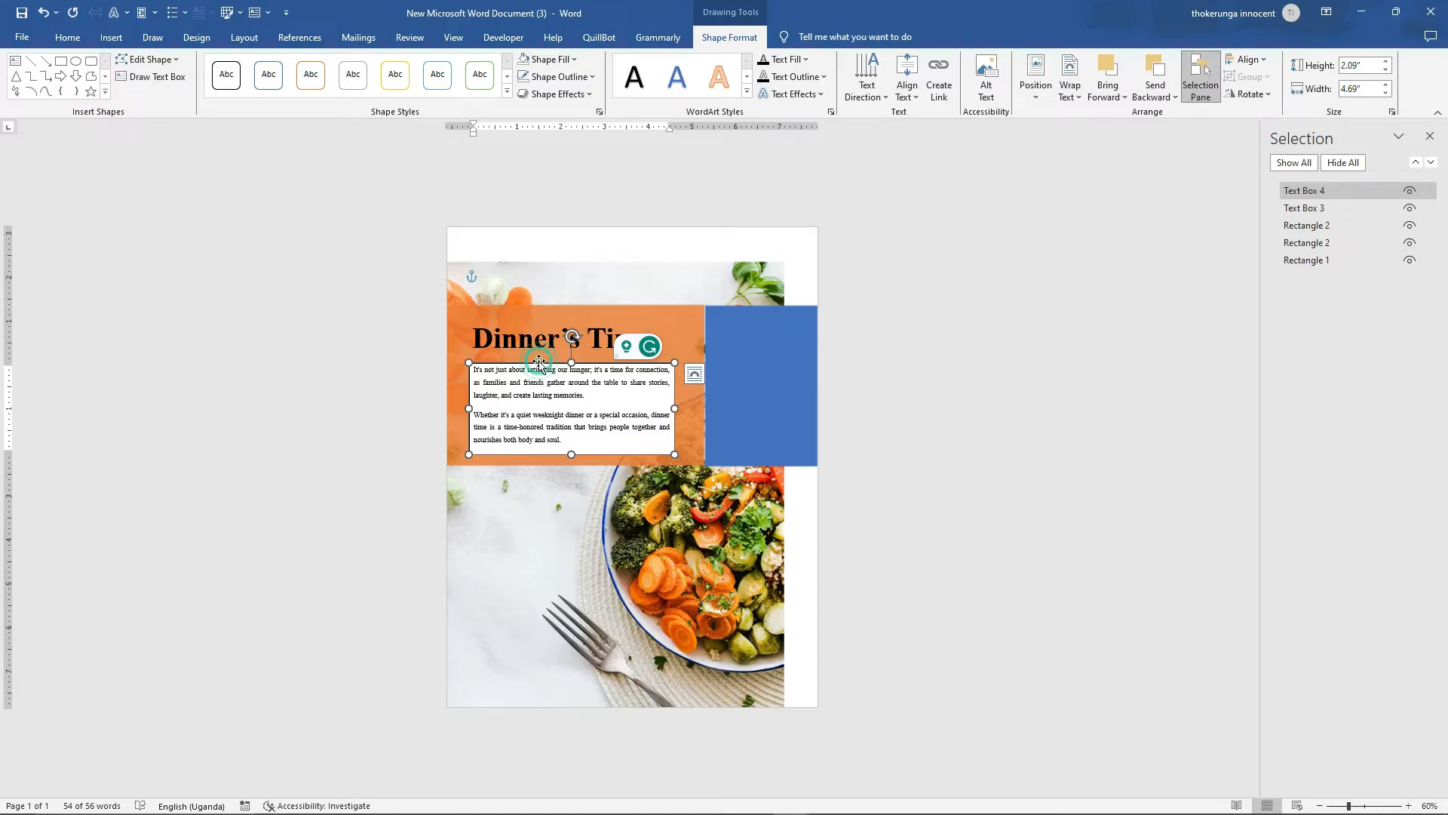
left_click(561, 76)
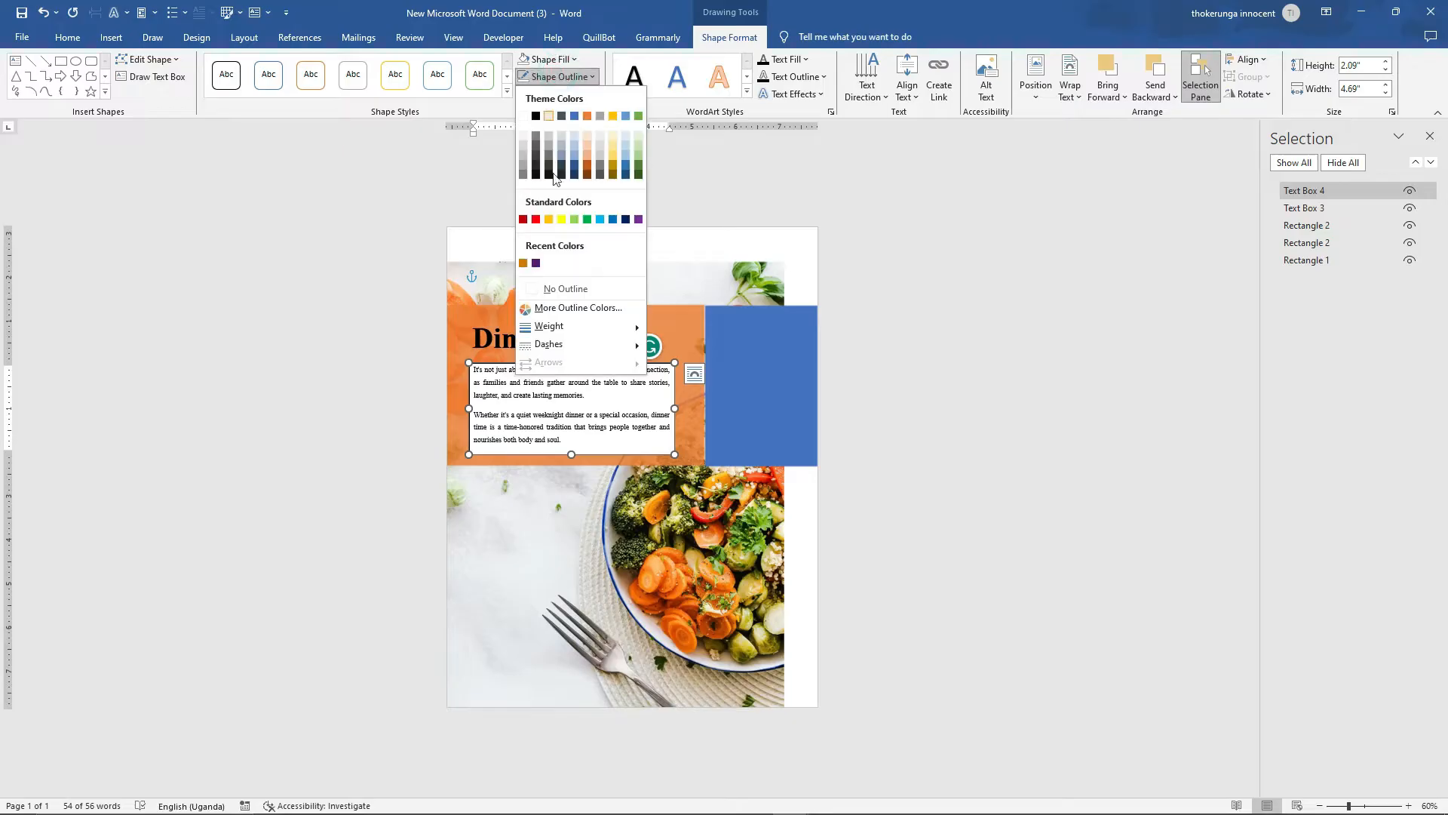
left_click(555, 285)
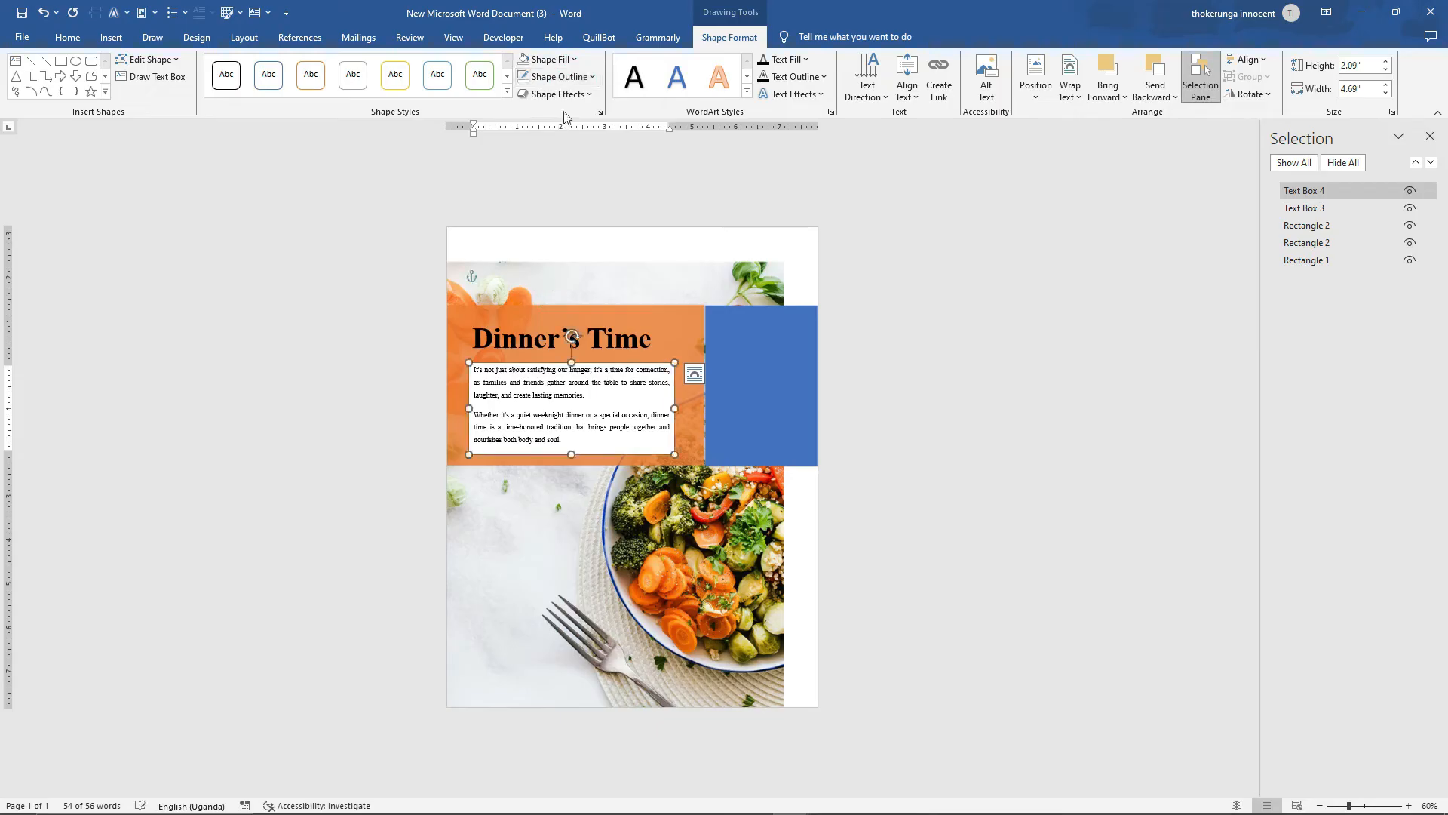
left_click(546, 58)
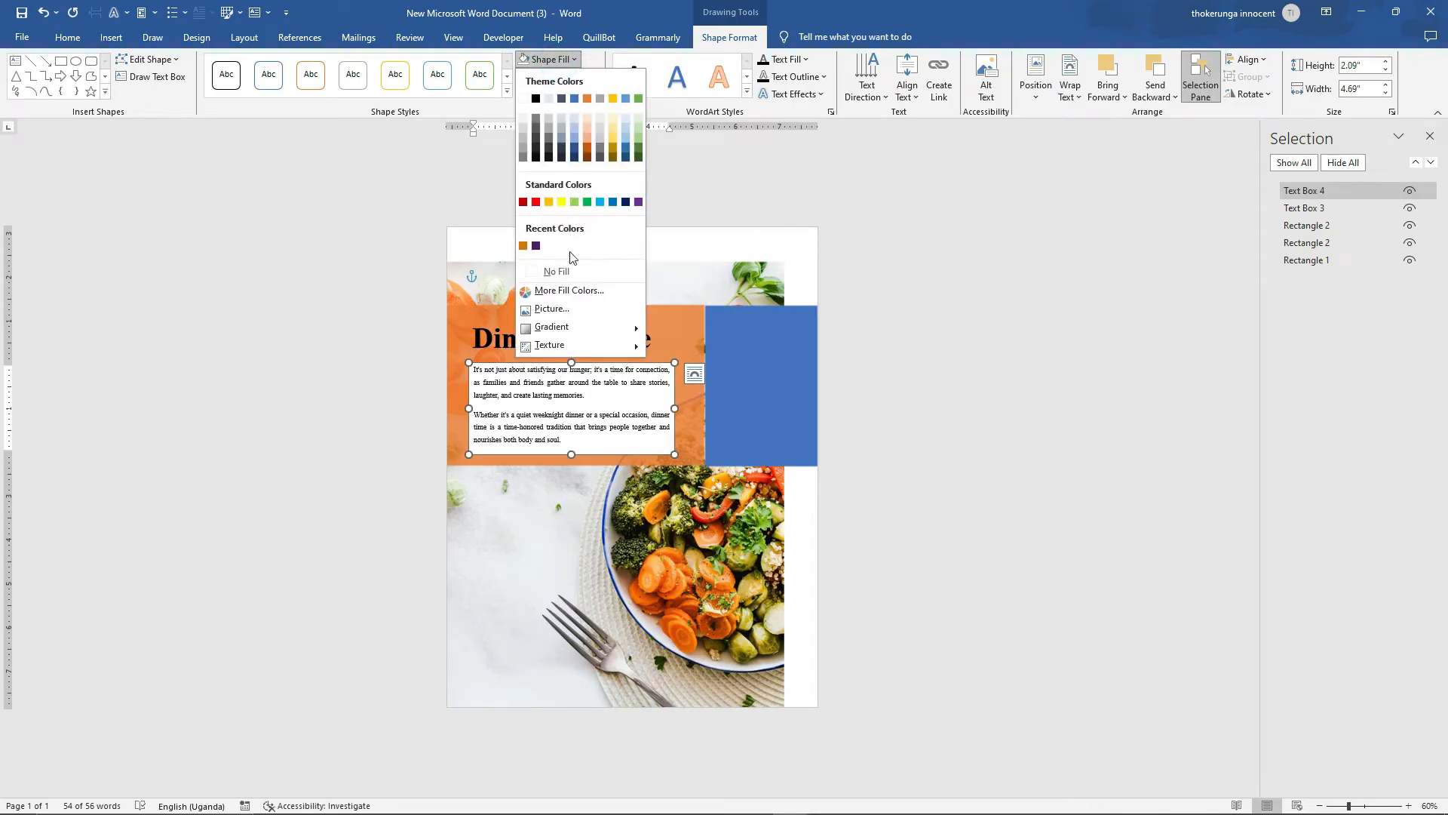
left_click(567, 270)
left_click(885, 353)
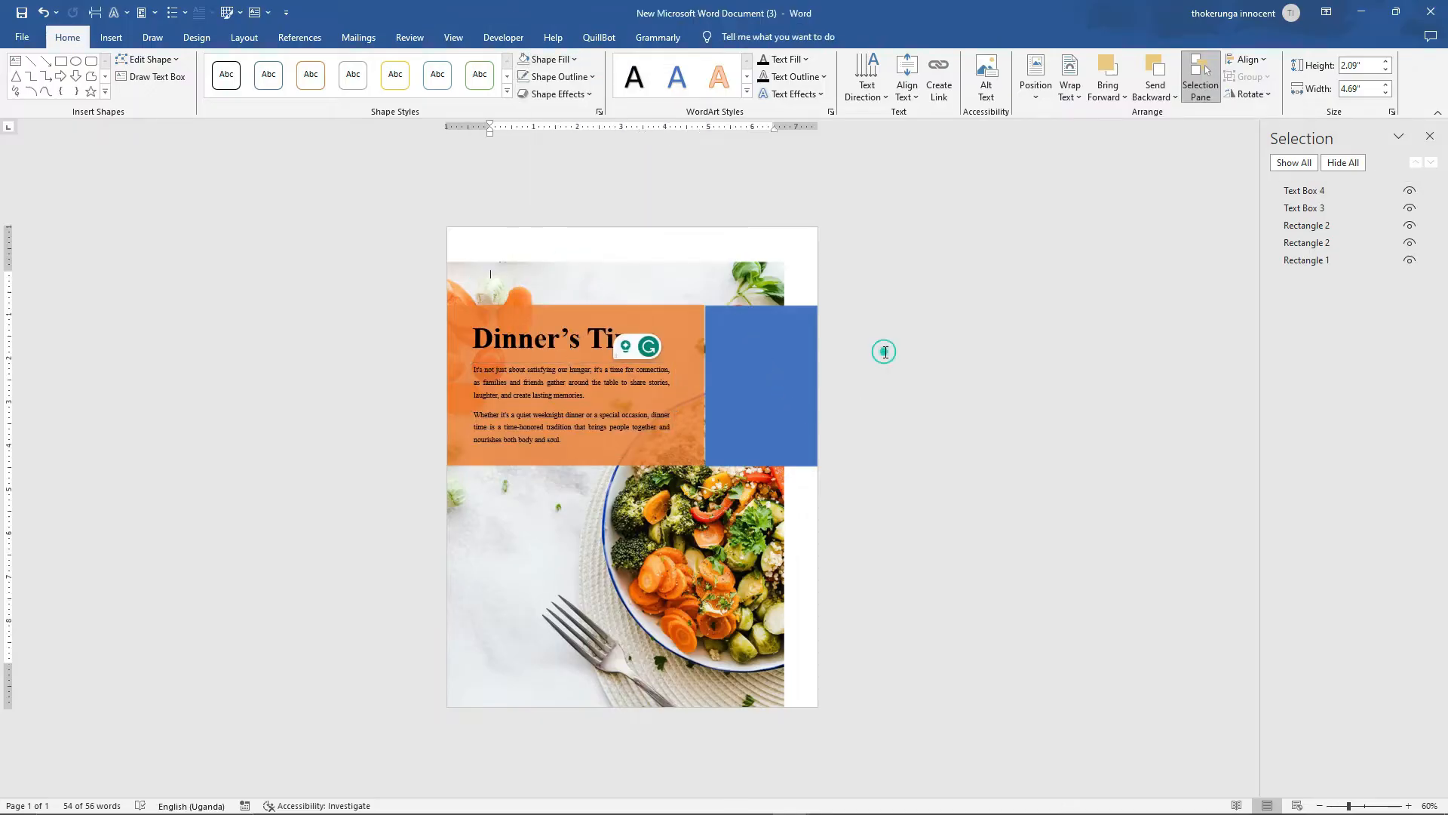
Enlarge the introductory paragraphs to 14 pt, extend their text box downward to fit, and move it up closer to the heading
left_click(544, 410)
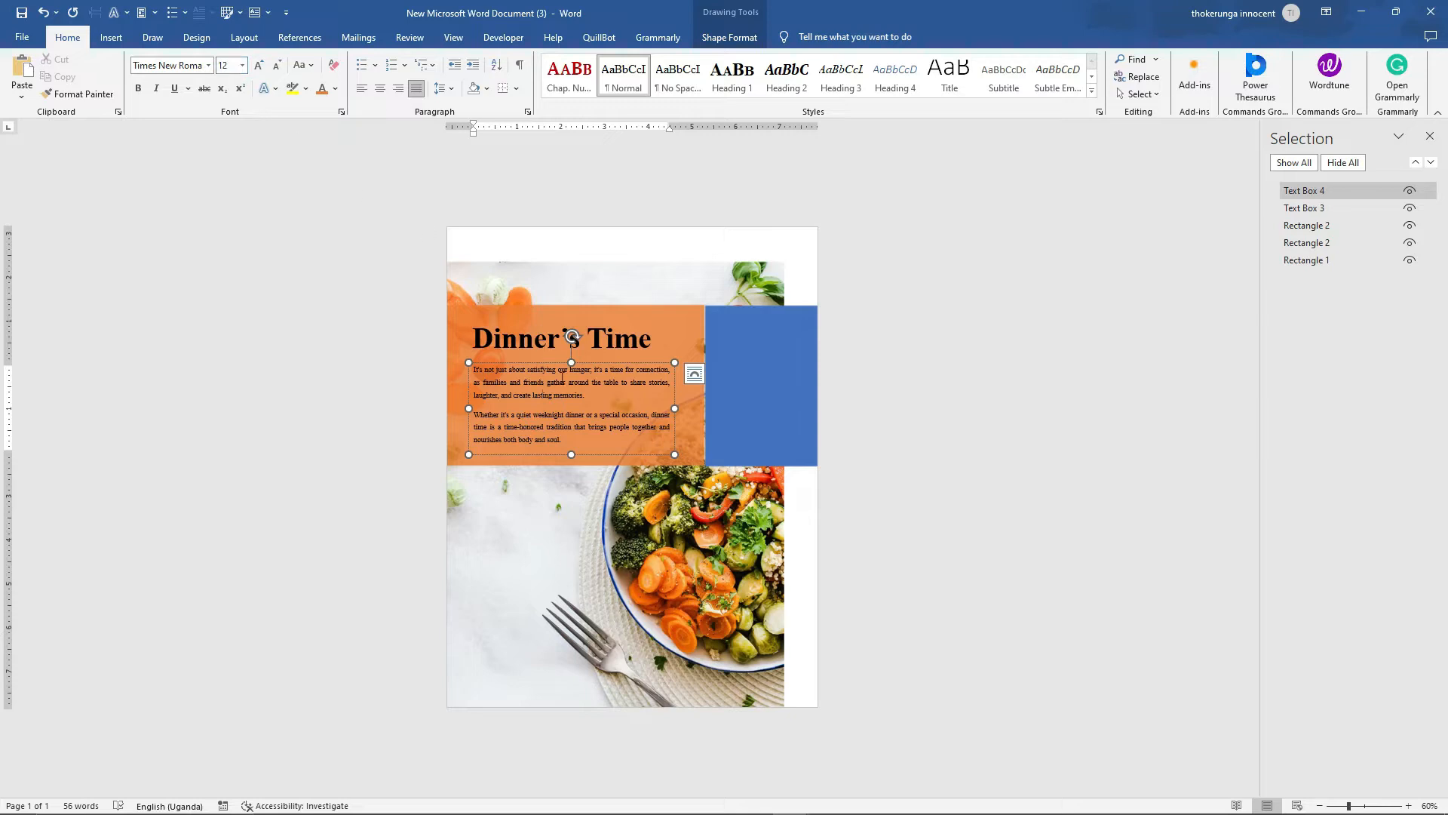
left_click_drag(573, 441, 472, 370)
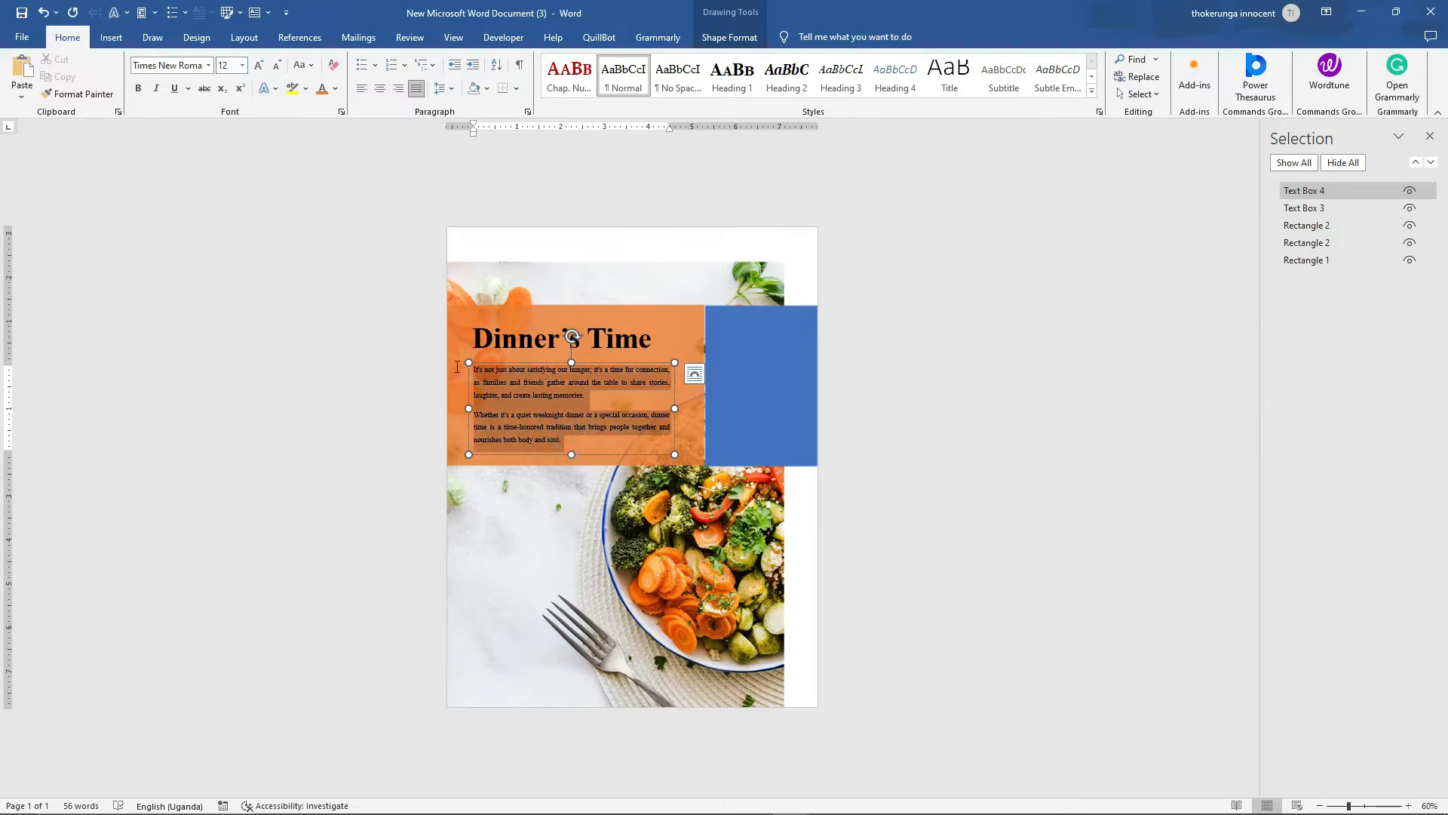
left_click(259, 66)
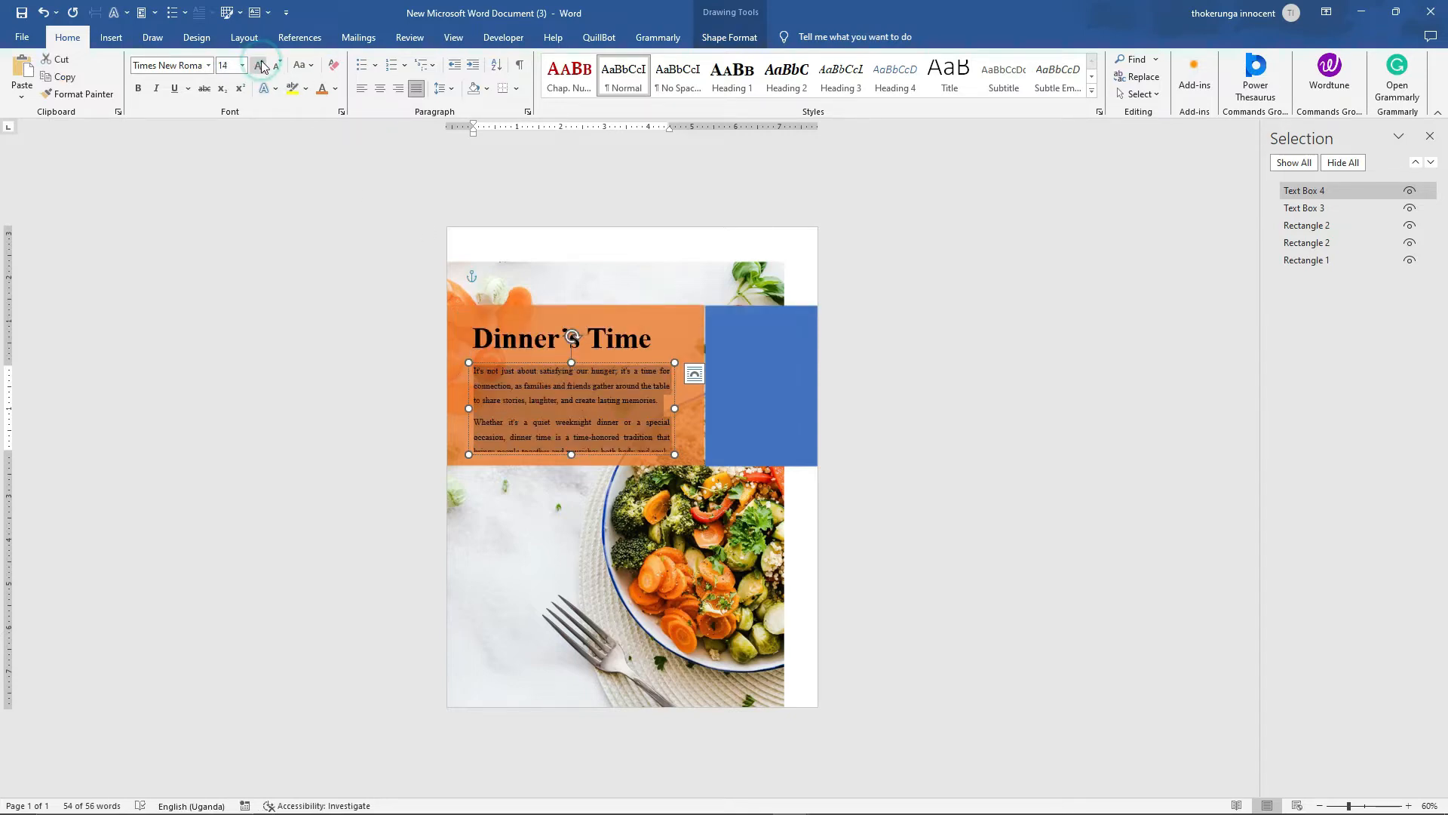
left_click_drag(571, 452, 571, 464)
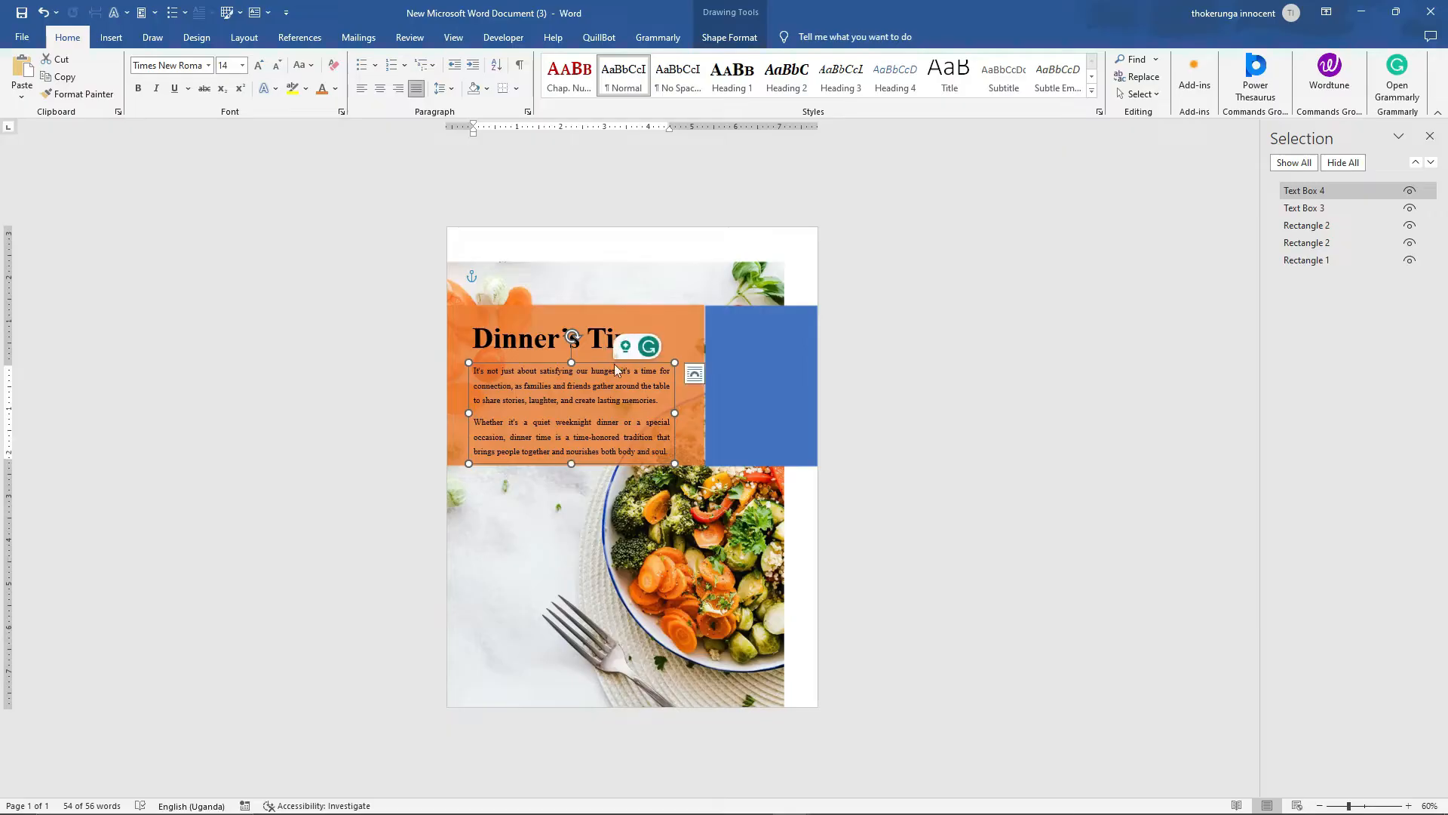
left_click_drag(600, 362, 600, 354)
left_click(897, 412)
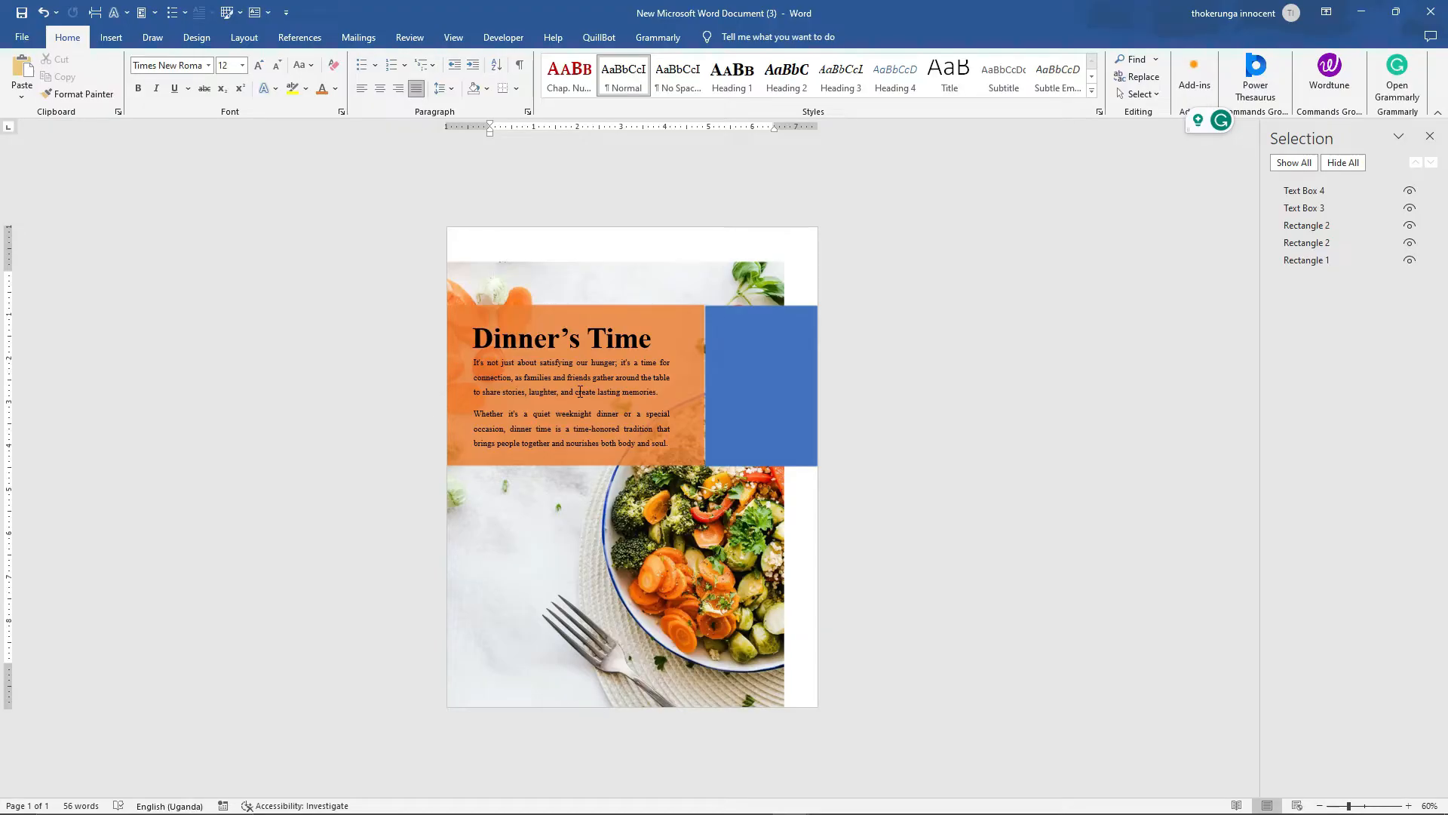
left_click(562, 376)
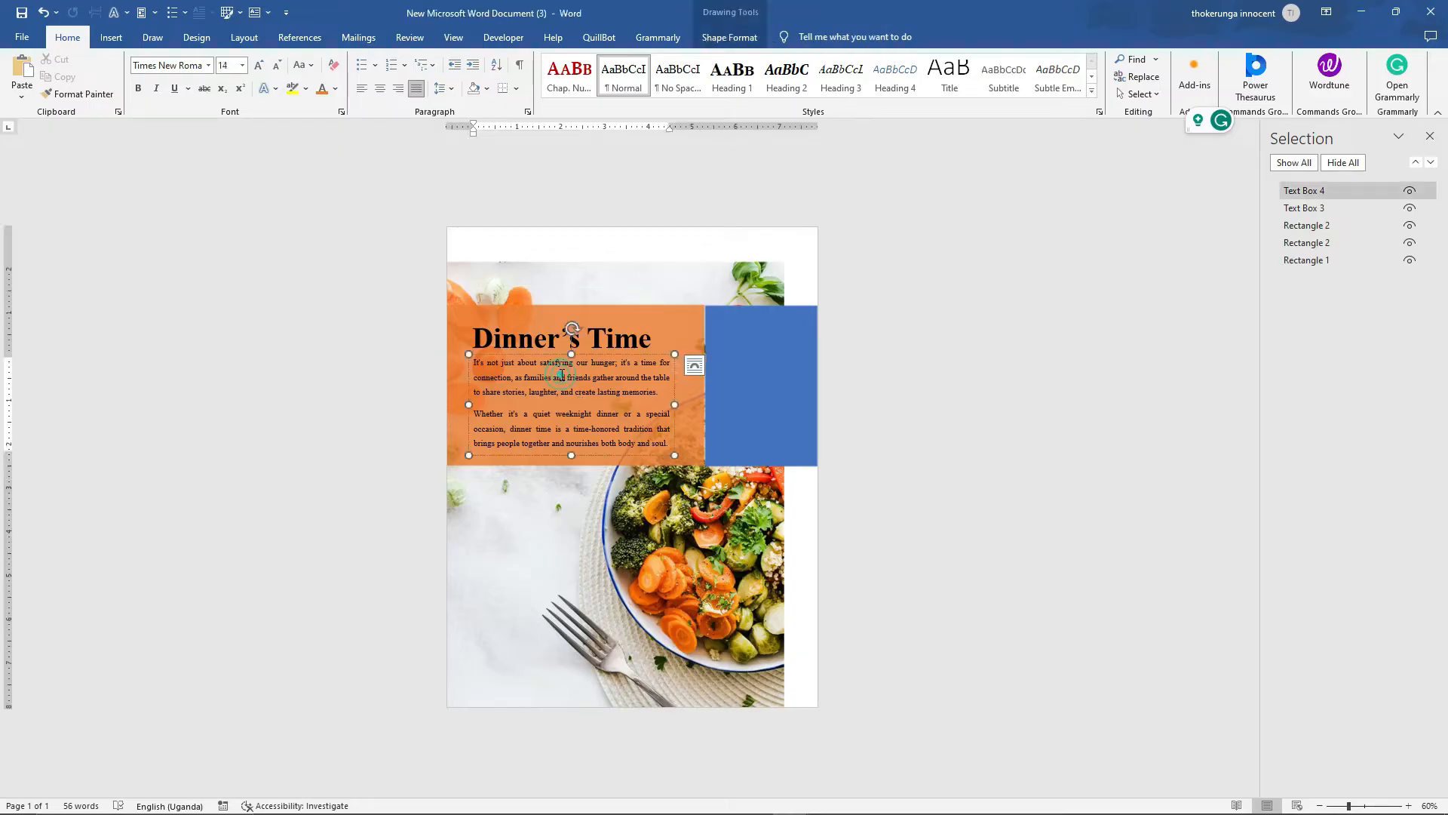
left_click(608, 340)
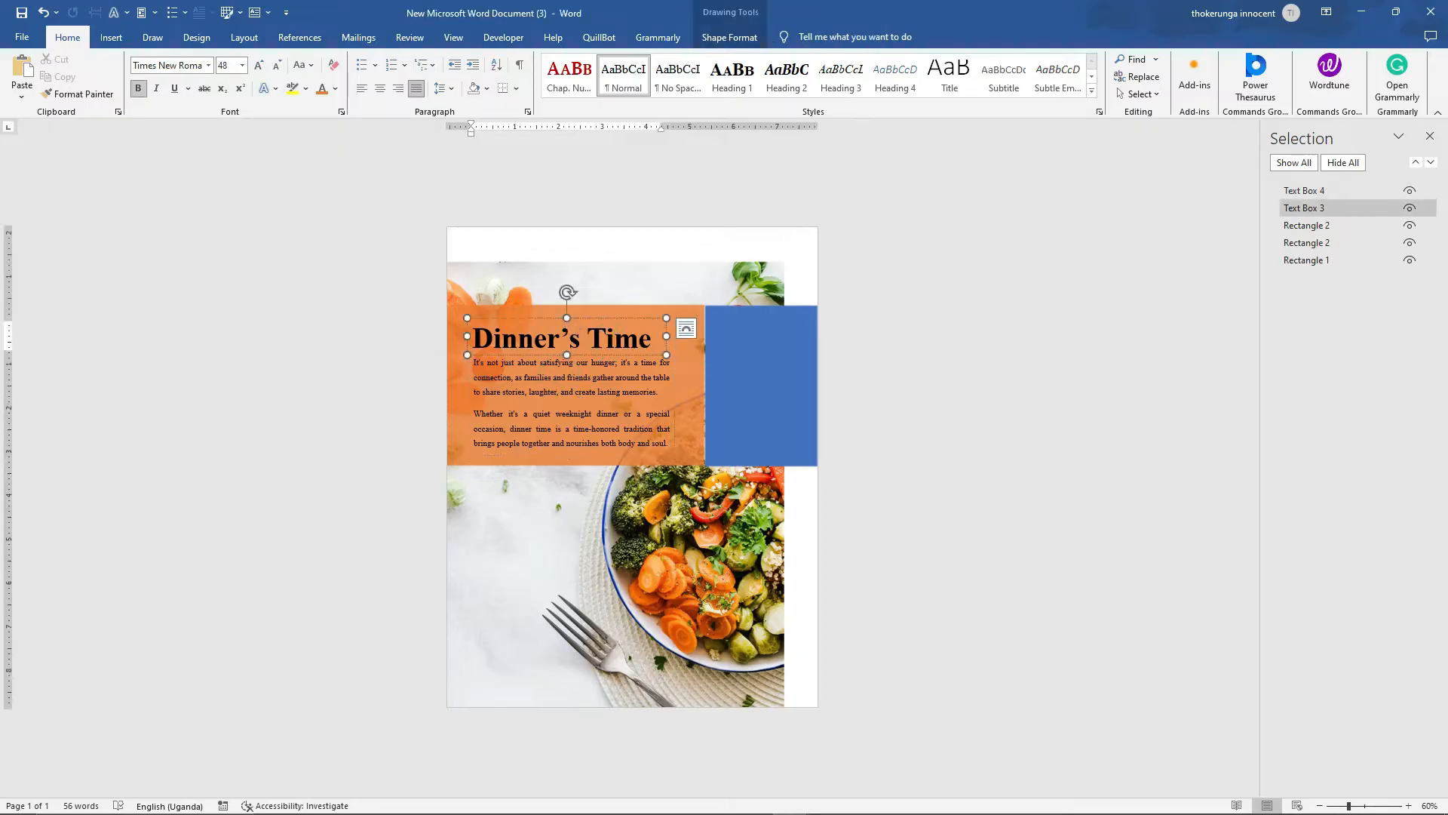
left_click(637, 311)
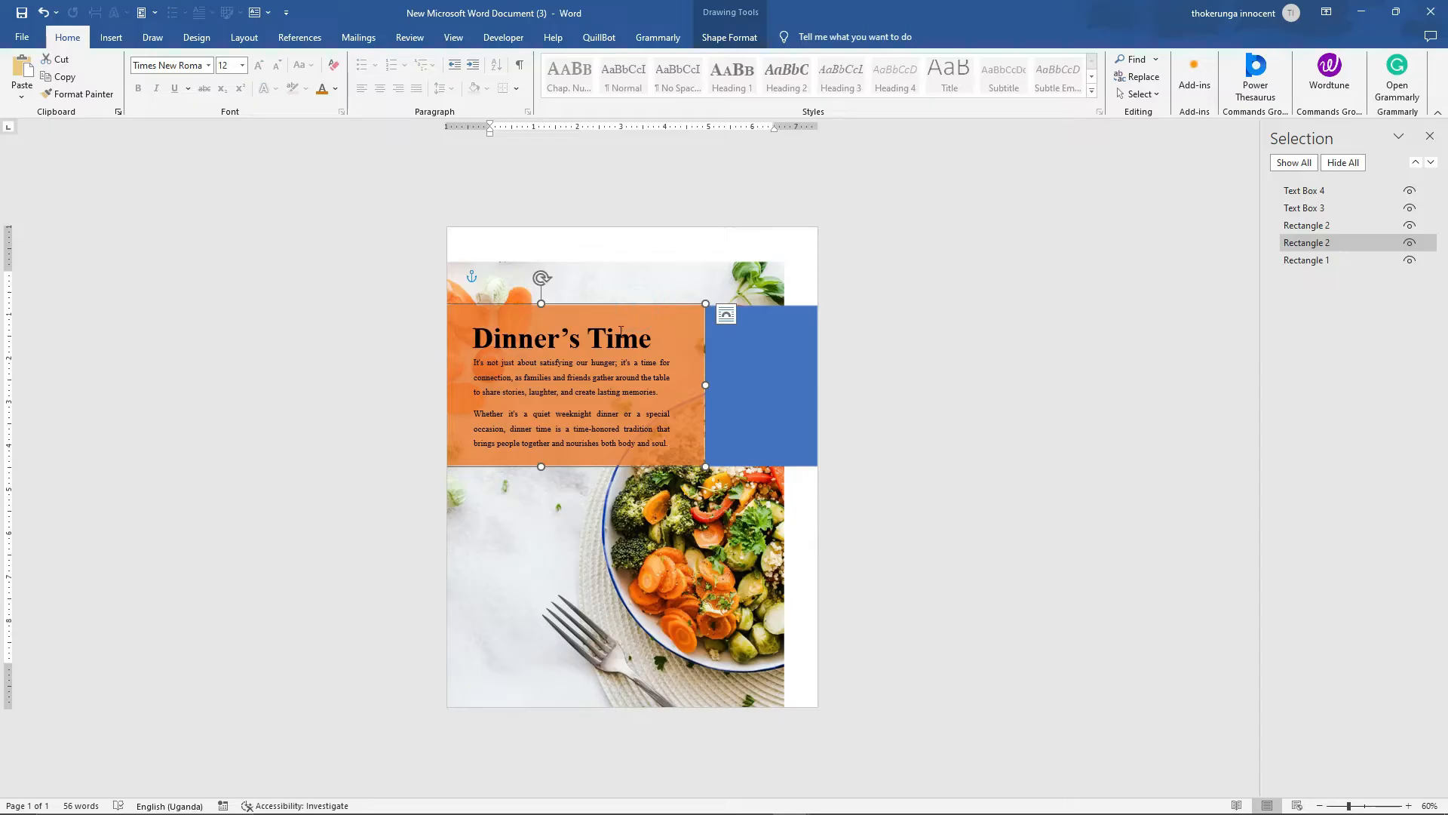
left_click(620, 332)
left_click(611, 368)
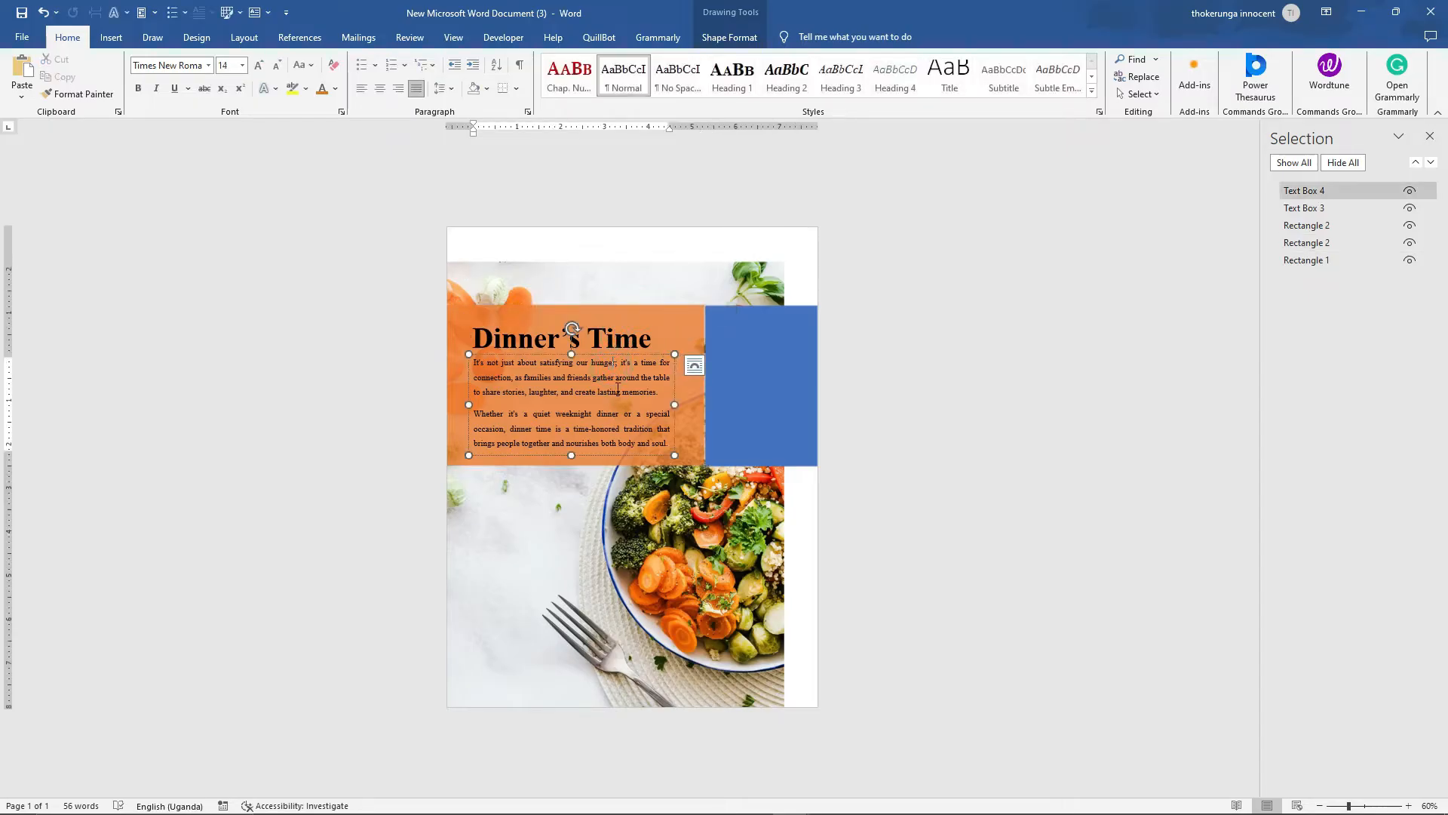
left_click(619, 310)
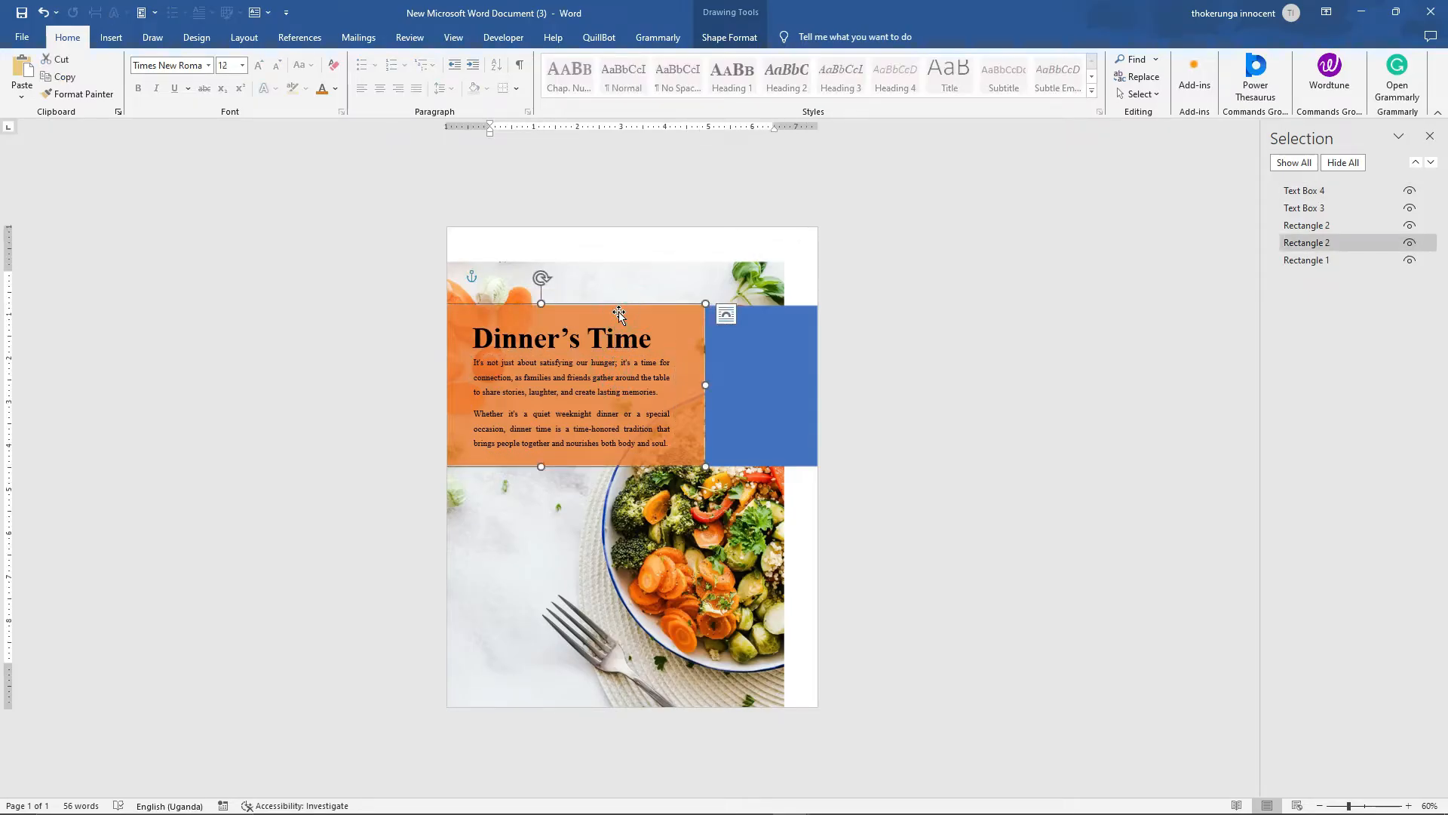
Group the paragraph text box, the "Dinner's Time" heading box and the orange rectangle, and nudge the group slightly
left_click(610, 385)
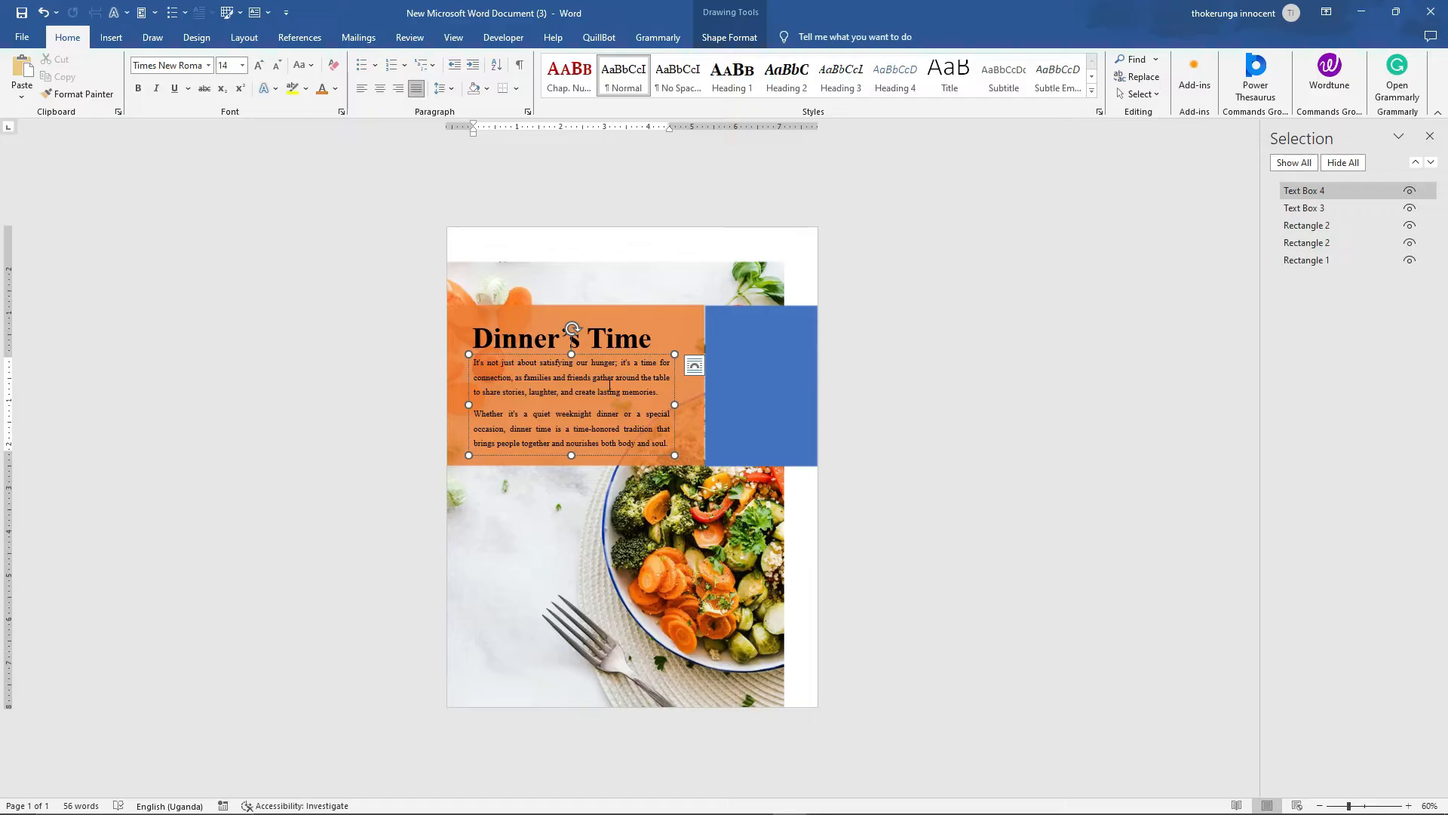
left_click(618, 337, "shift")
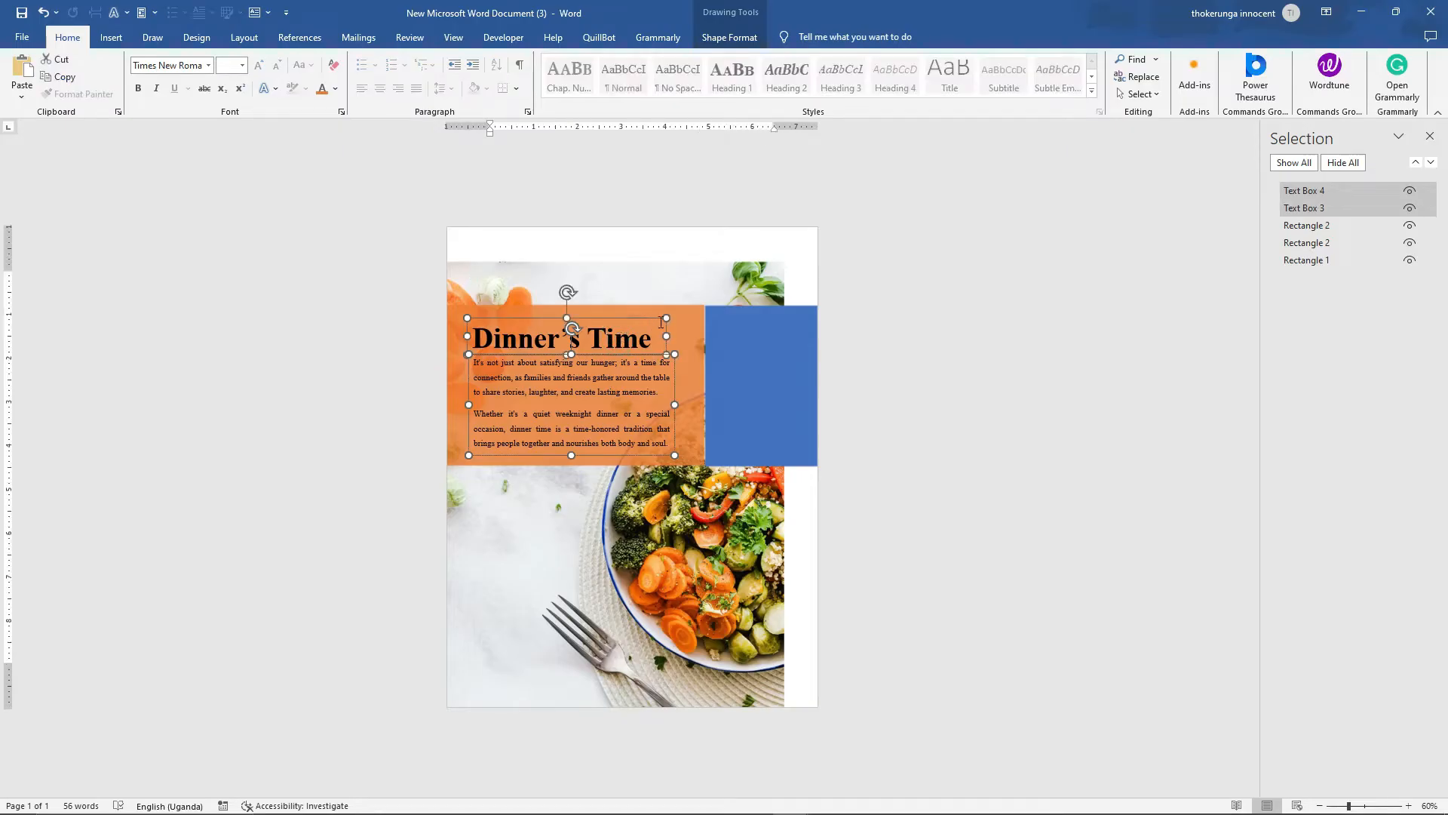
left_click(685, 306, "shift")
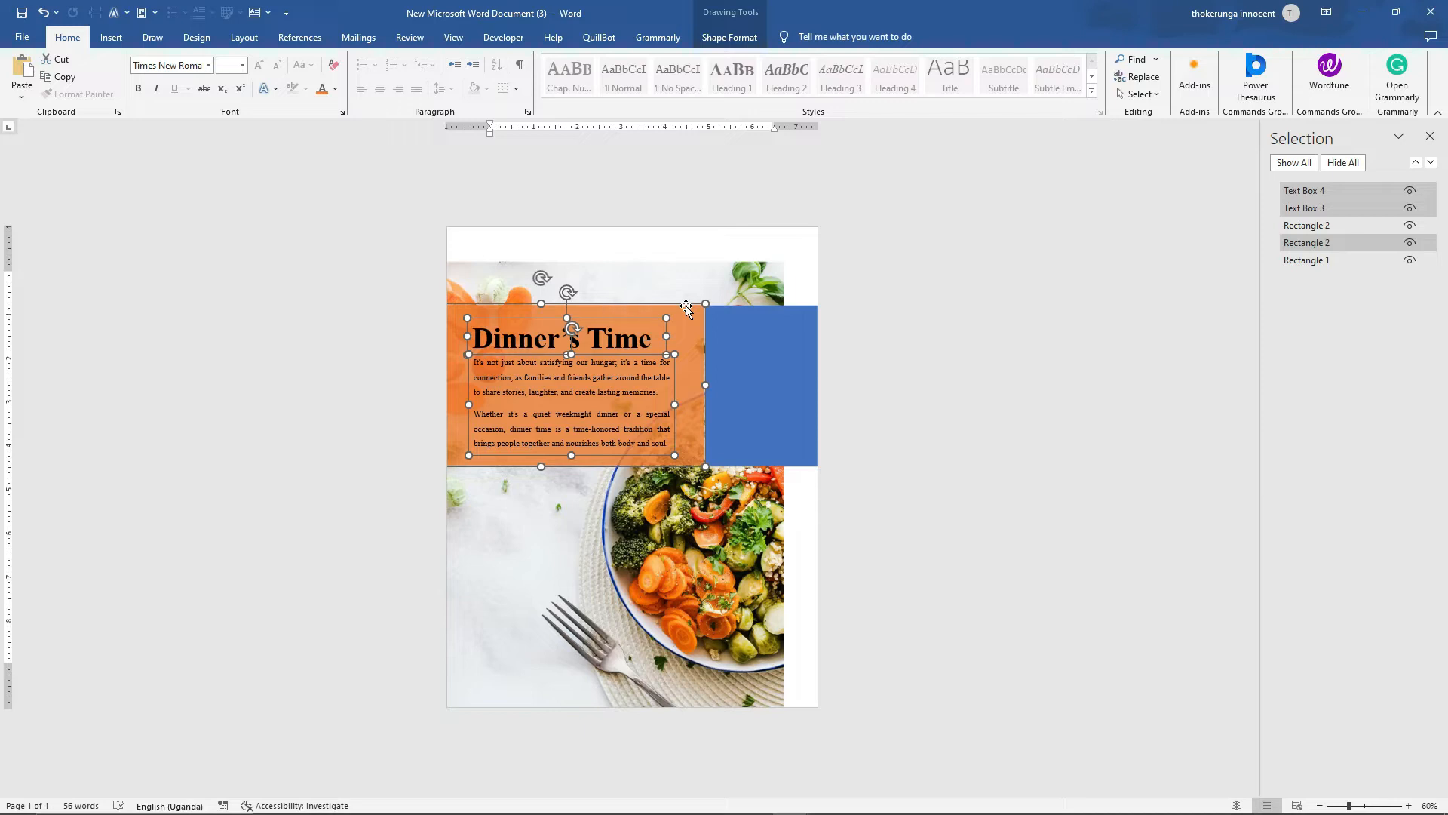
left_click(723, 43)
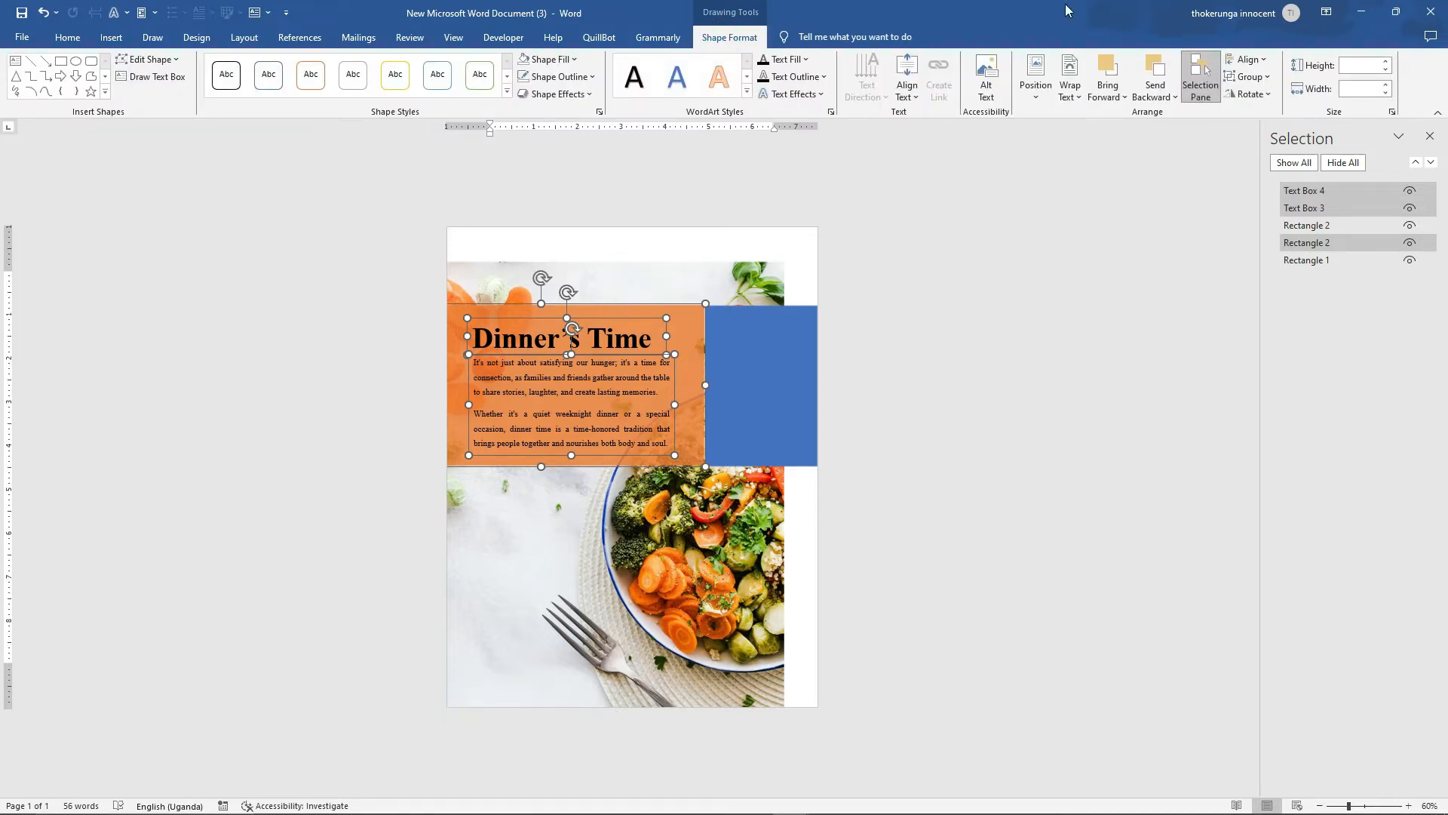
left_click(1264, 78)
left_click(1258, 96)
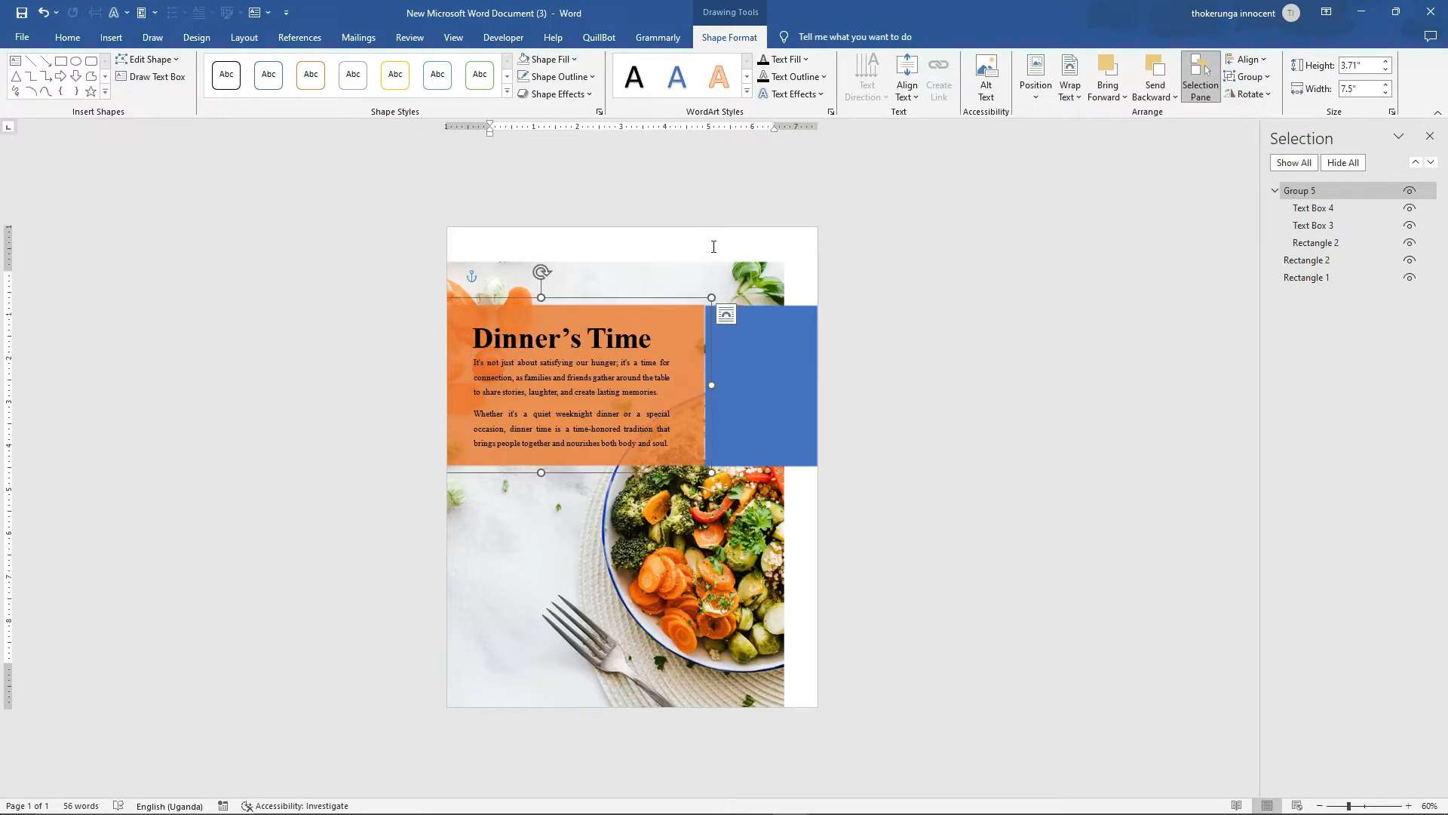
left_click(712, 244)
left_click_drag(587, 310, 622, 303)
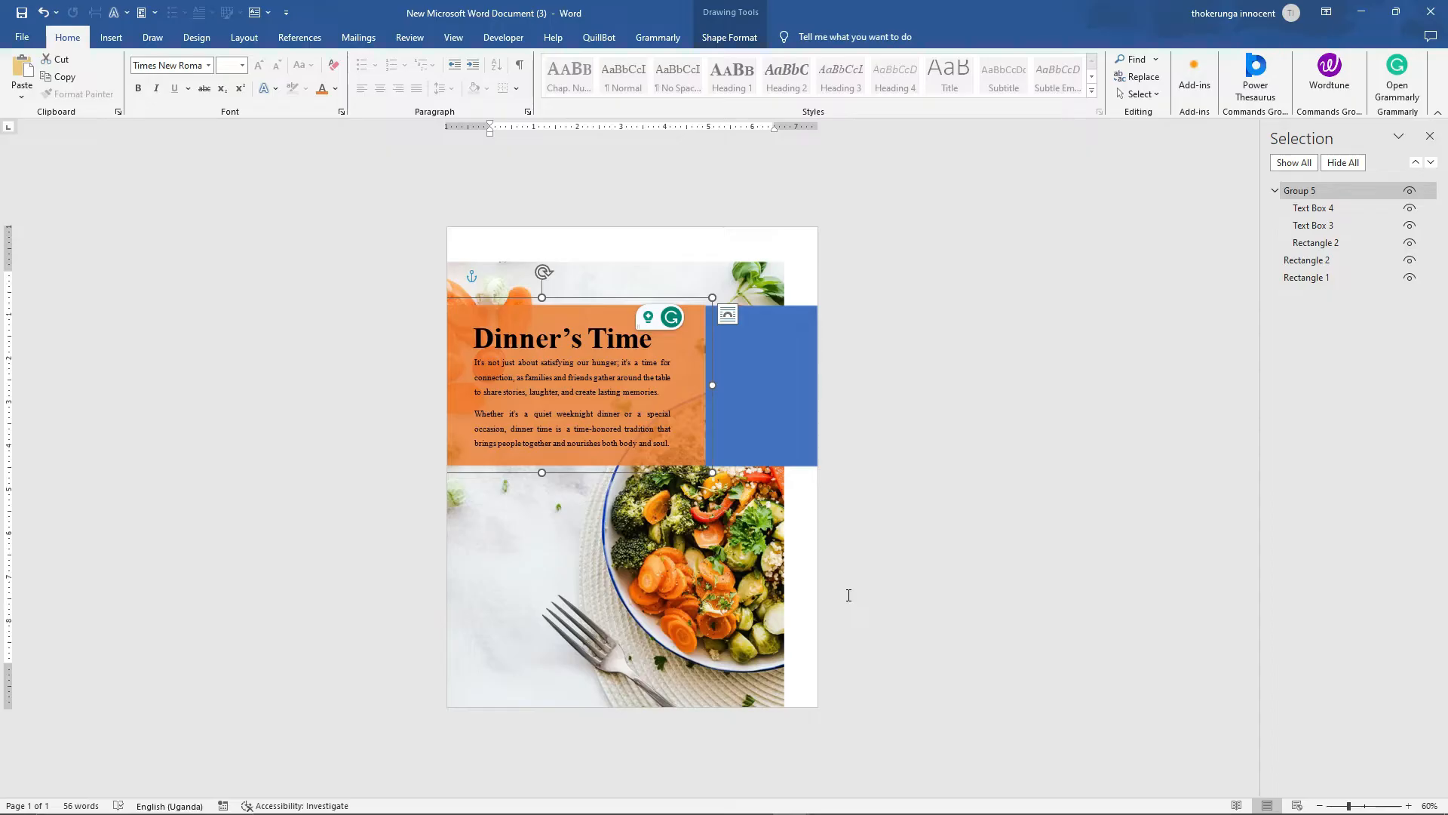
Fill the blue rectangle beside the orange block with food photo 364657 from the Pexels food images folder
left_click(764, 326)
double_click(756, 337)
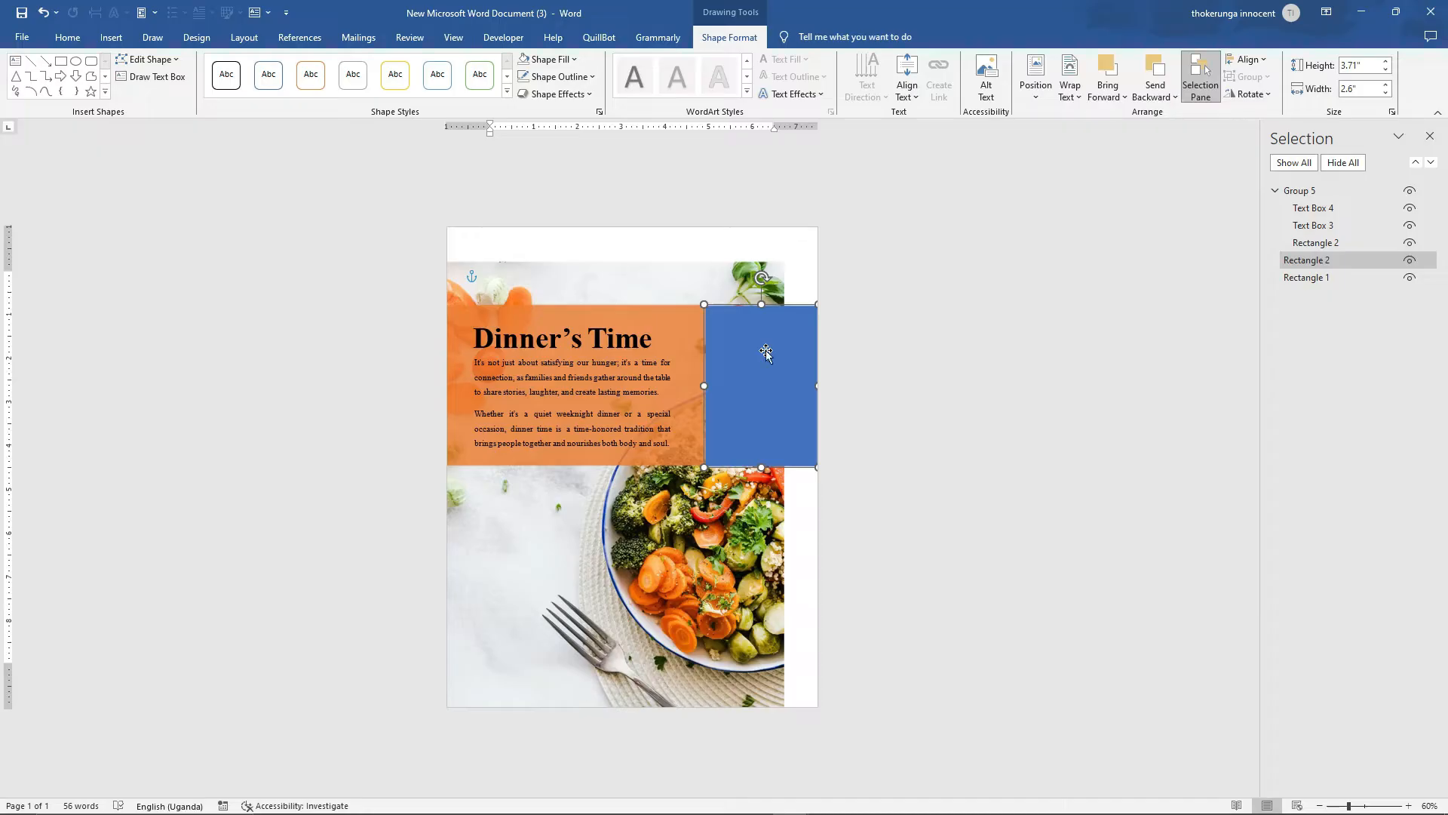
left_click(551, 59)
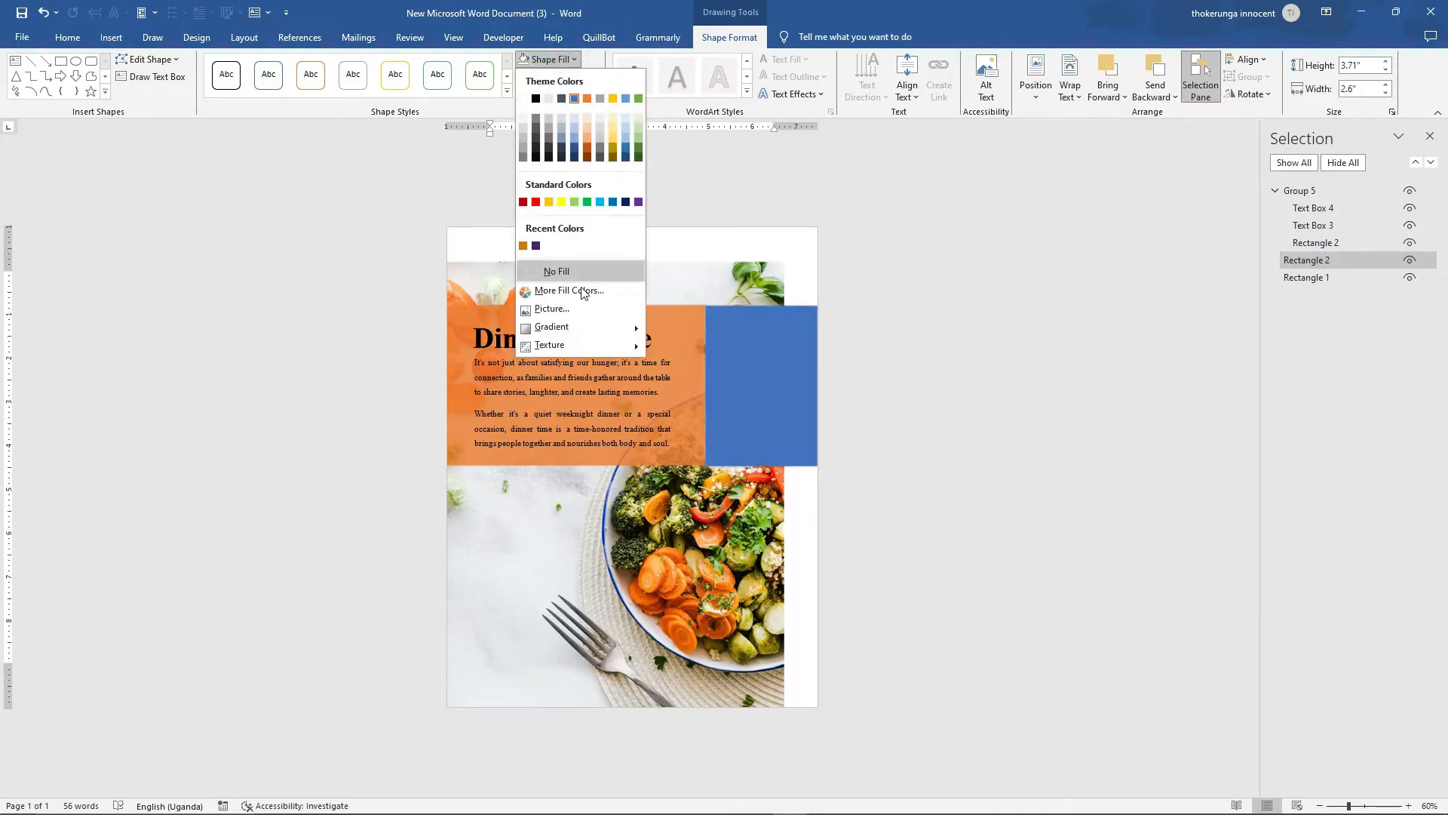
left_click(559, 308)
left_click(633, 362)
scroll(407, 204, "down", 3)
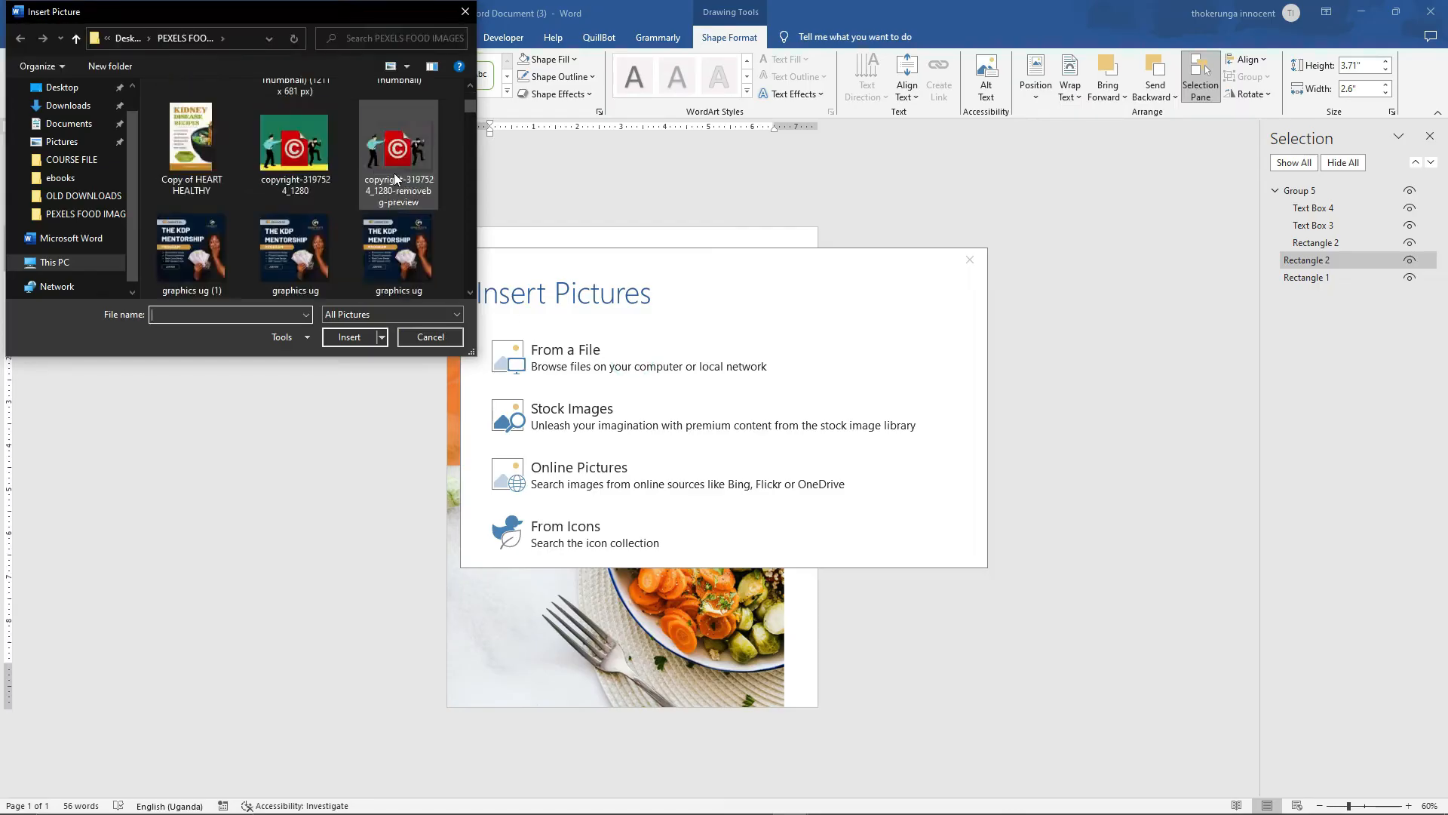
scroll(395, 178, "down", 5)
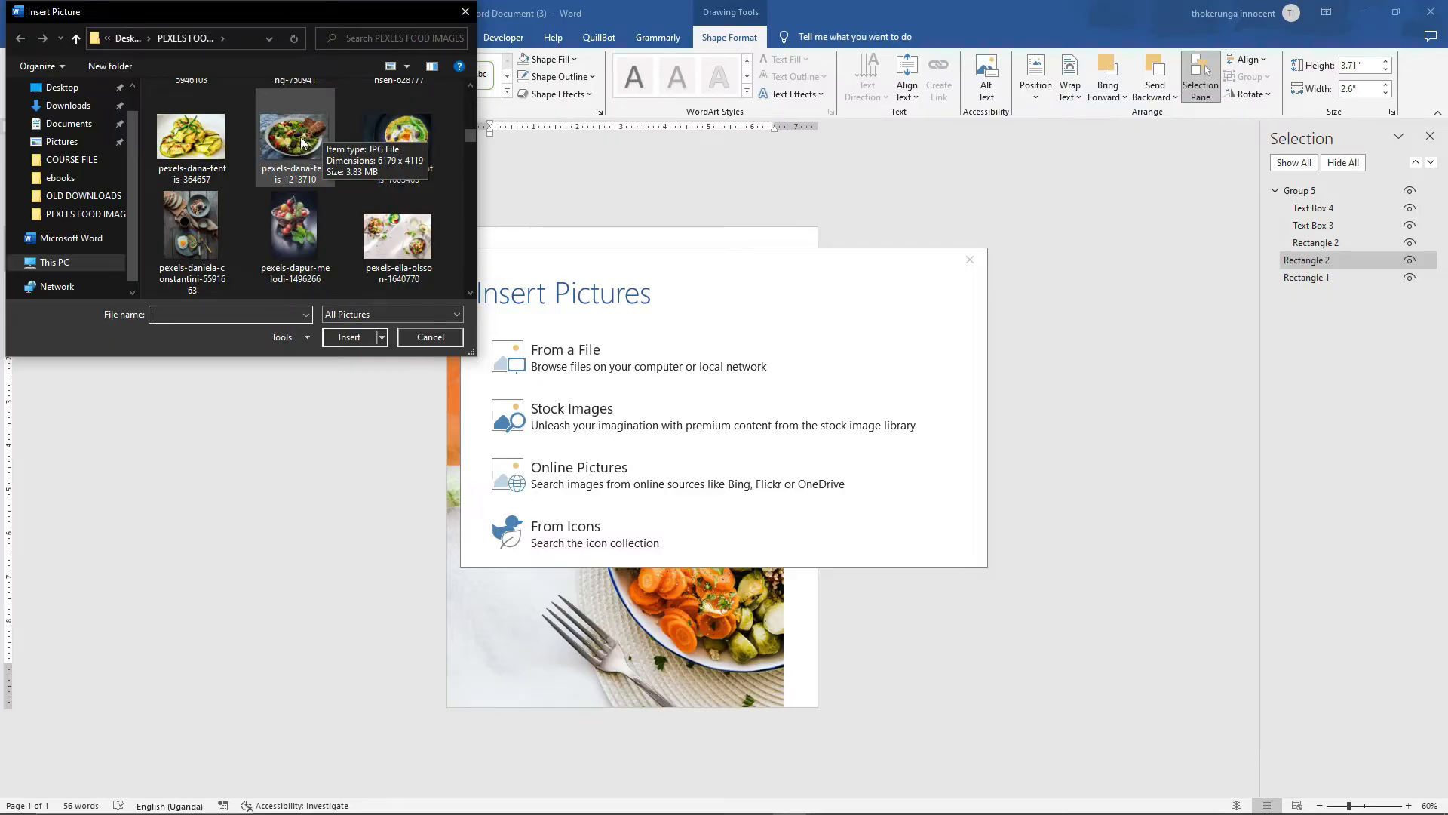
left_click(292, 144)
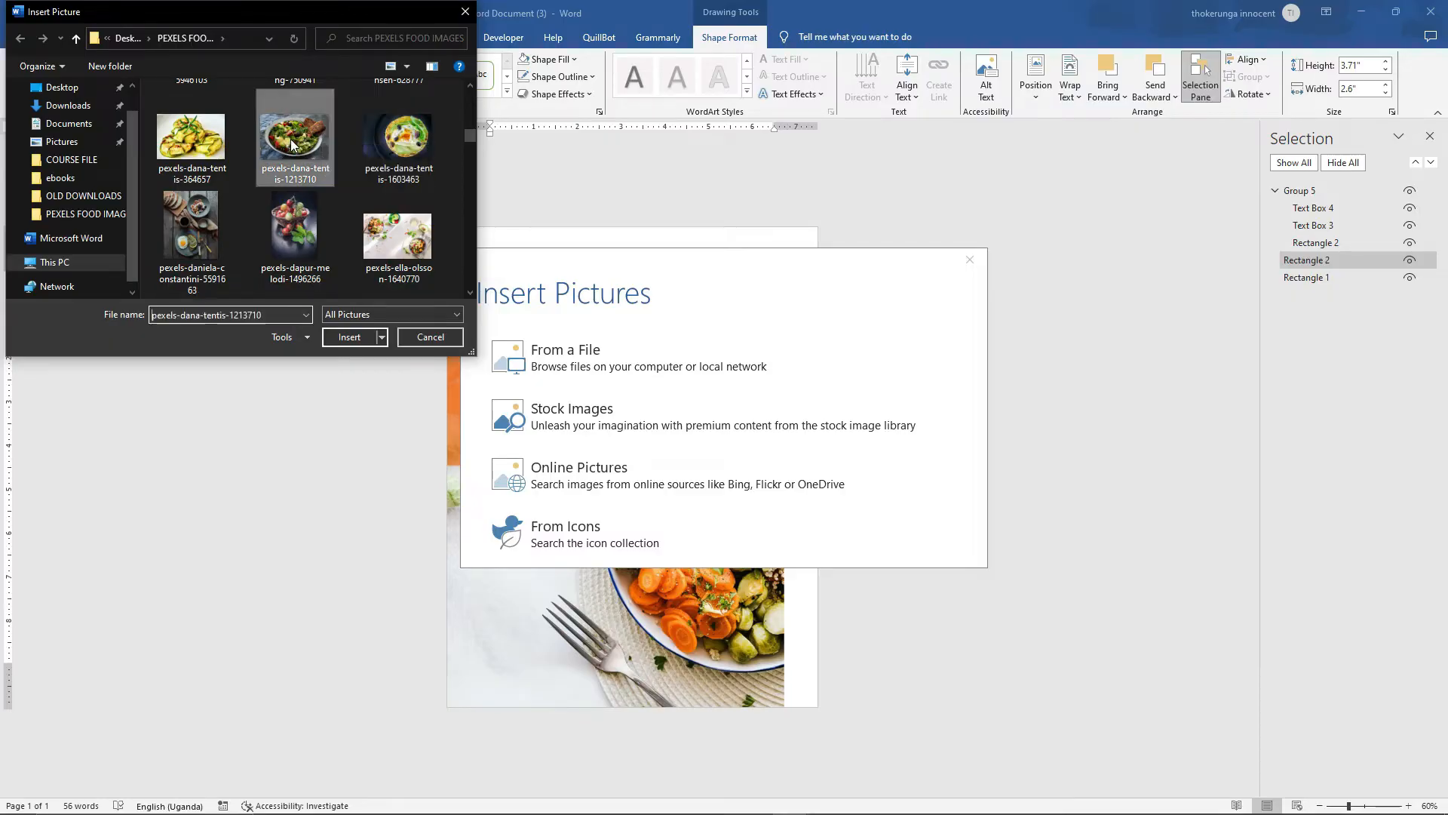
left_click(188, 142)
left_click(341, 337)
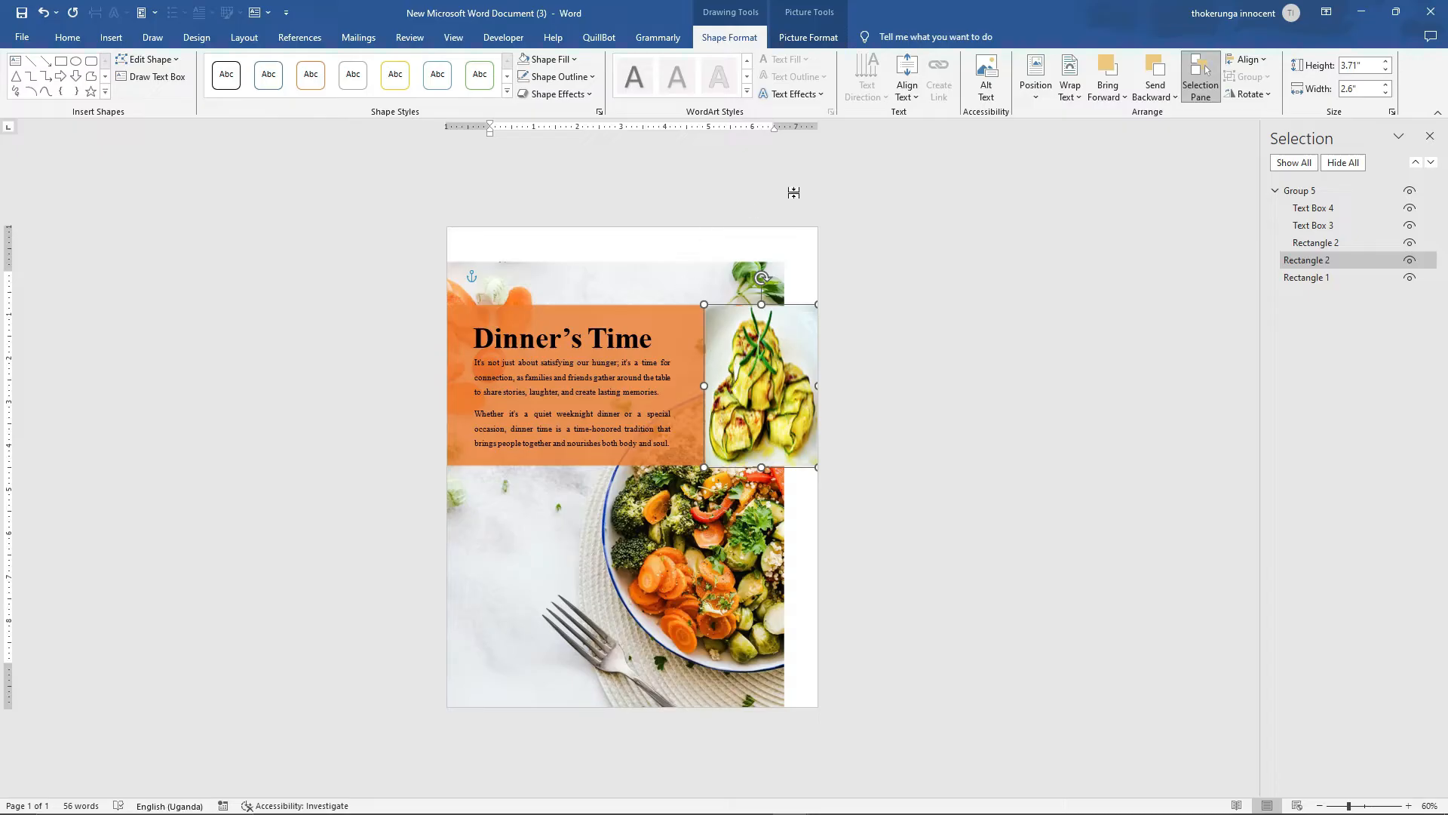
Crop the picture with Fill so it keeps its proportions, and shift it rightward within the rectangle's frame
left_click(808, 41)
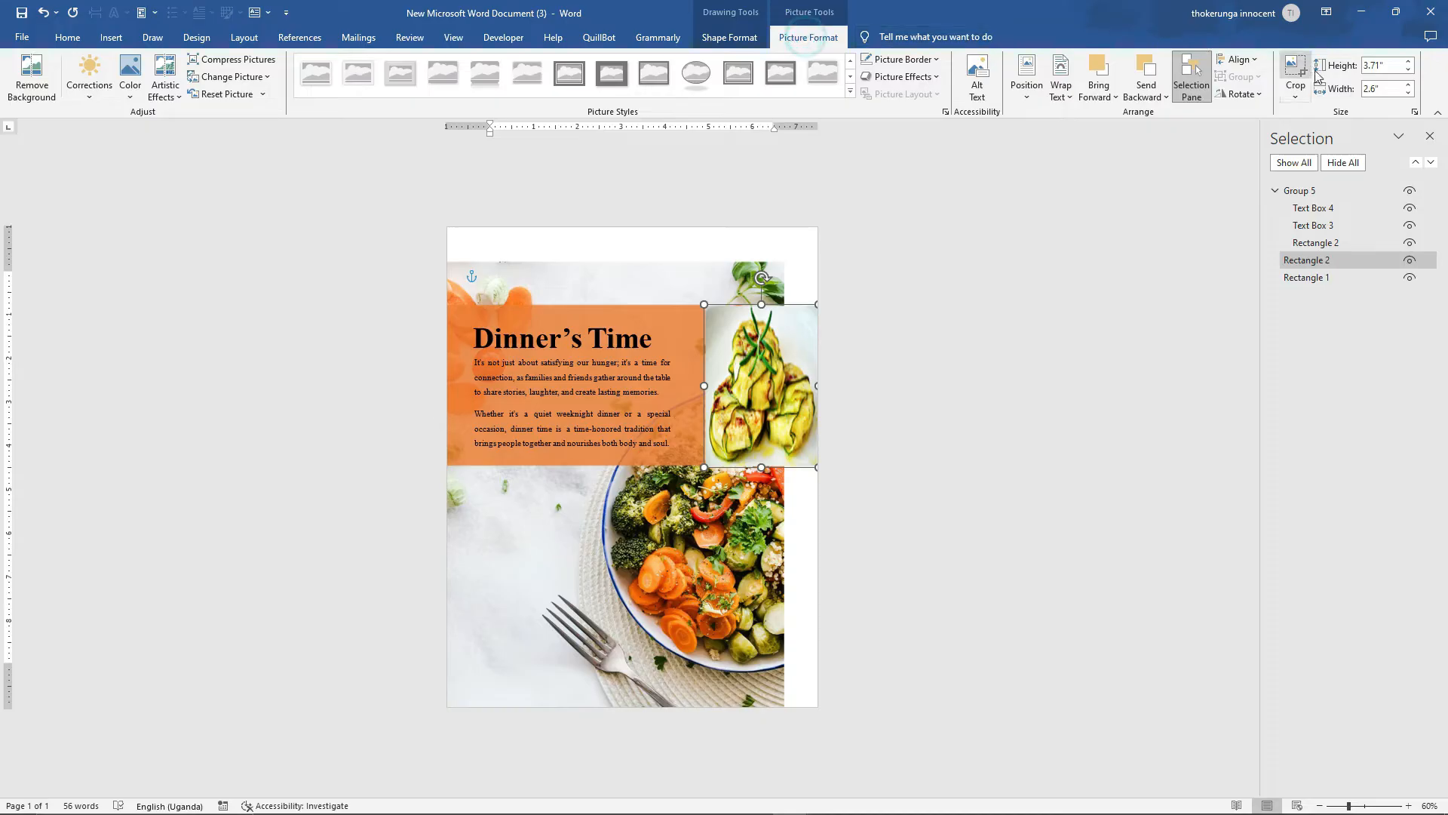
left_click(1299, 95)
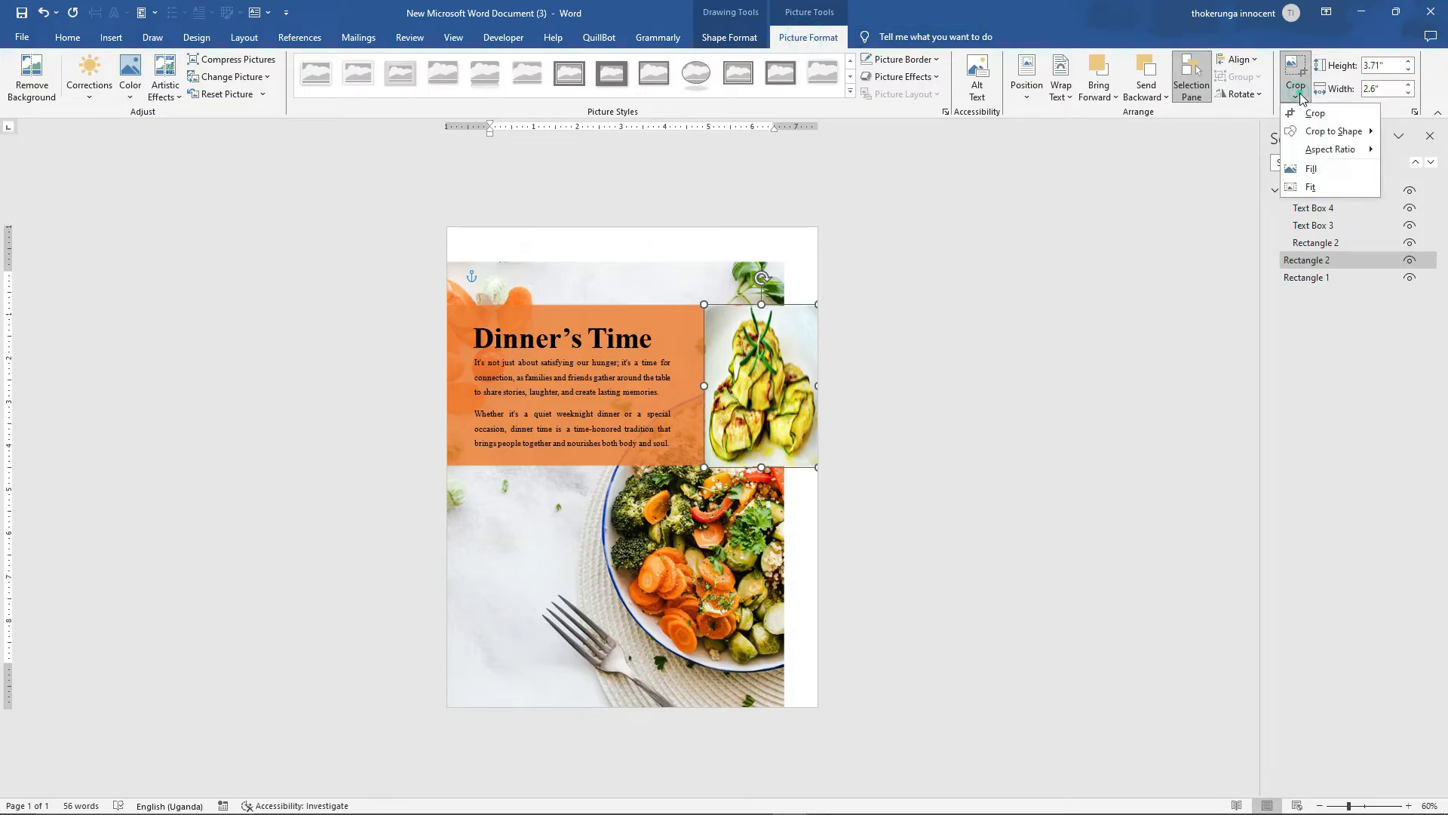
left_click(1311, 168)
left_click_drag(752, 376, 810, 377)
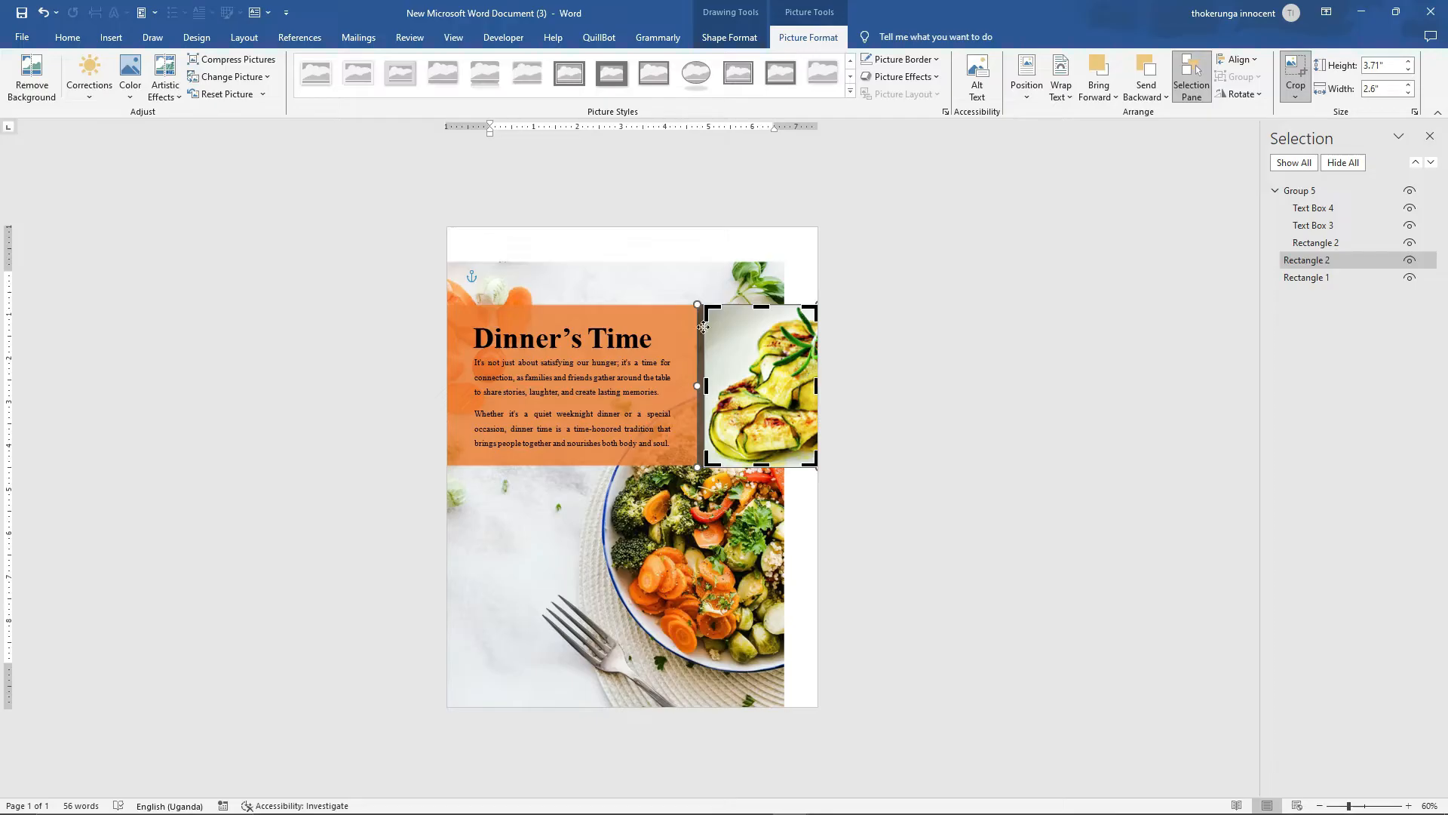
left_click(730, 244)
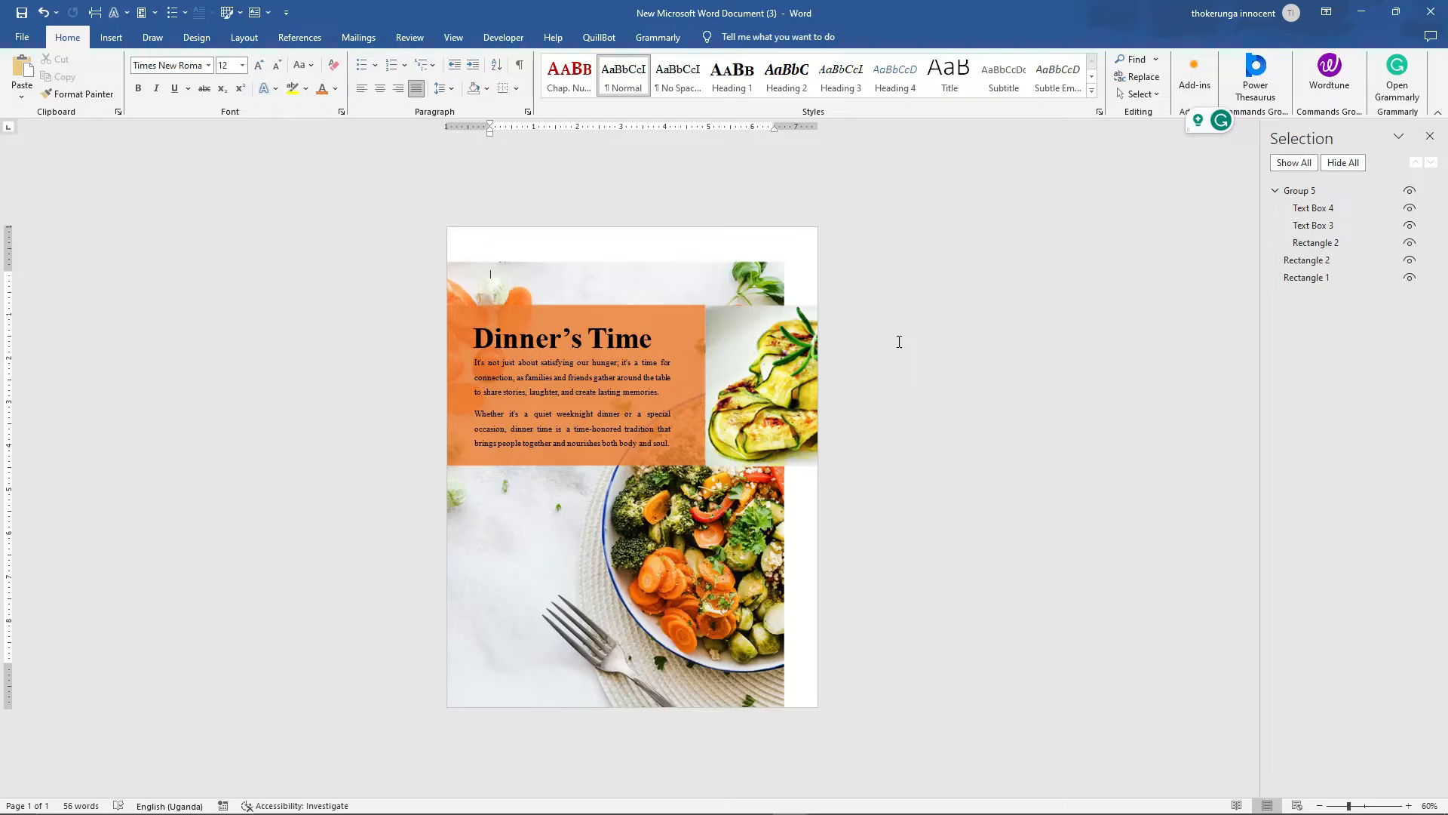
Switch to the finished recipe document to examine its two-page layout, and return to the working document
mouse_move(845, 813)
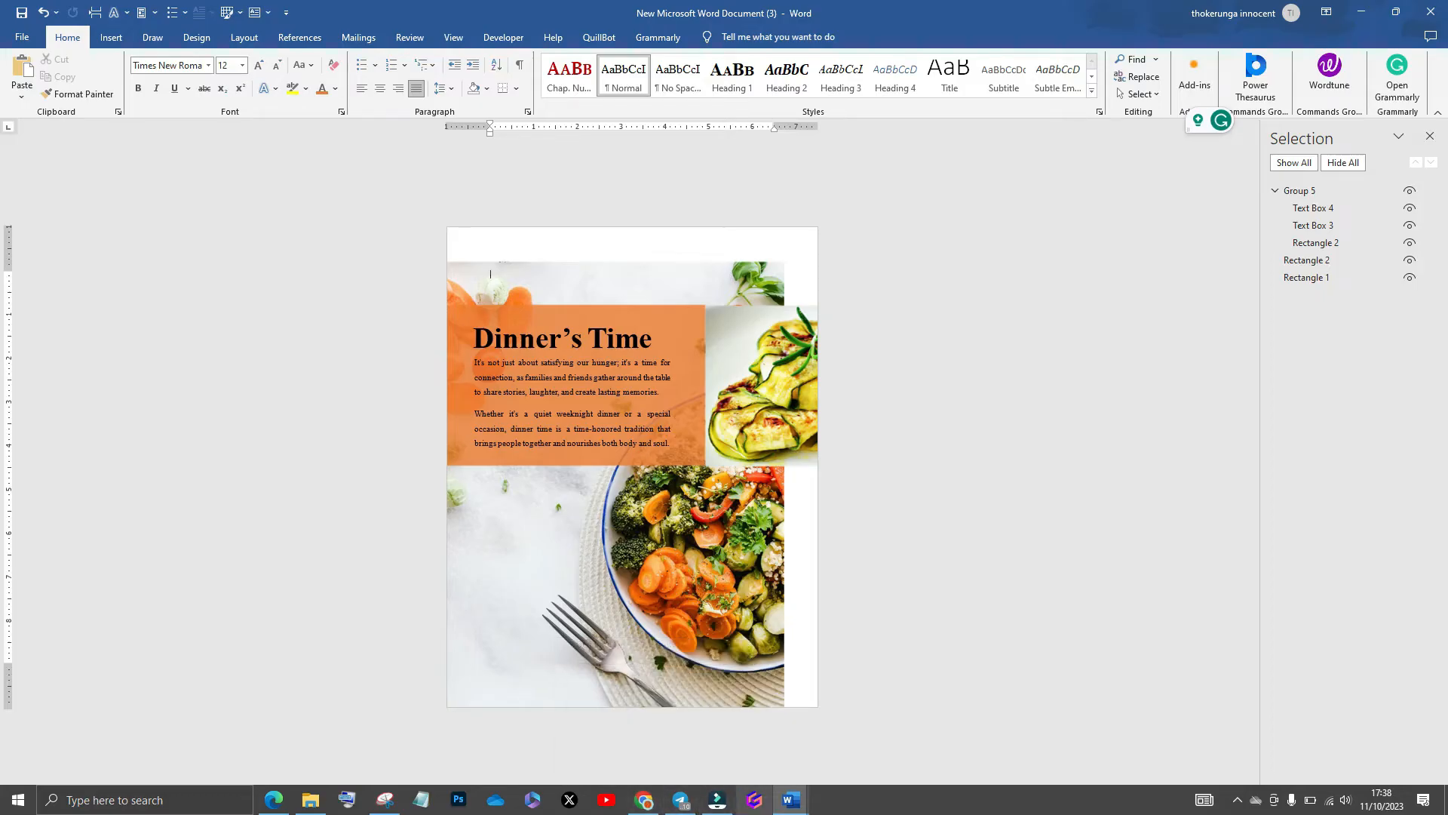
mouse_move(790, 799)
left_click(753, 763)
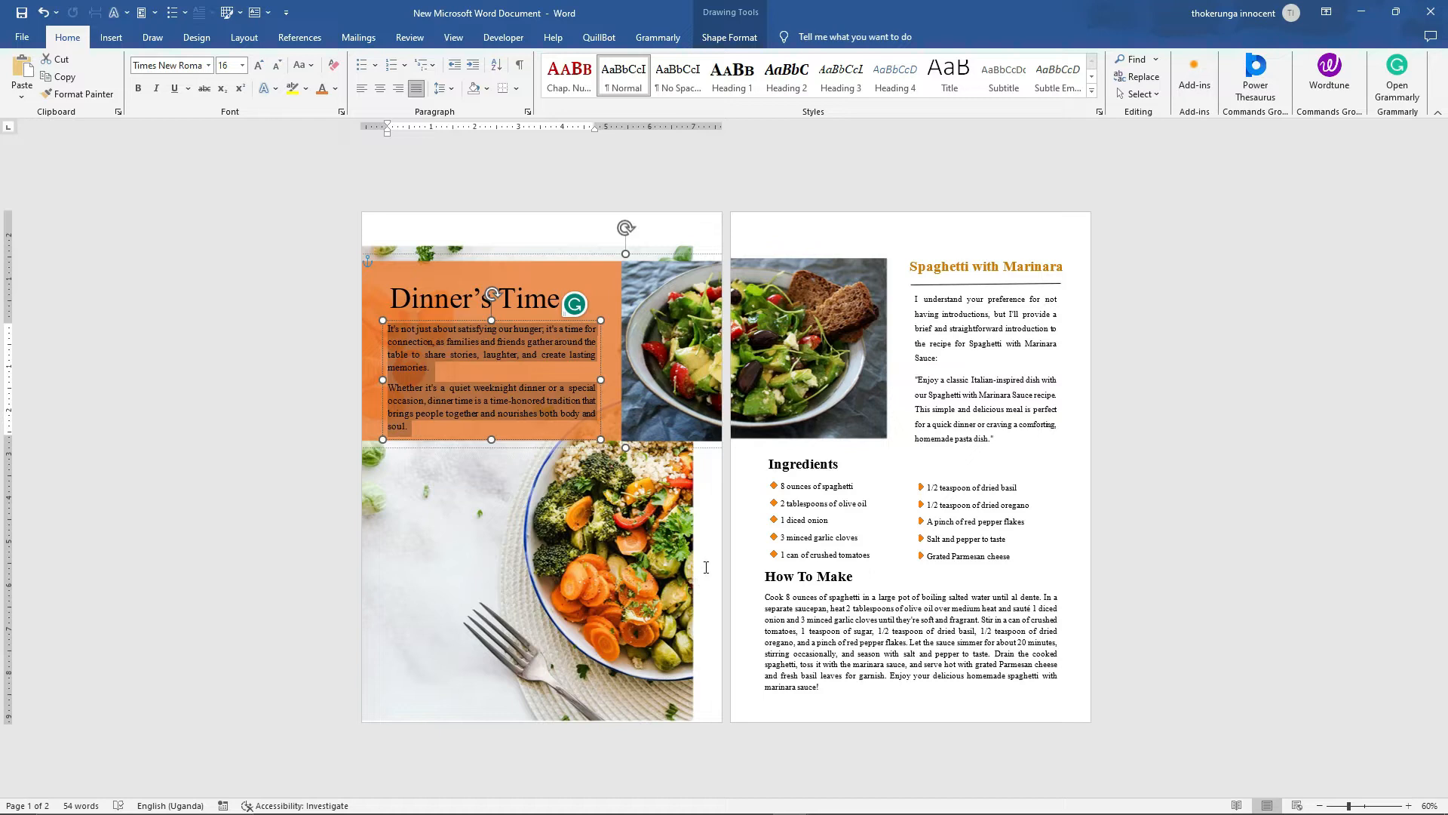
left_click(706, 568)
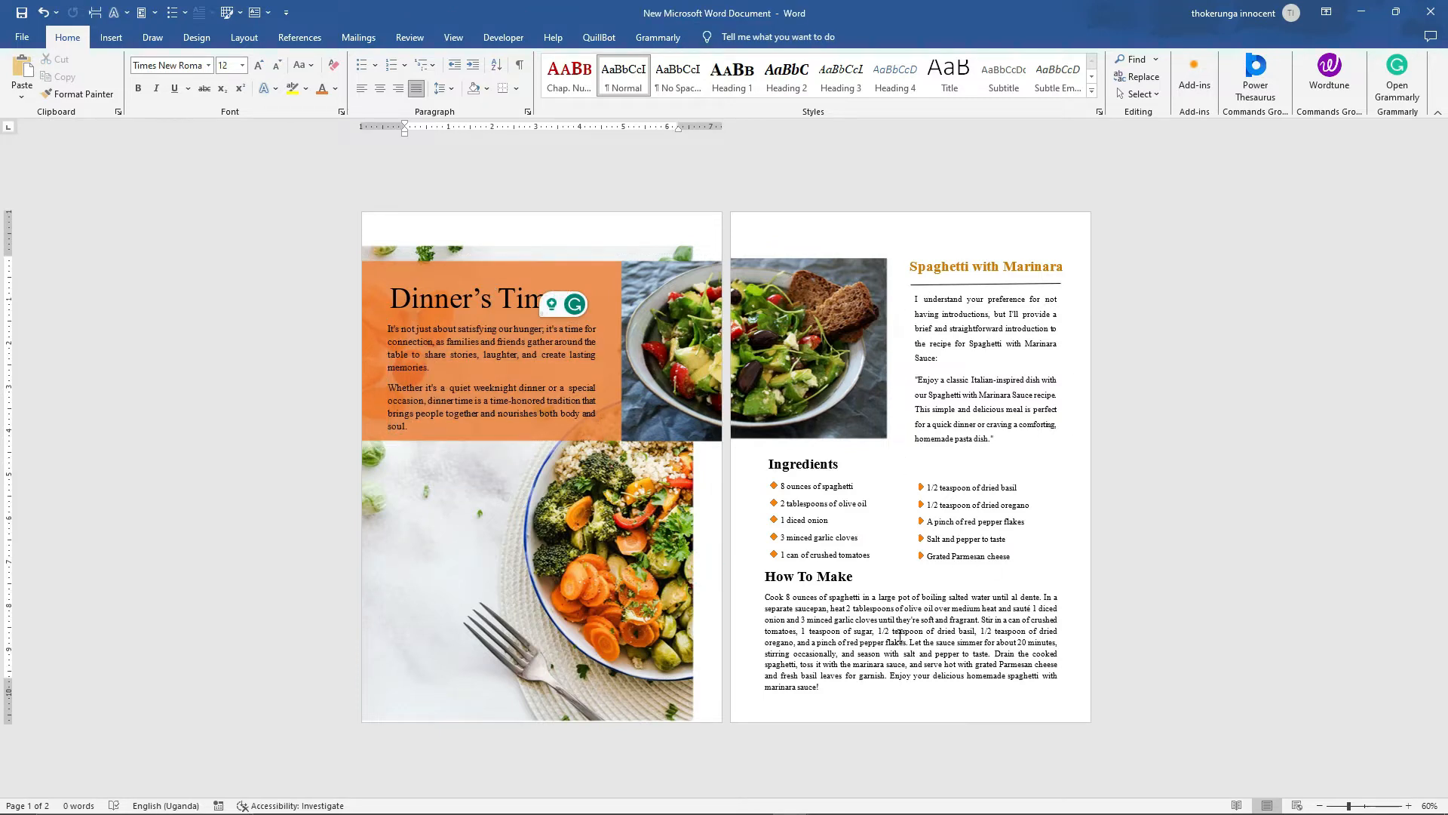
mouse_move(812, 809)
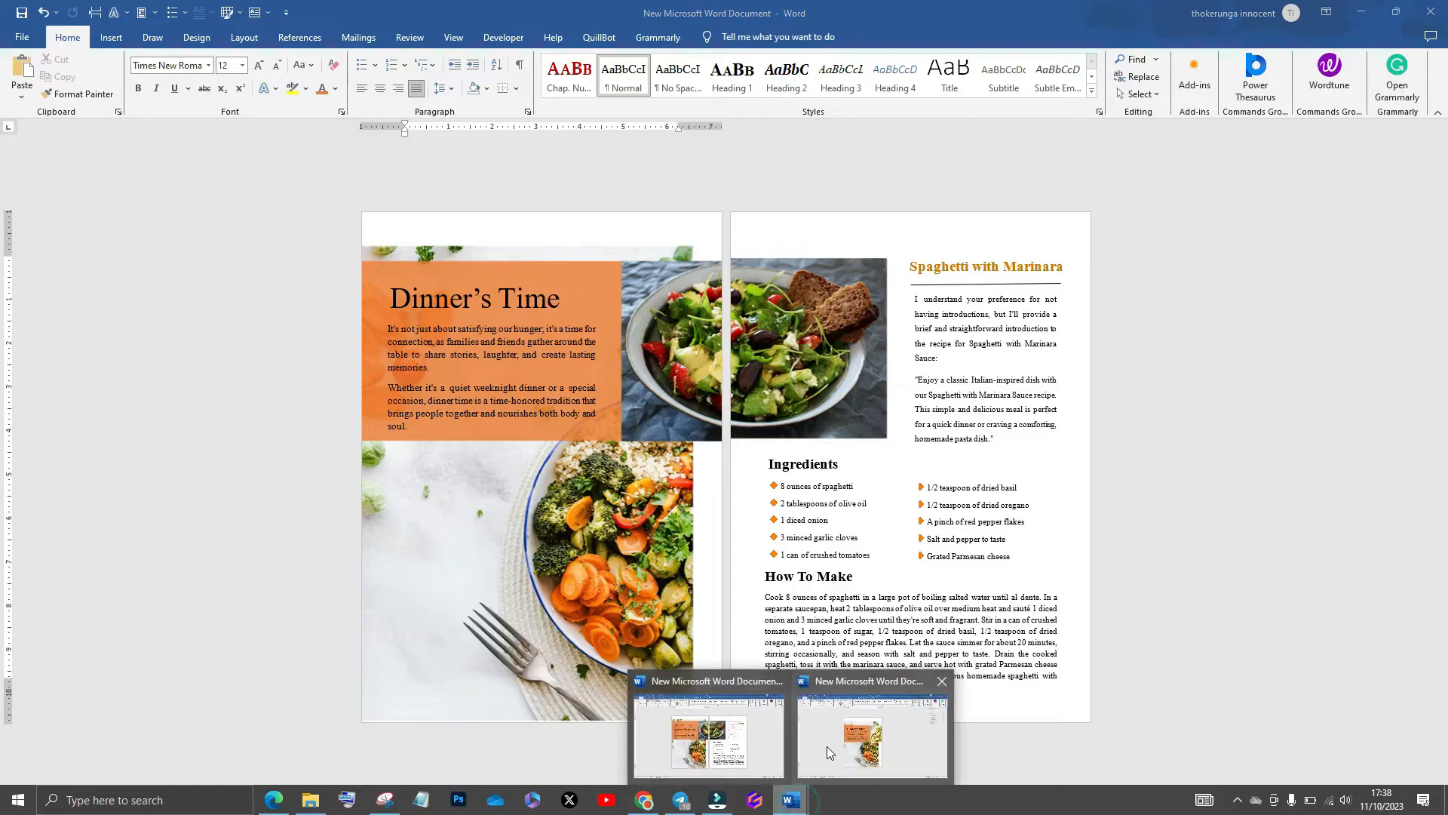
left_click(820, 747)
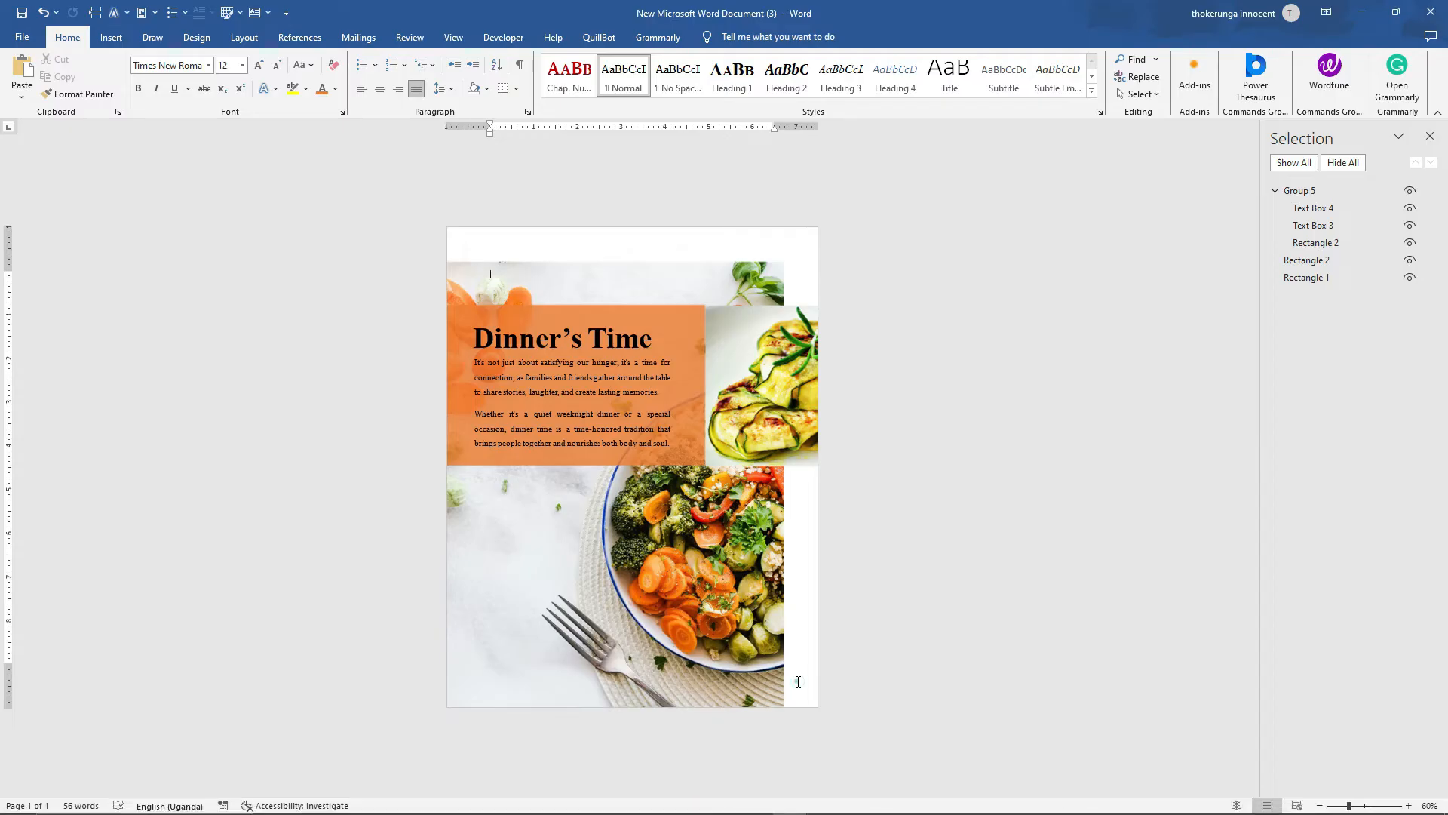
Move the background photo up to reach the page's lower area, insert a page break there, and move the photo back down
left_click_drag(710, 654, 706, 521)
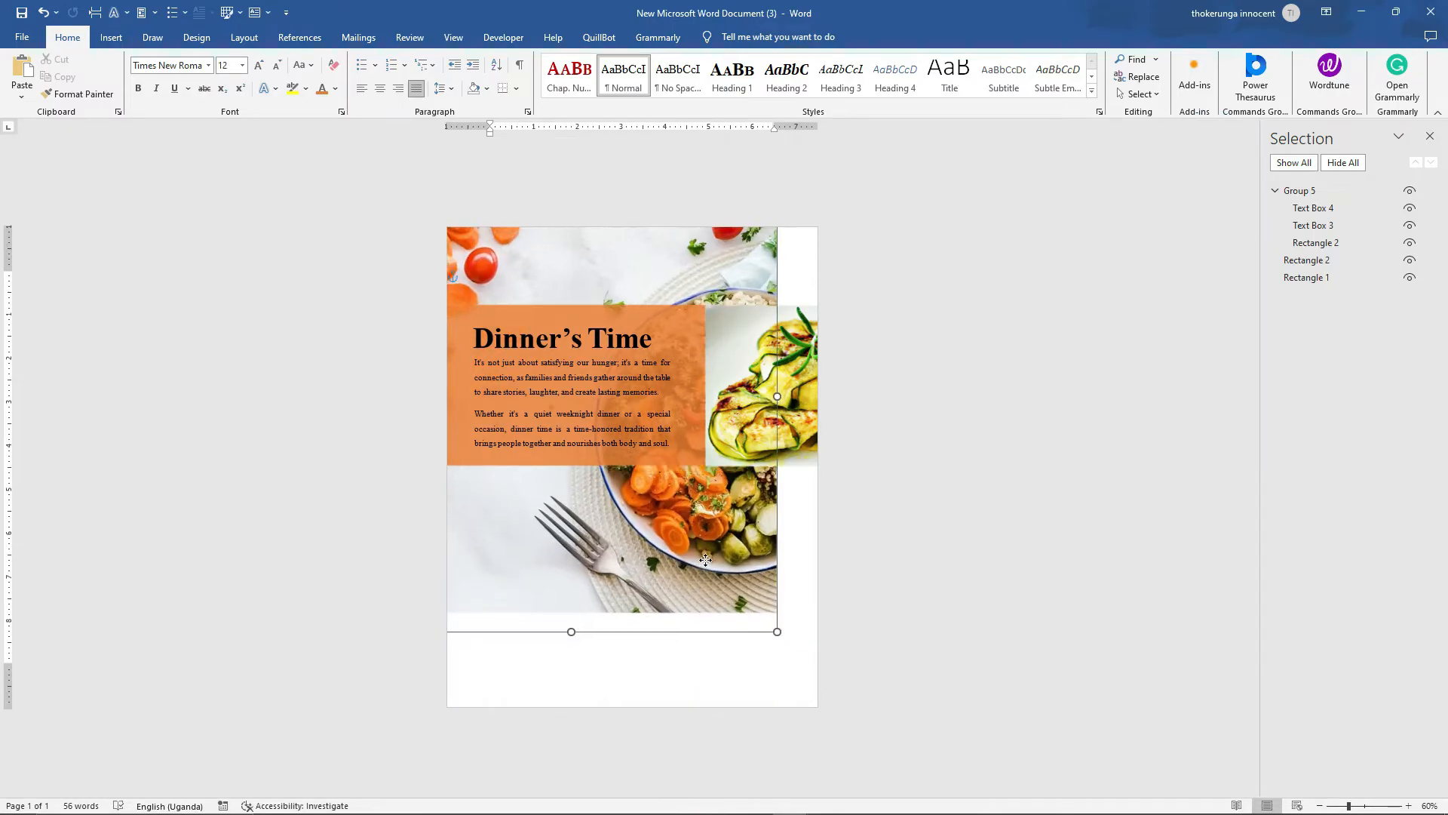
left_click(730, 659)
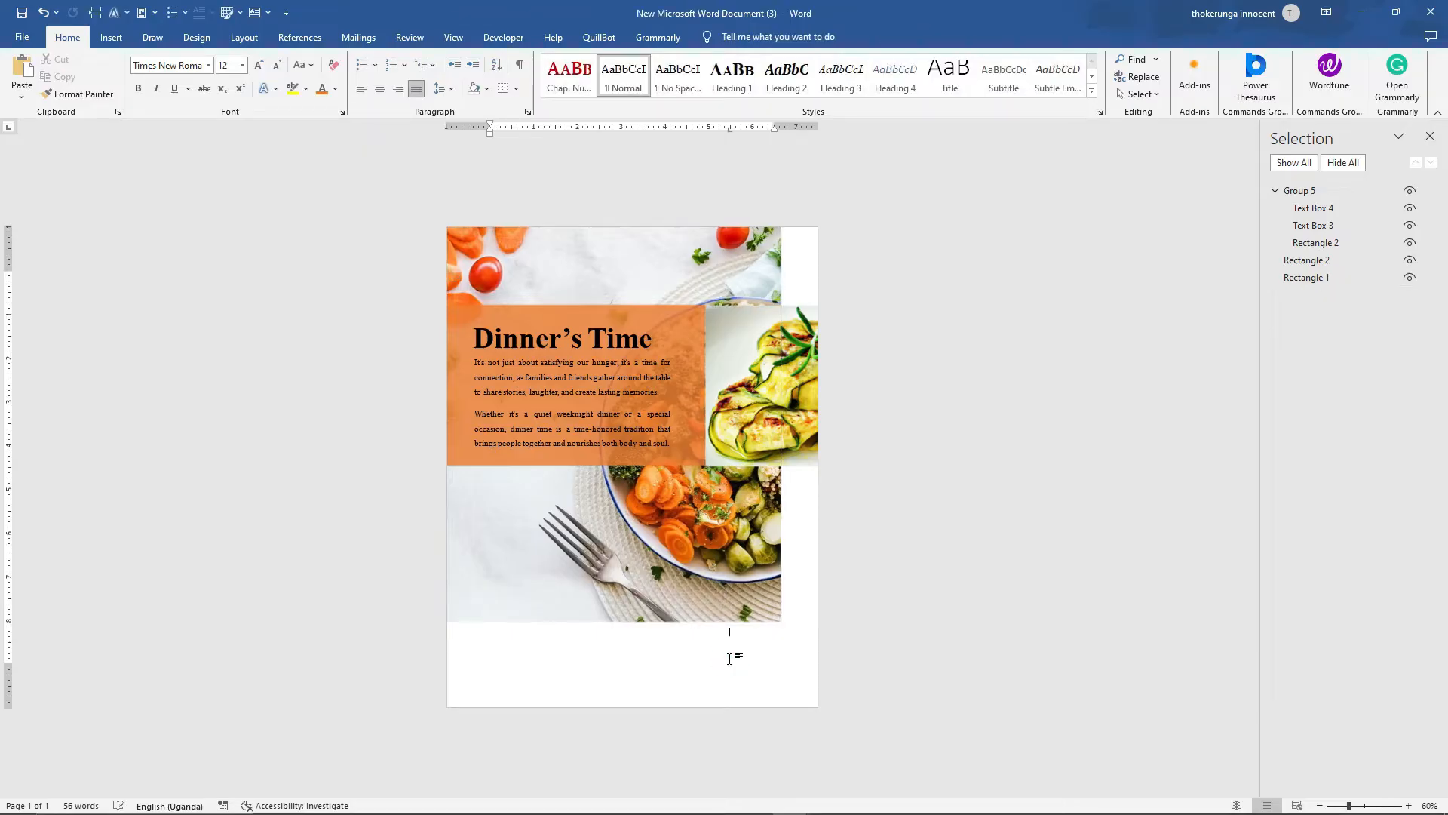
key("ctrl+Return")
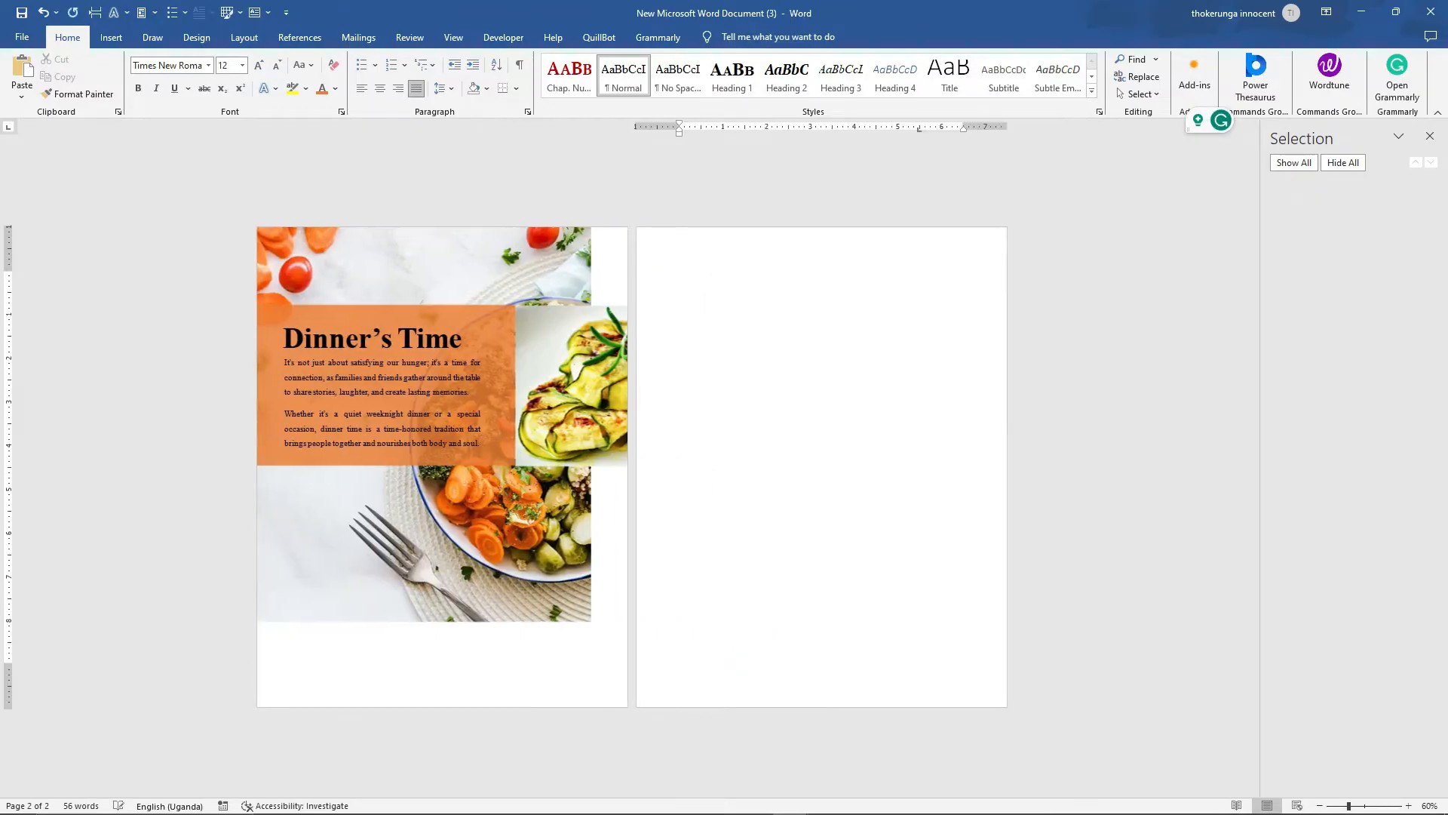
left_click_drag(508, 526, 510, 611)
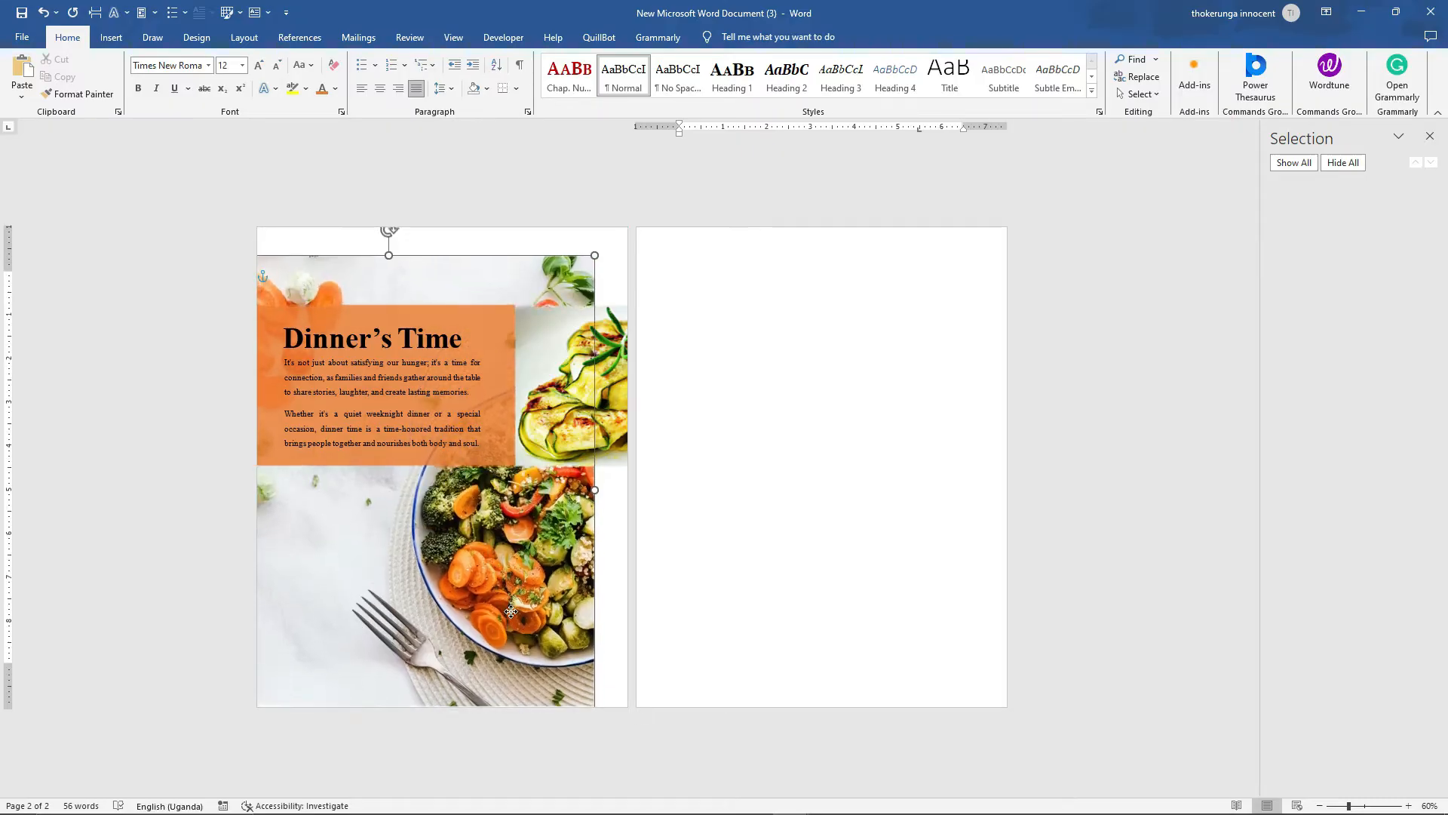
Draw a rectangle about 3.71" high and 3.05" wide at page two's inner edge, level with the food photo on page one
left_click(749, 528)
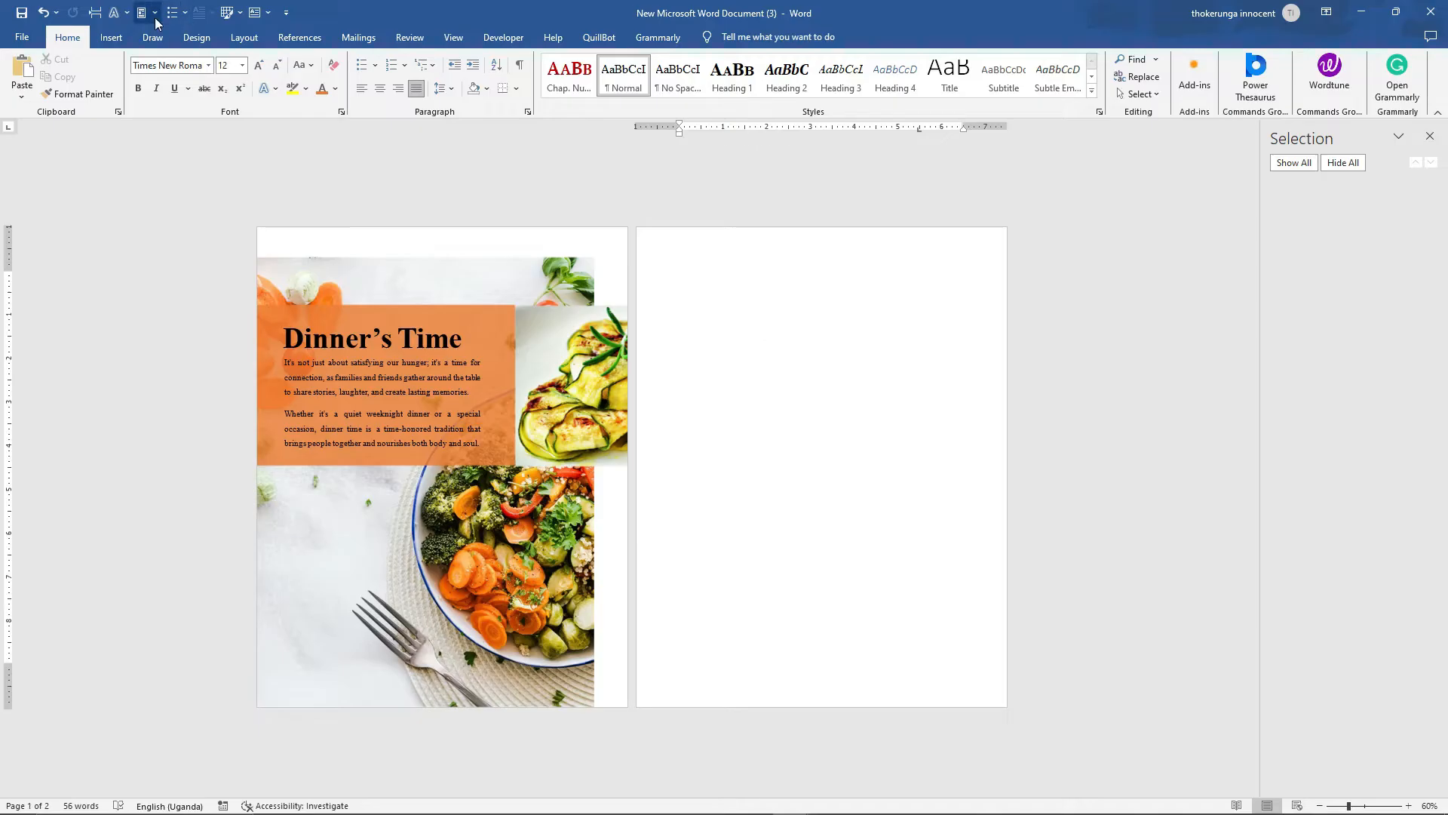
left_click(111, 37)
left_click(210, 90)
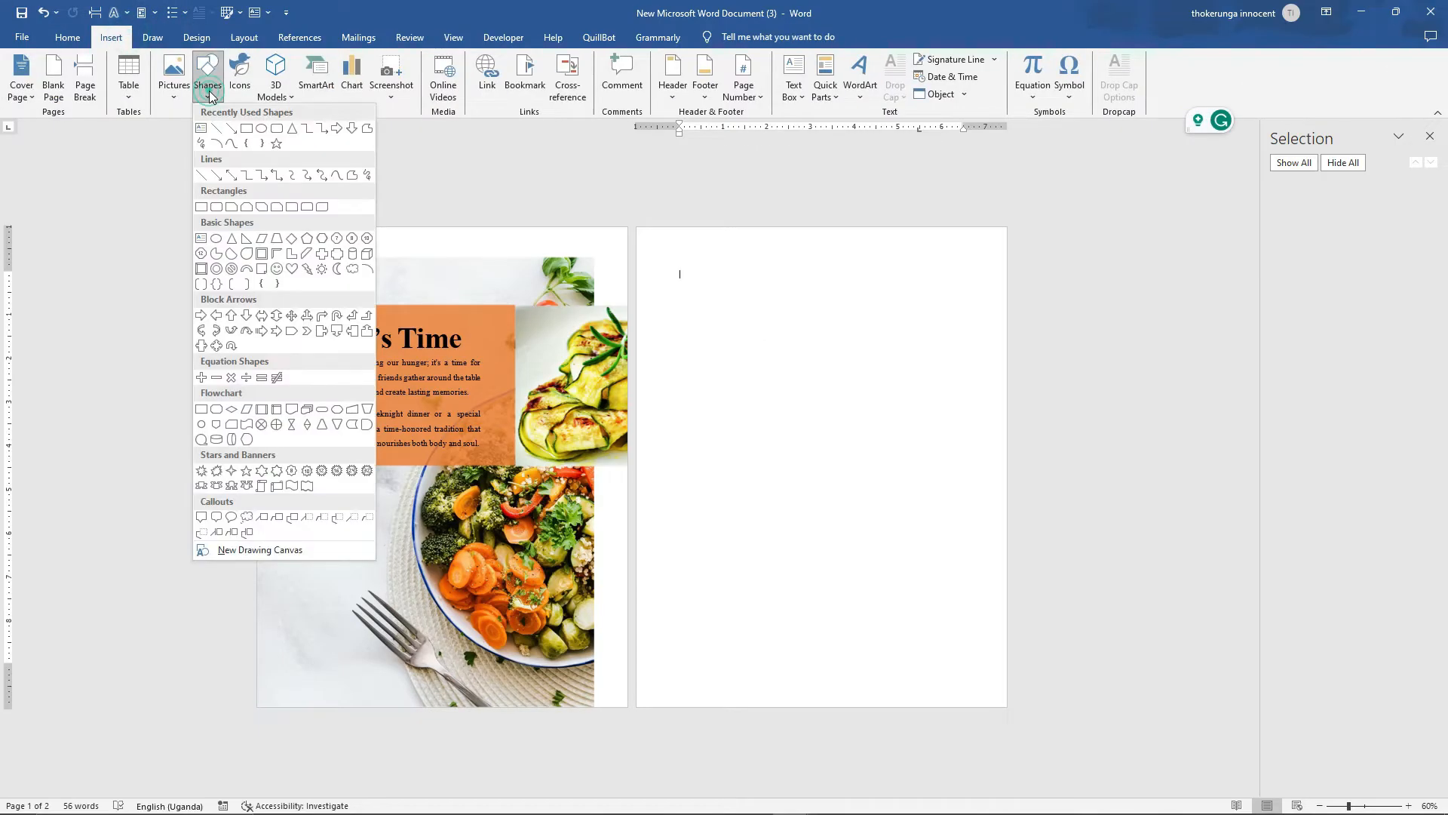
left_click(249, 129)
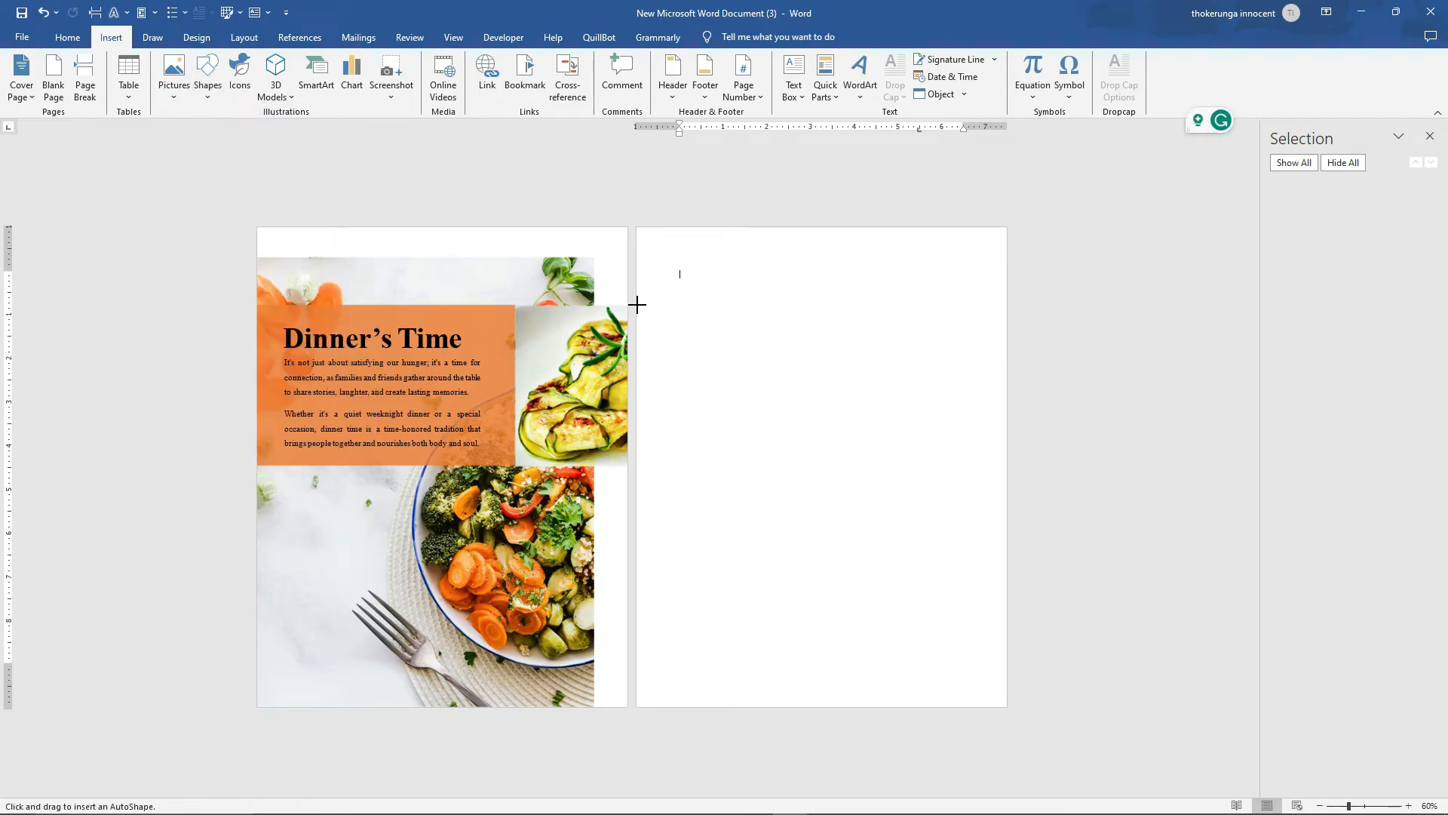
left_click_drag(643, 312, 771, 467)
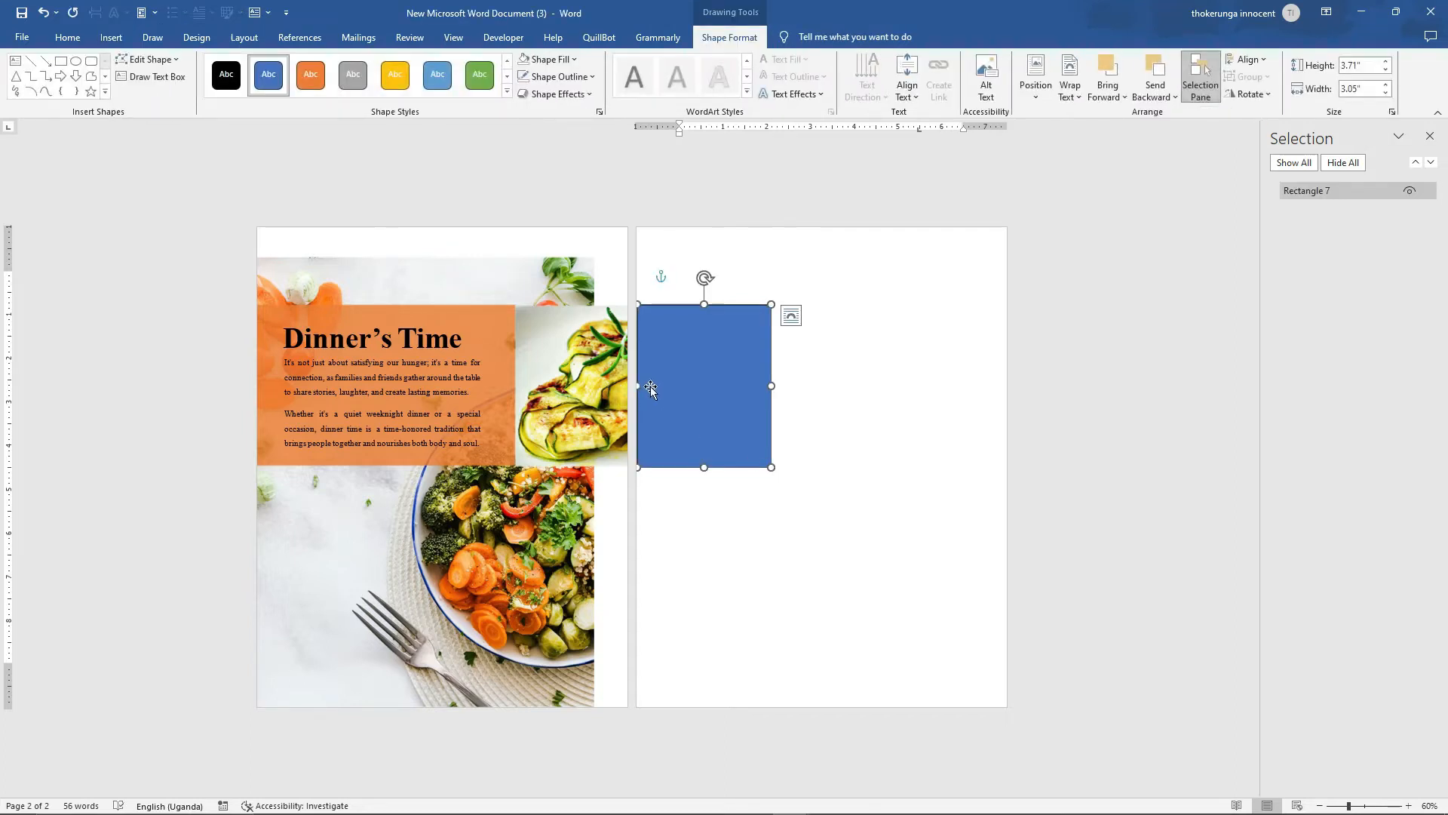
Narrow the rectangle on its outer side and extend its inner side past the page edge, making it about 3.09" wide
left_click_drag(770, 384, 762, 384)
left_click(813, 383)
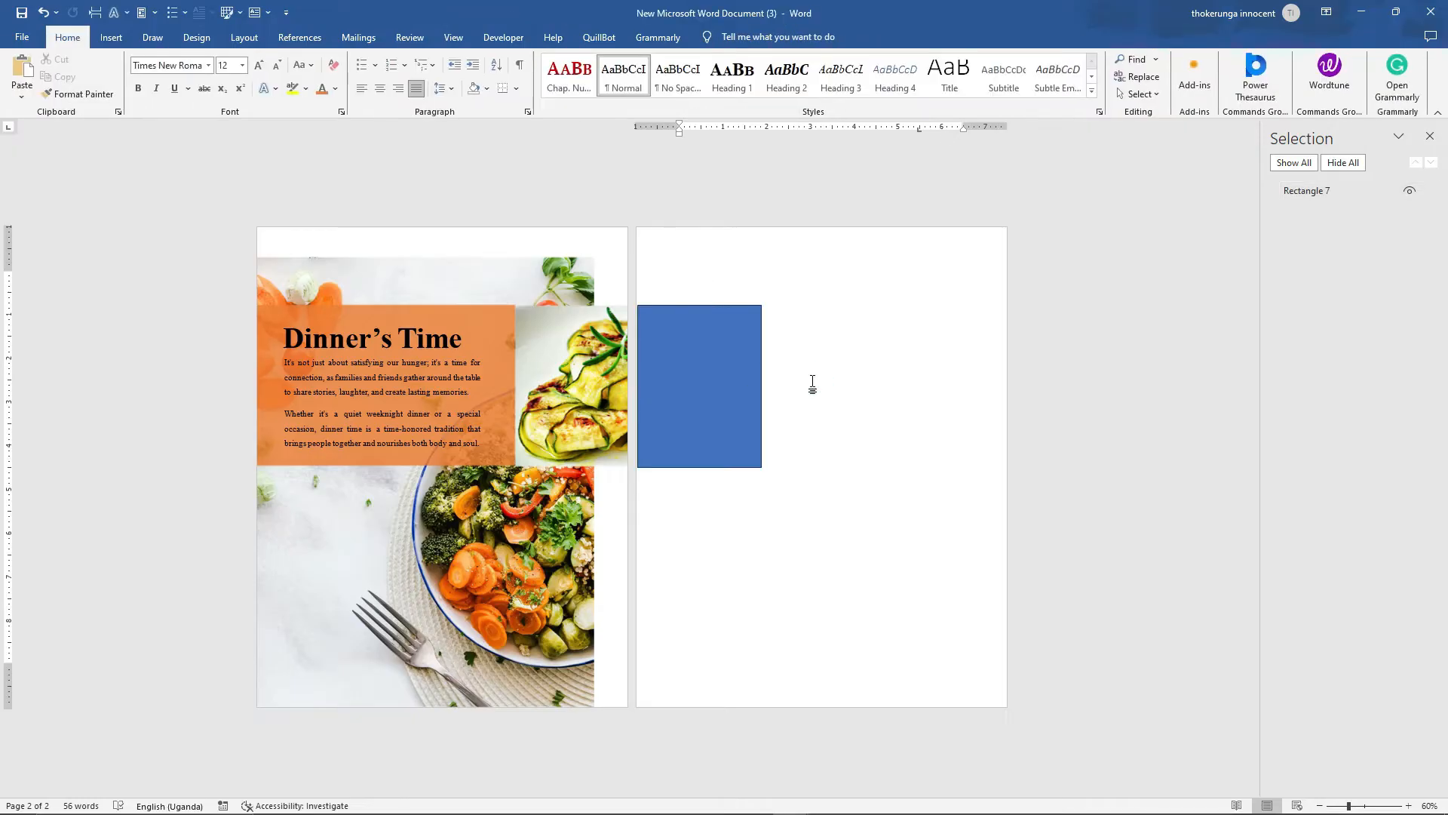
left_click(667, 368)
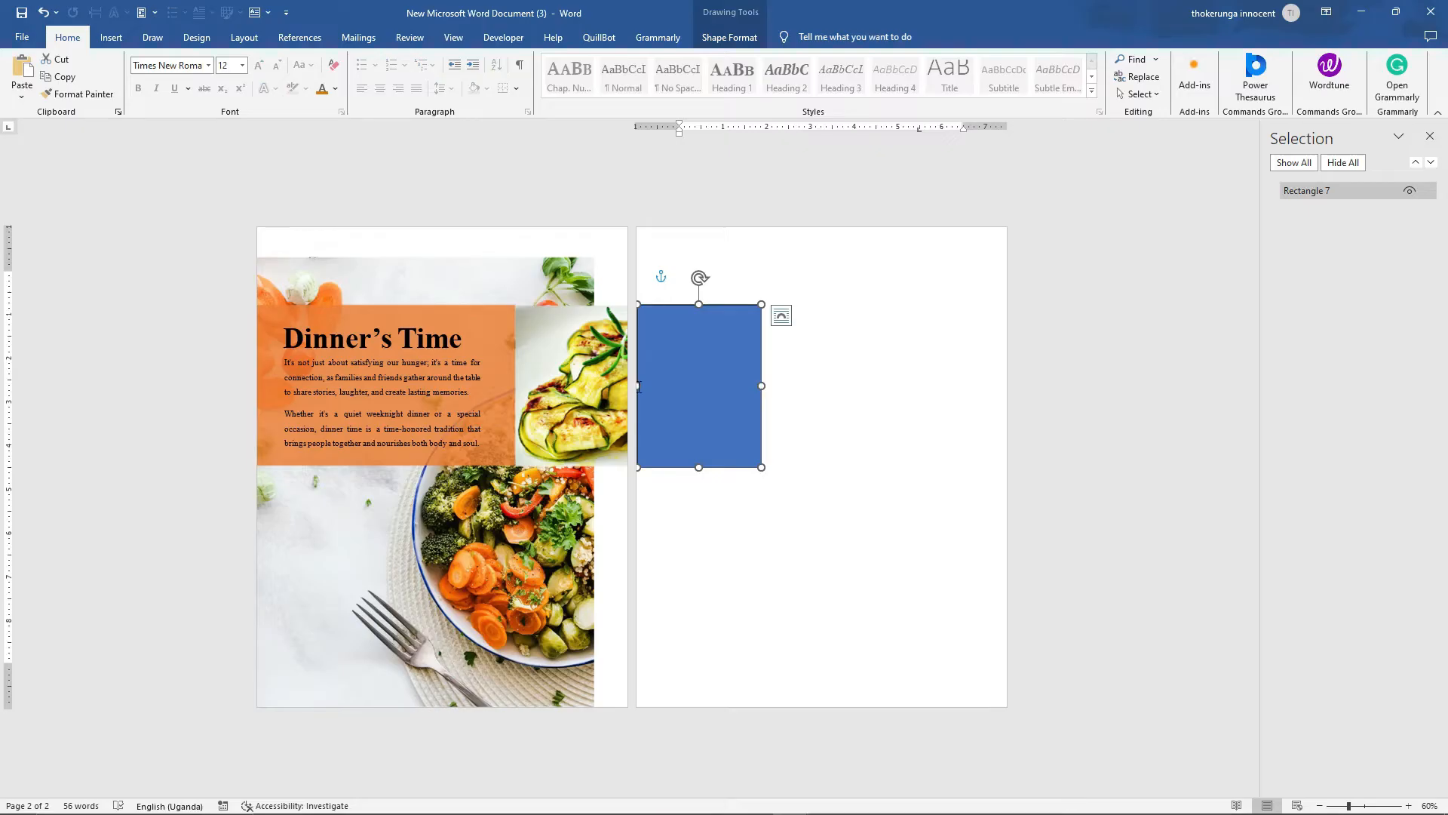
left_click_drag(638, 383, 632, 383)
left_click(822, 372)
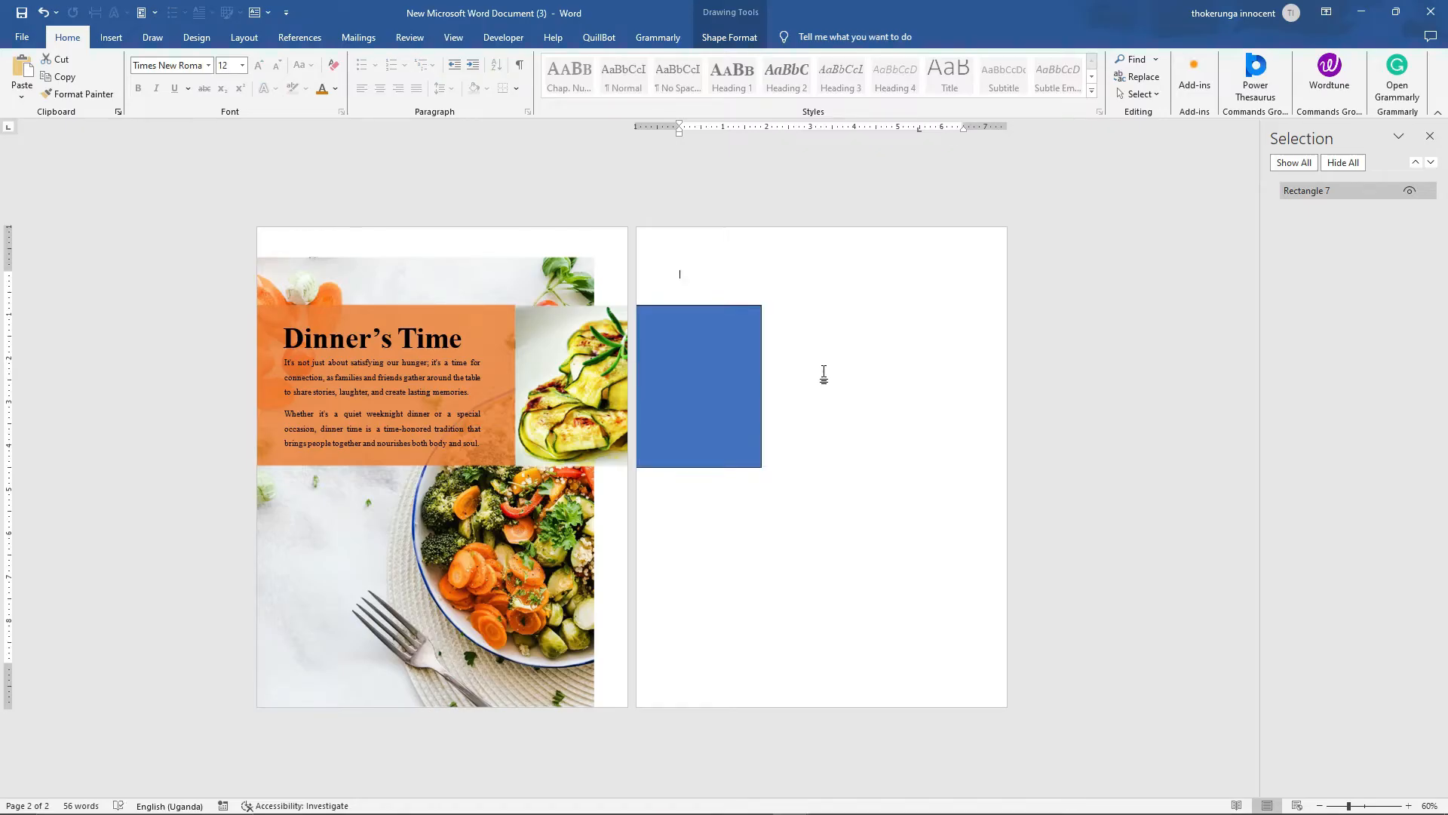
Fill the page-two rectangle with food photo 364657 from the Pexels food images folder
left_click(699, 368)
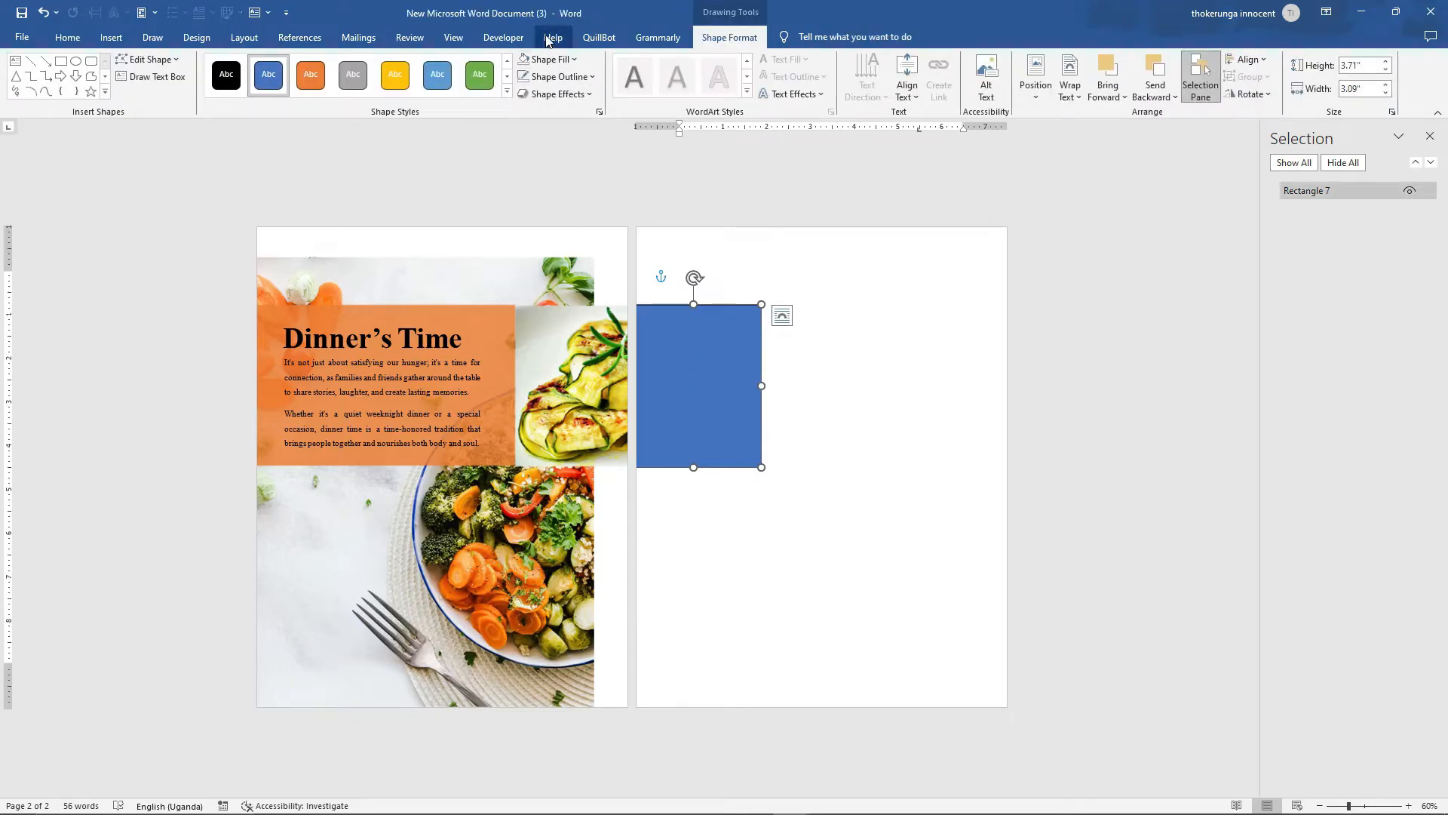
left_click(554, 60)
left_click(569, 313)
left_click(626, 354)
scroll(299, 143, "down", 3)
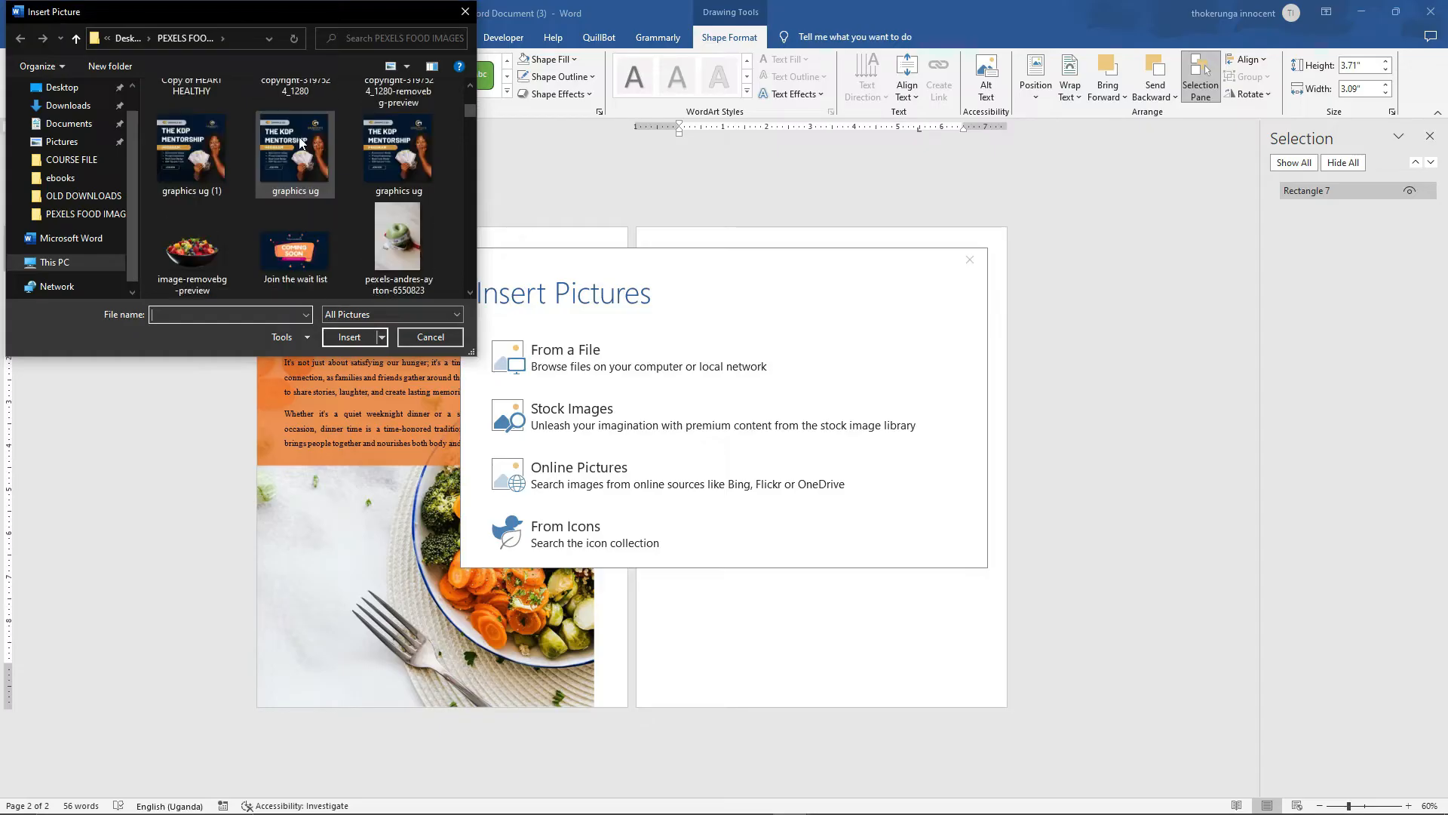
scroll(300, 144, "down", 8)
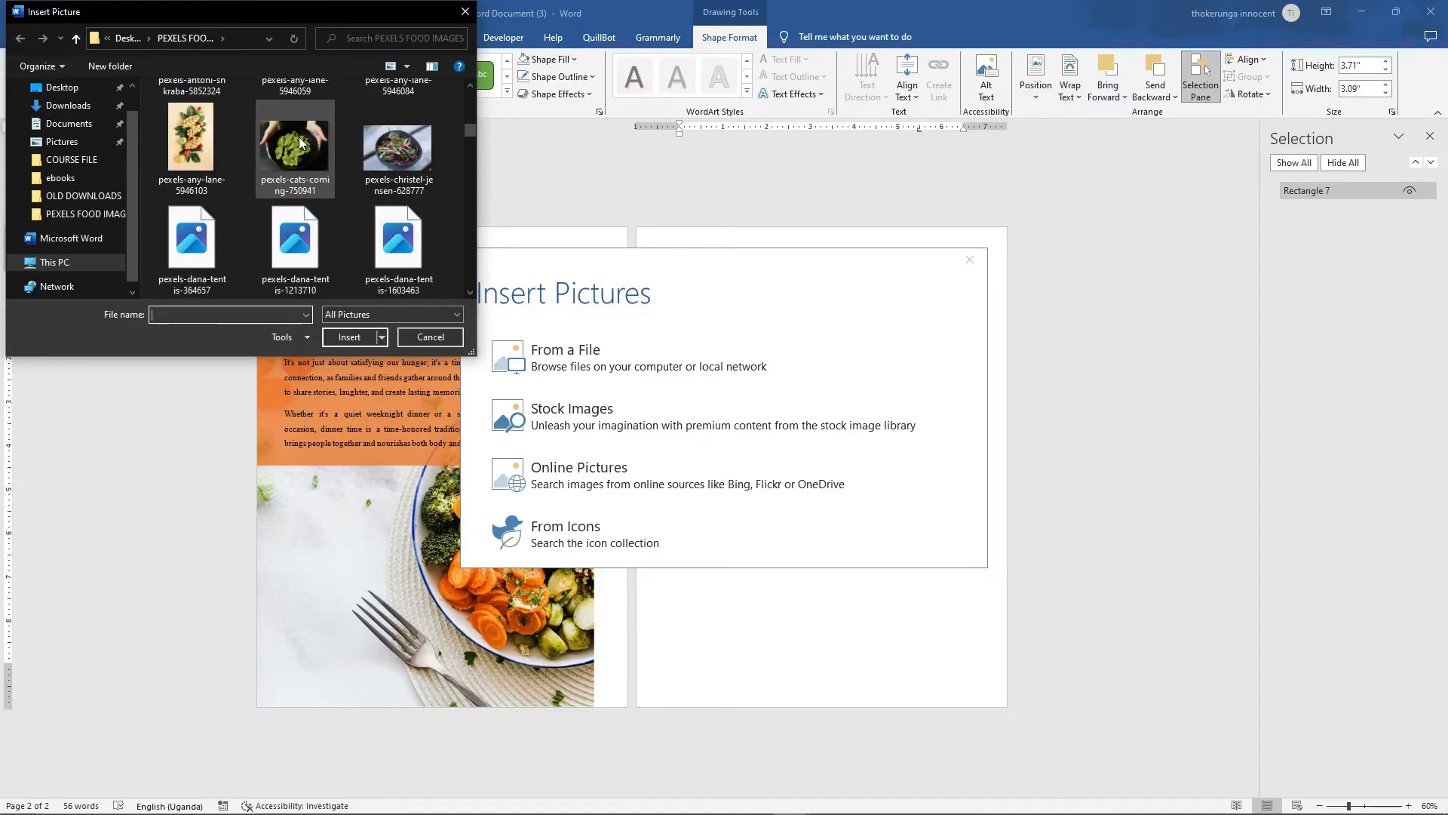
left_click(191, 139)
left_click(349, 338)
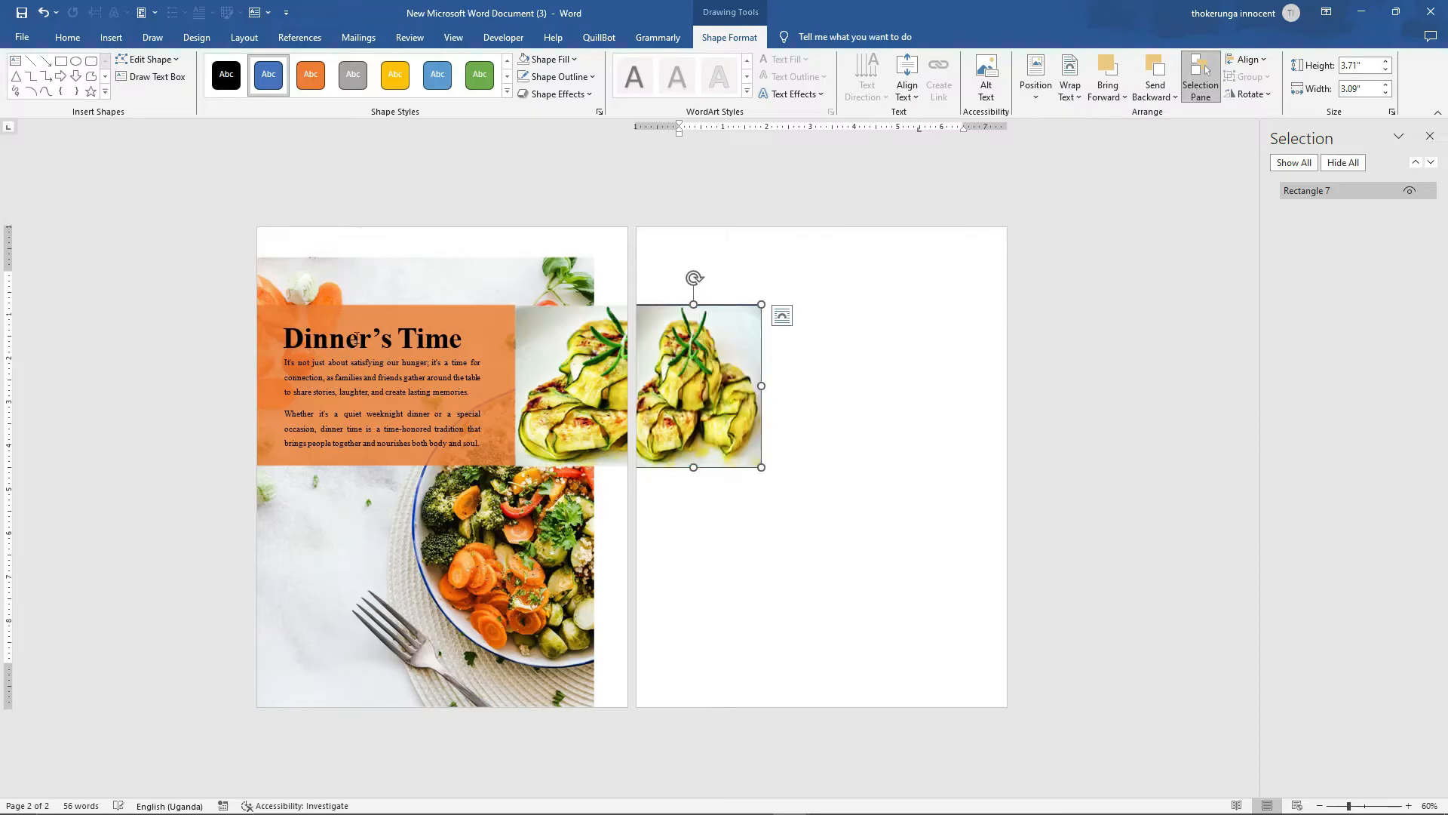
Crop the page-two picture with Fill and shift it leftward in its frame so it continues the photo from page one
left_click(807, 37)
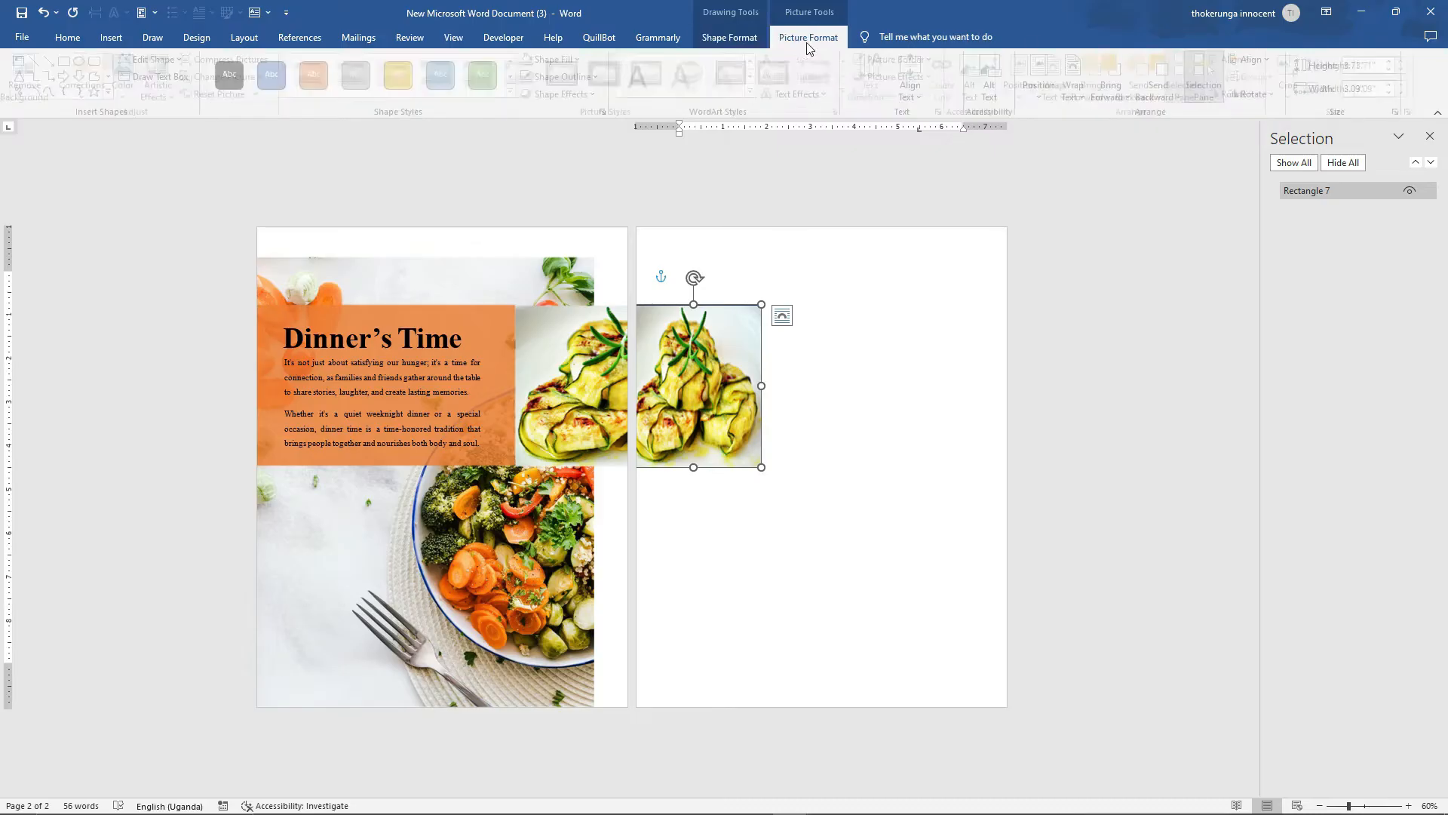
left_click(1296, 92)
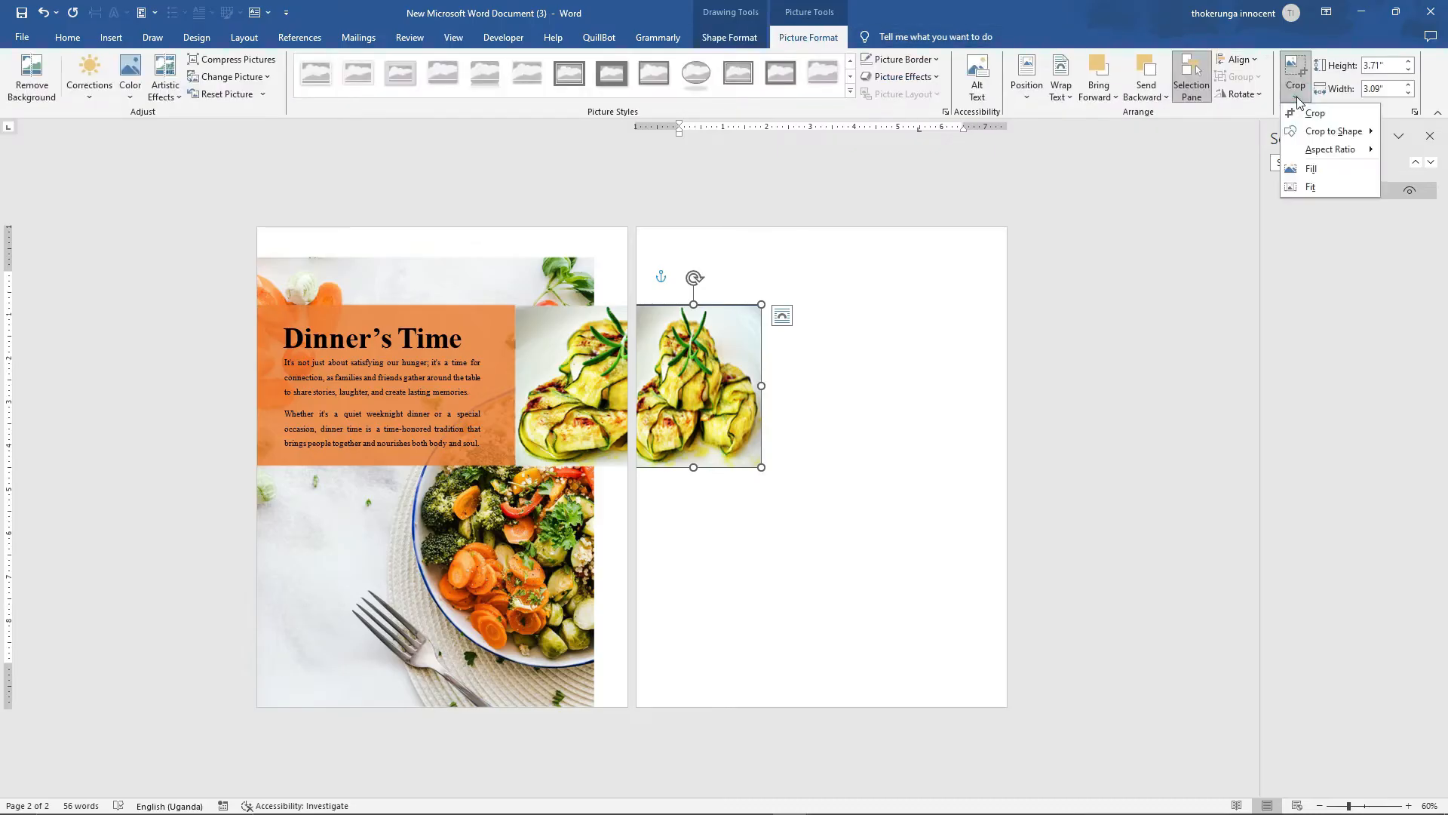
left_click(1302, 165)
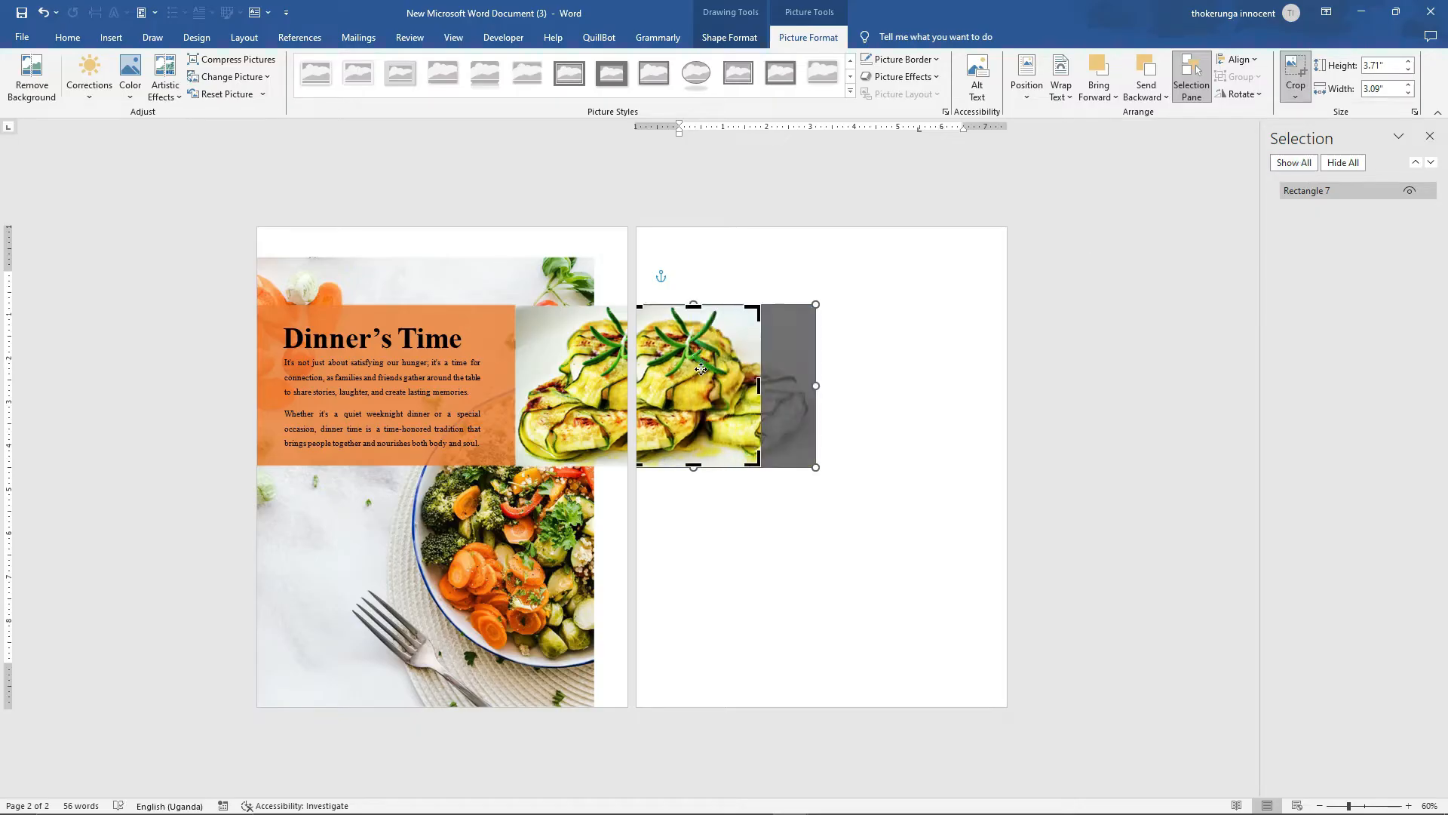
left_click_drag(713, 376, 651, 378)
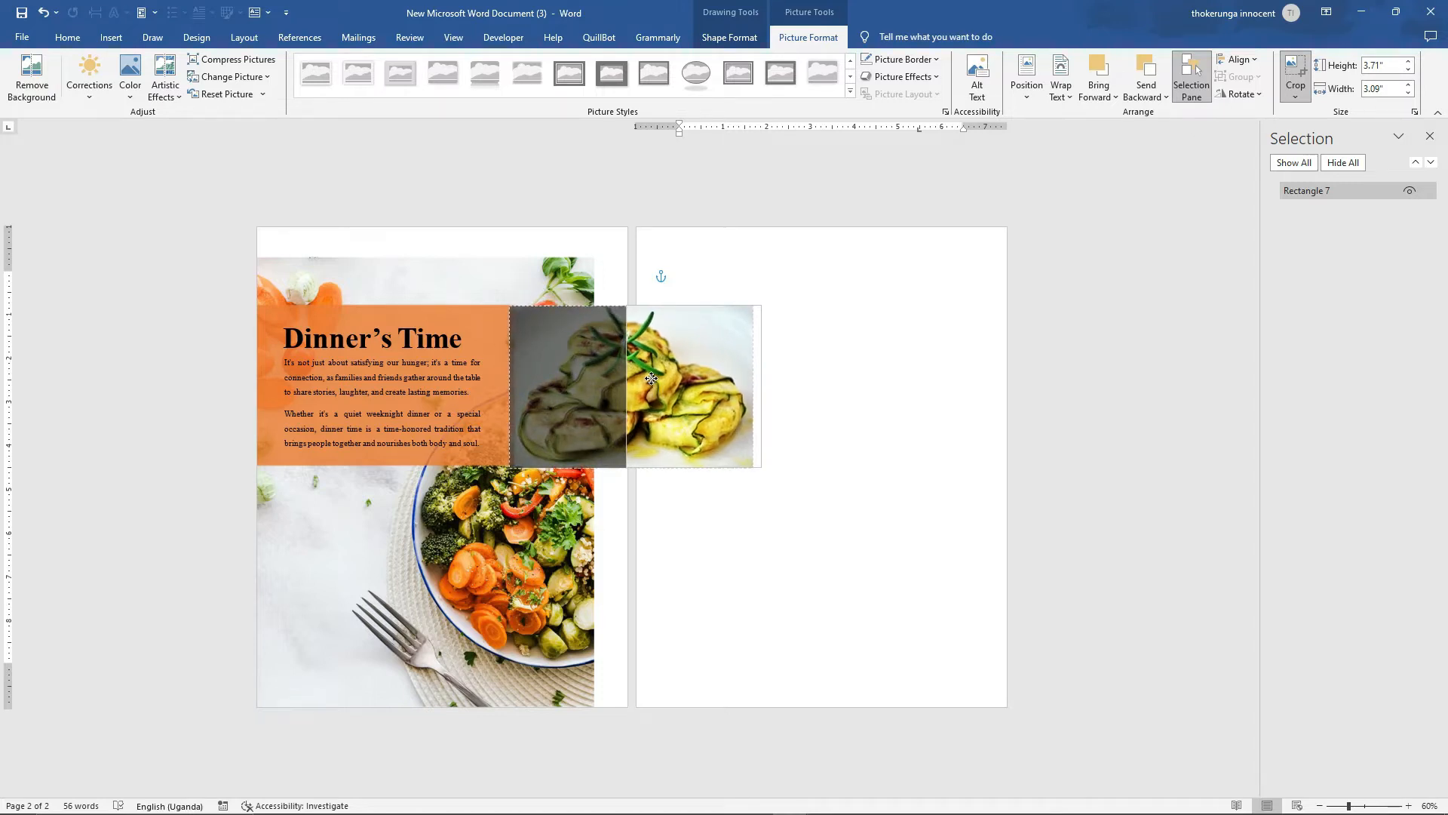
left_click_drag(651, 378, 657, 377)
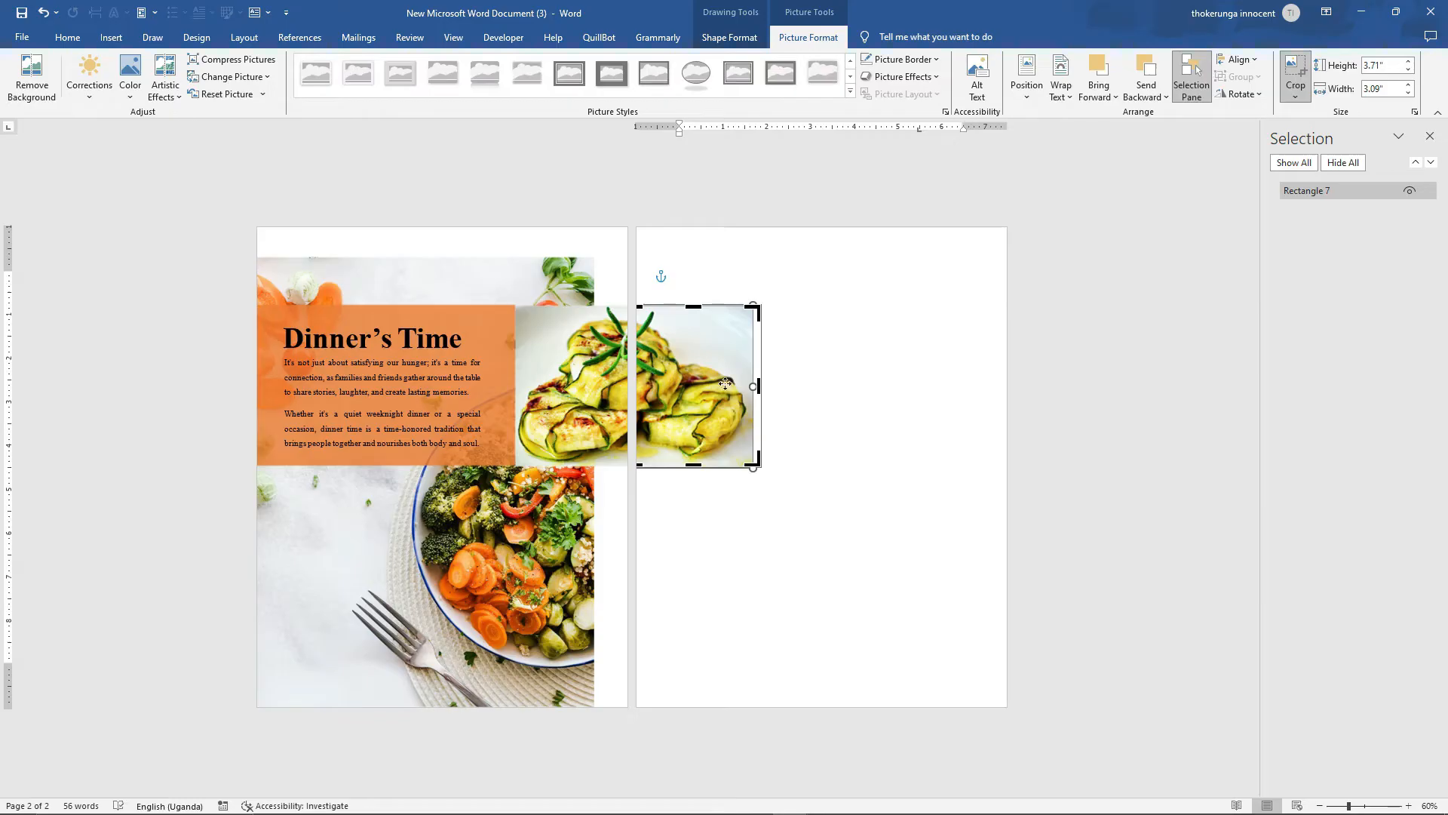
left_click(815, 389)
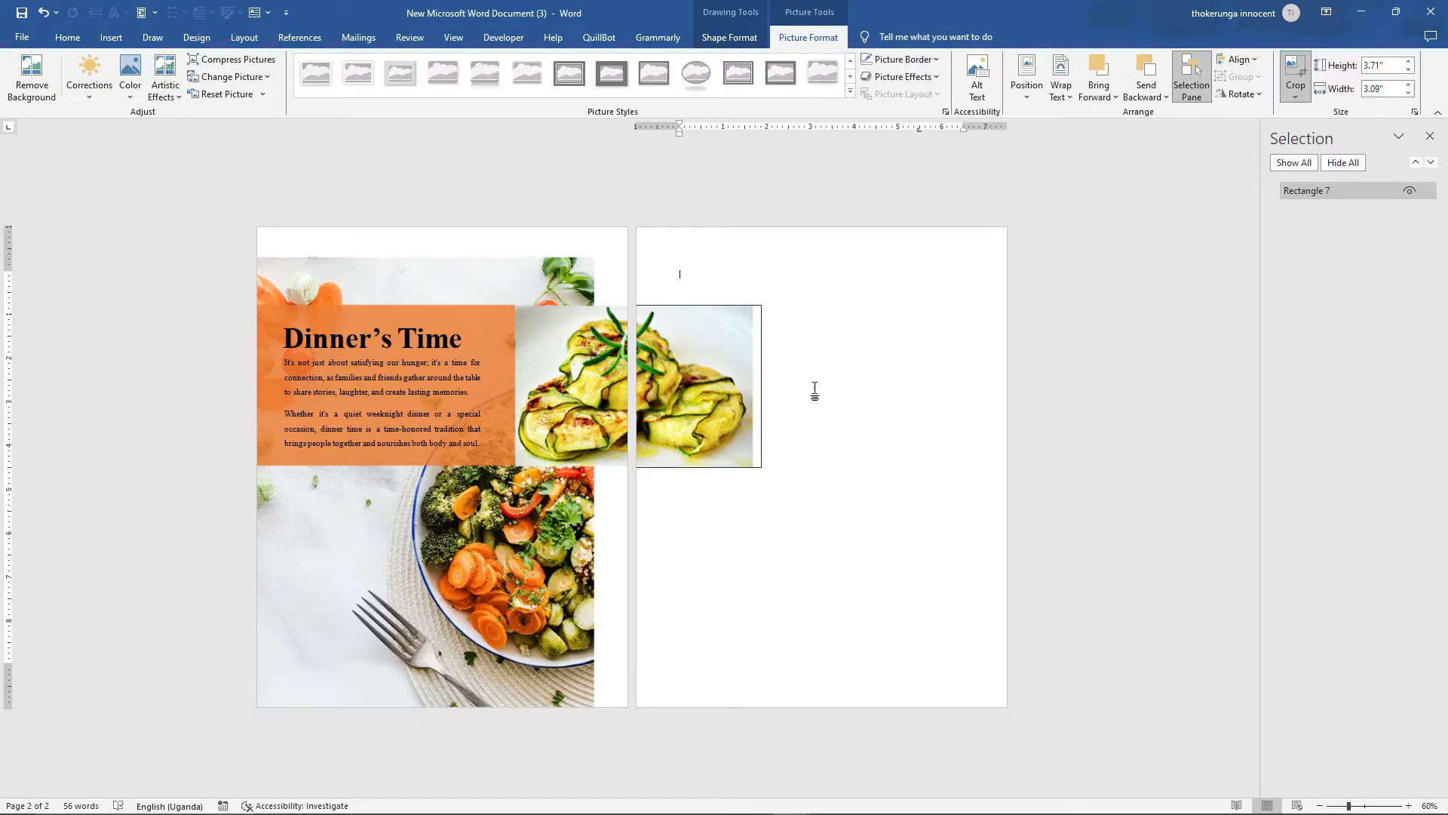
Remove the outline from the picture-filled rectangle on page two
left_click(732, 306)
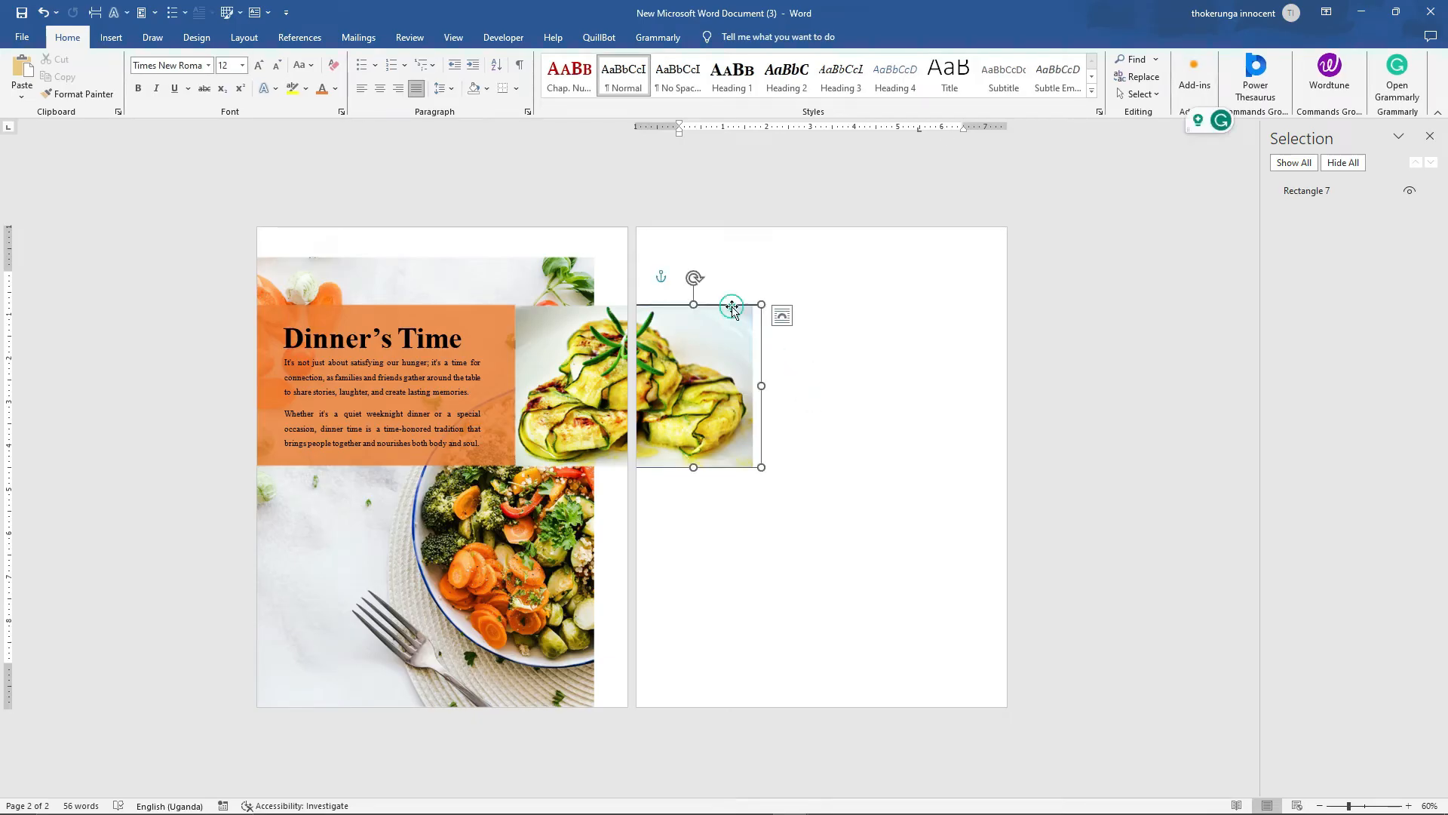
left_click(555, 80)
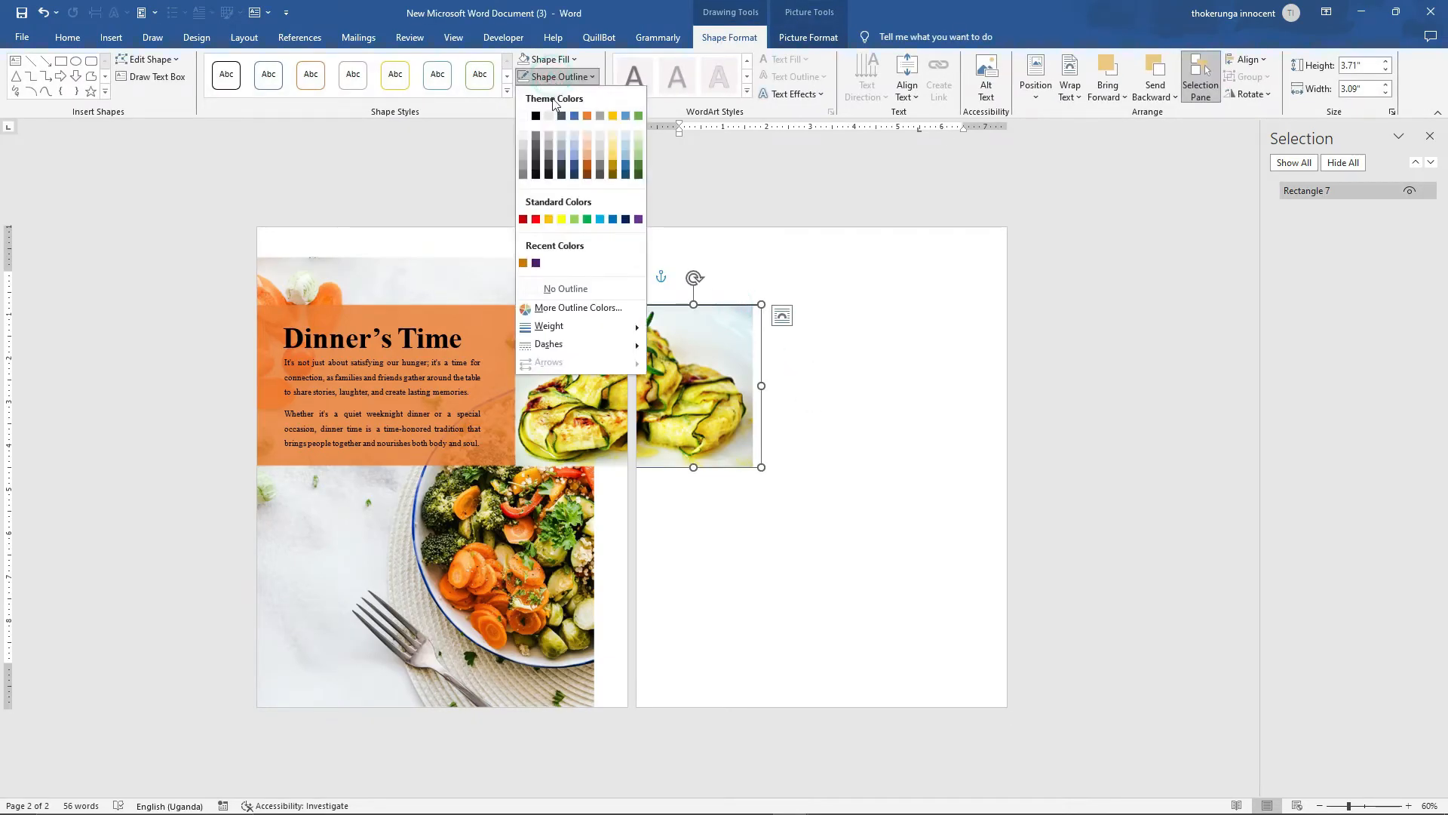
left_click(579, 287)
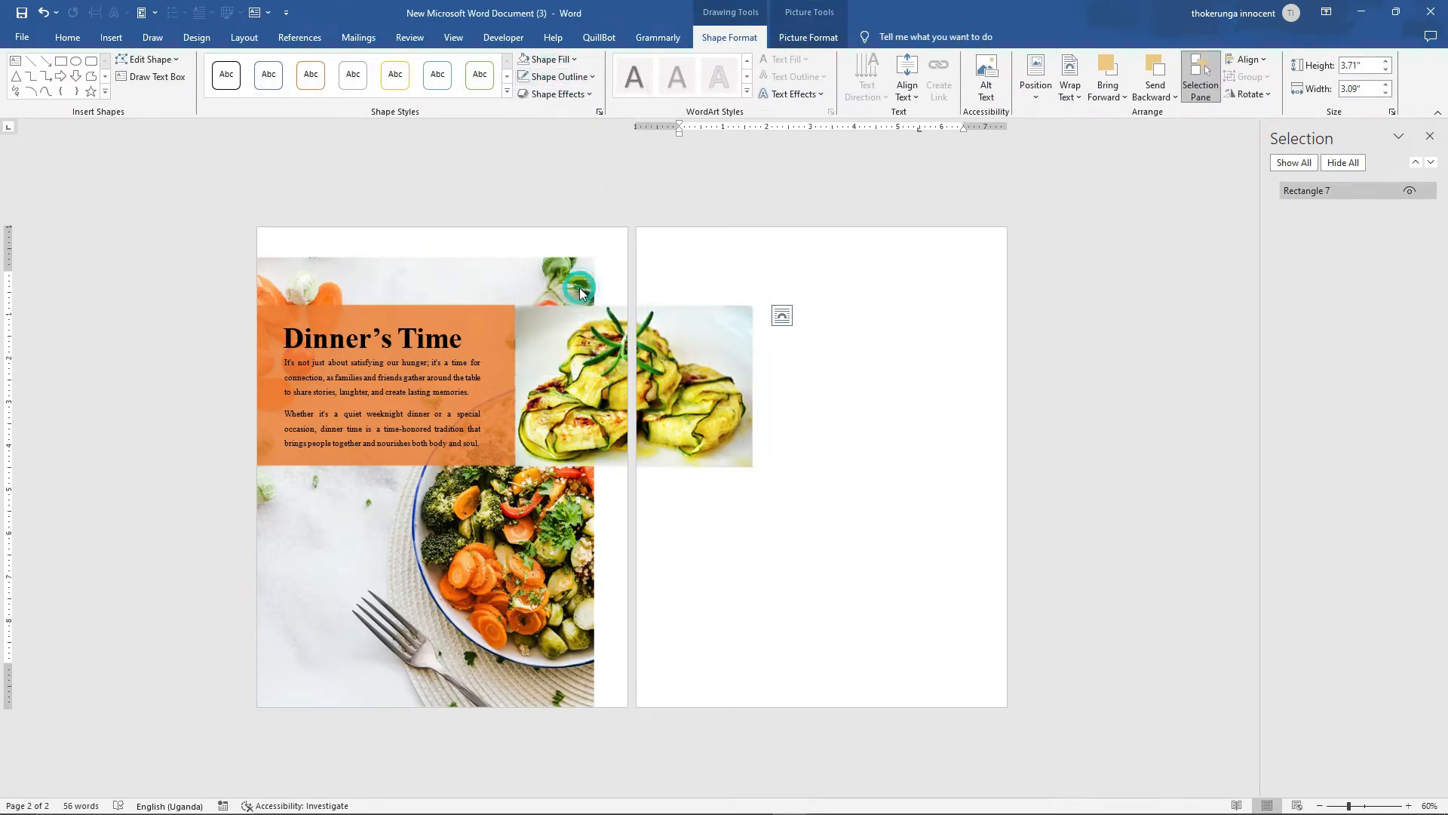
left_click(897, 542)
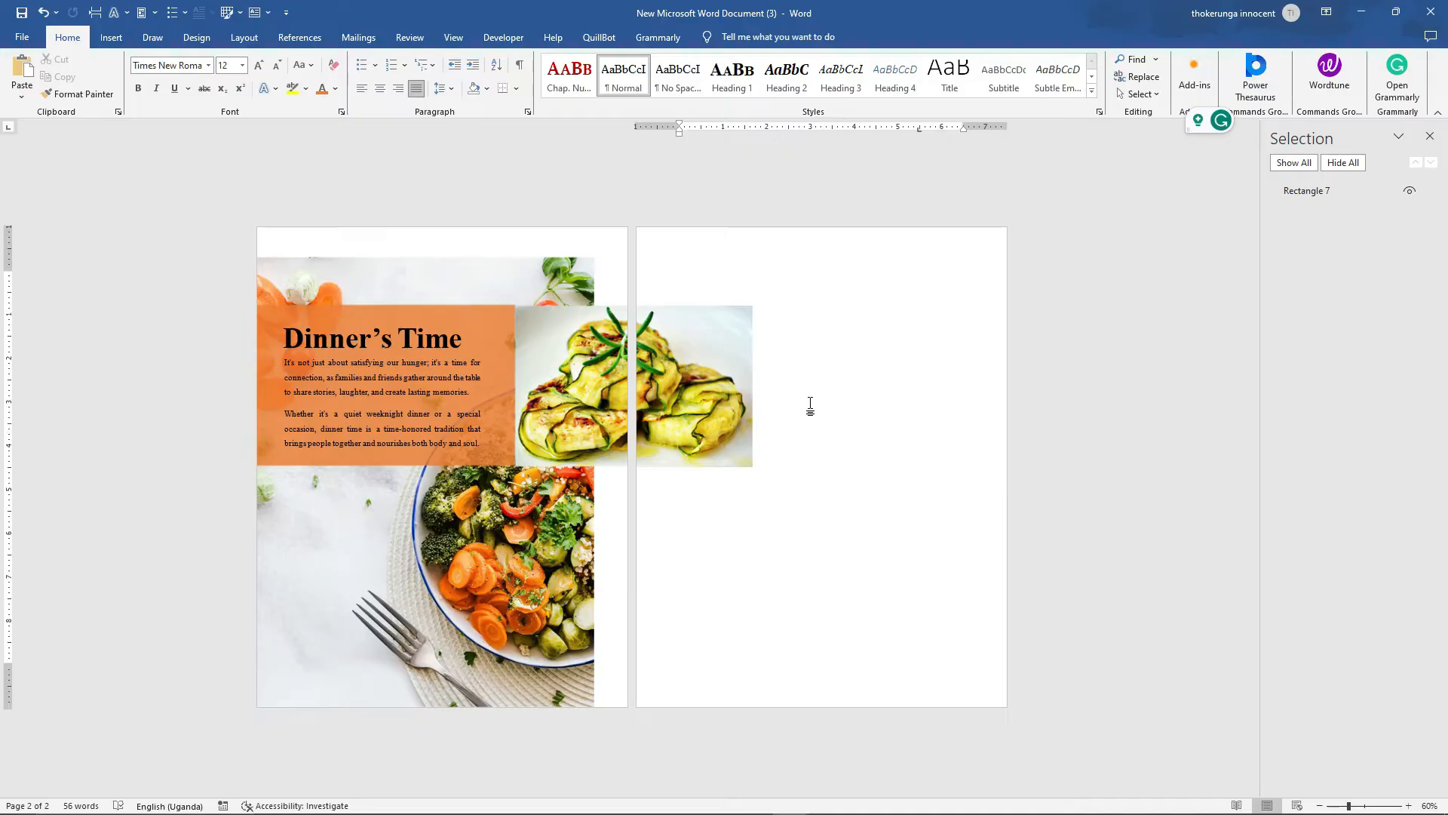
Switch to the finished recipe document to examine the heading beside the page-two photo, and return to the working document
mouse_move(788, 813)
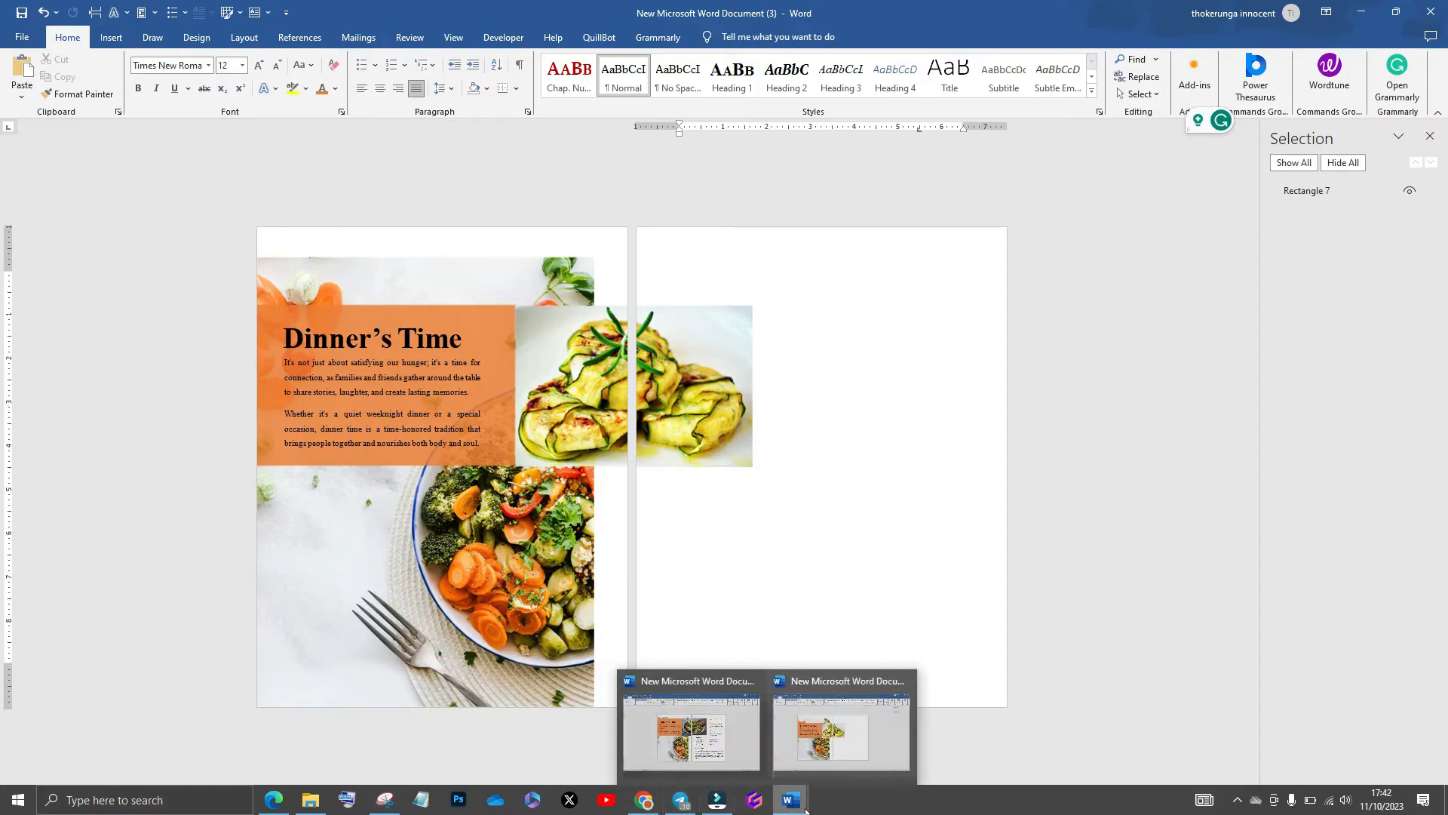
left_click(728, 743)
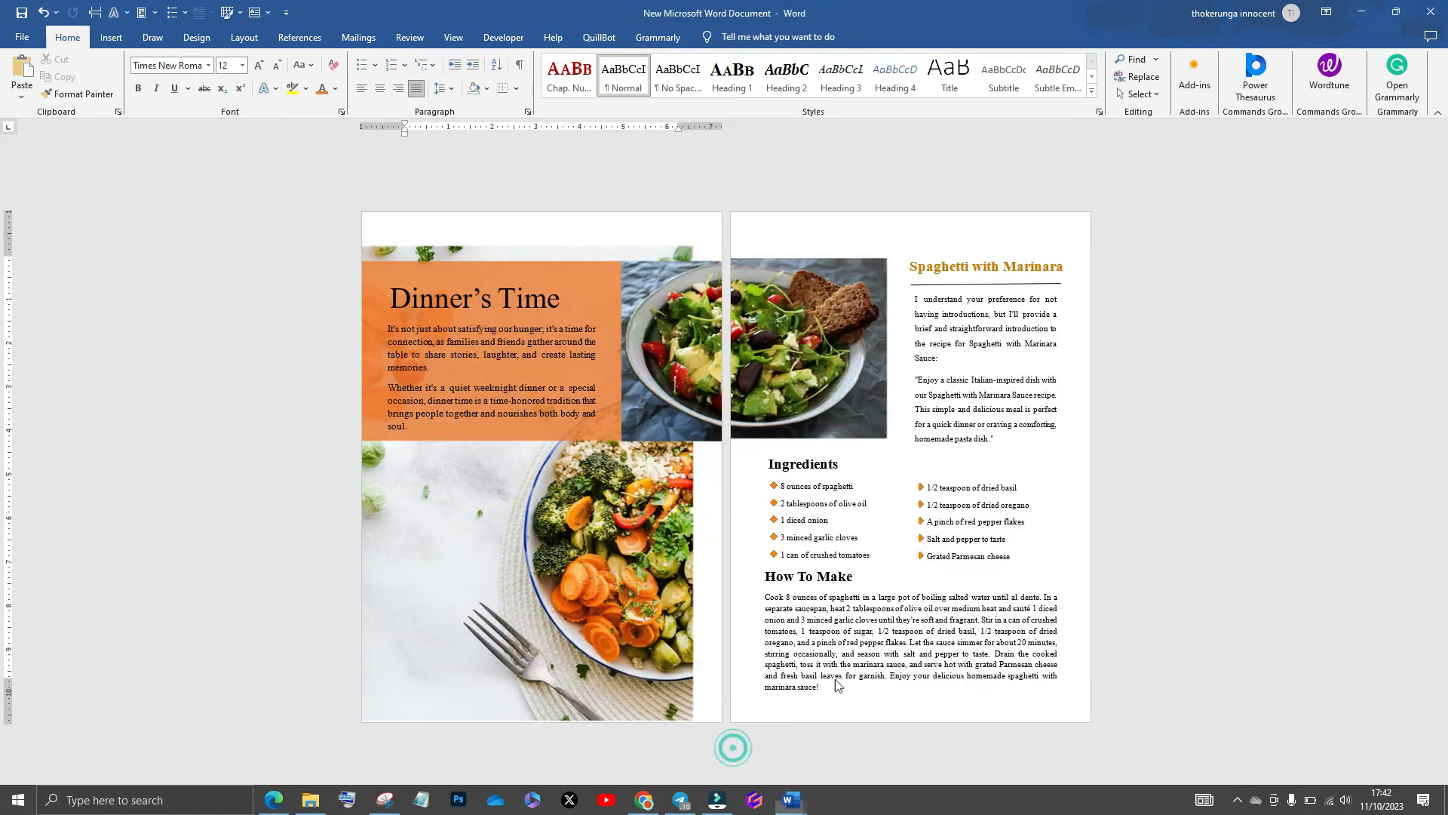
left_click(989, 272)
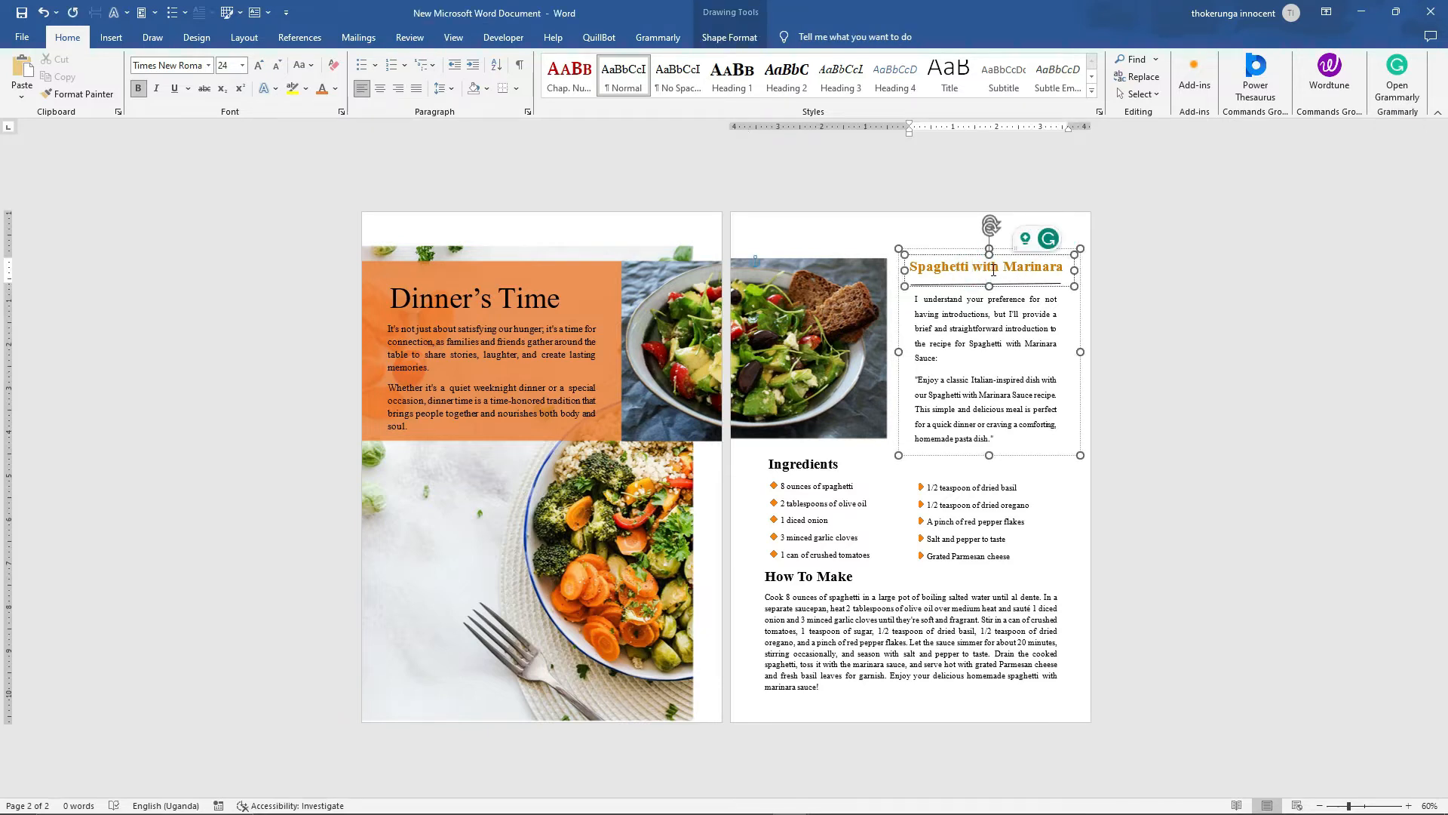
left_click(1065, 269)
mouse_move(963, 811)
mouse_move(791, 813)
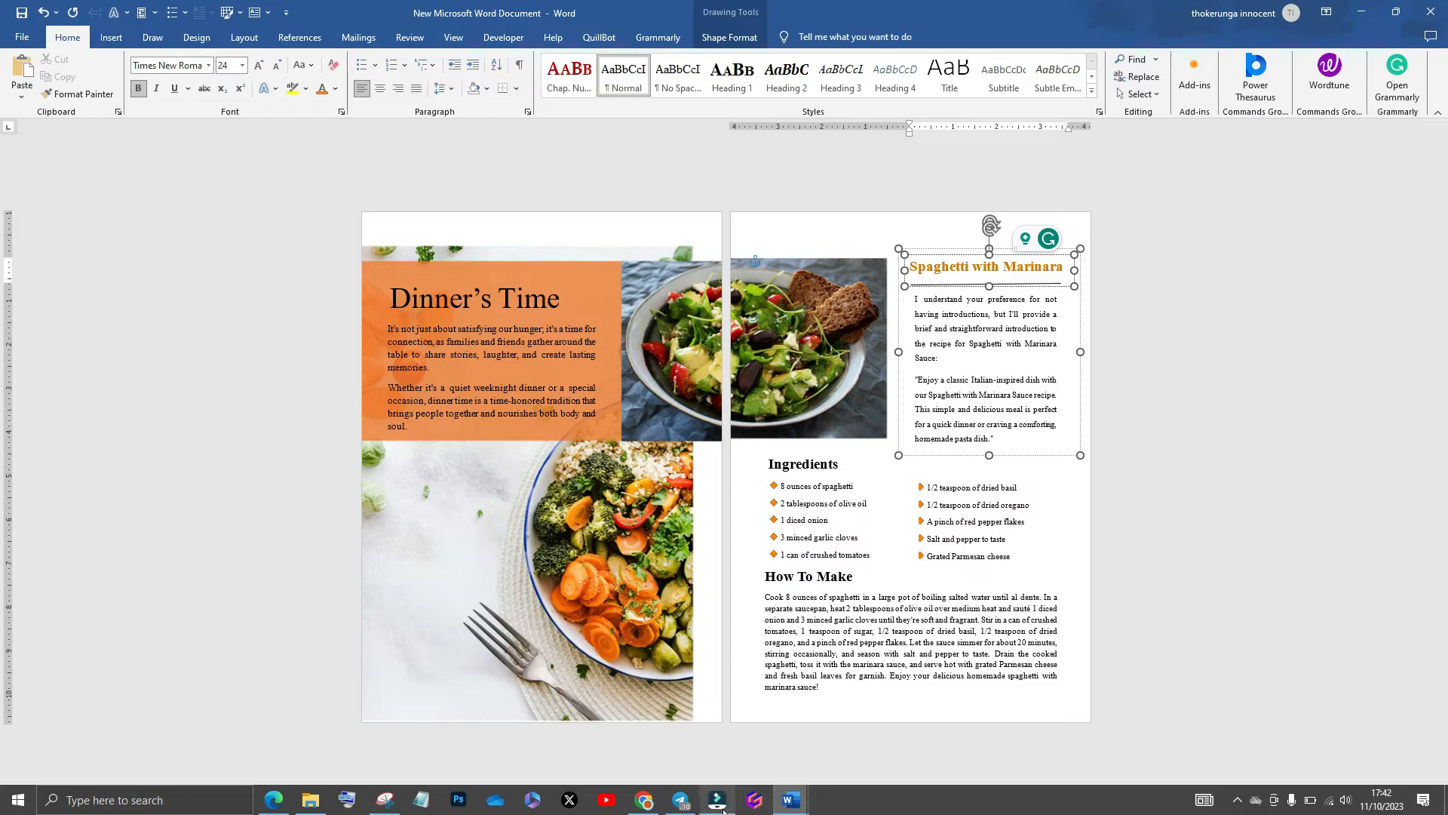
mouse_move(735, 809)
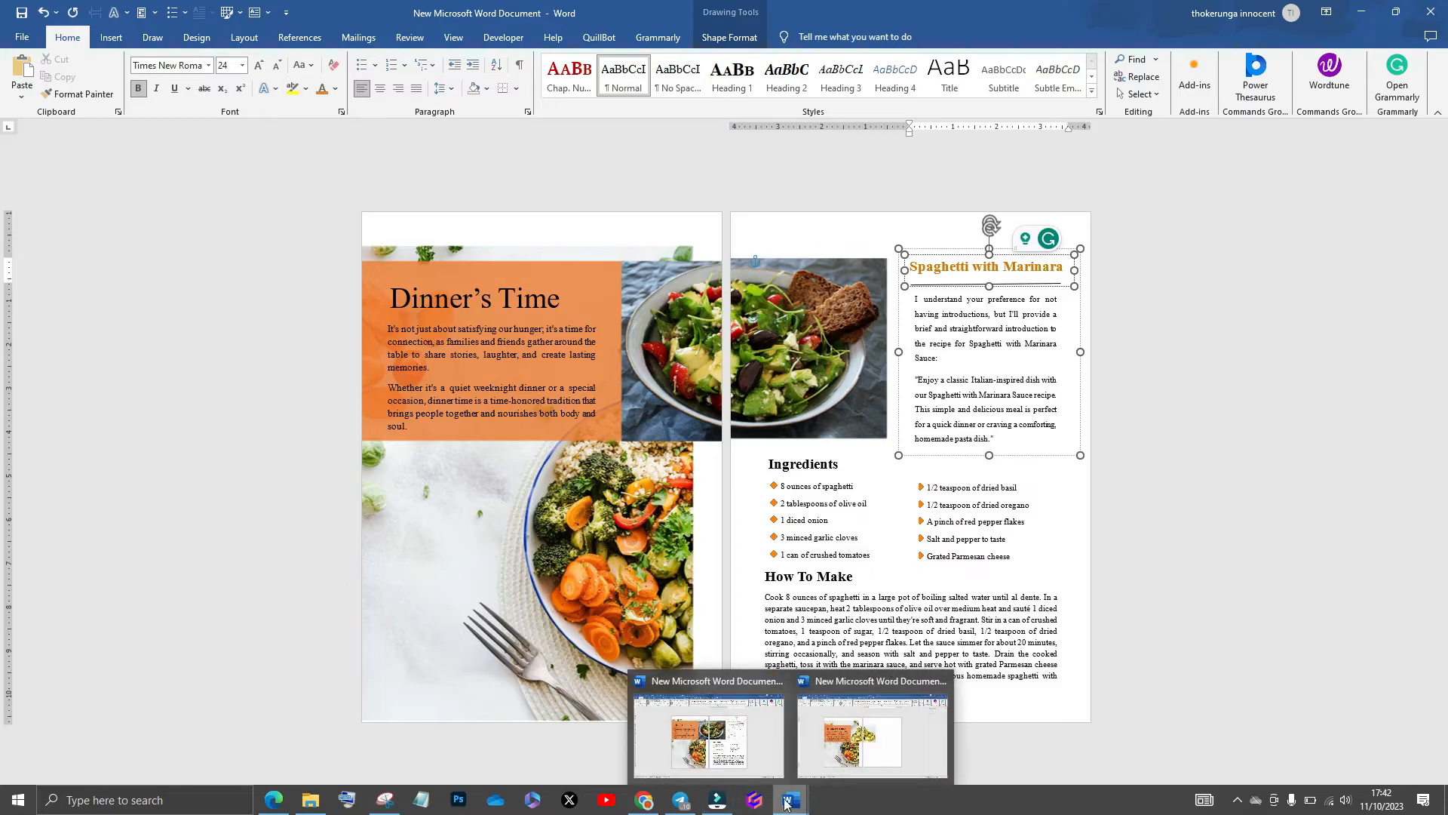
left_click(851, 735)
Draw a text box about 0.64" high and 4.19" wide in page two's upper area, to the right of the photo
left_click(813, 275)
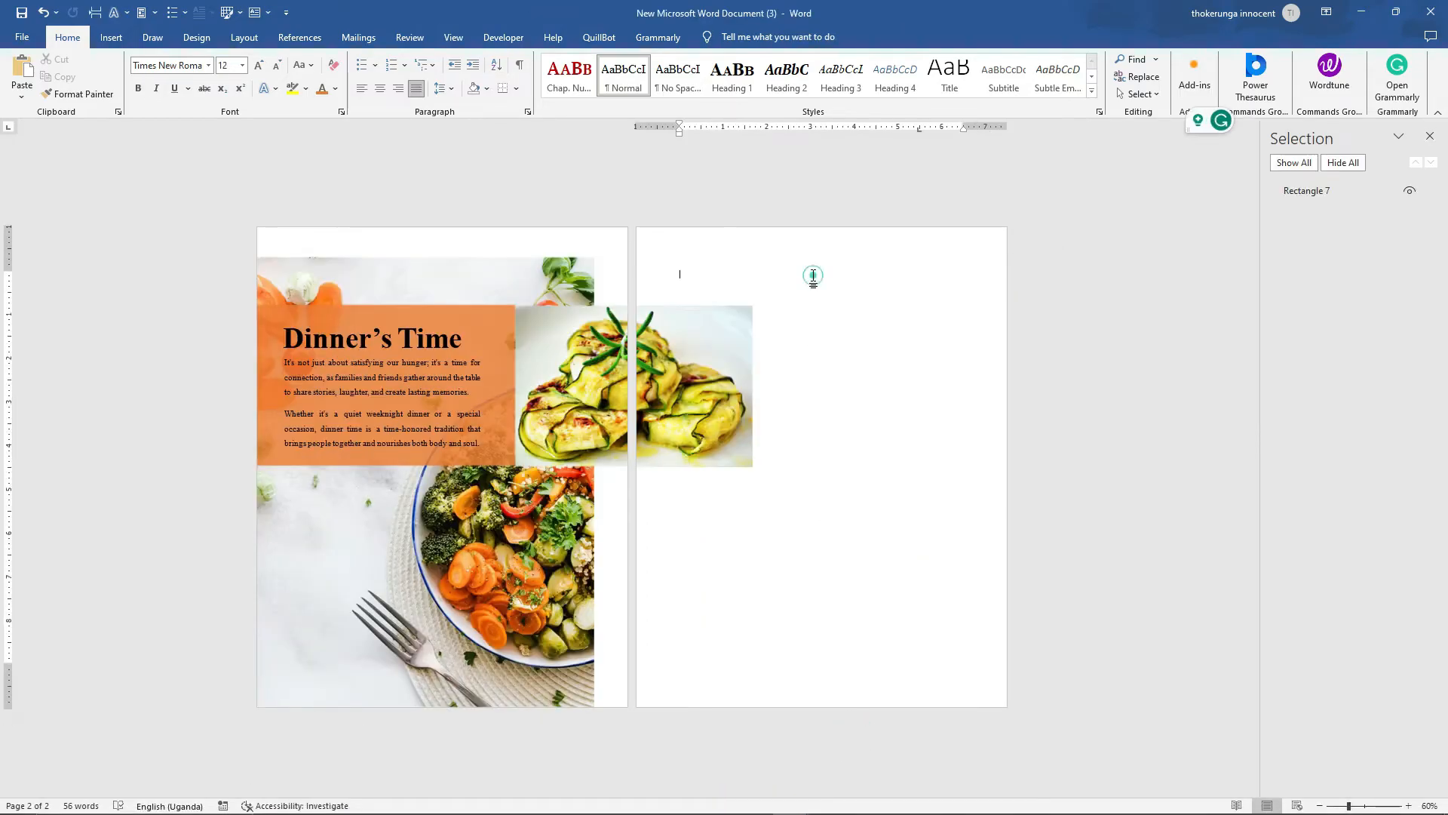
left_click(111, 38)
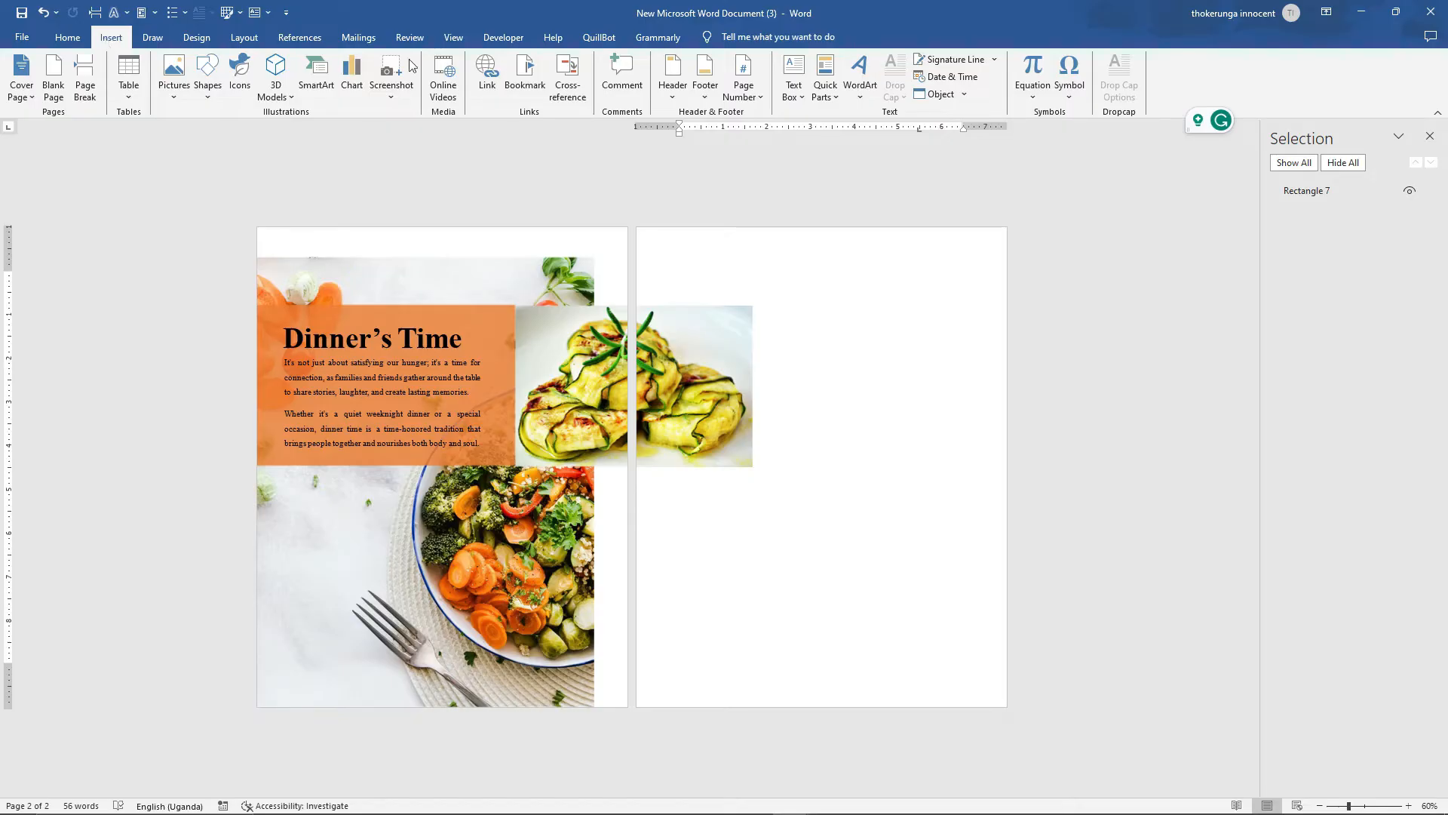
left_click(794, 94)
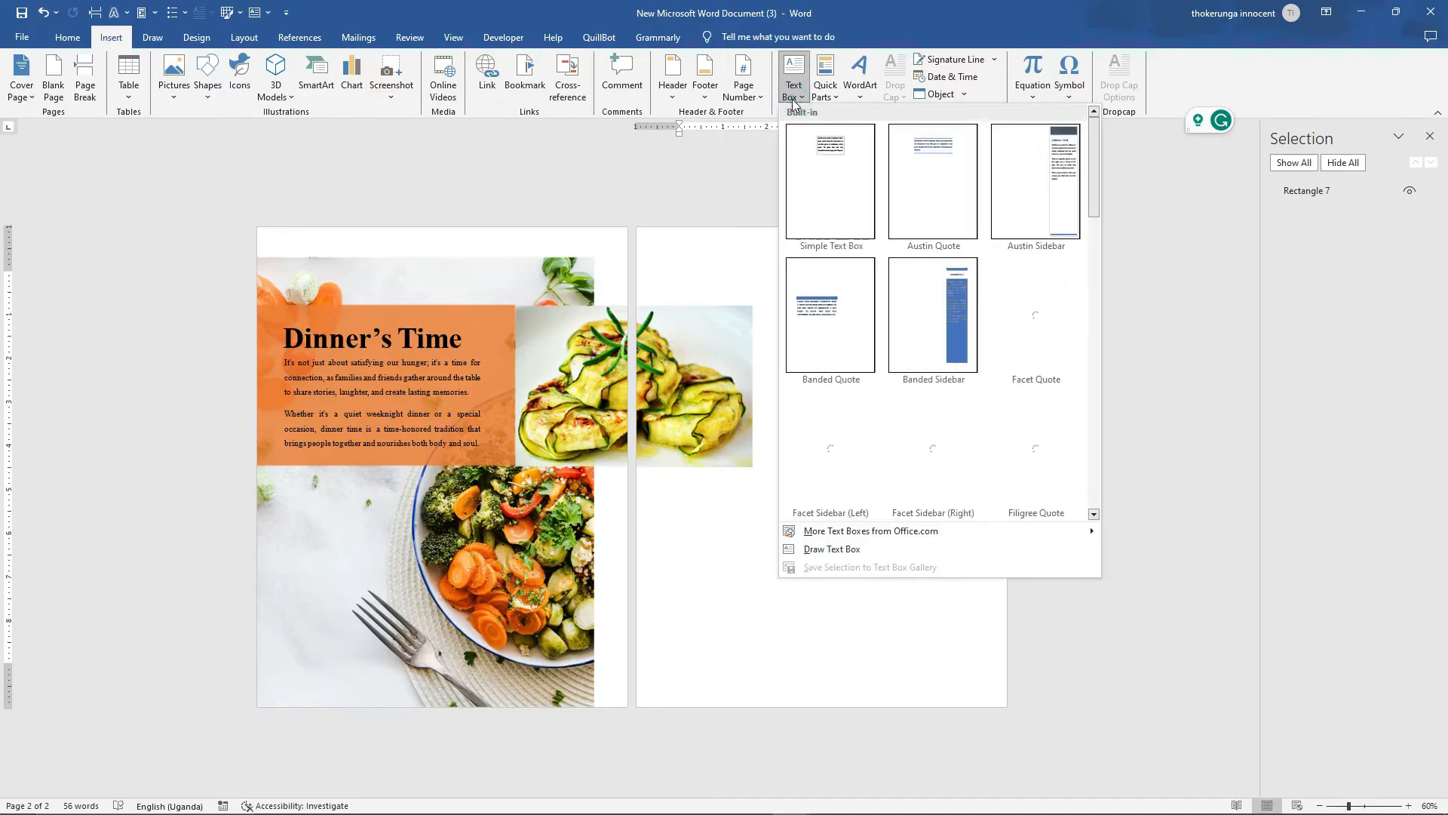
left_click(818, 550)
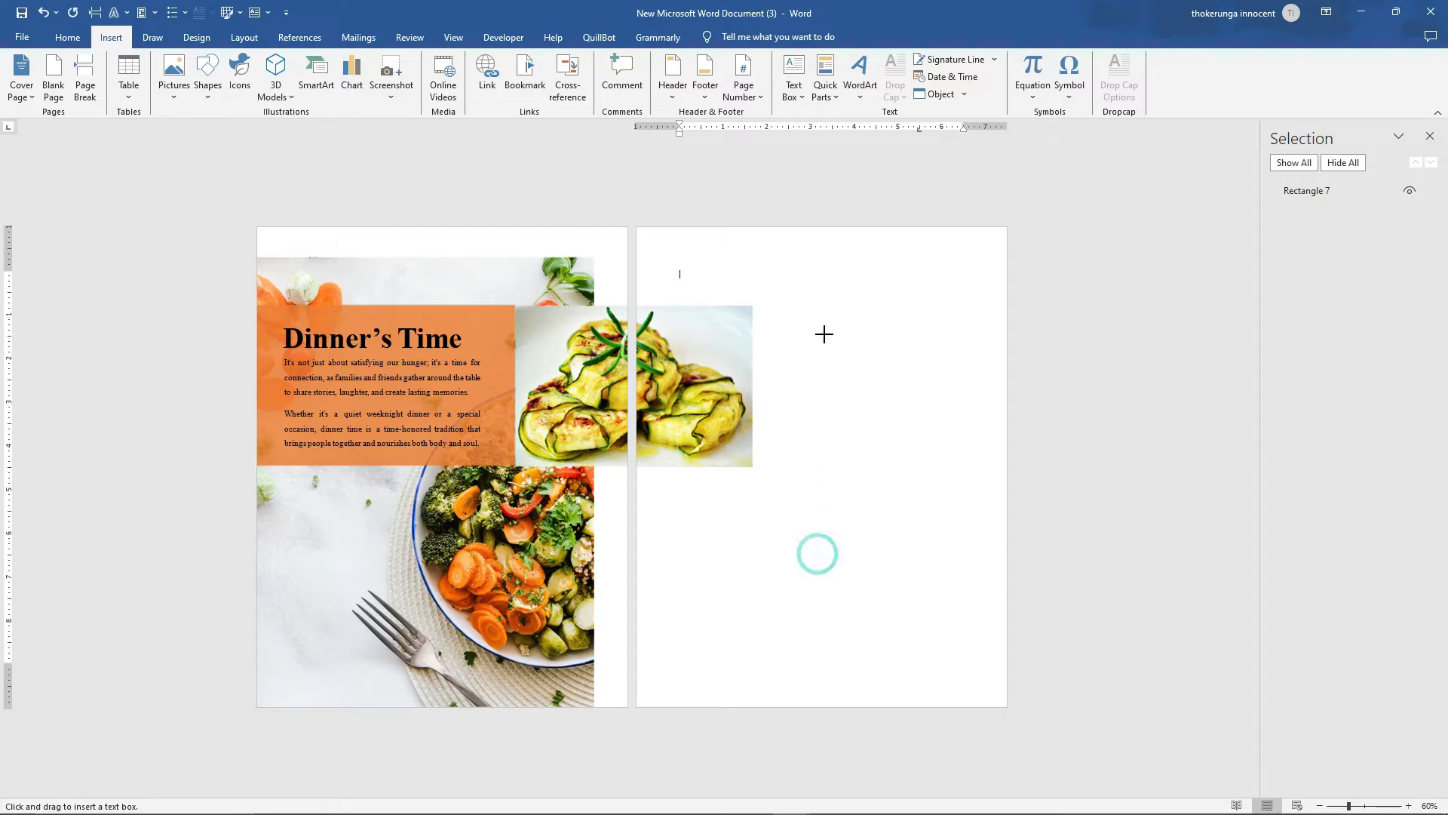
left_click_drag(818, 277, 980, 304)
left_click(869, 333)
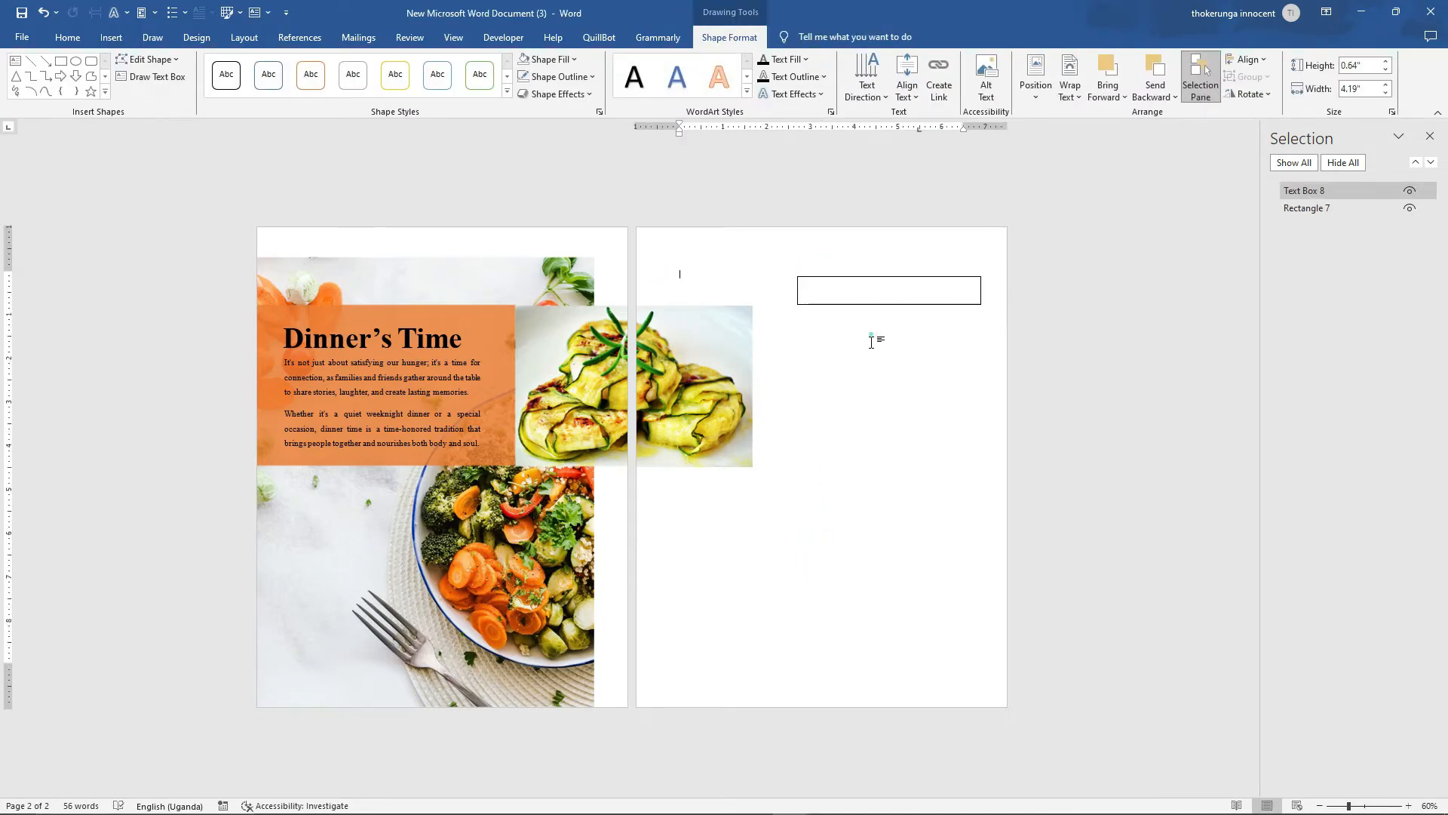
Copy the heading "Spaghetti with Marinara" from the finished document and paste it as text only into the new text box
left_click(791, 800)
left_click(728, 738)
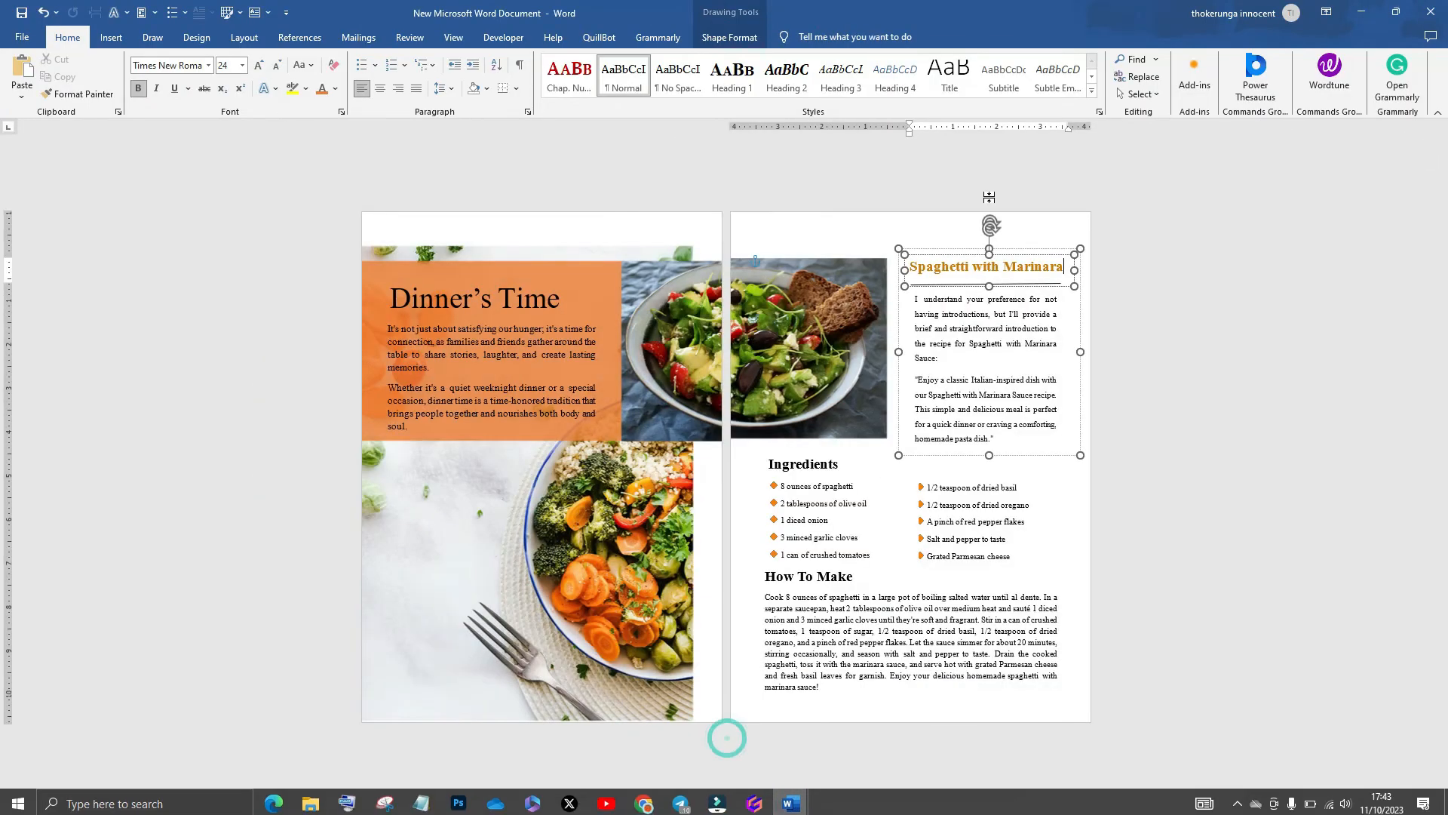
left_click_drag(1065, 265, 909, 267)
key("ctrl+c")
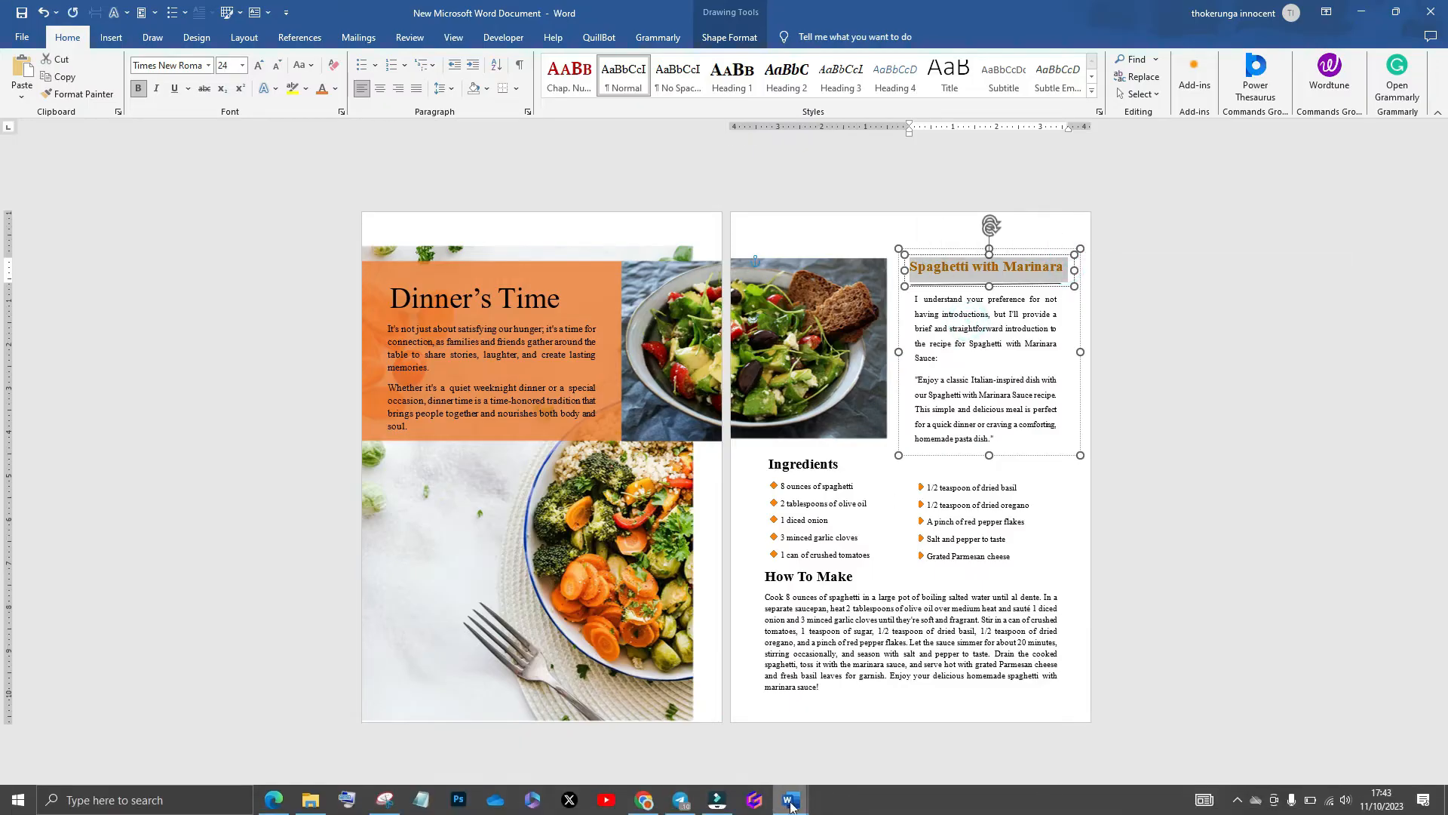
left_click(791, 799)
left_click(859, 724)
left_click(850, 296)
right_click(850, 294)
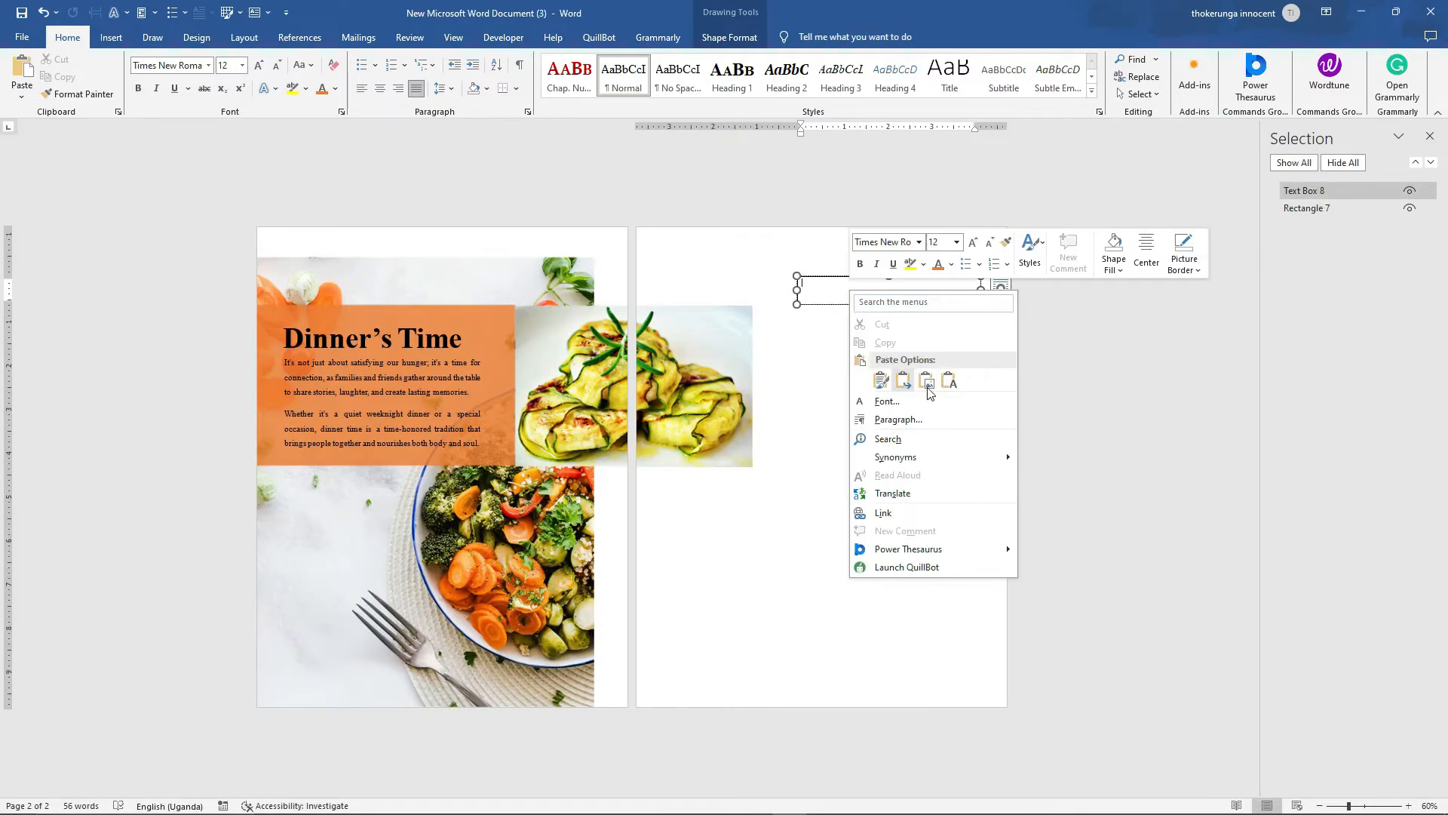
left_click(945, 378)
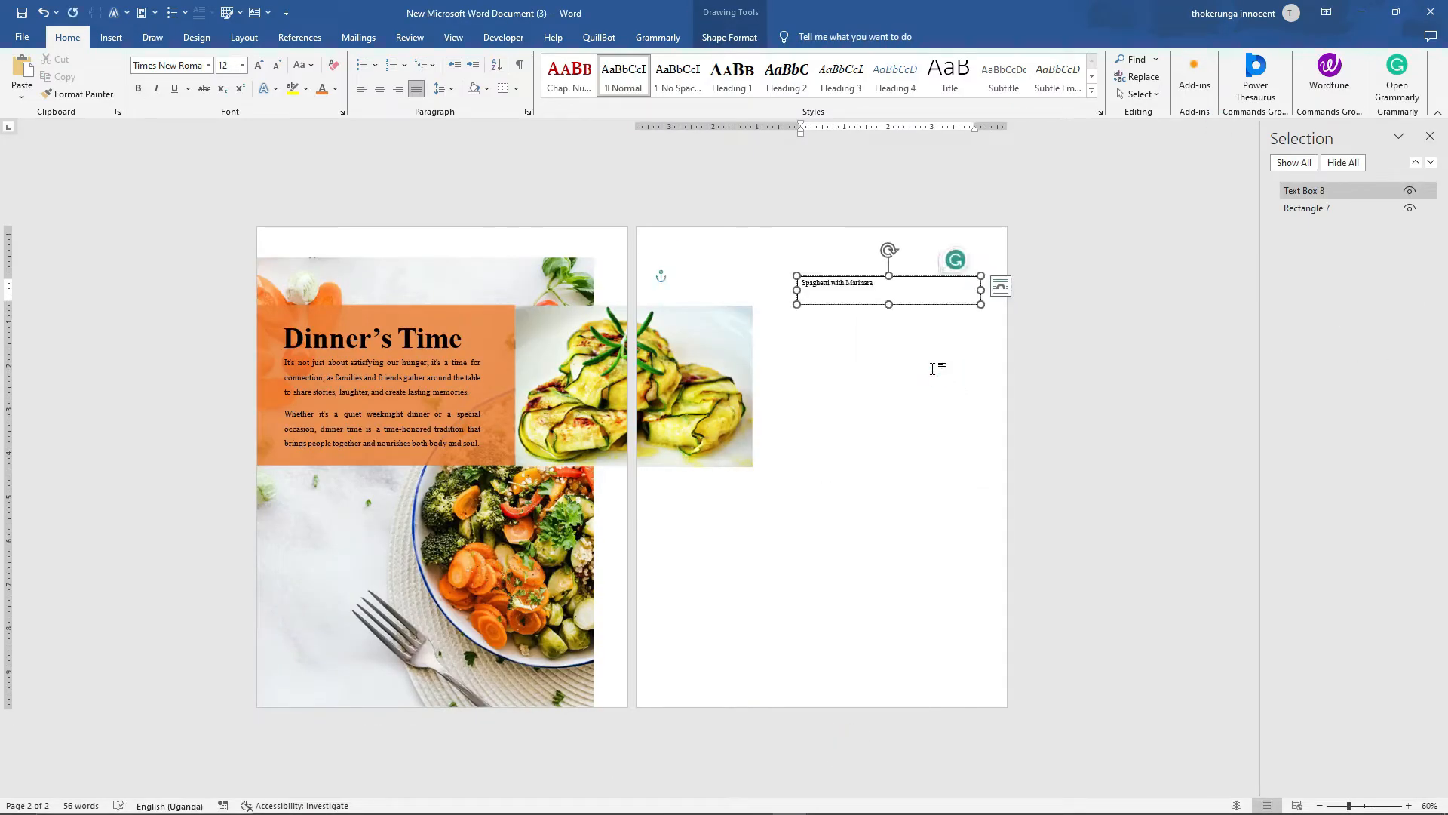
Enlarge the "Spaghetti with Marinara" heading text to 28 pt and make it bold
left_click(867, 374)
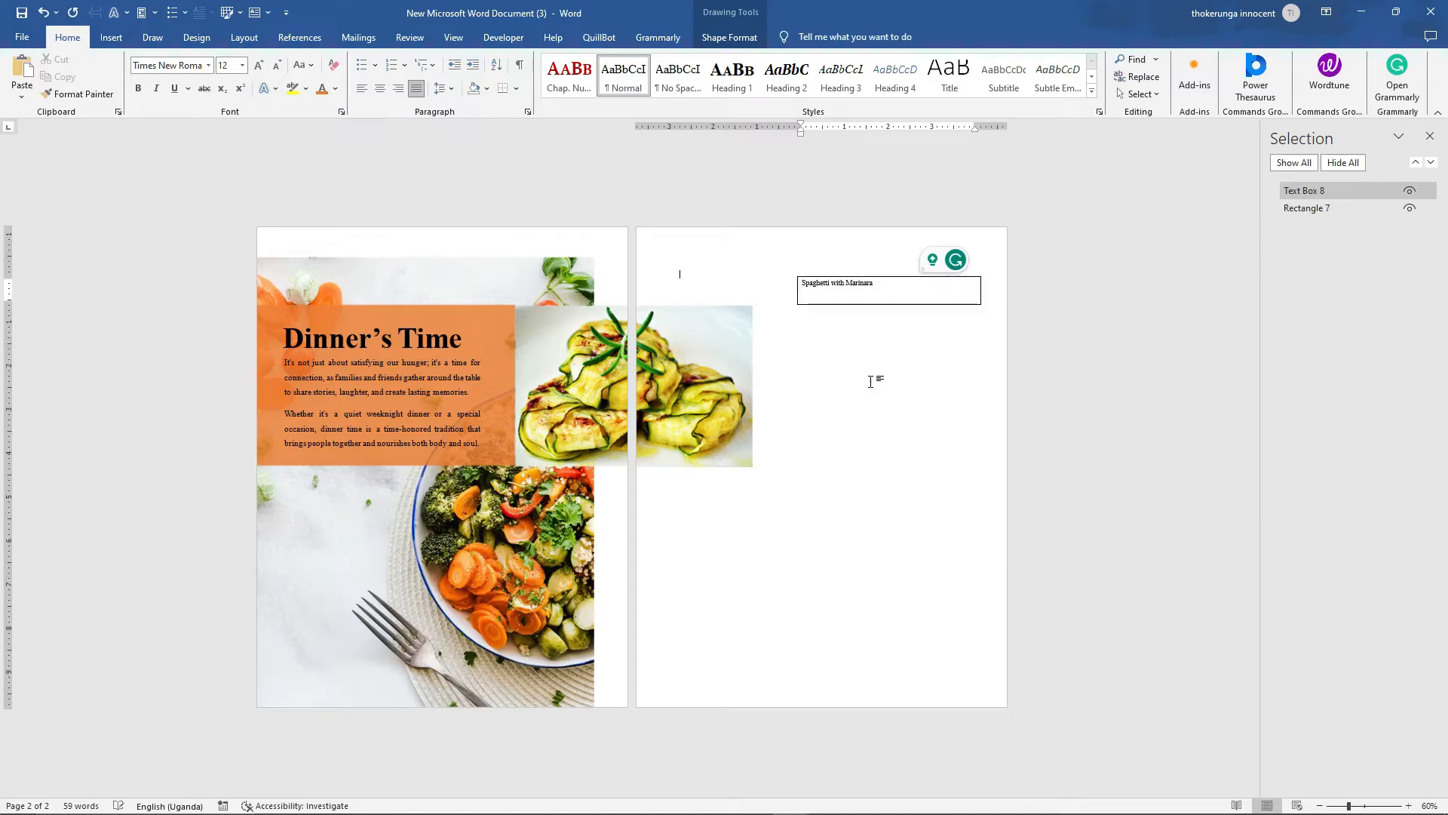
left_click(872, 279)
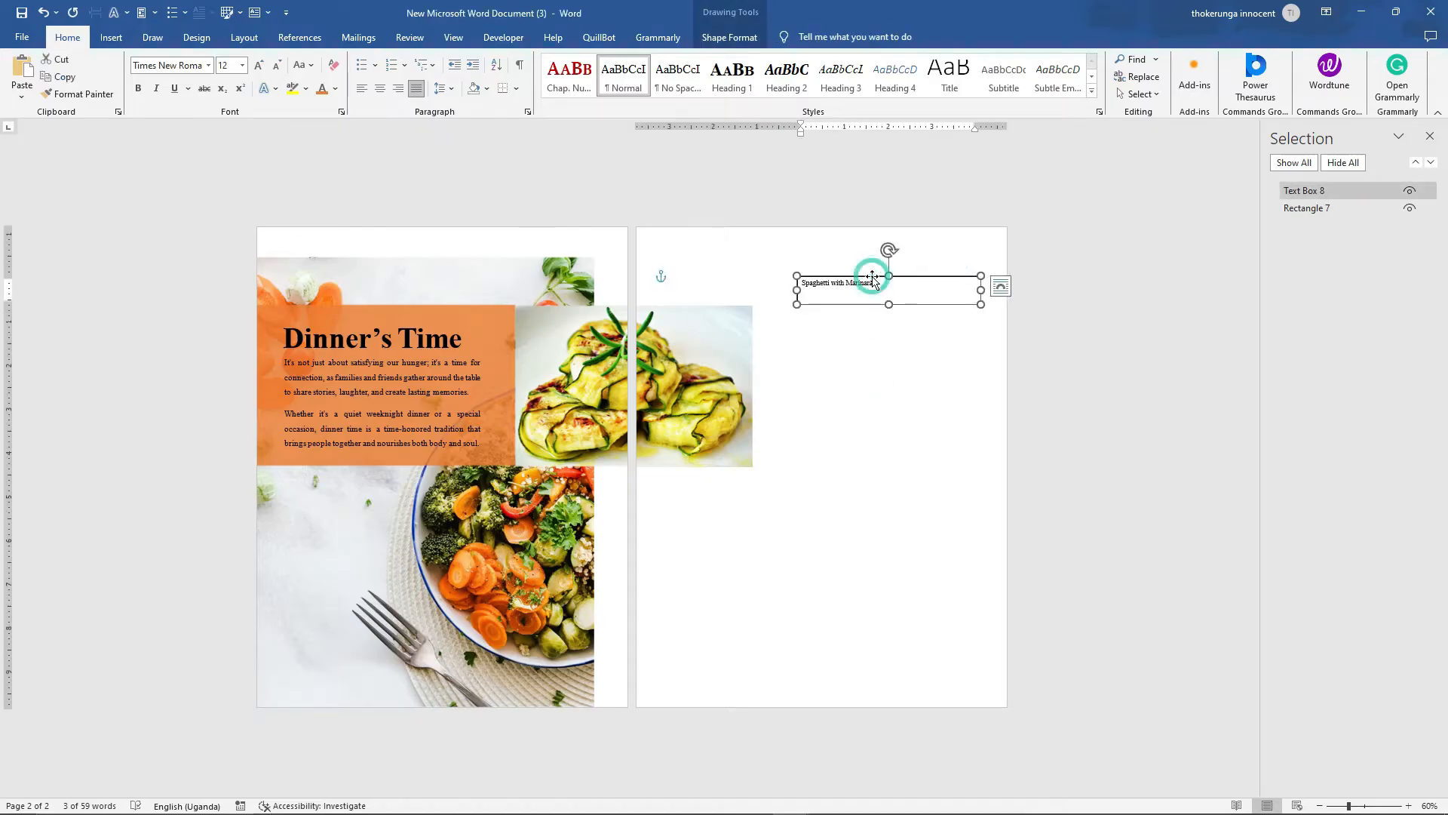
left_click(259, 63)
left_click(258, 64)
left_click(258, 63)
left_click(259, 63)
left_click(259, 63)
left_click(258, 63)
left_click(258, 63)
left_click(258, 64)
left_click(138, 89)
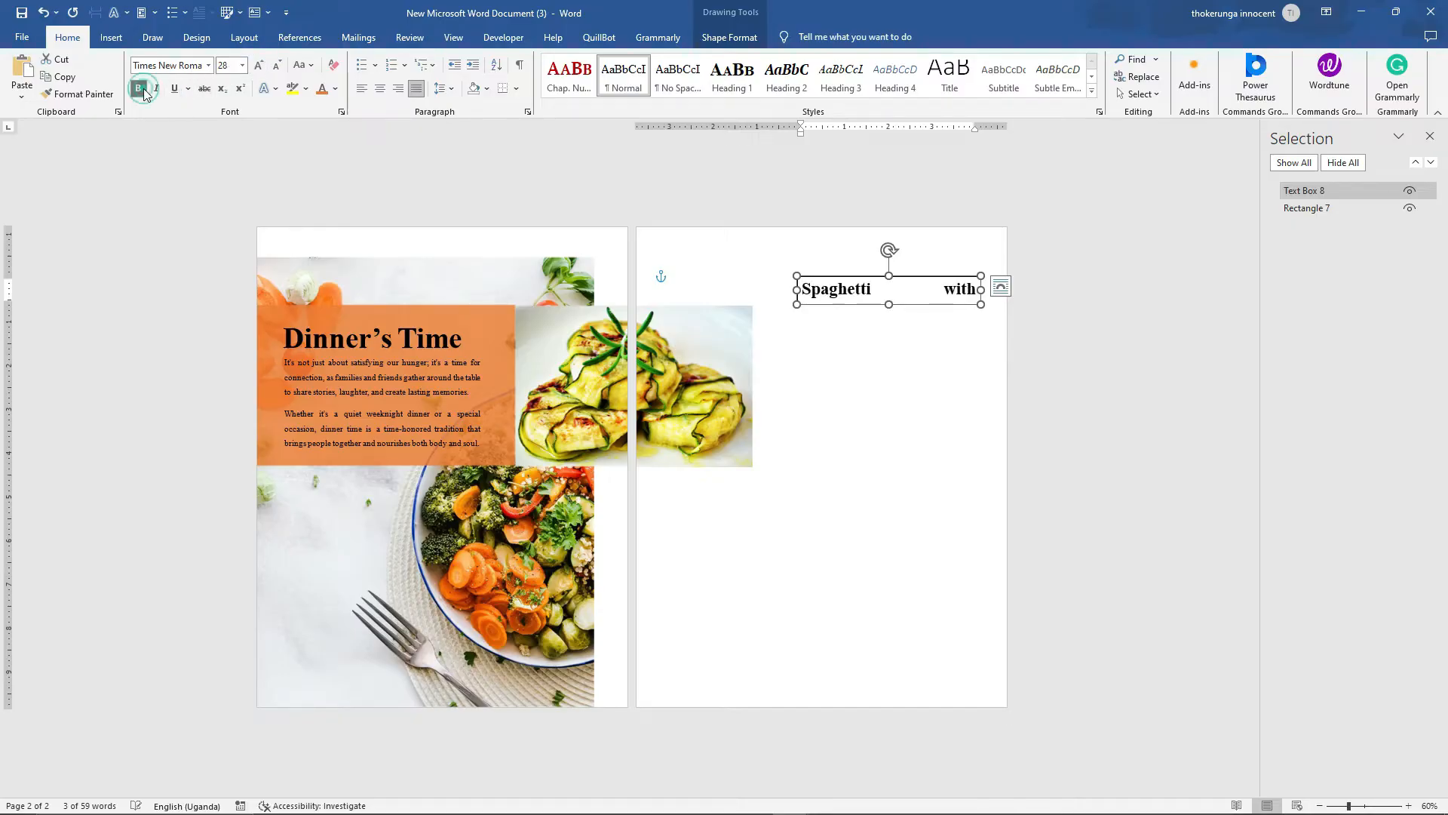
Left-align the "Spaghetti with Marinara" heading and reduce its font by one size so it fits on one line
left_click(360, 89)
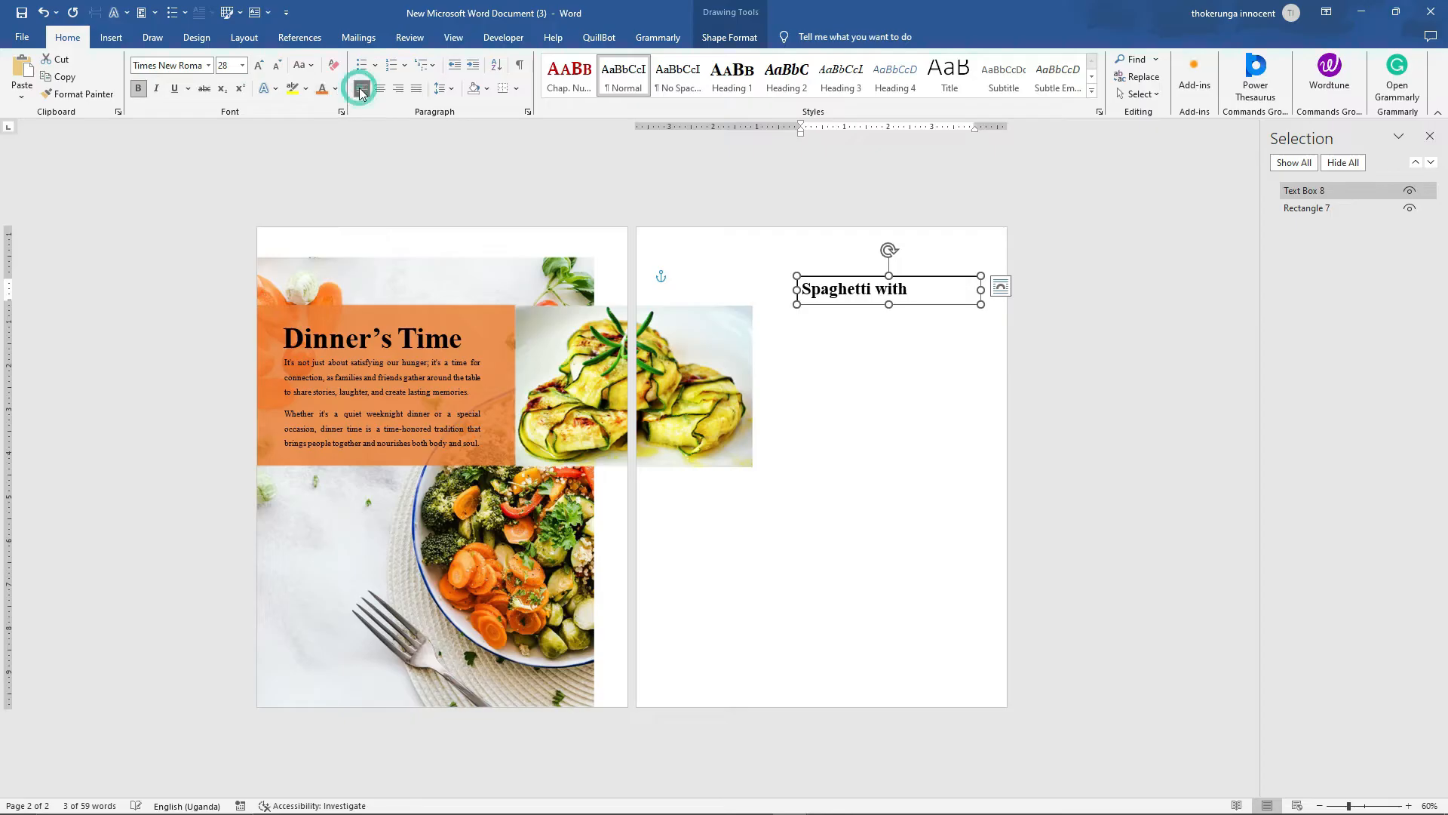
left_click(285, 66)
left_click(916, 366)
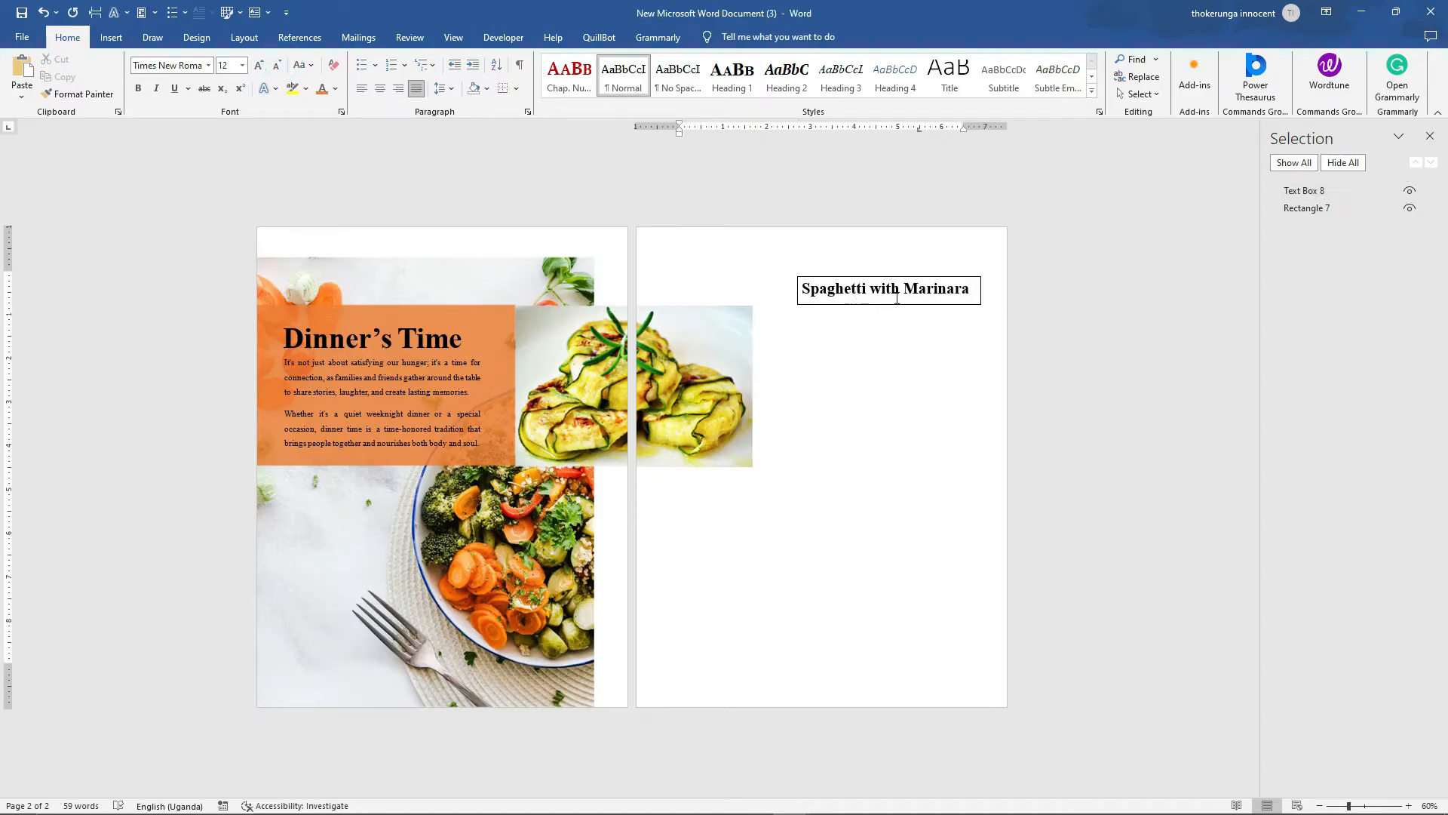
Remove the outline from the "Spaghetti with Marinara" text box
left_click(879, 278)
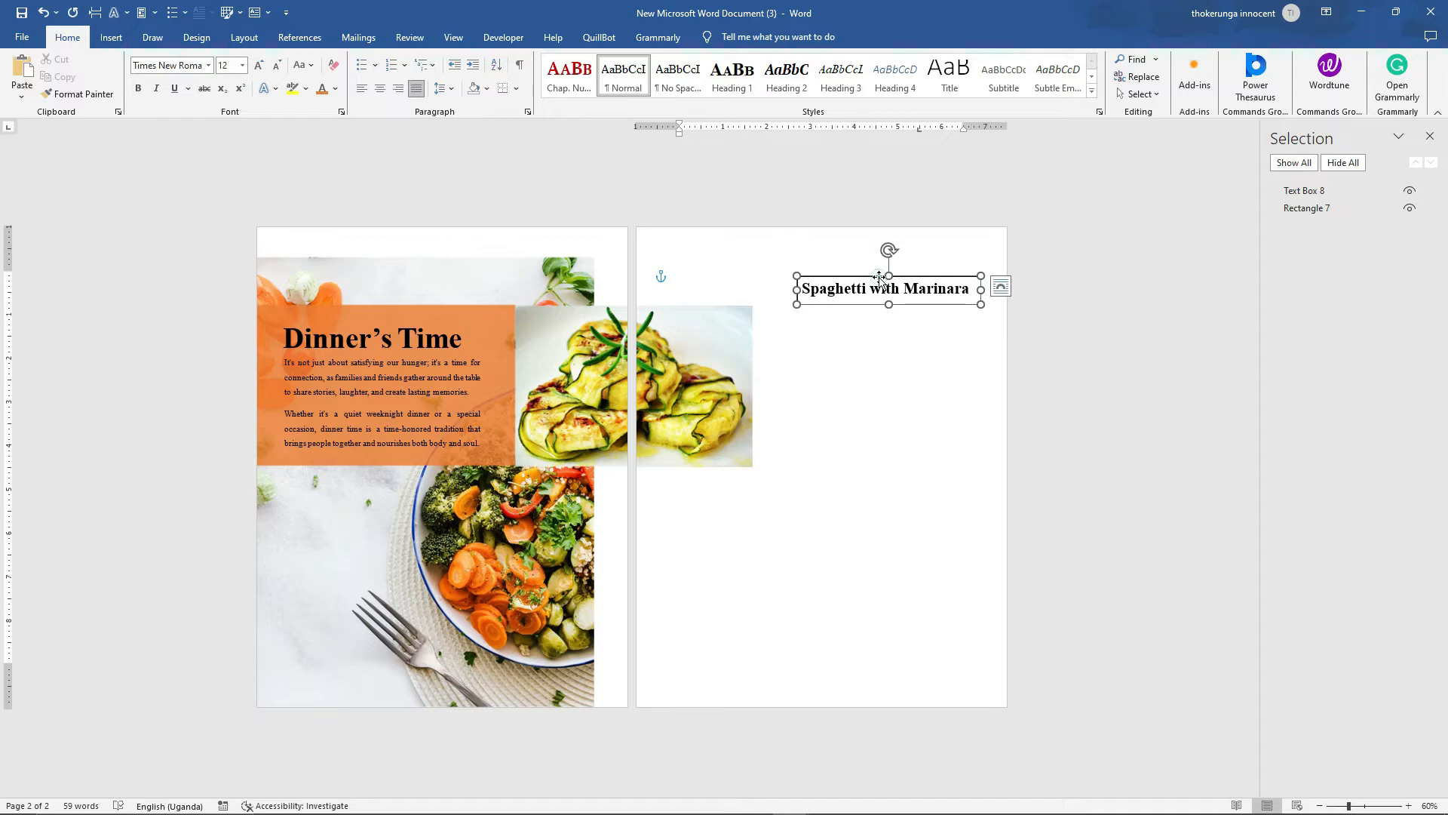
left_click(570, 85)
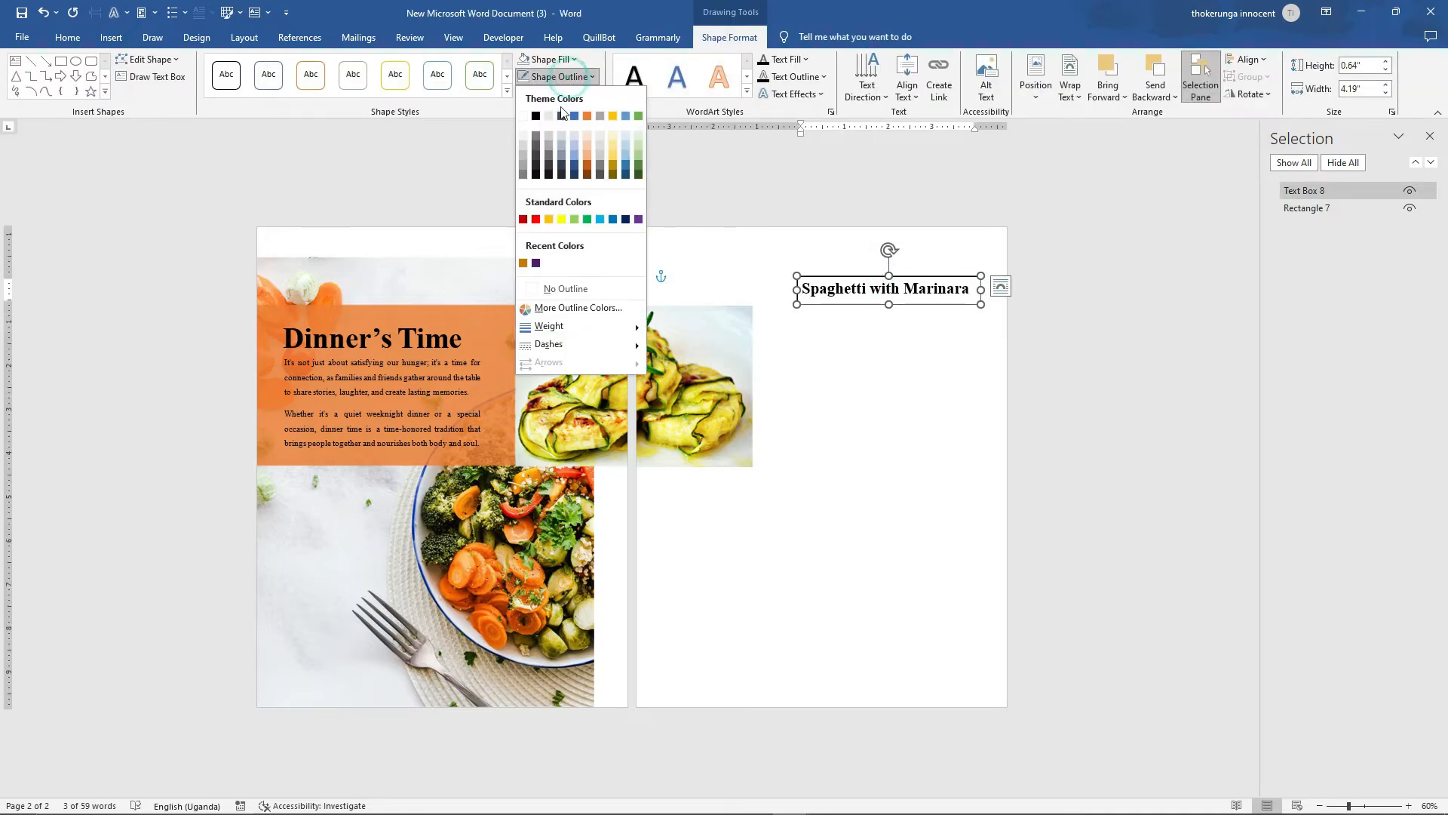
left_click(565, 285)
left_click(963, 360)
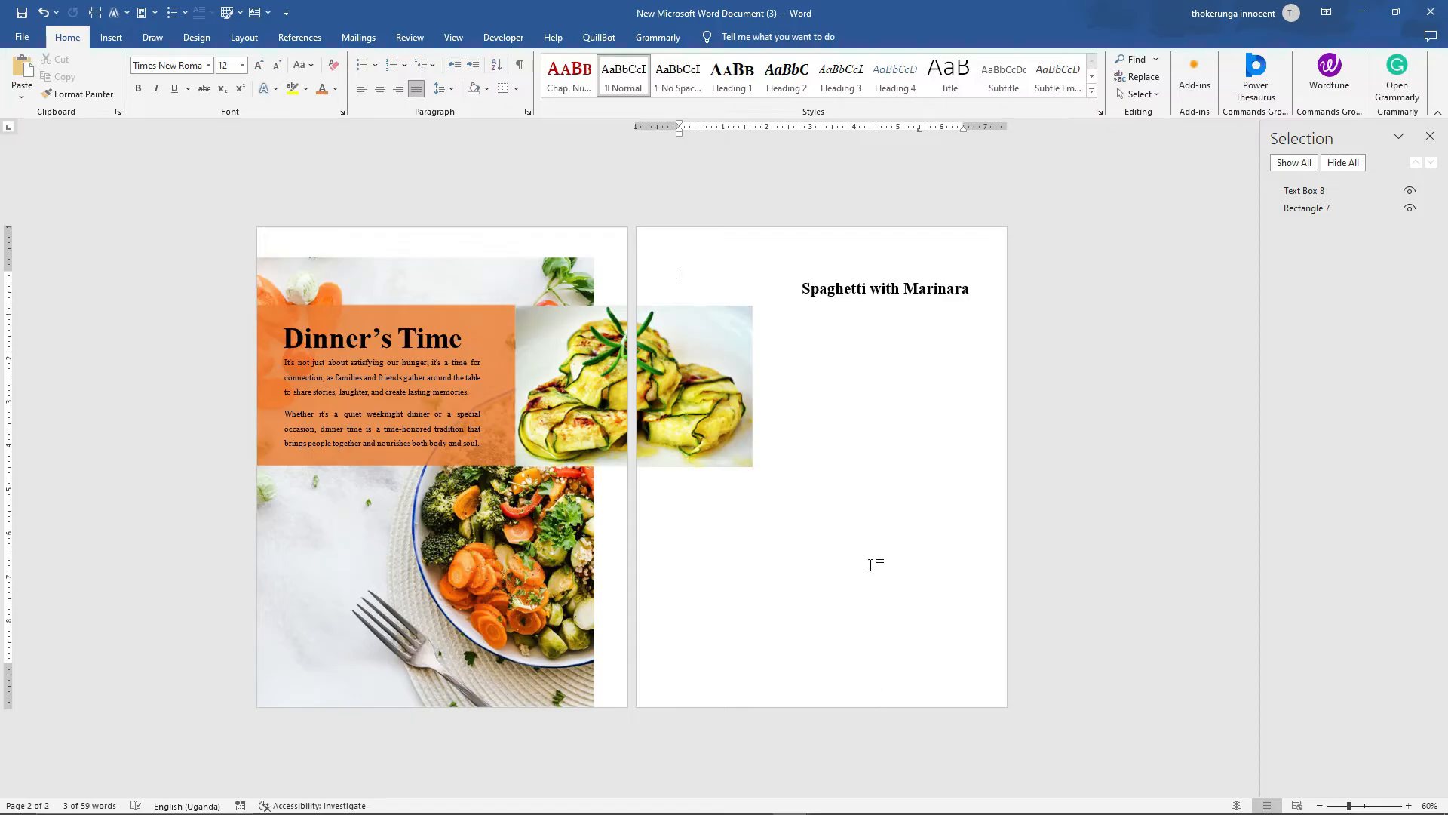
Begin inserting the next object on page two of the recipe layout
left_click(113, 37)
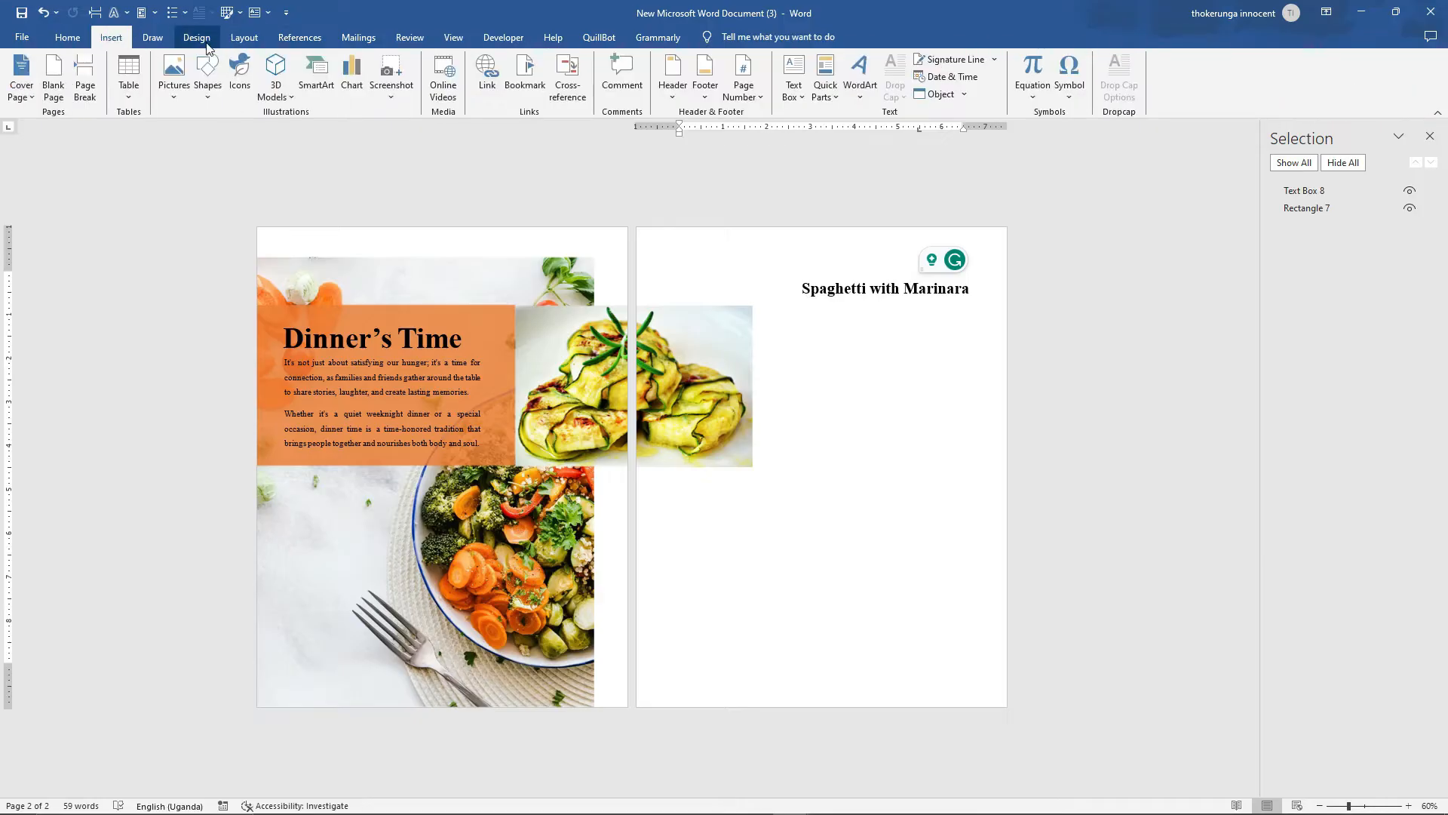
Draw a straight line about 3.74" wide beneath the "Spaghetti with Marinara" heading and give it the black line style
left_click(207, 89)
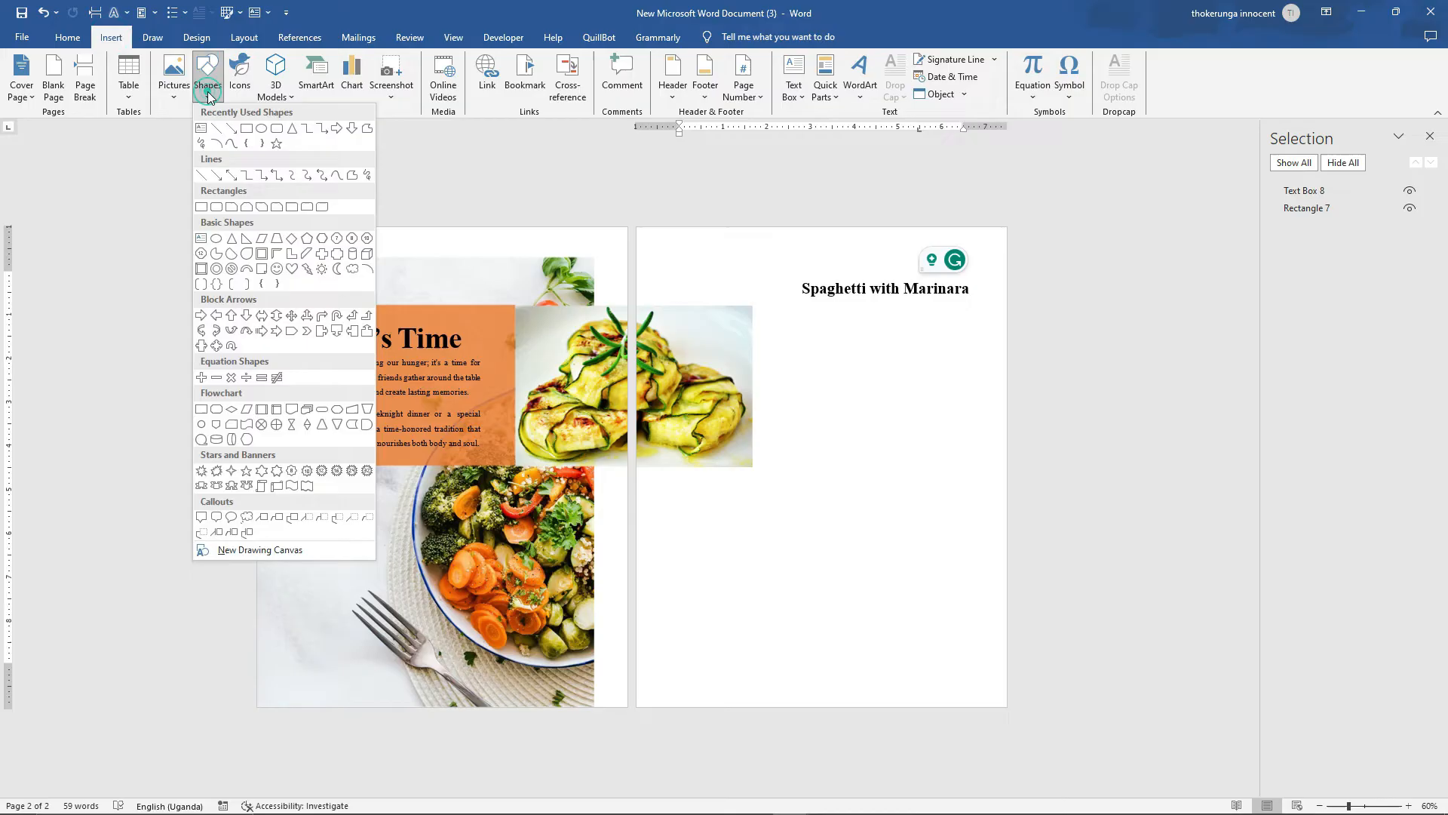
left_click(203, 177)
left_click_drag(803, 302, 942, 302)
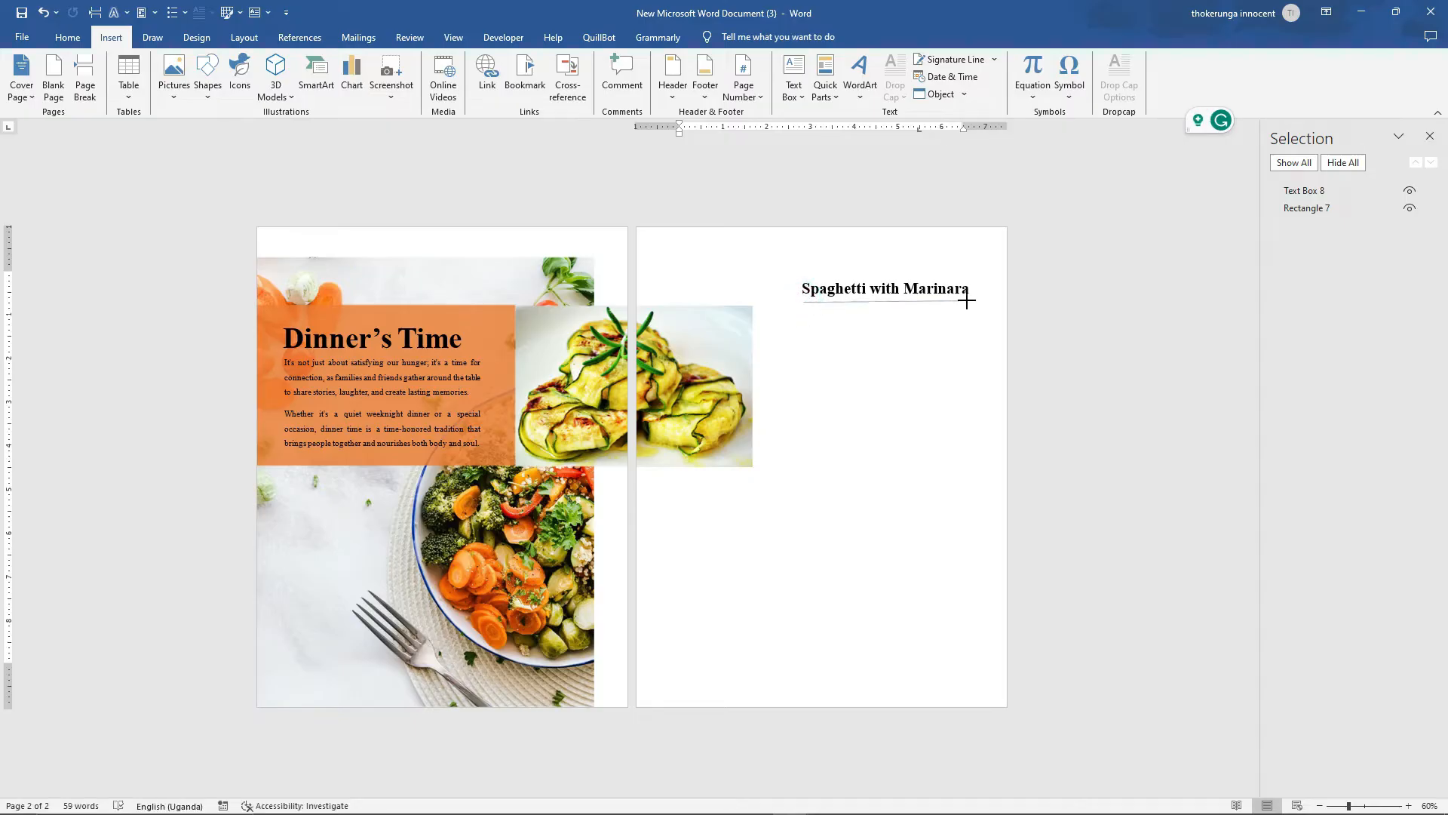
left_click_drag(967, 301, 966, 301)
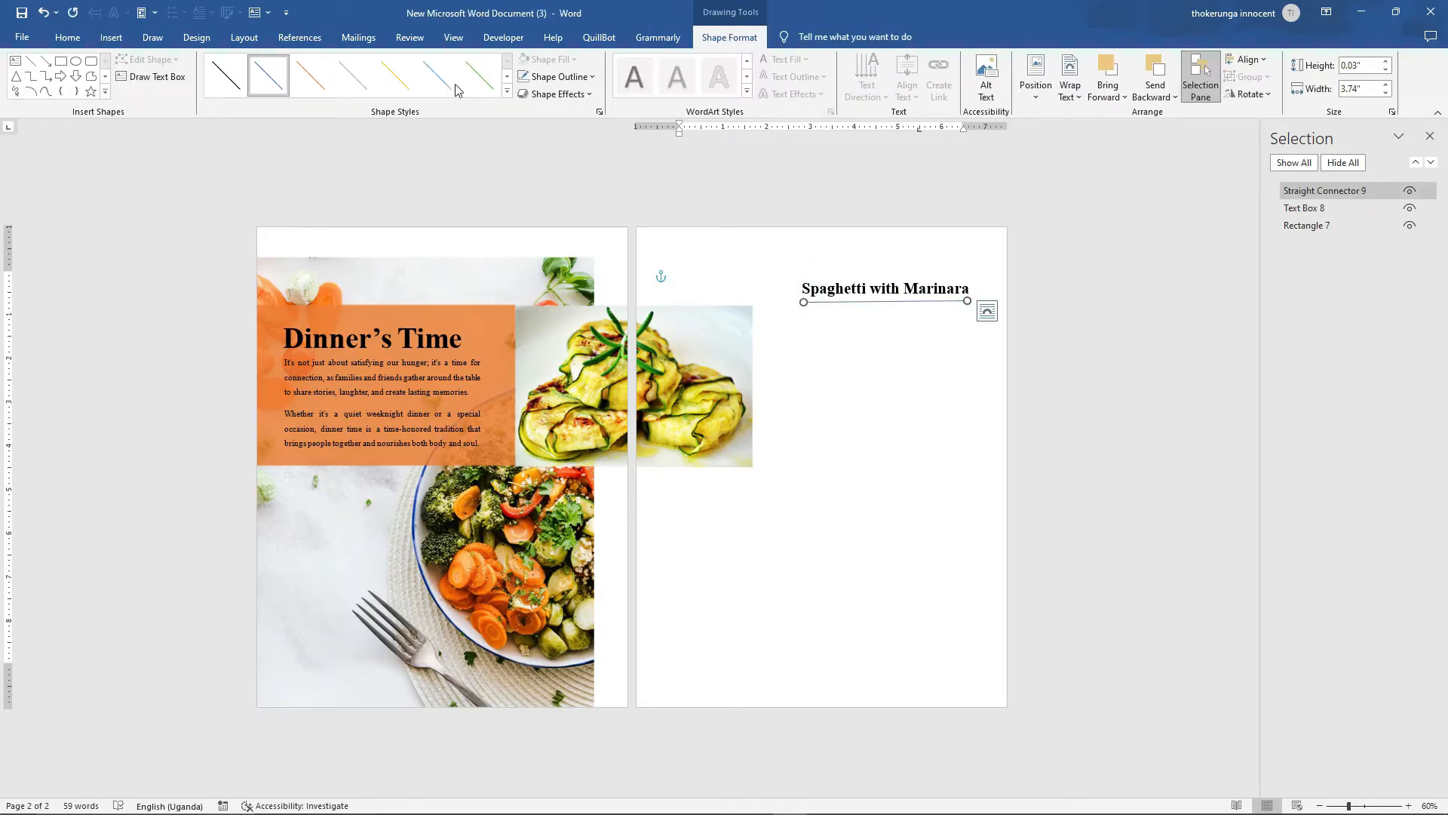
left_click(229, 77)
left_click(508, 77)
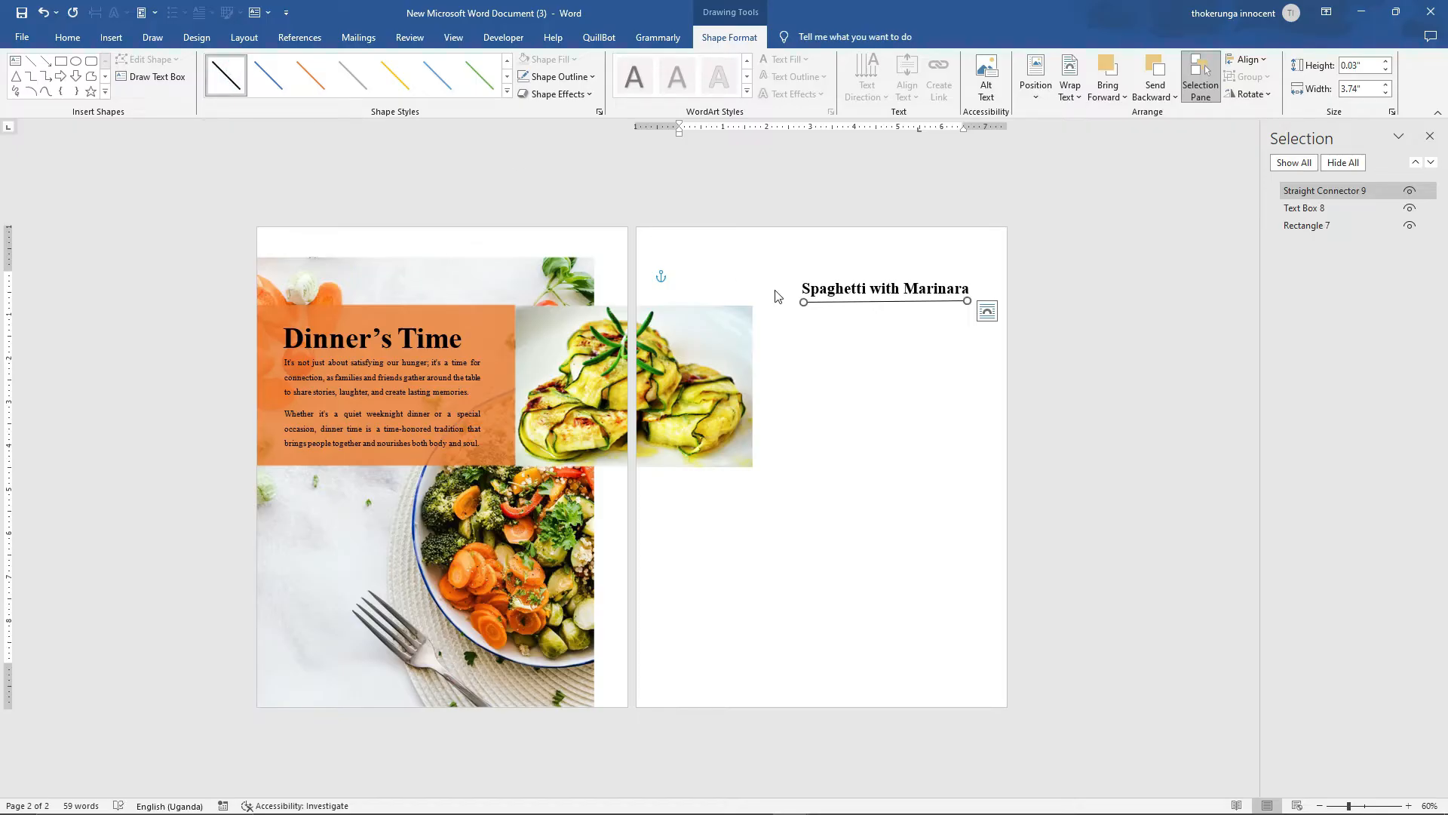
left_click(878, 361)
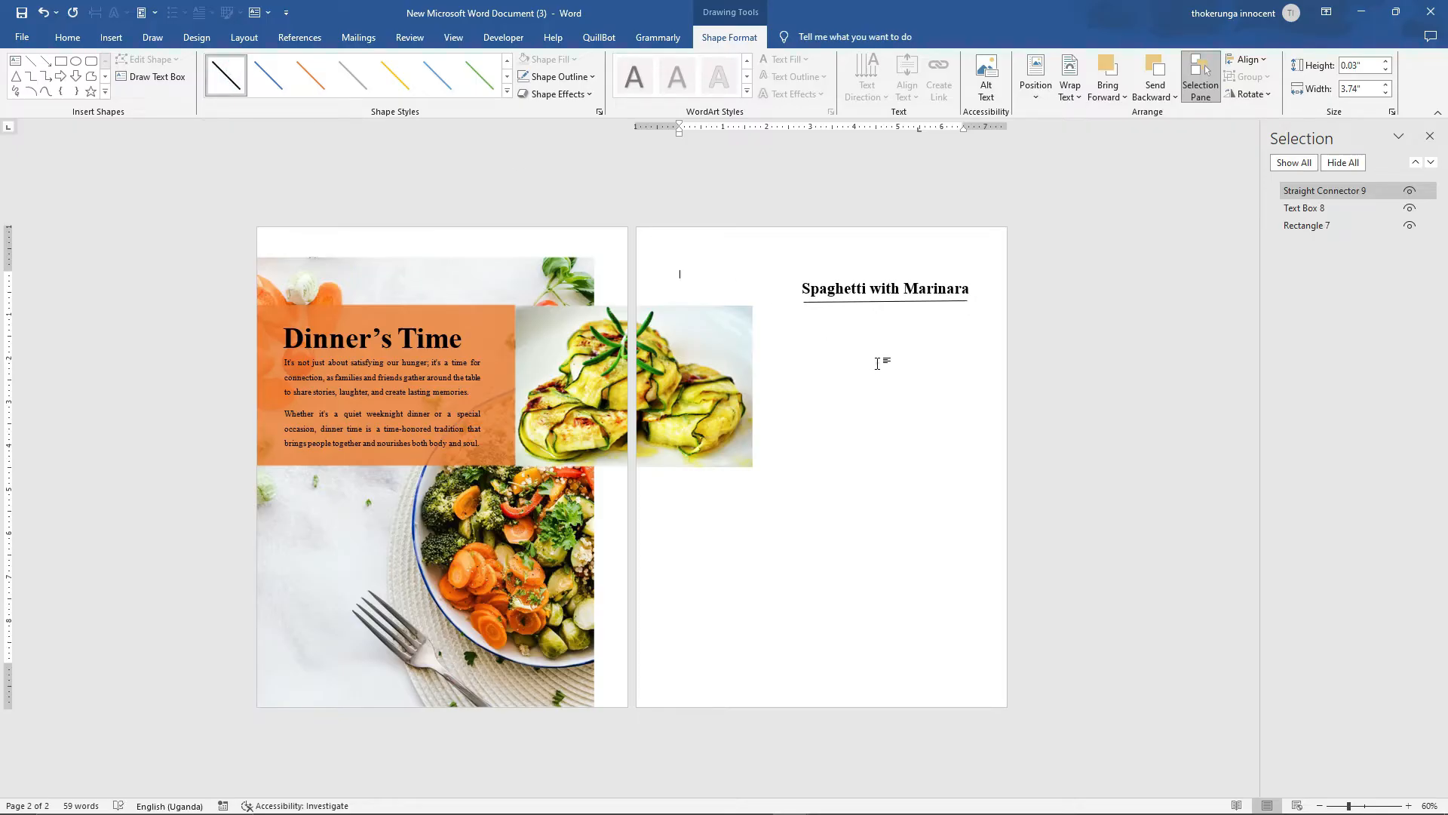
Group the straight line with the "Spaghetti with Marinara" heading text box
left_click(868, 303)
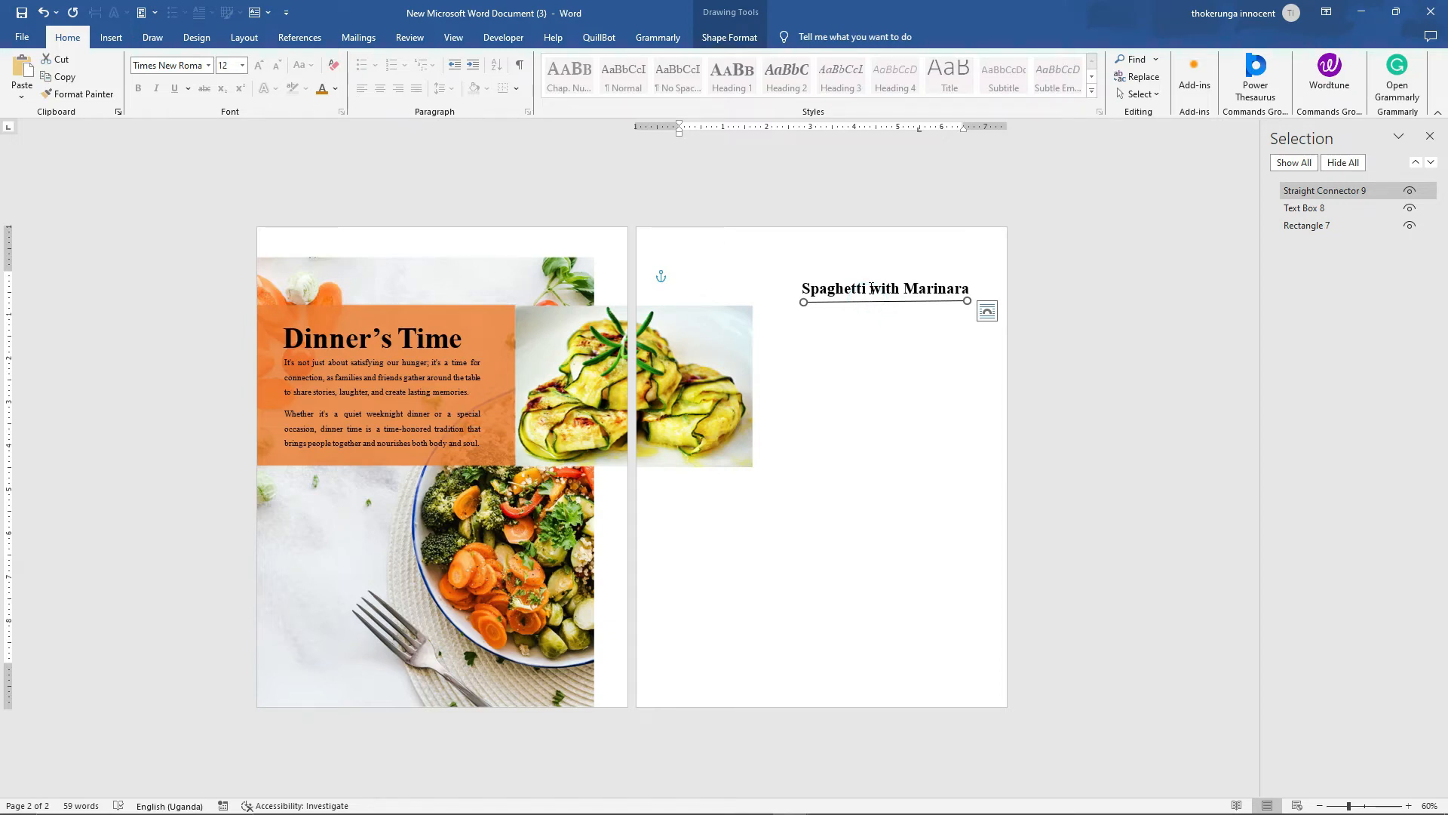
left_click(872, 287, "shift")
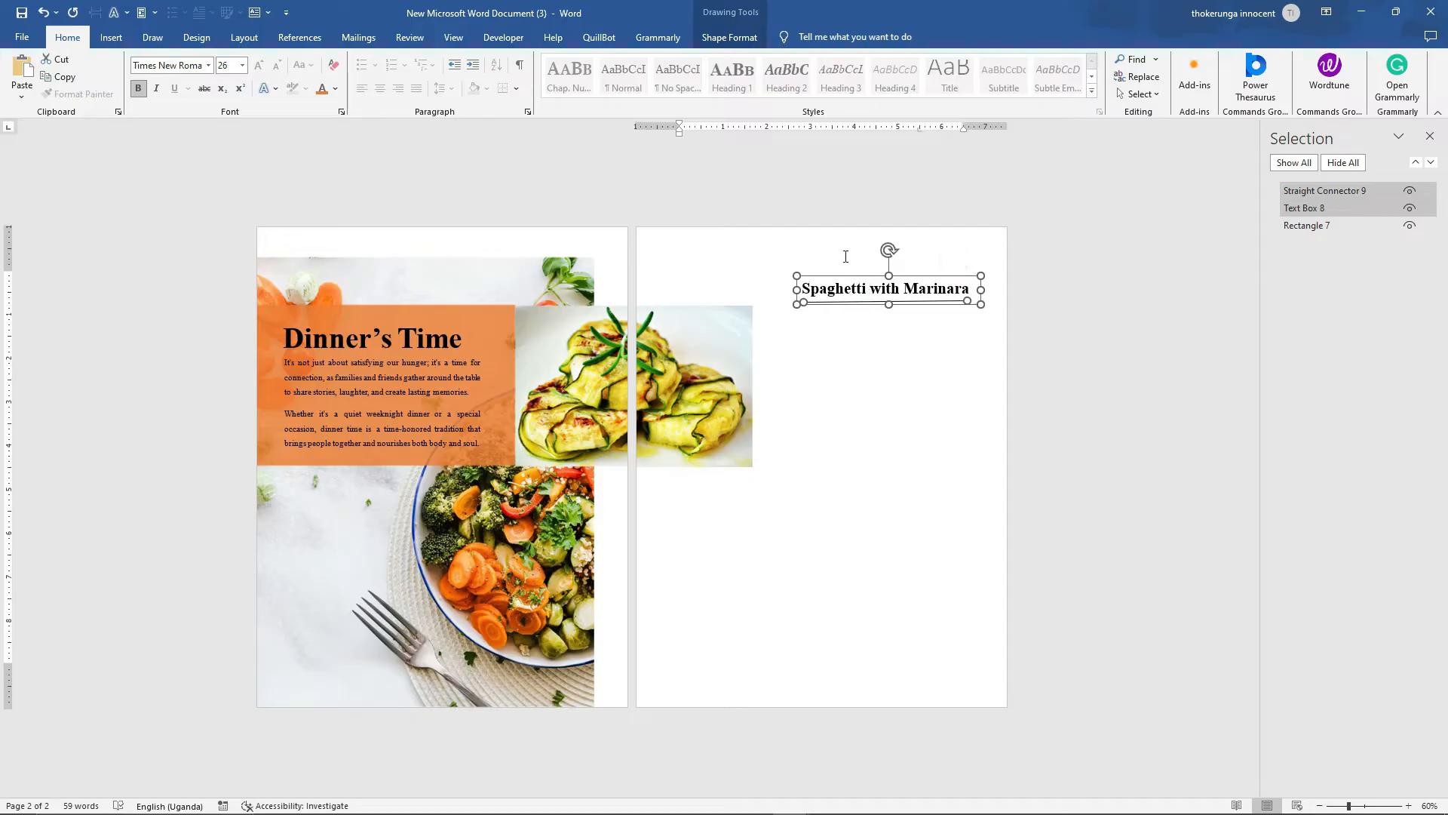
left_click(729, 37)
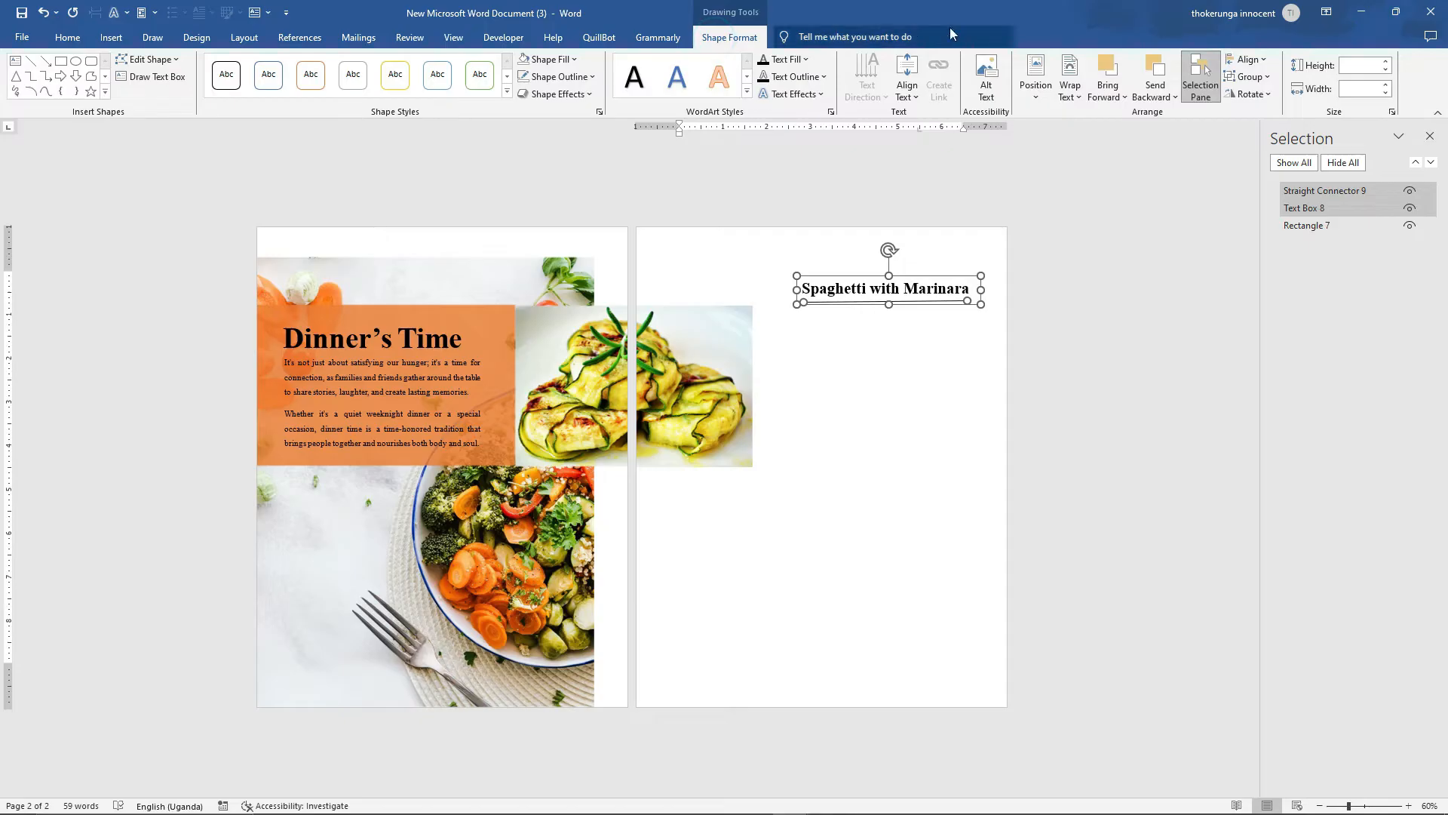
left_click(1252, 77)
left_click(1252, 97)
left_click(902, 358)
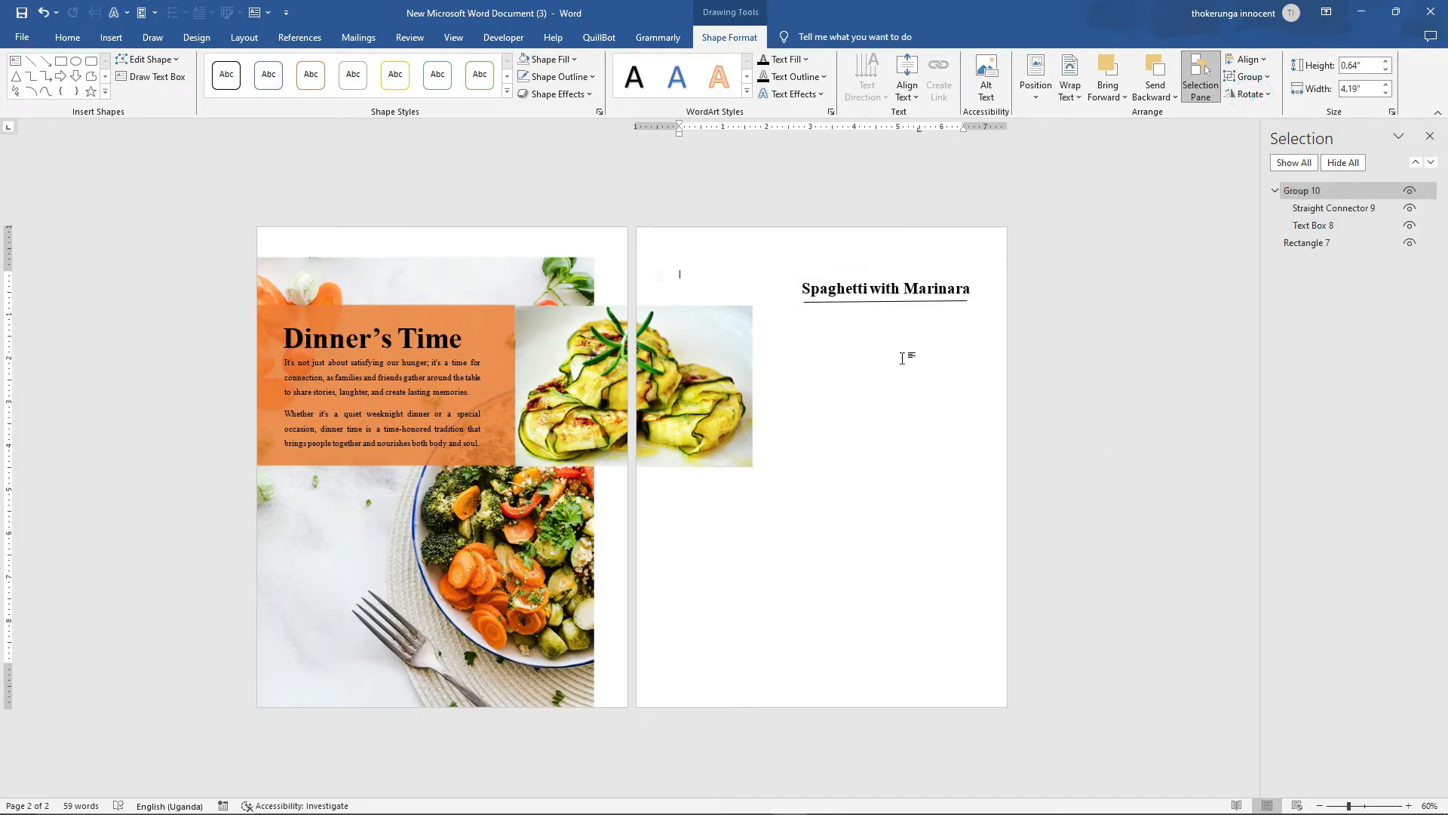
Move the grouped heading and line slightly left and down on the second page
left_click(901, 286)
mouse_move(898, 270)
left_mouse_down()
mouse_move(941, 252)
mouse_move(943, 275)
mouse_move(762, 214)
mouse_move(840, 248)
mouse_move(814, 237)
mouse_move(822, 249)
mouse_move(899, 261)
mouse_move(873, 294)
mouse_move(875, 276)
left_mouse_up()
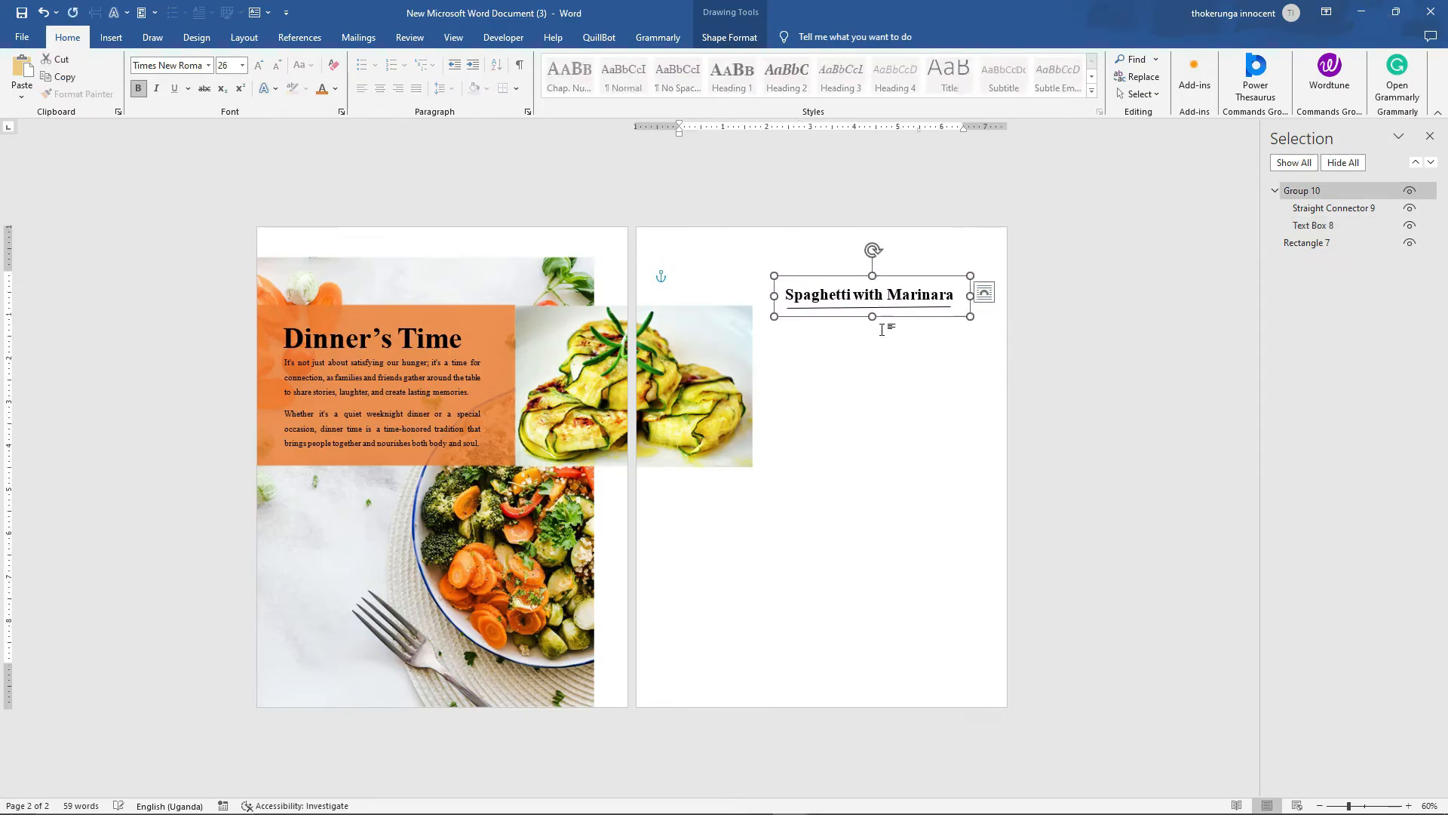
left_click(905, 378)
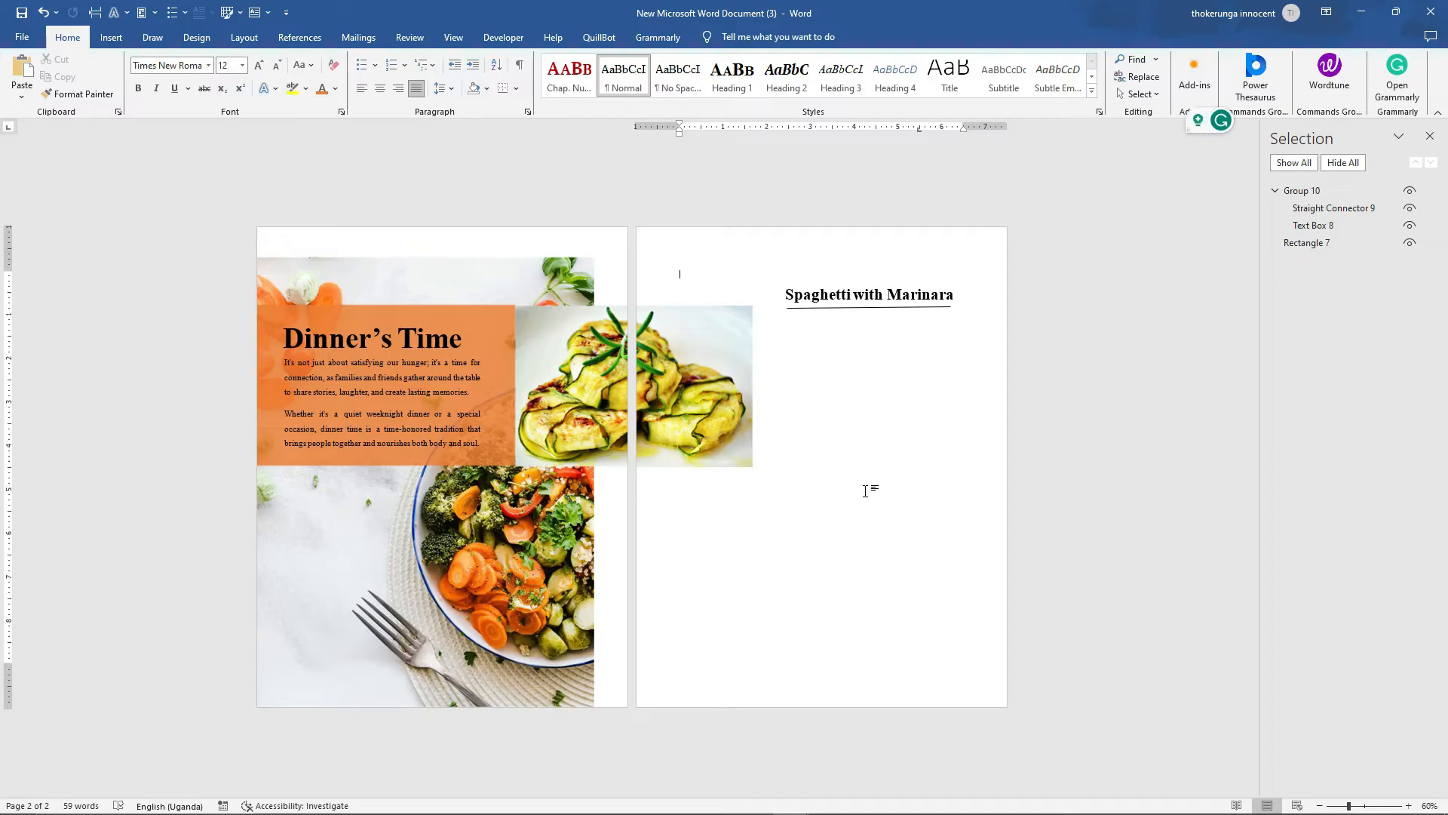
Draw a text box about 4.1" wide and 3.69" high directly below the grouped heading
mouse_move(845, 813)
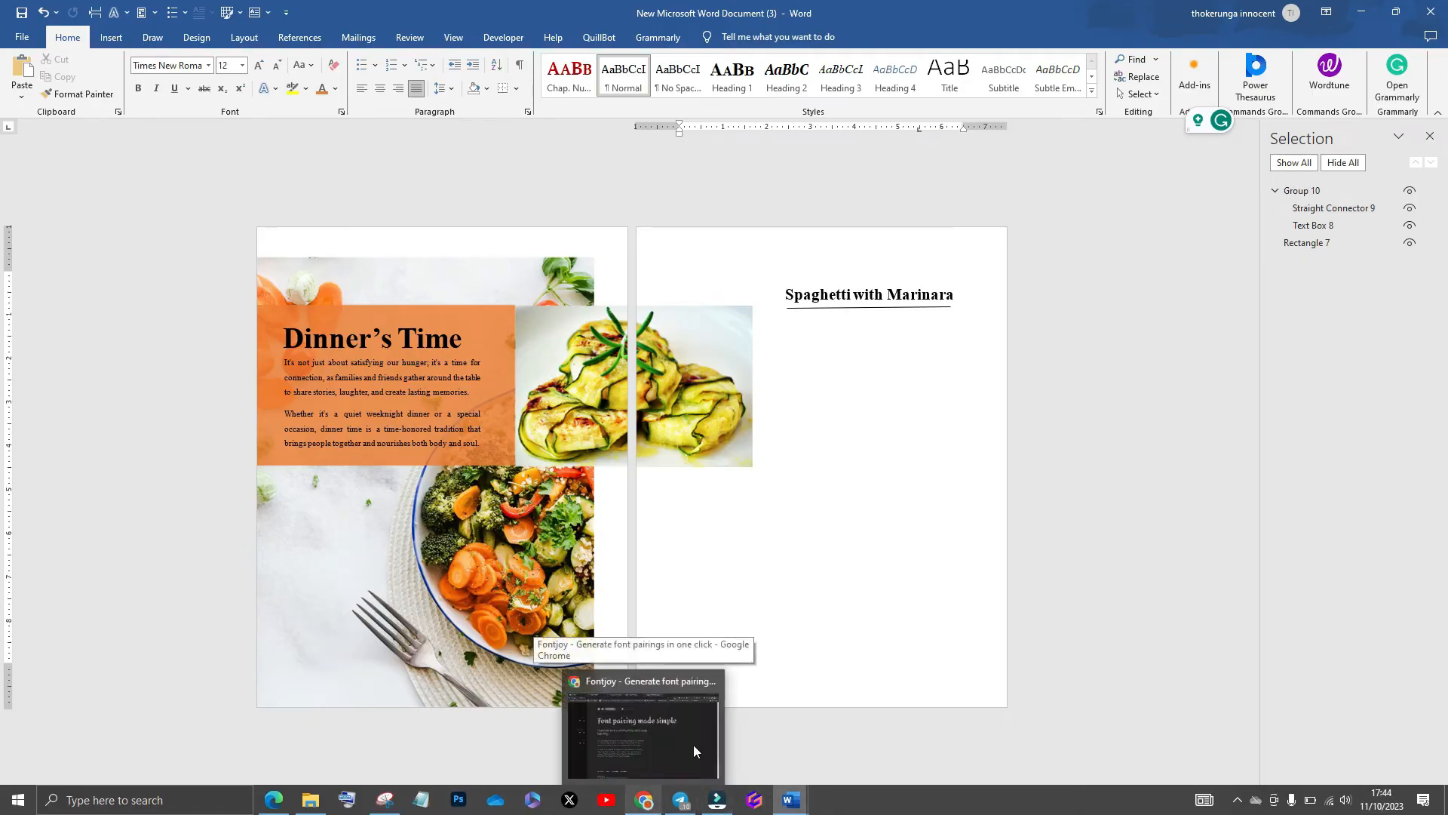
left_click(114, 38)
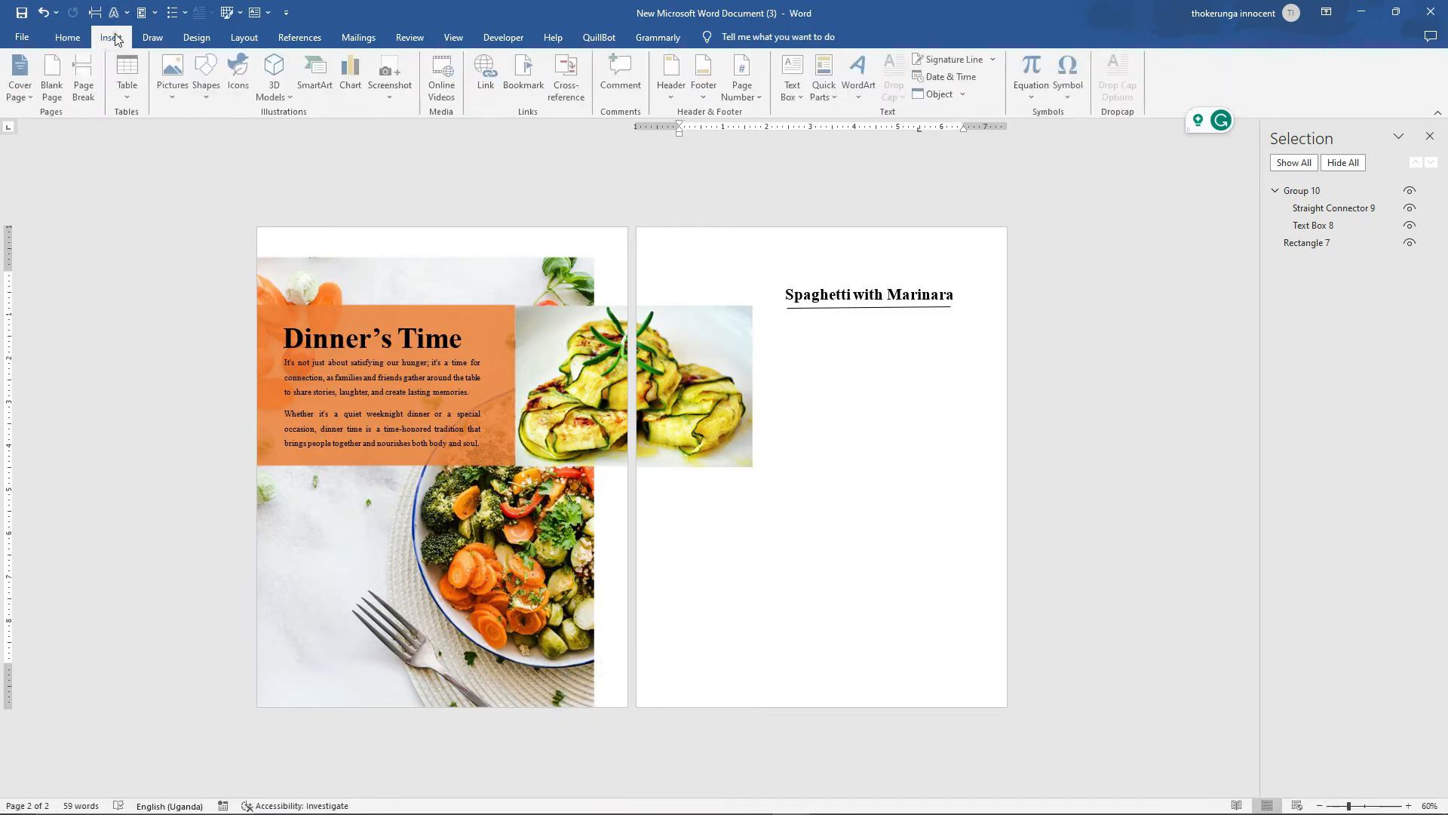
left_click(798, 104)
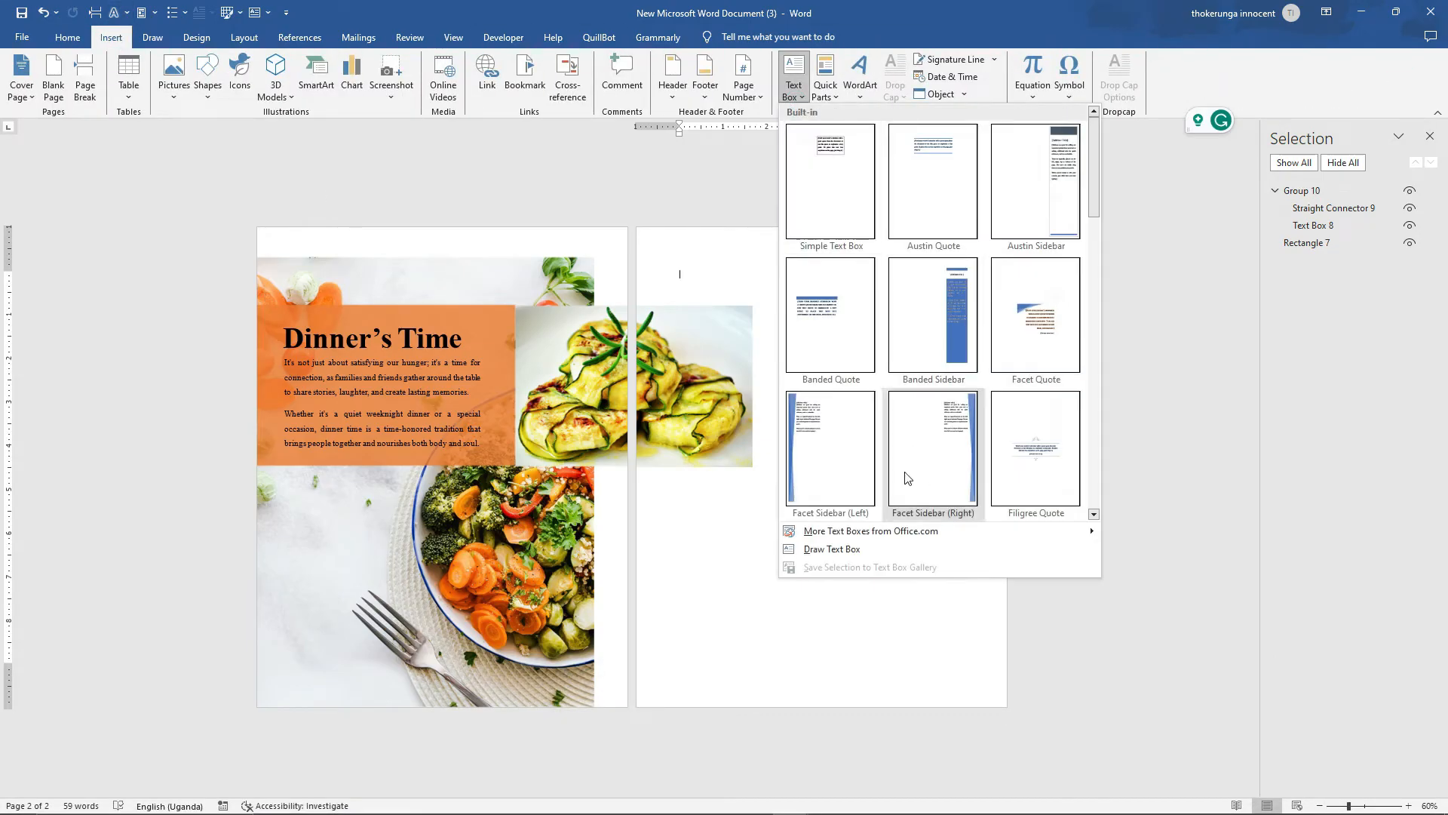
left_click(831, 545)
mouse_move(782, 316)
left_mouse_down()
mouse_move(860, 452)
mouse_move(961, 477)
left_mouse_up()
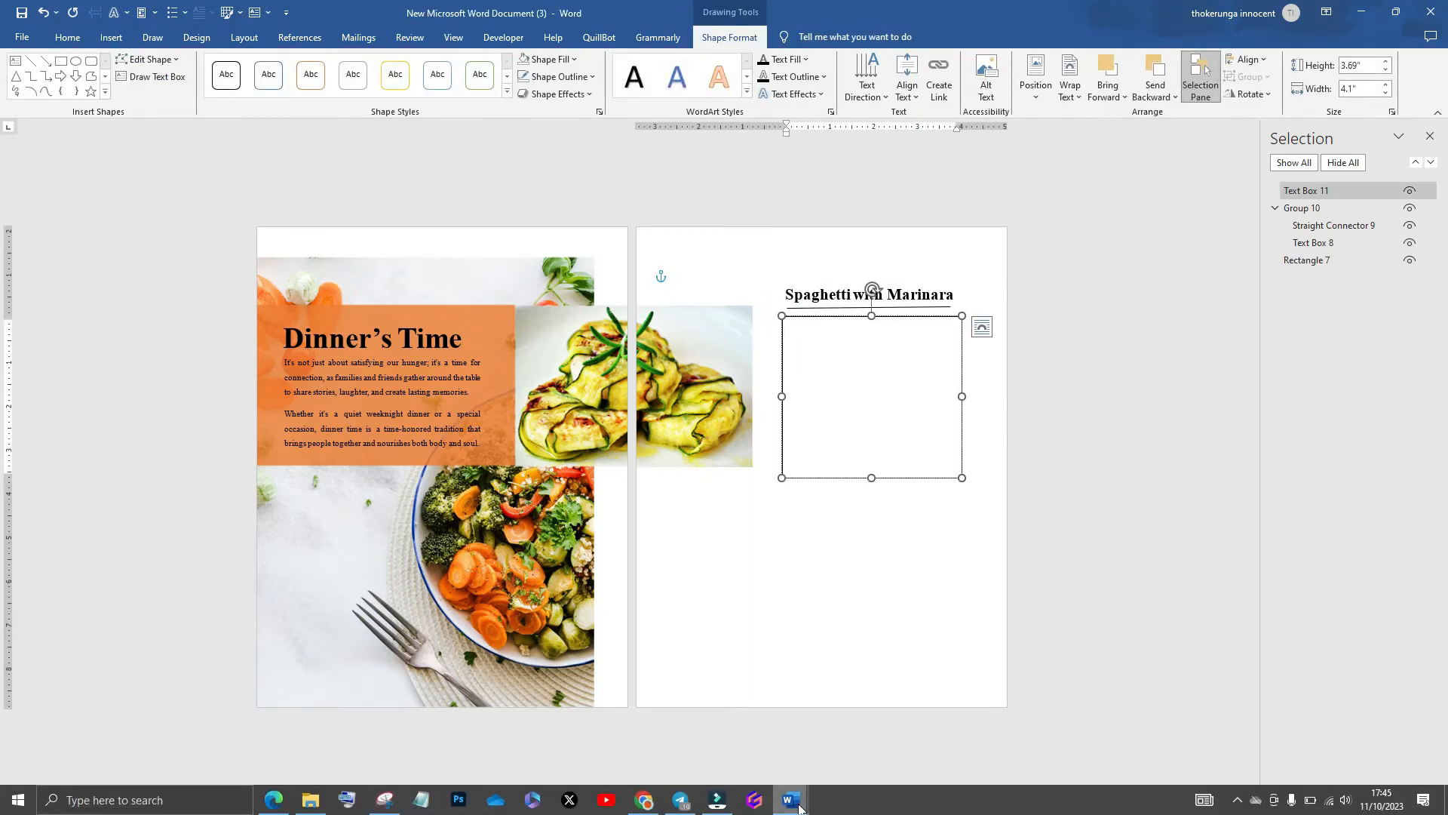
Switch to the finished document, New Microsoft Word Document, and copy the two introduction paragraphs under the recipe heading
mouse_move(790, 803)
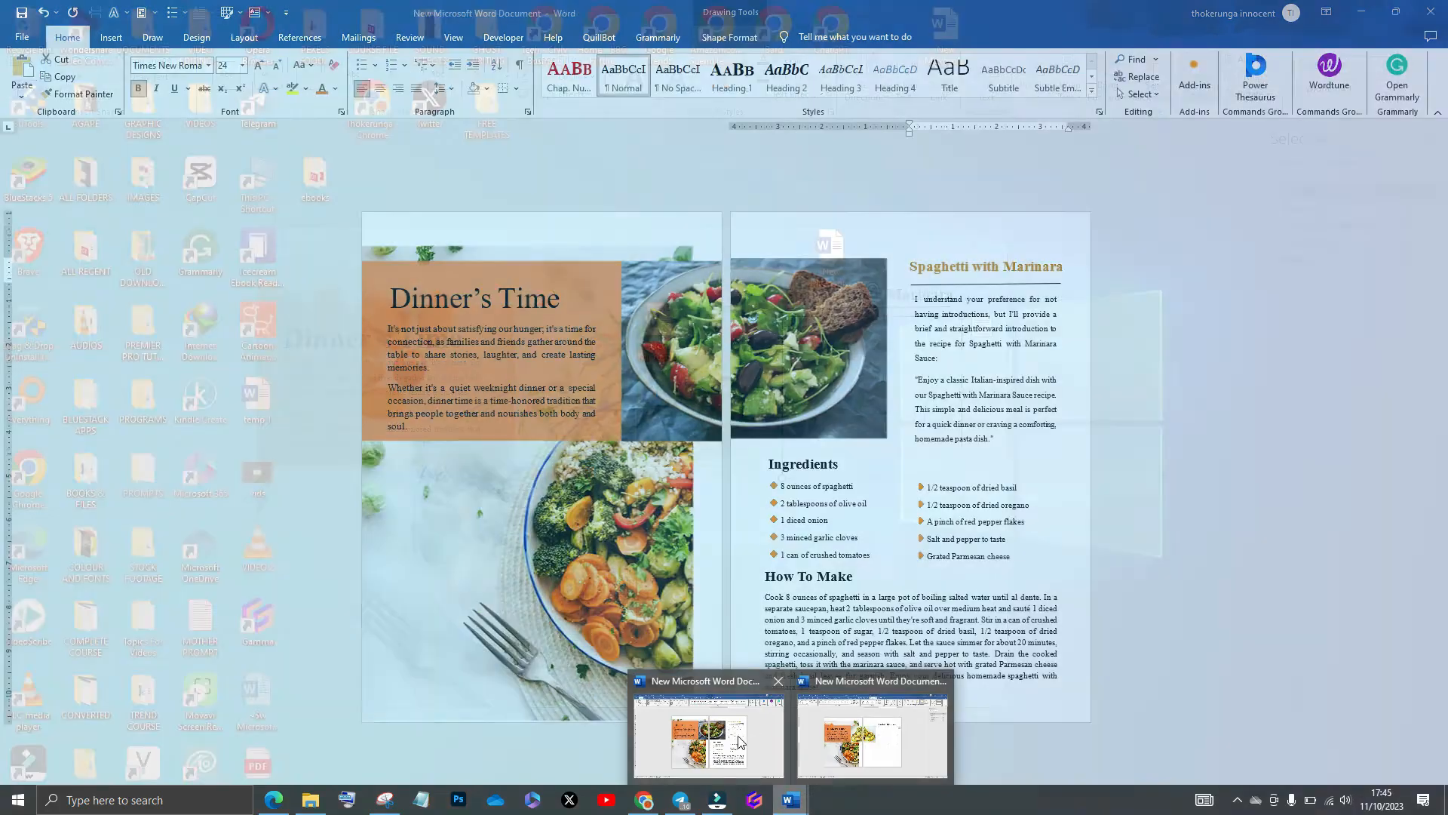
left_click(739, 743)
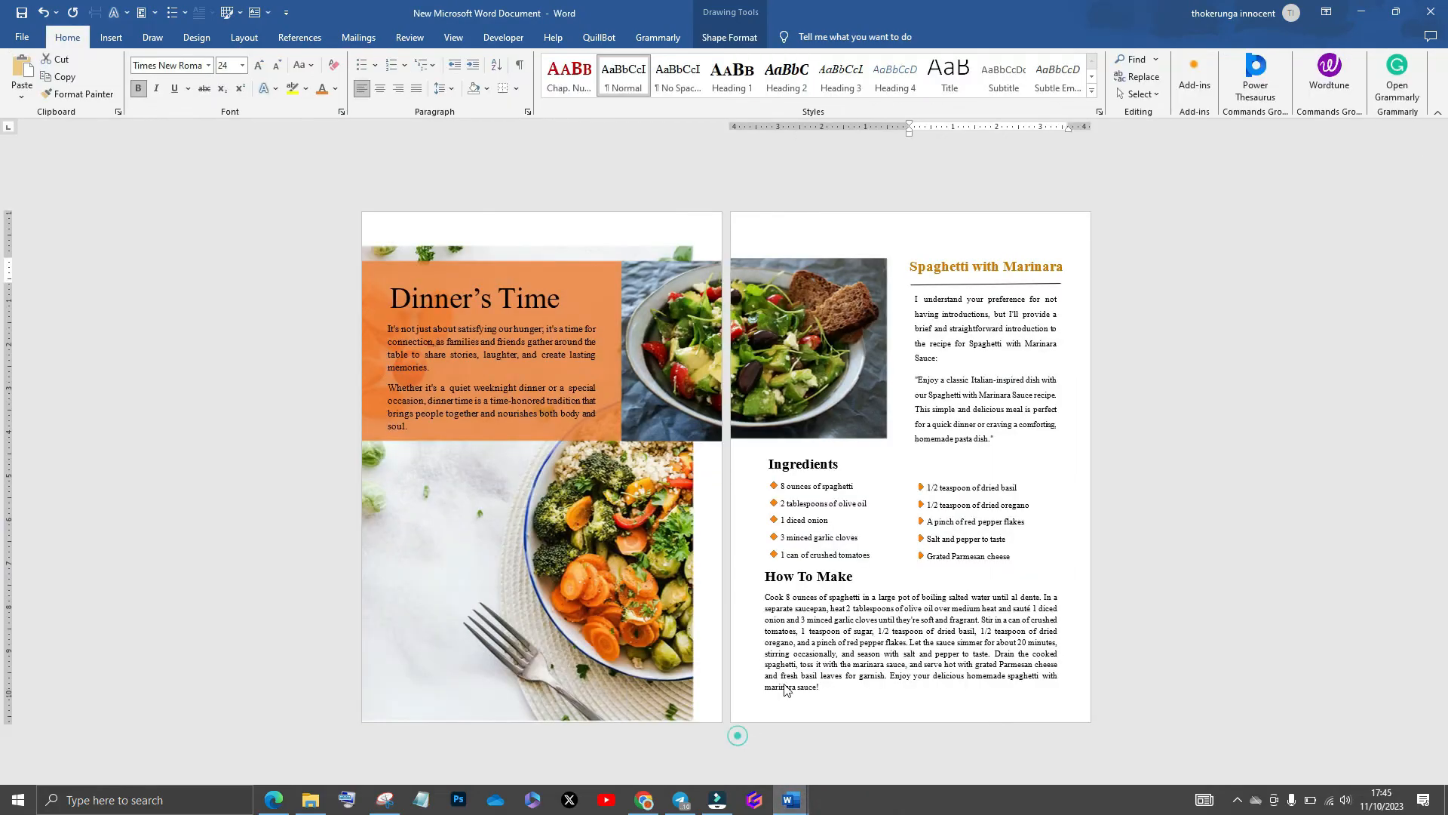
left_click(996, 442)
left_click_drag(996, 441, 915, 299)
right_click(952, 312)
left_click(991, 371)
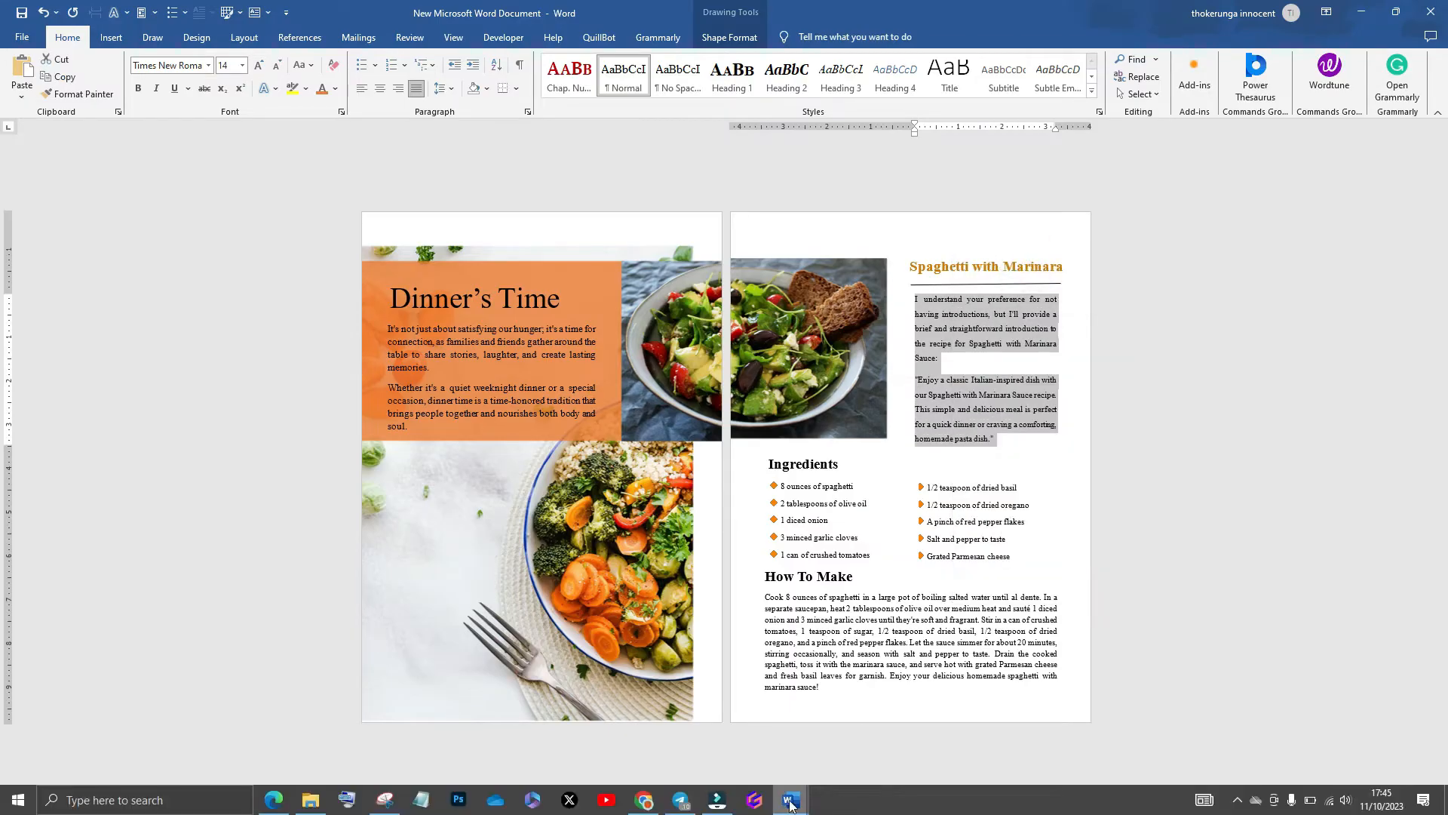
Return to New Microsoft Word Document (3), paste the paragraphs into the empty text box with merged formatting, and make the box narrower and shorter
mouse_move(790, 803)
left_click(863, 728)
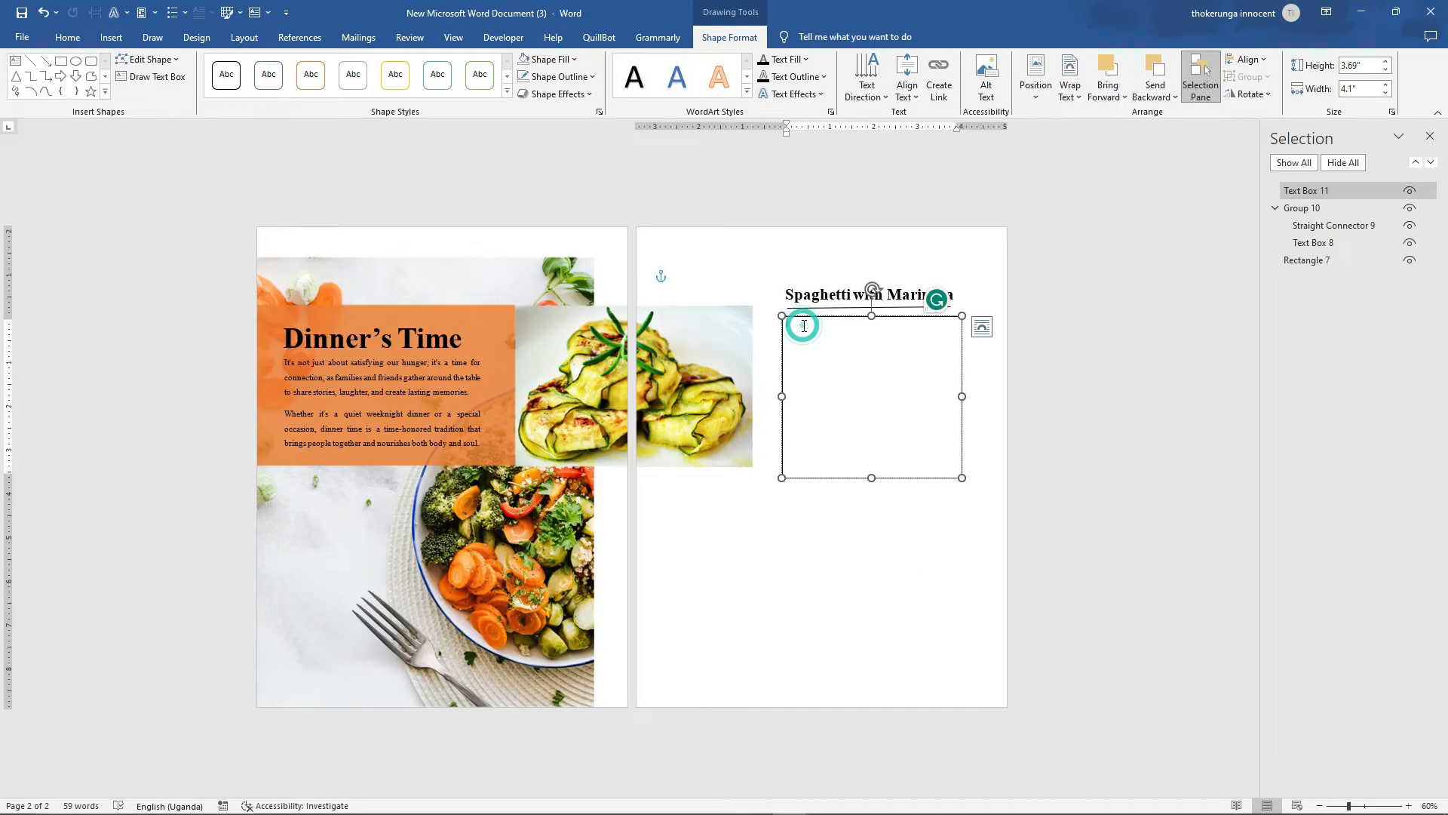
right_click(804, 328)
left_click(858, 416)
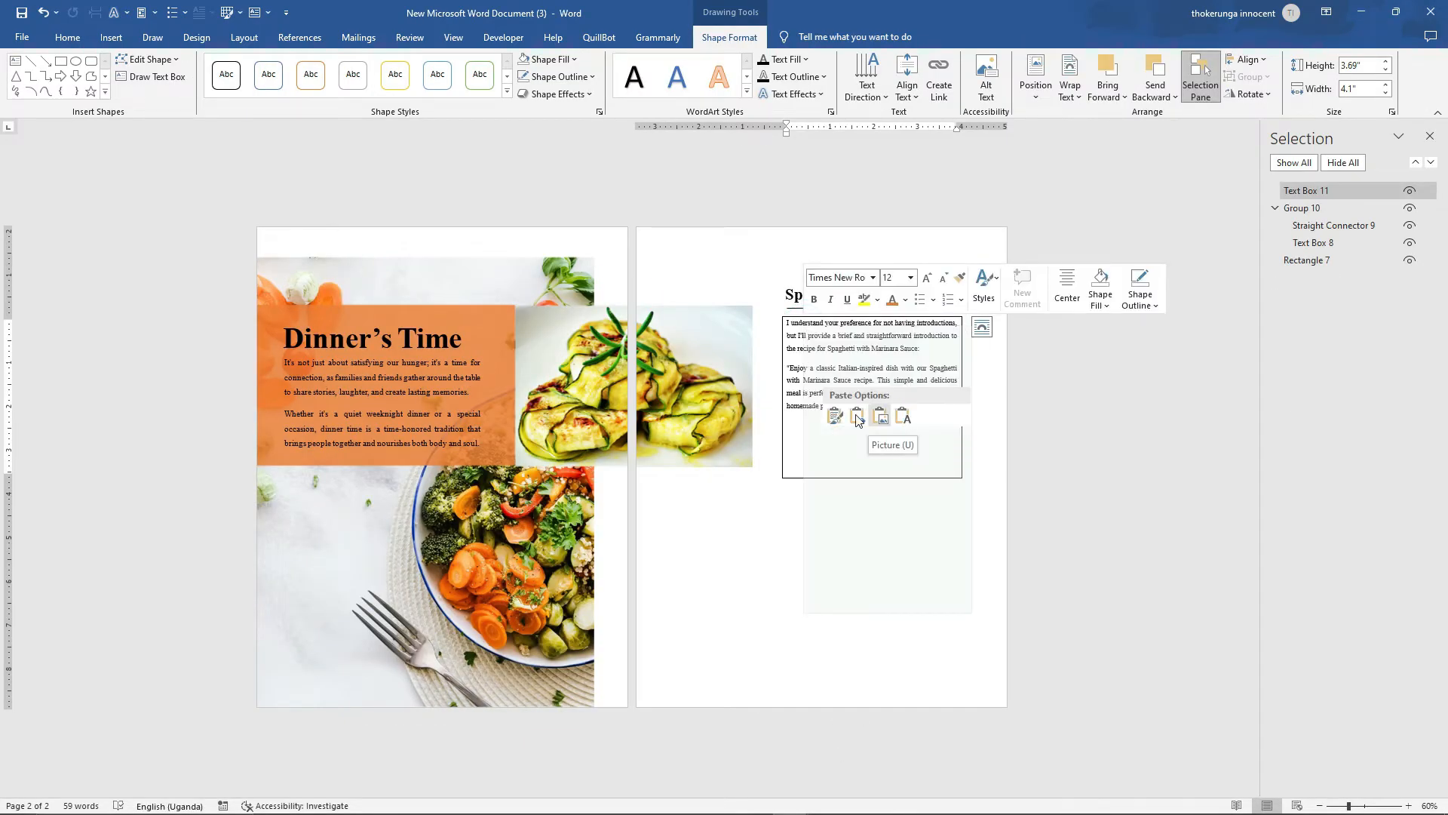
left_click(858, 417)
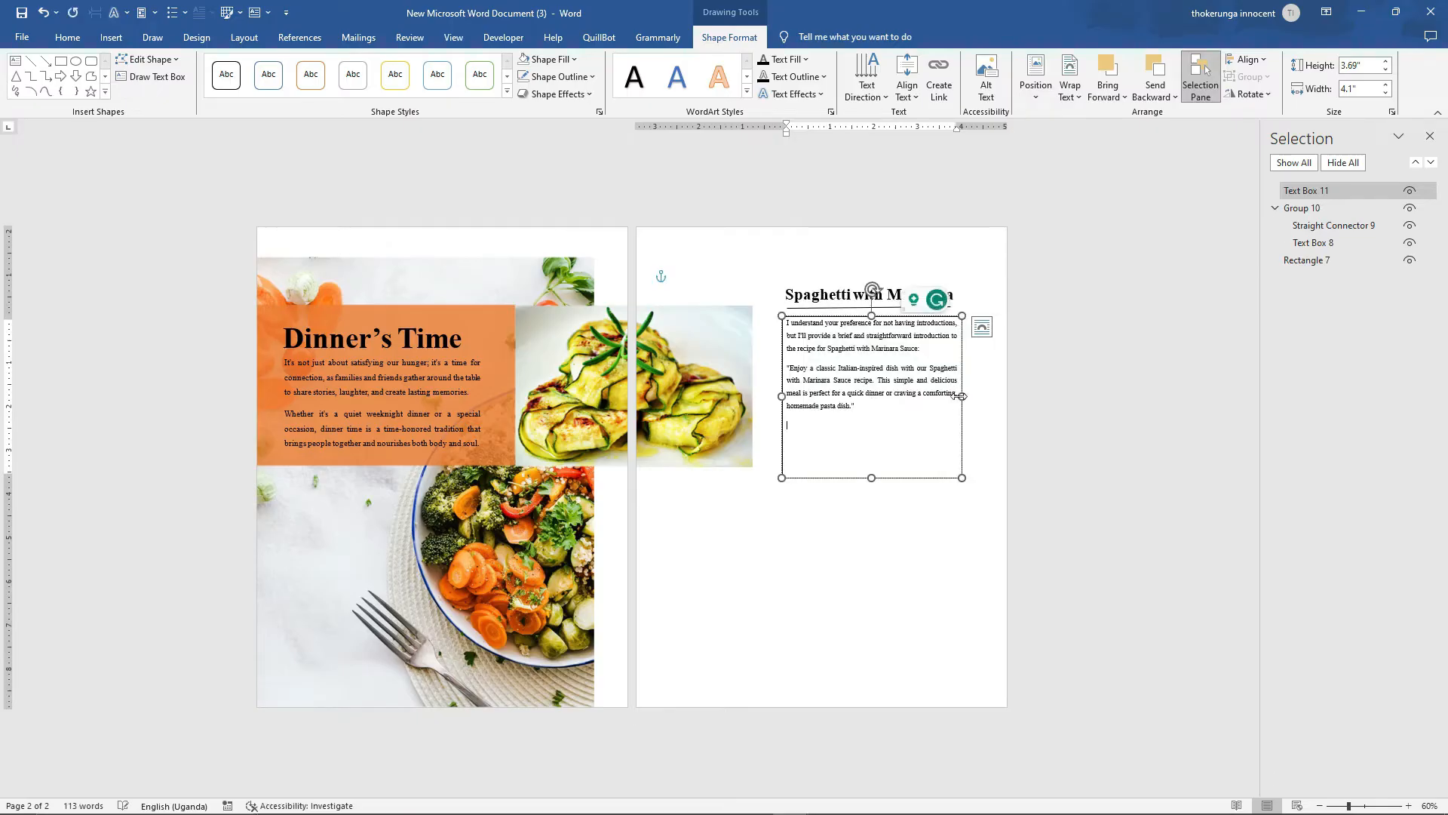
left_click_drag(962, 395, 914, 395)
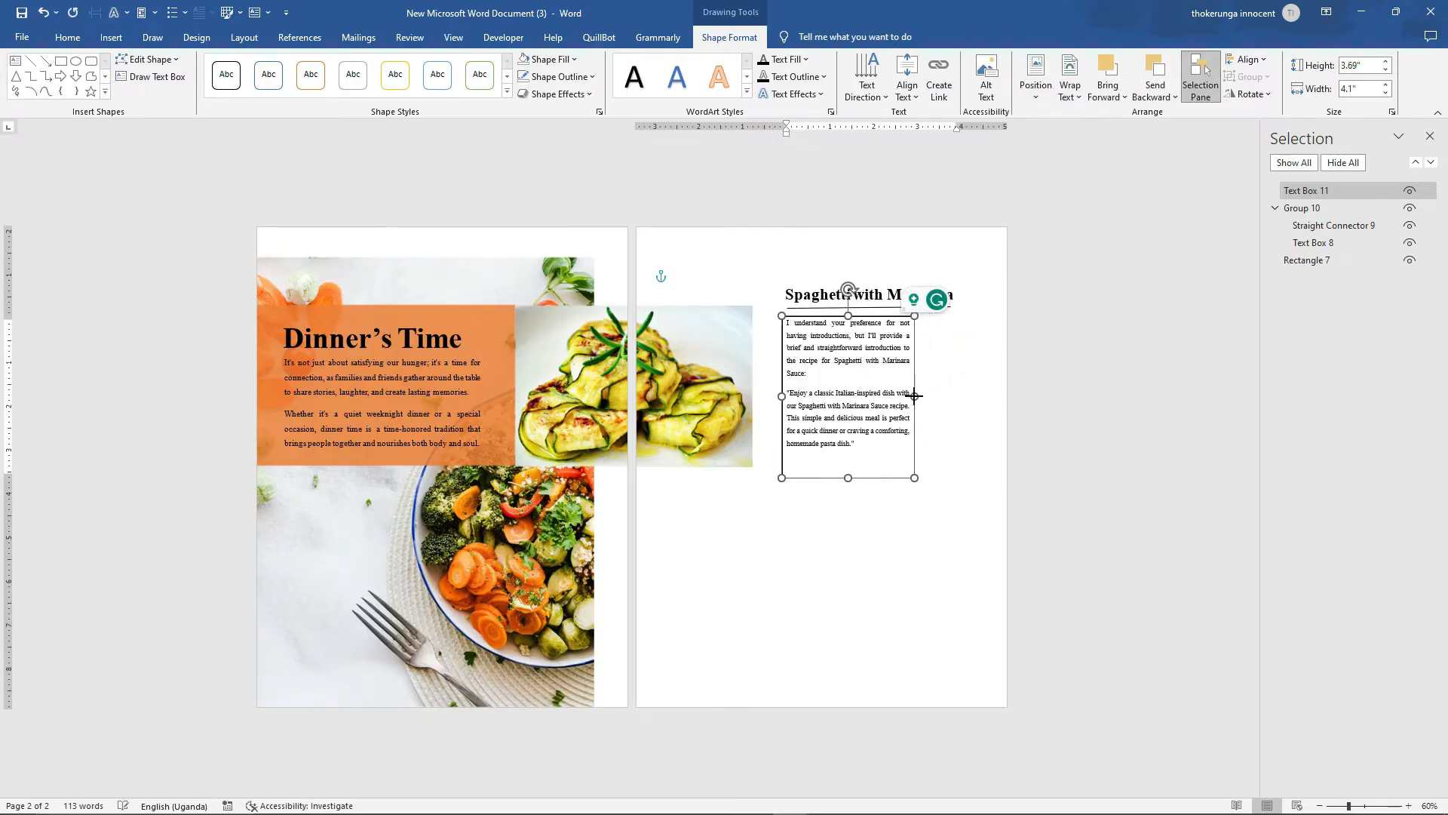
left_click_drag(914, 478, 925, 453)
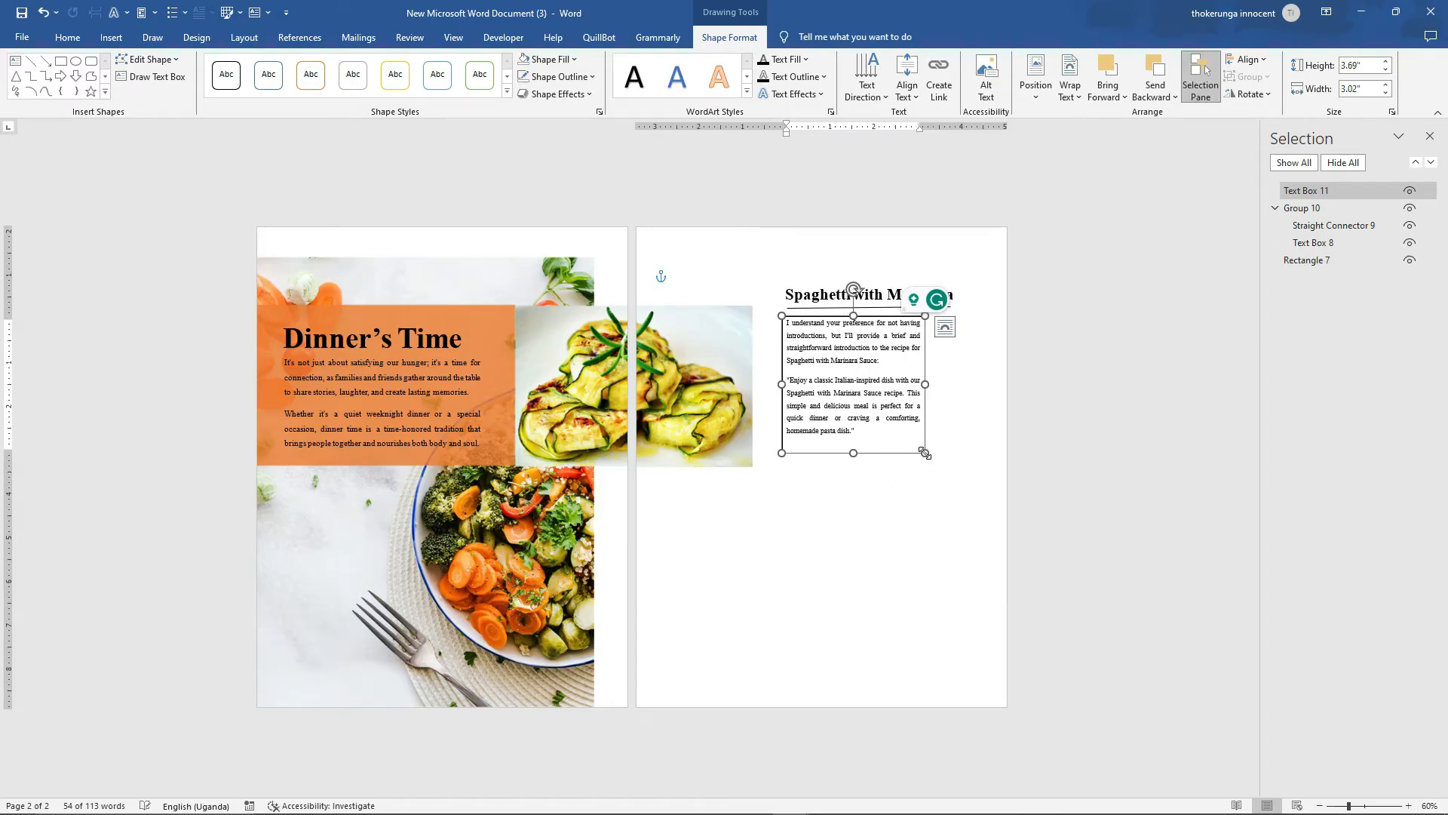
Increase the font size of the introduction text box to 14 pt
left_click(68, 37)
left_click(830, 367)
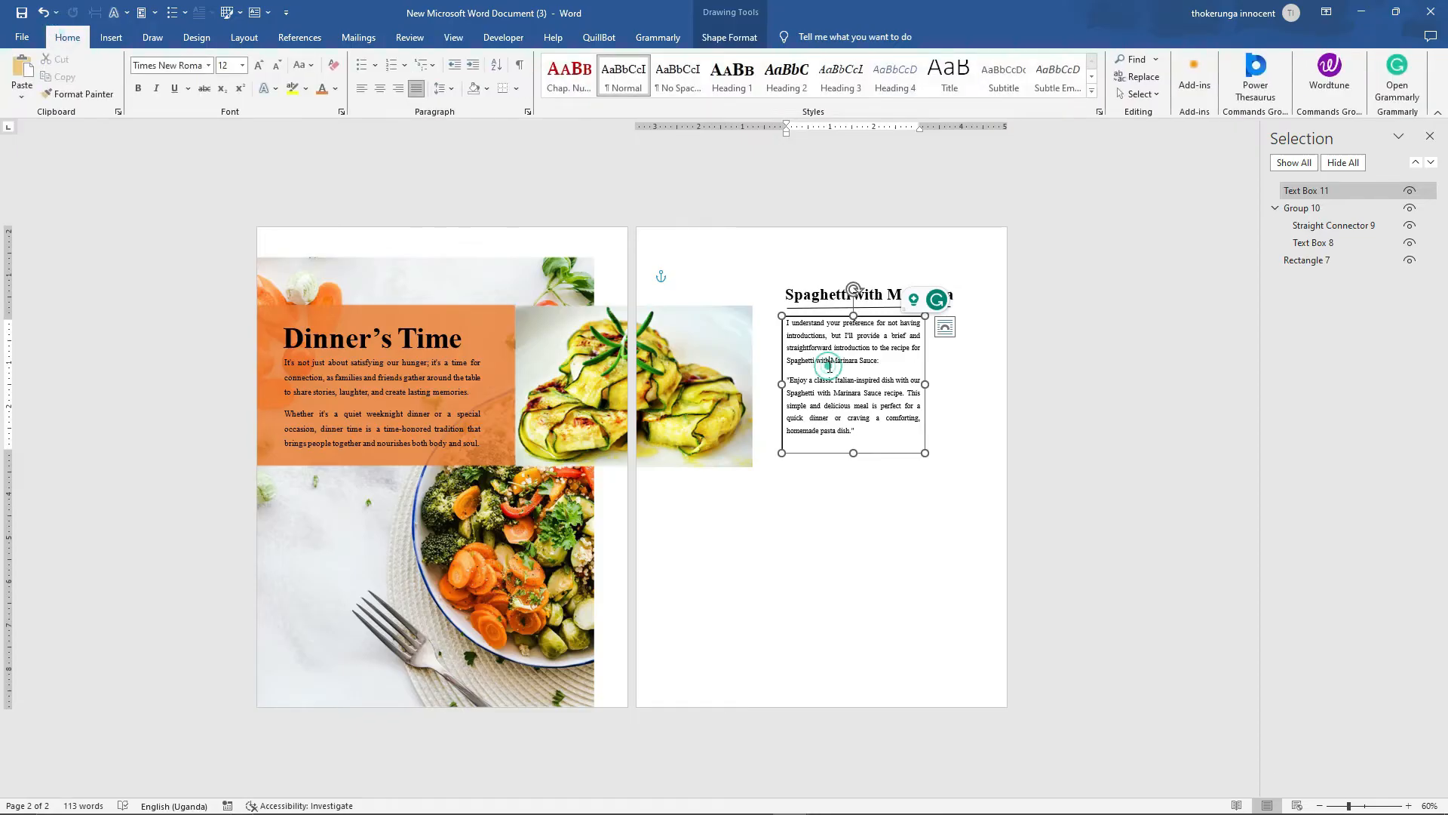
left_click(260, 64)
left_click(865, 530)
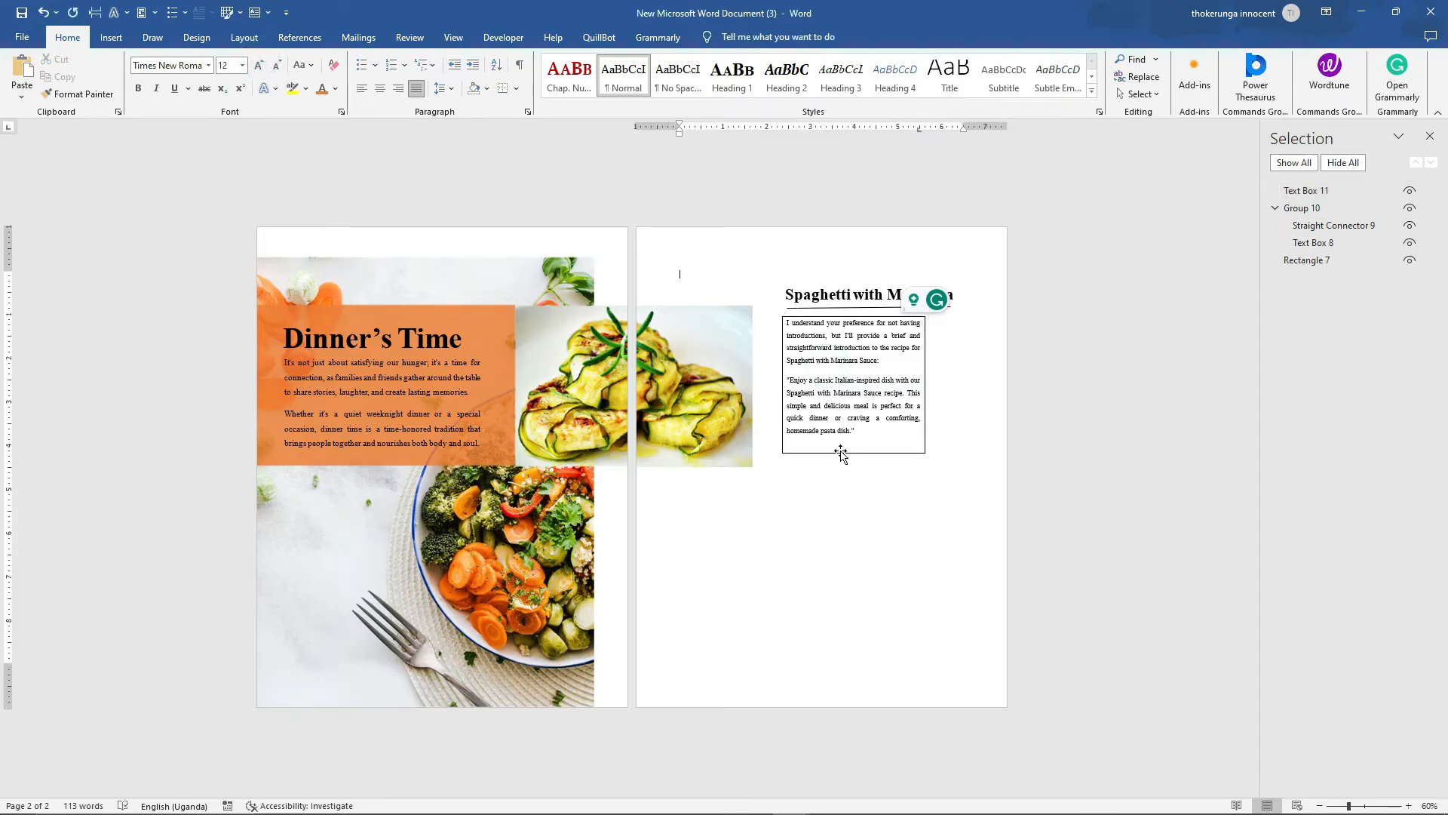
left_click(841, 454)
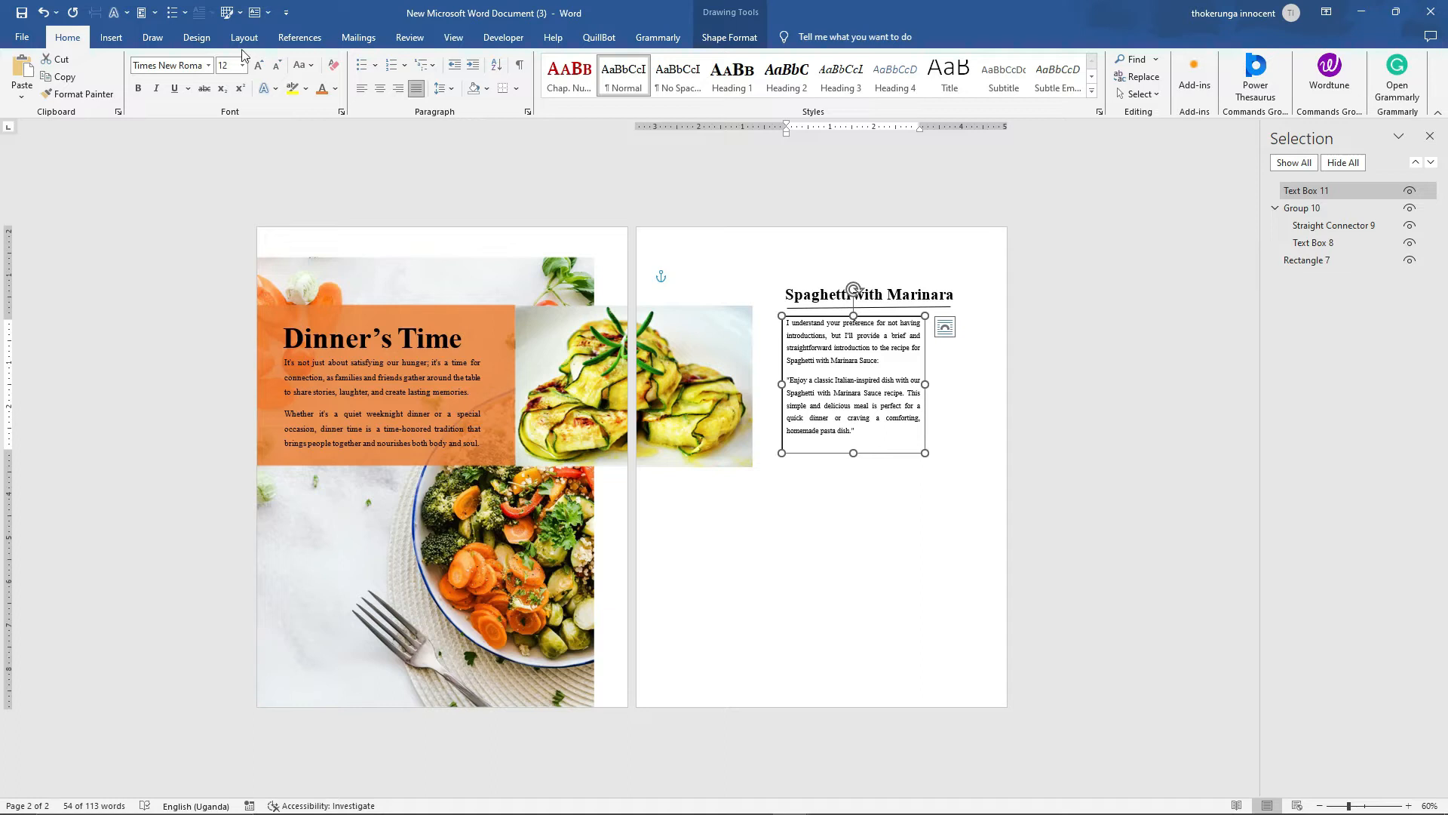
left_click(260, 65)
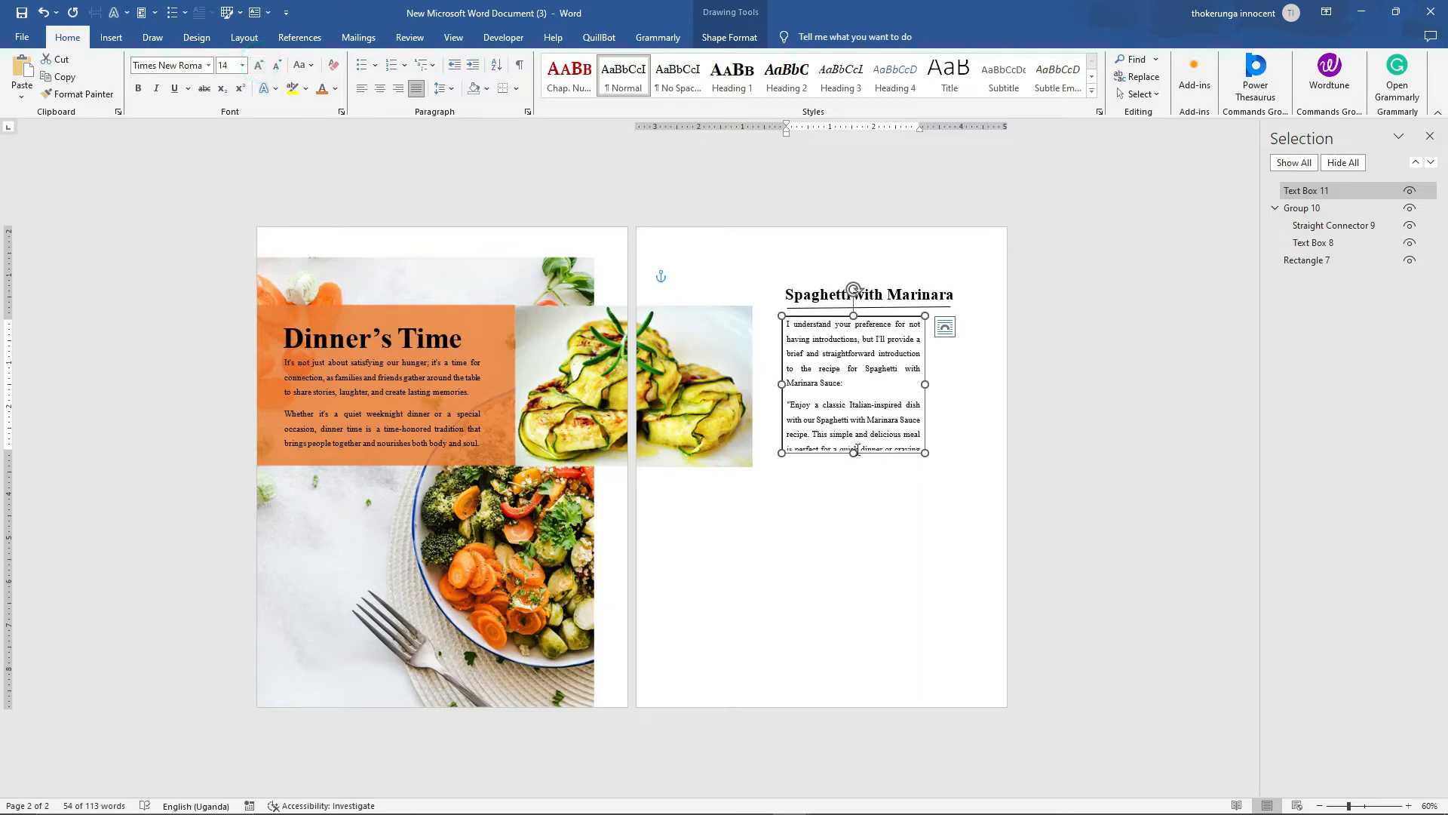
Enlarge the introduction text box to about 3.9" wide and 3.78" high so all the text fits
left_click_drag(854, 453, 854, 490)
left_click_drag(925, 402, 954, 402)
left_click(976, 432)
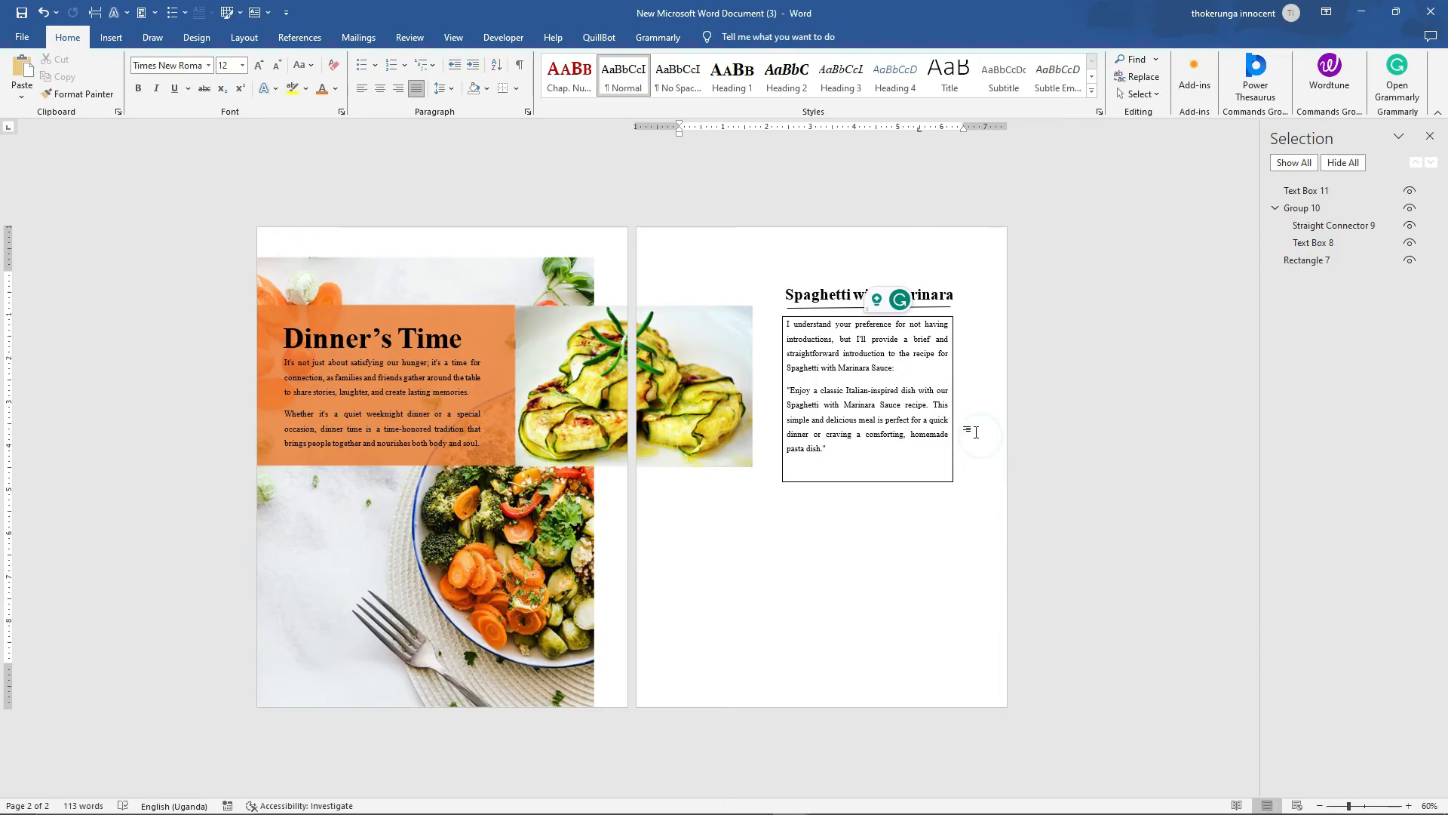
Remove the outline from the introduction text box
left_click(929, 319)
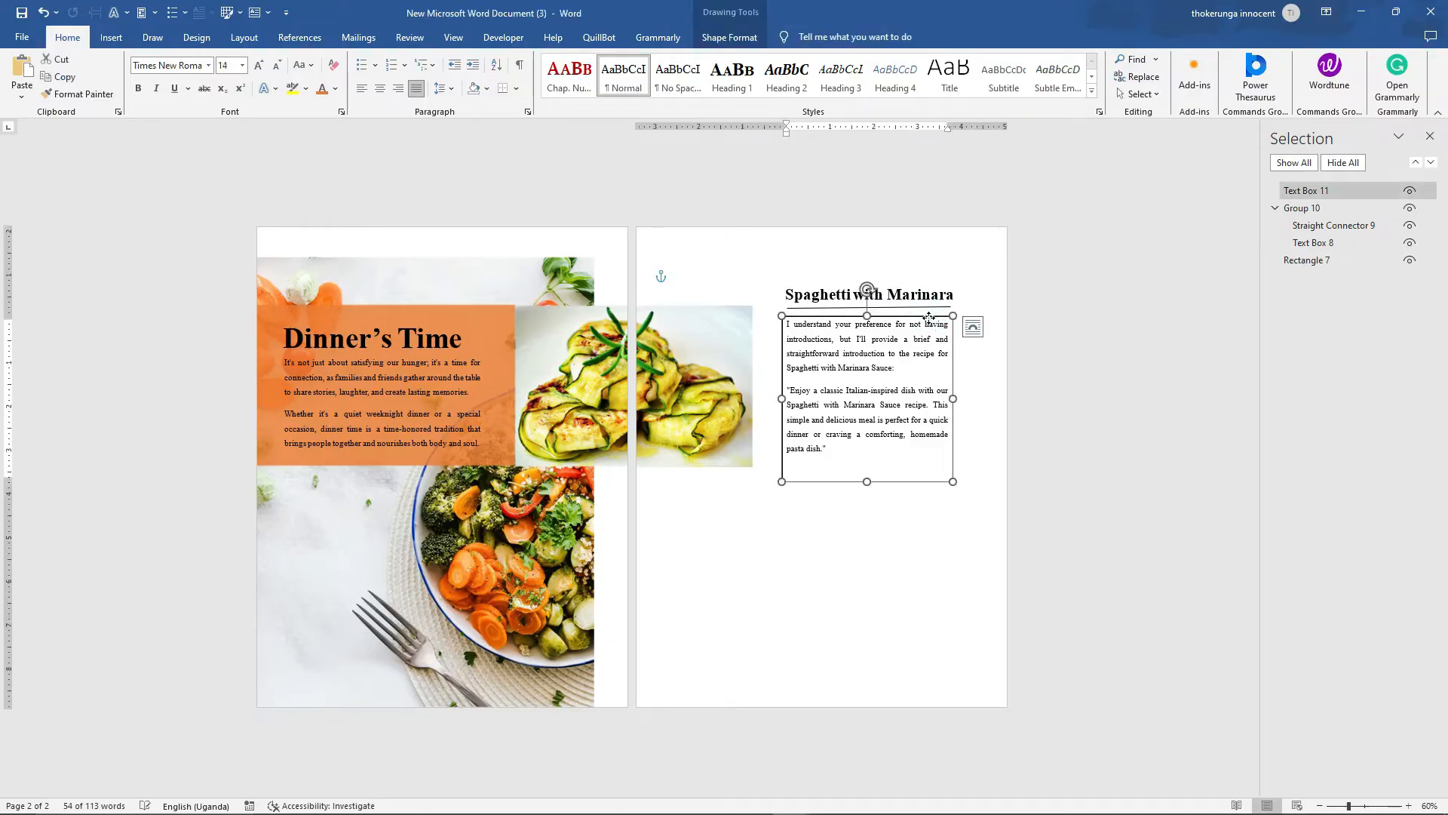
left_click(729, 37)
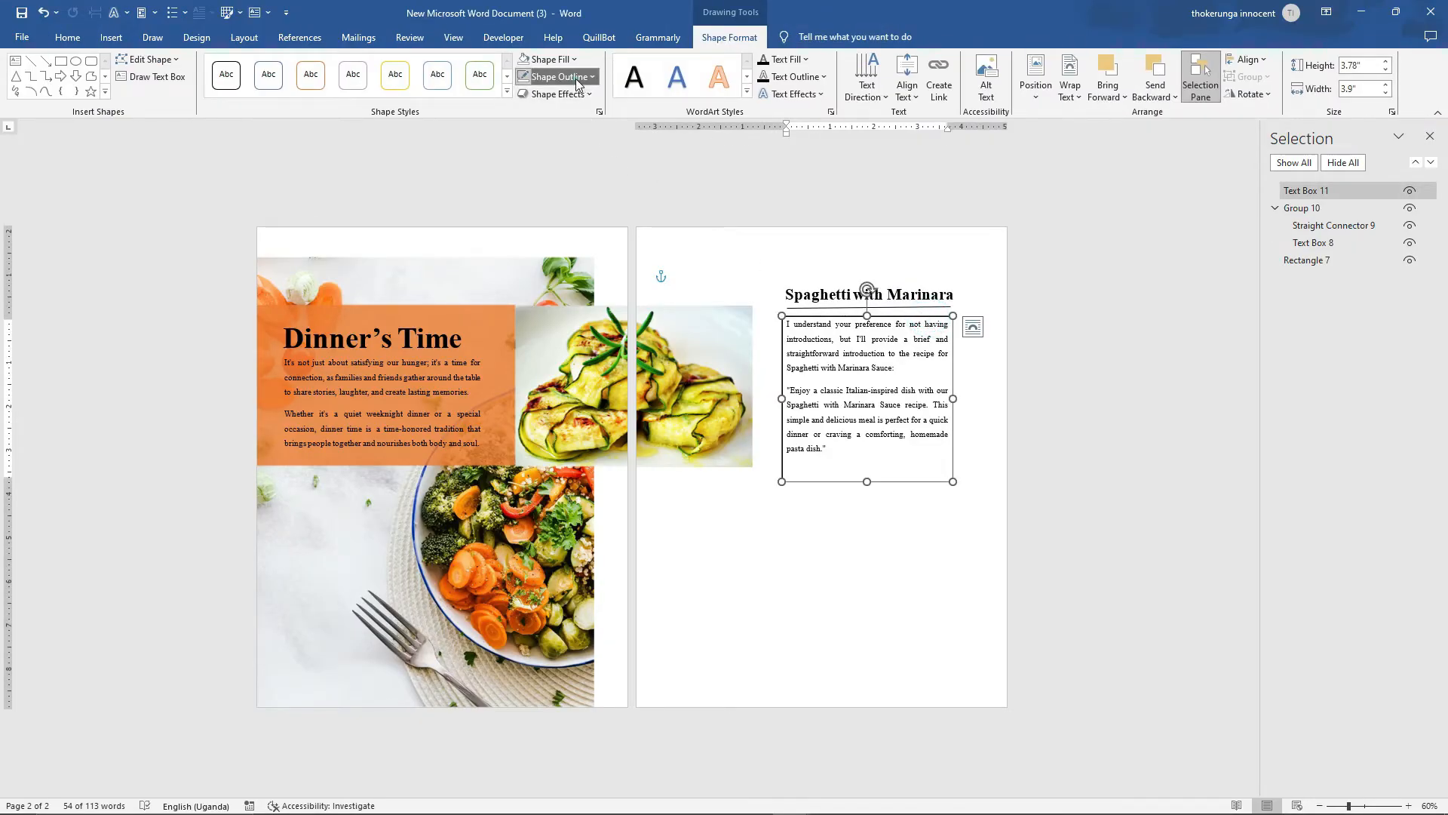
left_click(576, 78)
left_click(566, 288)
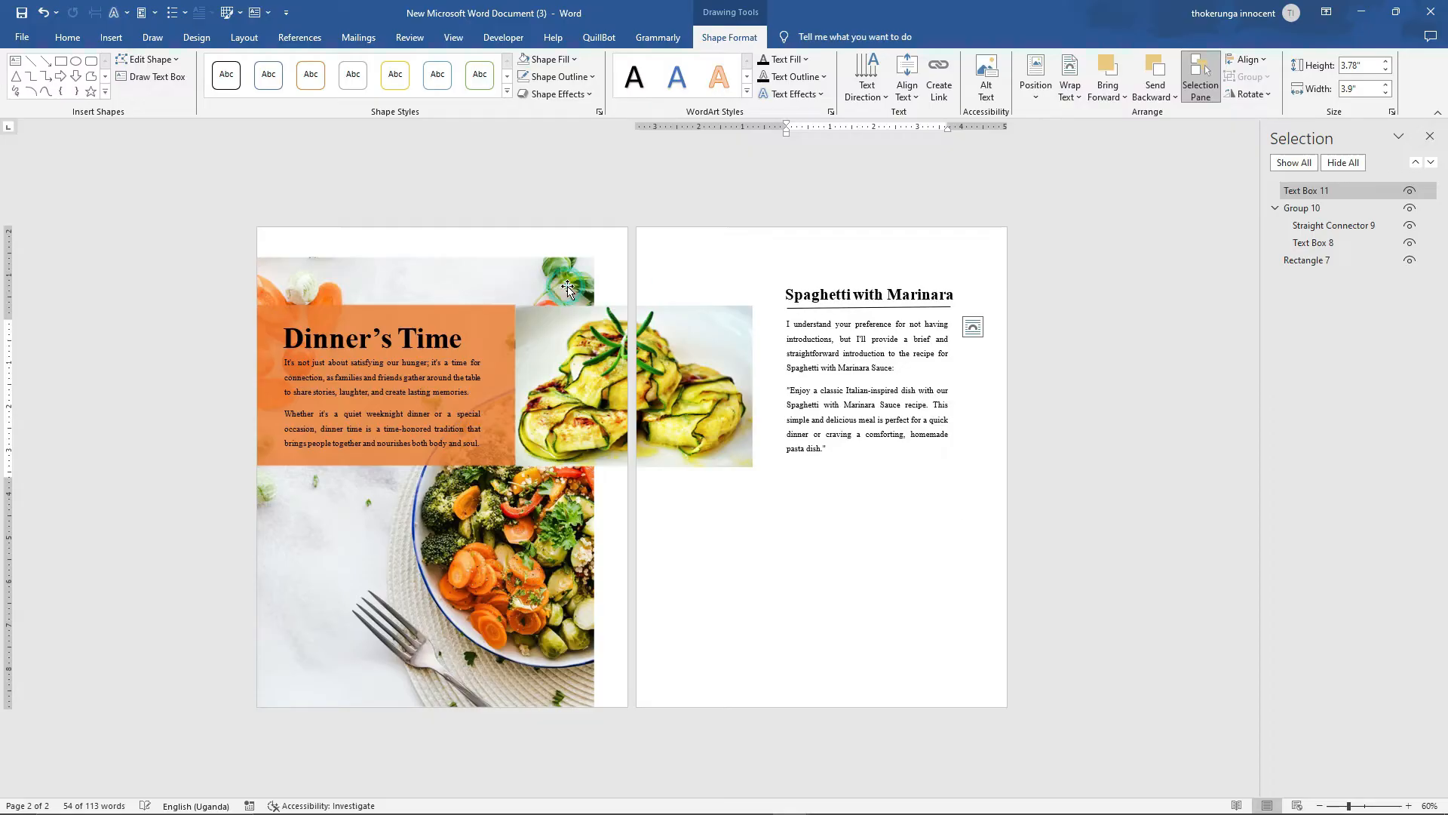
left_click(960, 511)
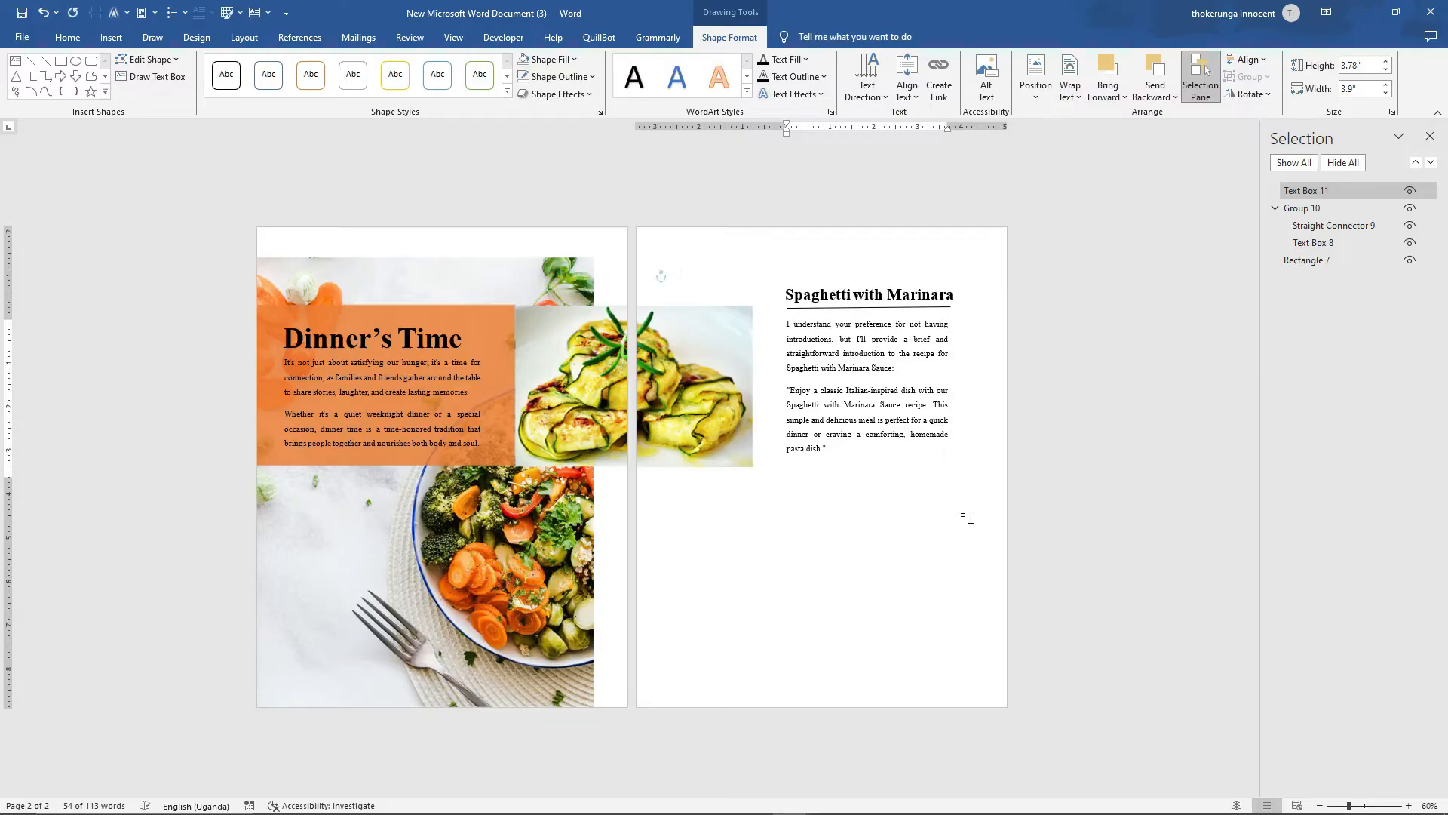
Group the introduction text box with the "Spaghetti with Marinara" heading group
left_click(884, 347)
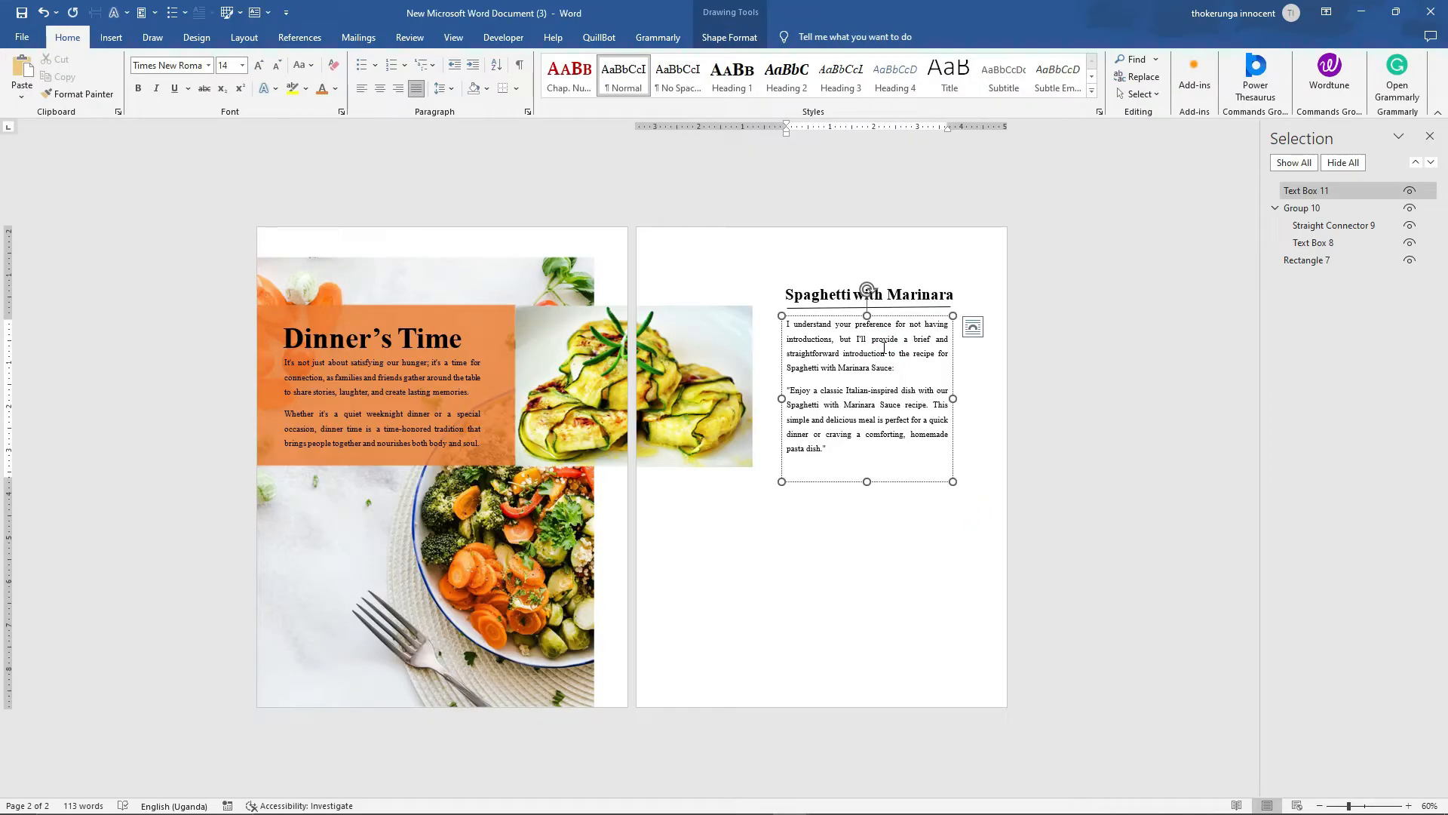
left_click(840, 292, "shift")
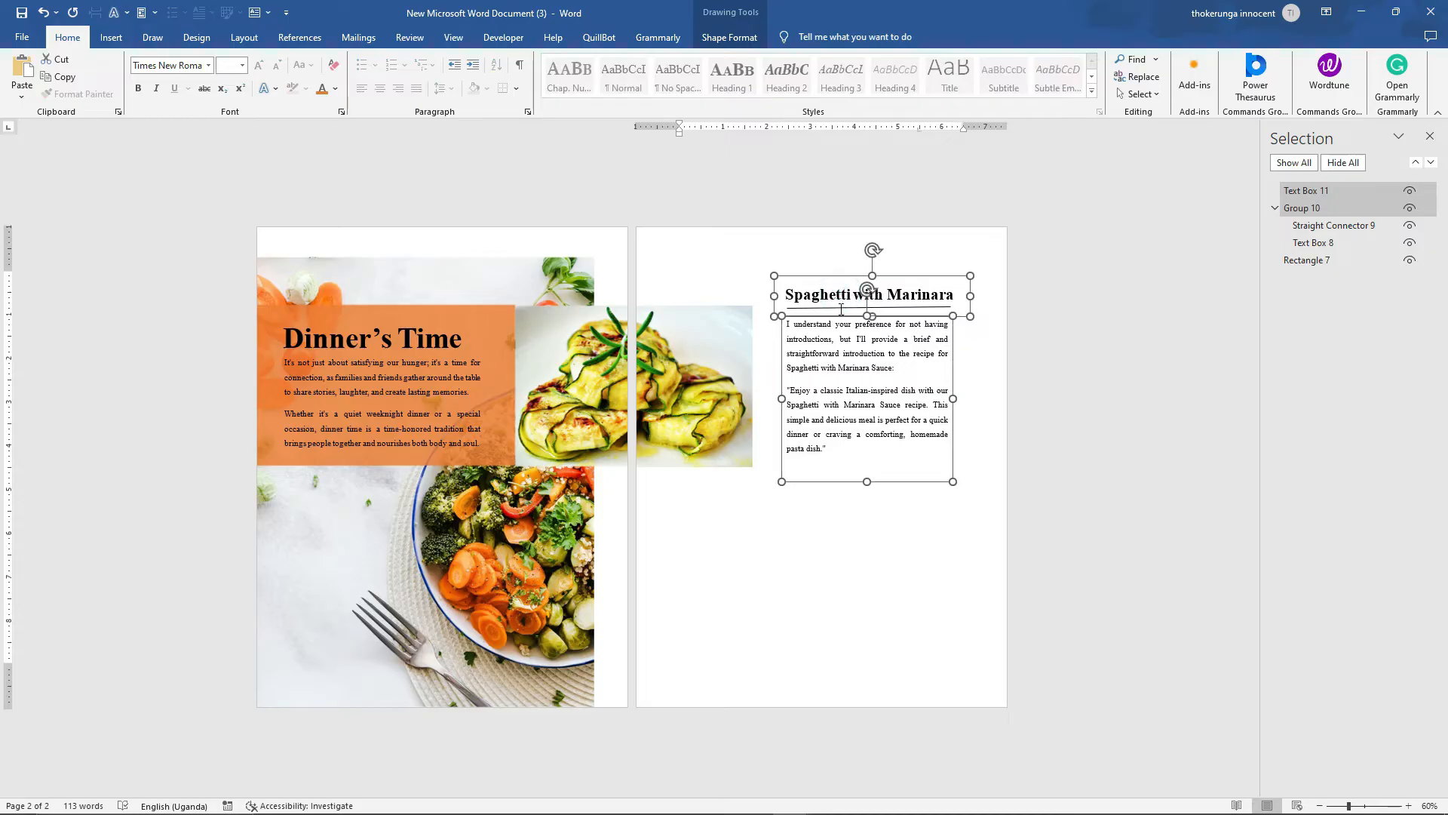
left_click(729, 37)
left_click(1263, 77)
left_click(1255, 97)
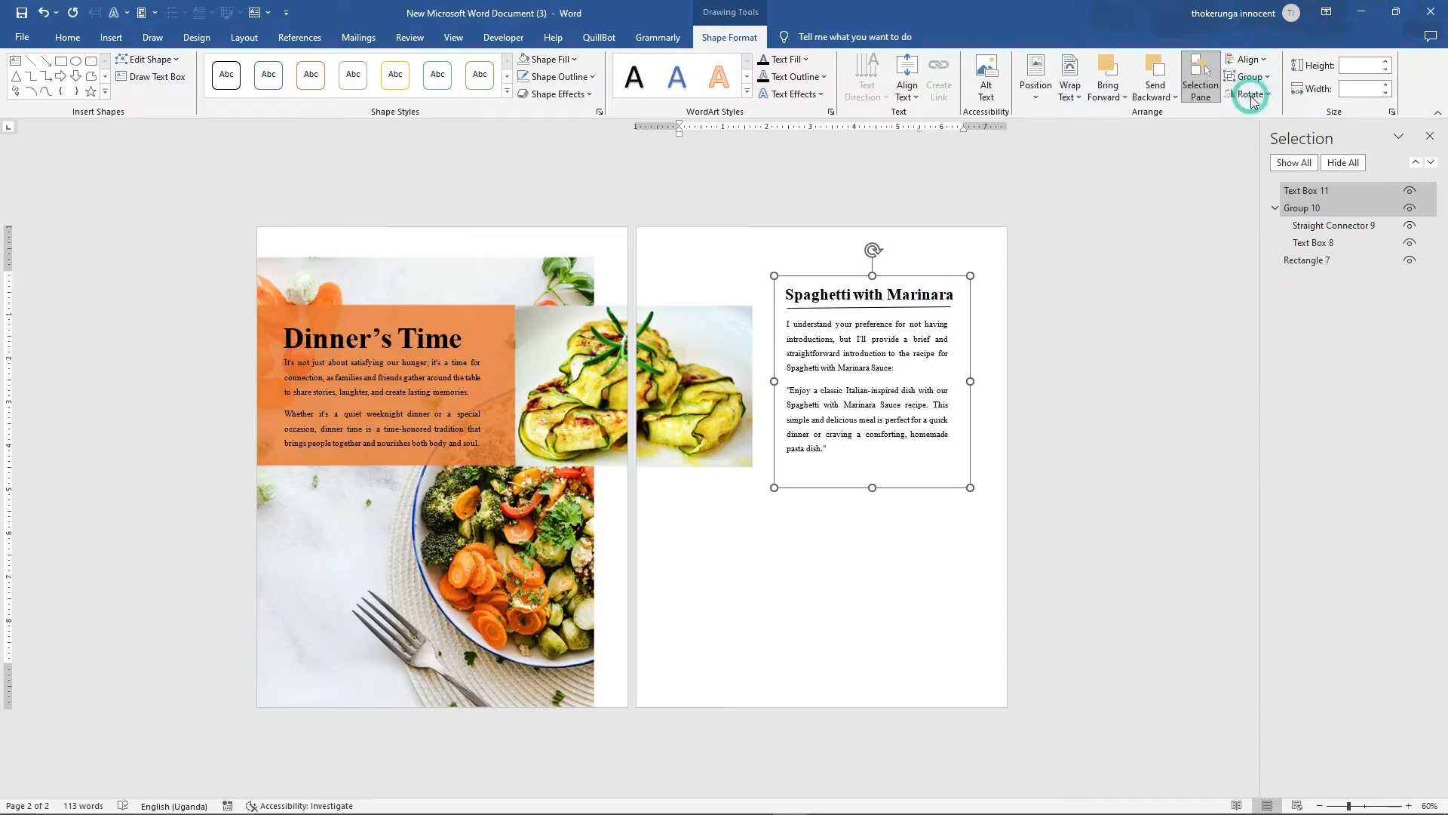
Move the "Spaghetti with Marinara" heading and introduction group slightly down on the second page
left_click(956, 598)
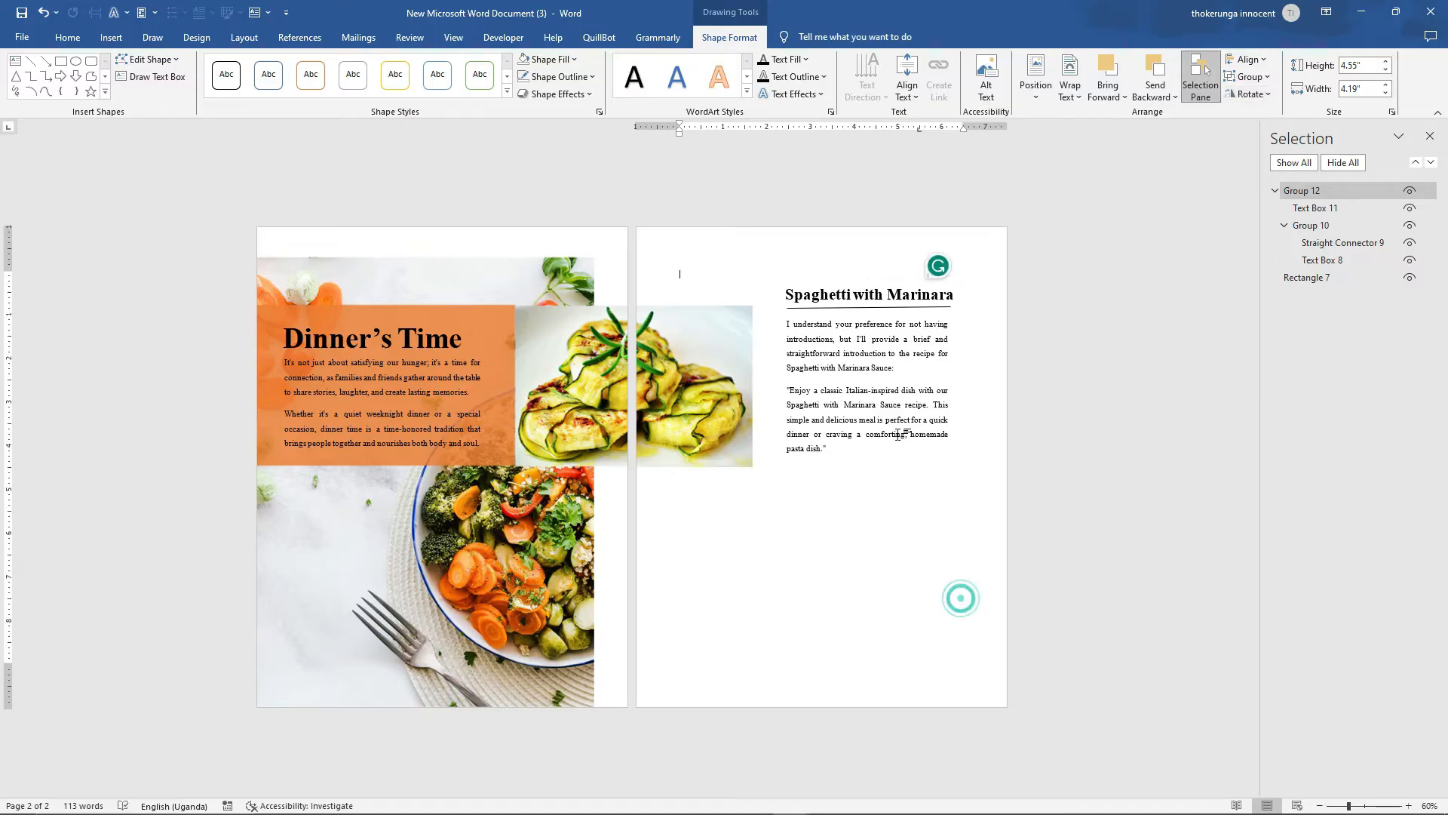
left_click(886, 370)
mouse_move(892, 274)
left_mouse_down()
mouse_move(807, 383)
mouse_move(755, 337)
mouse_move(955, 335)
mouse_move(853, 330)
mouse_move(900, 282)
left_mouse_up()
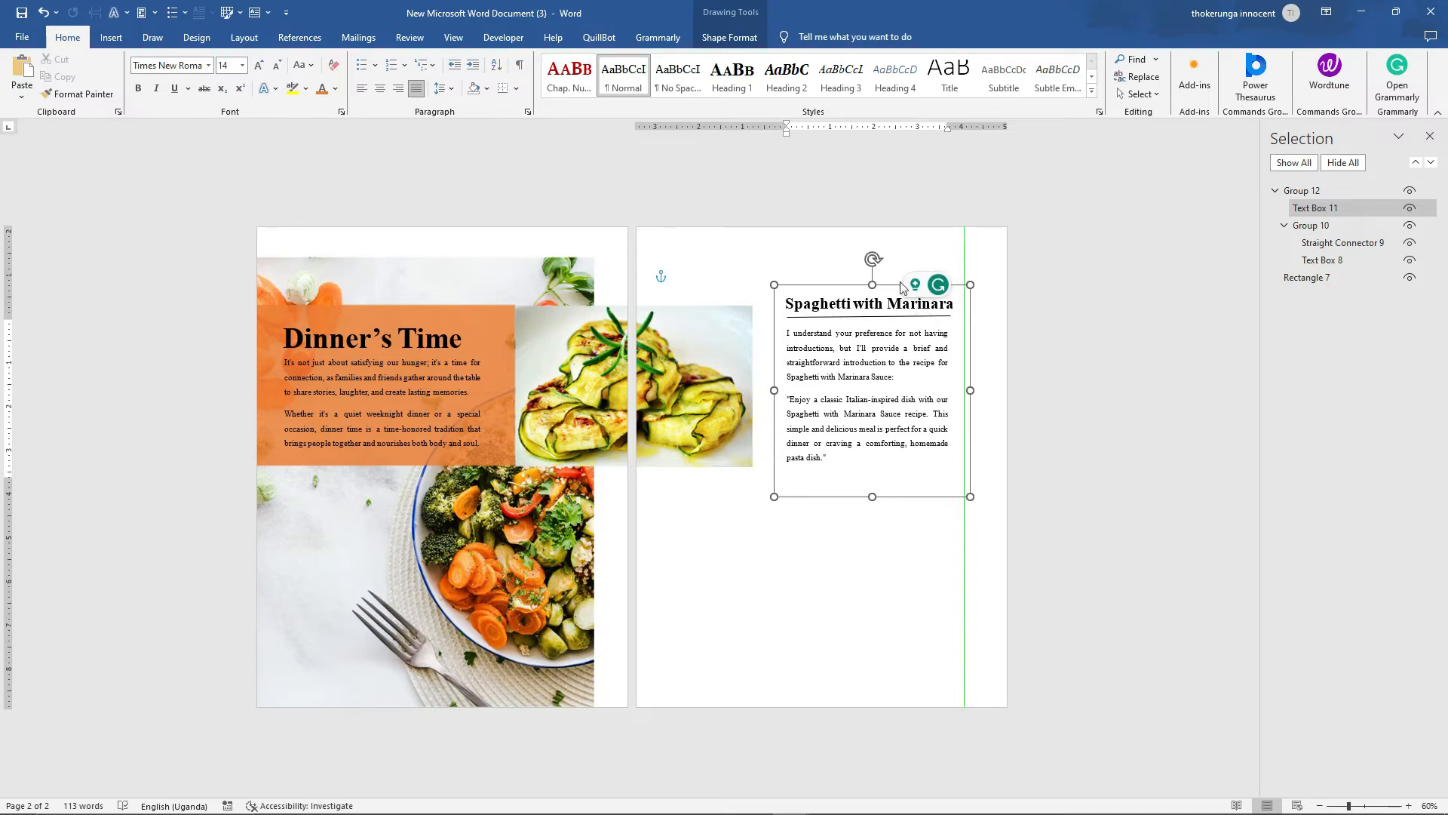
left_click_drag(900, 282, 900, 281)
left_click(903, 540)
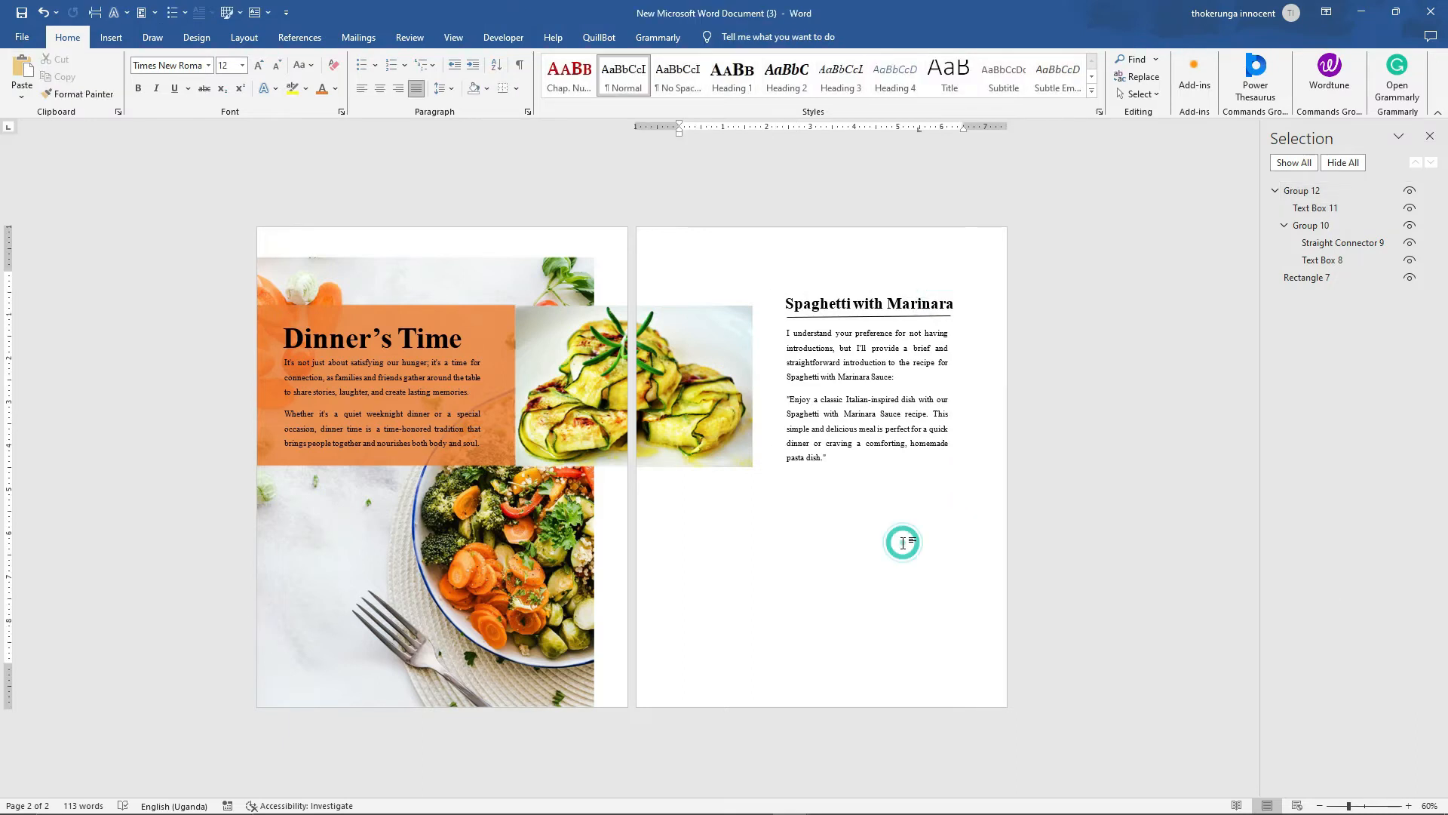
left_click(841, 347)
left_click(889, 544)
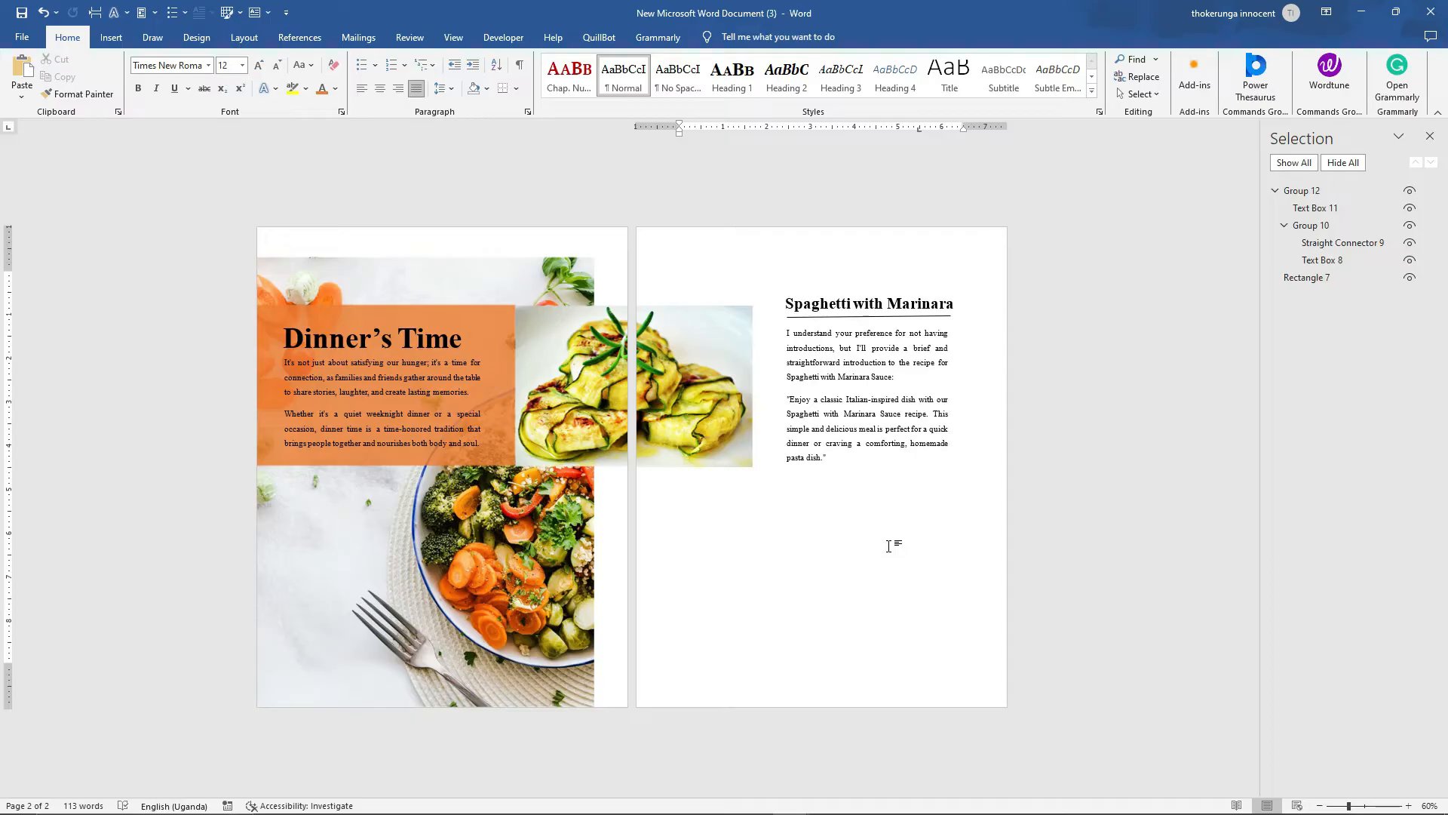
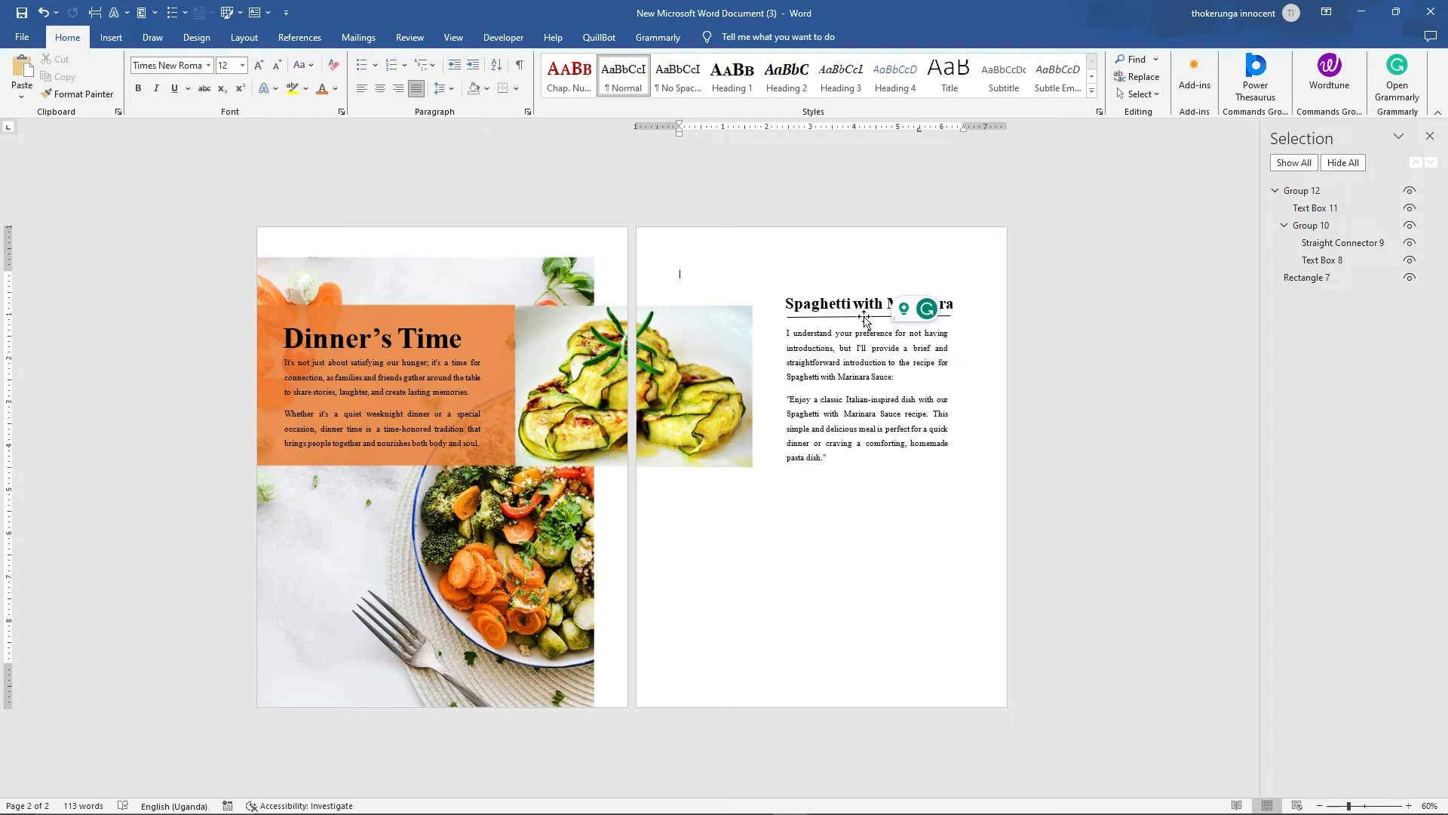
Hide the heading and introduction group and show it again to check what it contains
left_click(1410, 193)
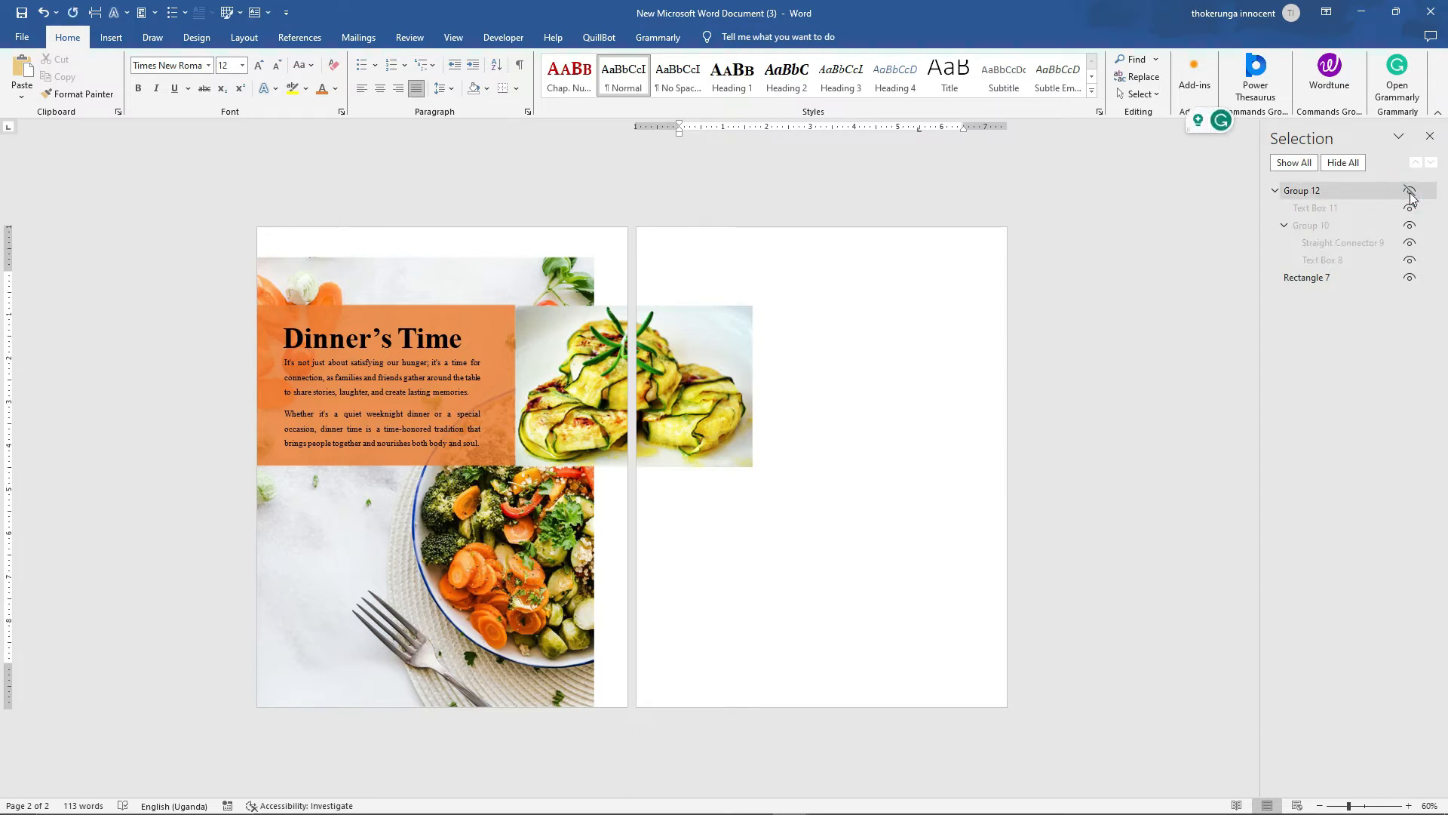
left_click(1409, 193)
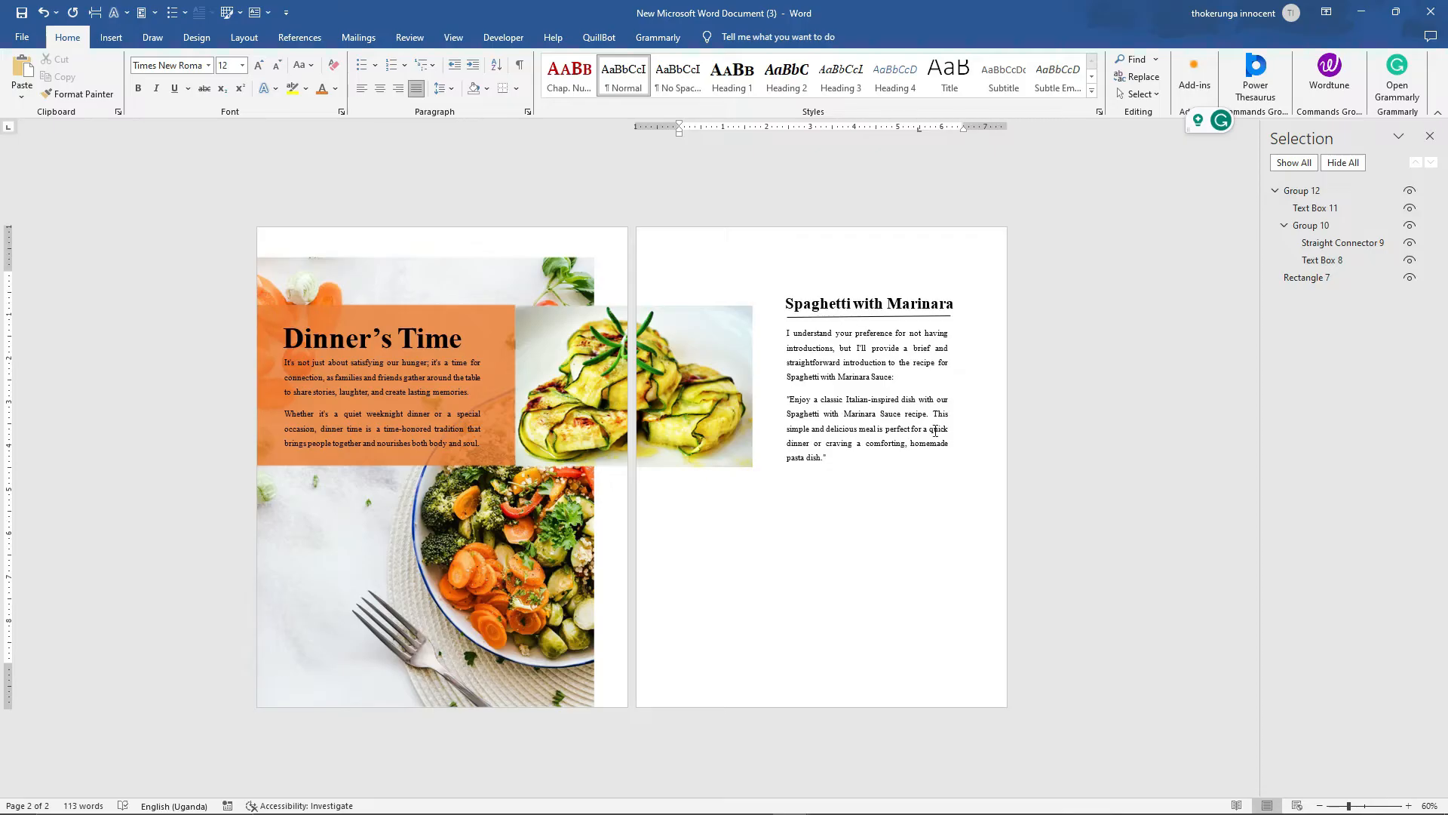
mouse_move(823, 795)
Draw a text box about 3.41" wide and 0.6" high below the picture on the second page
left_click(110, 37)
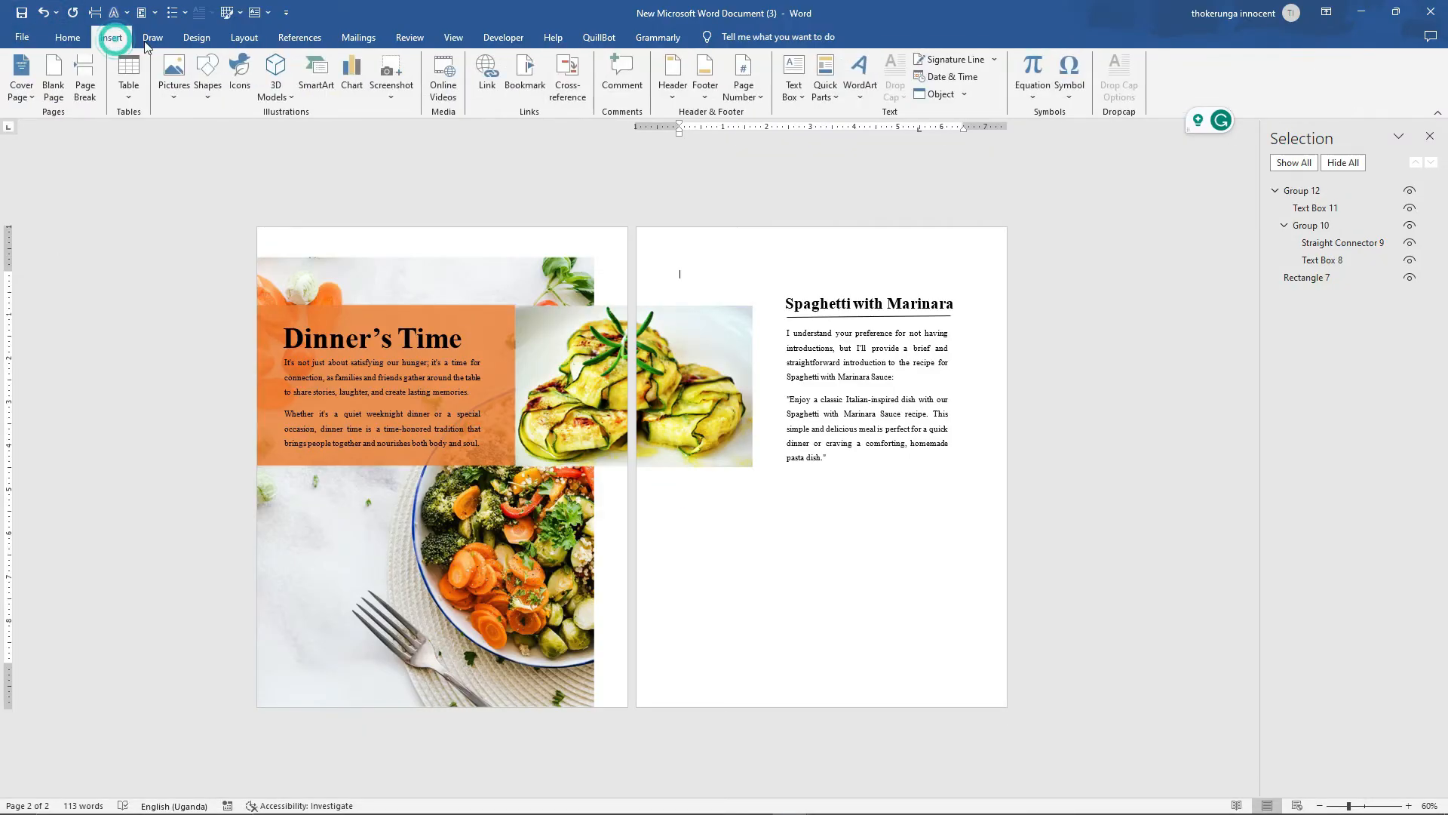
left_click(805, 98)
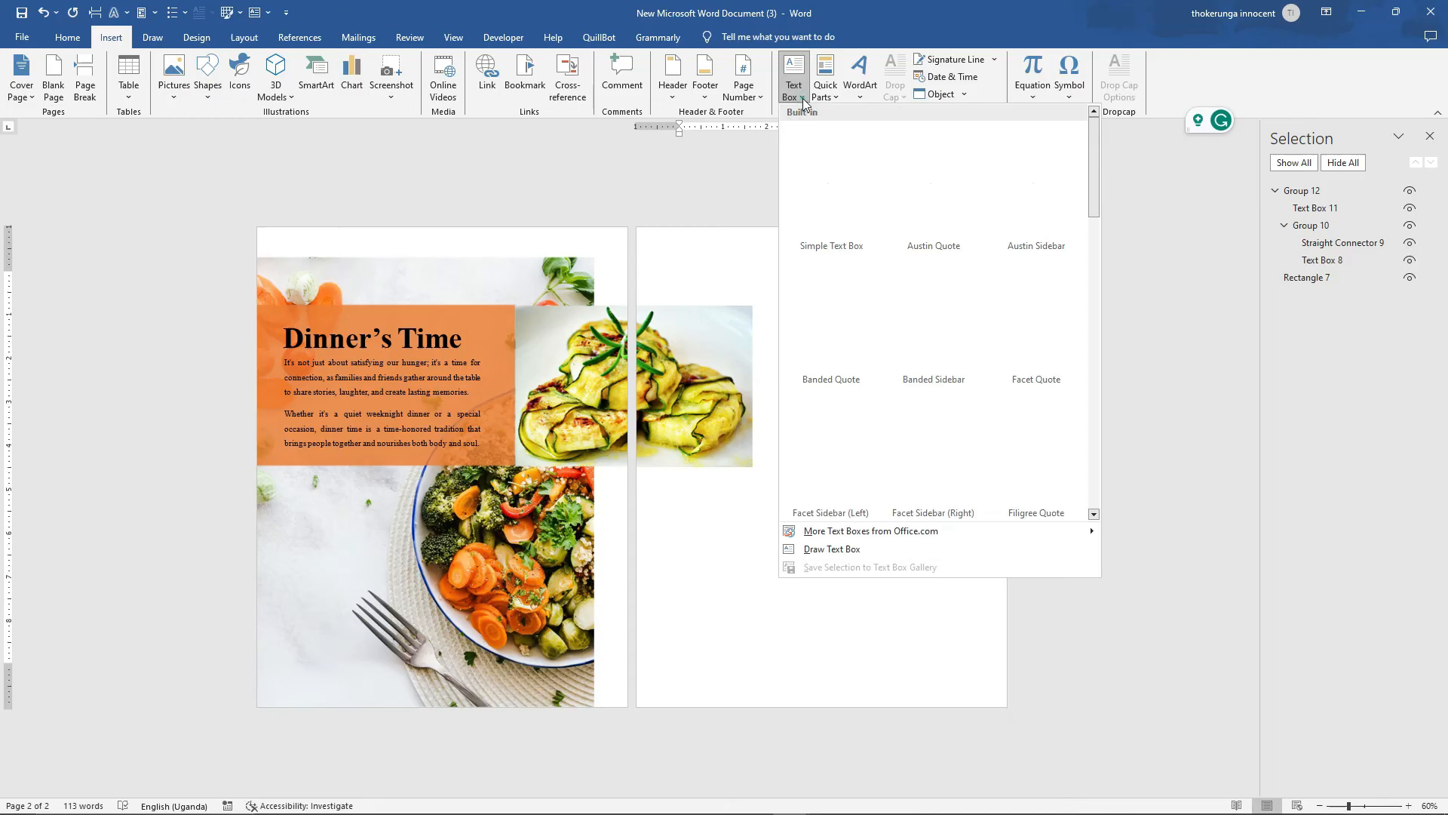
left_click(842, 545)
left_click_drag(655, 480, 804, 506)
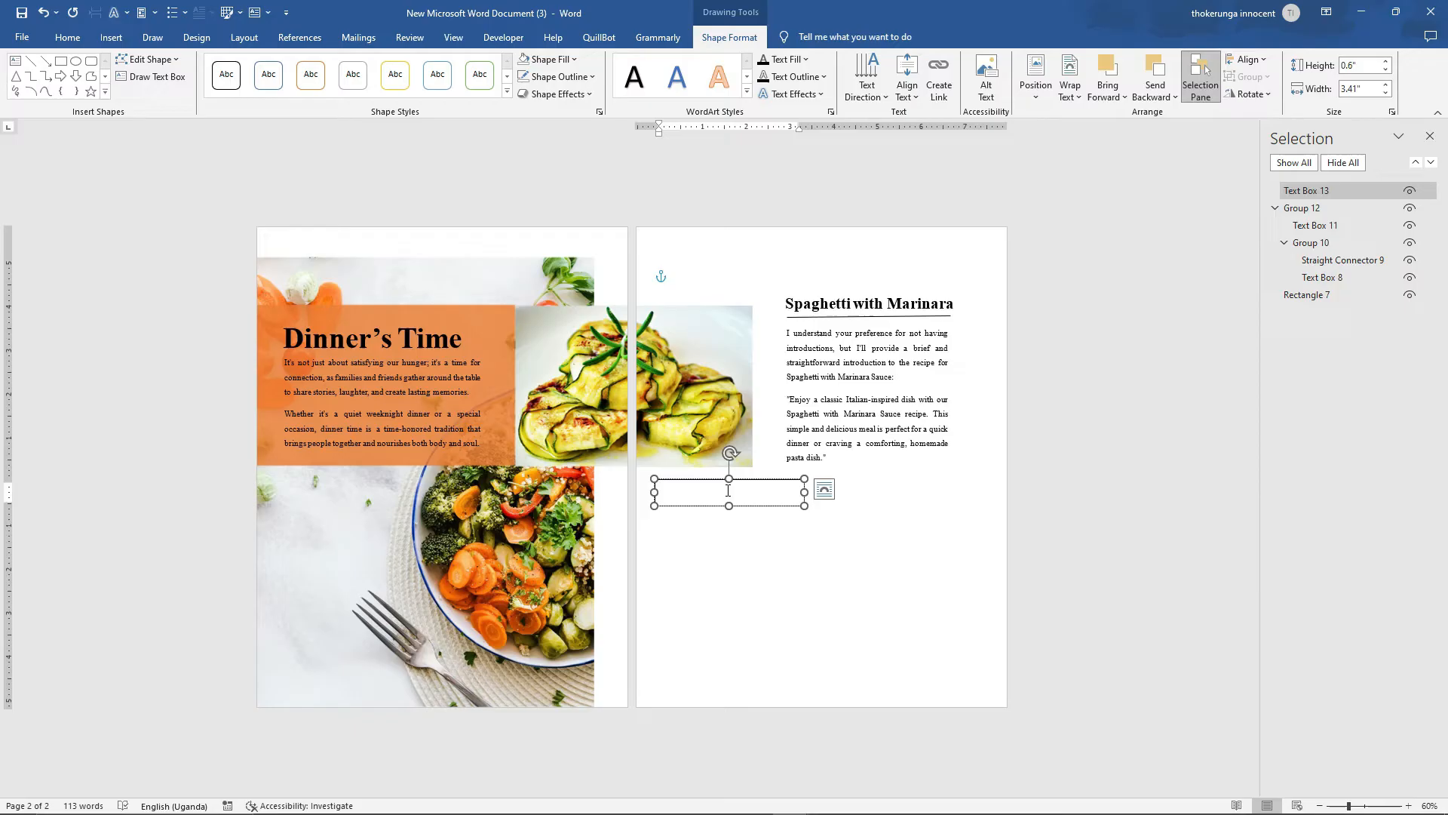
Draw two text boxes side by side below the small one, the second about 3.45" wide and 1.83" high
left_click(151, 76)
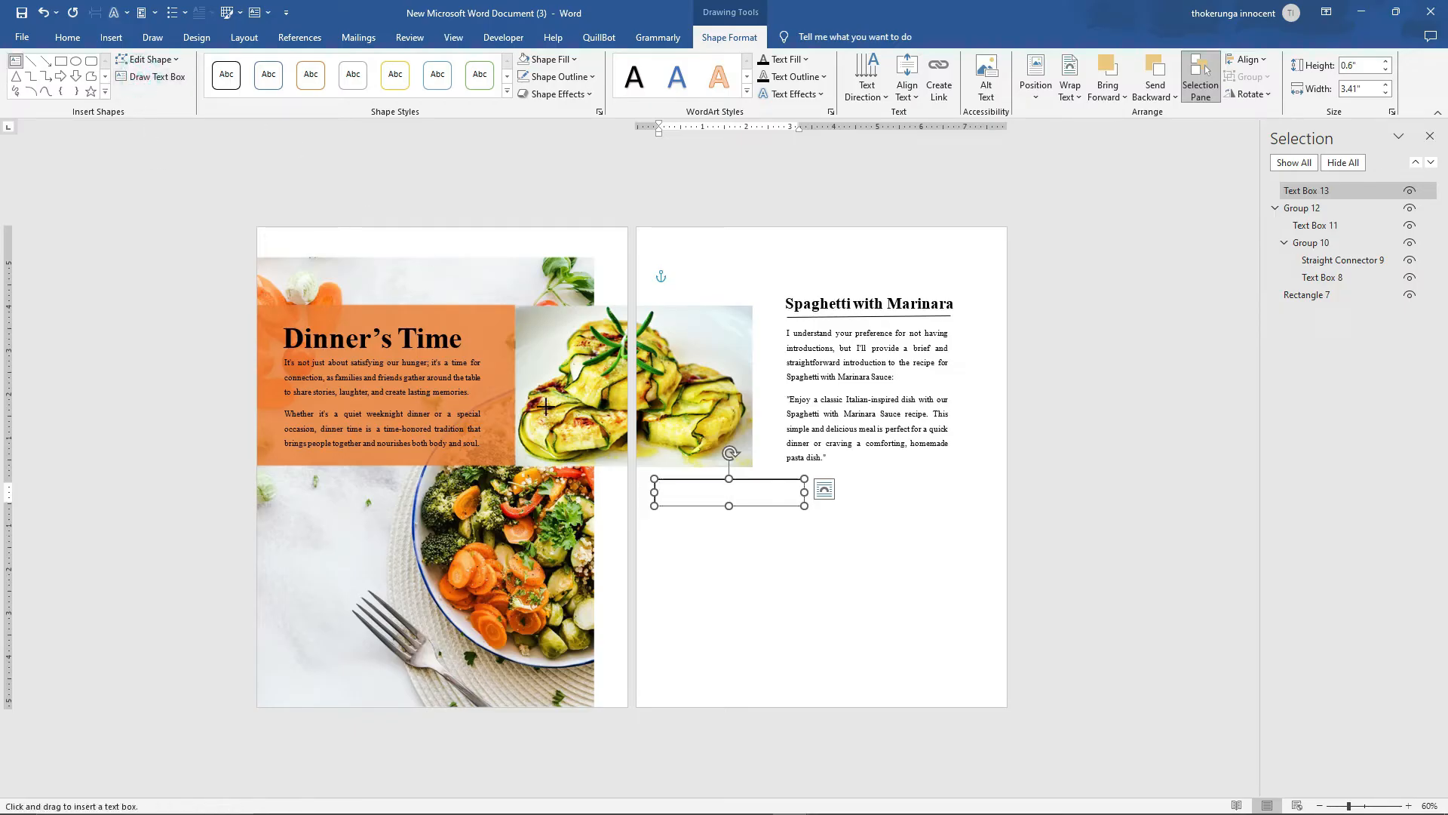
mouse_move(656, 517)
left_mouse_down()
mouse_move(779, 595)
mouse_move(821, 595)
mouse_move(803, 593)
left_mouse_up()
left_click(150, 76)
mouse_move(817, 513)
left_mouse_down()
mouse_move(916, 593)
mouse_move(968, 593)
left_mouse_up()
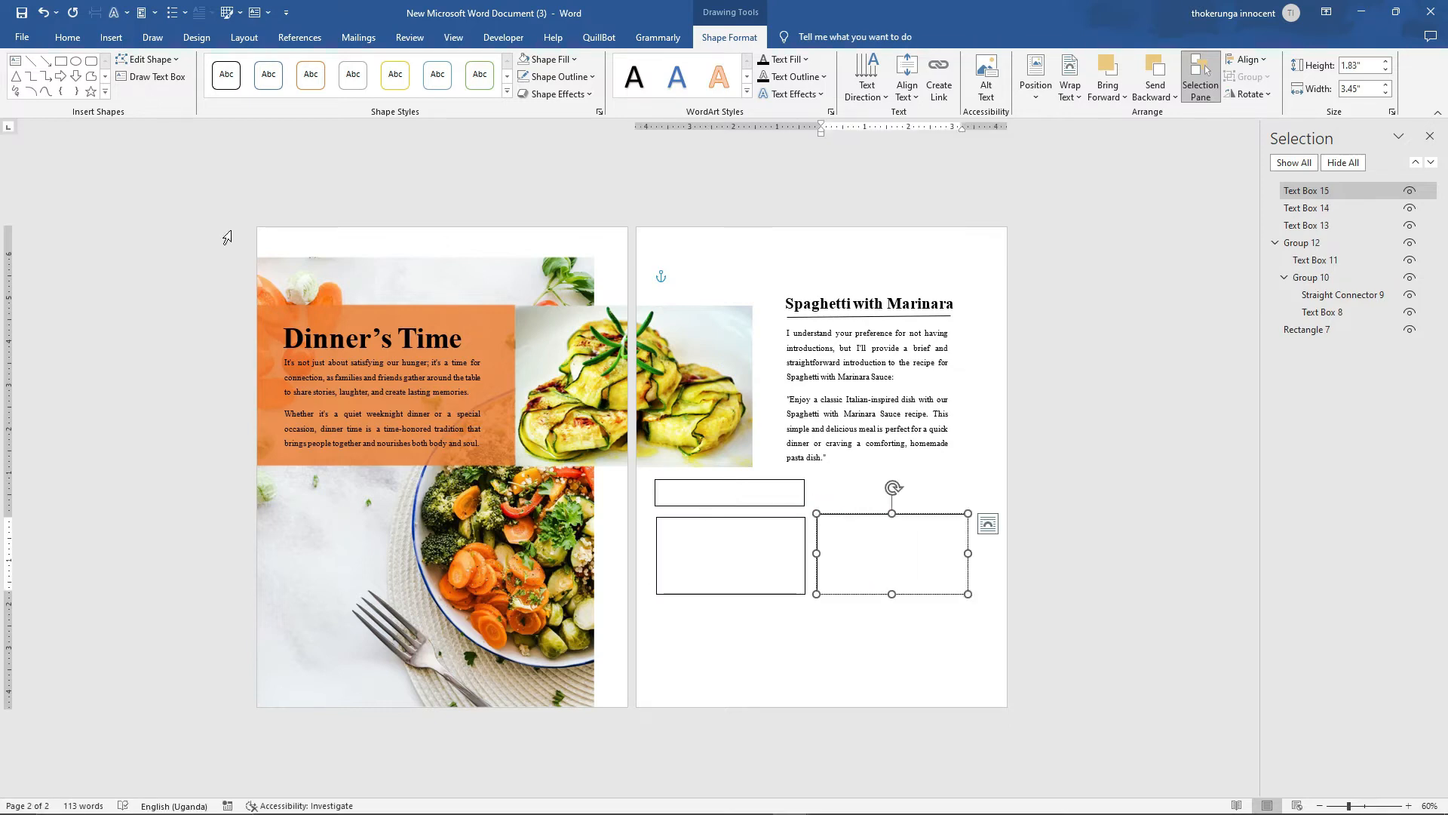
Draw a small text box about 3.29" by 0.59" and a wide one about 7.28" by 1.17" near the second page's lower edge
left_click(140, 77)
left_click_drag(666, 604, 810, 629)
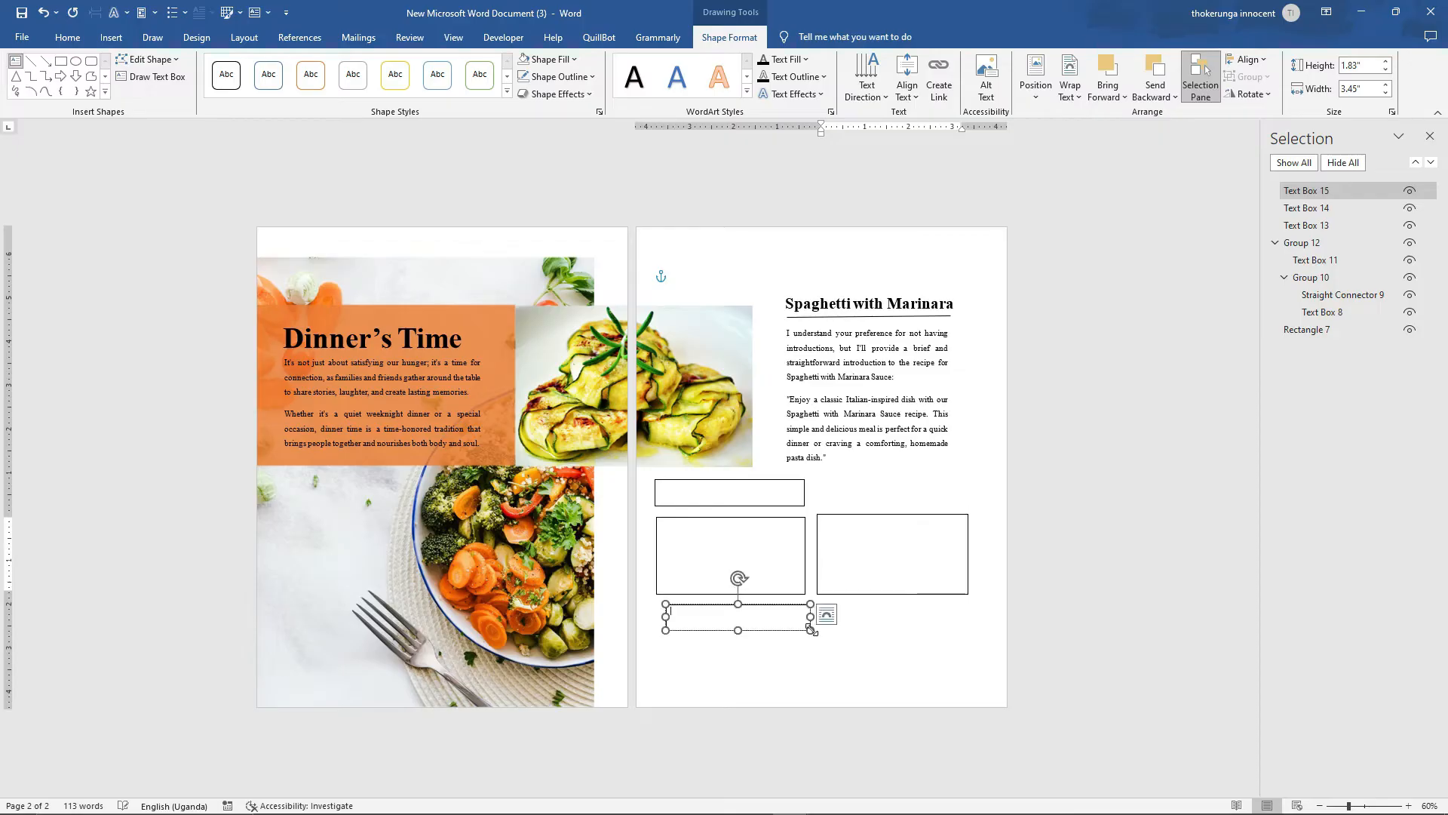
left_click(152, 80)
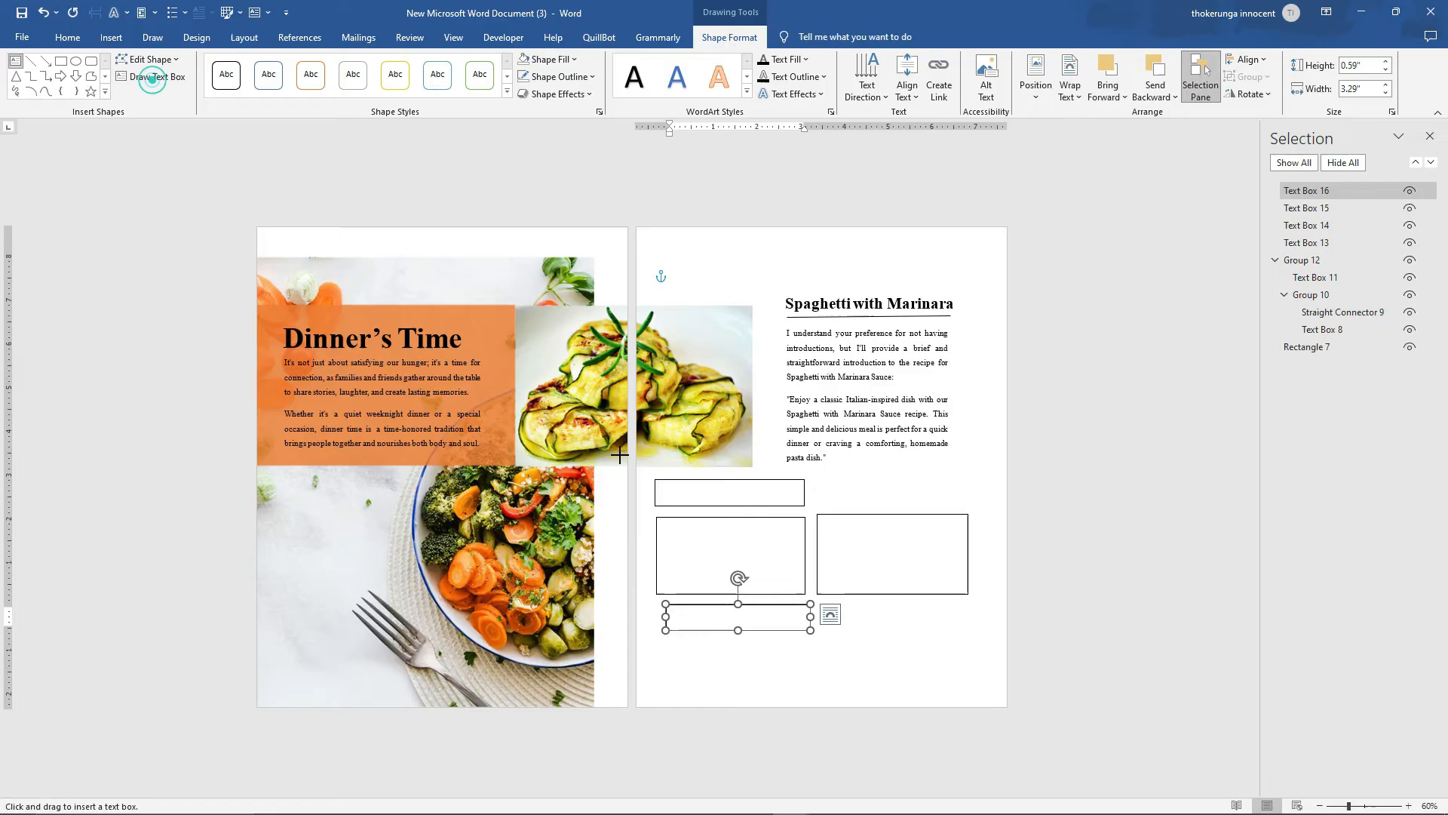
left_click_drag(666, 643, 986, 694)
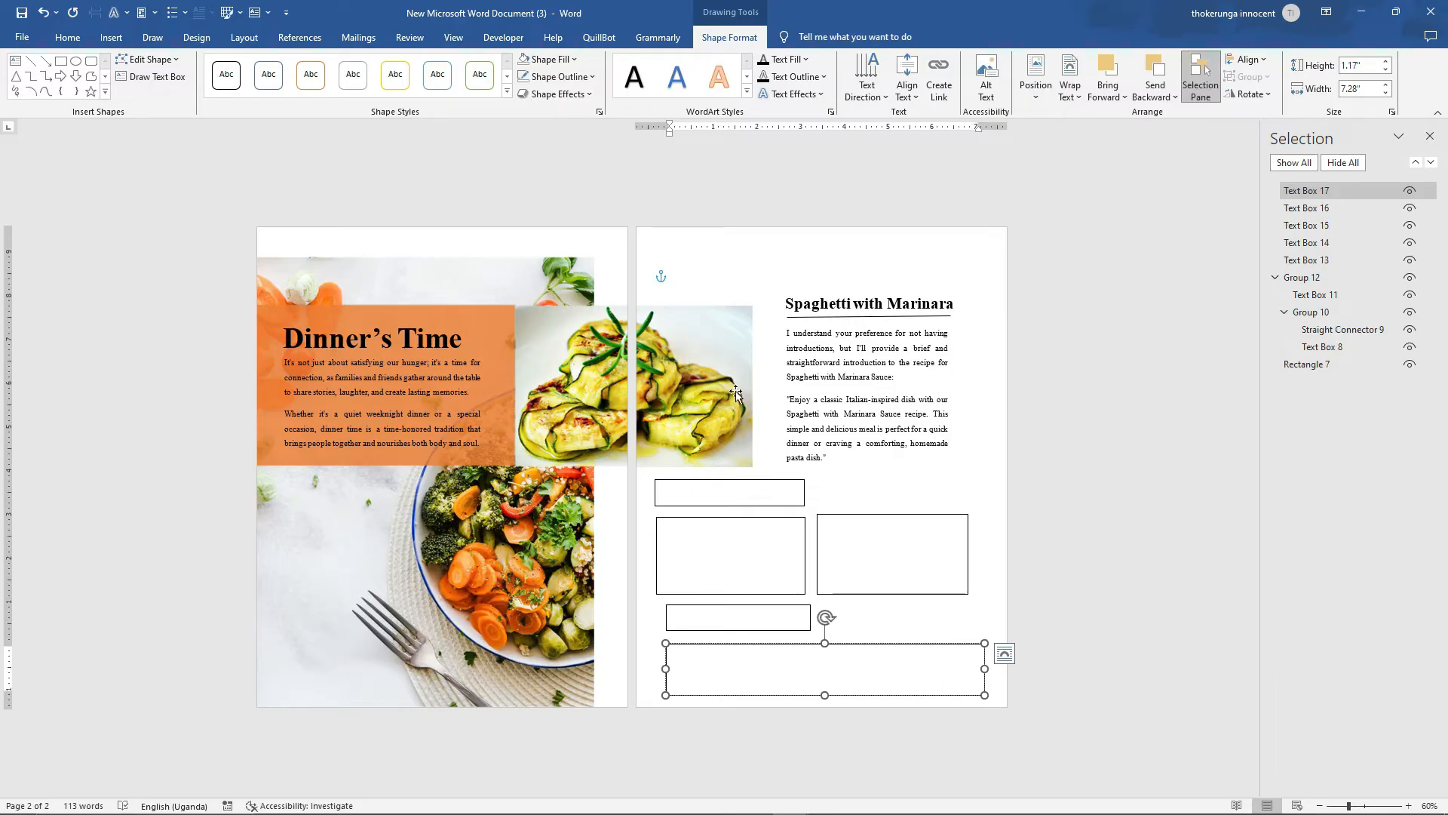
Group the second page's picture with the heading and introduction group, and move the combined group up
left_click(777, 388)
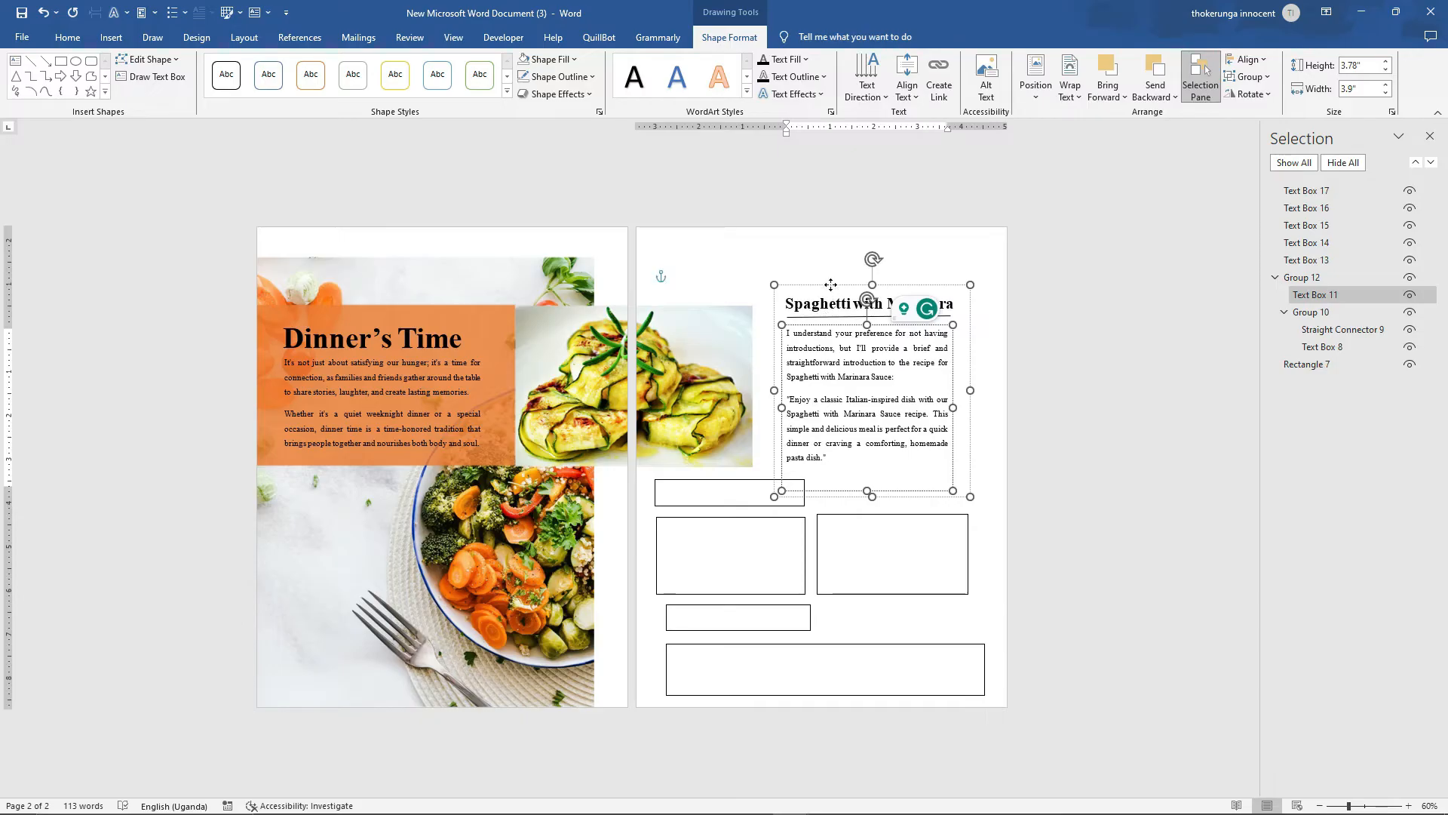
left_click(847, 336)
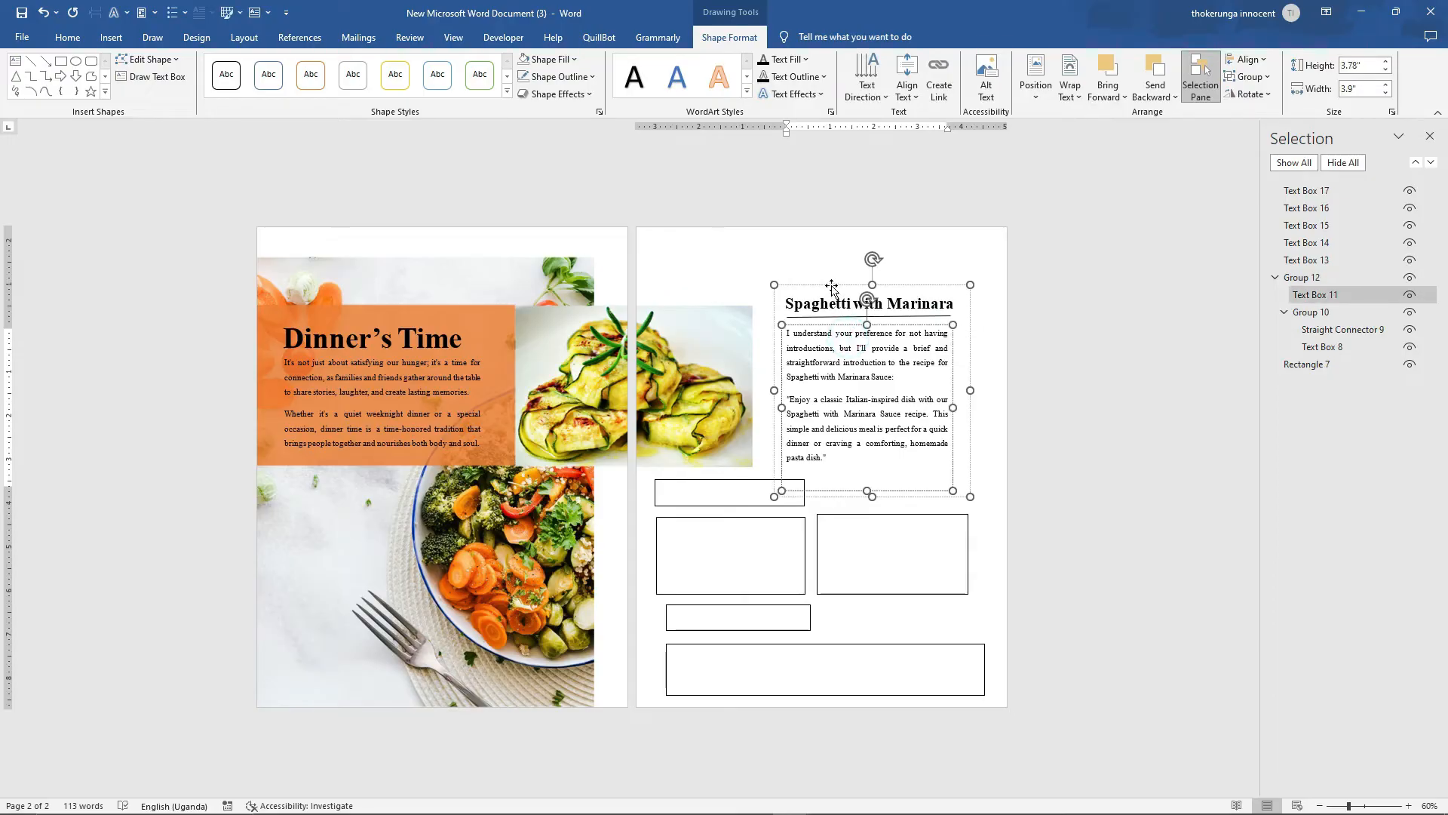
left_click(831, 287)
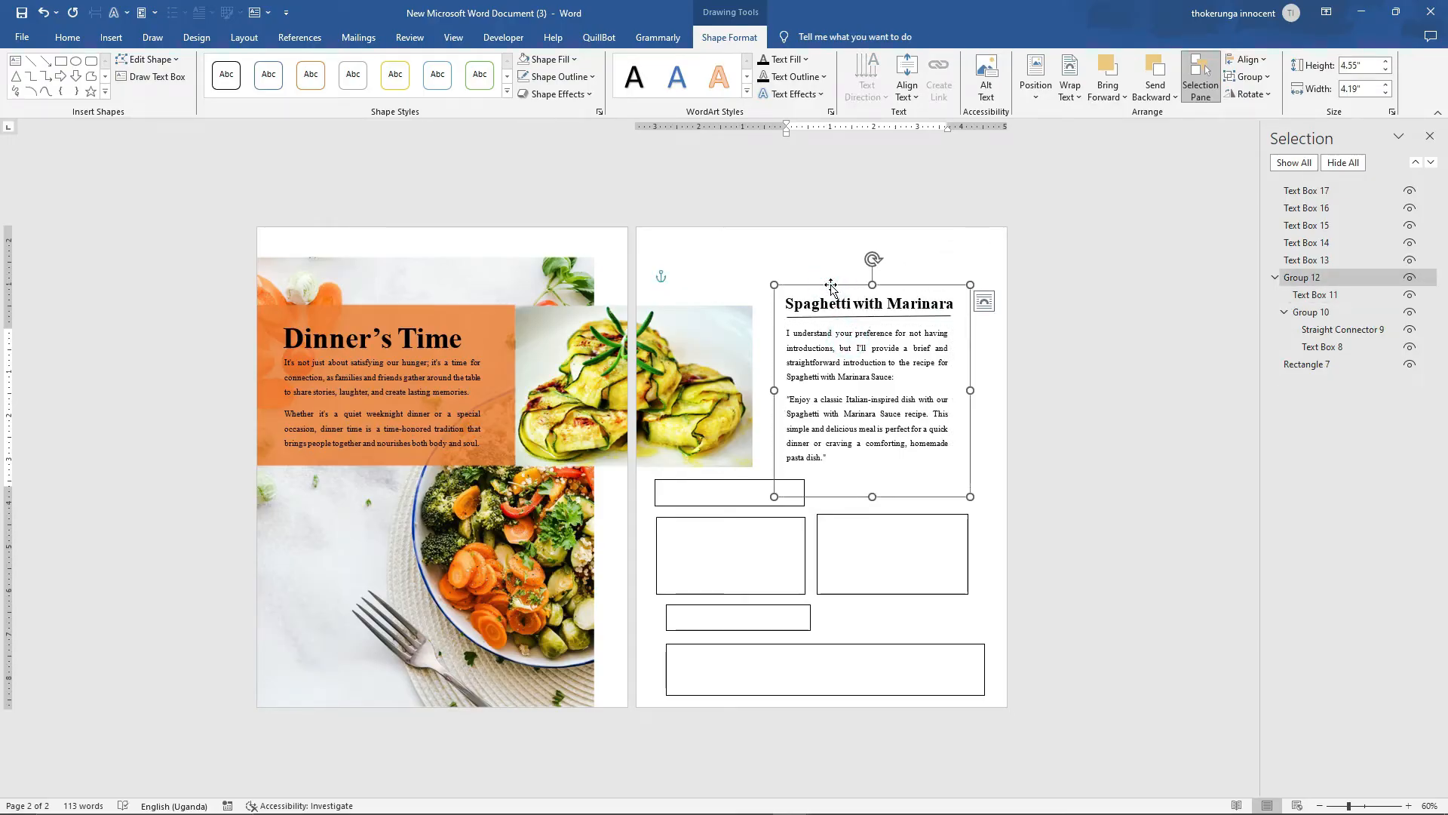
left_click(711, 333, "shift")
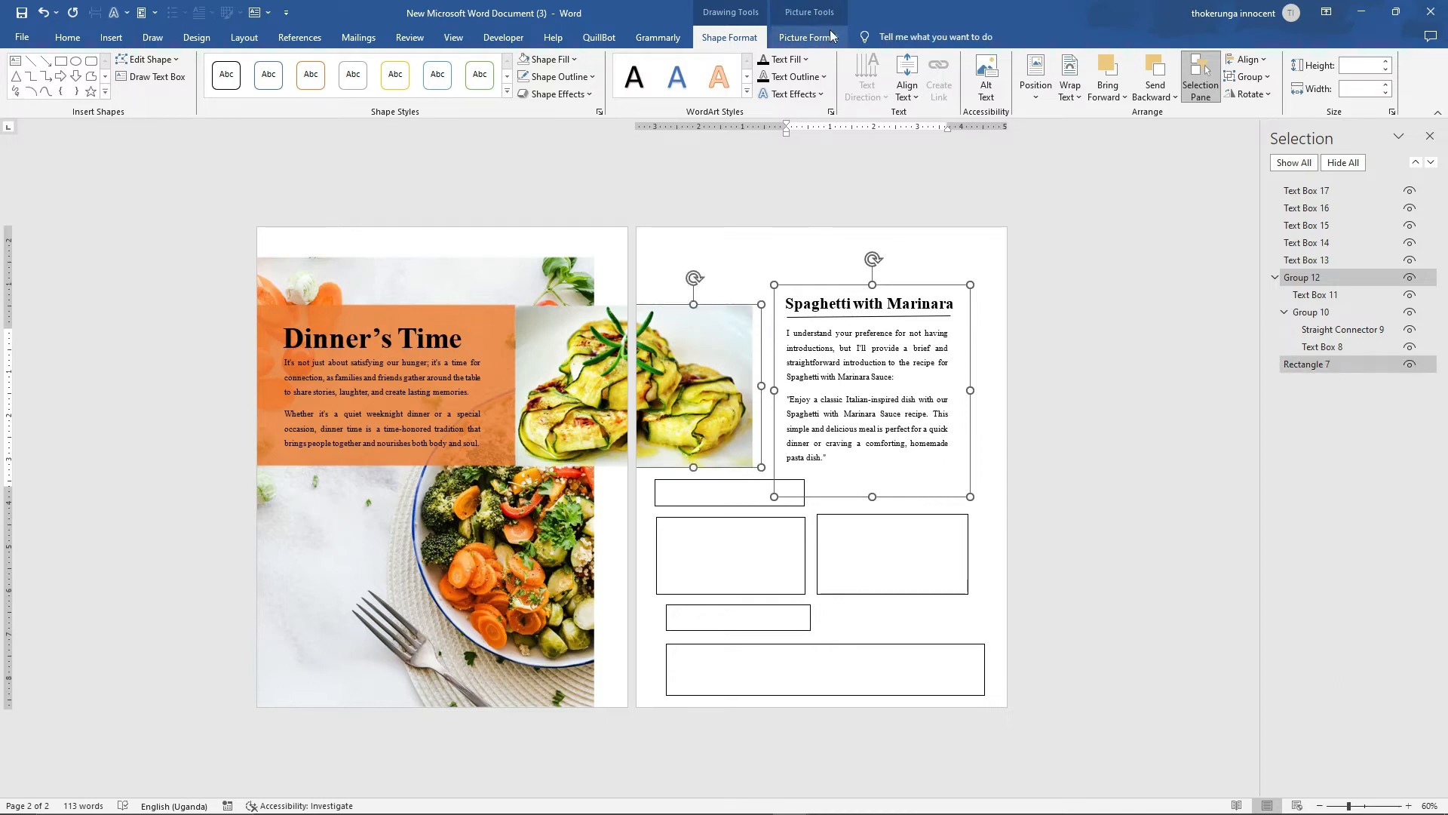
left_click(1259, 77)
left_click(1255, 97)
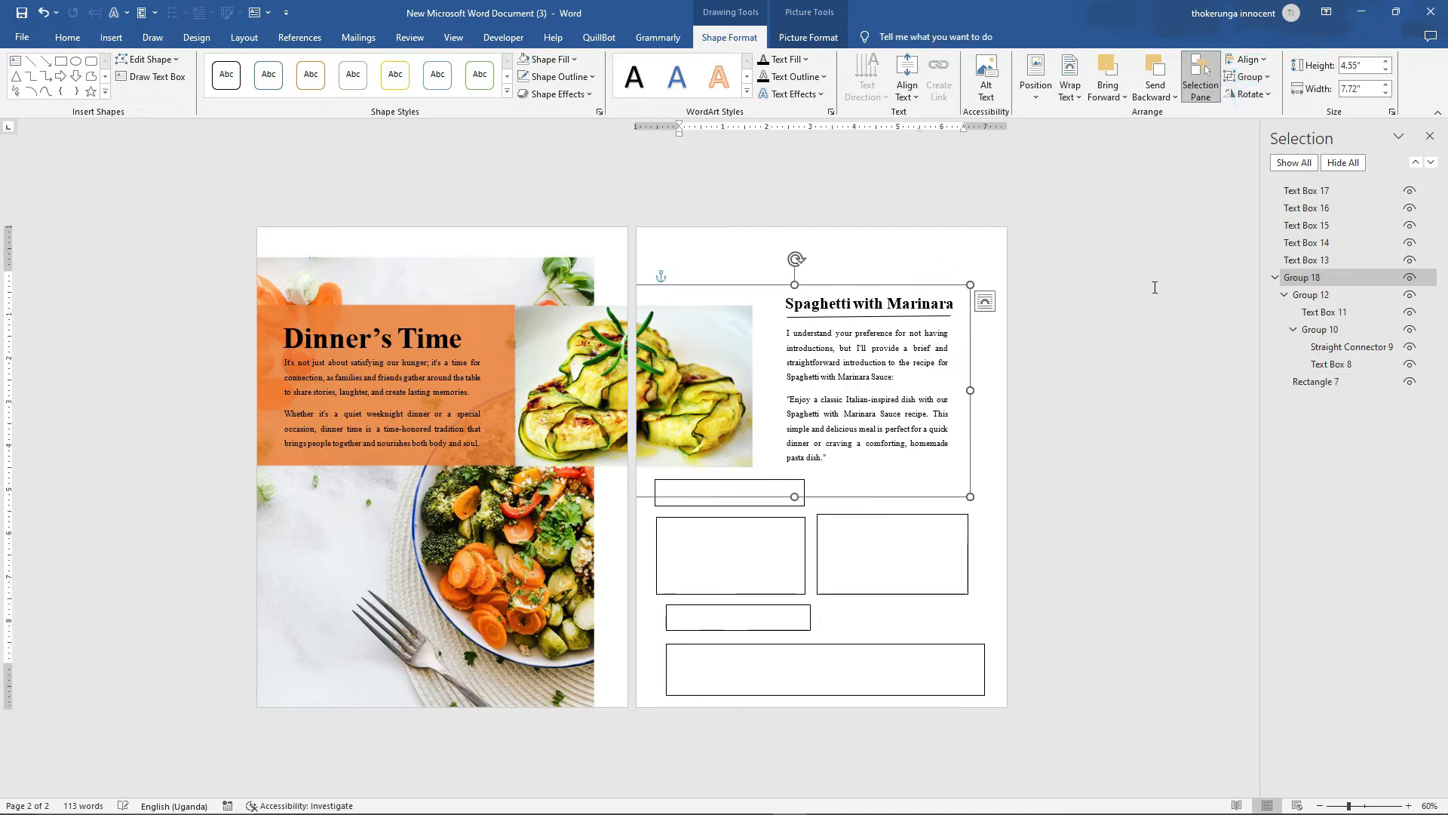
left_click_drag(853, 284, 861, 239)
Group the "Dinner's Time" panel with the picture beside it, and move them up level with the second page's picture
left_click(519, 339)
left_click(498, 319)
left_click(554, 315)
left_click(488, 323)
left_click(570, 336)
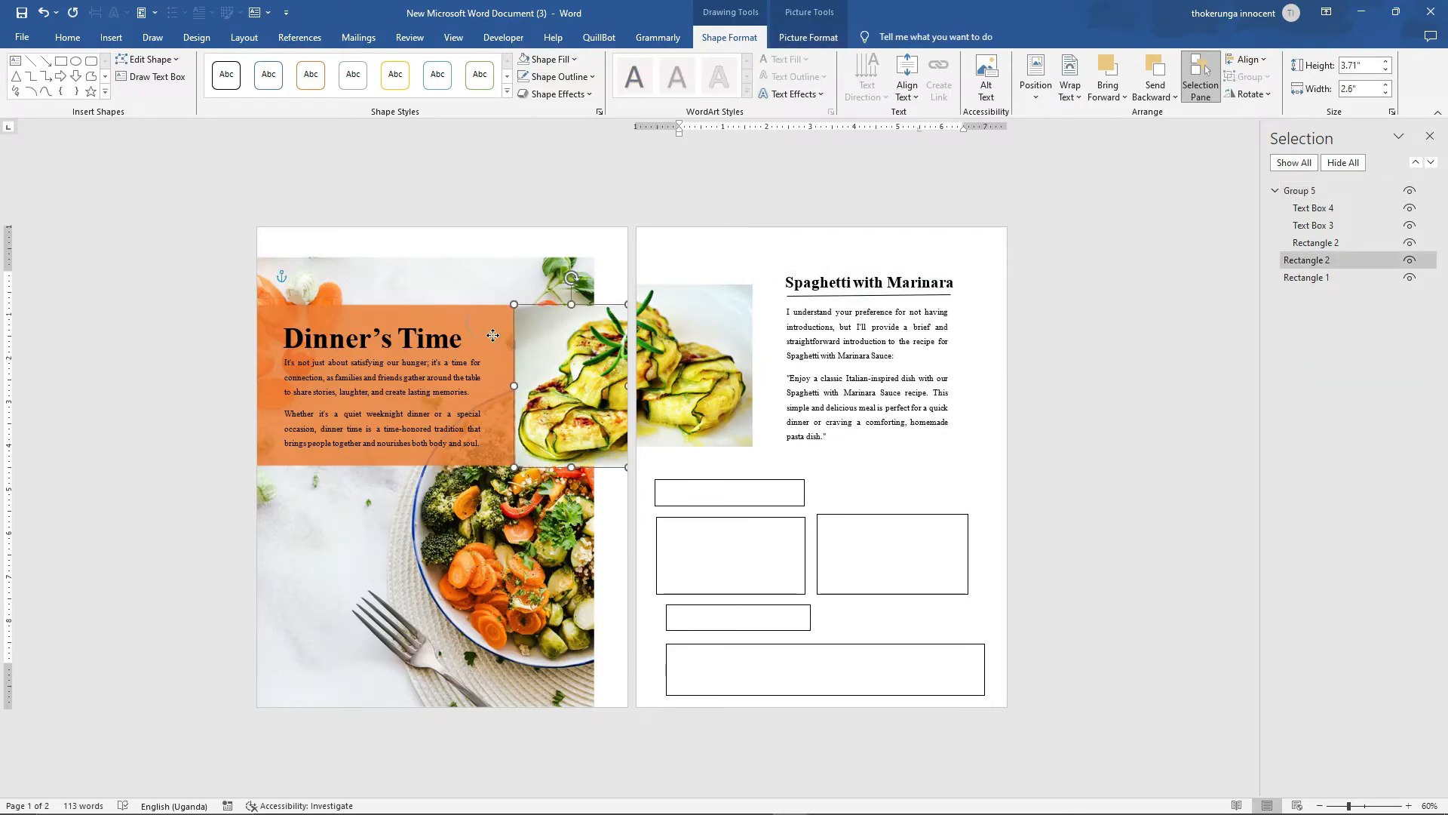
left_click(506, 341)
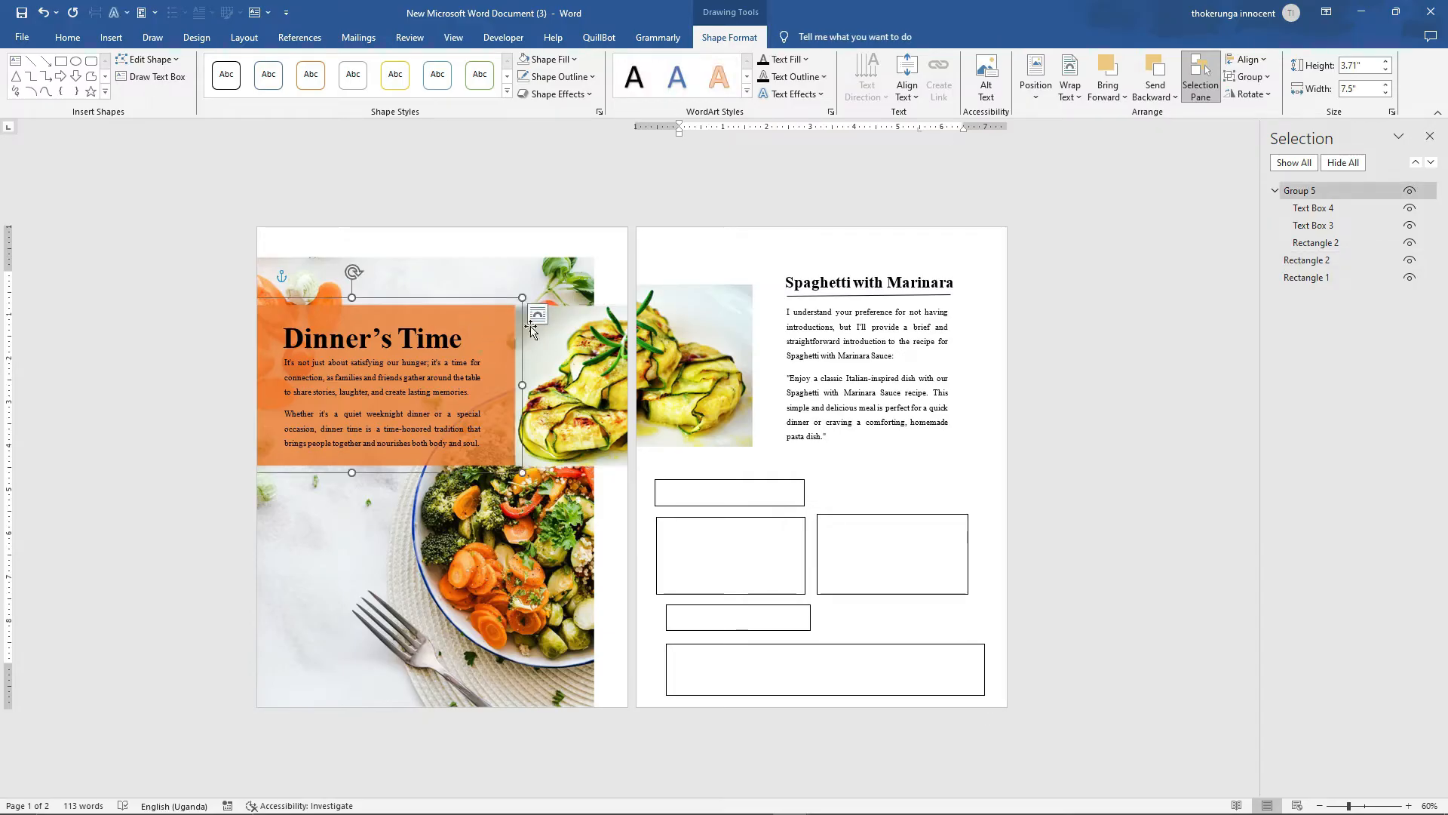
left_click(551, 334)
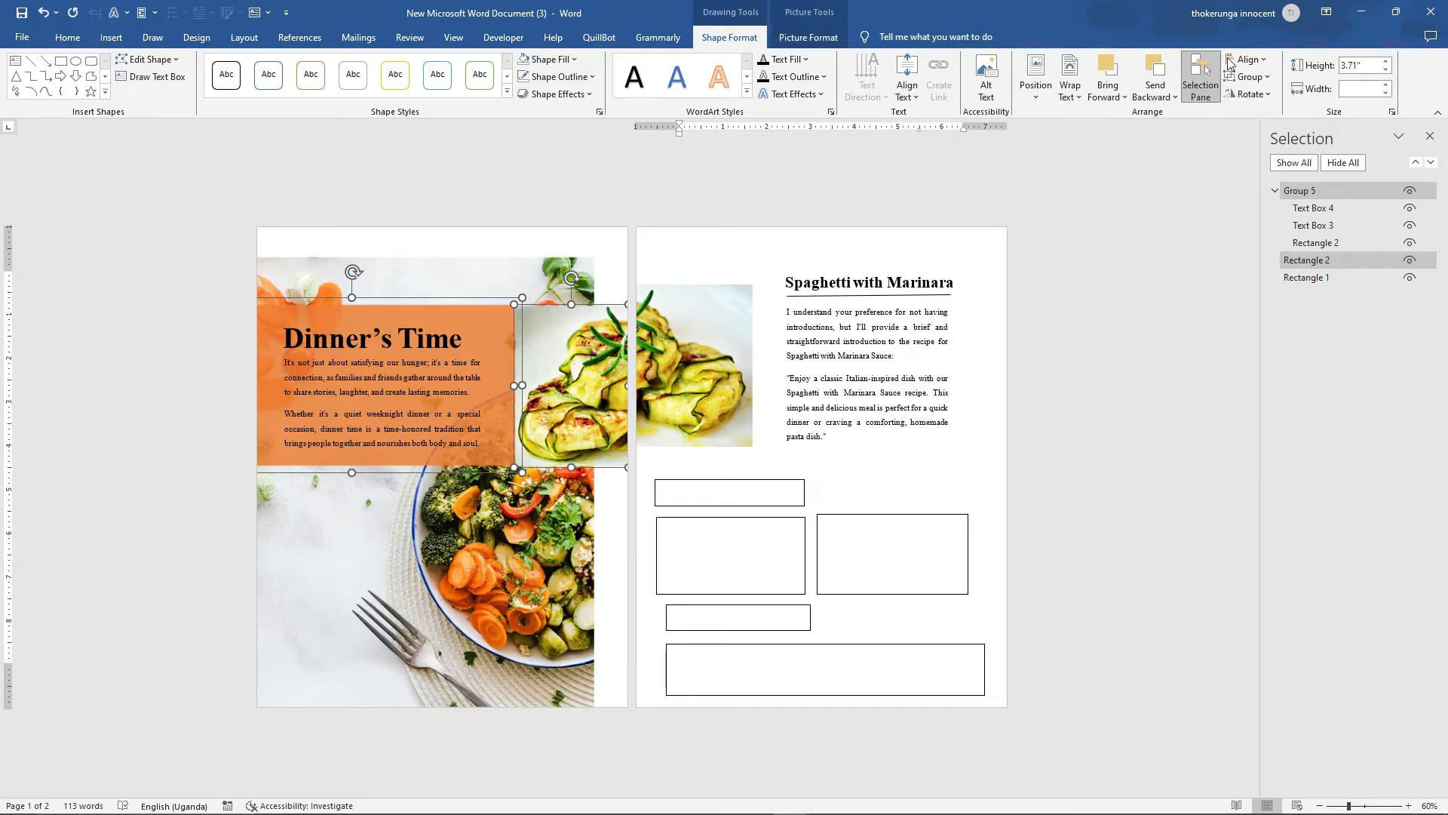
left_click(1250, 95)
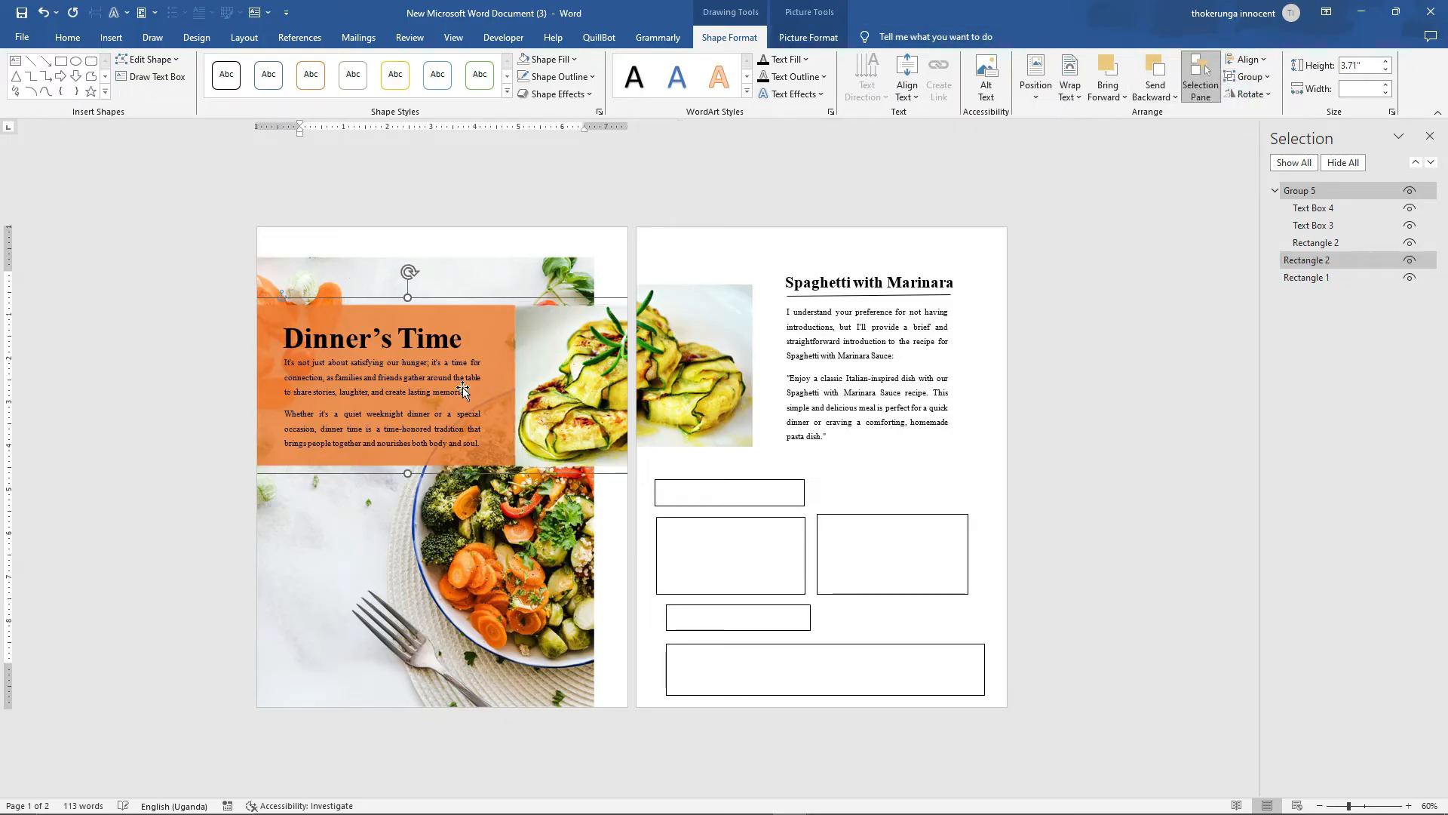
left_click_drag(534, 372, 535, 349)
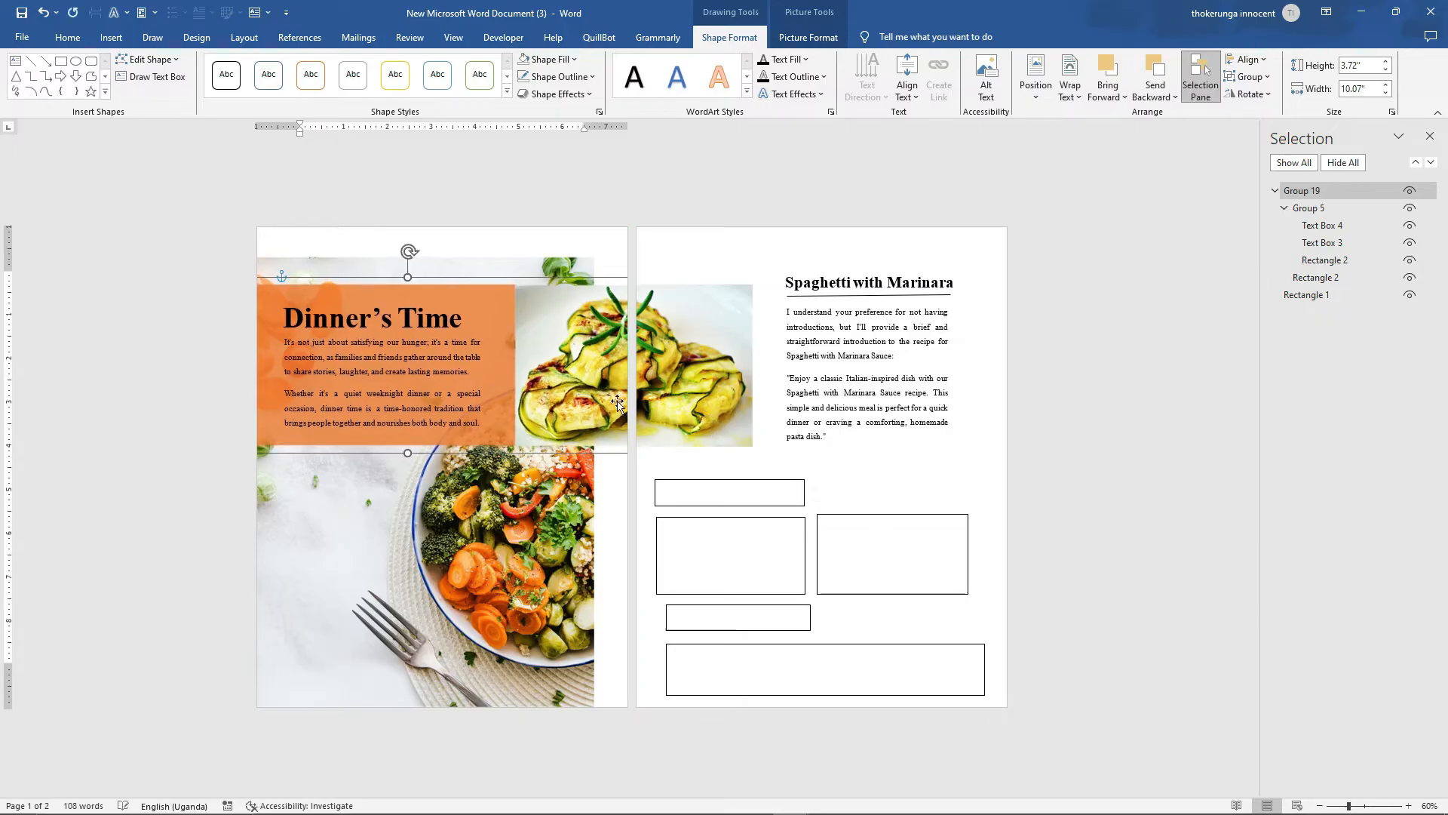
Reduce the height of the second page's picture and text group, and nudge the first page's group up so the picture halves match
left_click(829, 384)
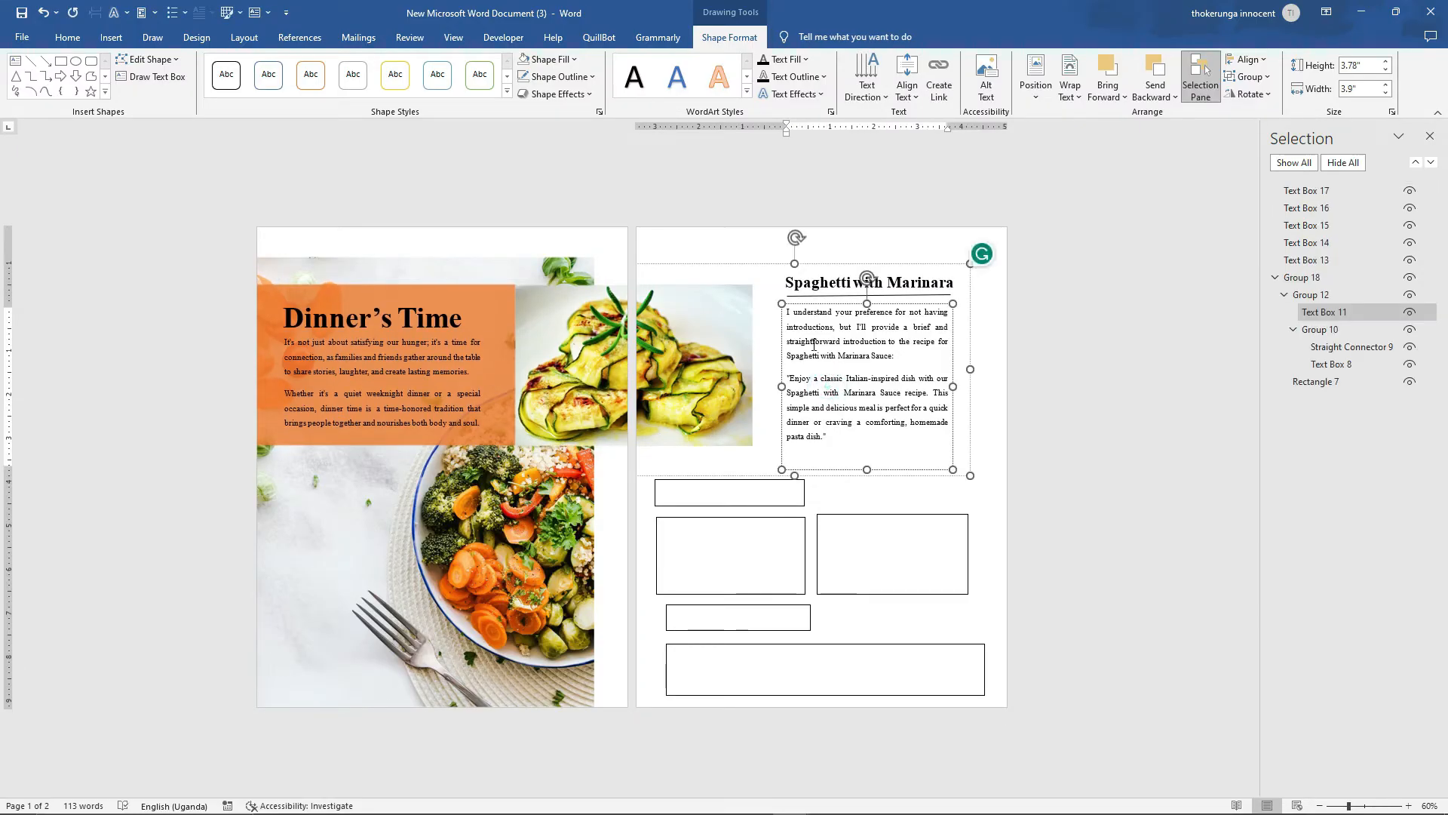
left_click_drag(793, 475, 791, 435)
left_click(852, 455)
left_click_drag(587, 366, 588, 361)
left_click(692, 446)
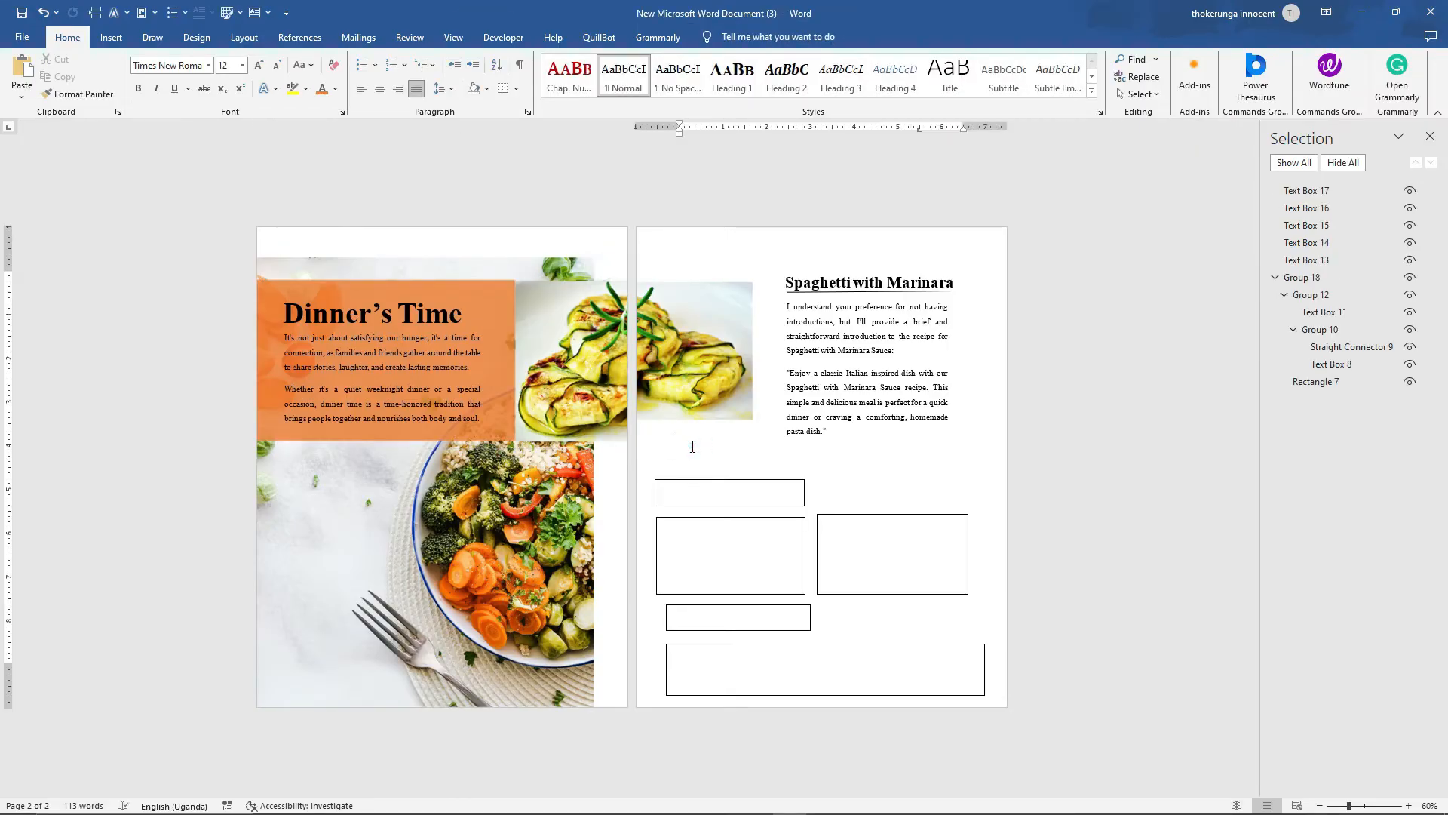
left_click(710, 389)
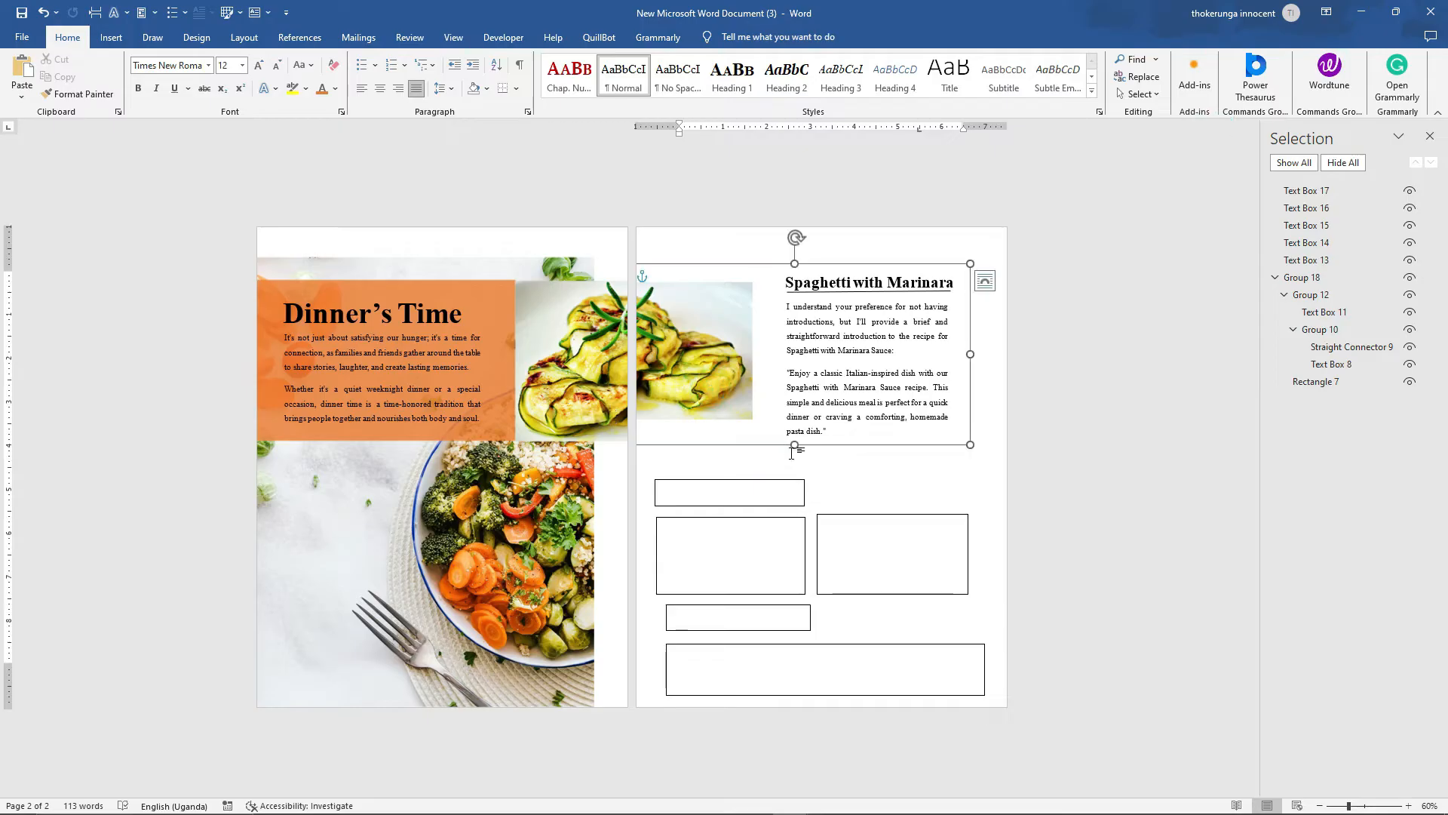
left_click_drag(793, 450, 794, 462)
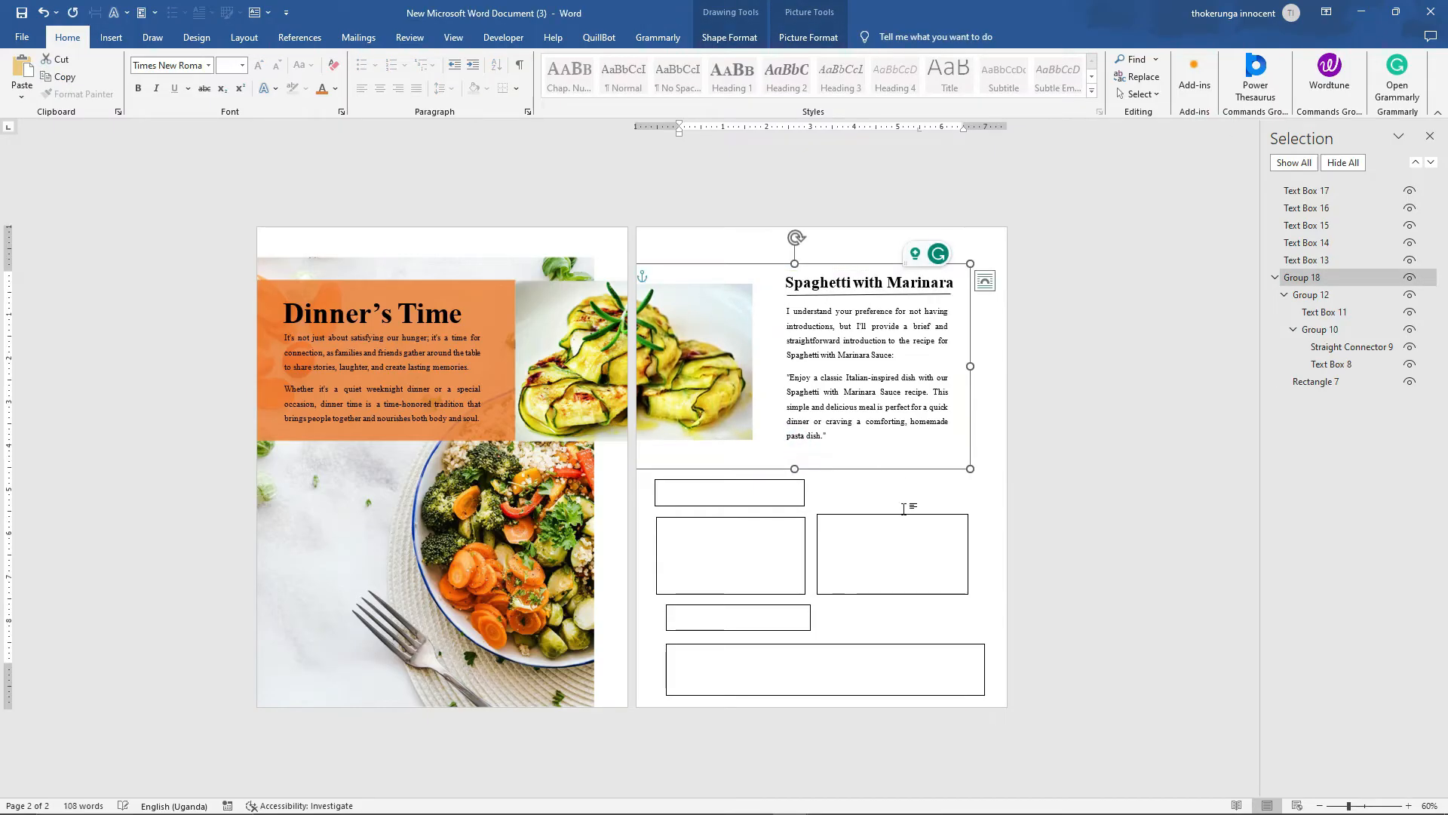
Move the upper small empty text box up to sit directly under the second page's picture
left_click(760, 483)
left_click_drag(760, 483, 755, 456)
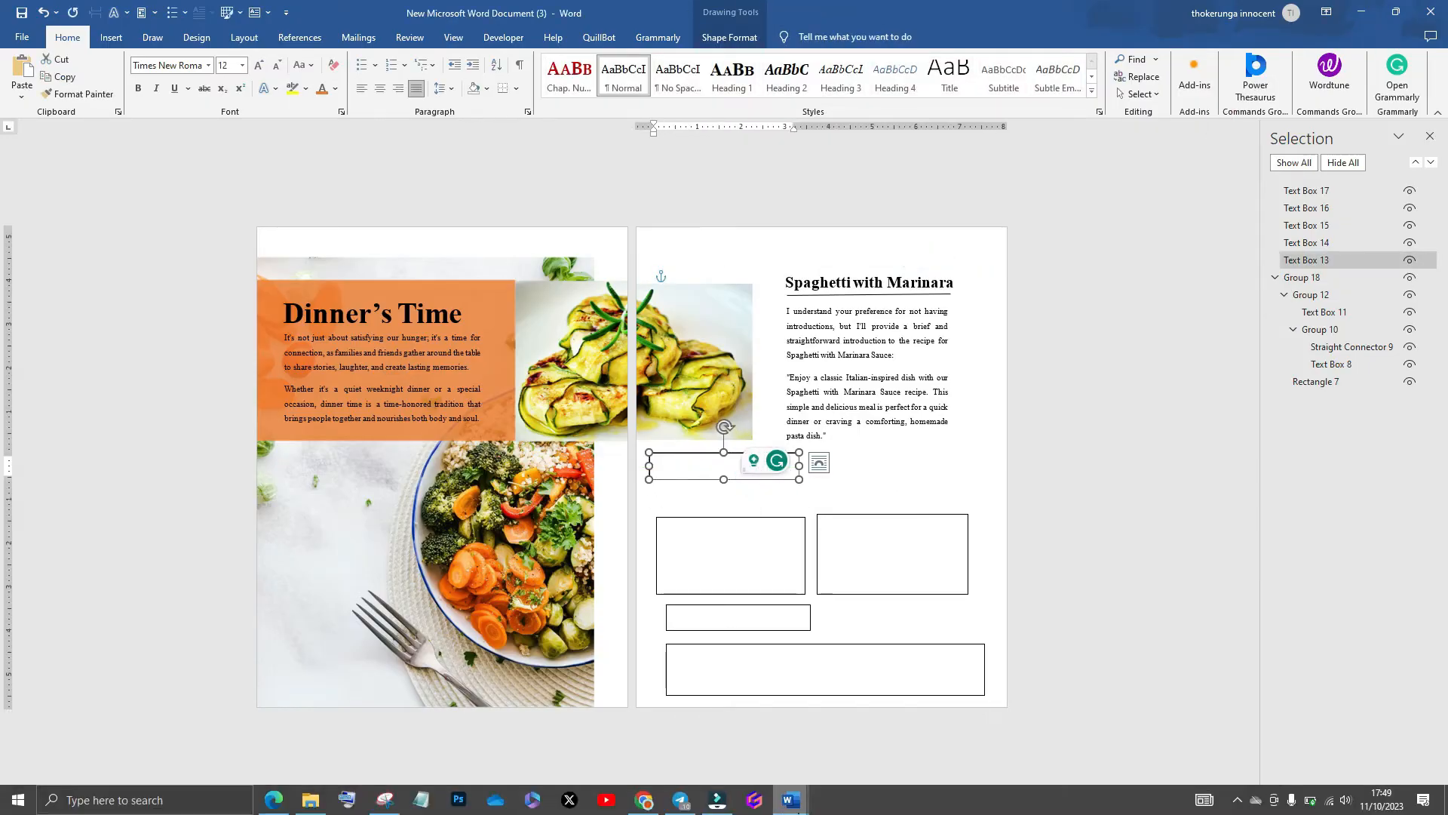
Switch to the finished recipe document and copy its "Ingredients" heading
mouse_move(789, 800)
left_click(861, 753)
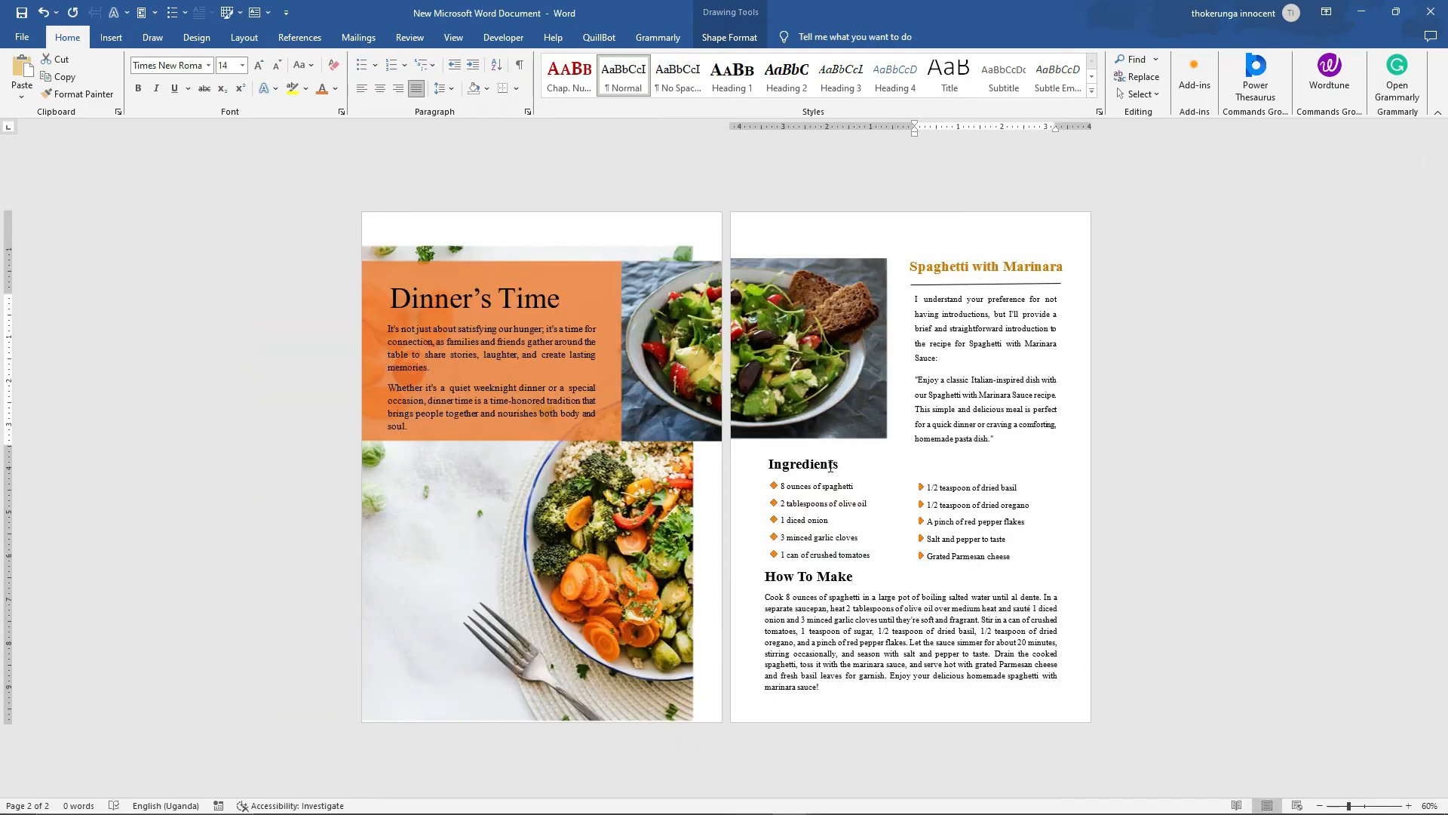
left_click_drag(845, 464, 767, 469)
right_click(803, 465)
left_click(845, 518)
Return to the working document and paste "Ingredients" as text only into the small text box under the picture
left_click(788, 799)
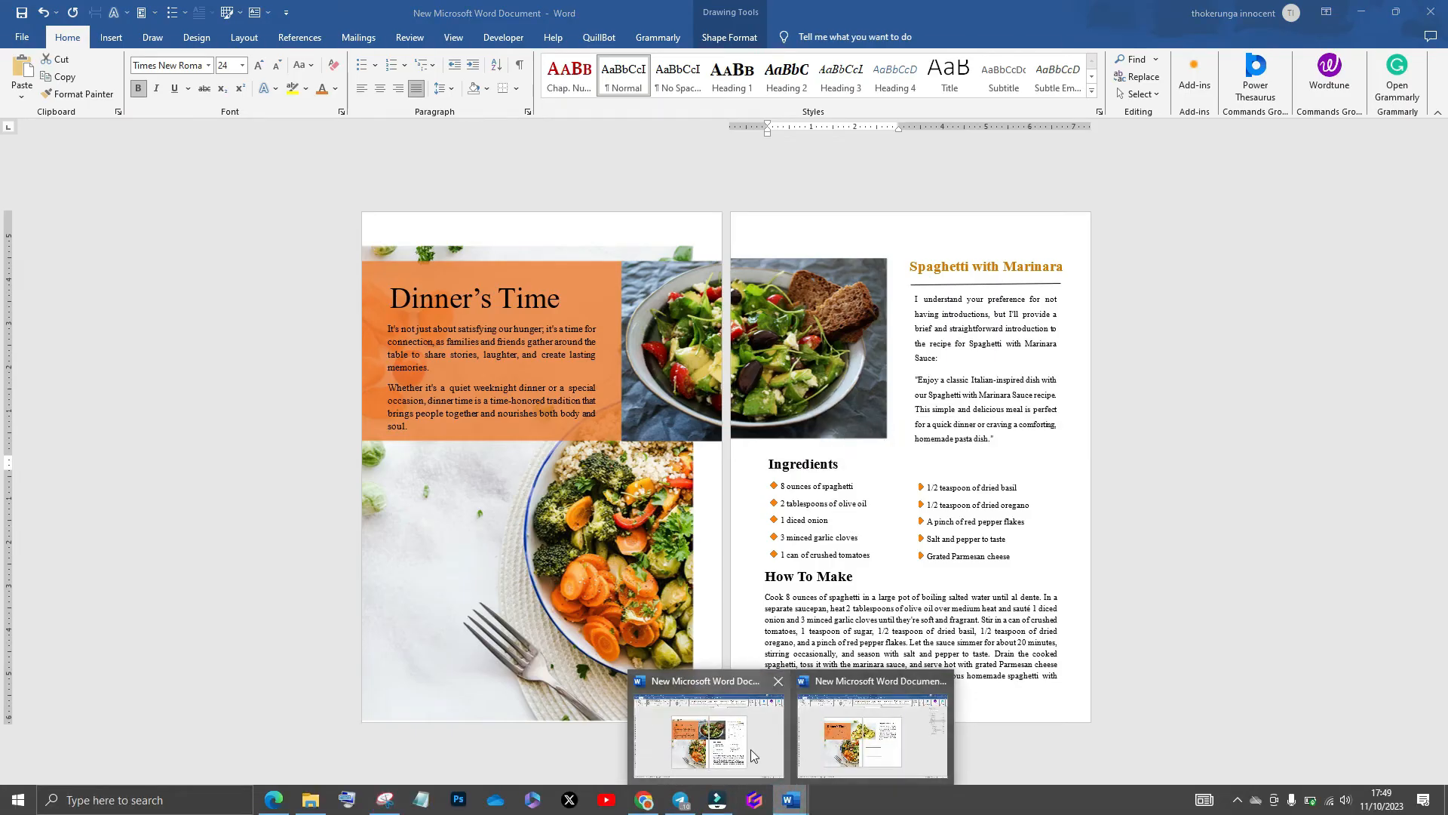
left_click(867, 736)
left_click(678, 464)
right_click(684, 471)
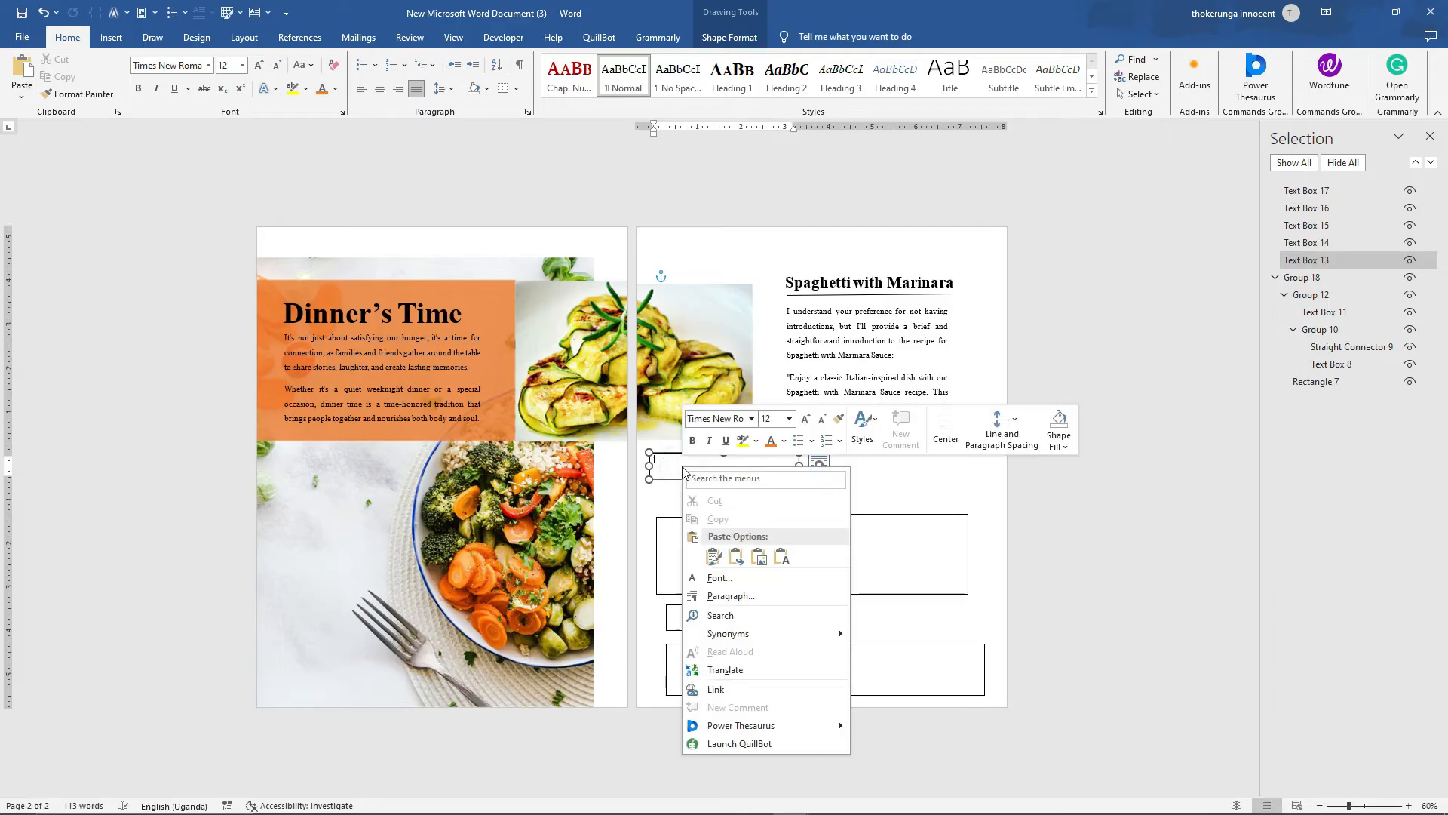
left_click(782, 556)
left_click(841, 498)
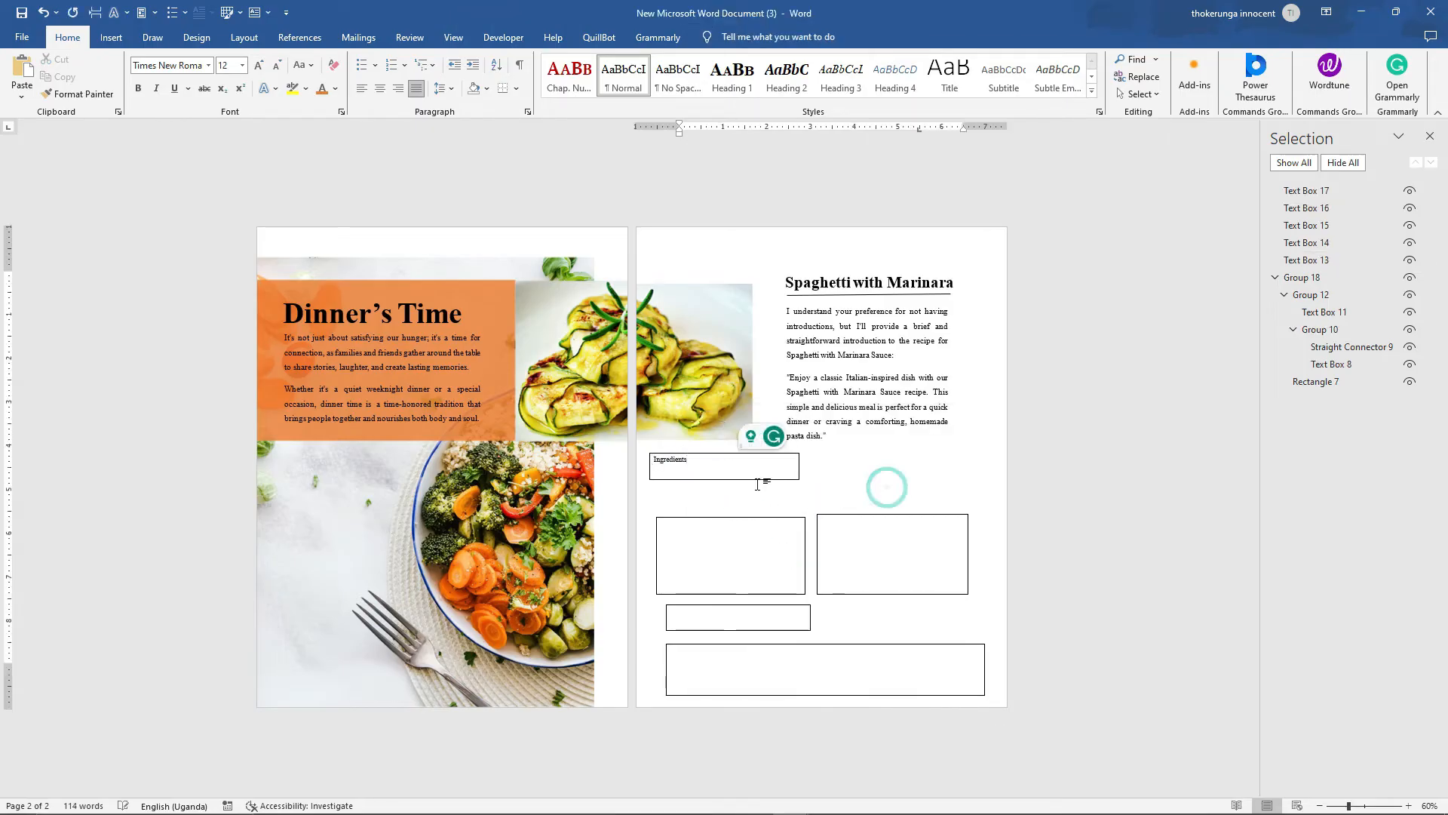
left_click(750, 480)
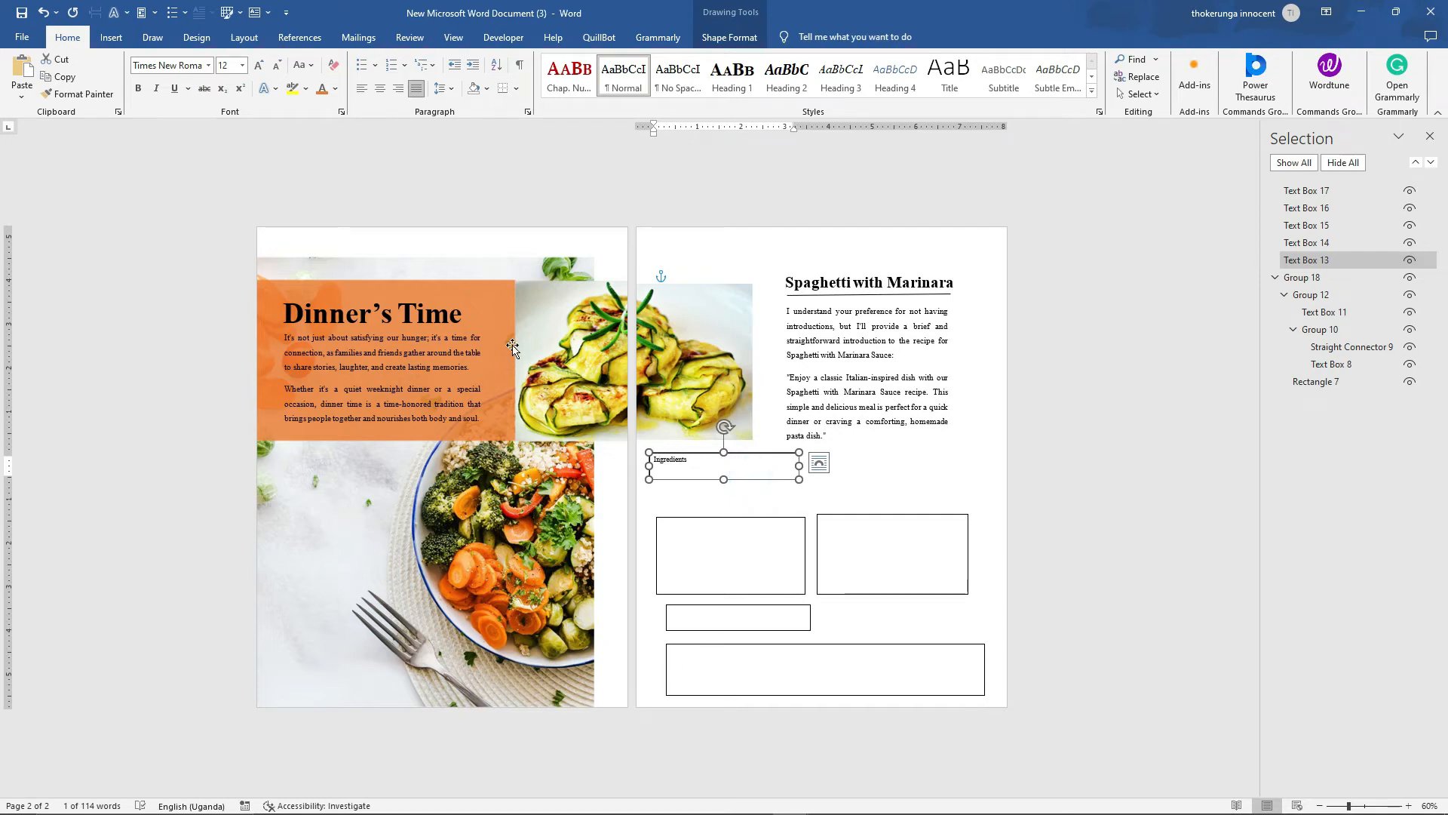
Enlarge the "Ingredients" heading to 26 pt and make it bold
left_click(259, 66)
left_click(259, 65)
left_click(260, 66)
left_click(259, 66)
left_click(259, 65)
left_click(259, 66)
left_click(259, 65)
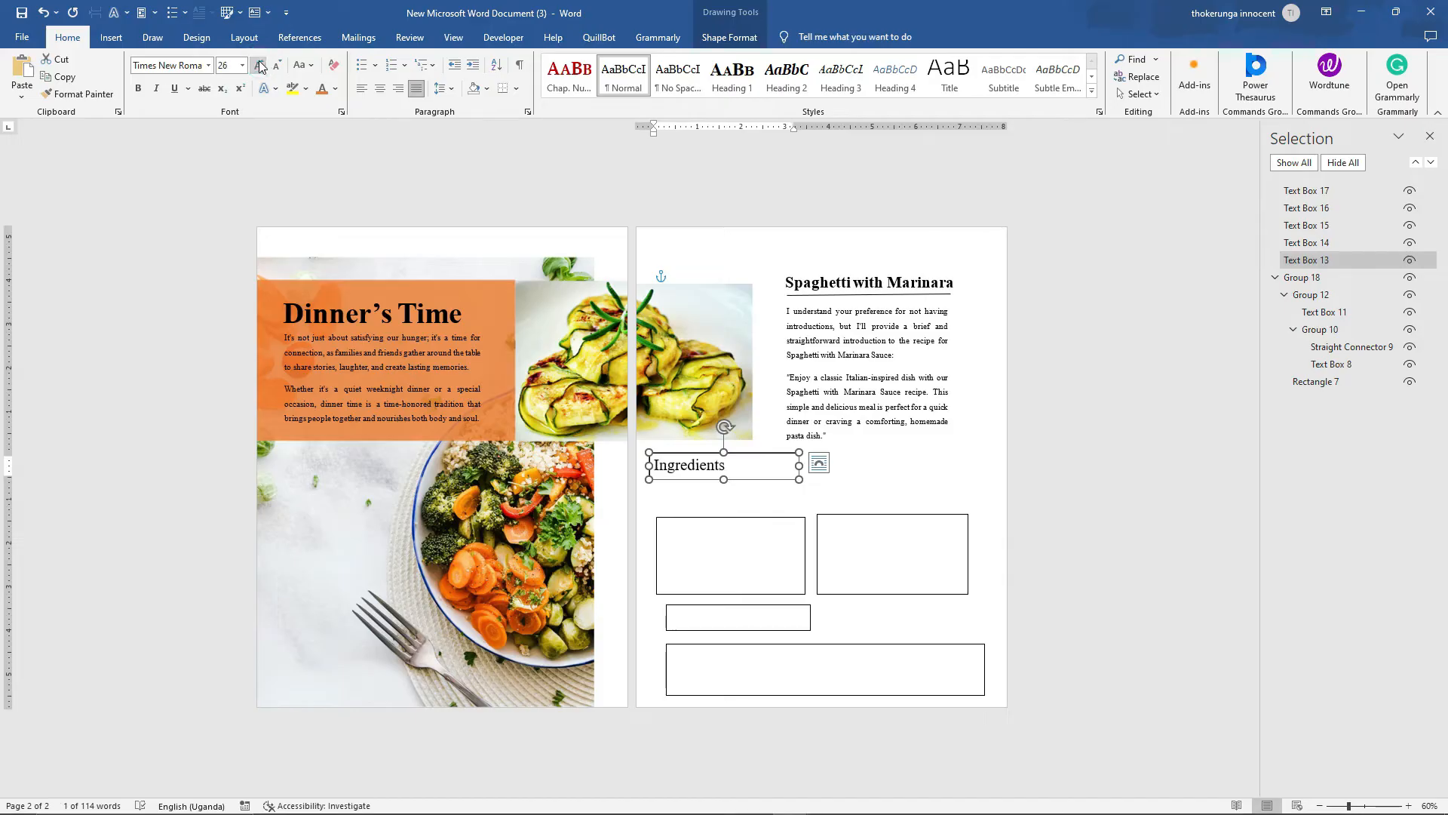
left_click(137, 90)
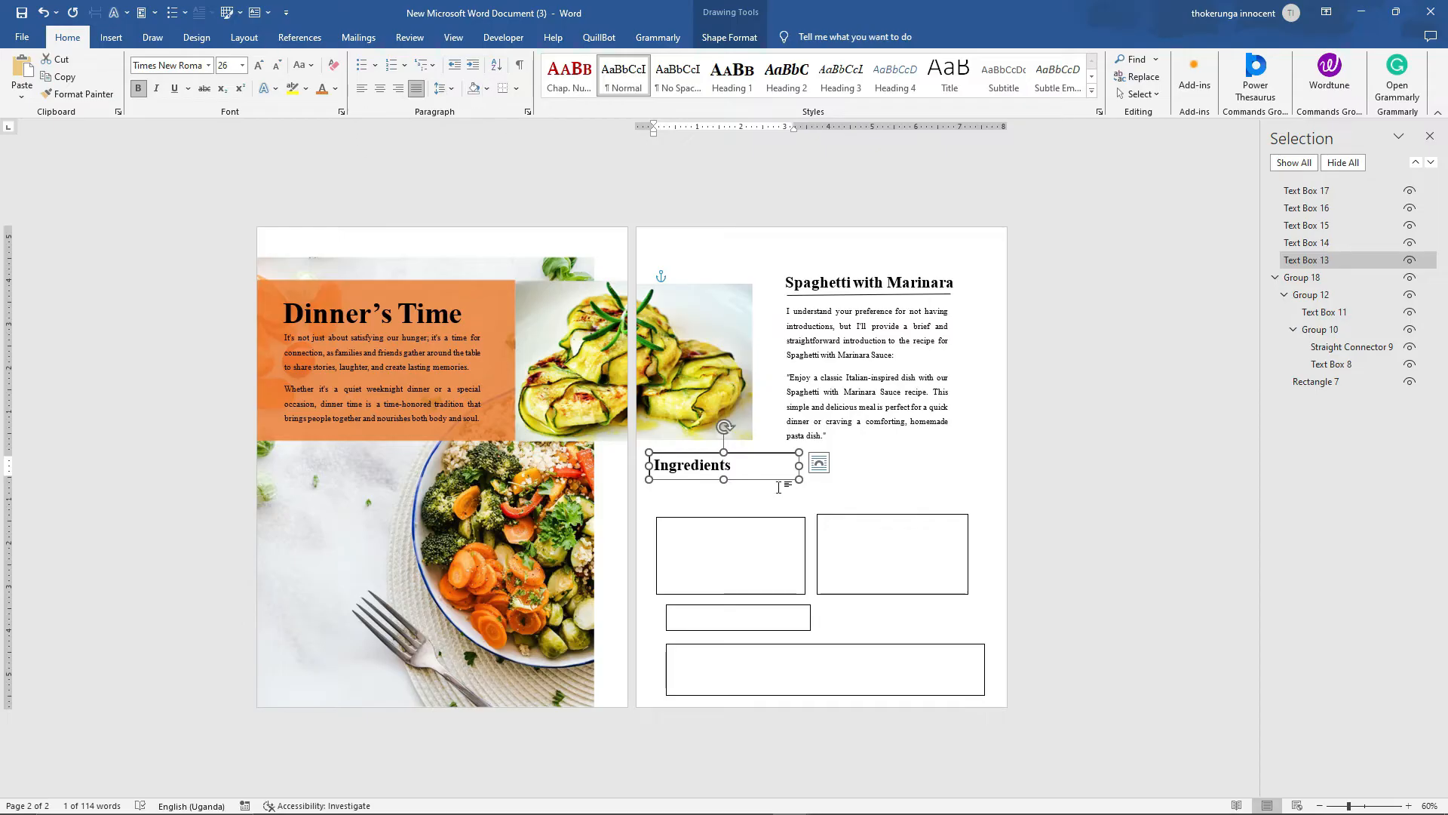
Remove the outline from the "Ingredients" heading's text box
double_click(771, 458)
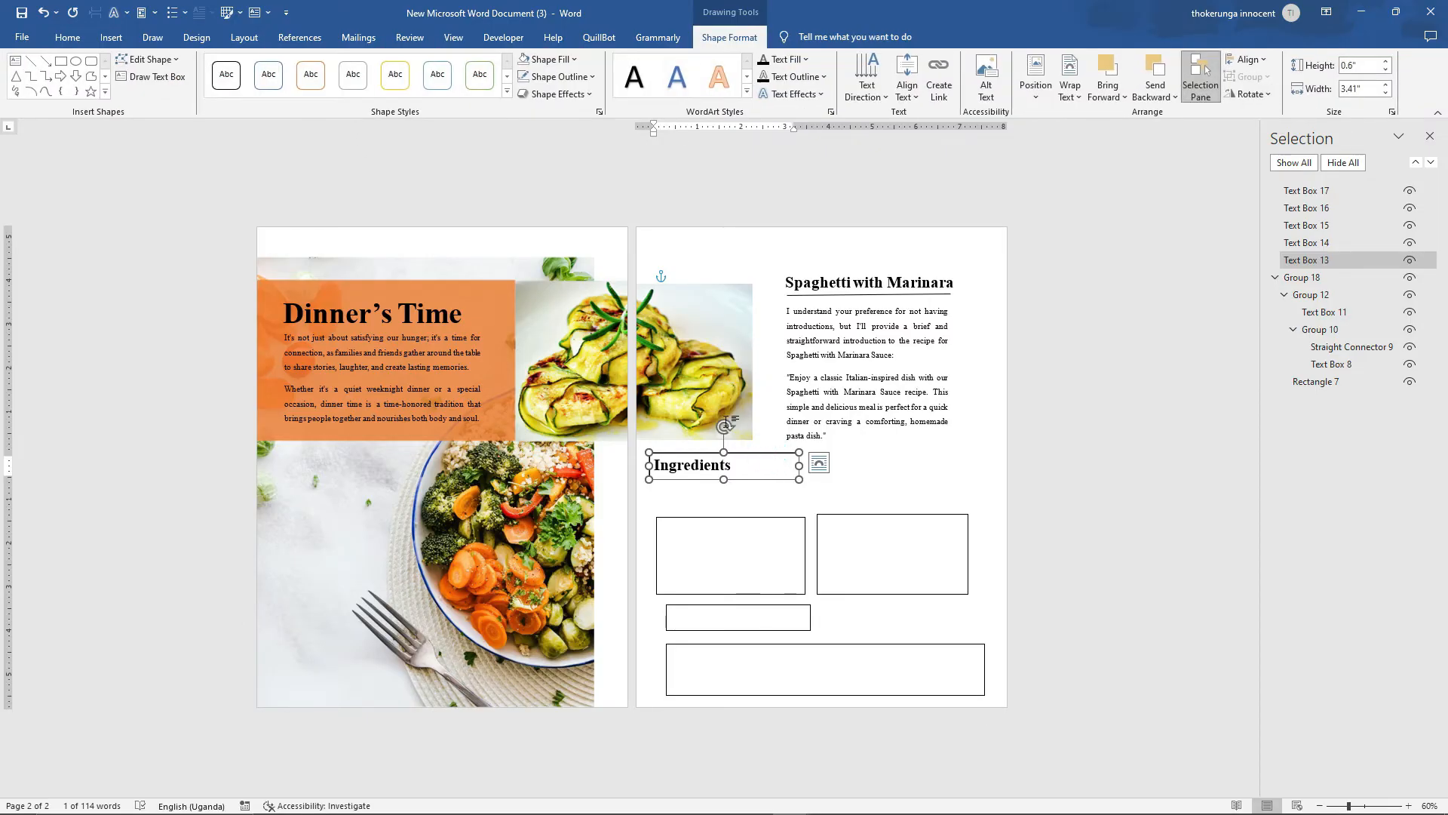
left_click(575, 77)
left_click(564, 289)
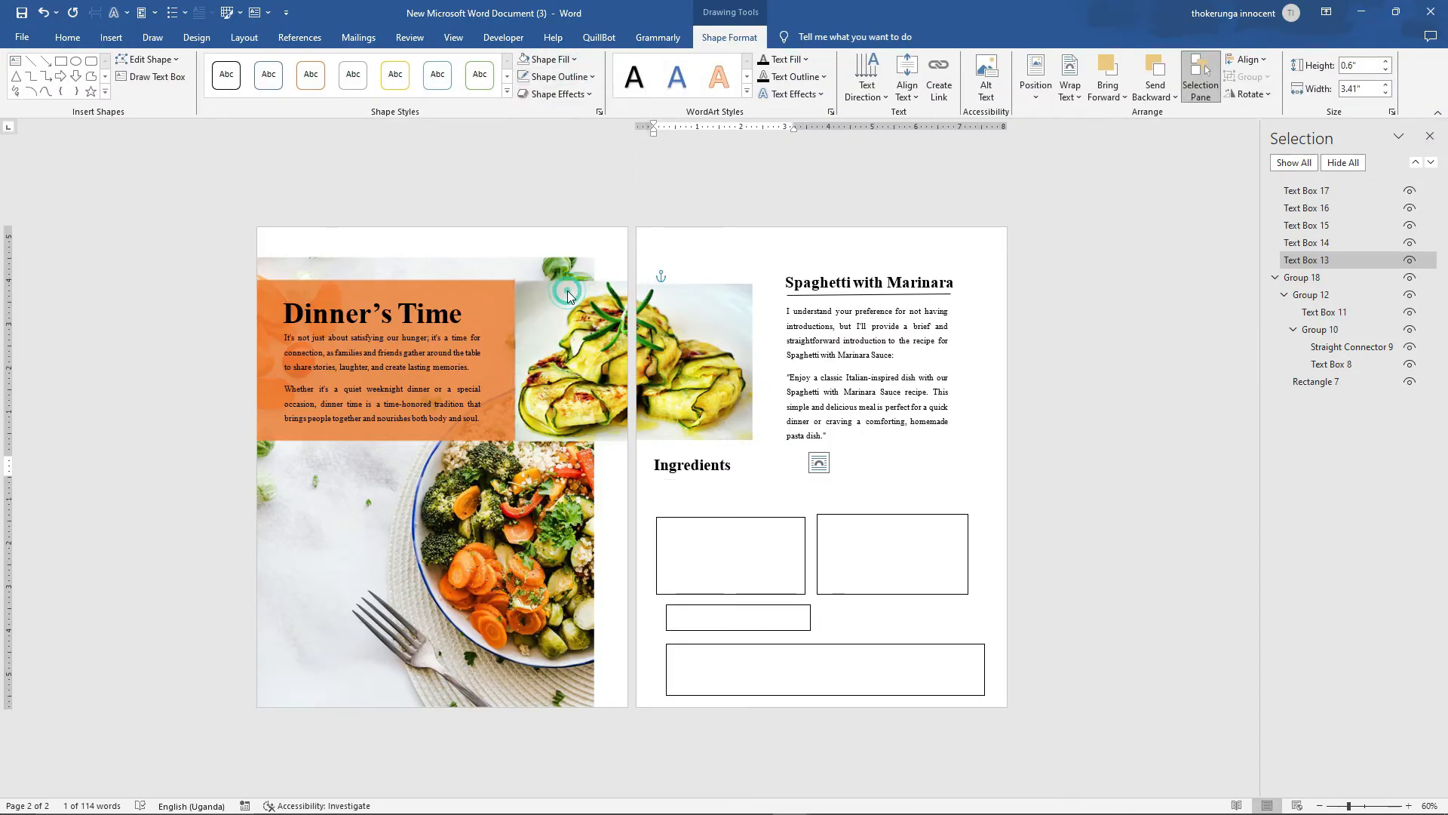
left_click(761, 494)
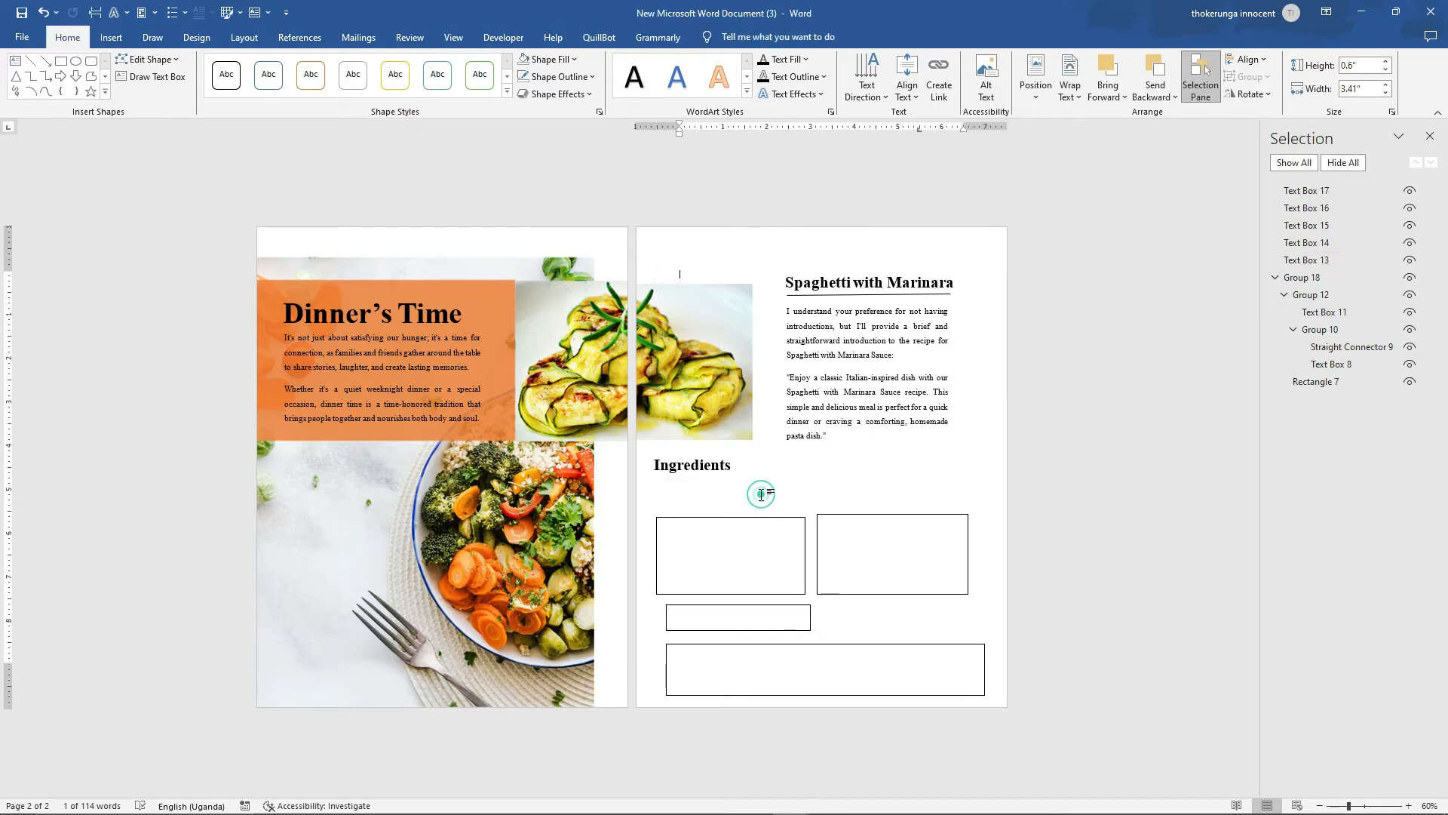
Nudge the "Ingredients" heading up slightly and move the large empty text box beneath it up directly under the heading
left_click(715, 462)
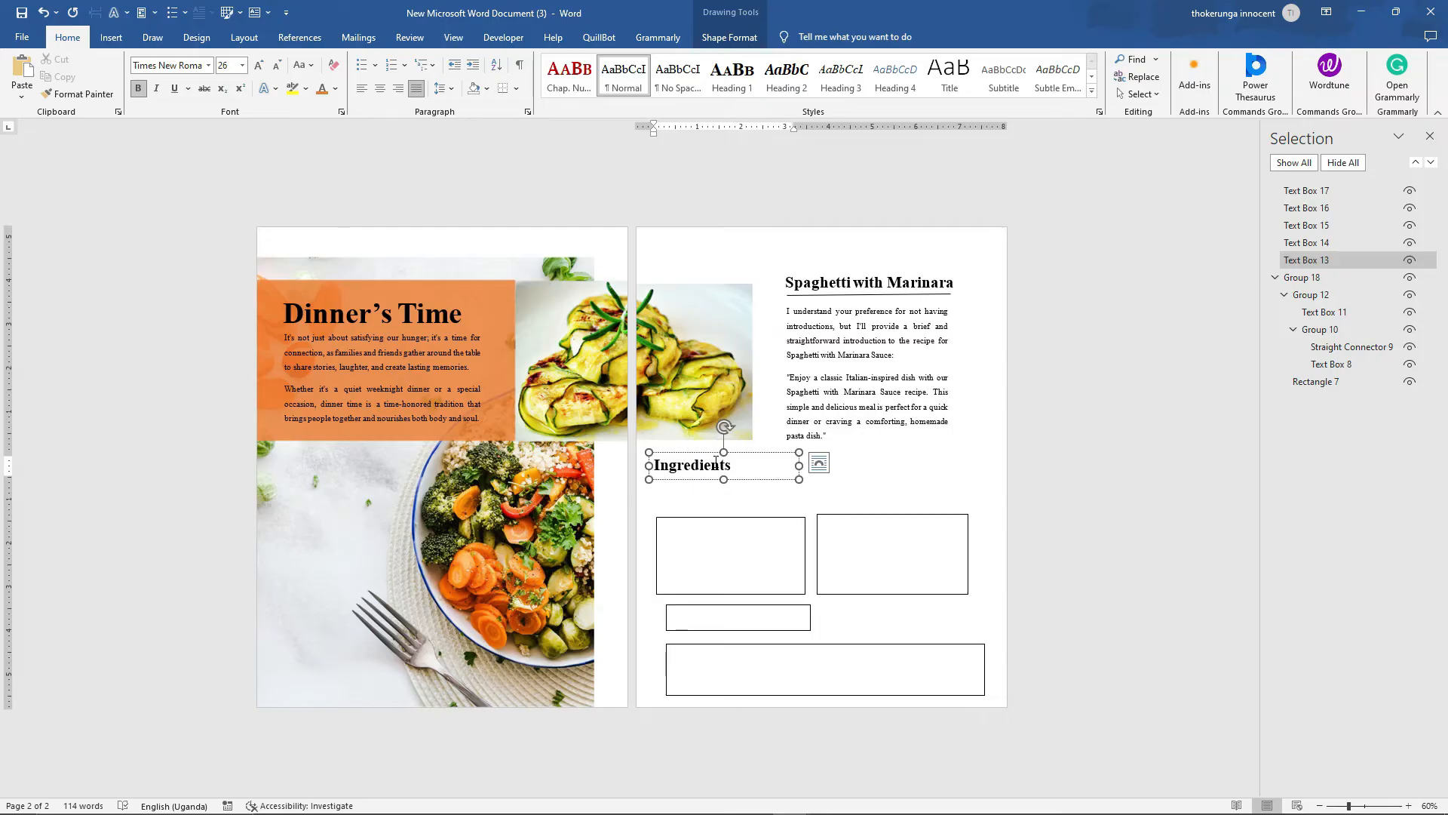
left_click(856, 281)
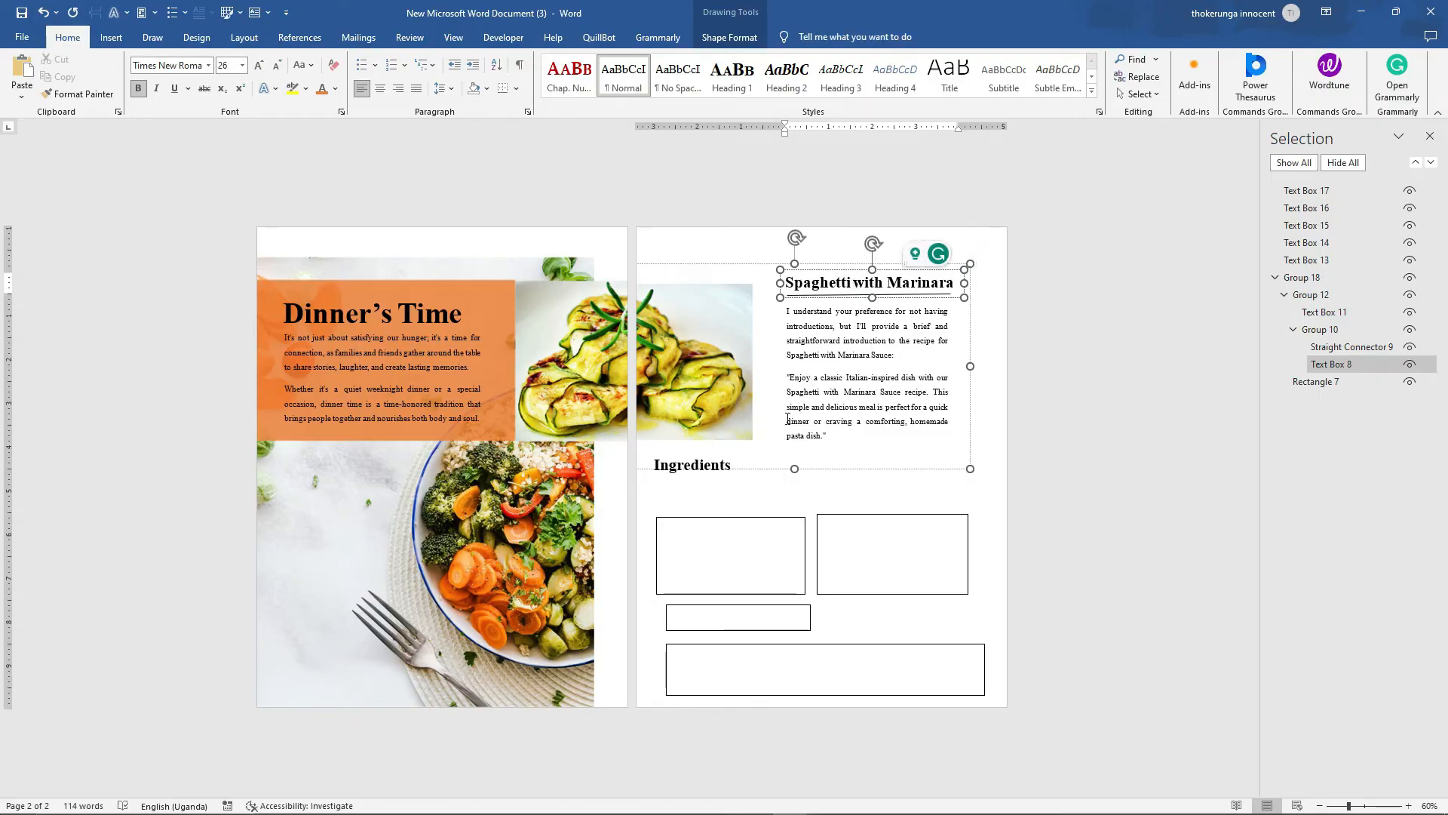
left_click(738, 471)
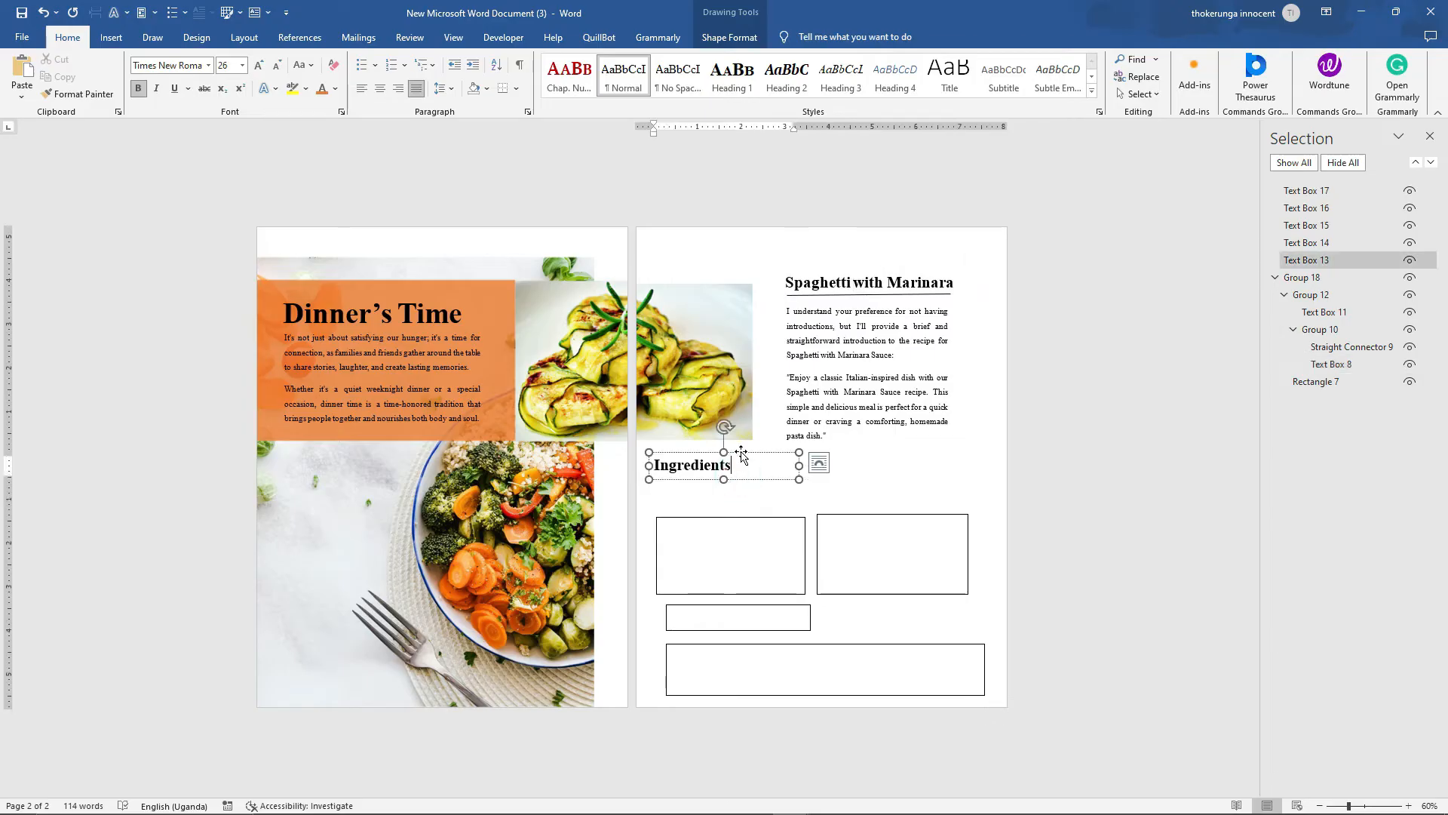
left_click_drag(741, 453, 742, 448)
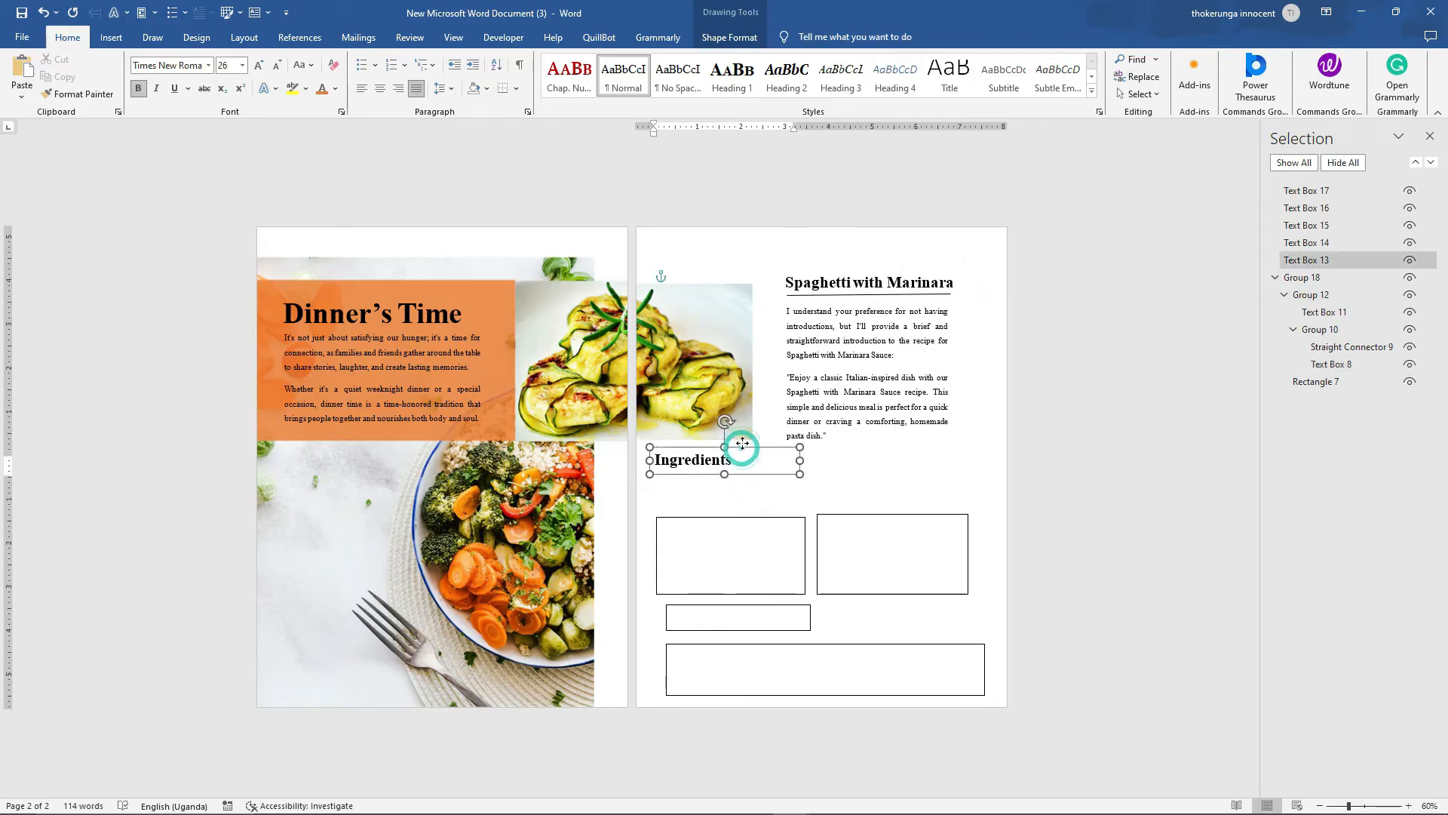
left_click(759, 497)
left_click_drag(739, 518, 741, 476)
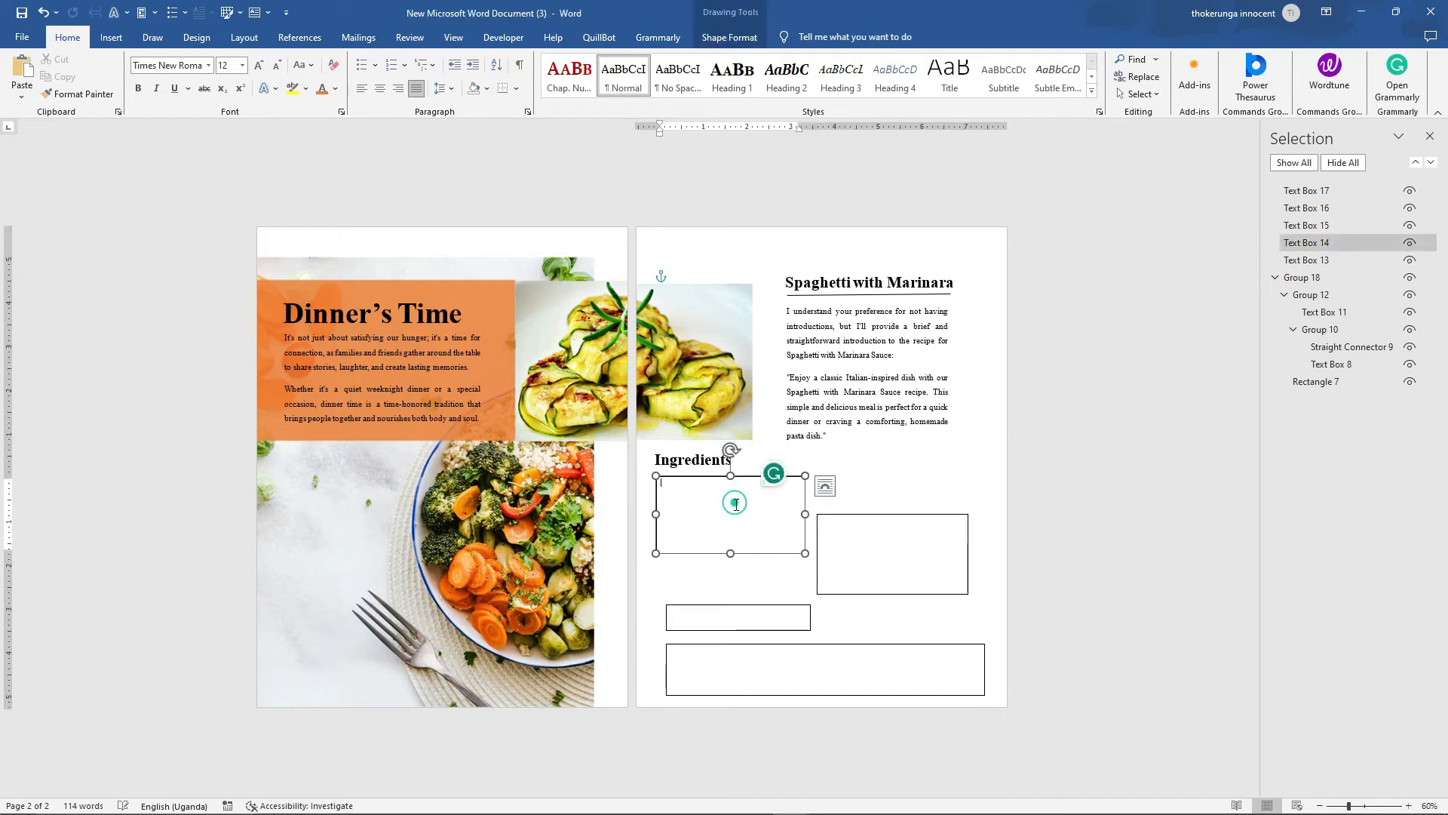
Switch to the finished recipe document and copy the first five ingredients, from spaghetti to crushed tomatoes
mouse_move(798, 807)
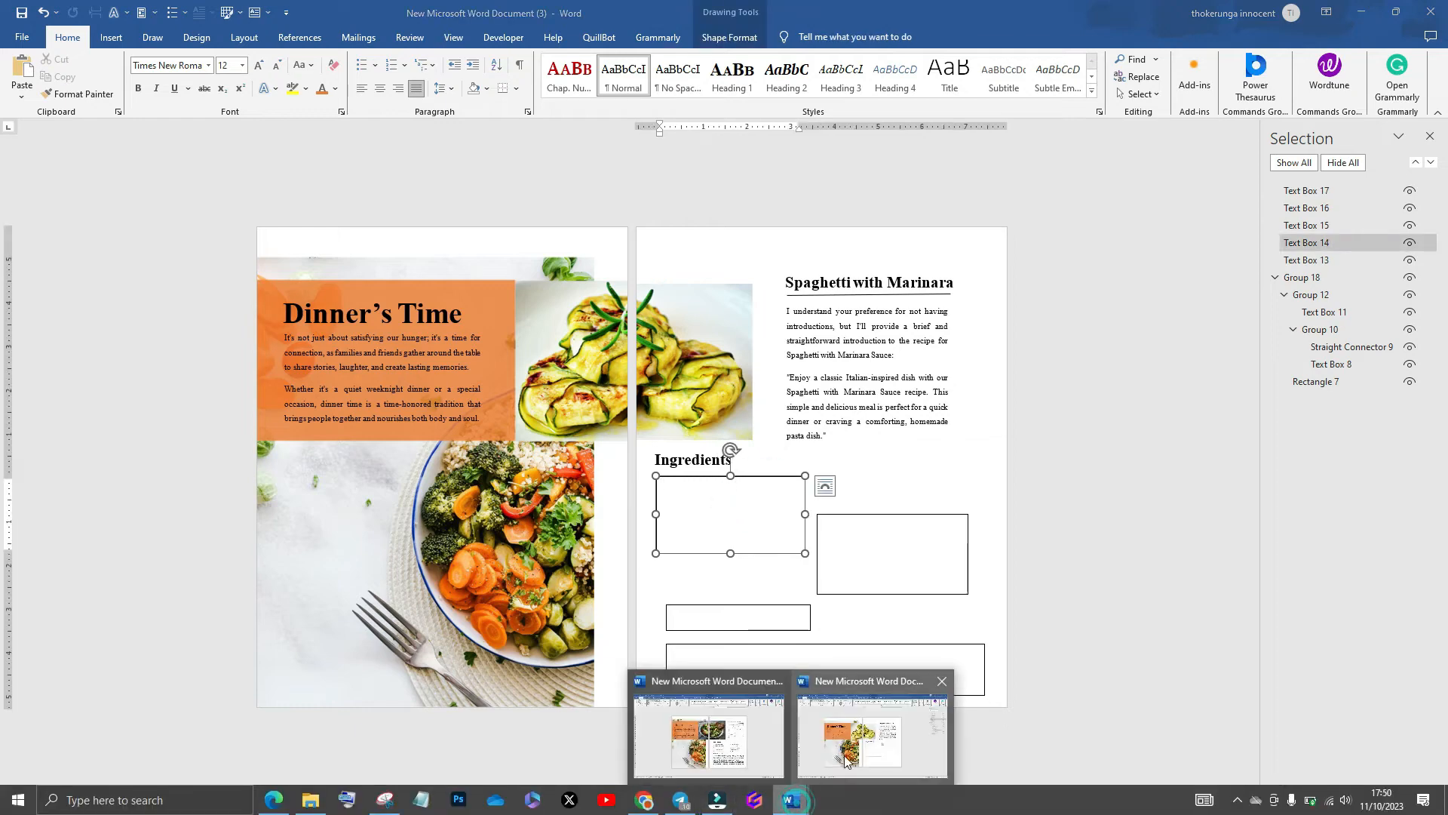
left_click(852, 754)
left_click(820, 549)
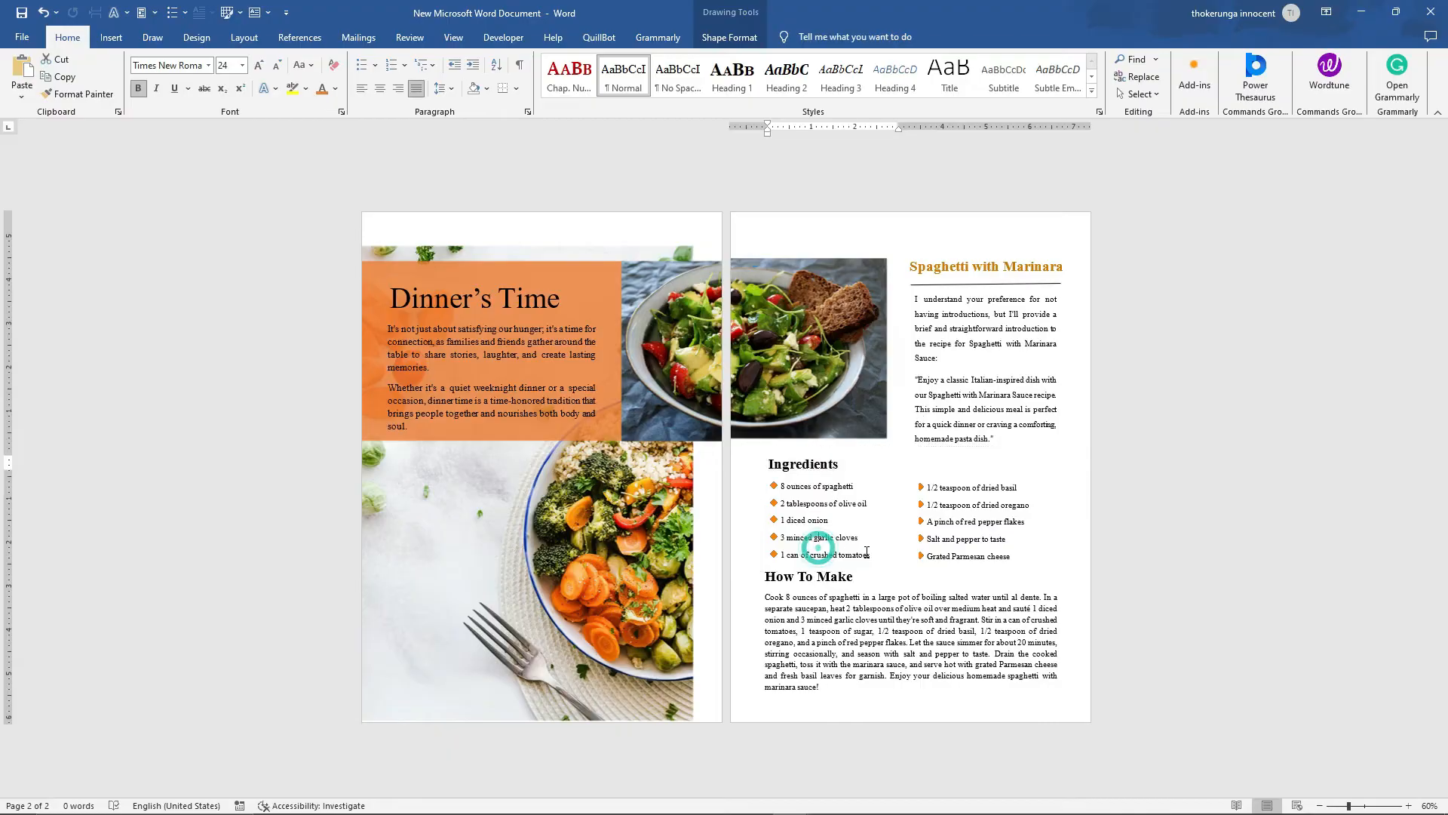
left_click_drag(875, 555, 782, 486)
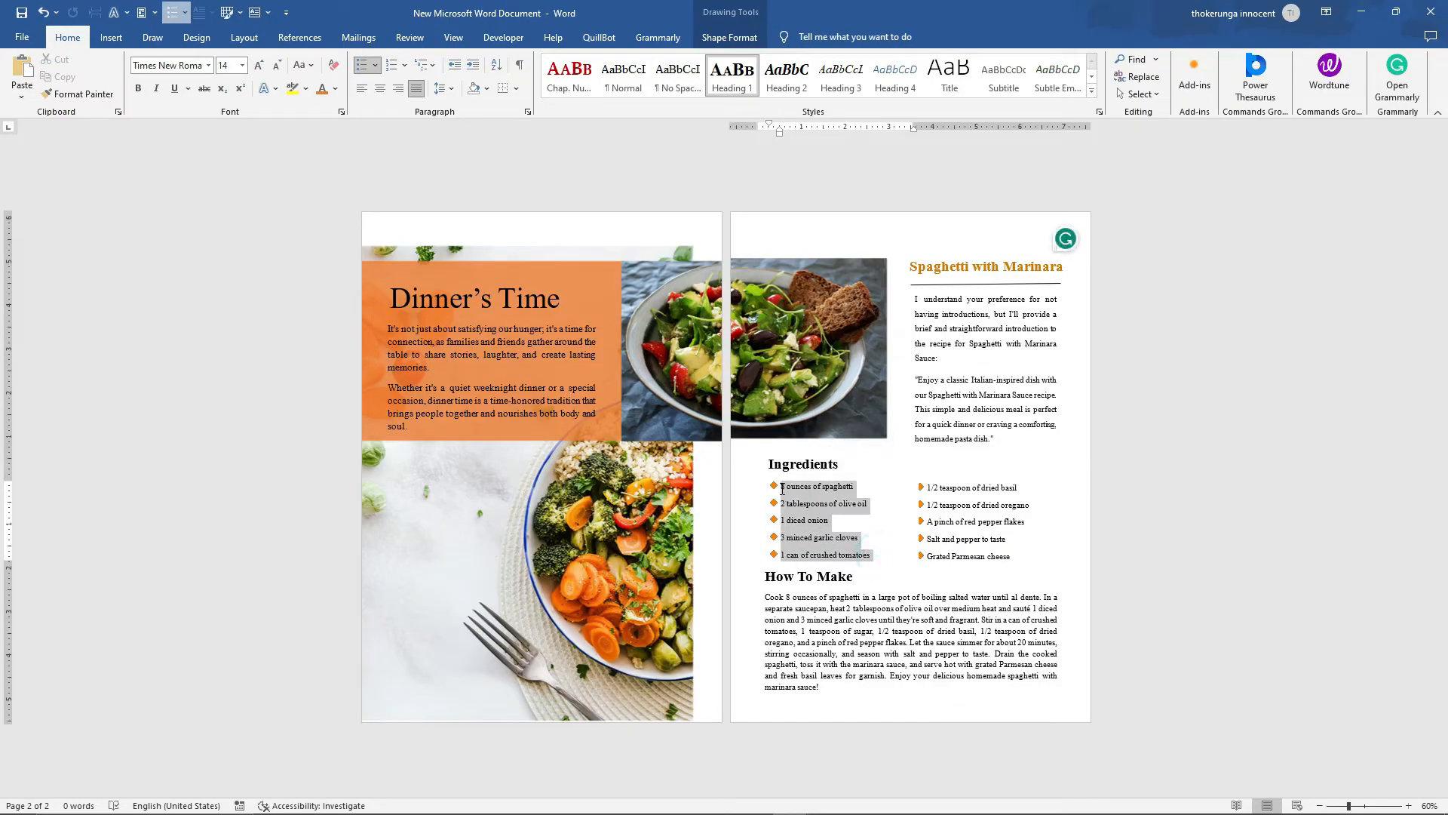
right_click(809, 495)
left_click(861, 547)
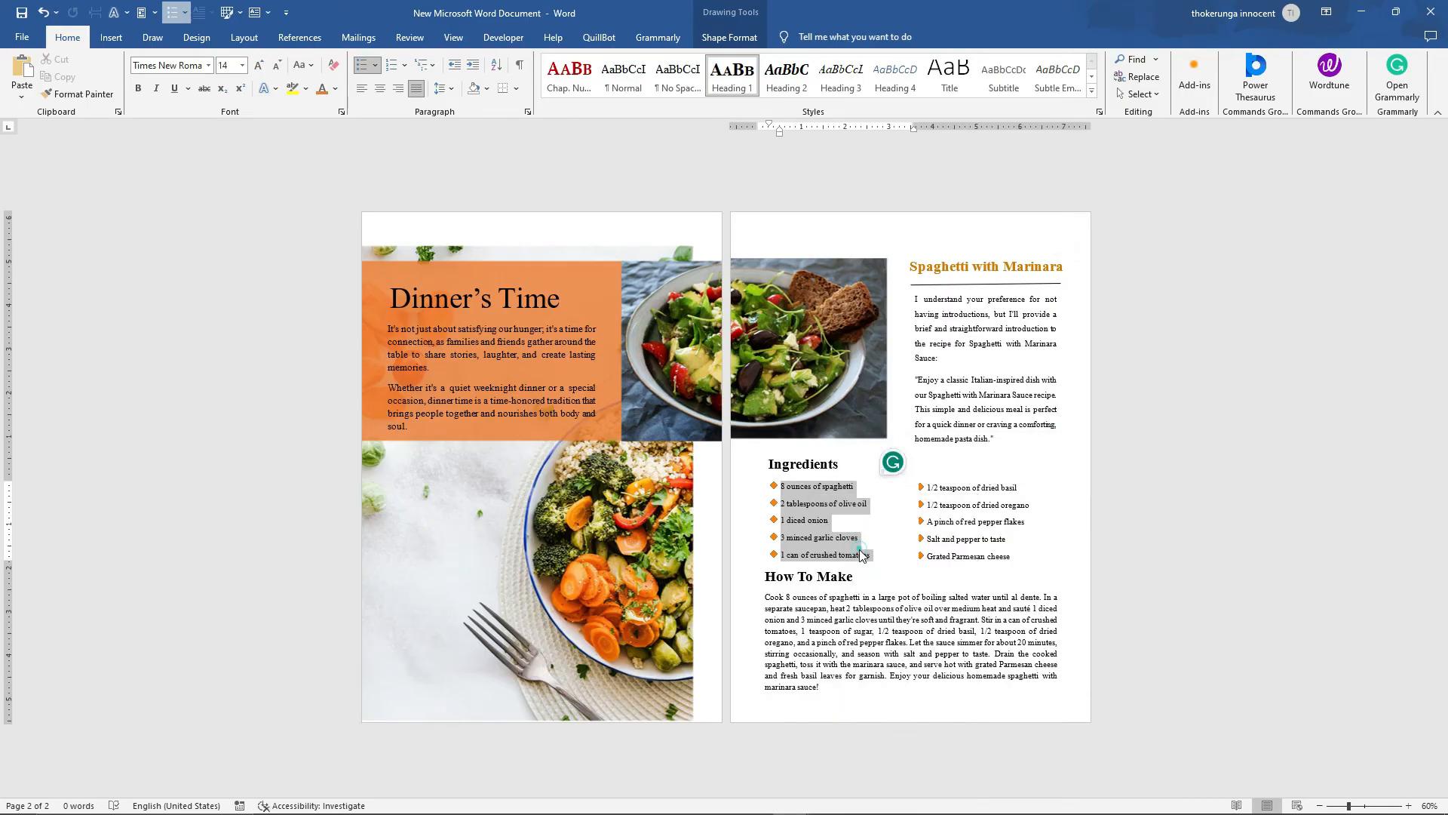
Return to the working document and paste the copied ingredients as text only into the empty box under the "Ingredients" heading
mouse_move(788, 802)
left_click(853, 763)
left_click(683, 490)
right_click(682, 487)
left_click(785, 576)
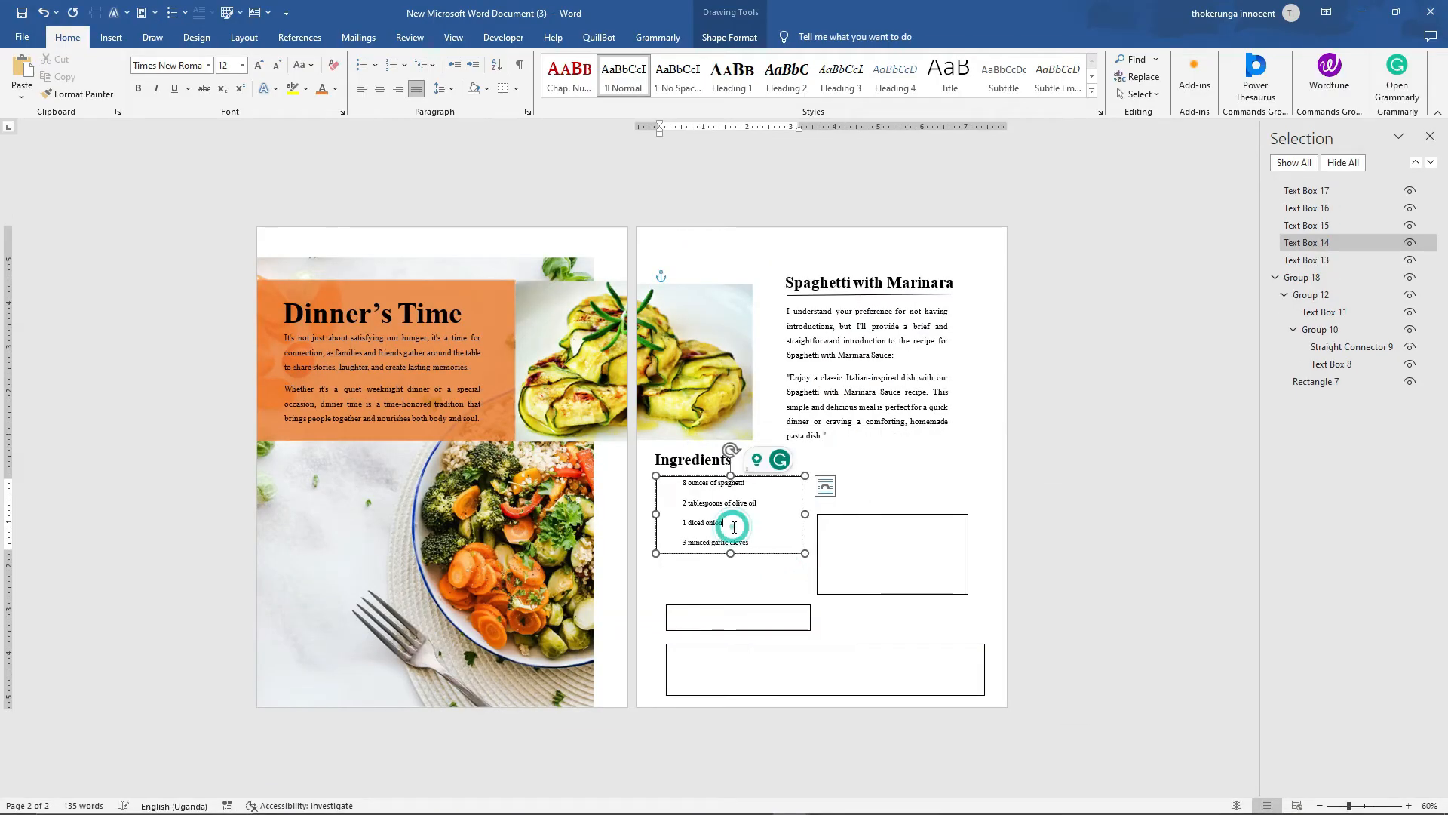
Apply round bullets to all the ingredients in the text box under the heading
key("ctrl+a")
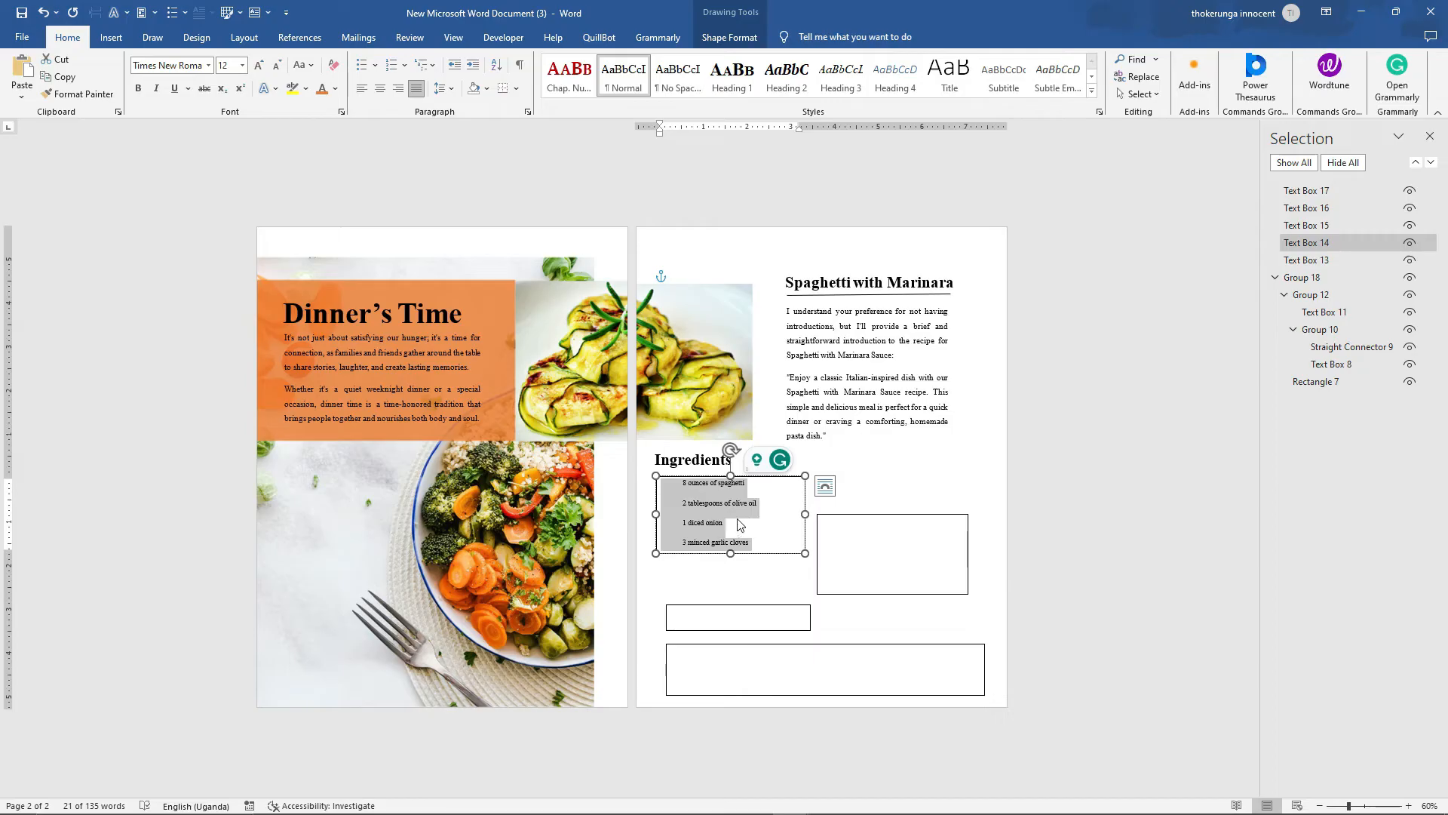
left_click(737, 521)
left_click(728, 521)
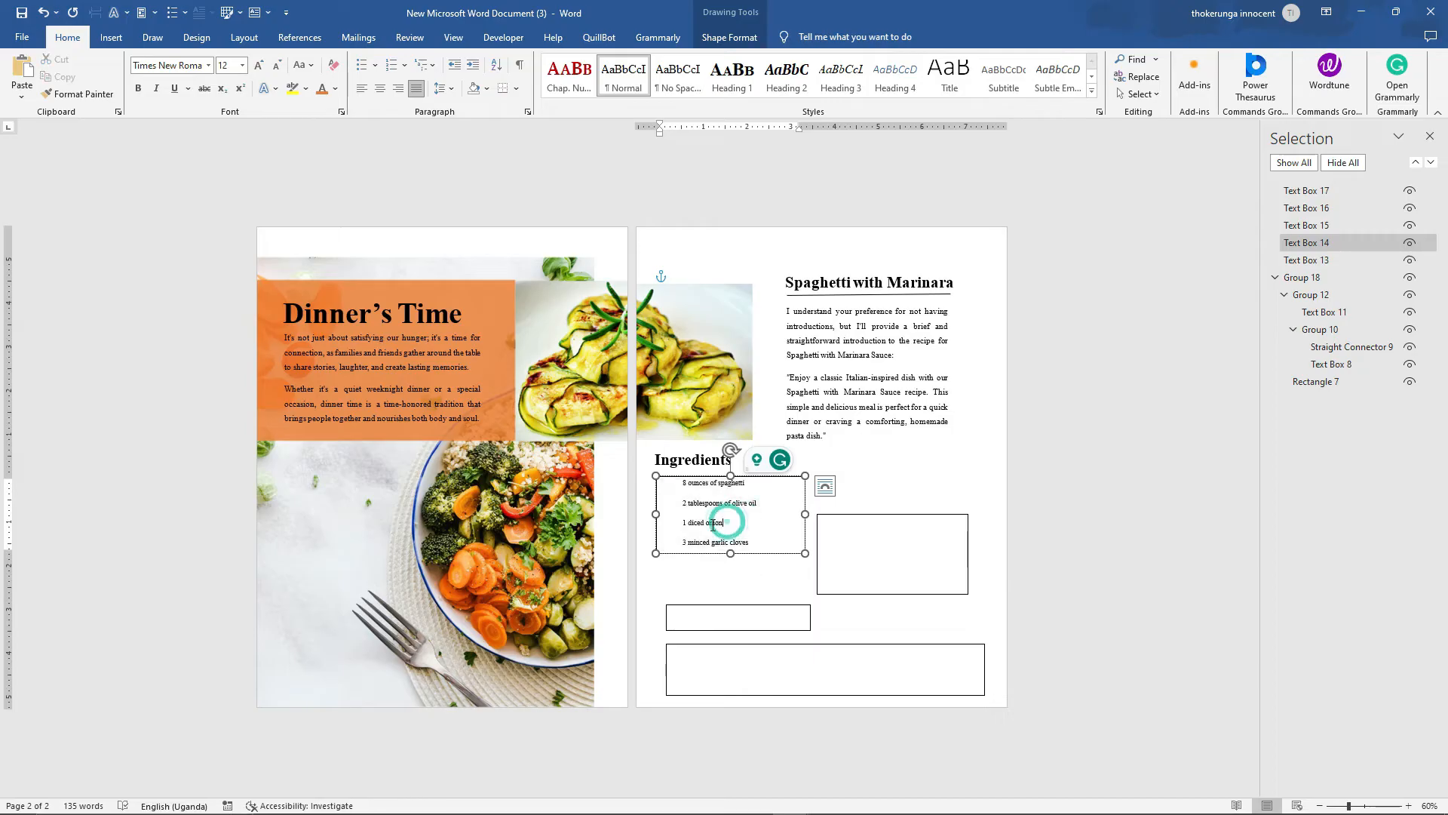
key("ctrl+a")
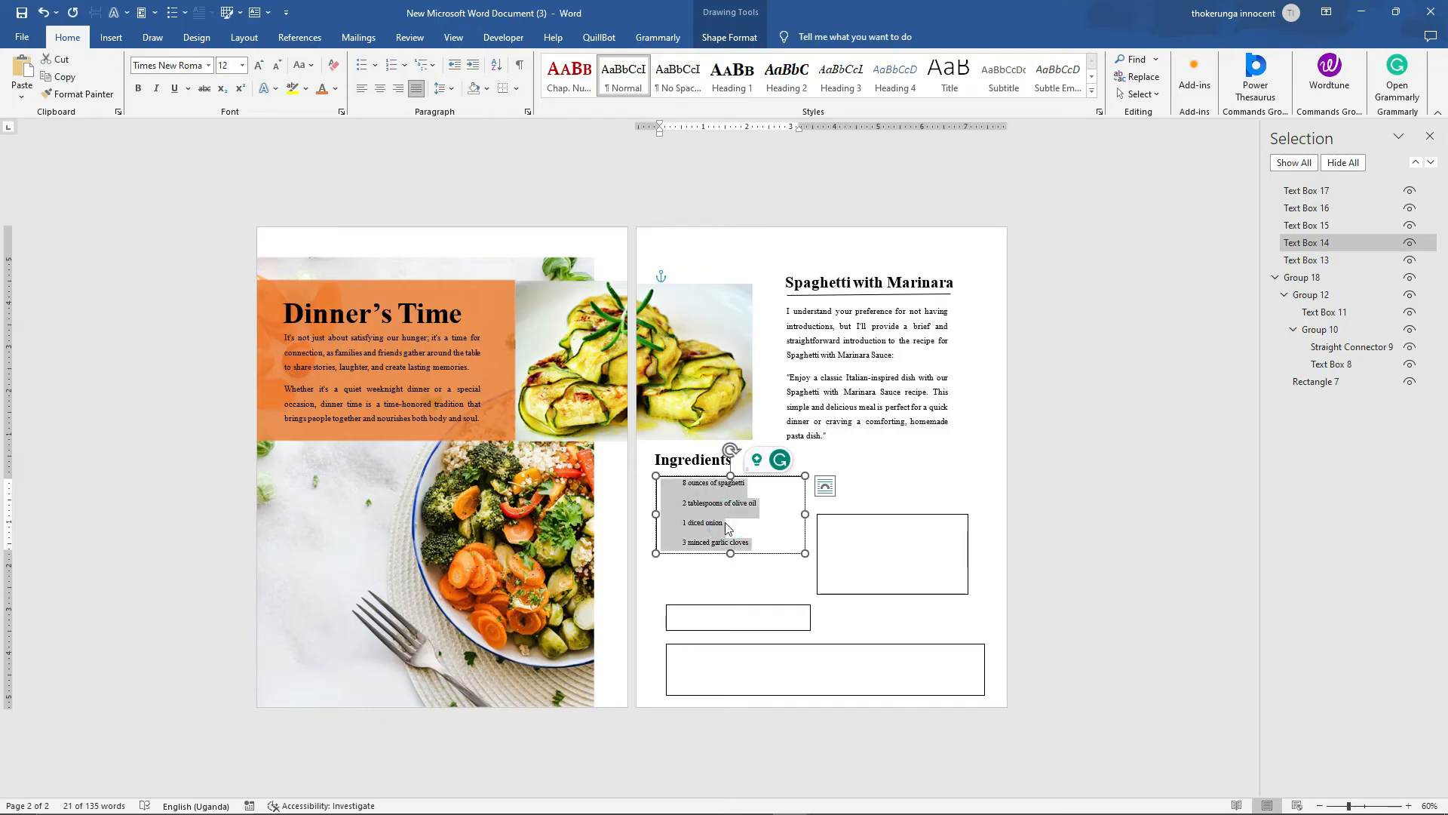
left_click(376, 65)
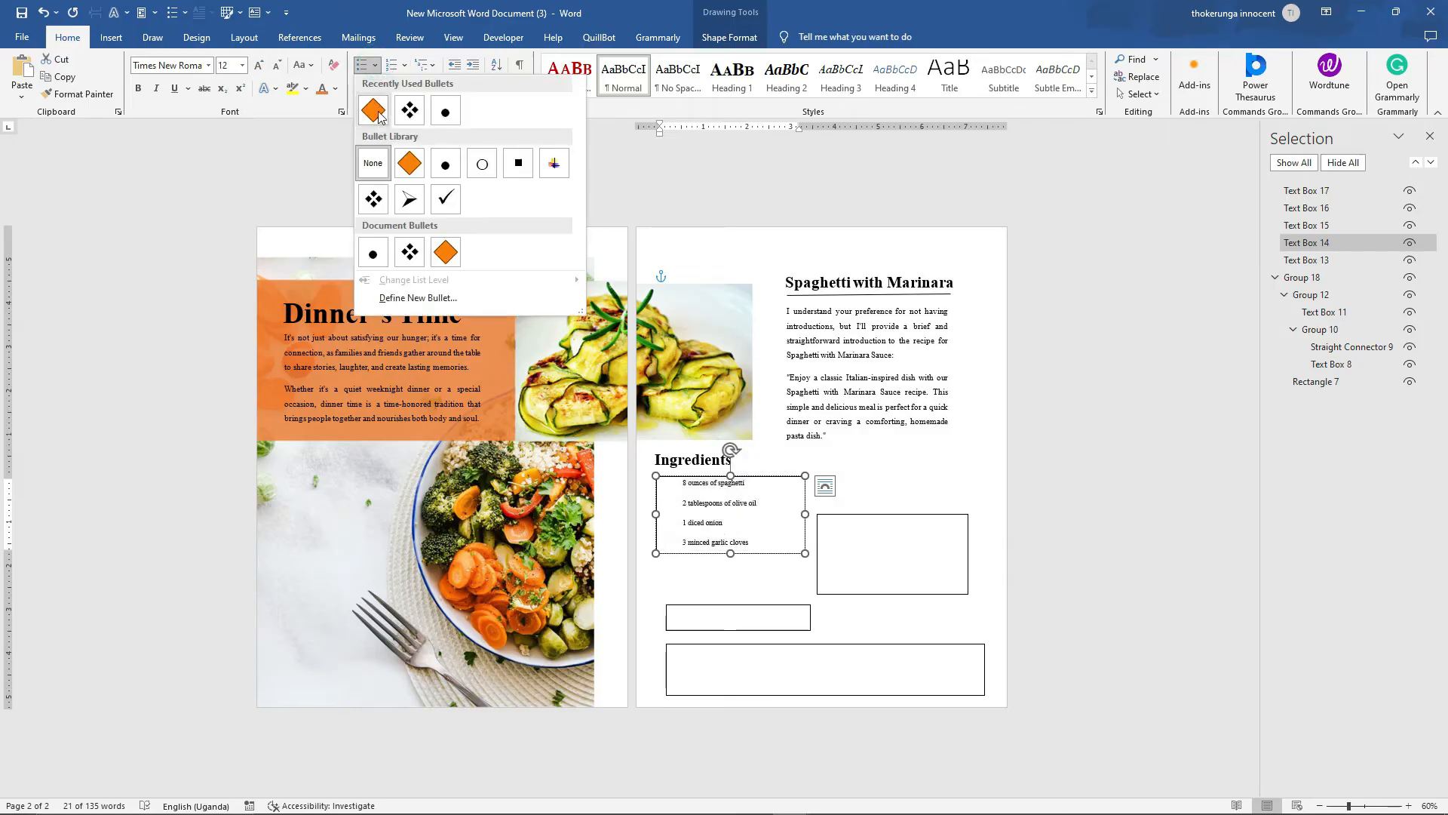
left_click(448, 111)
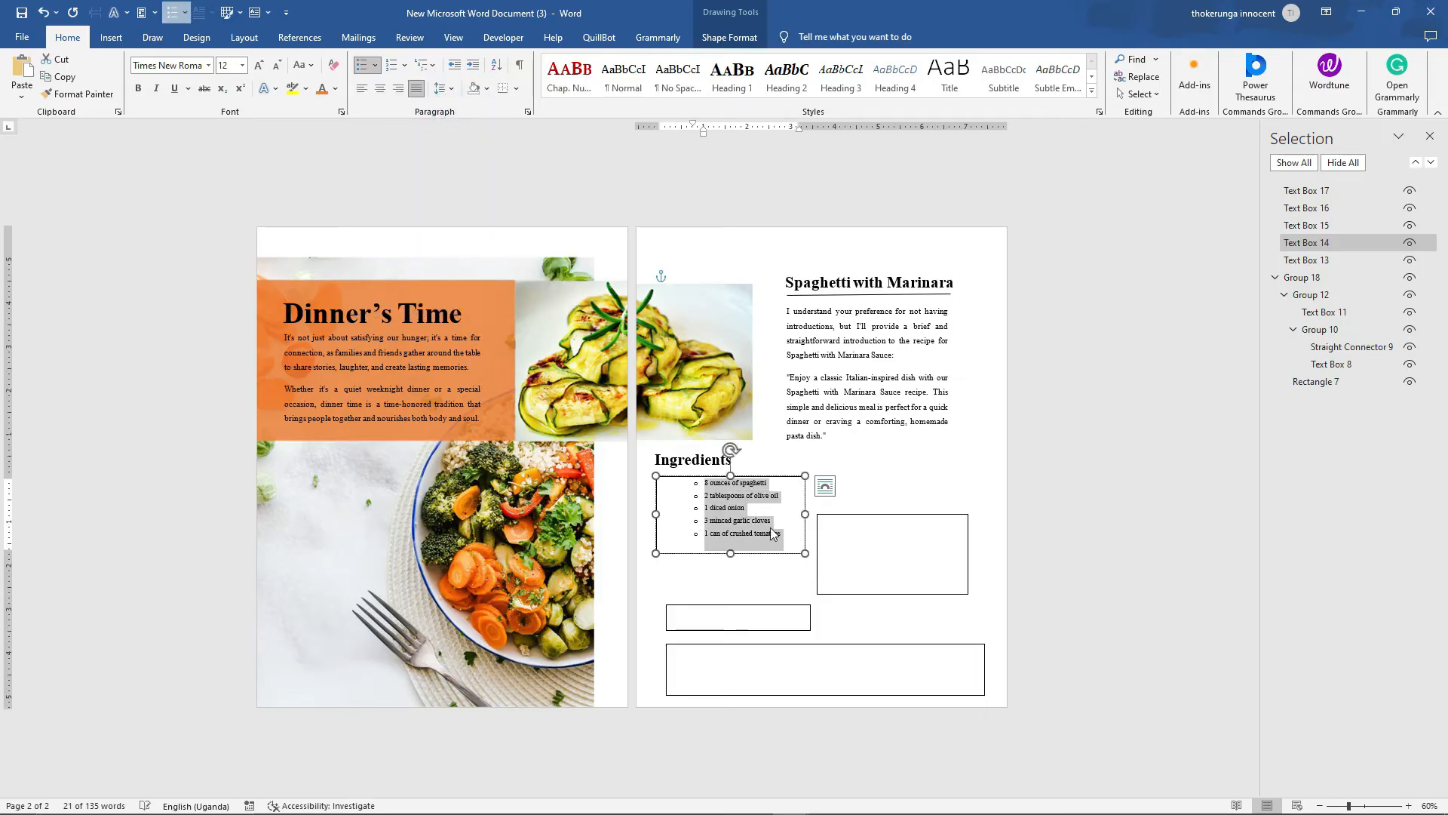
Set the bulleted ingredients to 14 pt and resize their text box to about 1.84" high so all five lines fit
left_click(770, 530)
left_click_drag(730, 553, 701, 491)
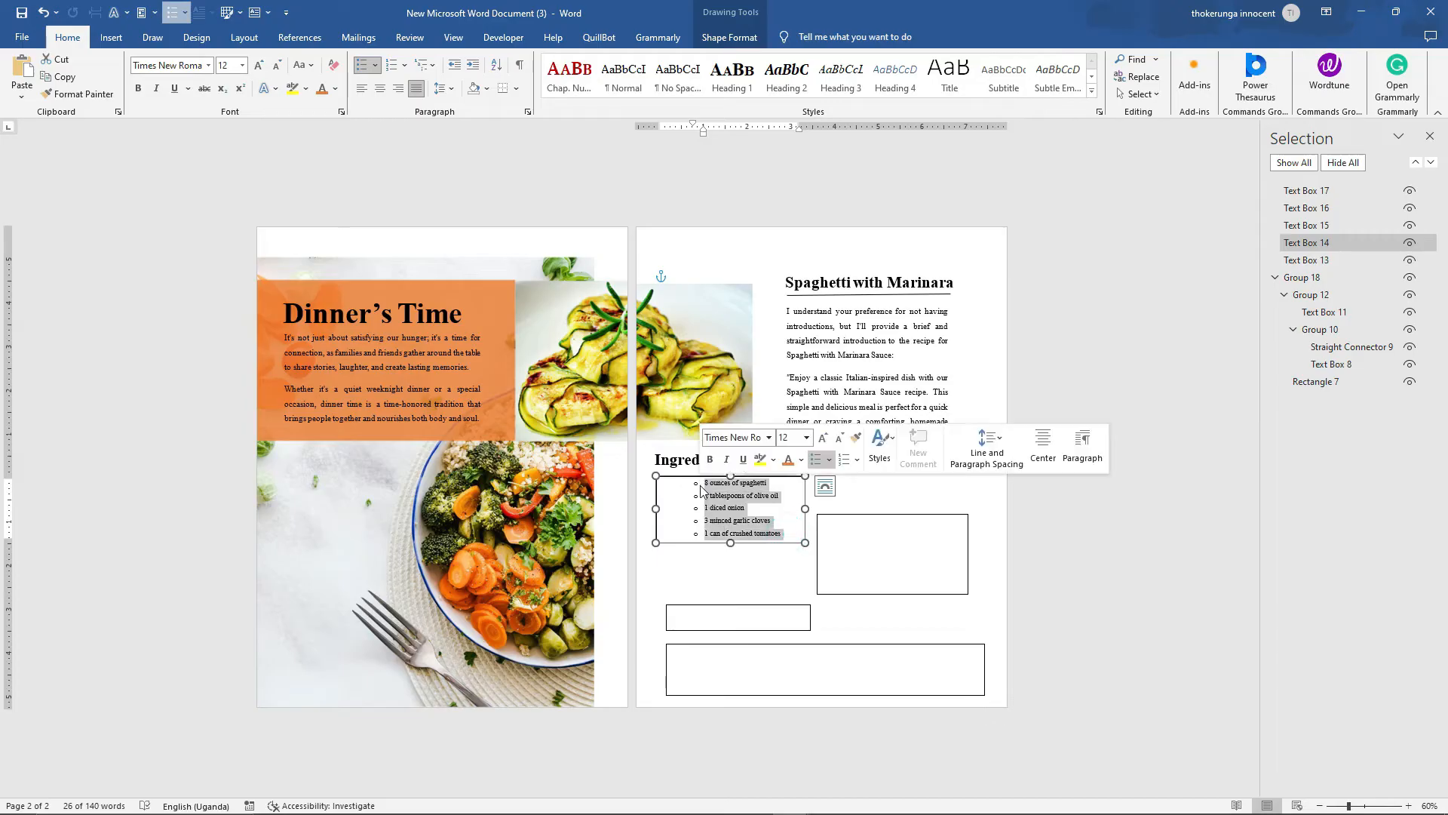
left_click(261, 67)
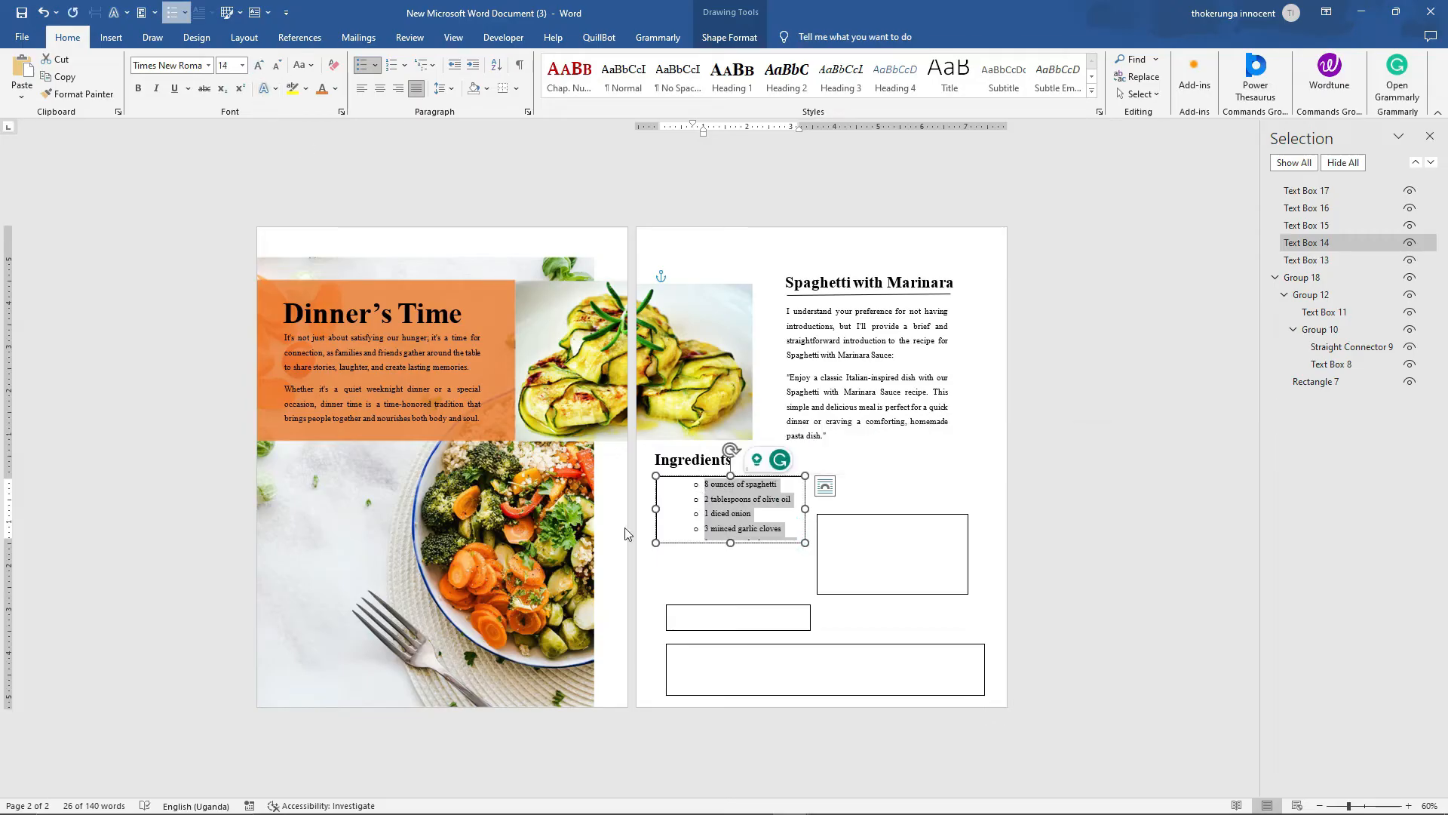
left_click_drag(730, 544, 734, 557)
Move the other large empty text box up level with the ingredient list beside it
left_click(856, 556)
left_click_drag(858, 511, 857, 470)
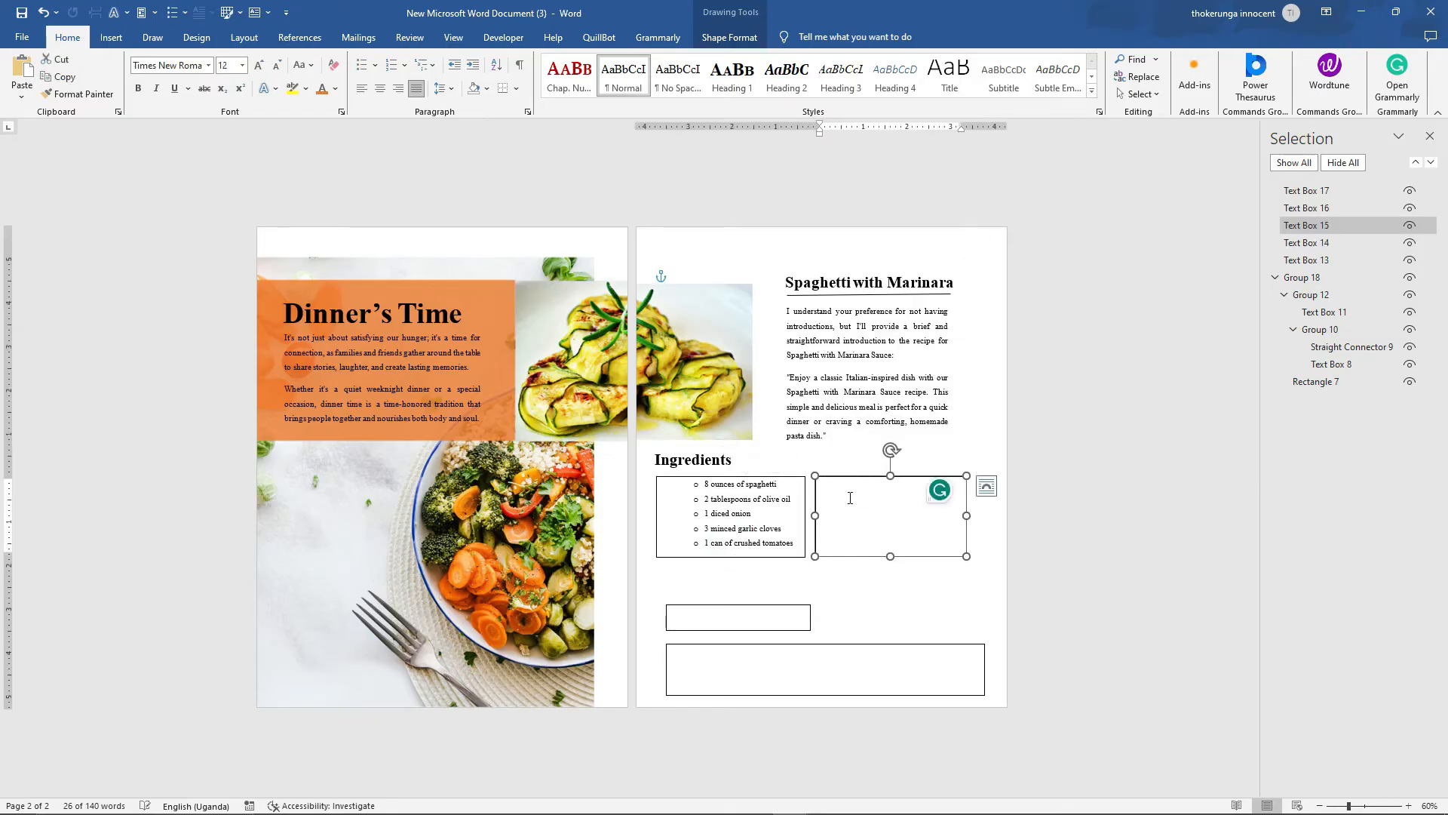
left_click(849, 495)
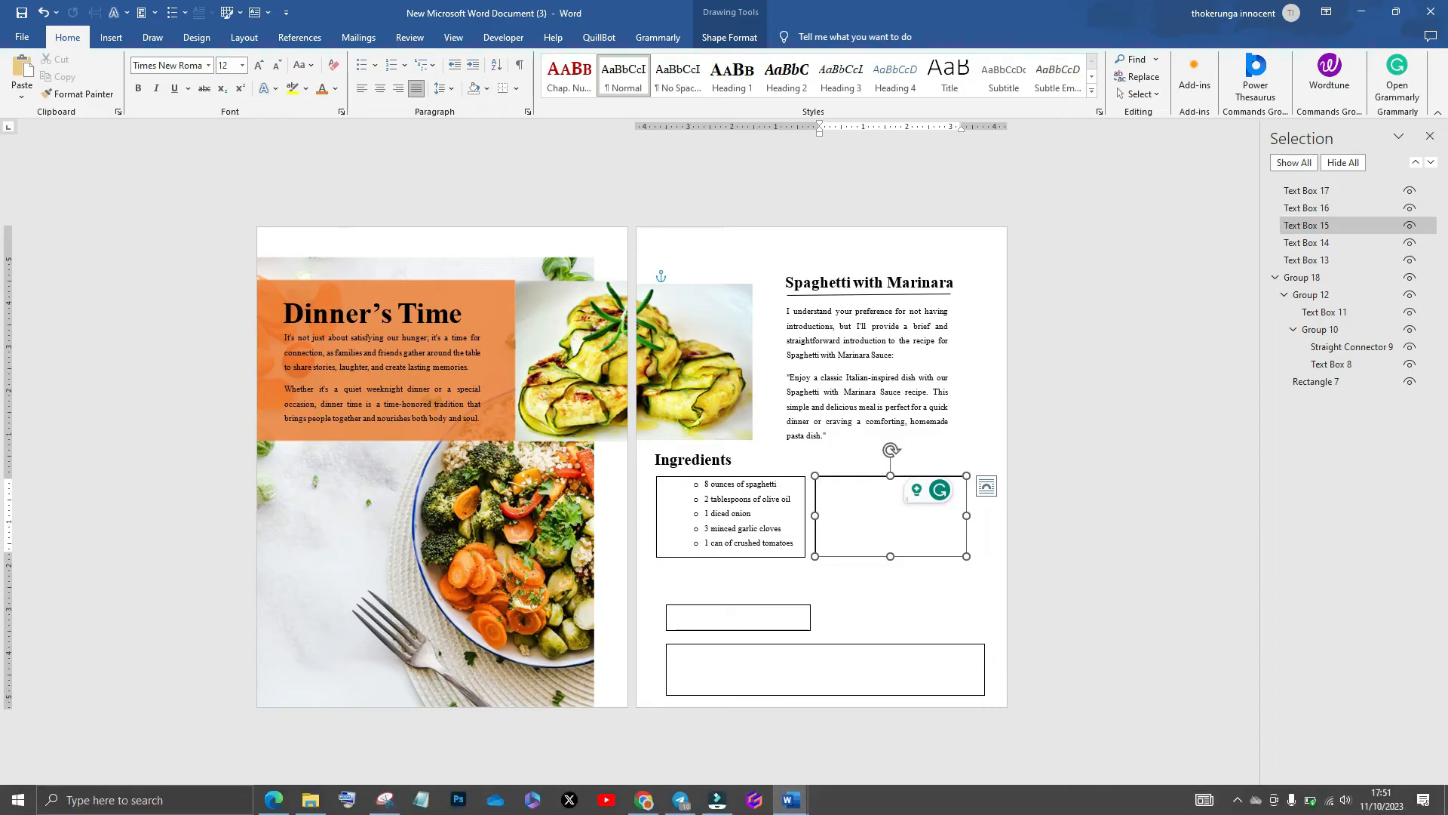
Switch to the finished recipe document and copy the second ingredient column, from dried basil to grated Parmesan cheese
mouse_move(788, 800)
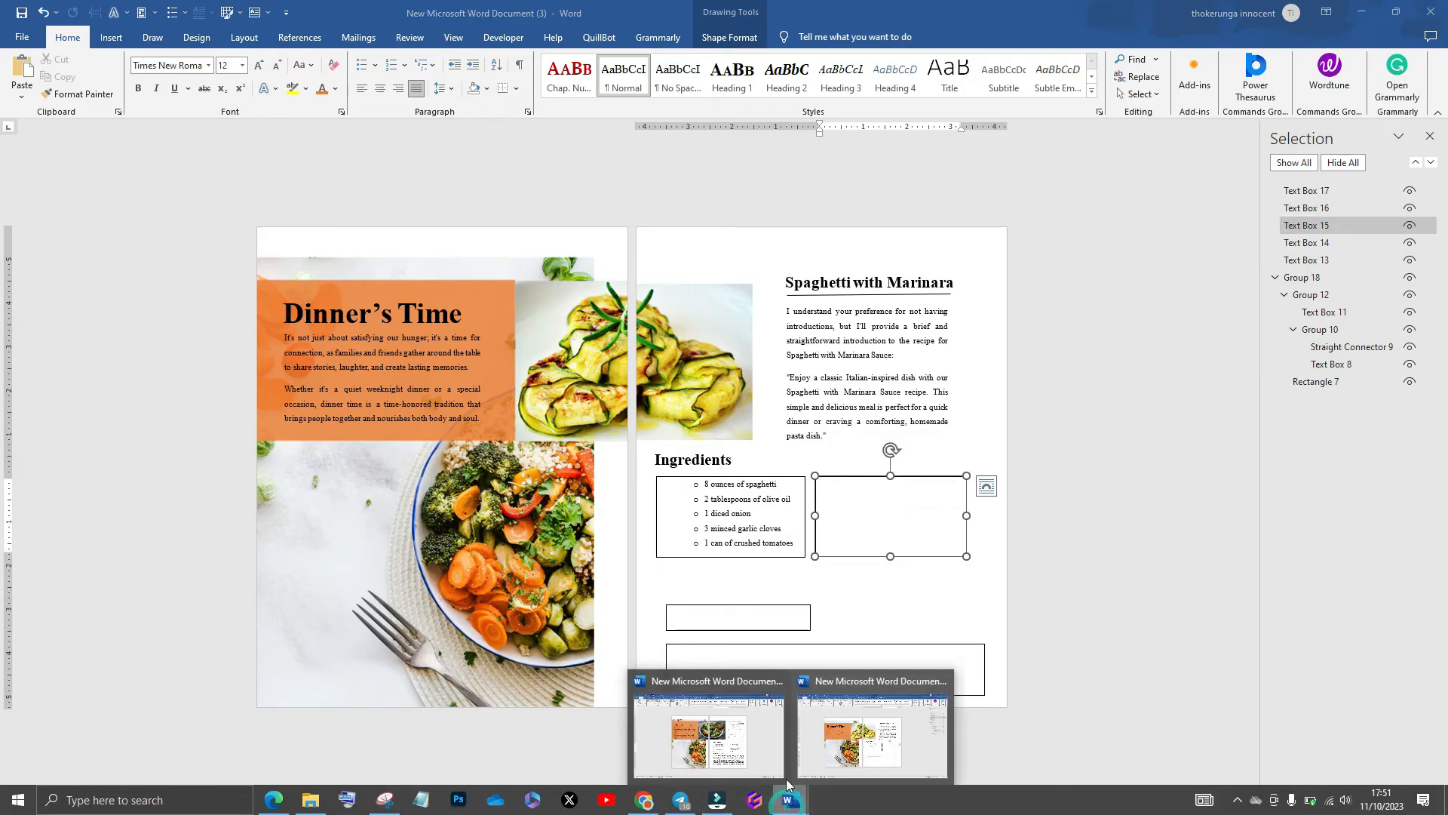
left_click(739, 750)
left_click_drag(1013, 555, 928, 487)
right_click(960, 504)
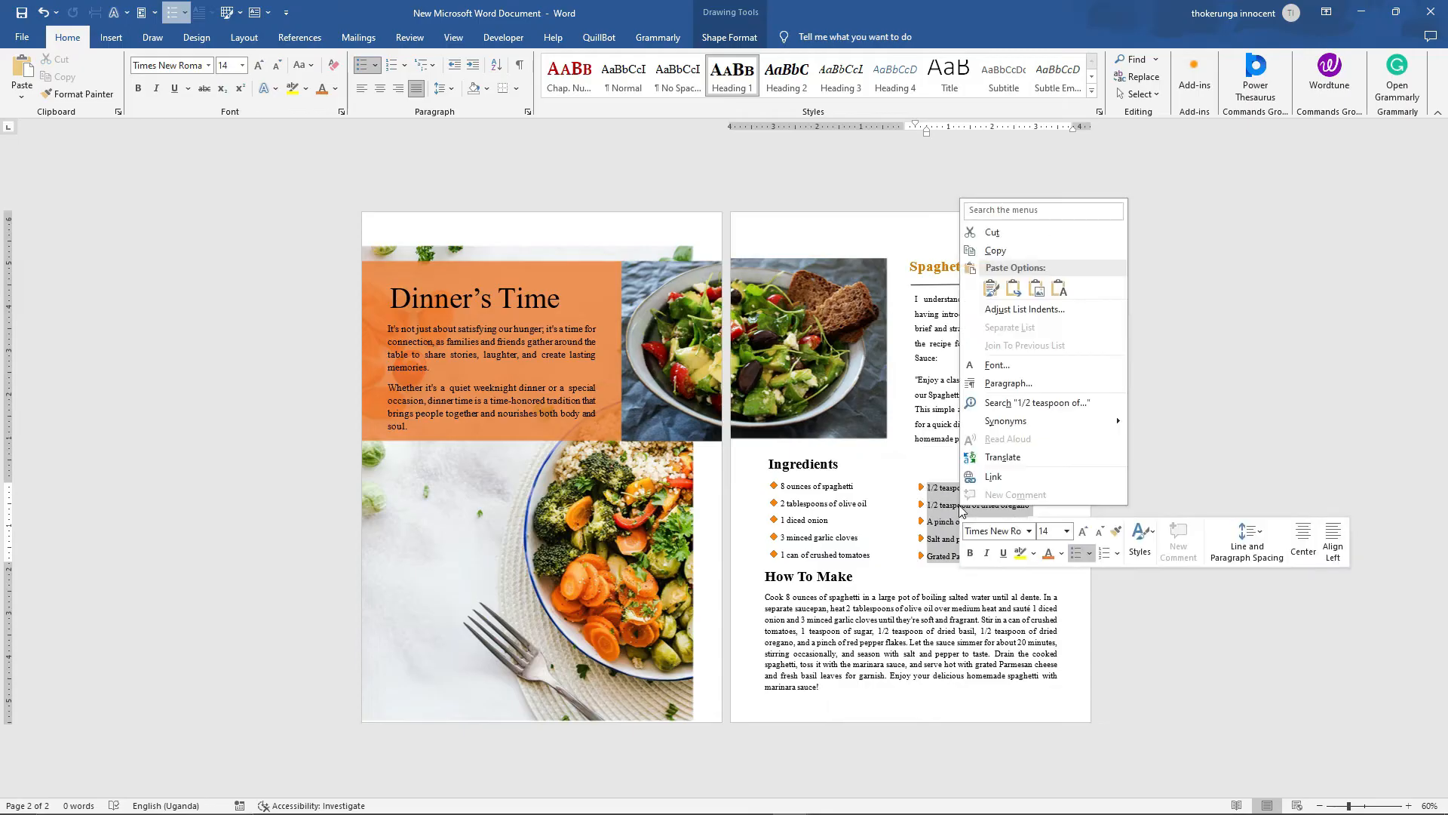
left_click(996, 250)
Return to the working document and paste the second ingredient column as text only into the empty box beside the first list
mouse_move(788, 800)
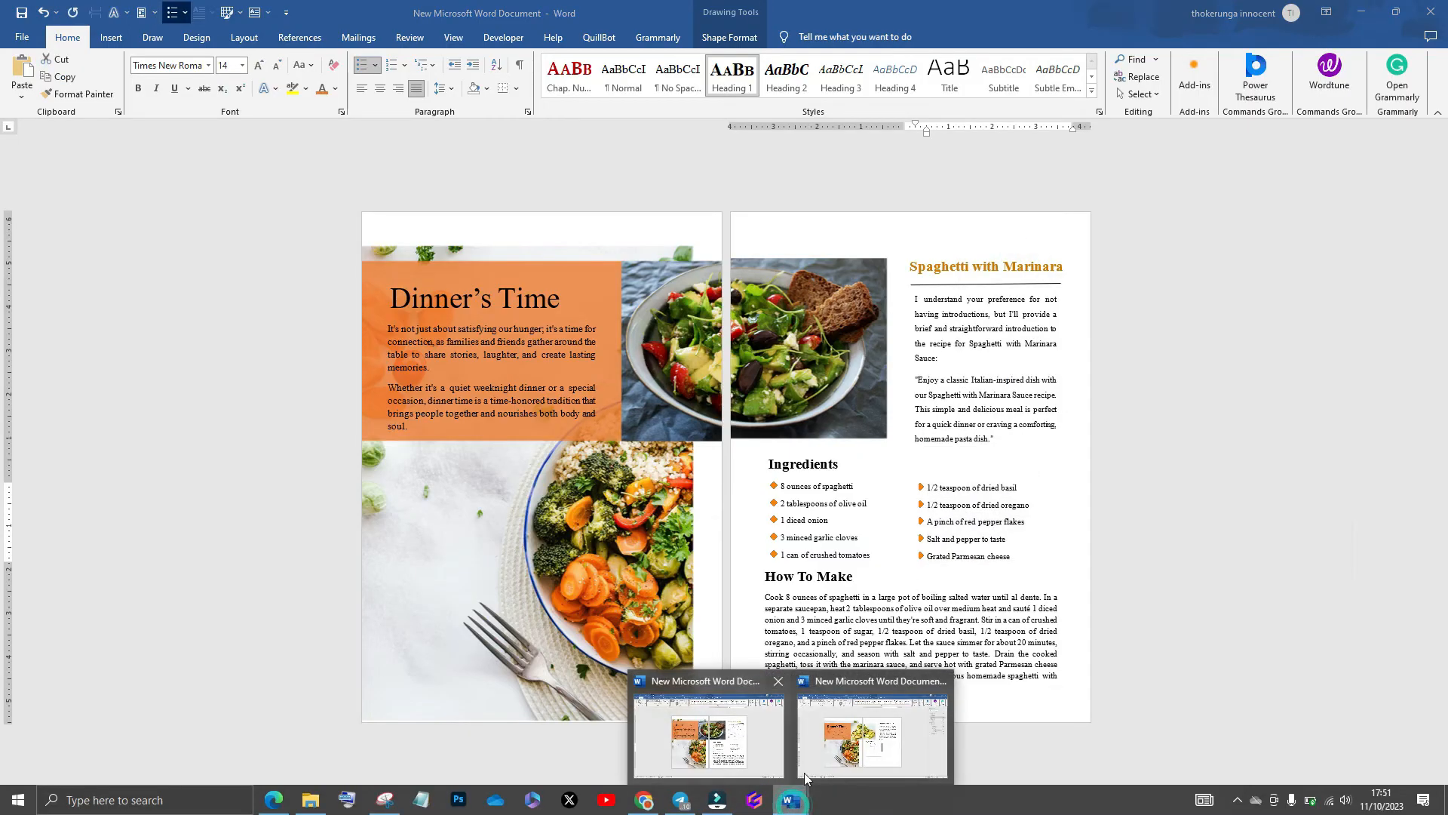
left_click(867, 752)
left_click(846, 488)
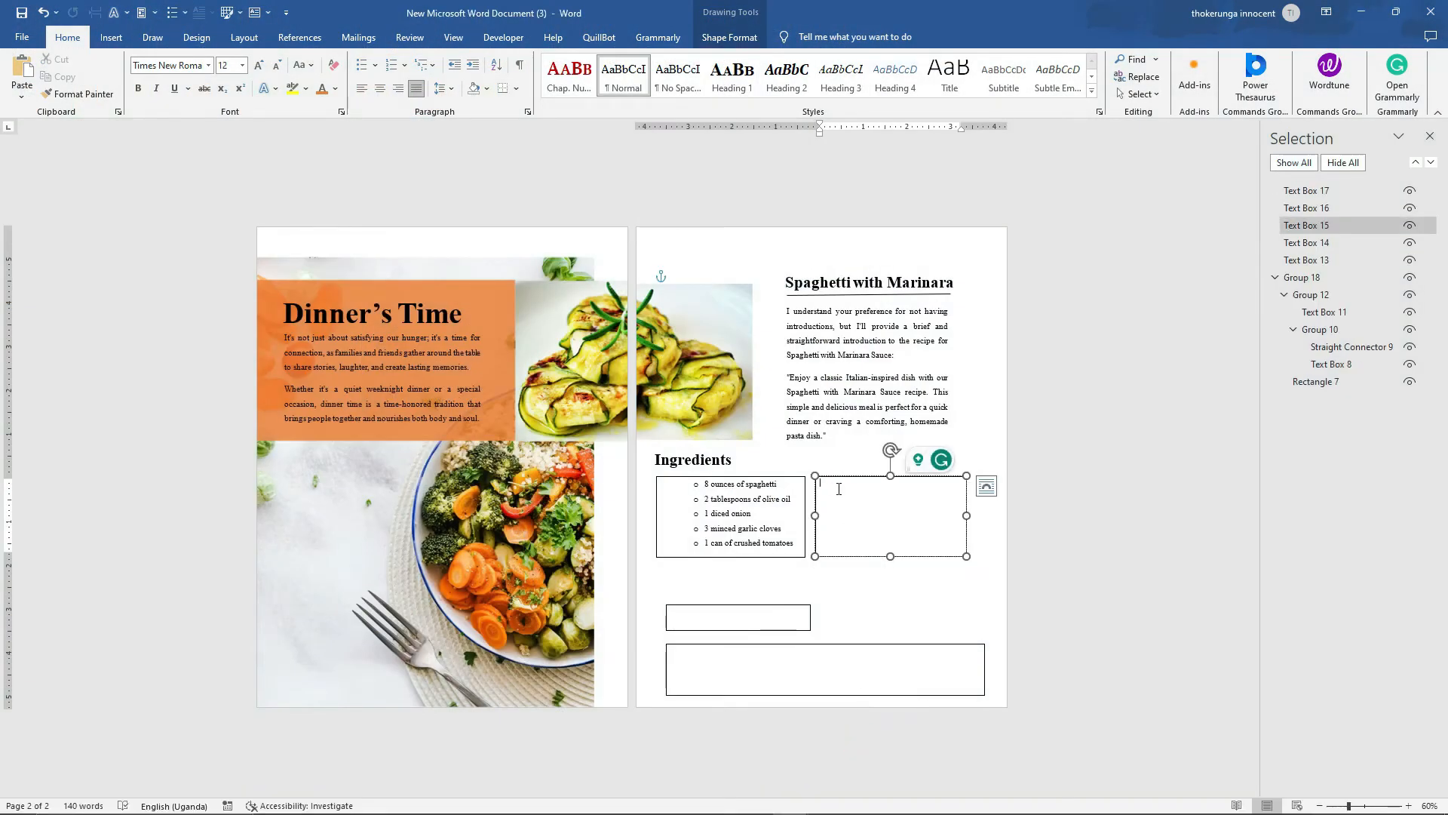
right_click(848, 496)
left_click(938, 578)
Apply the same round bullets to all the ingredients in the second list
left_click(903, 521)
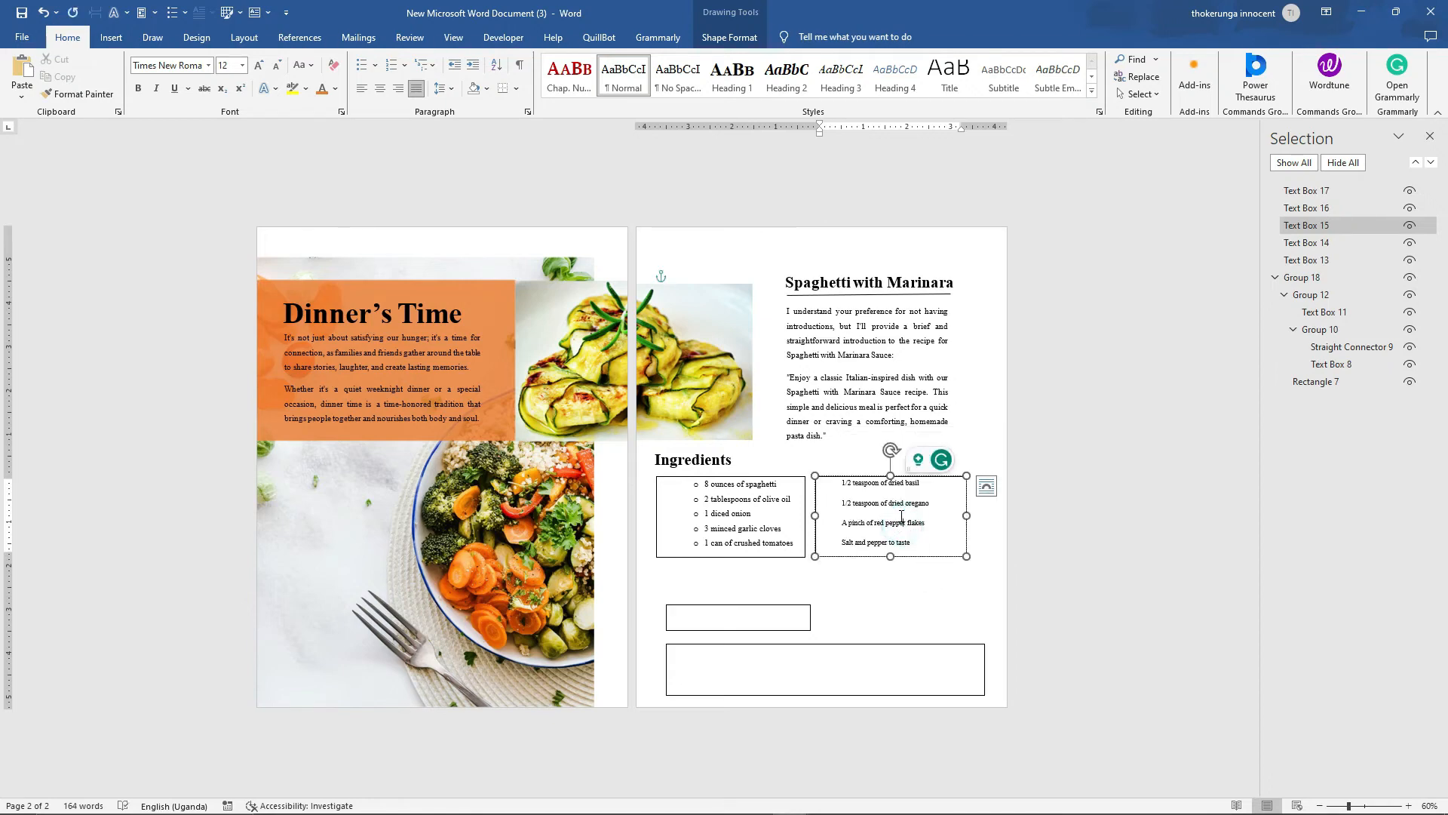
key("ctrl+a")
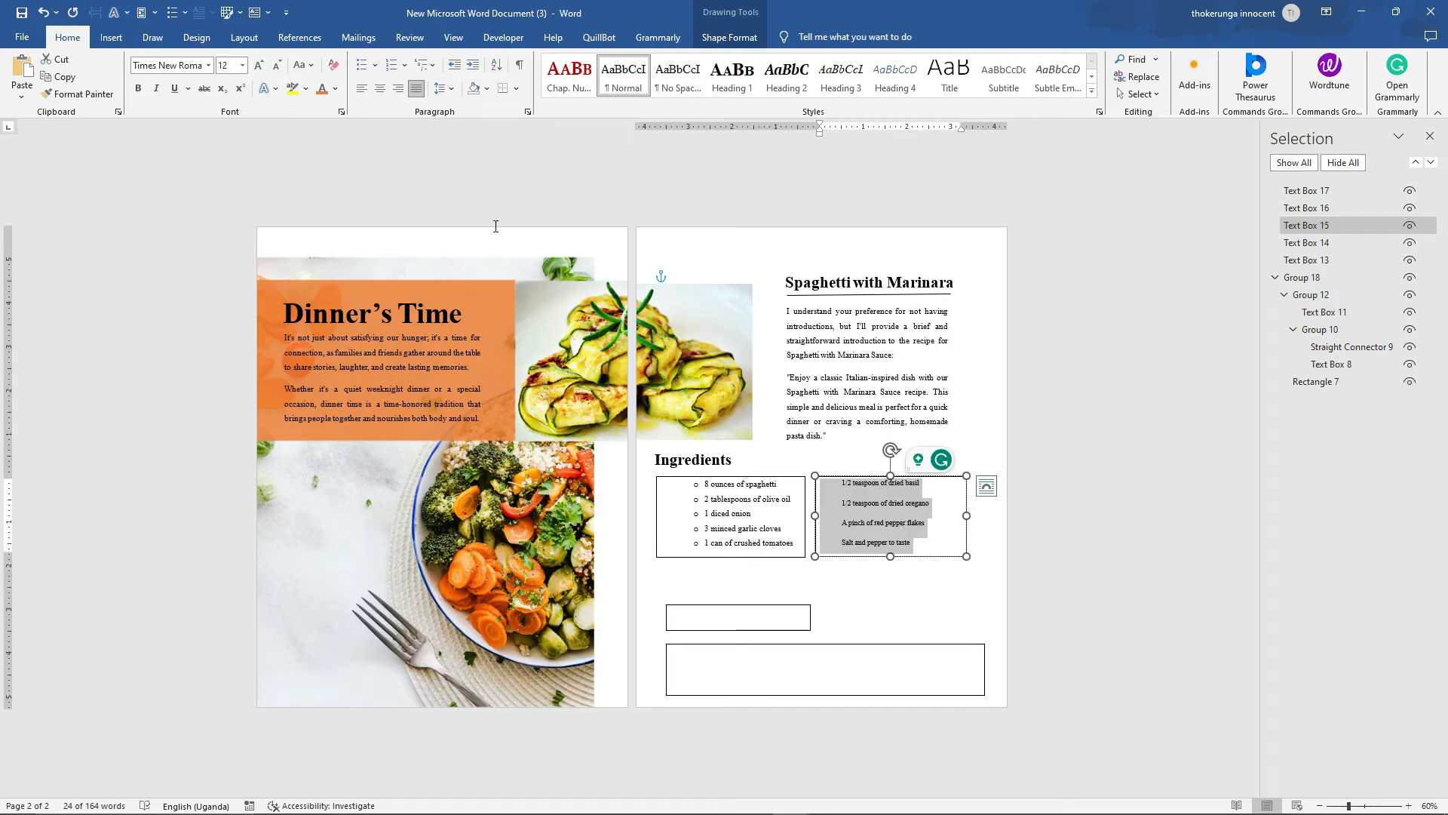
left_click(361, 66)
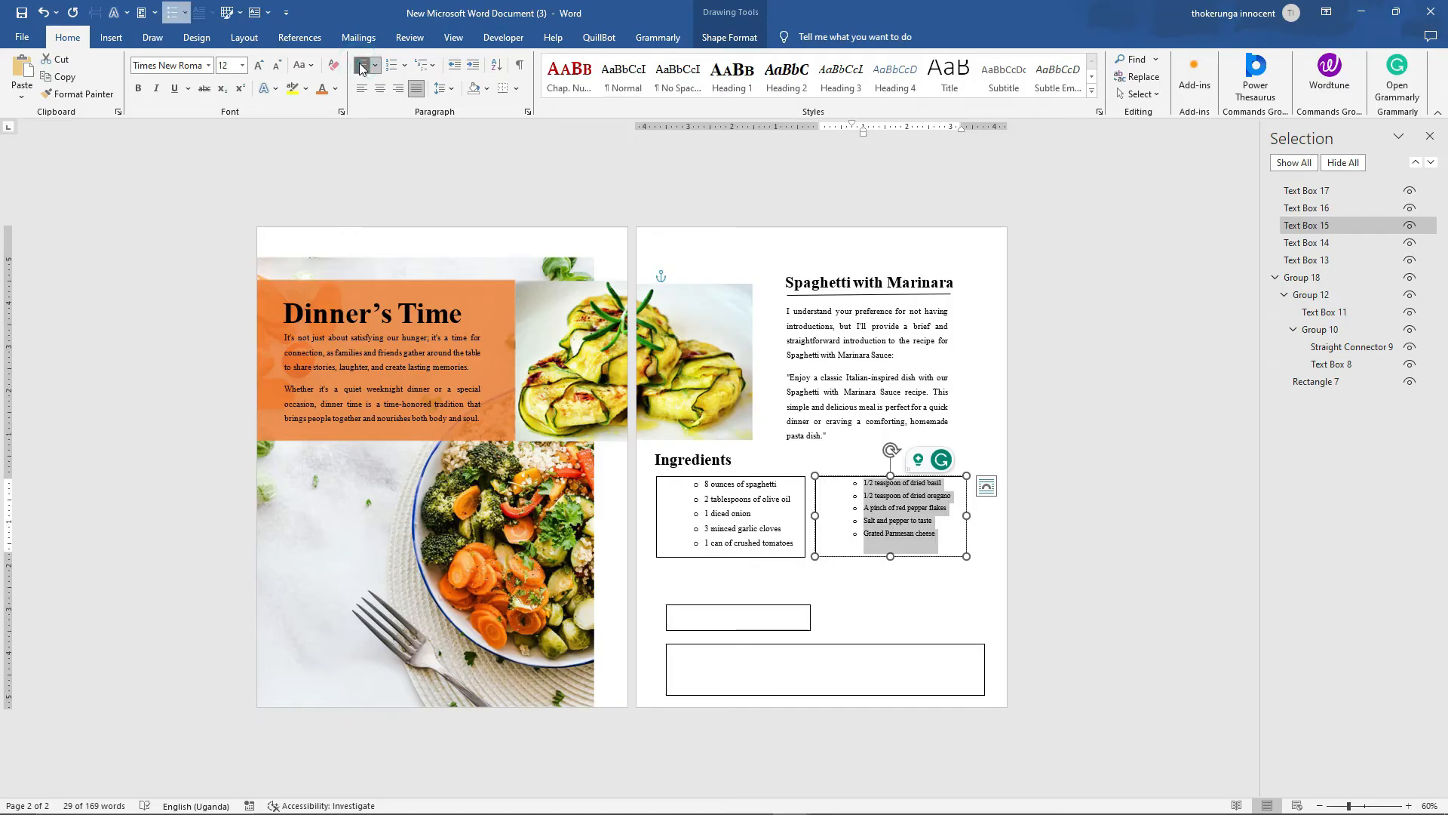
Remove the outlines from both ingredient list text boxes
left_click(849, 476)
left_click(581, 78)
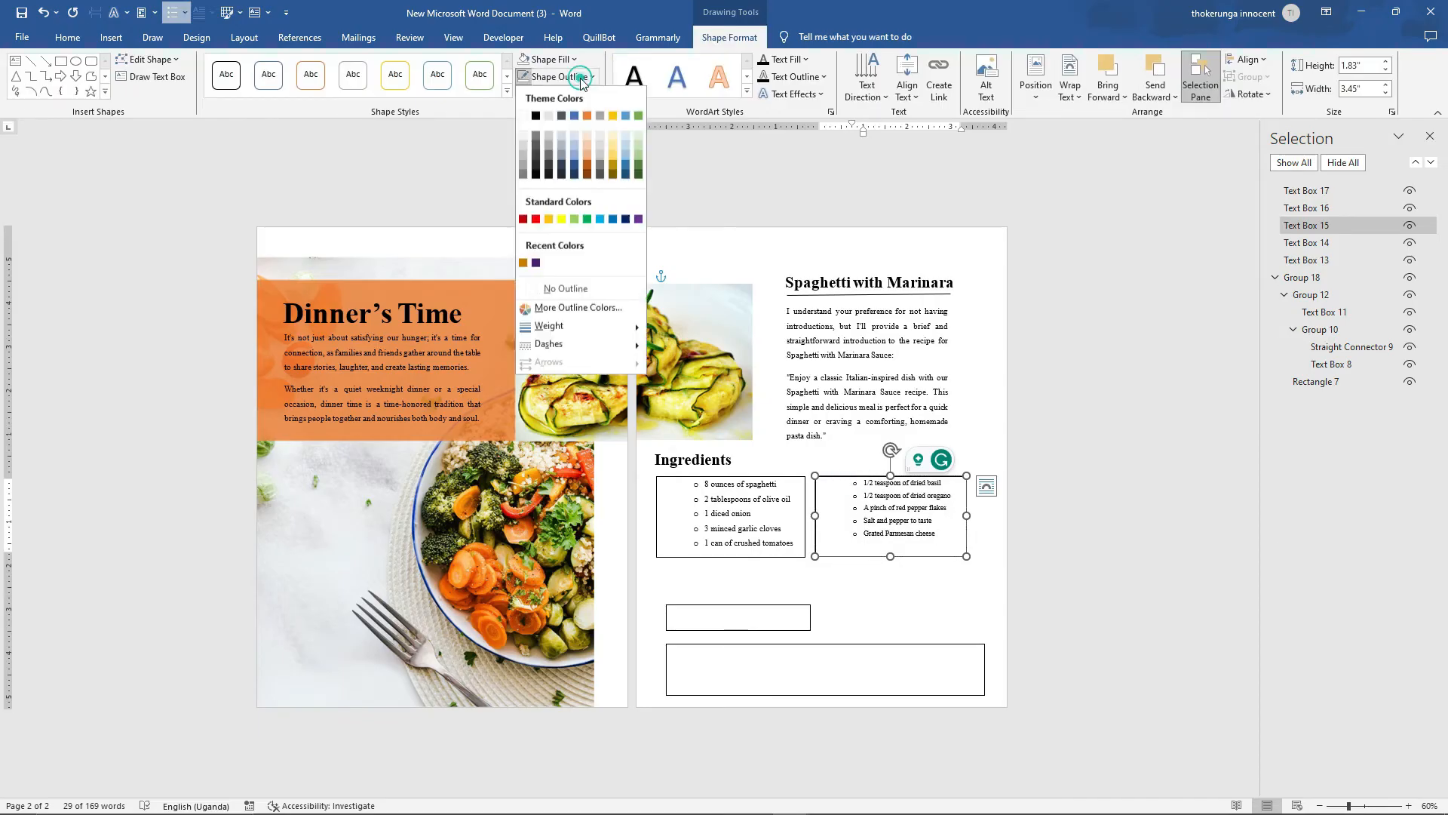
left_click(566, 288)
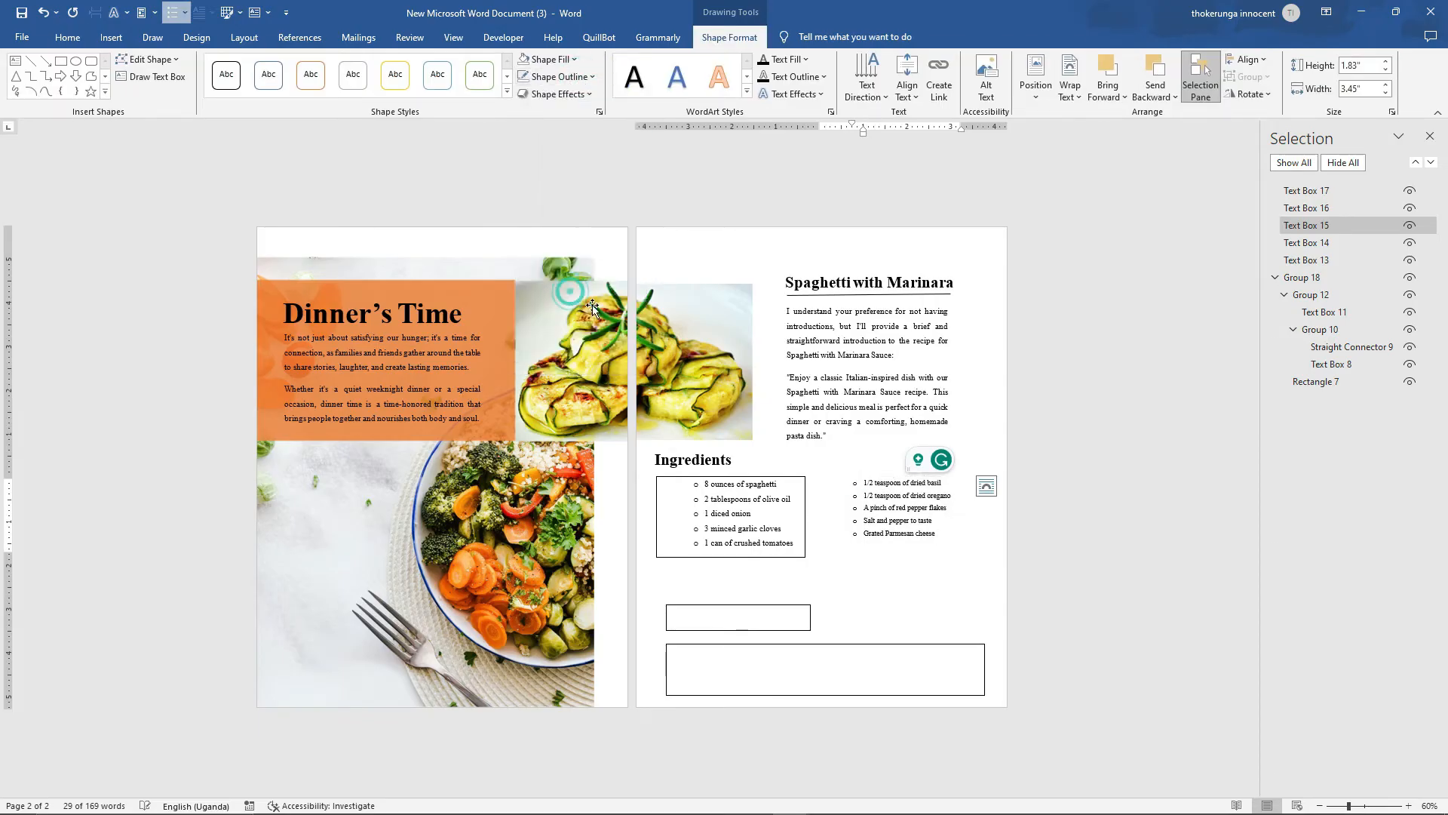
left_click(770, 480)
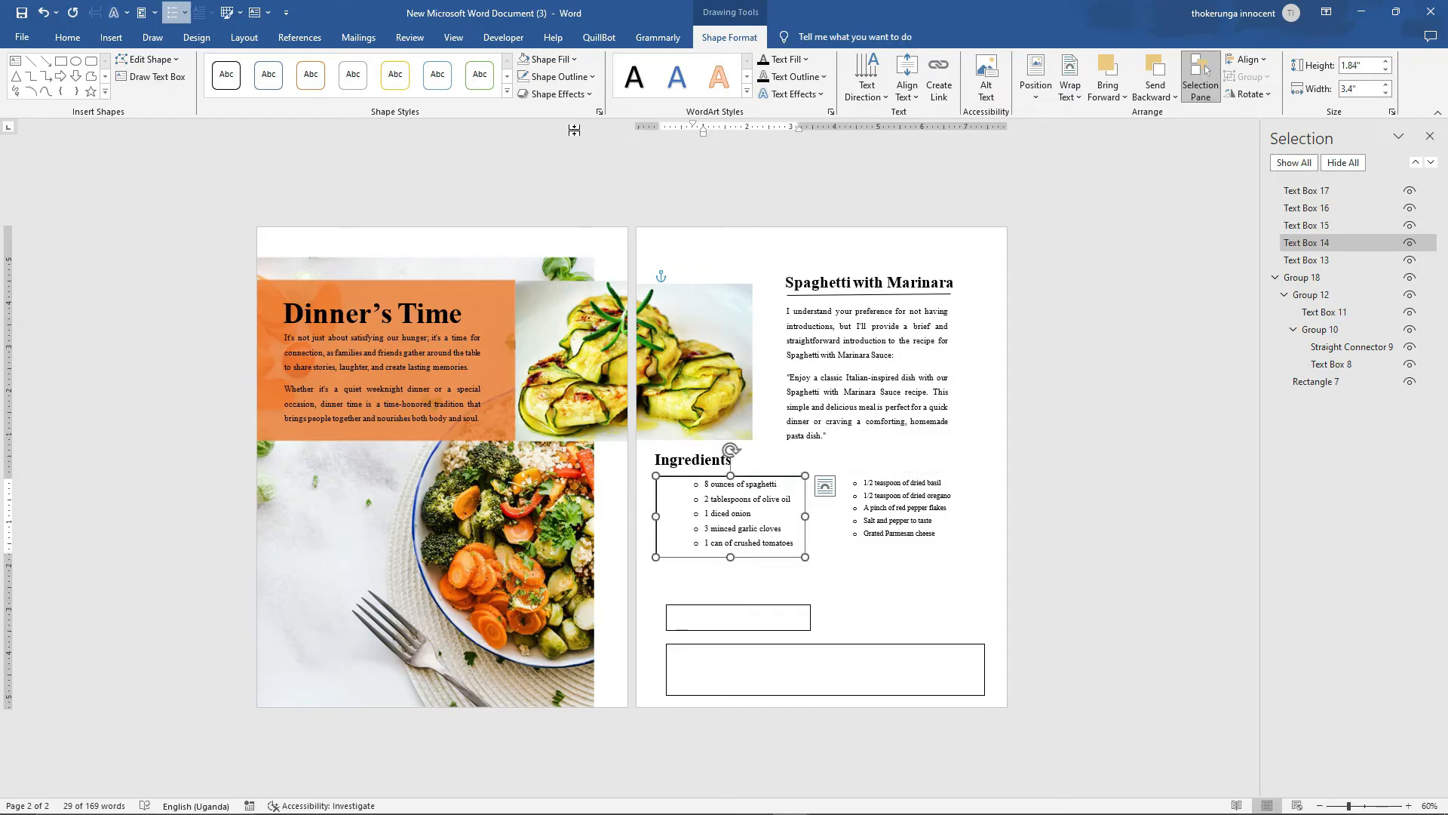
left_click(576, 77)
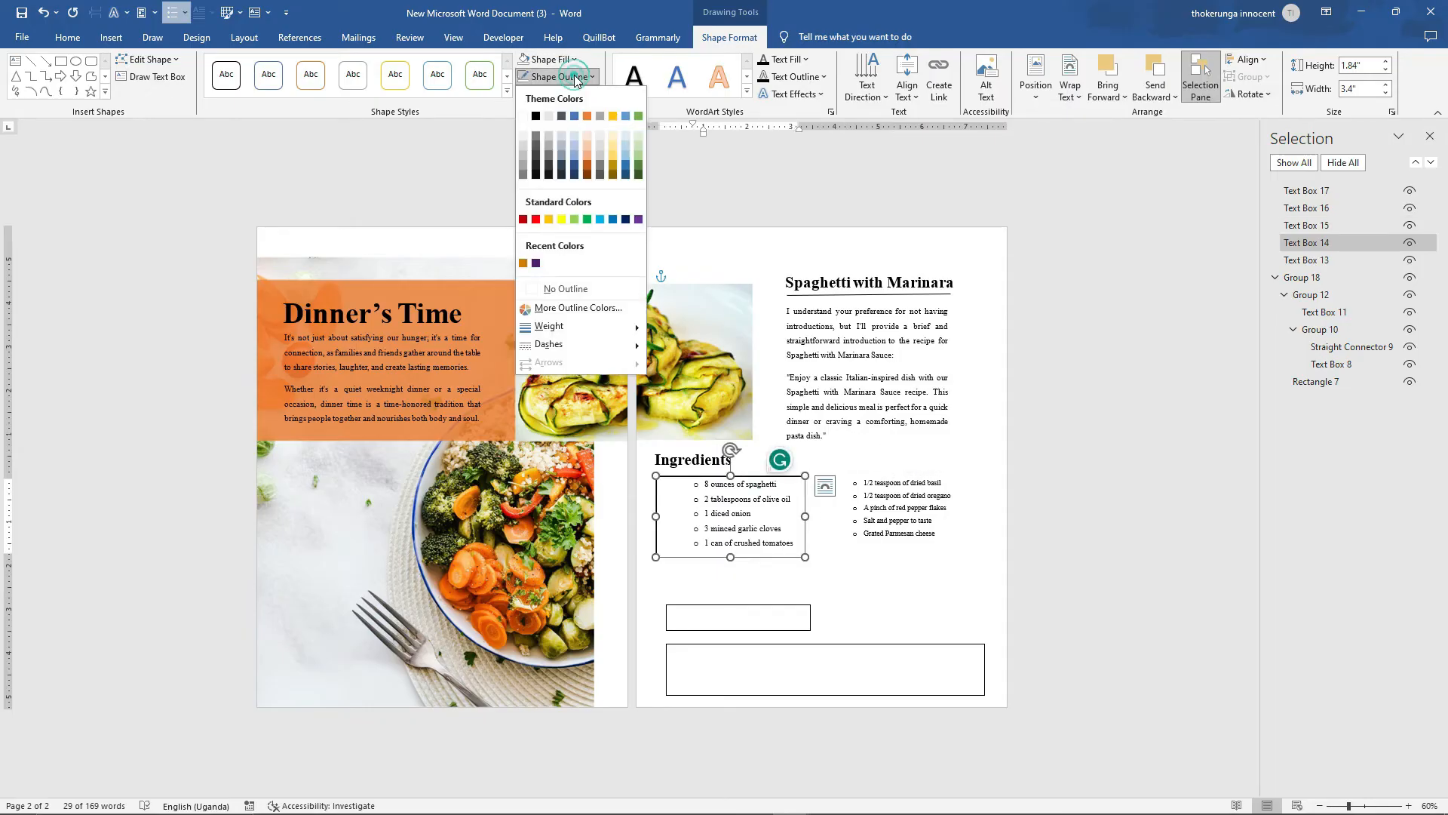
left_click(564, 287)
left_click(859, 552)
left_click(846, 575)
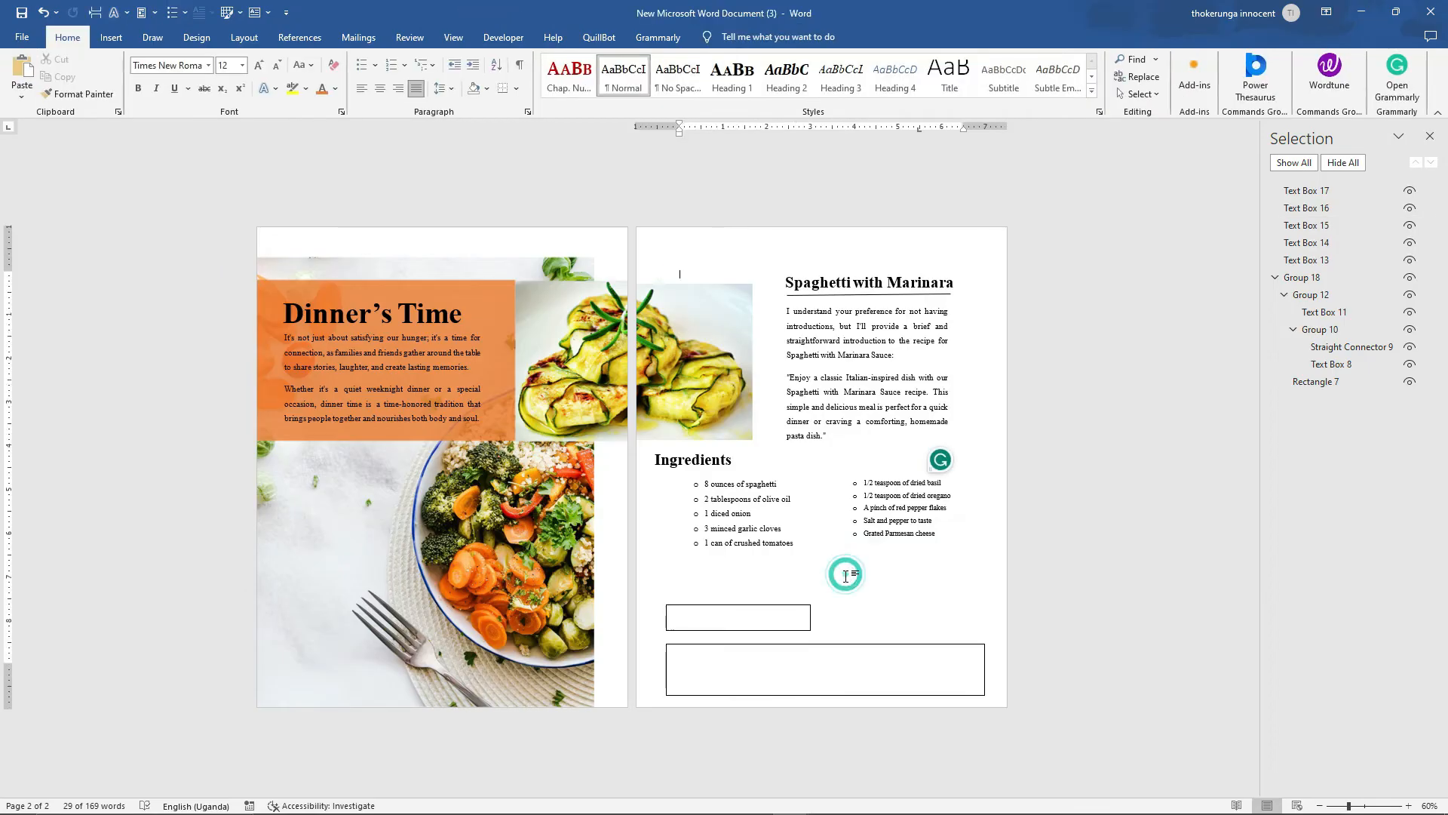
Widen the first ingredient list's box slightly and shift both ingredient lists left beneath the Ingredients heading
left_click(743, 483)
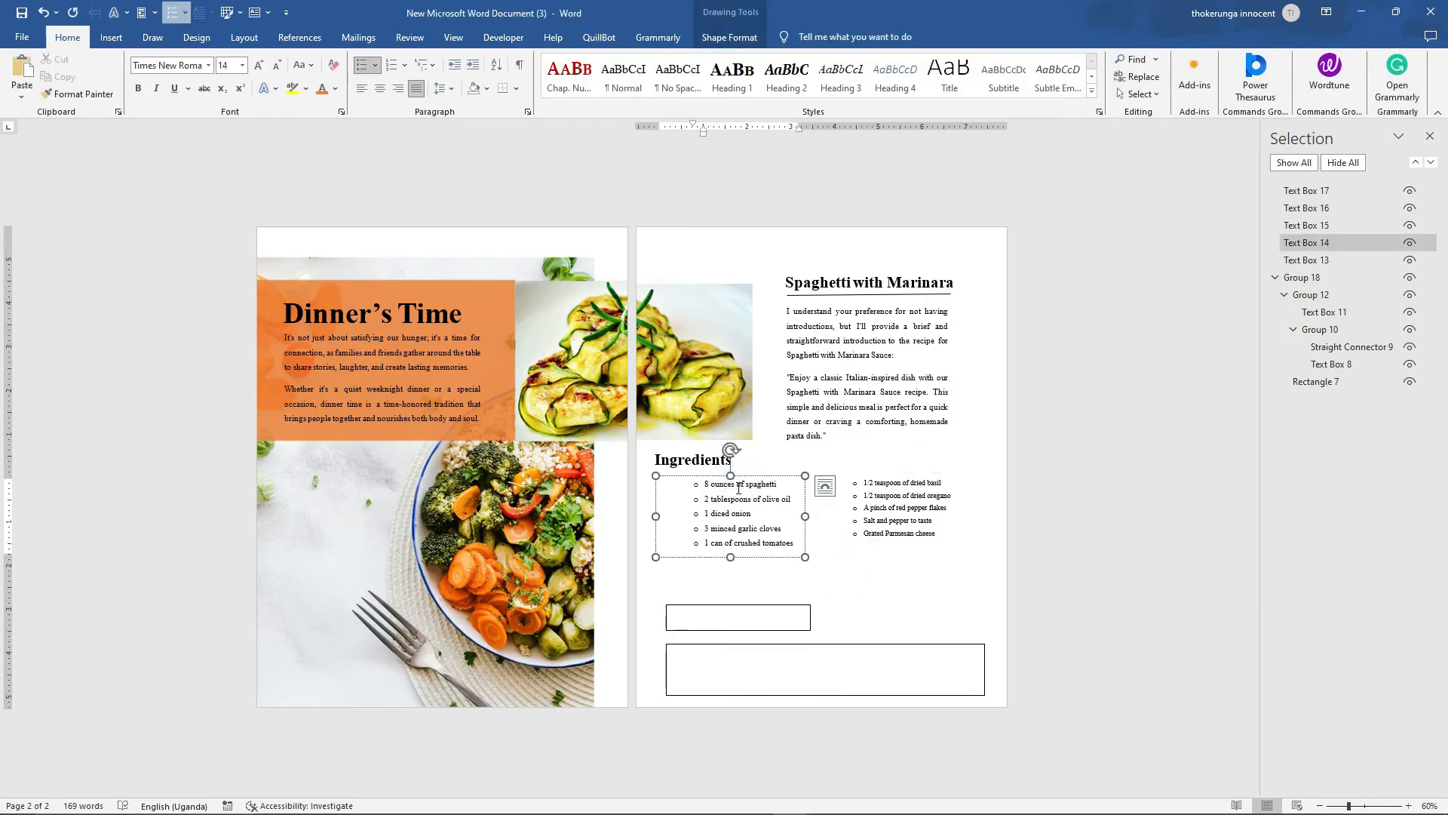
left_click_drag(660, 516, 656, 516)
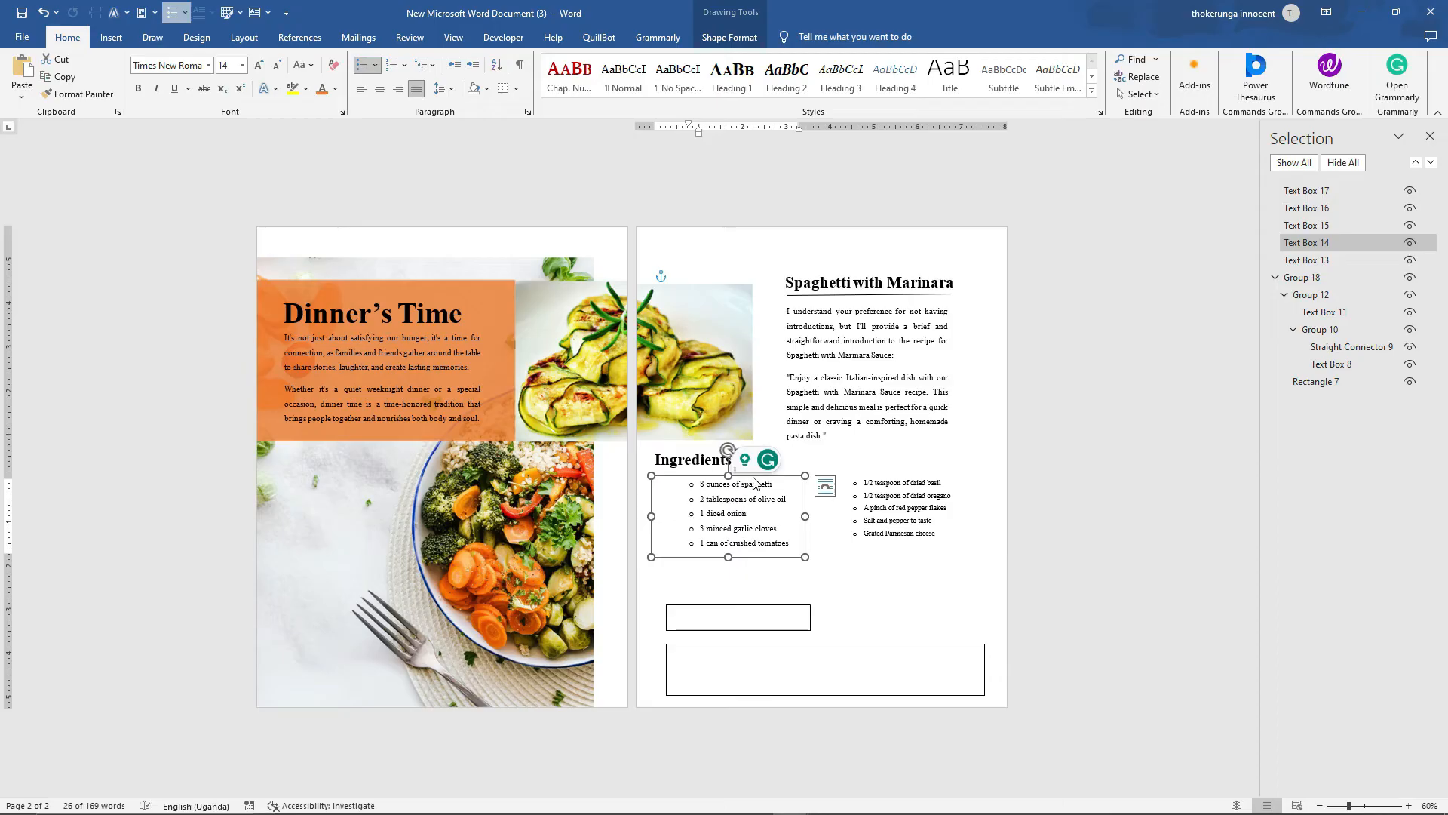
left_click_drag(782, 476, 746, 474)
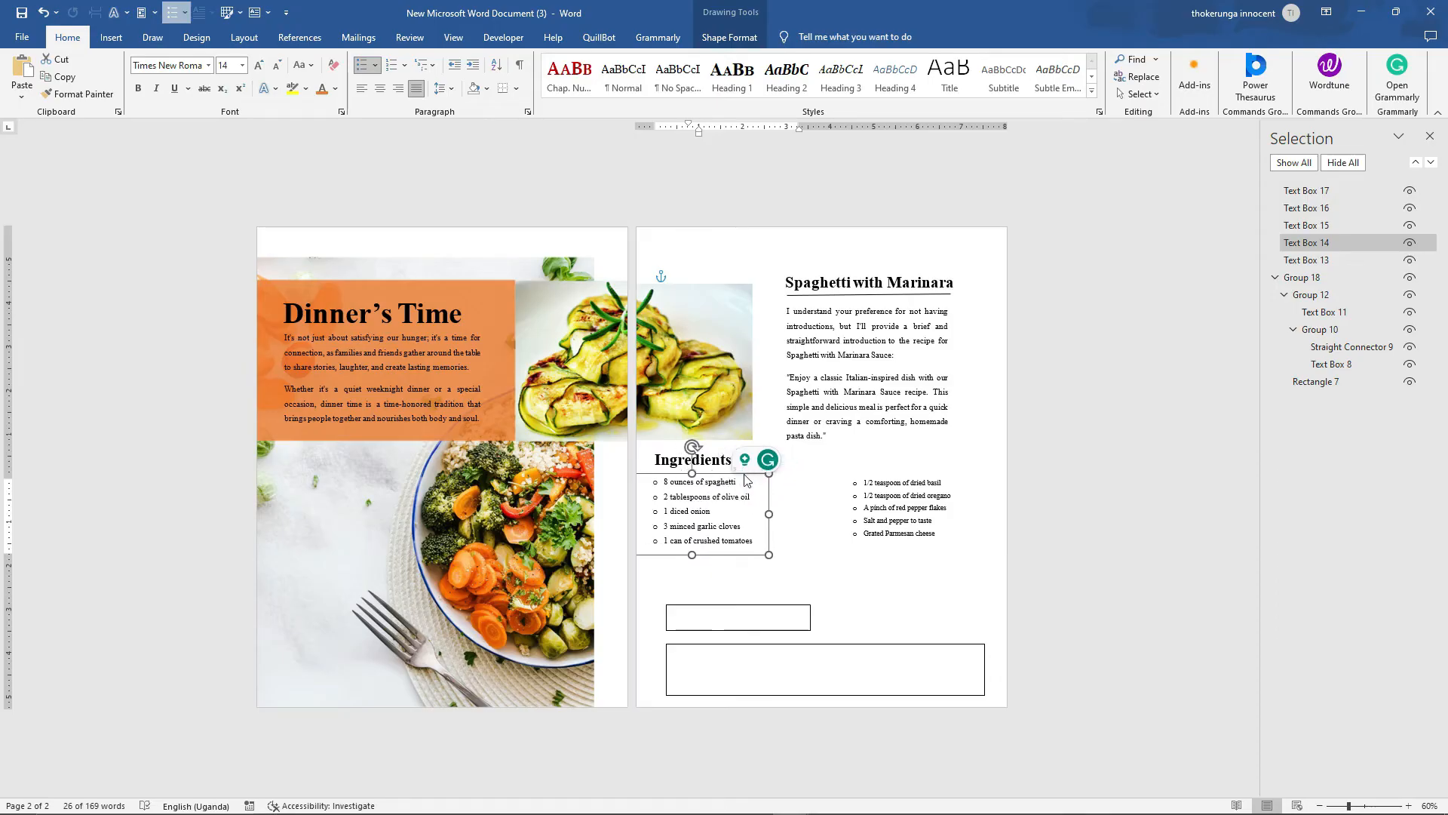
left_click(862, 504)
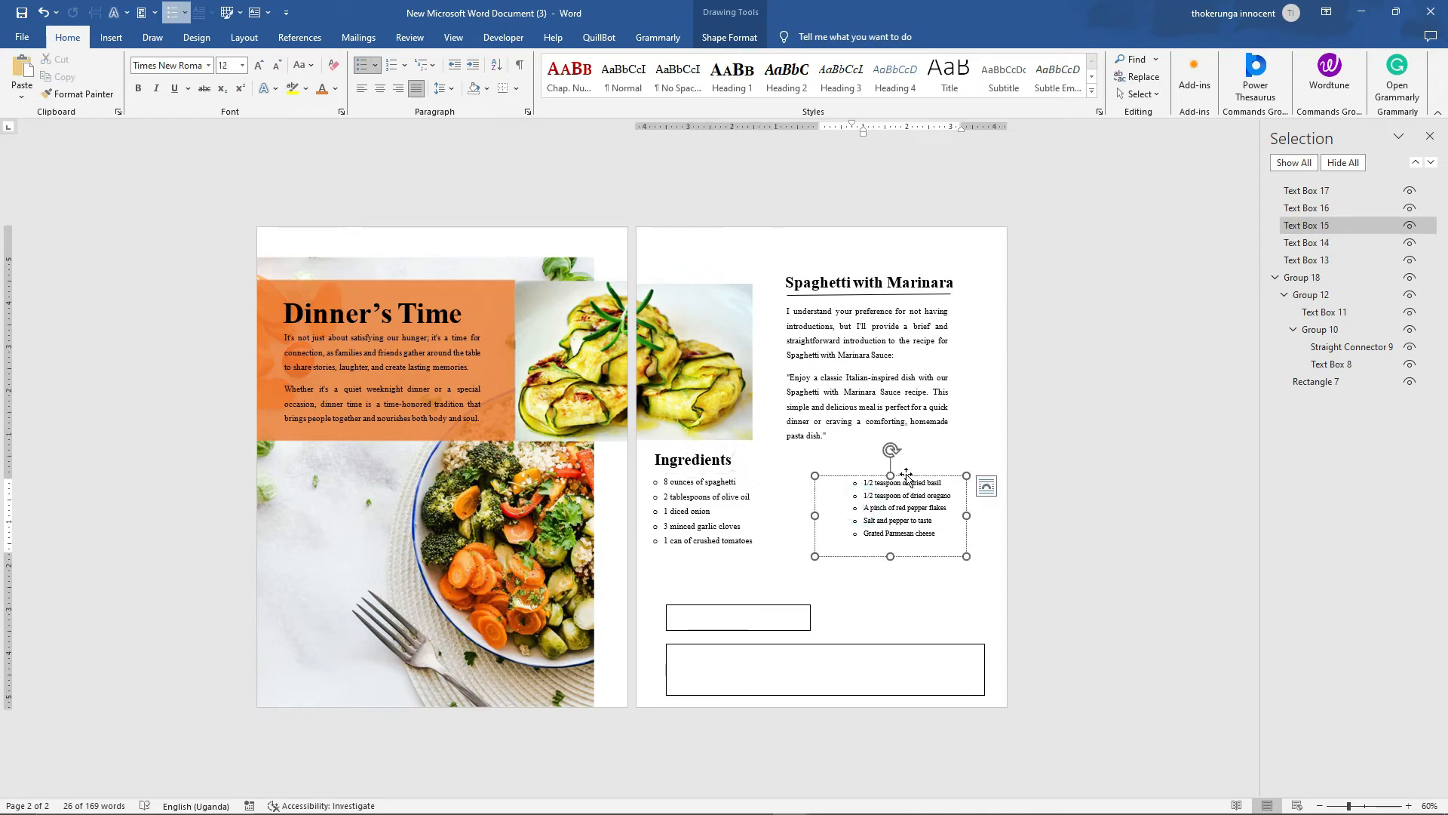
left_click_drag(903, 473, 873, 472)
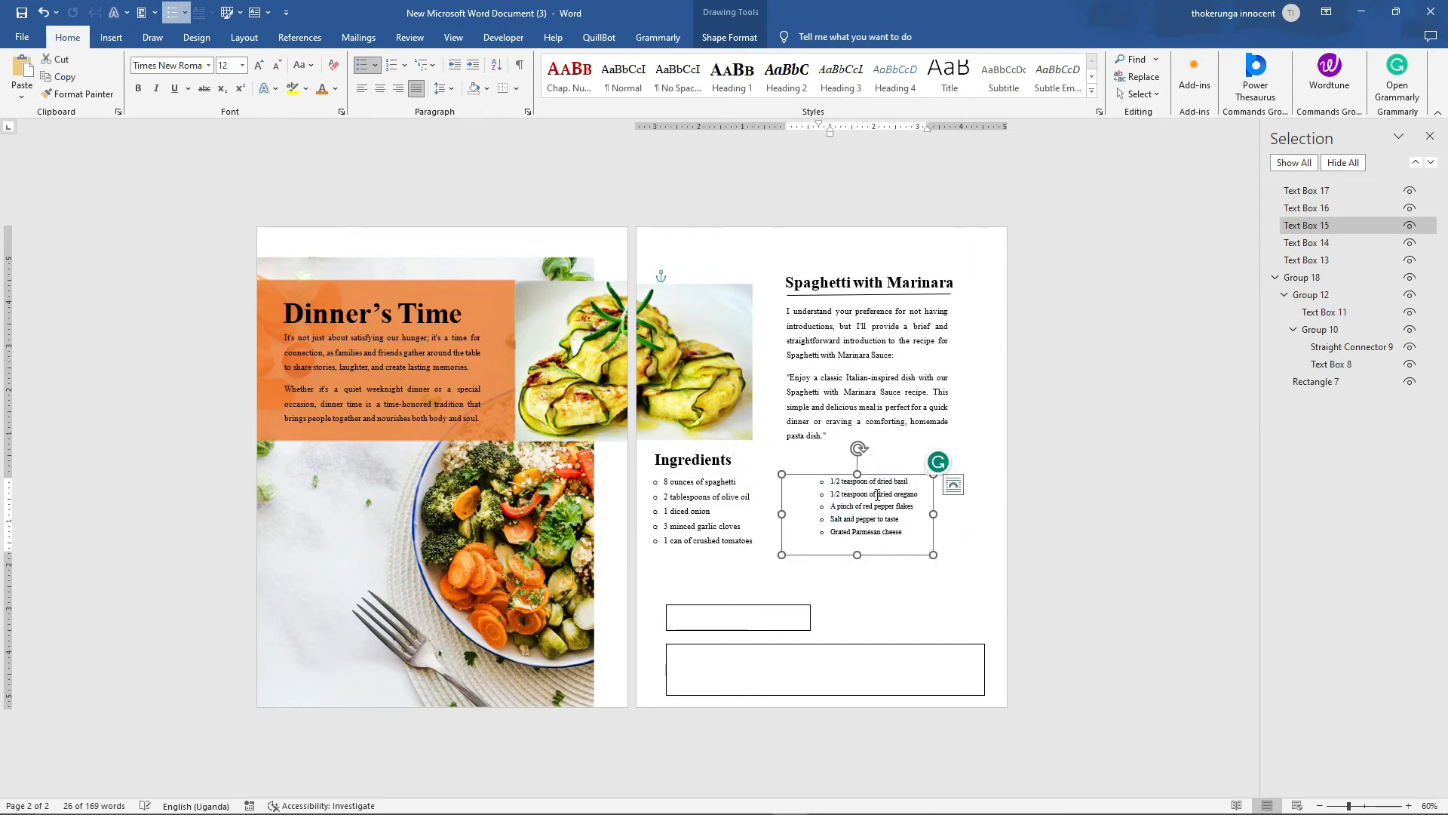
left_click(667, 510)
left_click(842, 506)
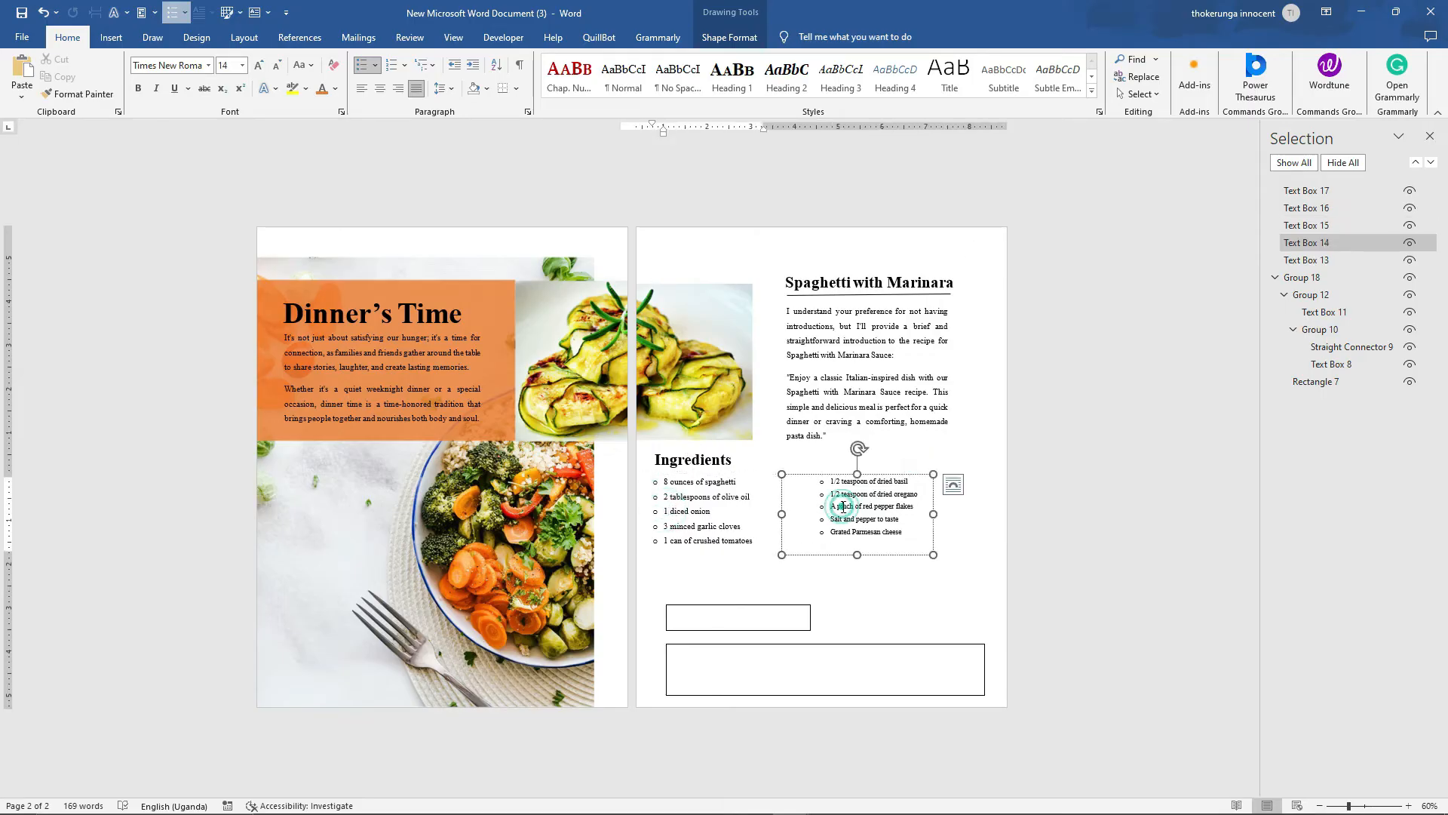
left_click(887, 582)
Enlarge the second ingredient list's text by one size and widen its box so each ingredient fits on one line
left_click(883, 528)
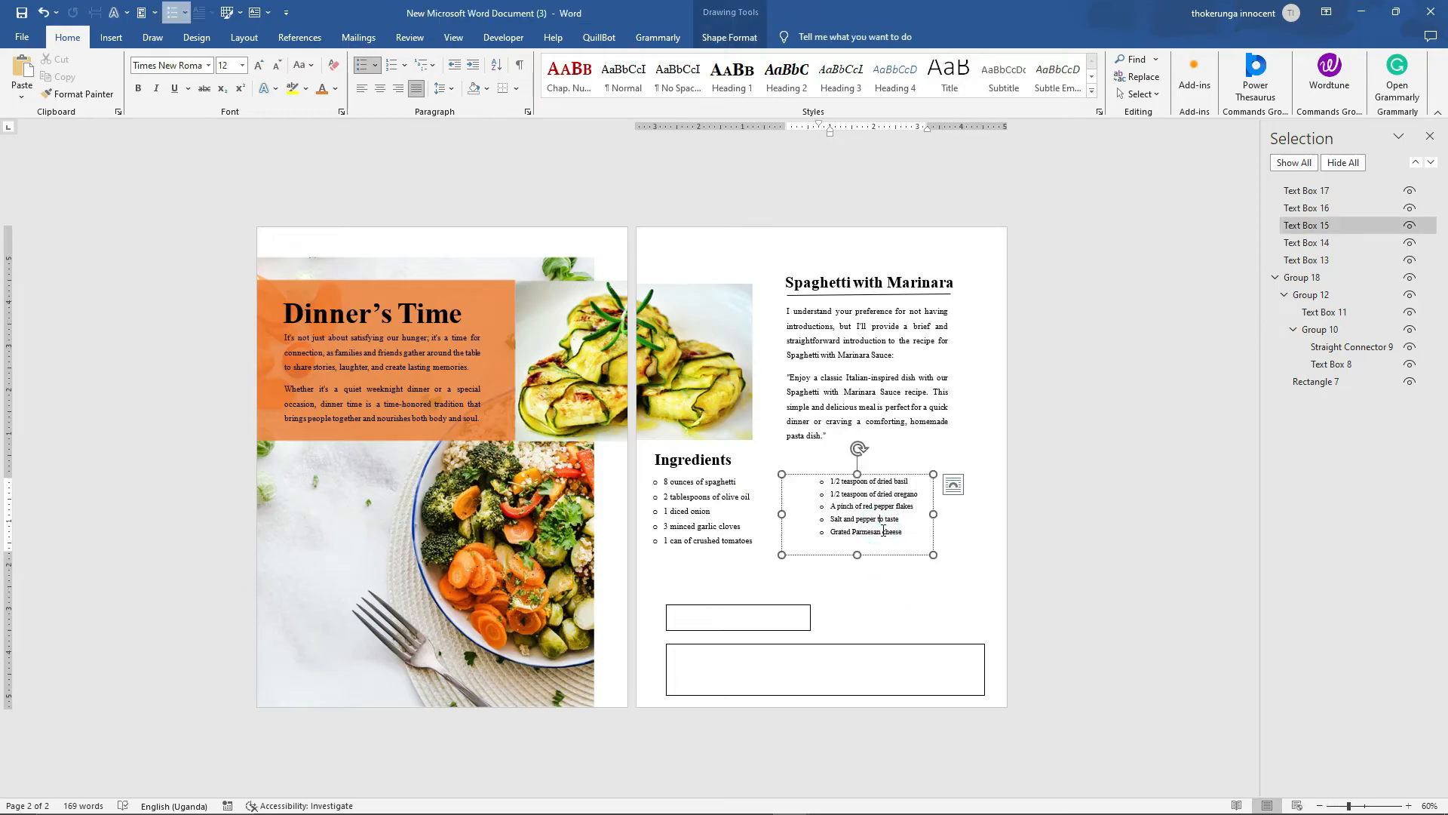
left_click(880, 555)
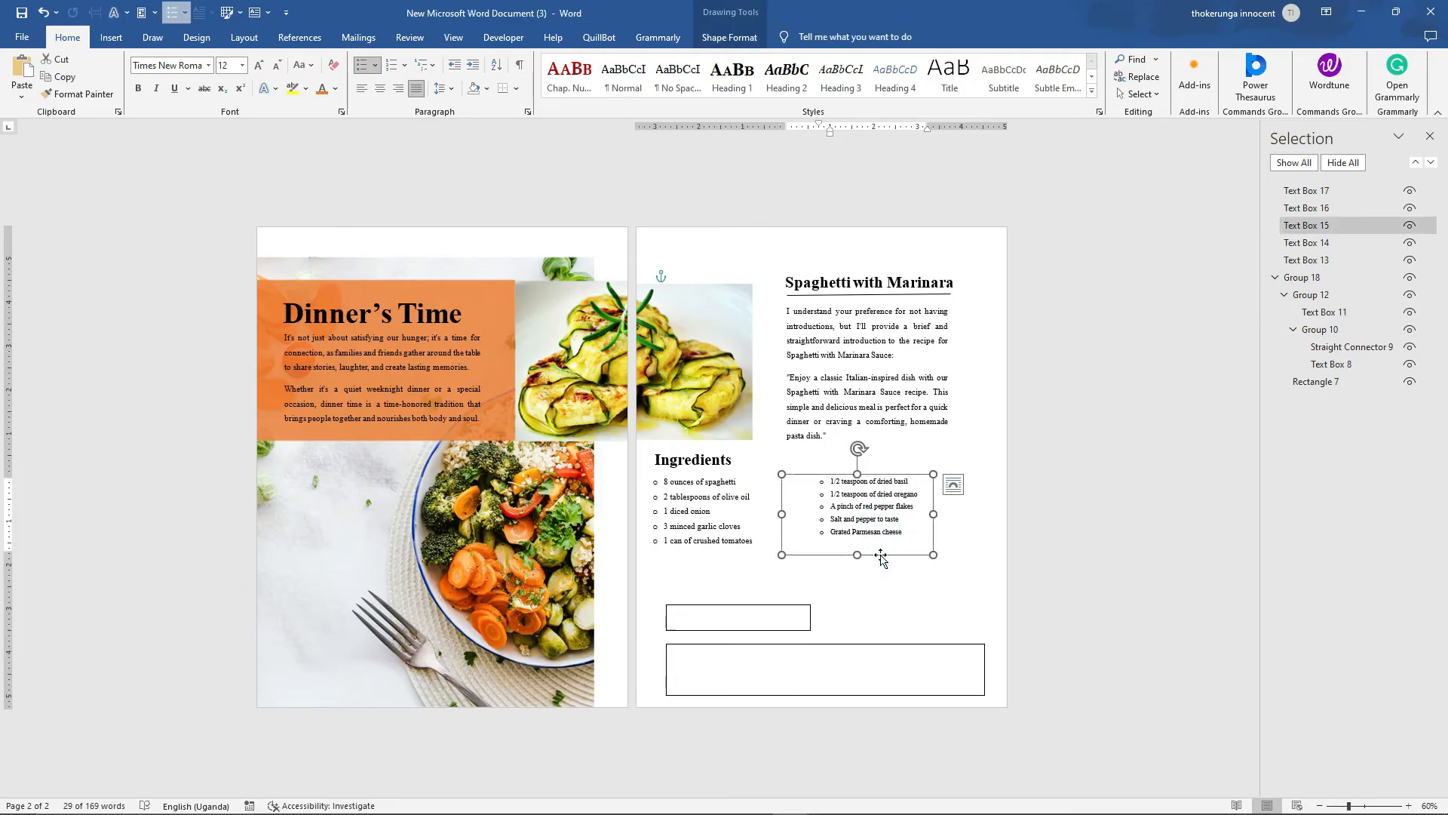
left_click(262, 65)
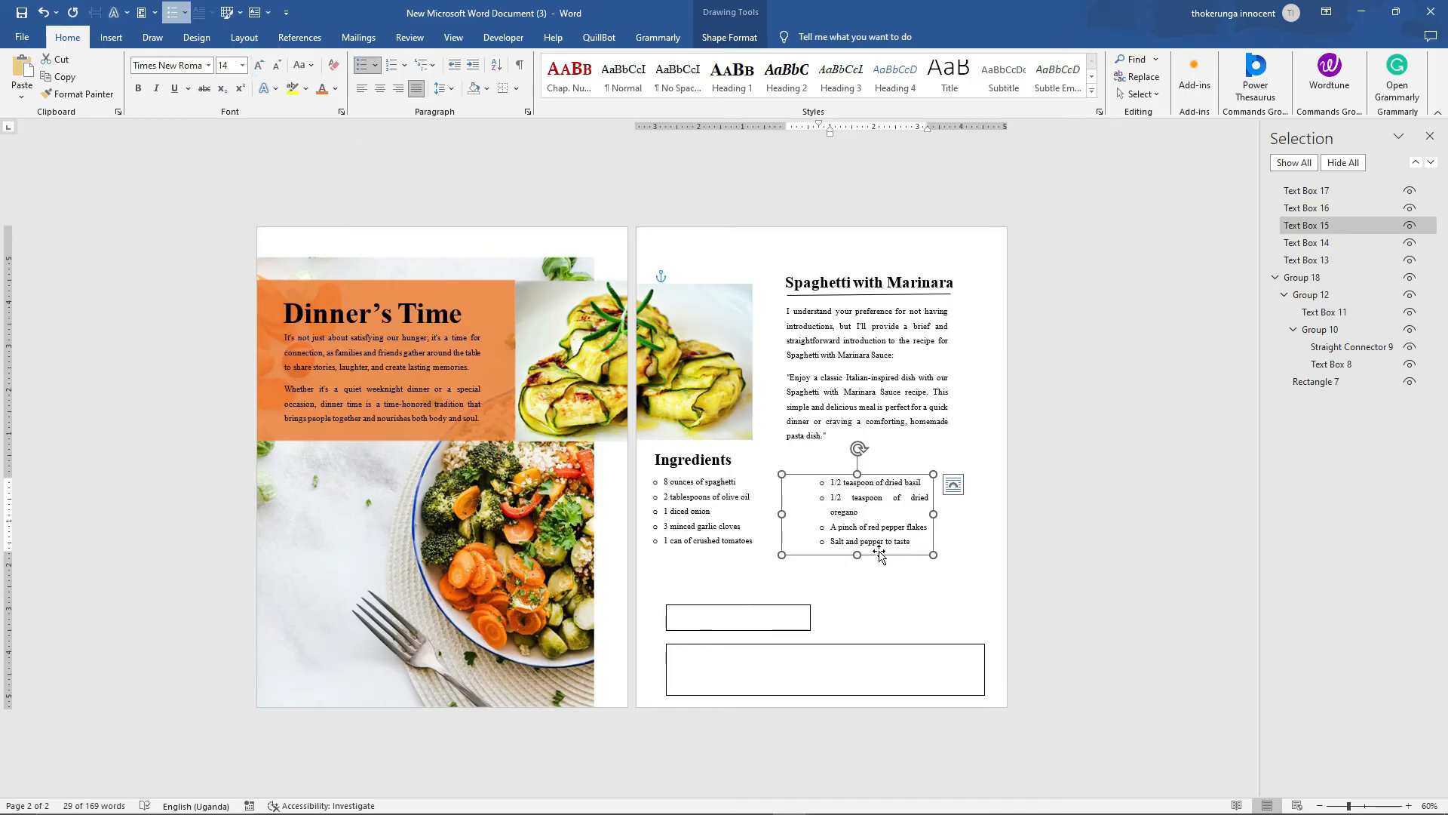
left_click_drag(937, 513, 967, 511)
left_click(937, 579)
Shift the first ingredient list slightly right, and move the small empty text box up directly below it
left_click(737, 511)
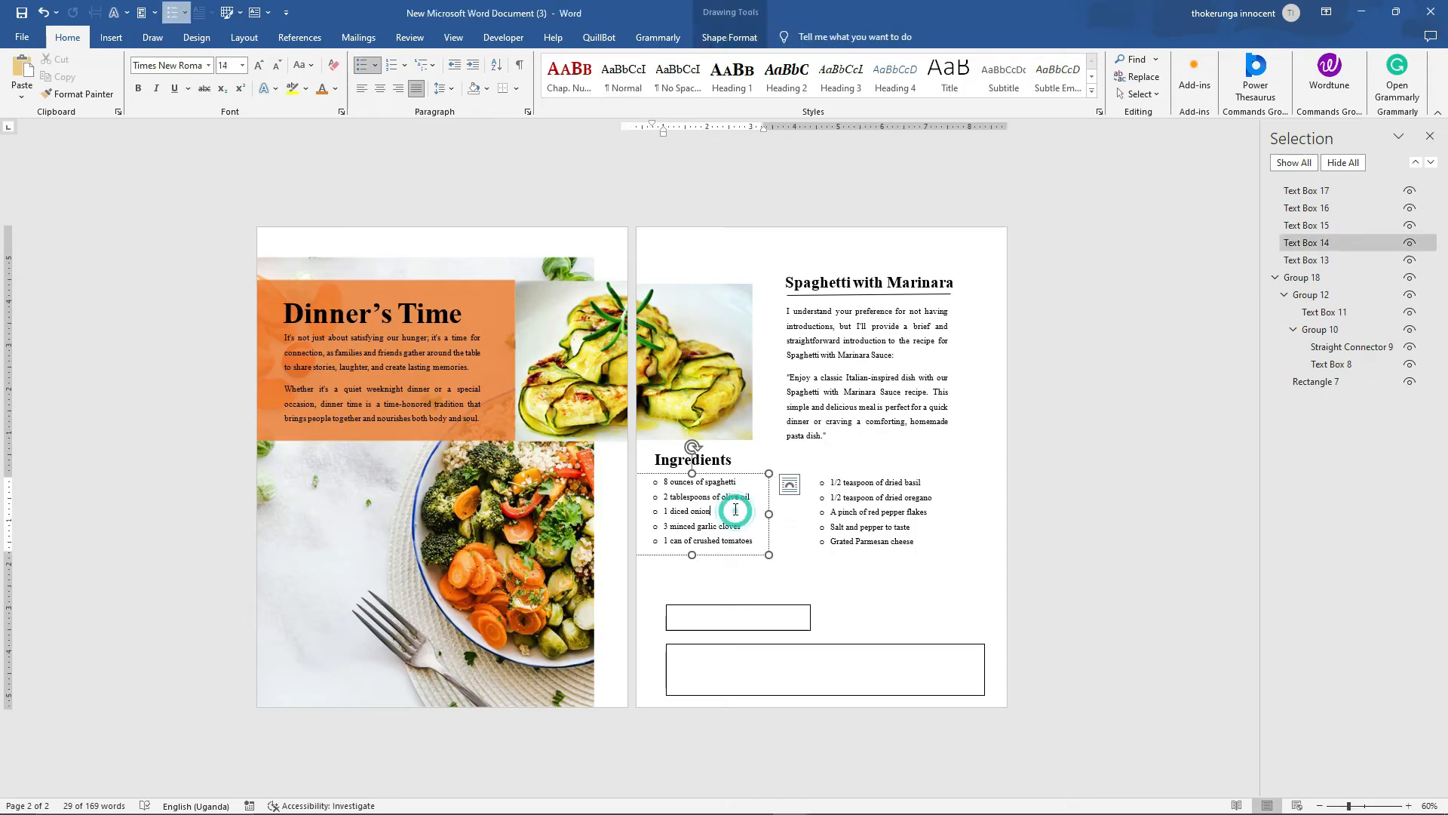
left_click_drag(755, 474, 775, 475)
left_click(843, 511)
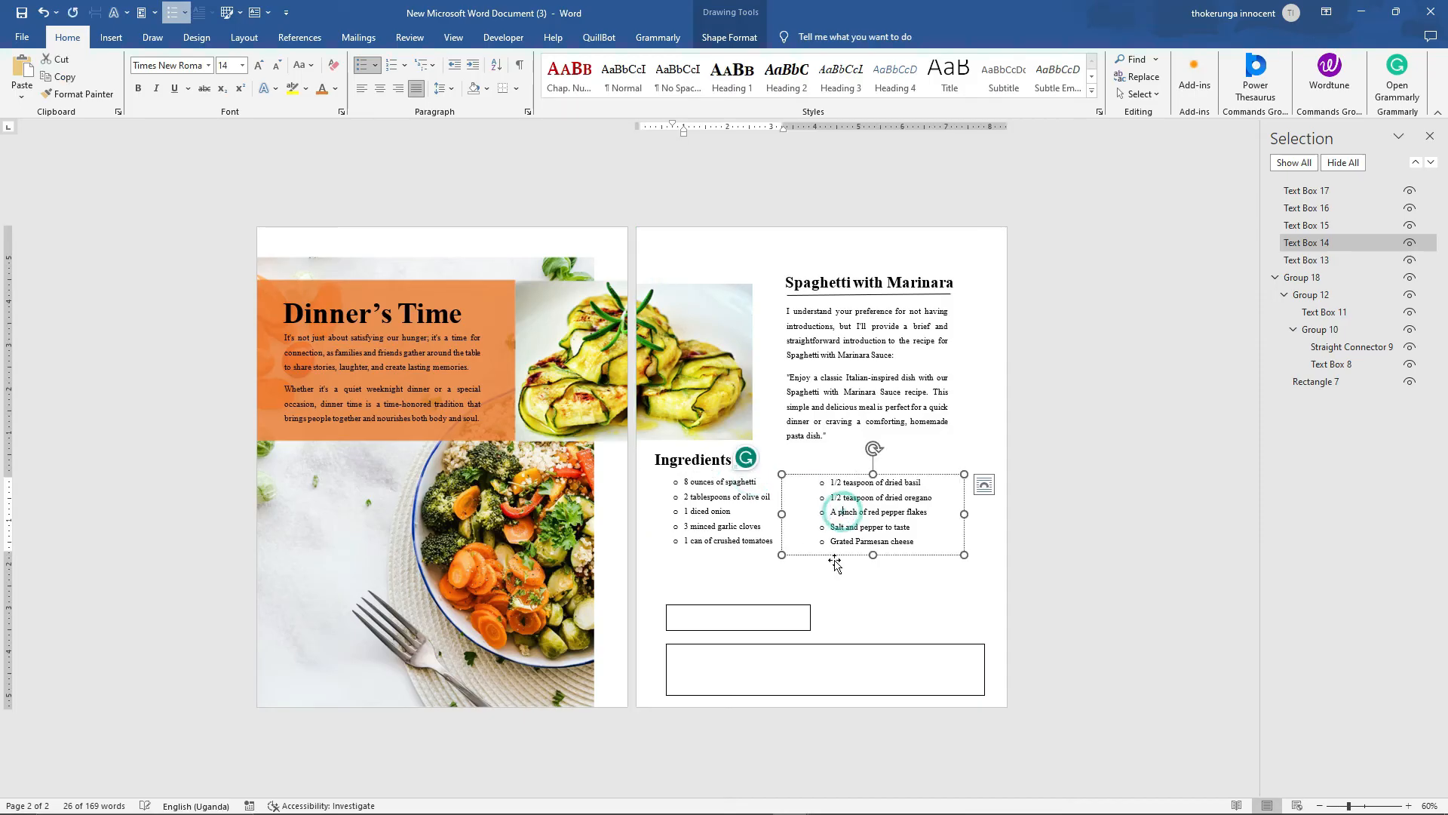
left_click_drag(760, 607, 756, 564)
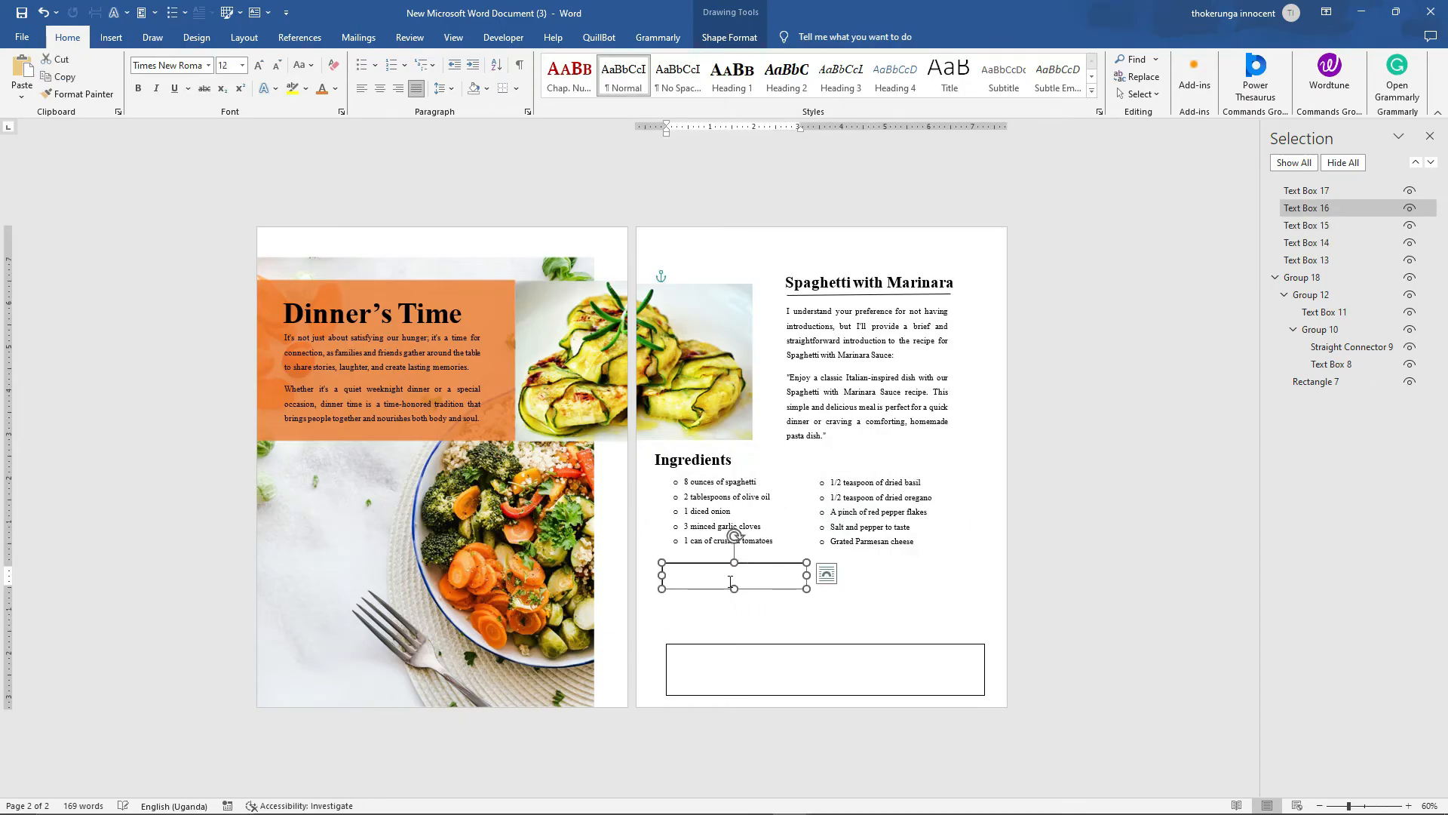
left_click_drag(722, 556, 715, 547)
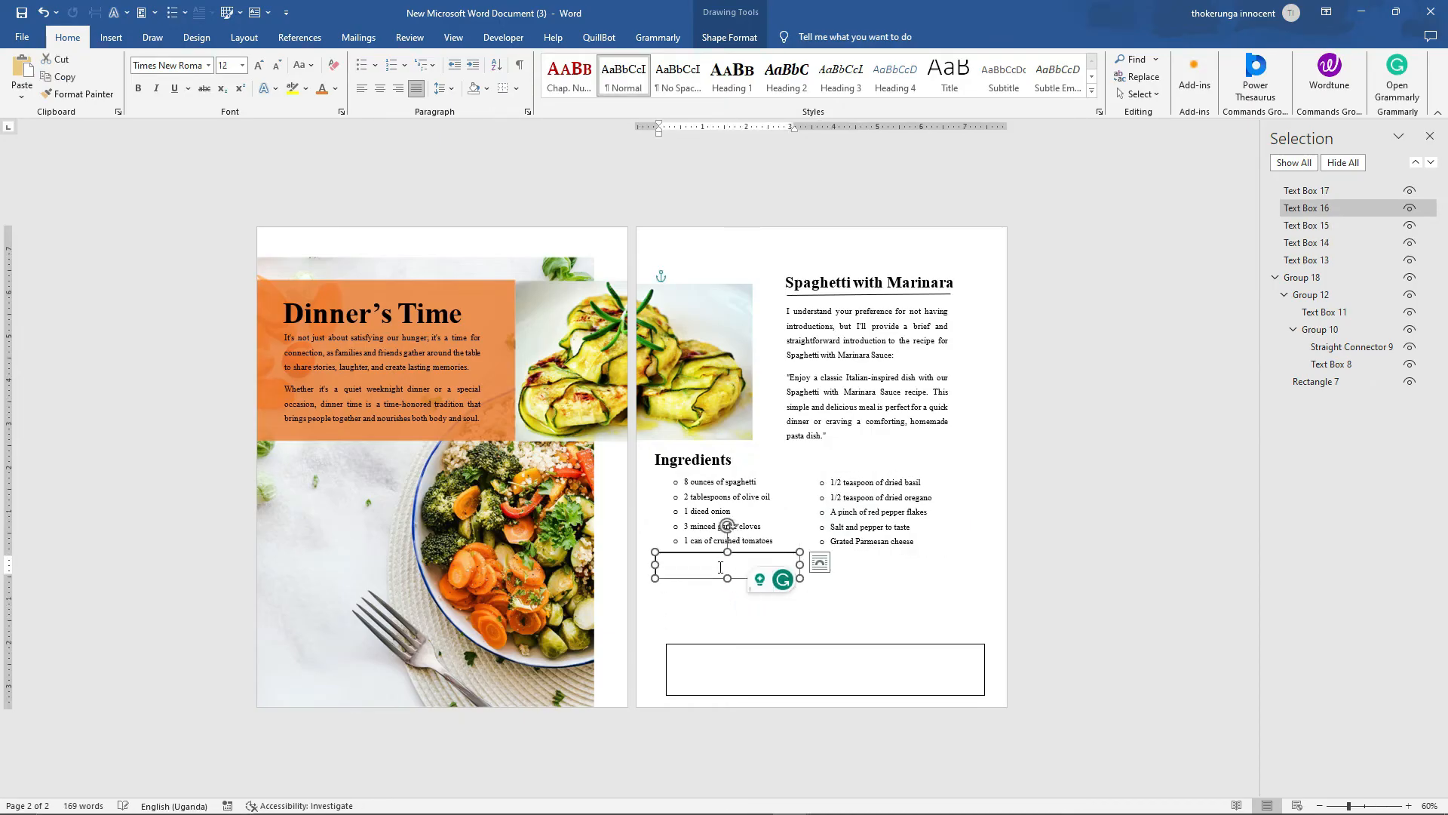
Switch to the finished recipe document and copy the How To Make heading text
mouse_move(791, 799)
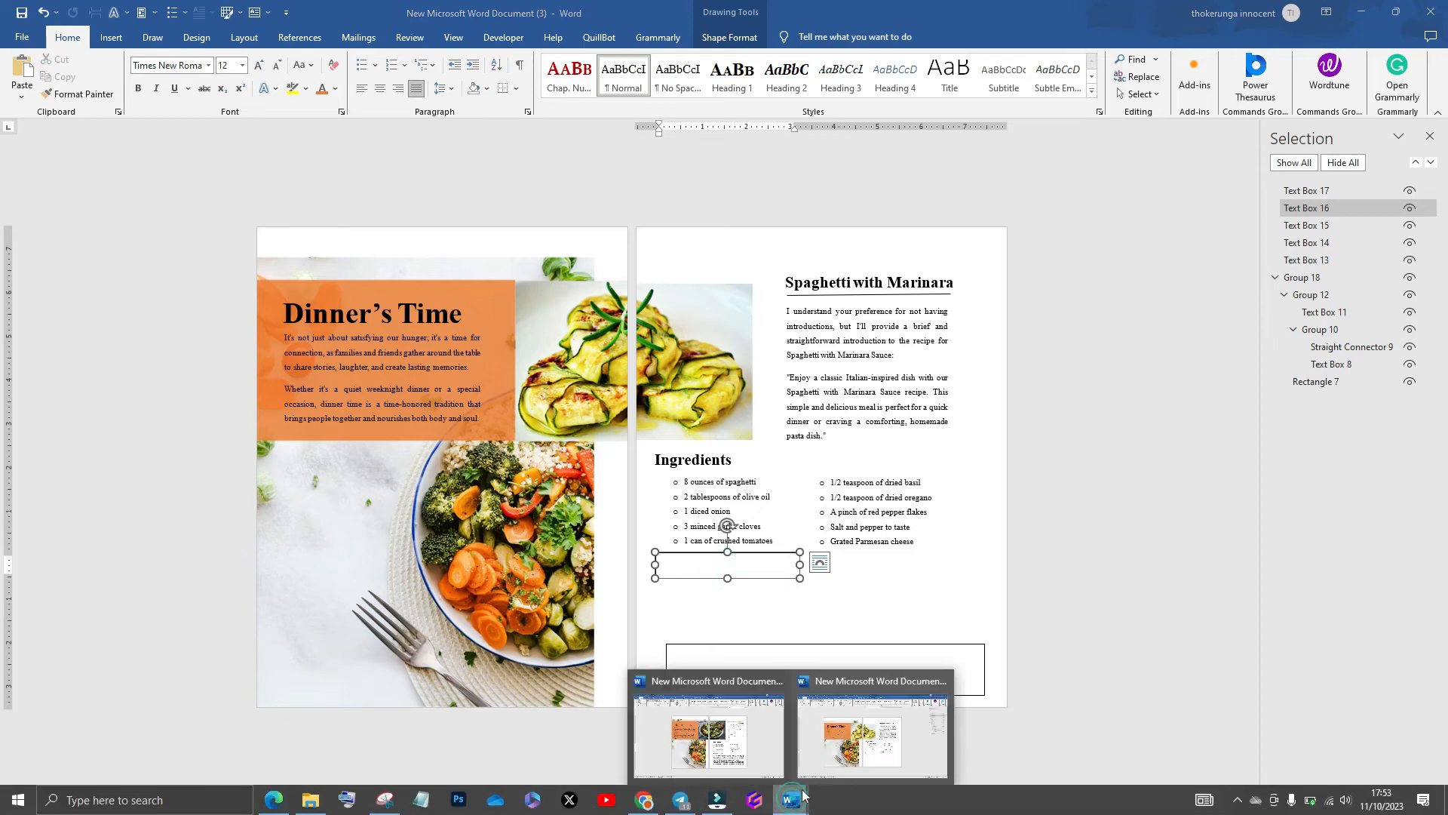
left_click(863, 743)
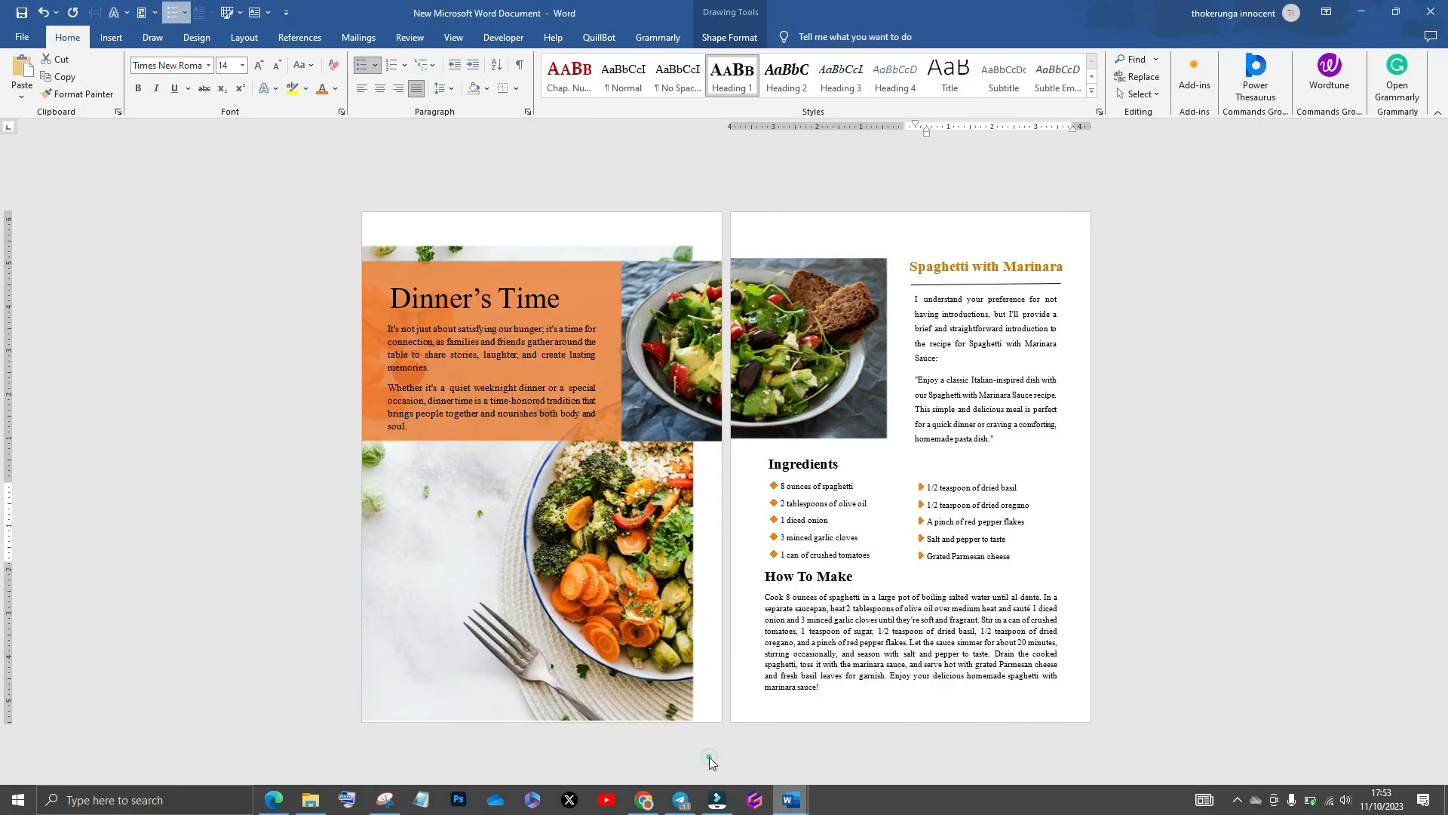
left_click(856, 578)
left_click_drag(802, 576, 764, 577)
right_click(801, 581)
left_click(856, 344)
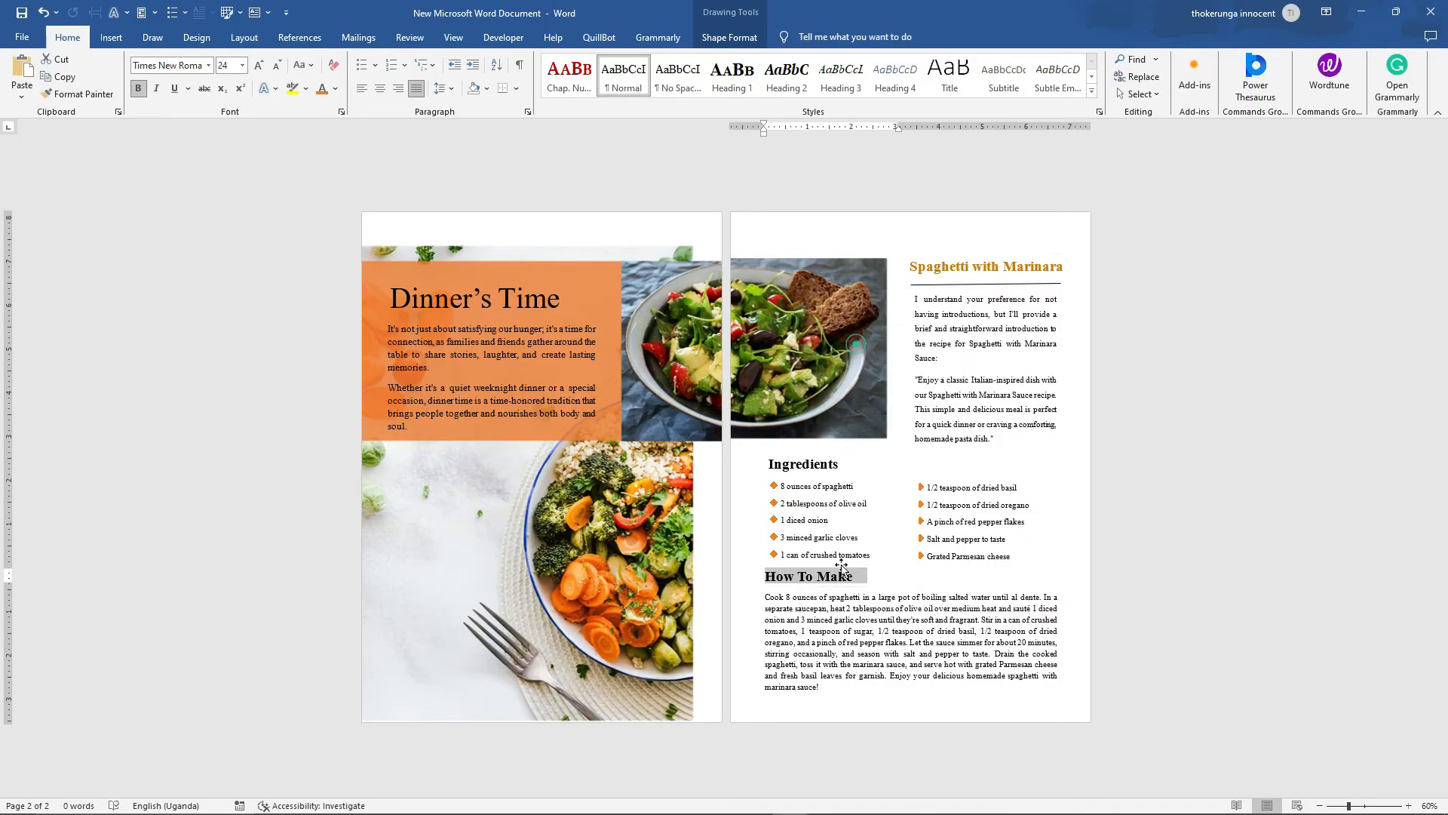
Return to the working document and paste the How To Make heading as text only into the small empty box
left_click(766, 807)
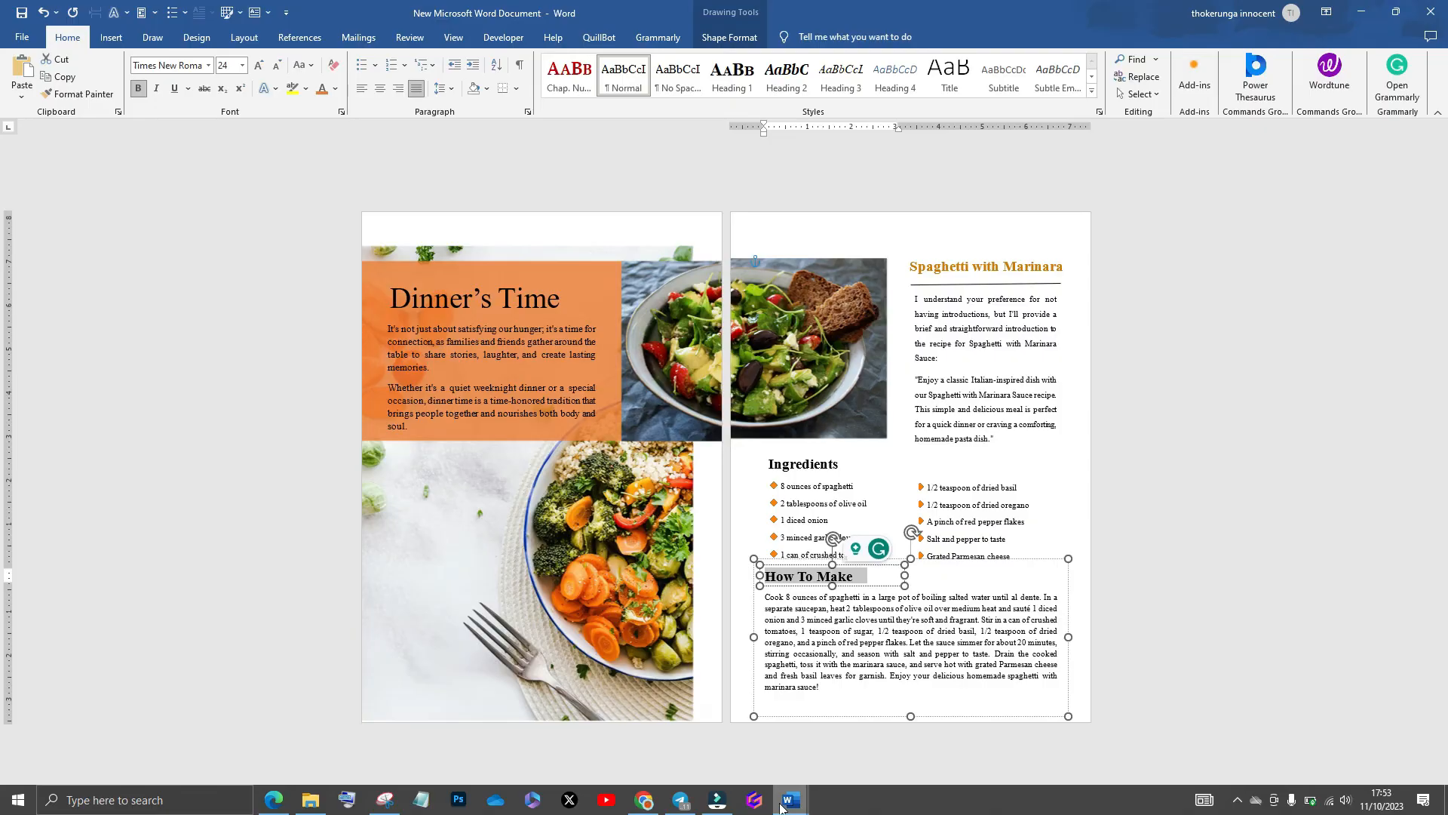
left_click(785, 807)
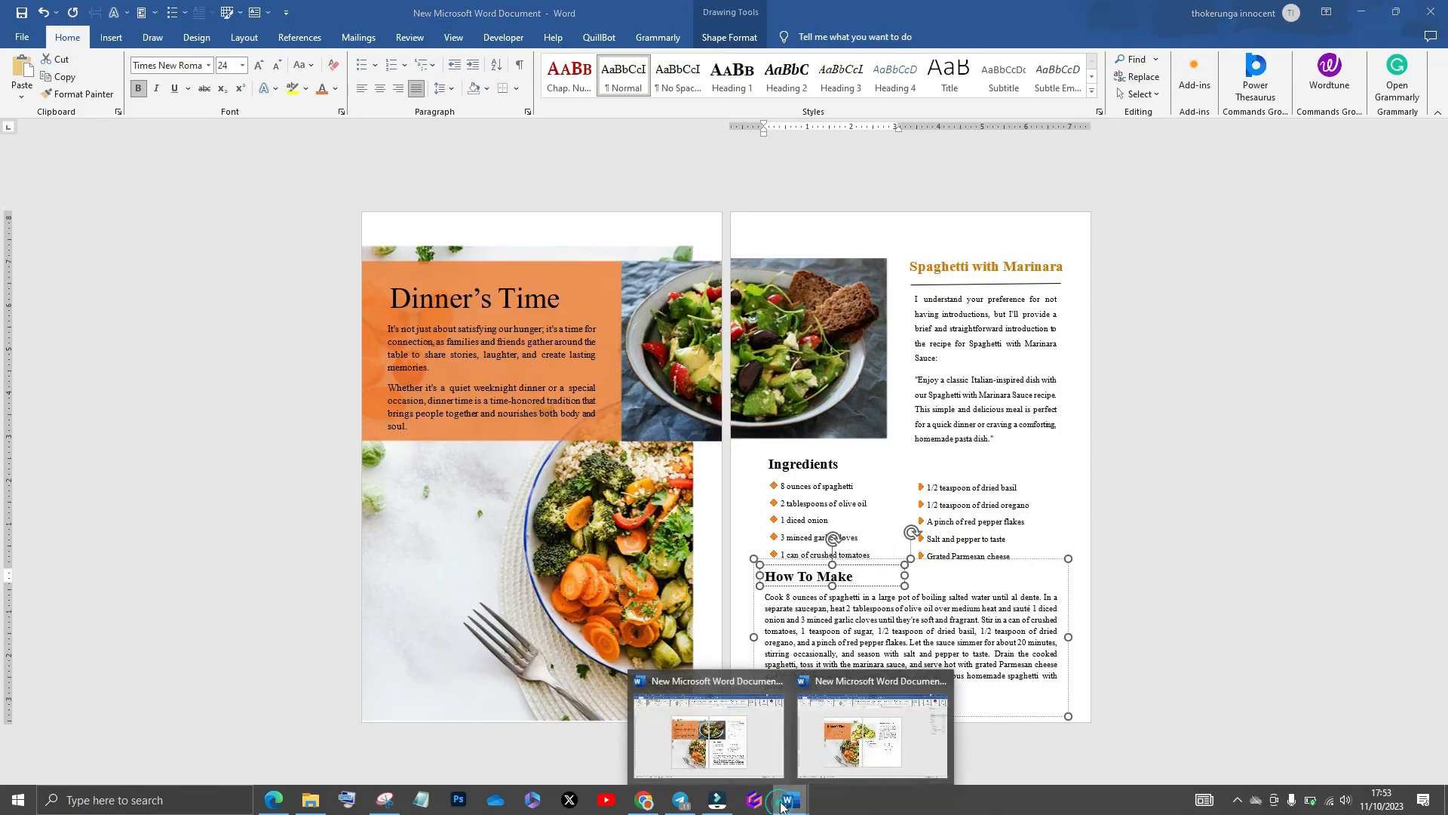
left_click(724, 731)
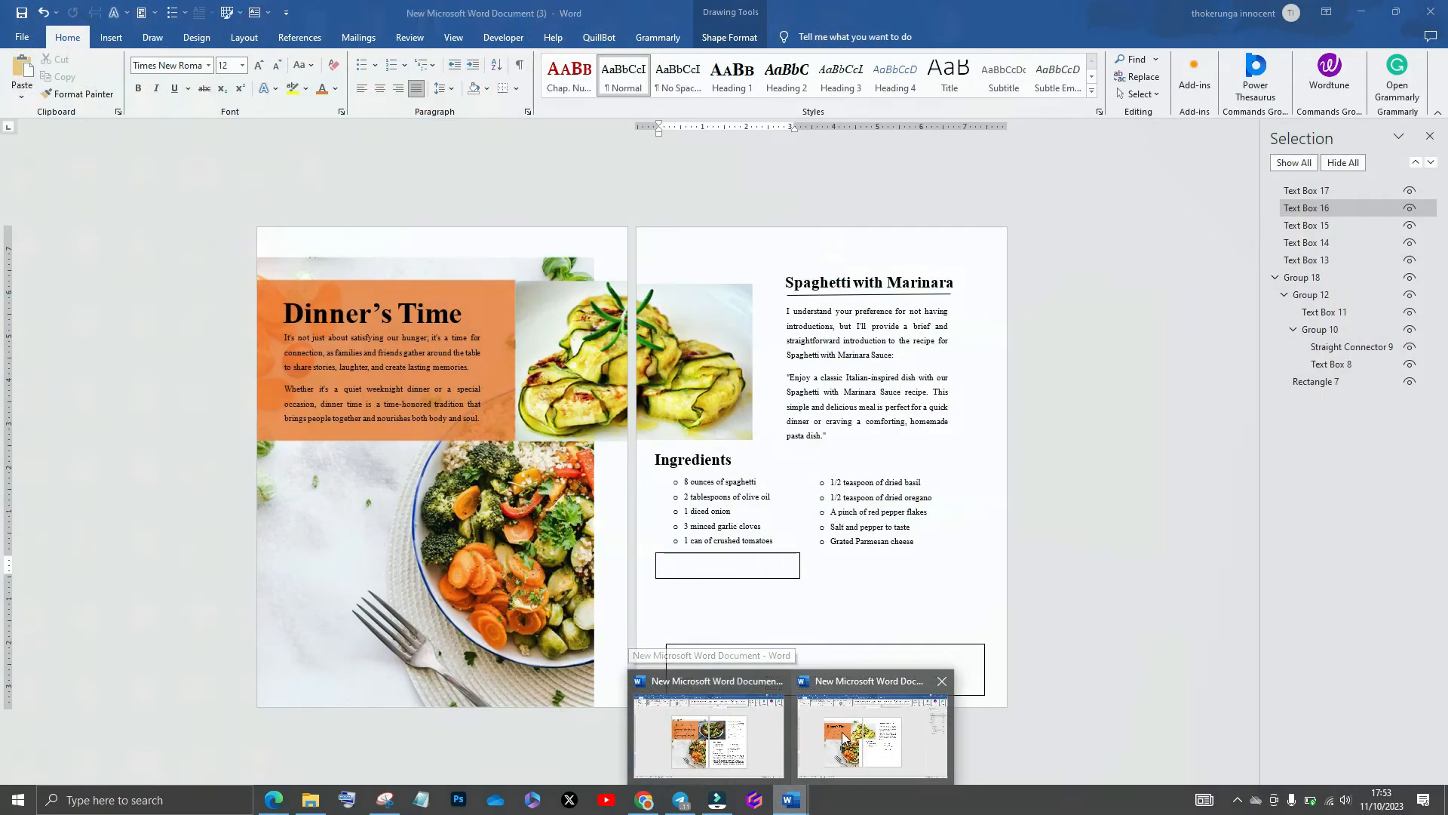
right_click(701, 567)
left_click(803, 364)
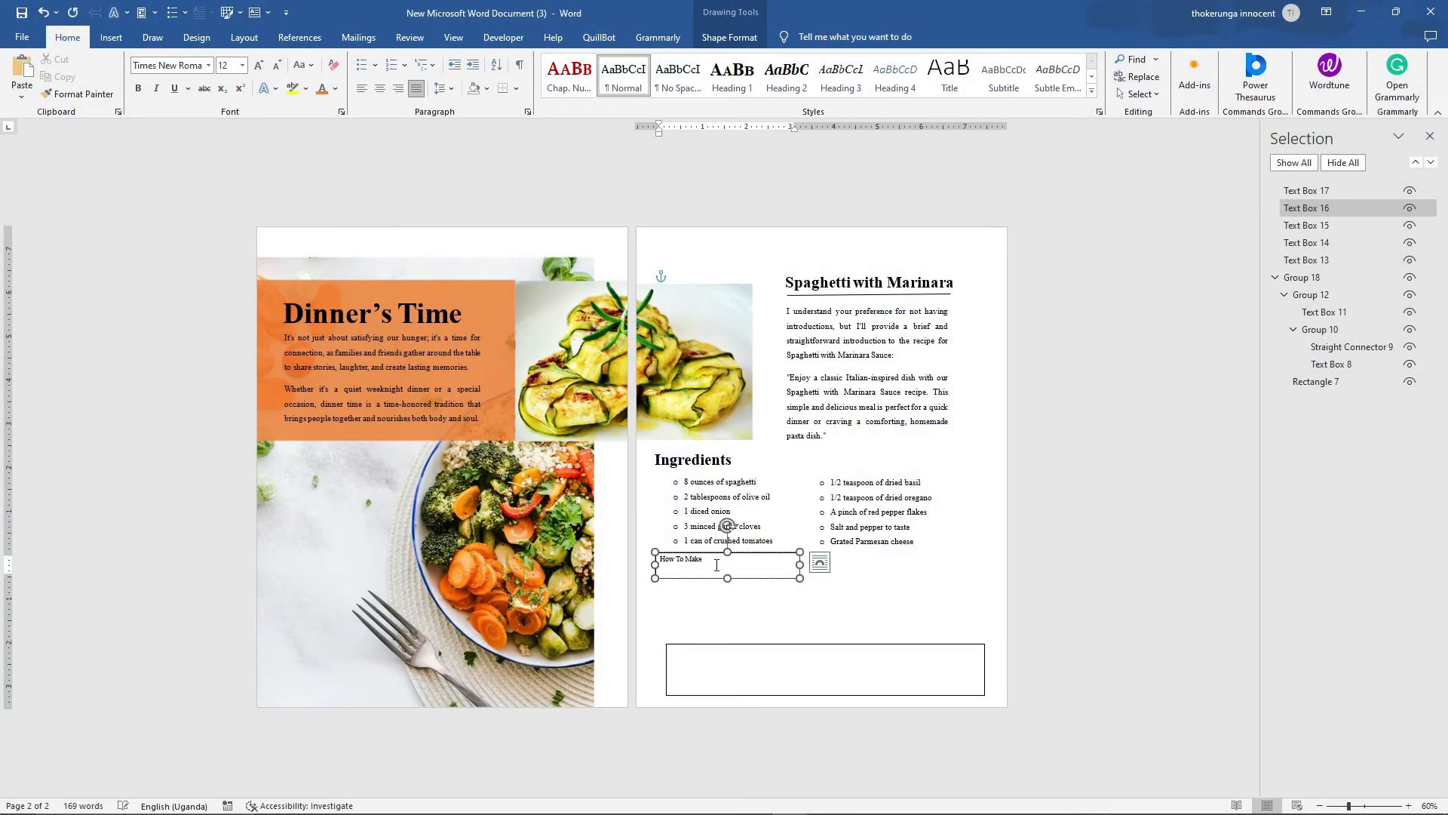
Format the How To Make heading as bold at font size 26
left_click(765, 577)
double_click(765, 578)
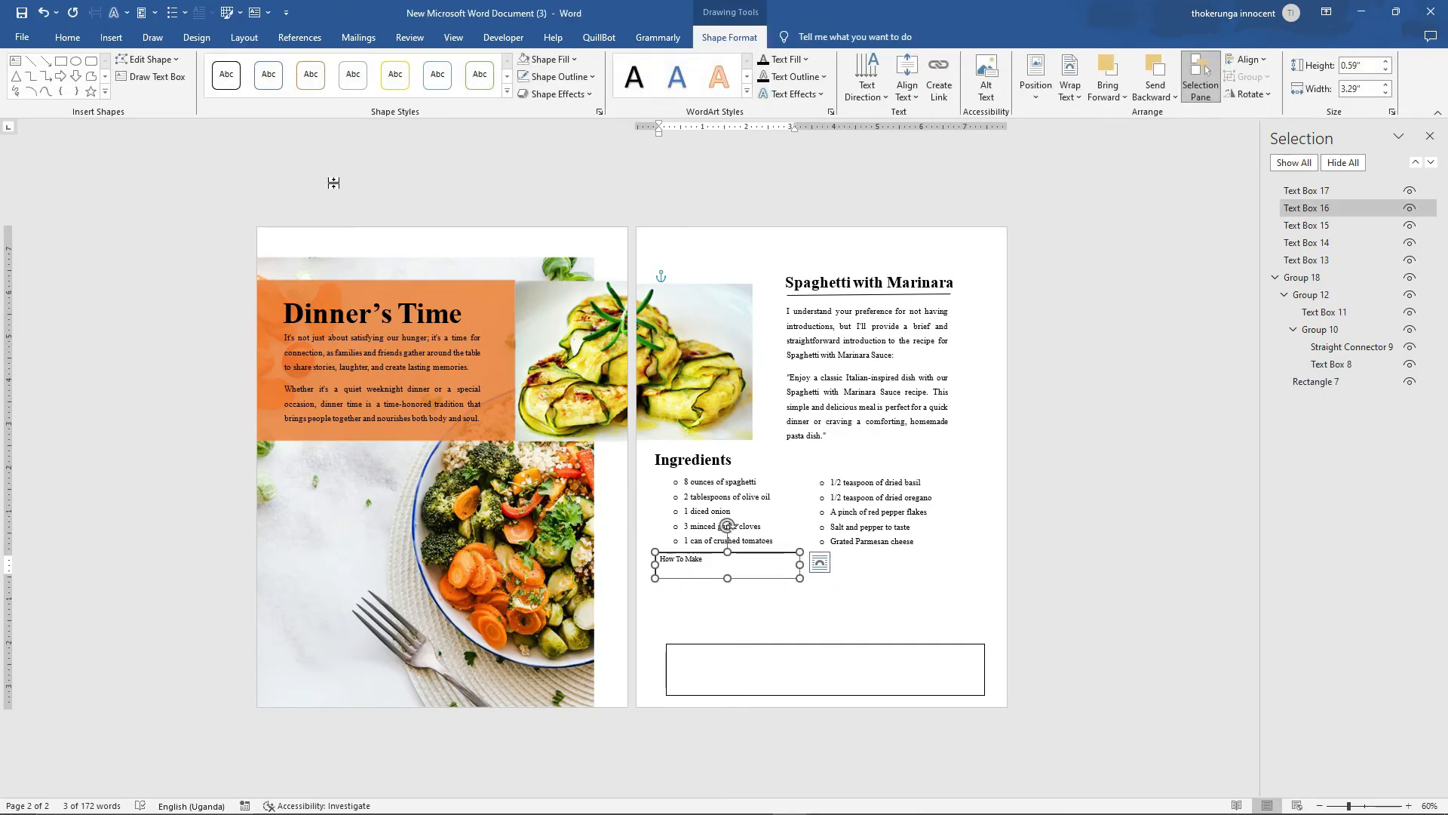
left_click(67, 37)
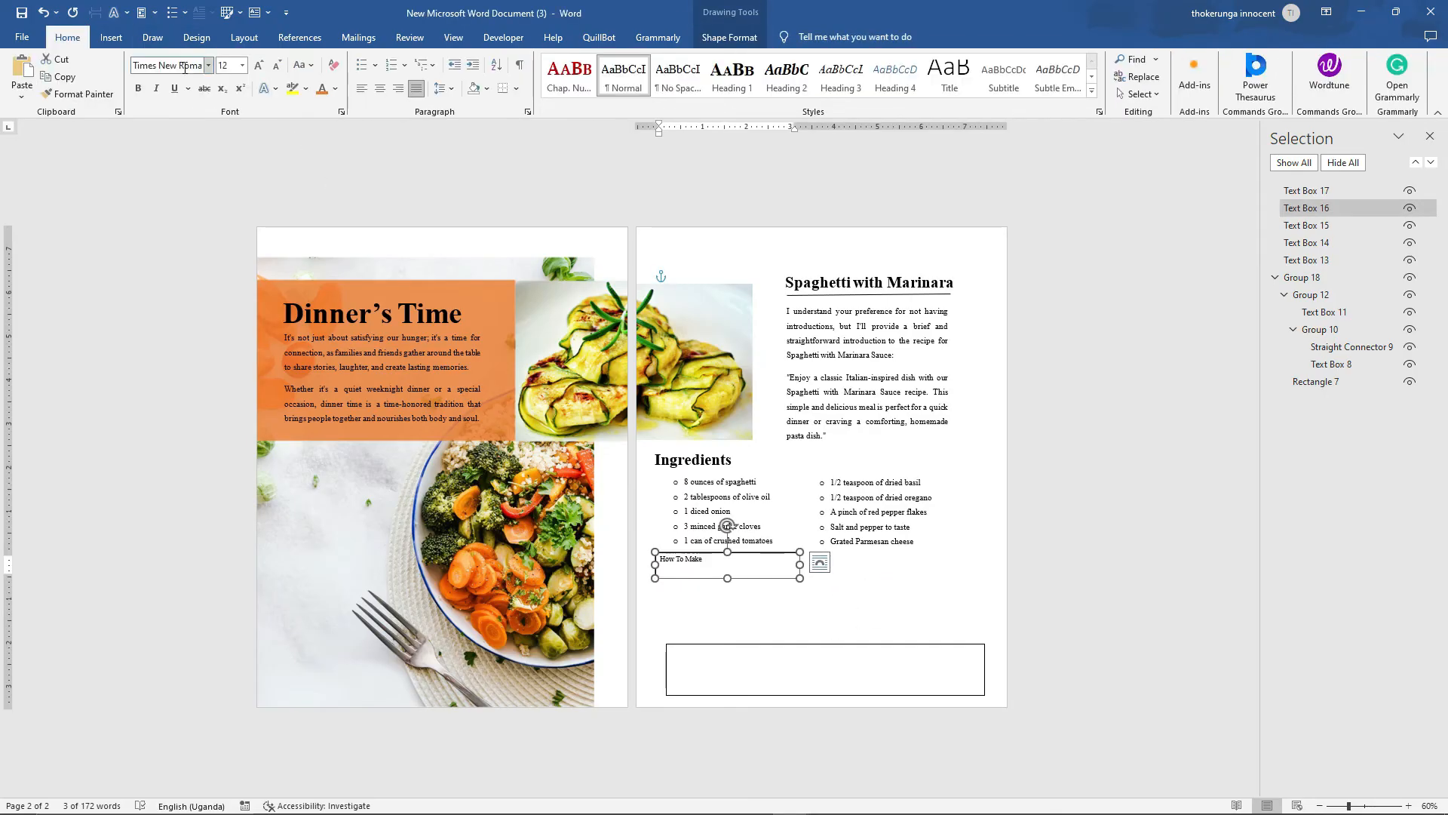
left_click(260, 64)
left_click(260, 64)
left_click(260, 64)
left_click(260, 64)
left_click(260, 64)
left_click(260, 64)
left_click(260, 64)
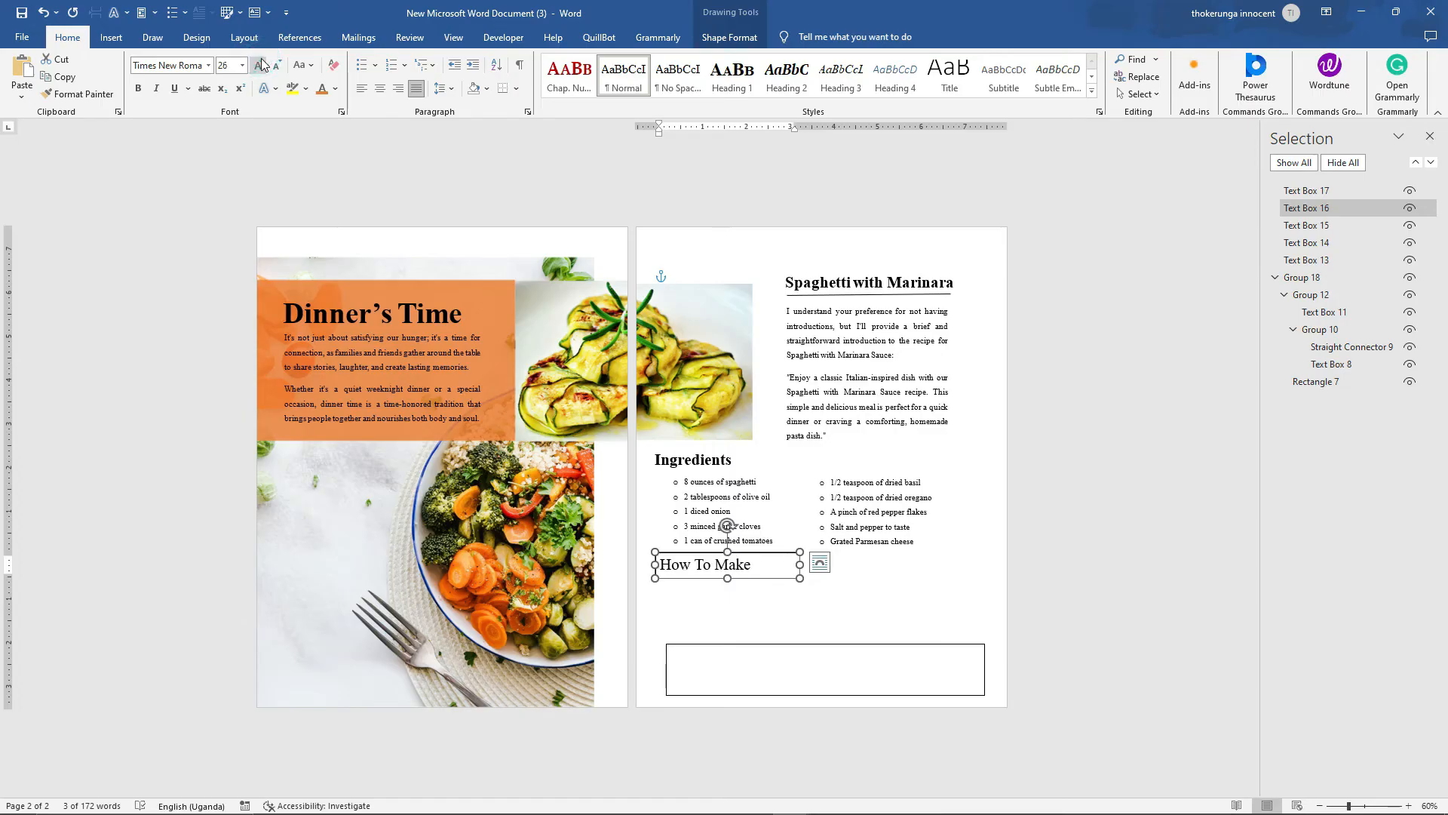
left_click(139, 89)
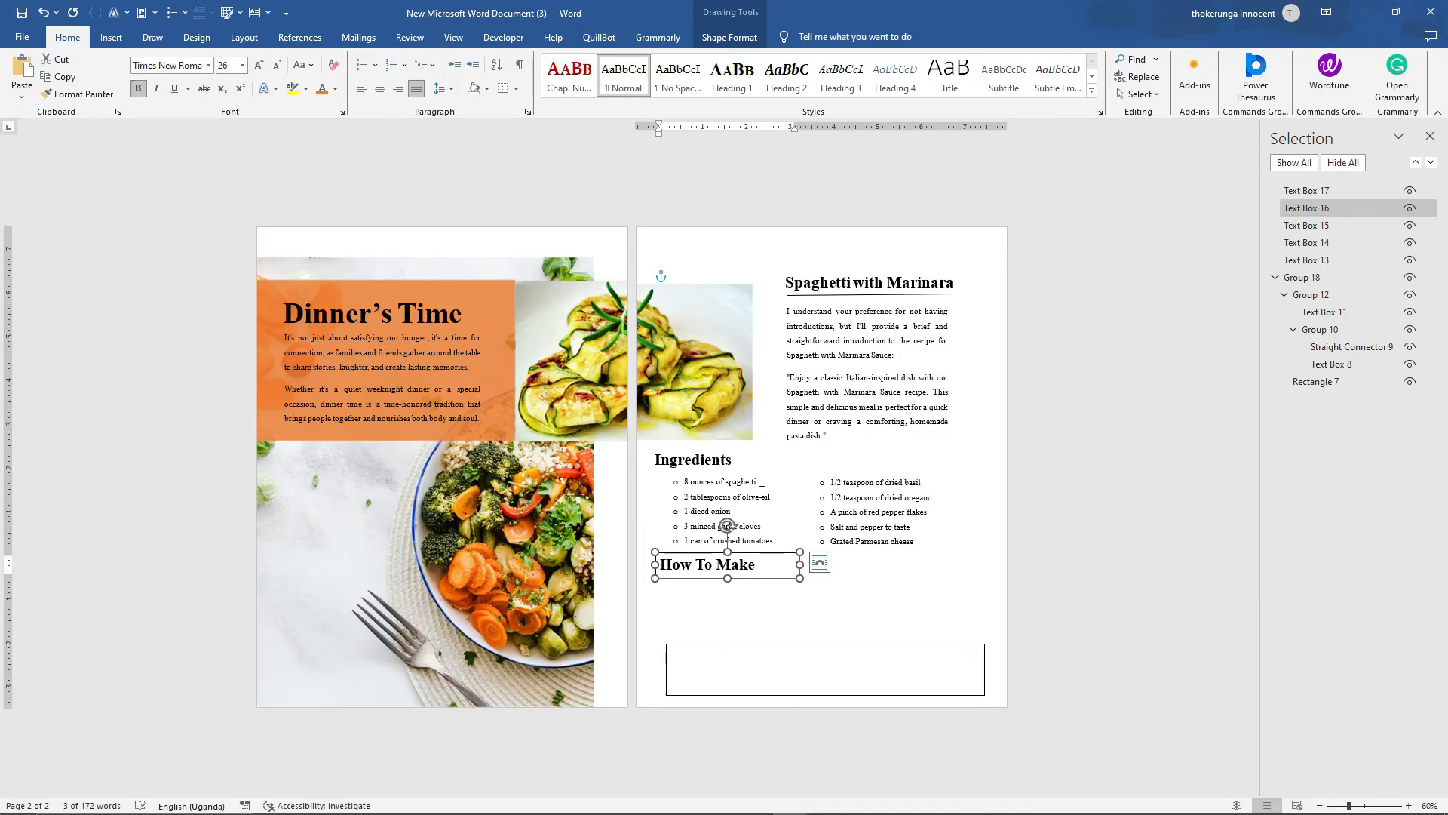
Remove the outline from the How To Make text box and nudge it to align with the Ingredients heading
left_click(730, 37)
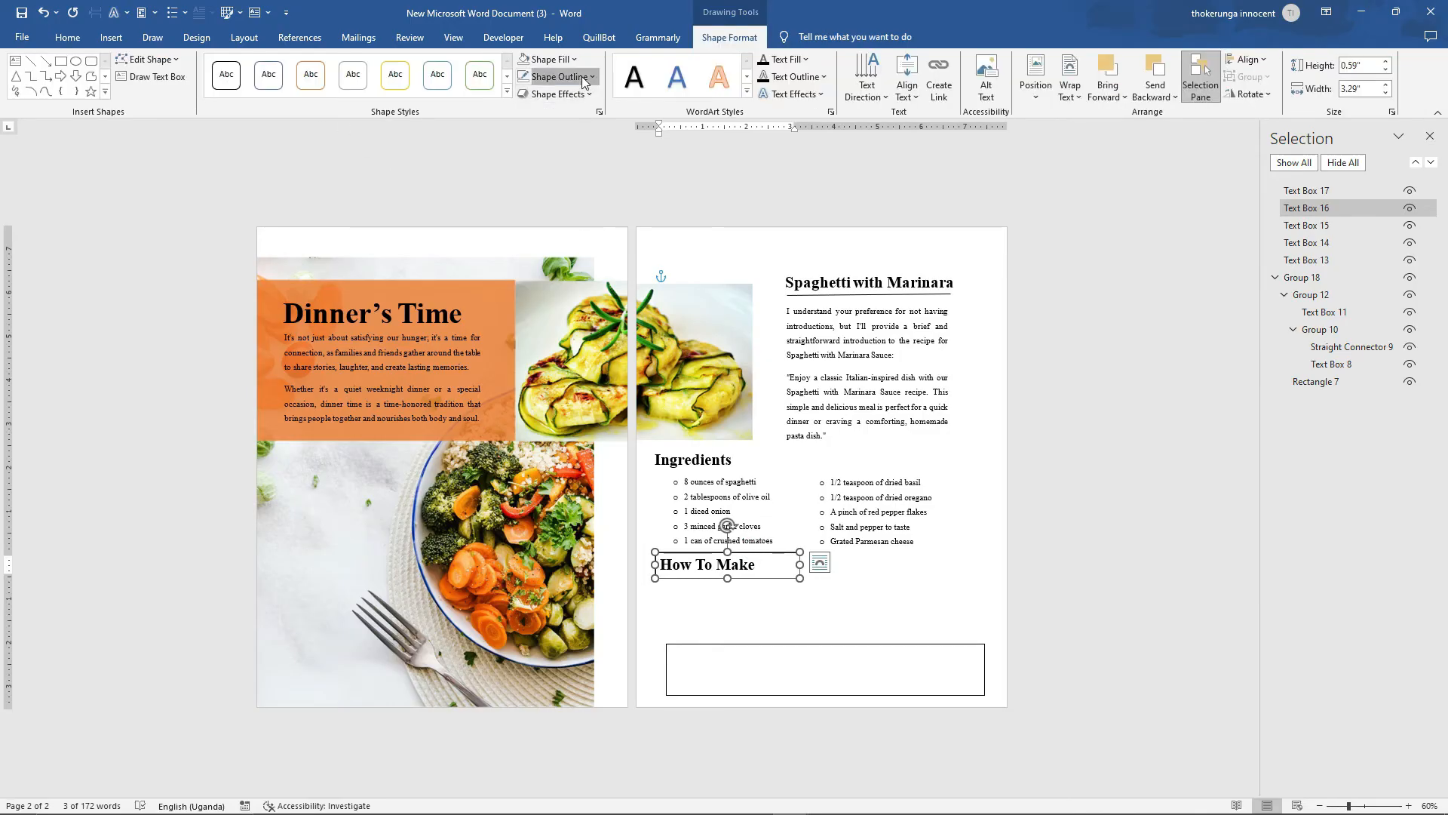
left_click(581, 76)
left_click(558, 290)
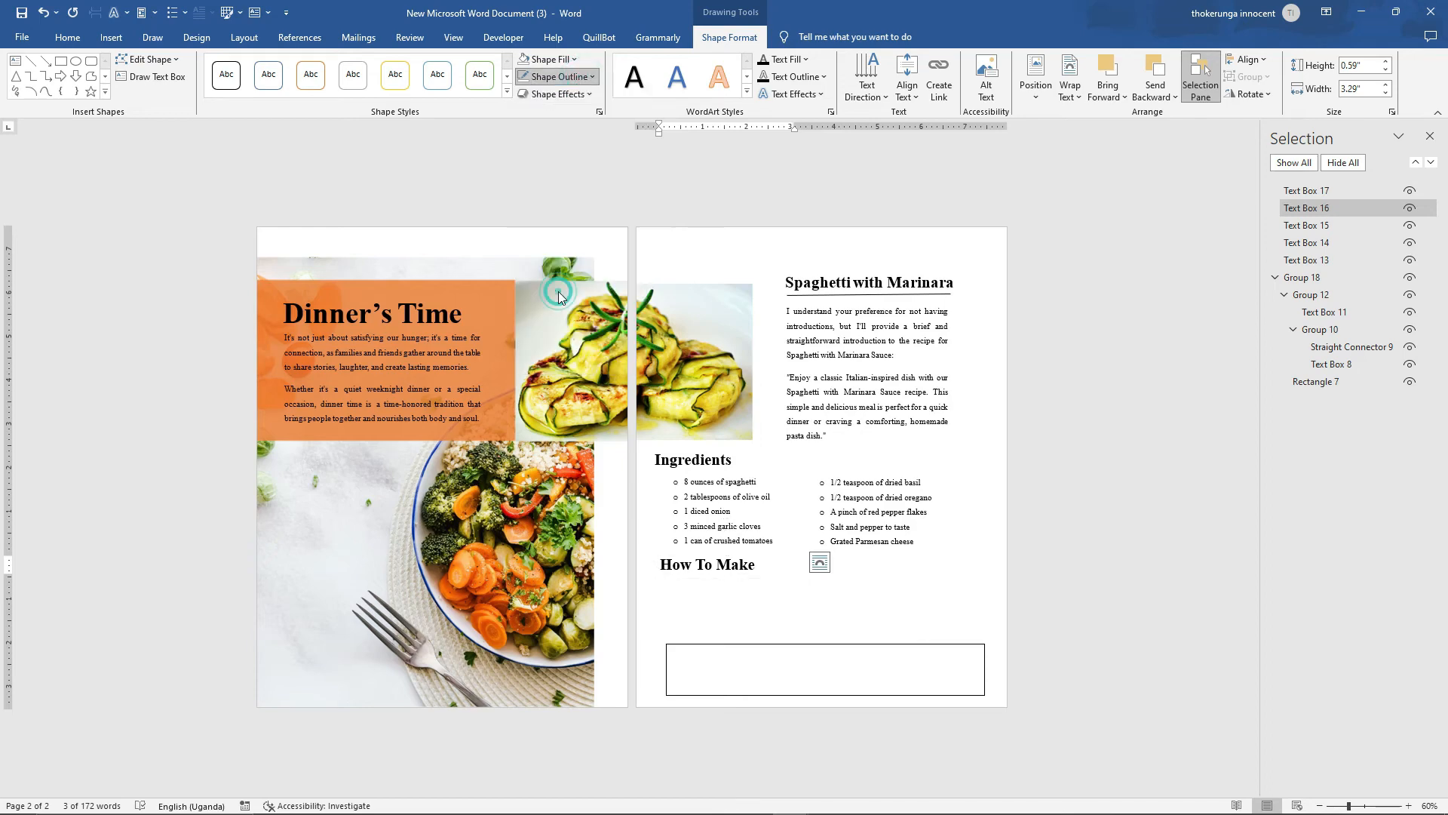
left_click(786, 590)
left_click(773, 562)
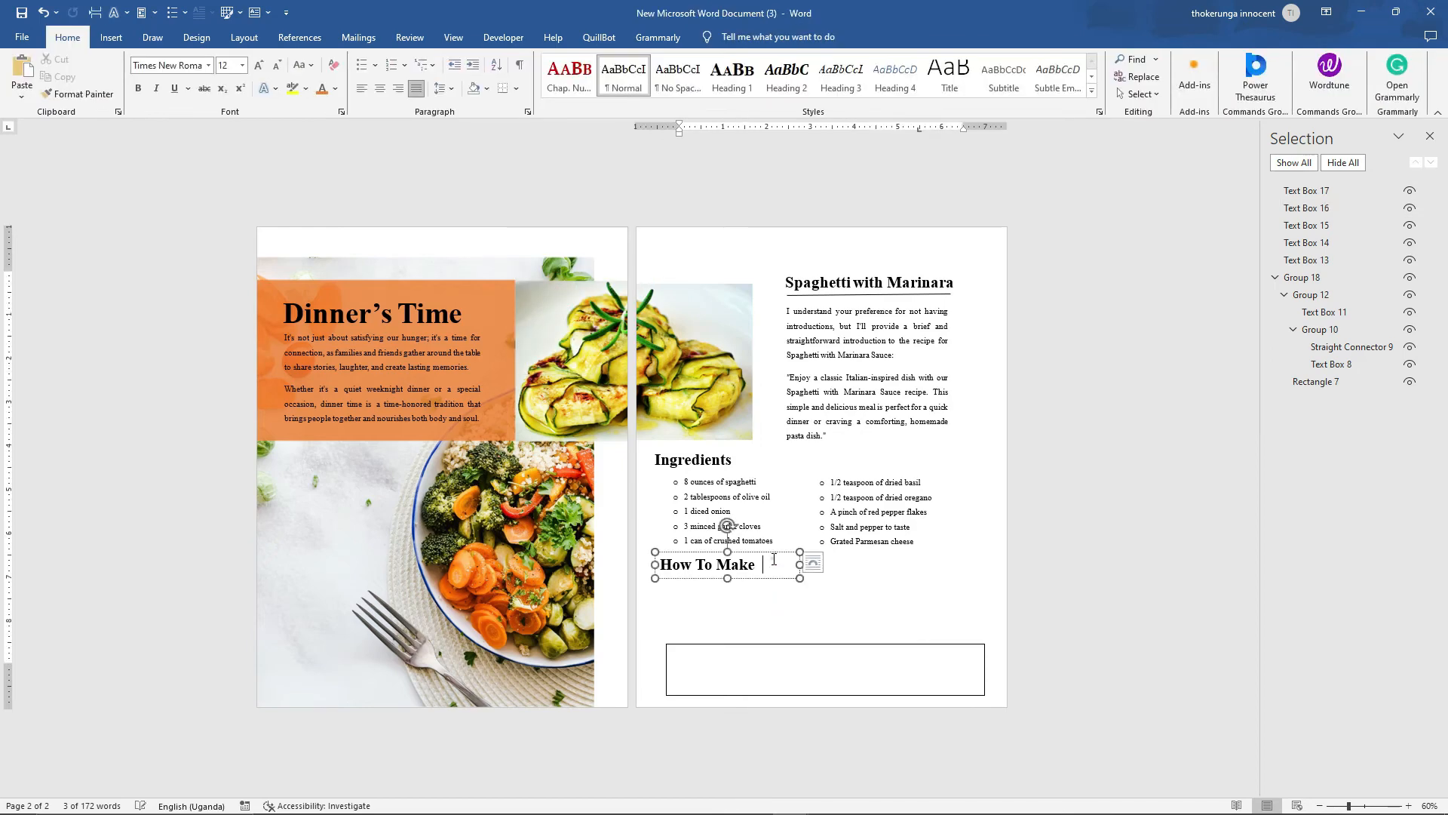
left_click_drag(773, 550, 769, 546)
left_click(817, 558)
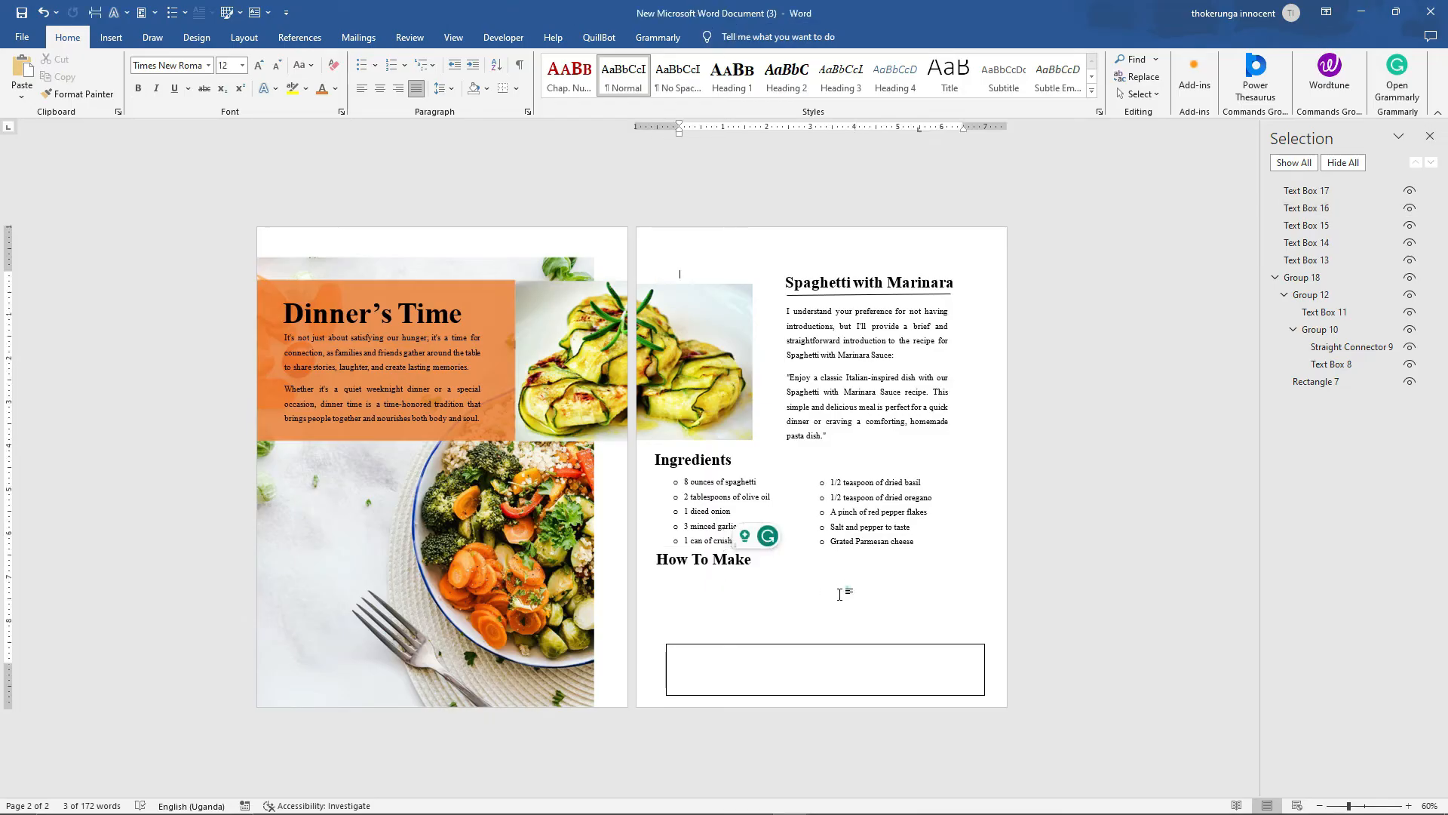
Move the large empty text box up directly beneath the How To Make heading
left_click_drag(792, 645, 785, 579)
left_click(762, 603)
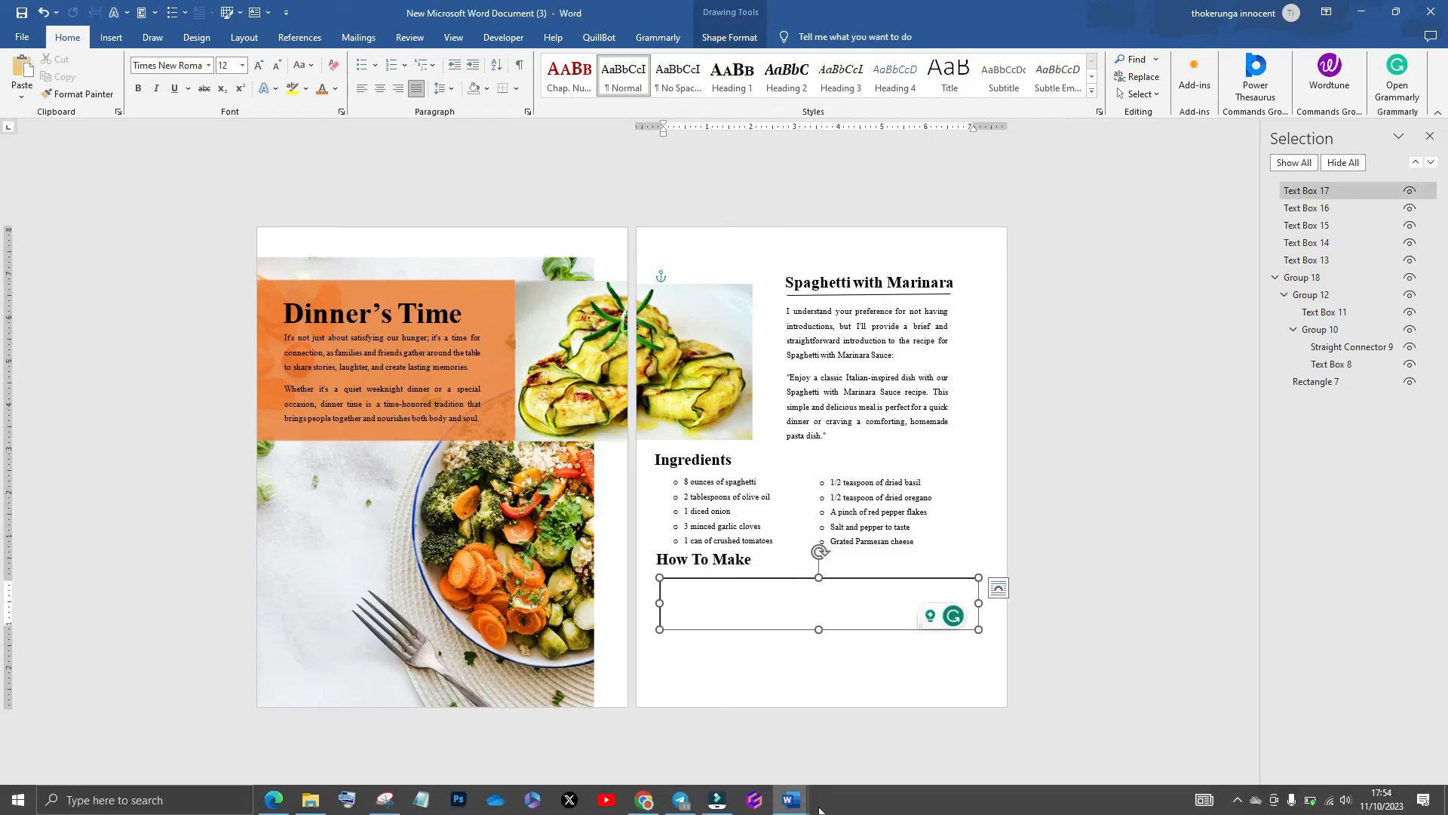
Switch to the finished sample document and copy the whole cooking instructions paragraph under How To Make
left_click(798, 809)
left_click(843, 742)
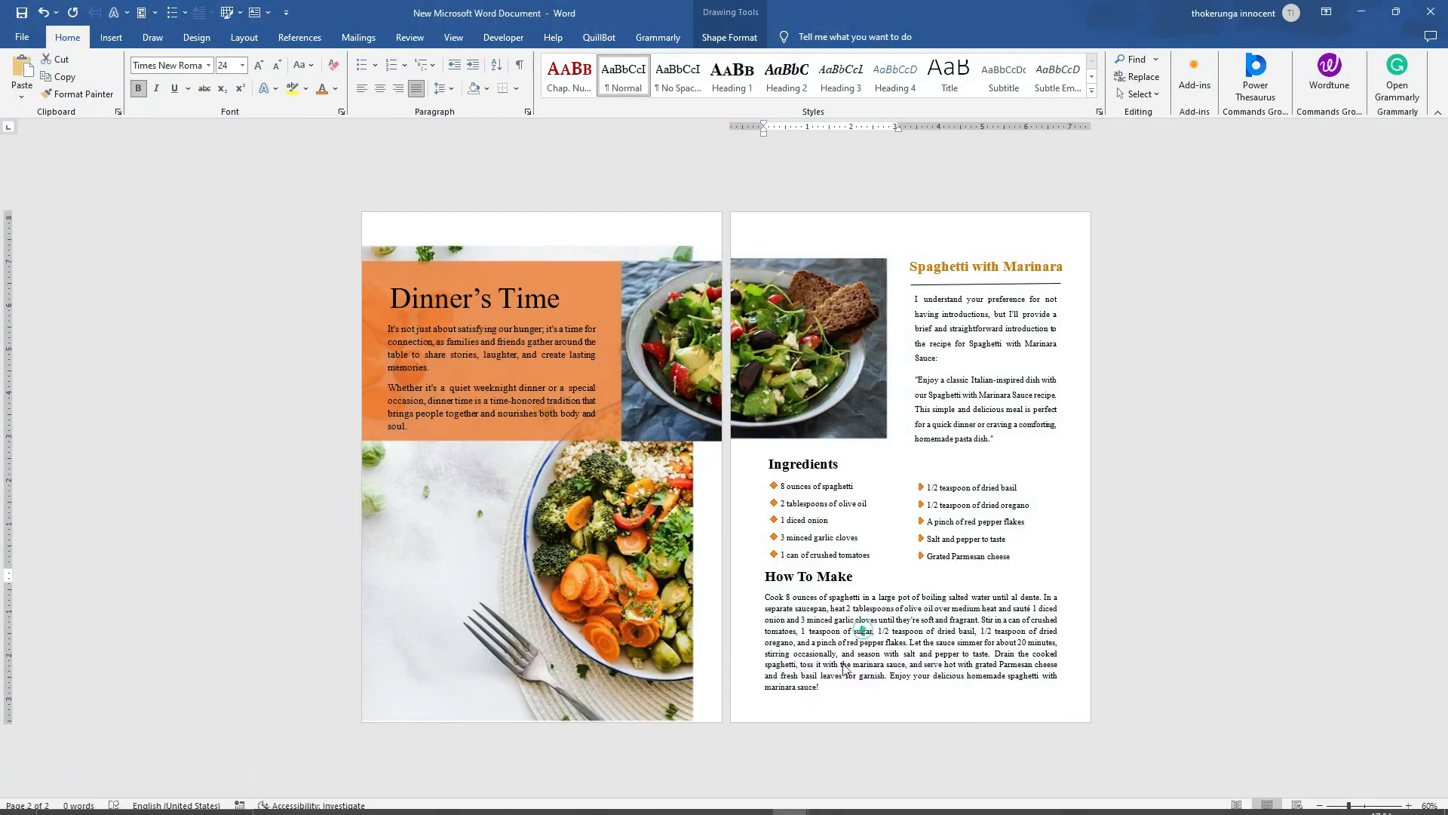
left_click_drag(825, 687, 764, 598)
right_click(824, 621)
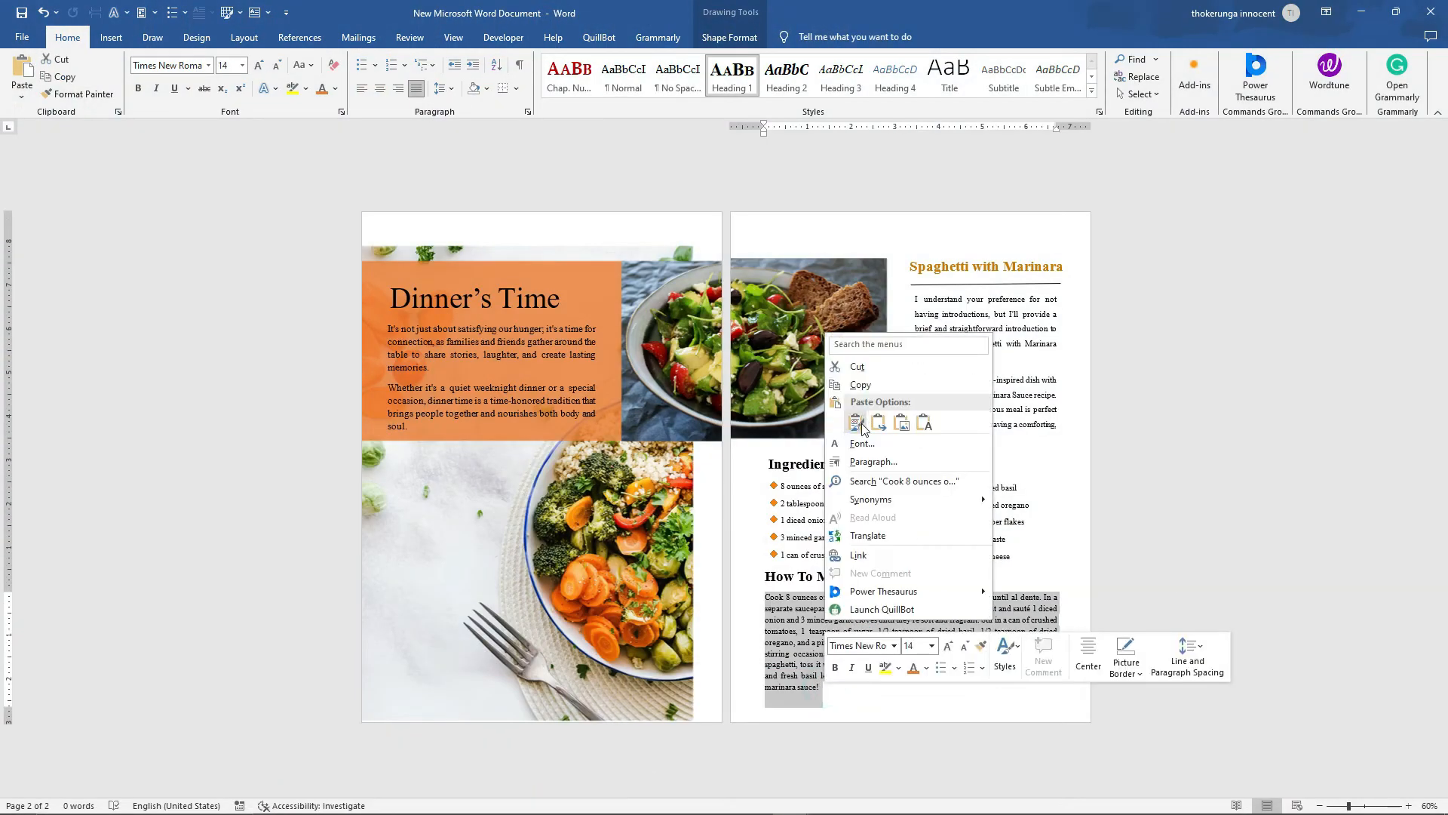
left_click(856, 386)
Return to the working document and paste the cooking instructions as text only into the empty box below How To Make
mouse_move(798, 806)
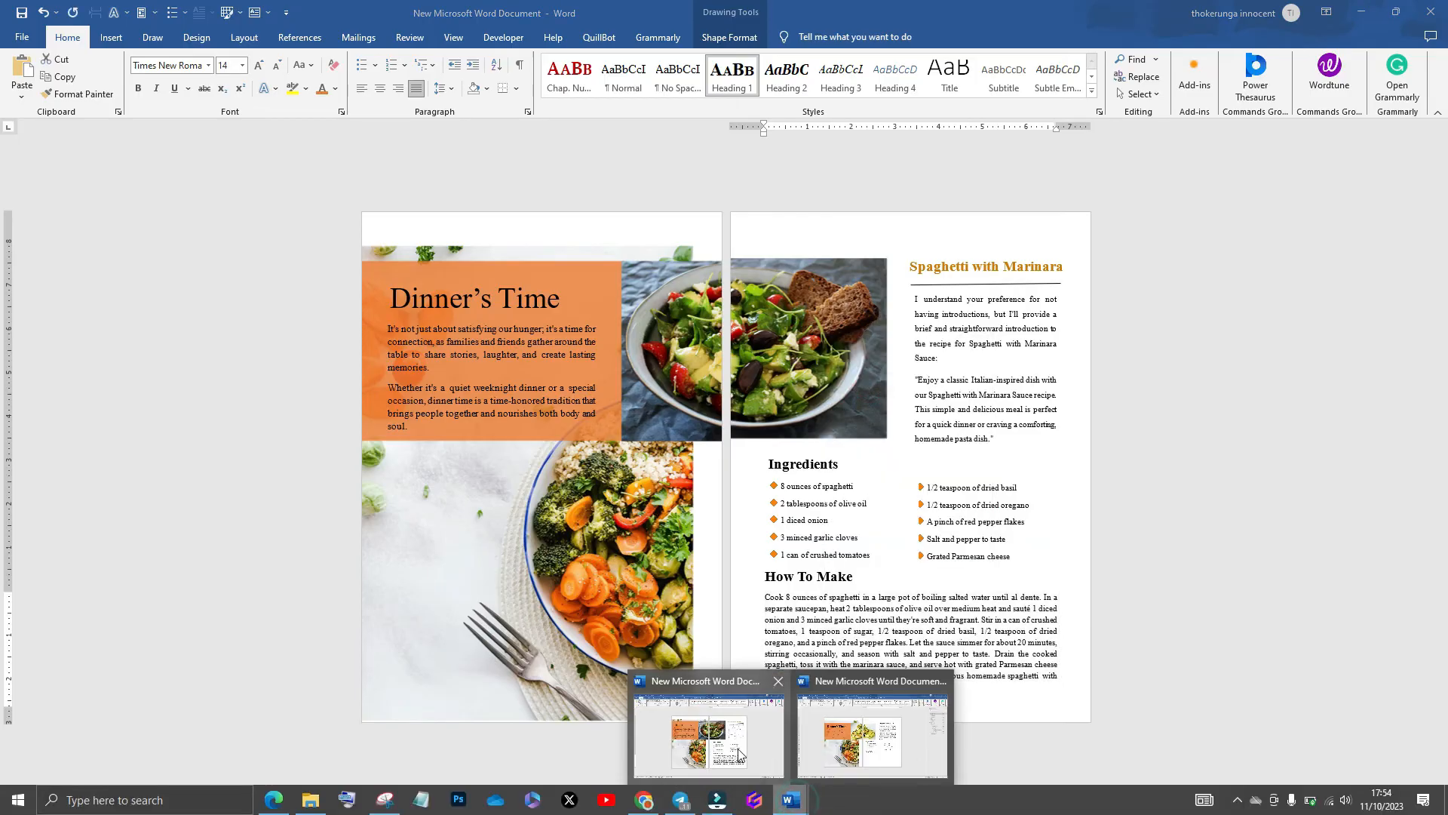
left_click(743, 754)
right_click(702, 597)
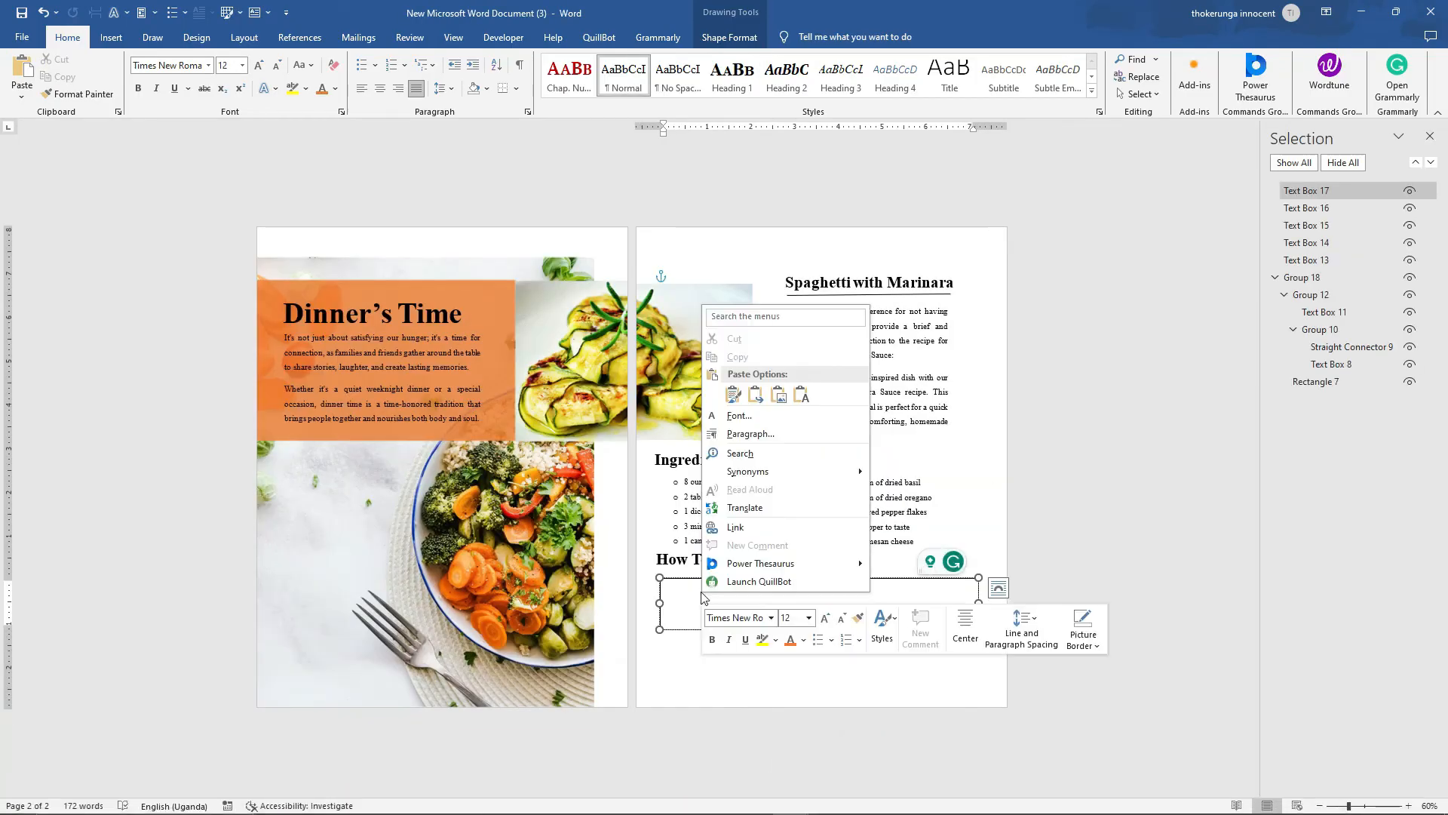
left_click(801, 395)
Set the cooking instructions to font size 14, then extend the text box to fit and nudge it up beneath the heading
left_click_drag(819, 629, 664, 583)
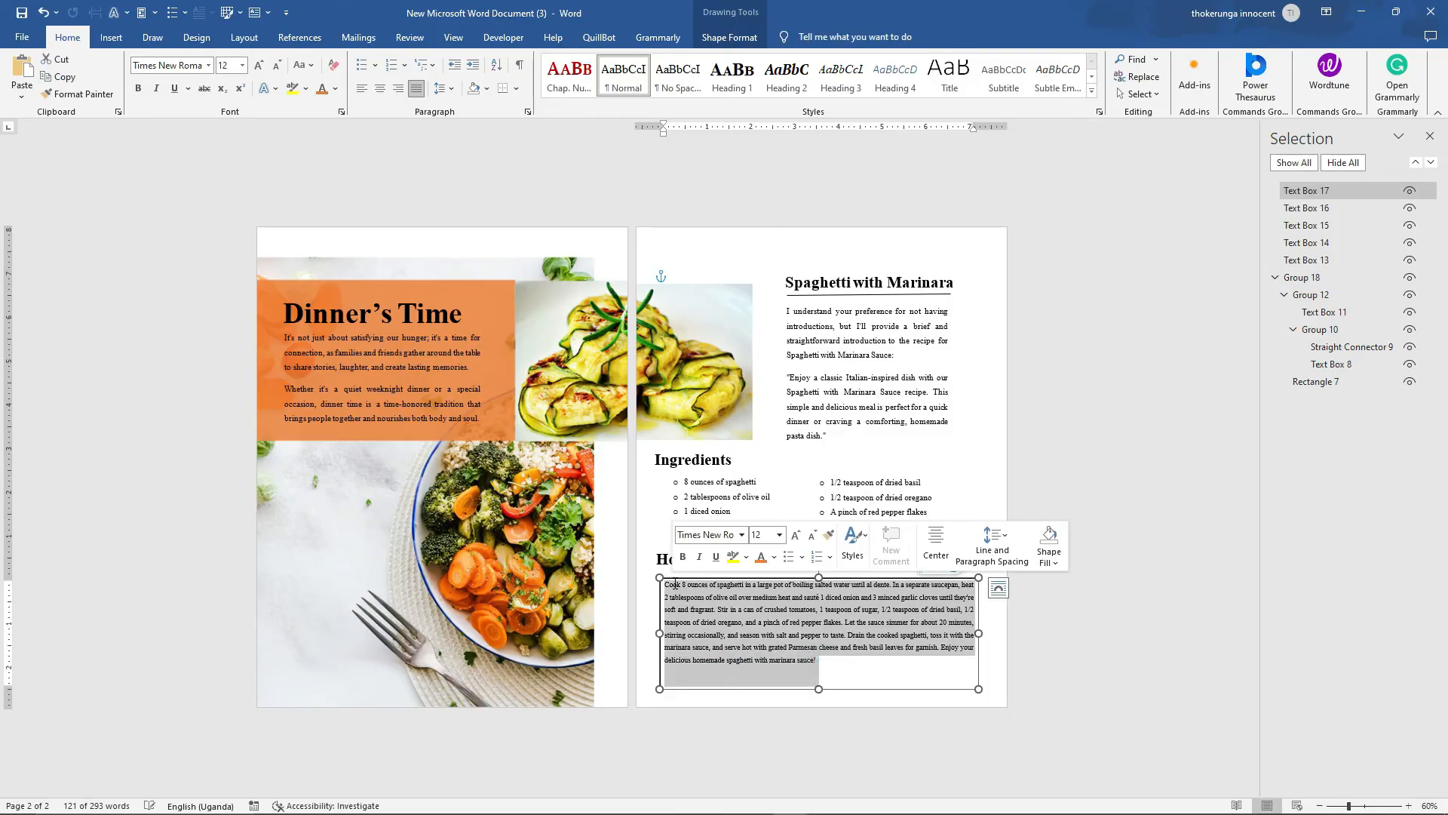
left_click(259, 65)
left_click_drag(818, 689, 819, 700)
left_click_drag(801, 573, 797, 570)
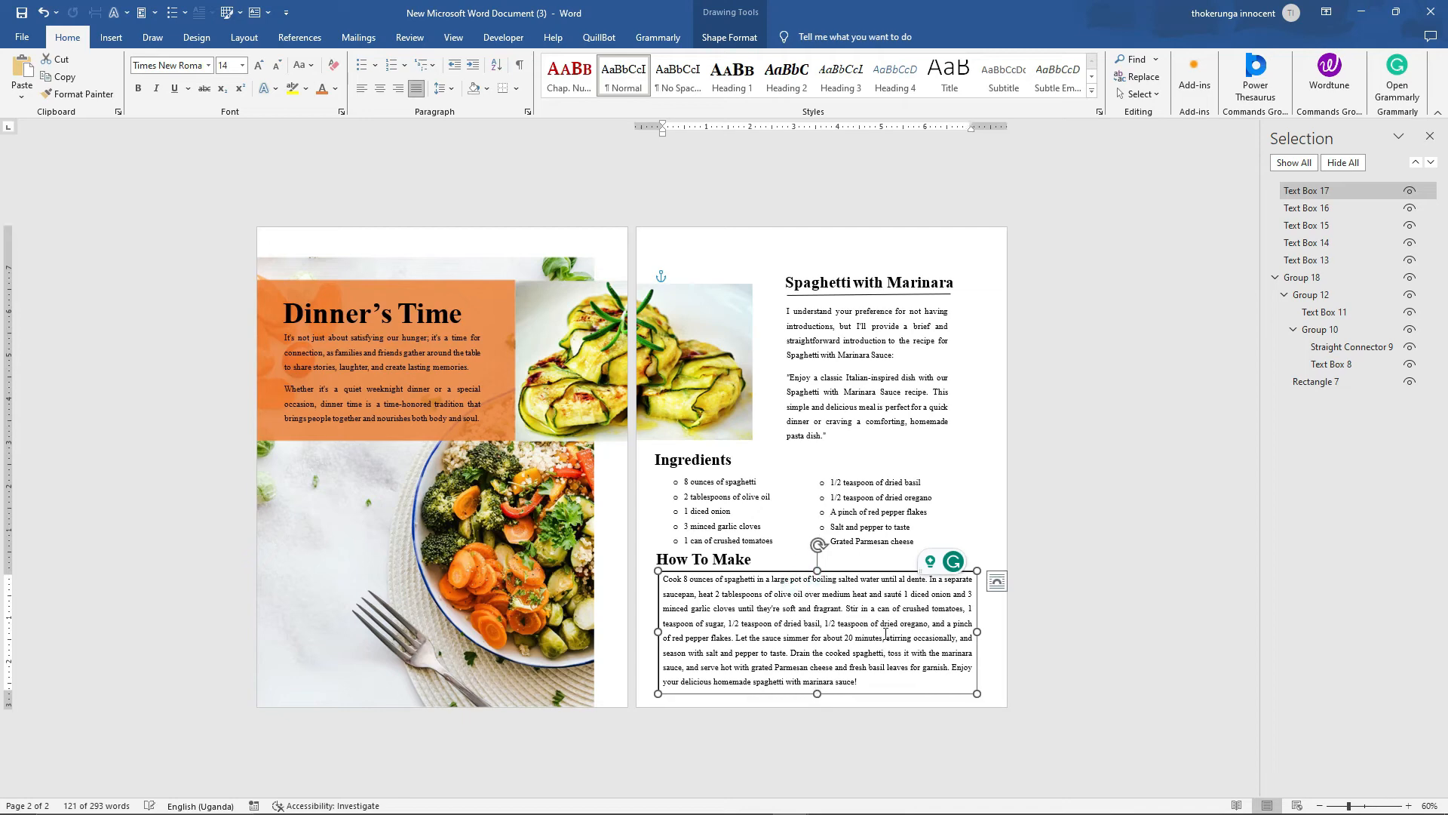
Group the How To Make heading with its instructions box and move the group down, away from the ingredient lists
left_click(775, 559)
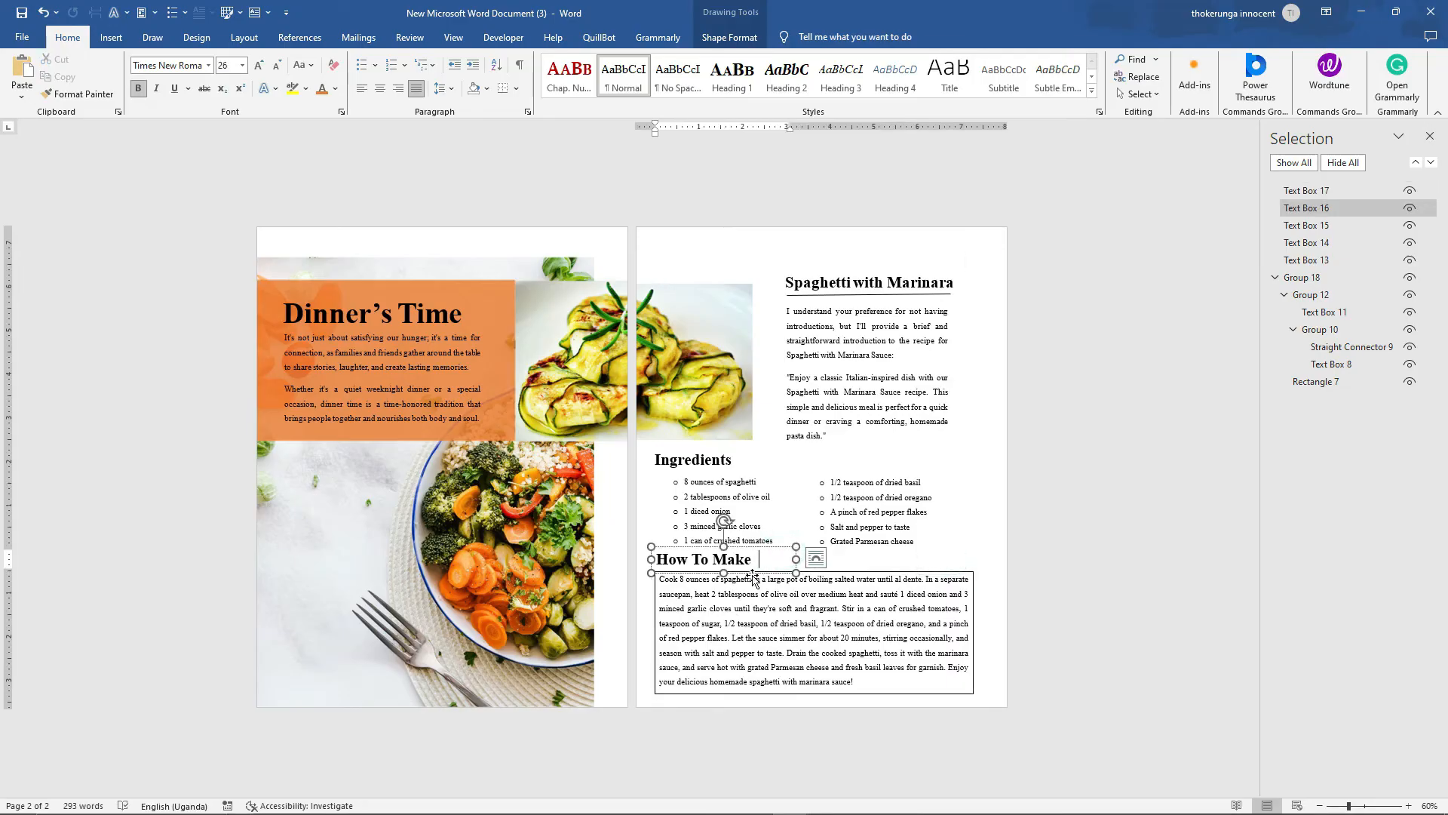
left_click(741, 597, "shift")
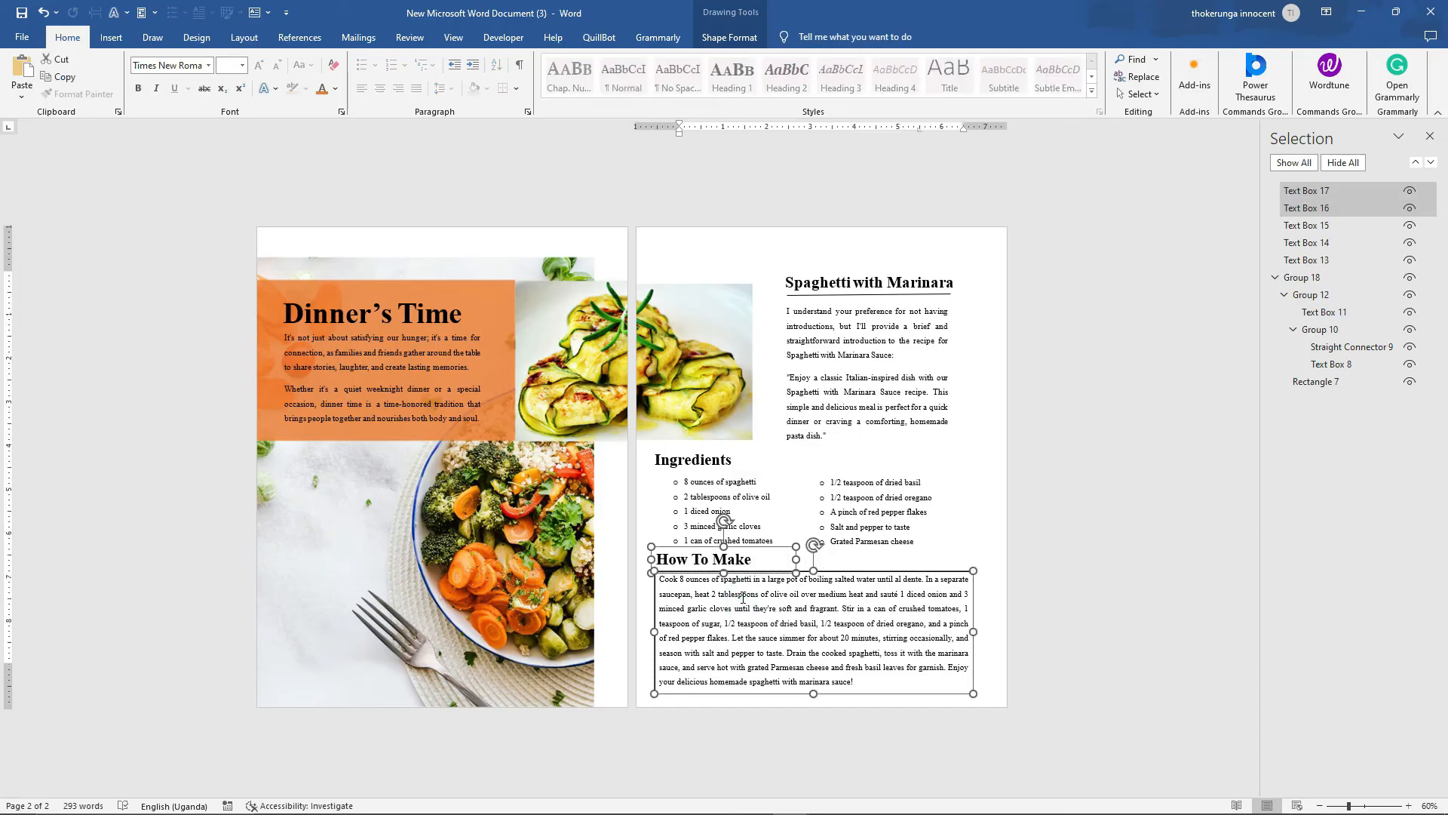
left_click(730, 37)
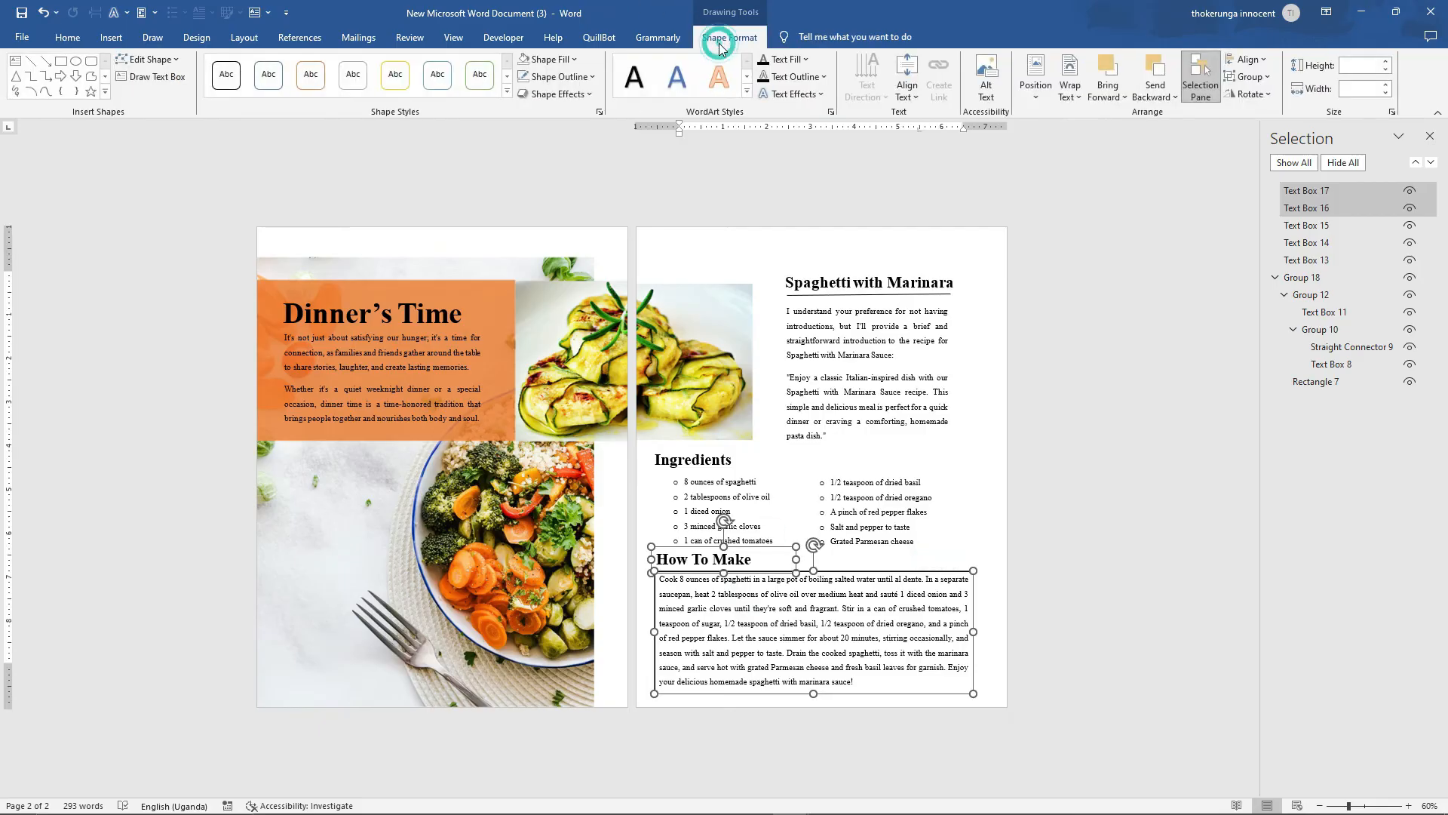
left_click(1252, 76)
left_click(1258, 96)
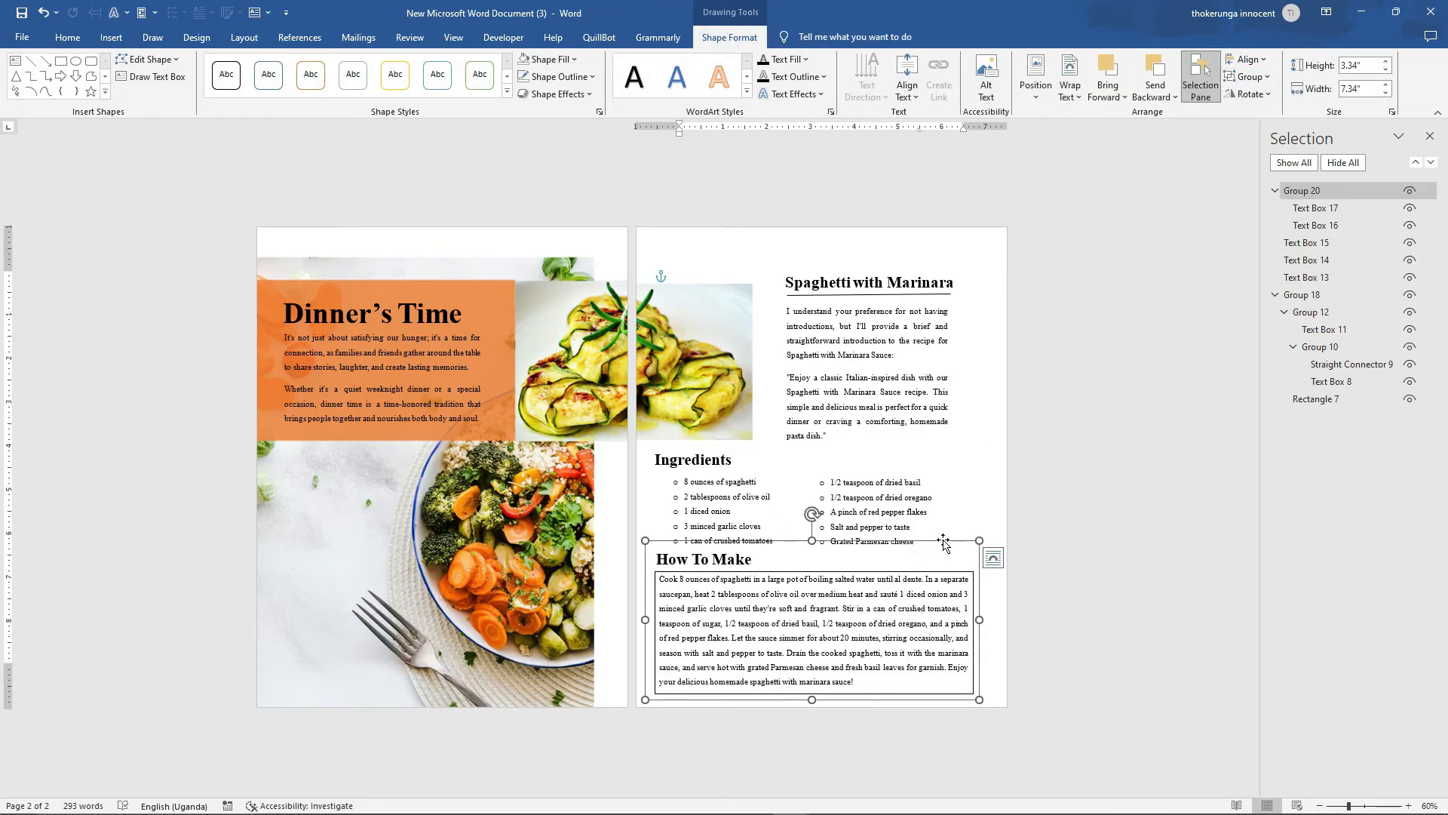
left_click_drag(942, 541, 967, 572)
Shift the first ingredient list left under the Ingredients heading and group the heading with both ingredient lists
left_click(737, 502)
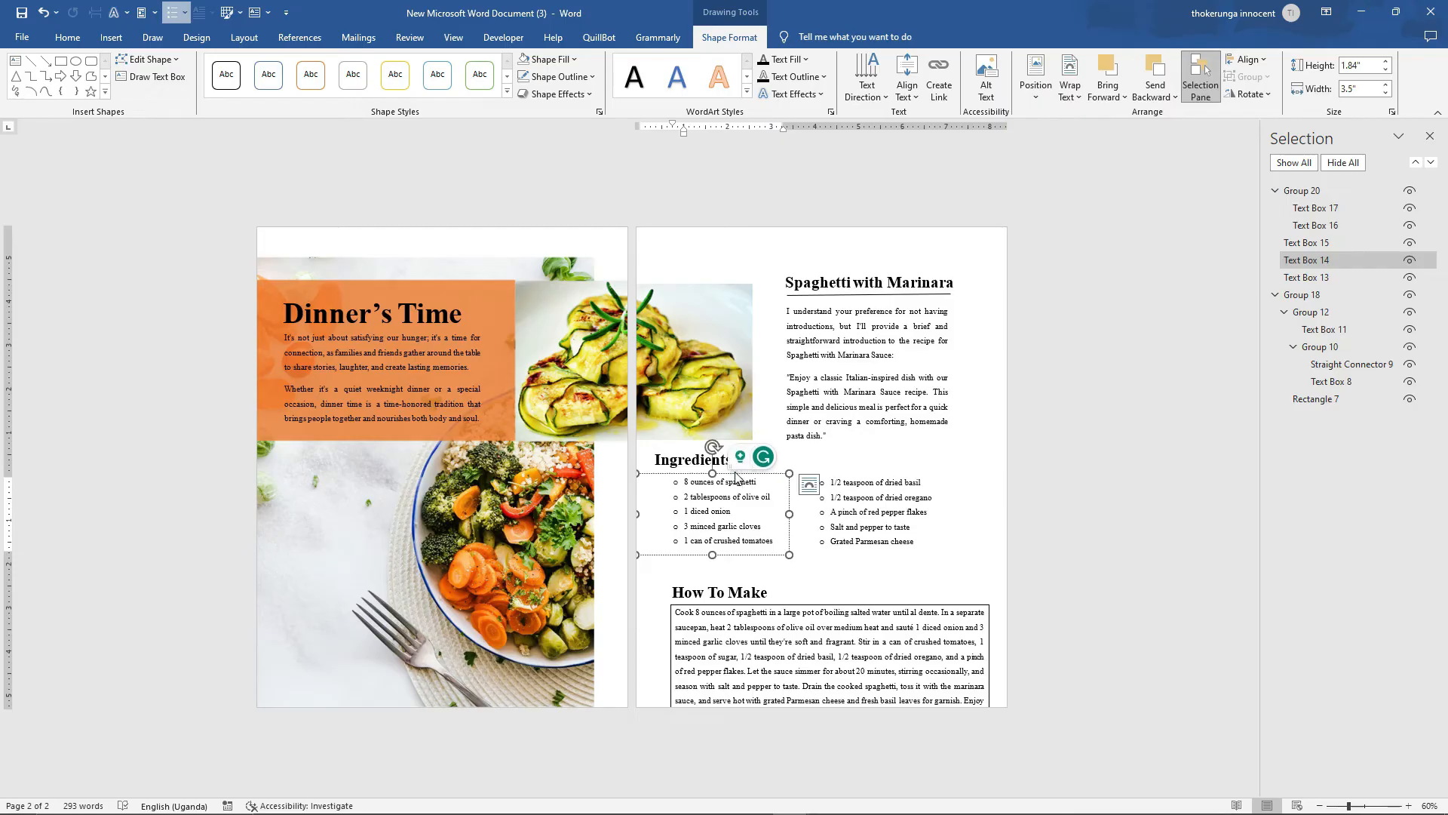
left_click_drag(712, 475, 708, 475)
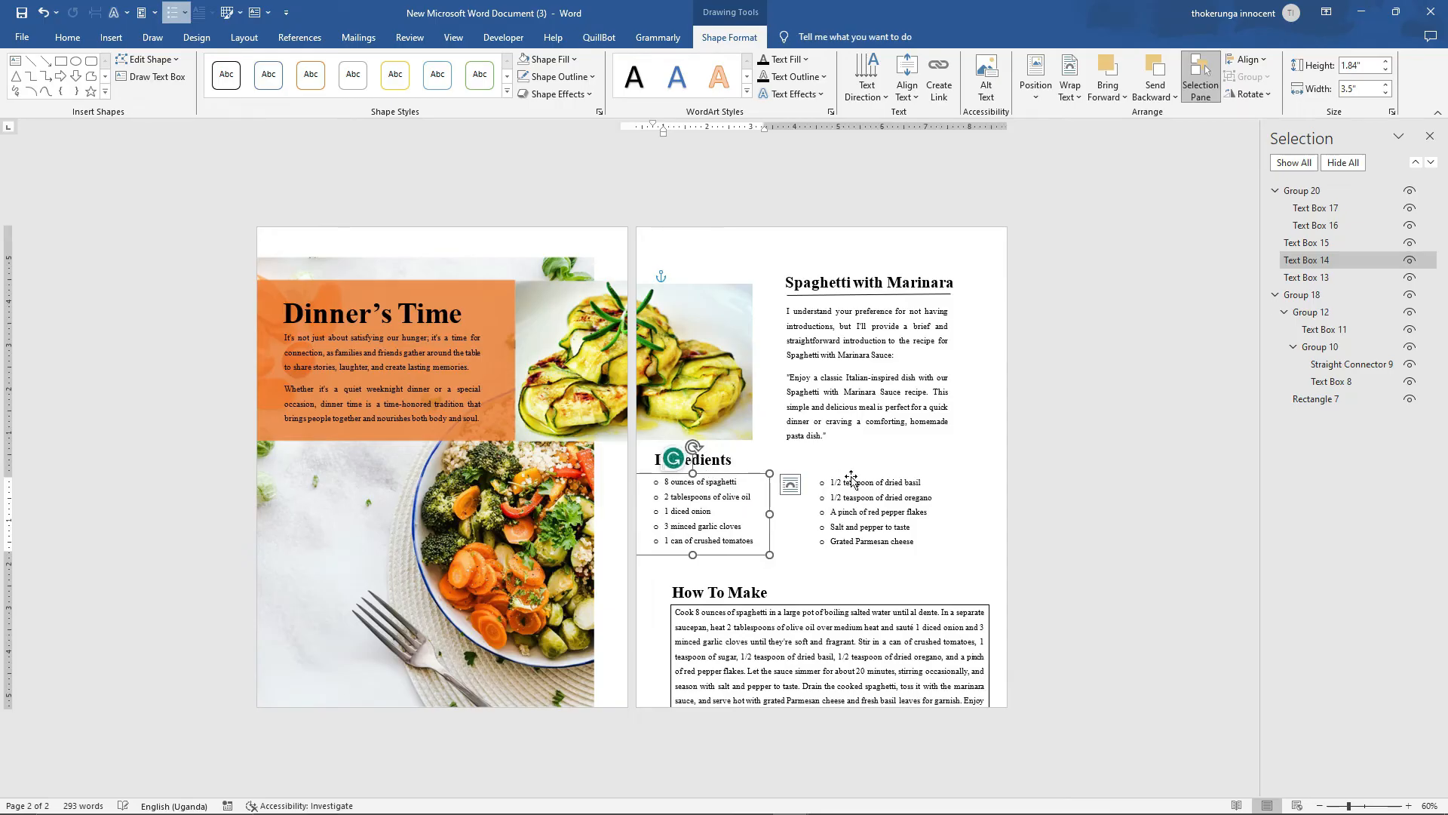
left_click(875, 475)
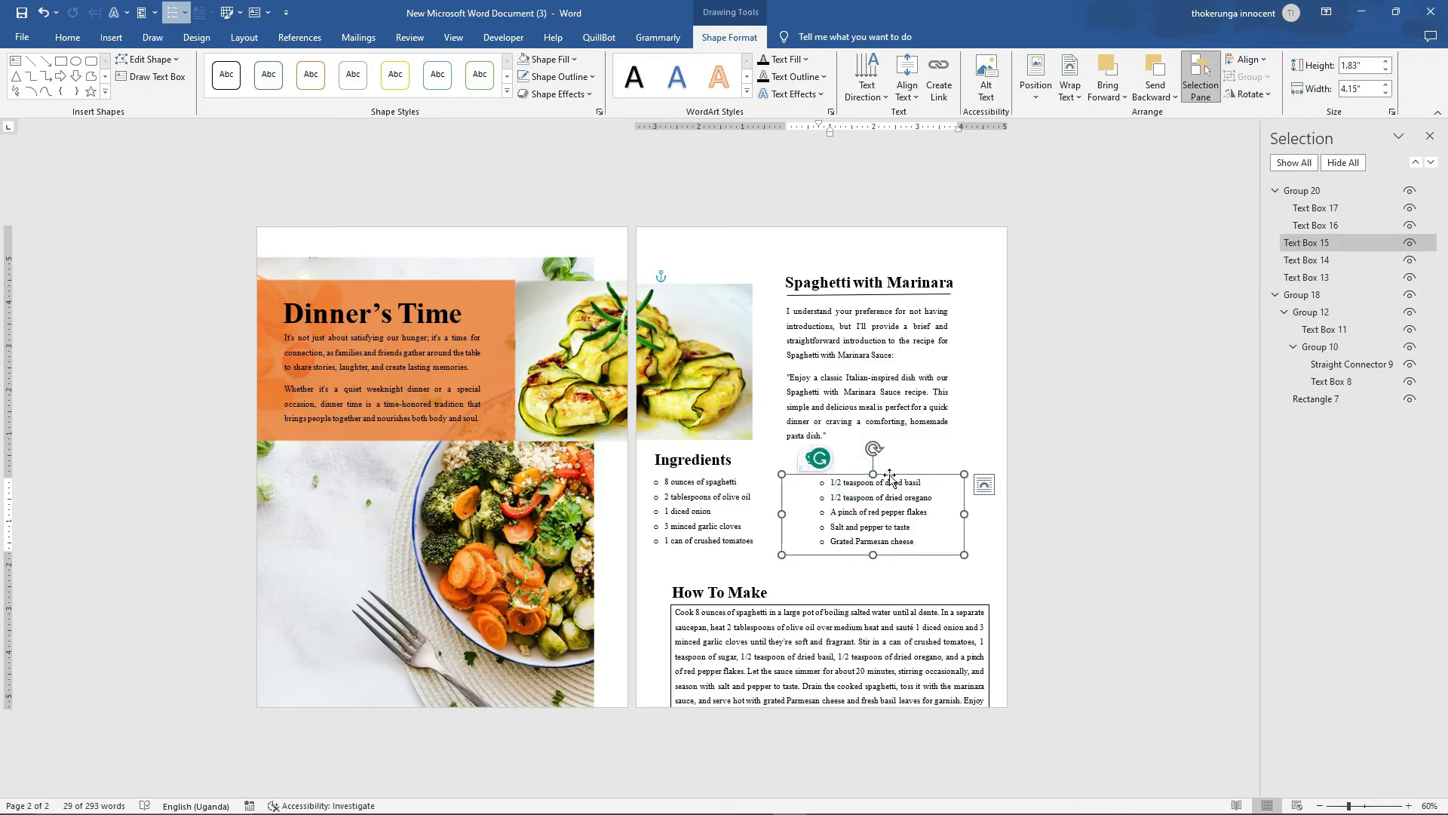
left_click(742, 507)
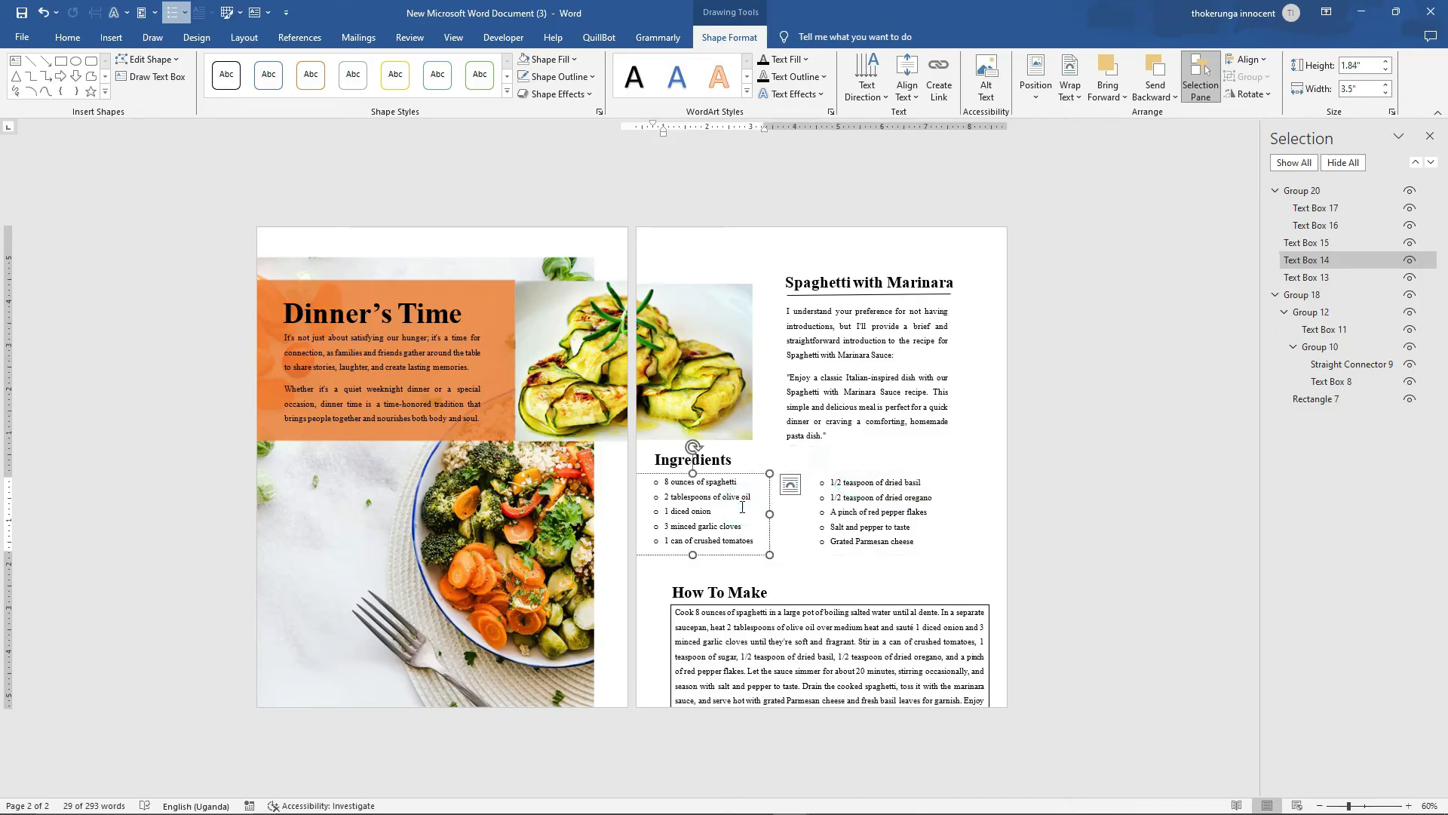
left_click(850, 494, "shift")
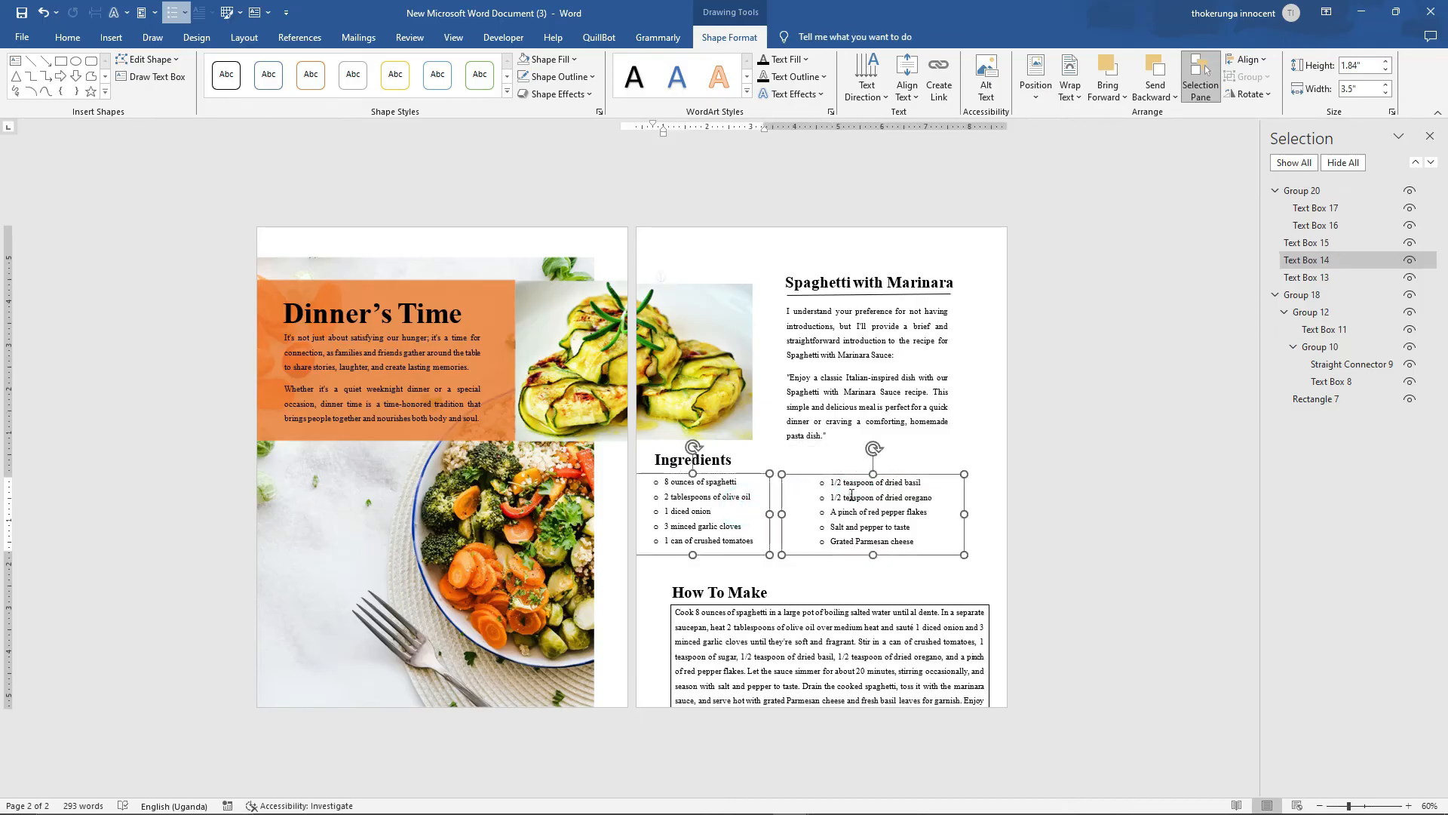
left_click(710, 457, "shift")
left_click(720, 460, "shift")
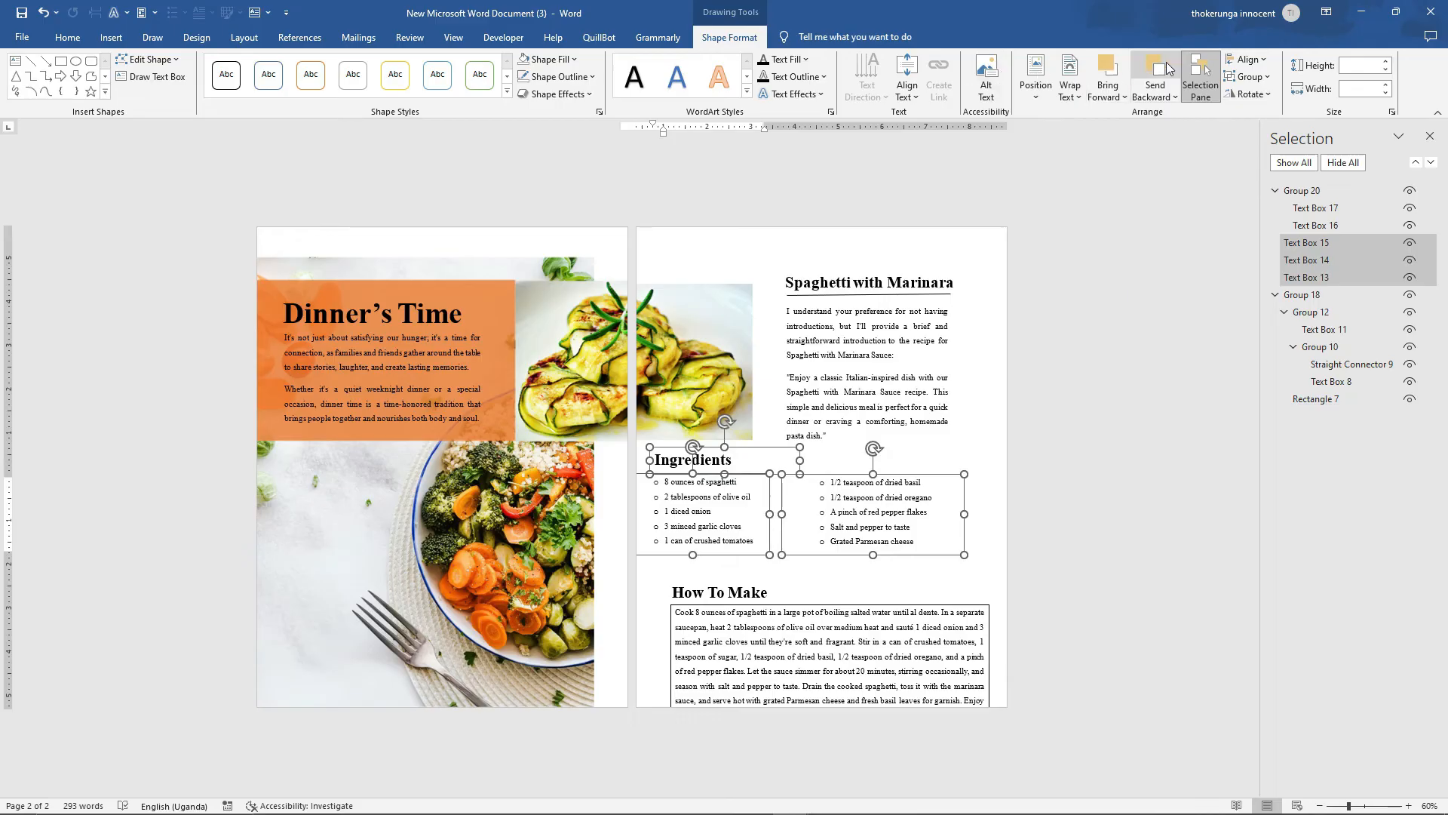
left_click(1249, 76)
left_click(1266, 95)
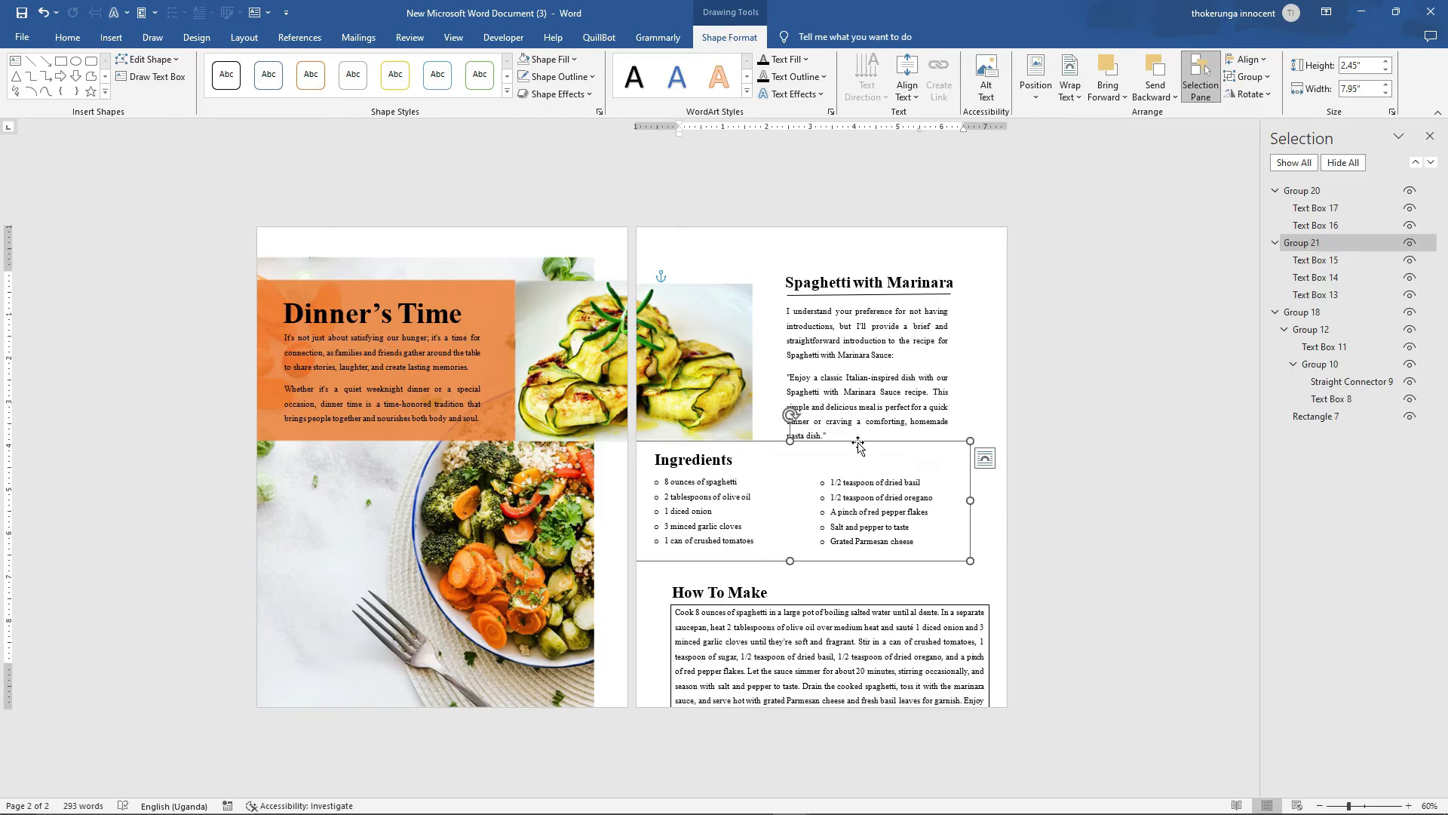
Position the Ingredients group just beneath the food photo and the How To Make group directly below it within the page
left_click_drag(860, 445, 876, 445)
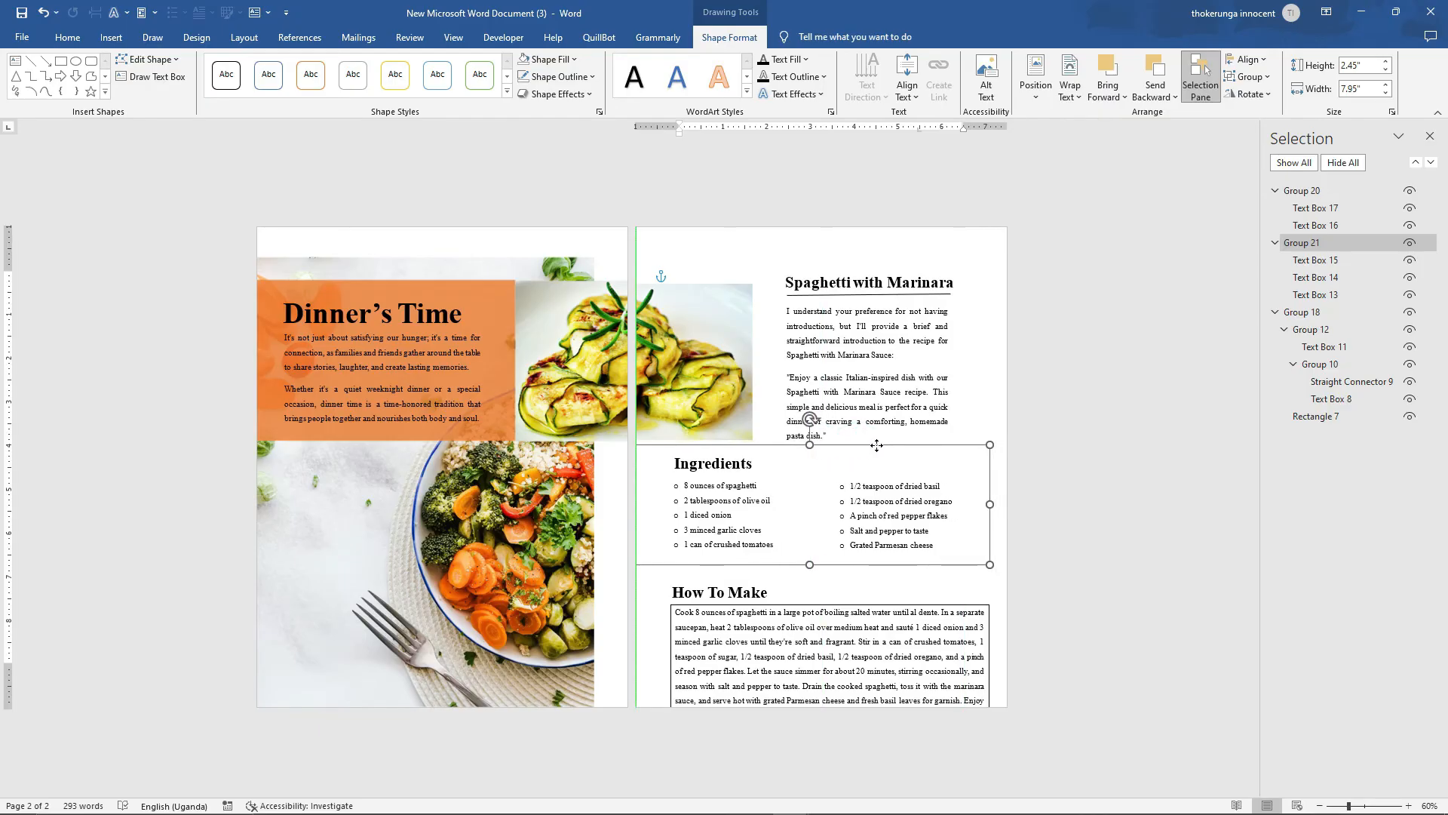
left_click_drag(874, 445, 874, 446)
left_click(865, 601)
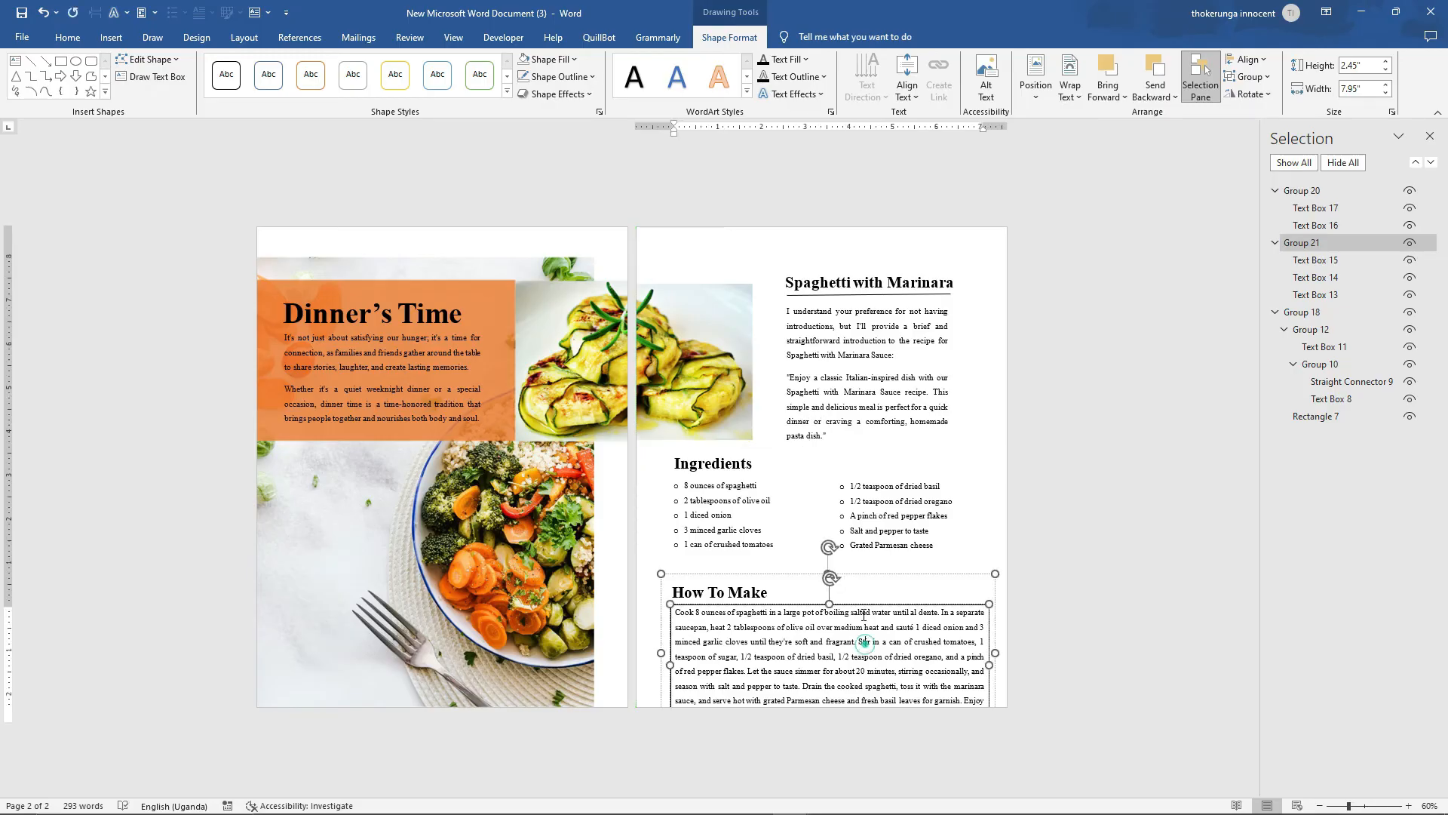
left_click_drag(865, 603, 859, 548)
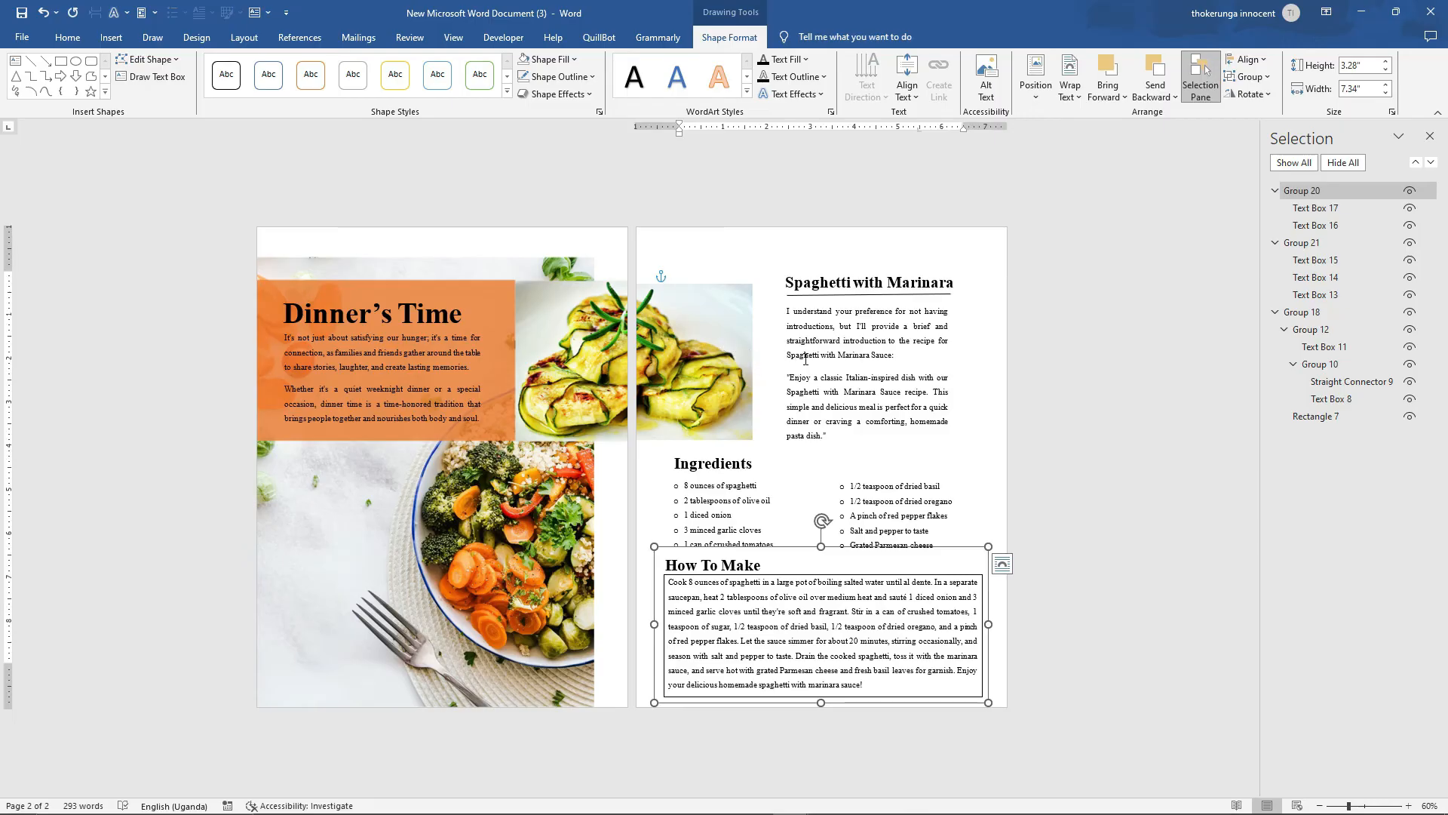
left_click_drag(838, 444, 807, 431)
left_click(798, 644)
left_click_drag(803, 548, 798, 535)
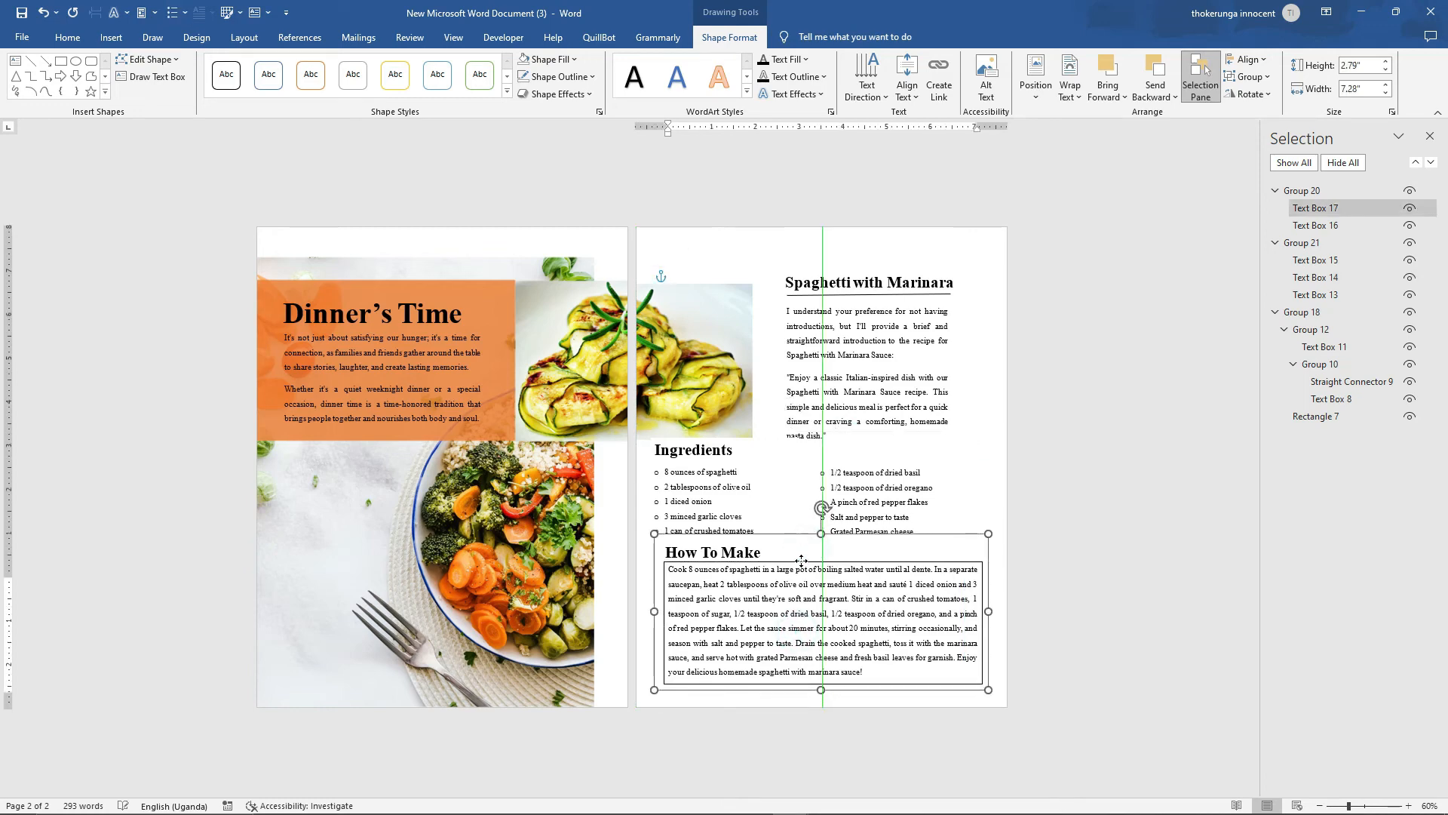
Remove the outline from the cooking instructions text box
left_click(796, 558)
left_click(839, 562)
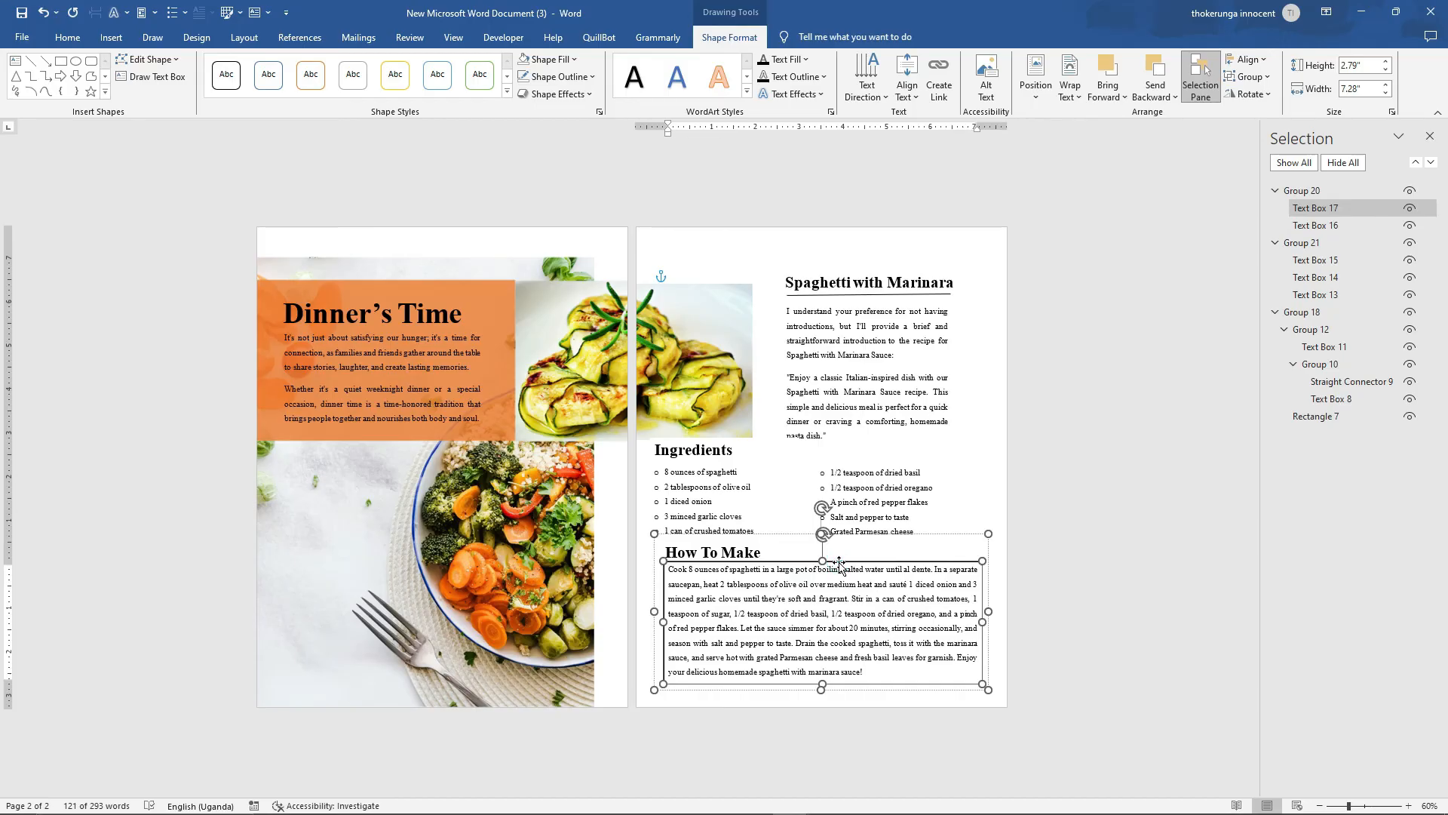
left_click(558, 76)
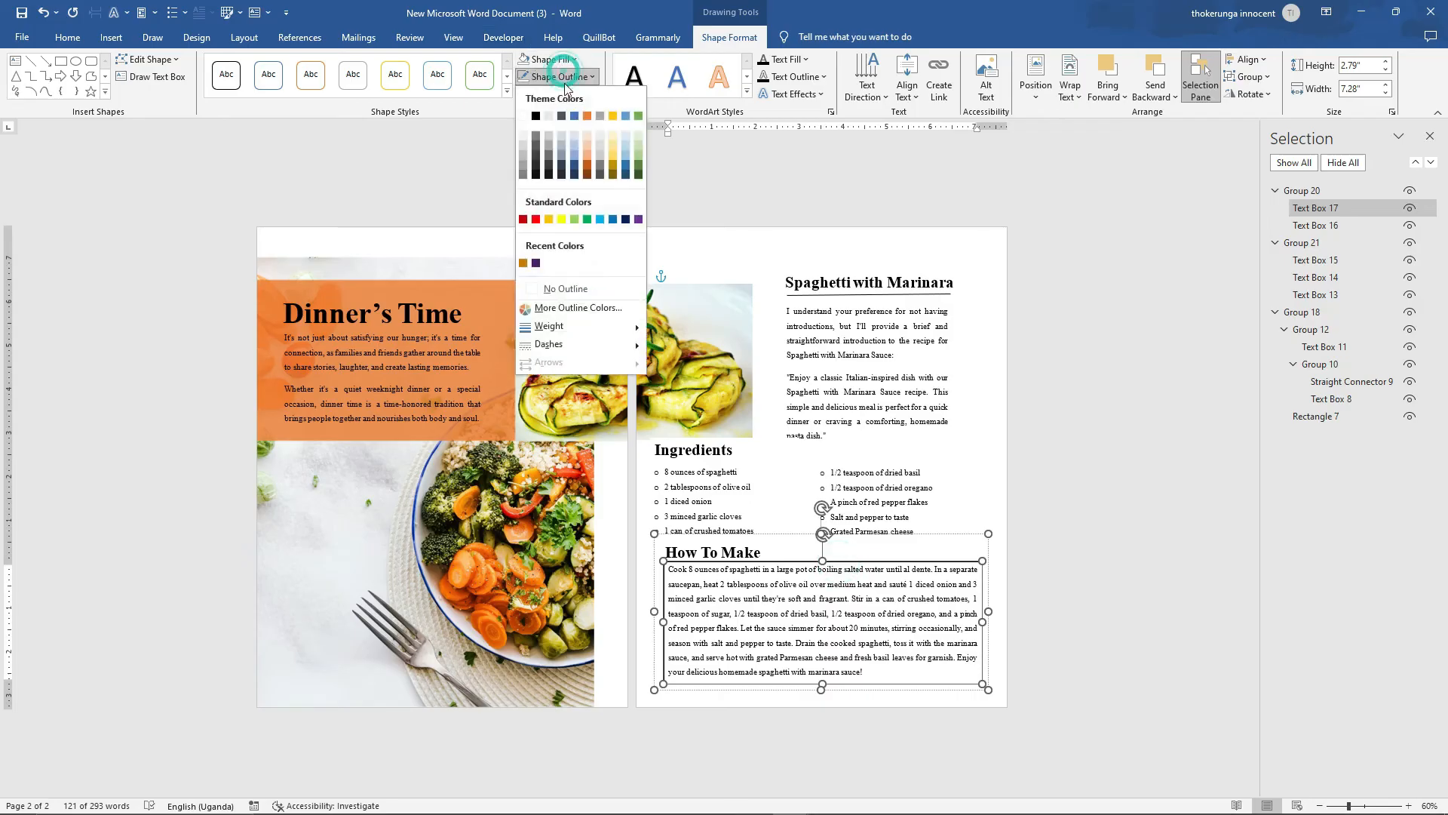
left_click(565, 290)
left_click(1004, 586)
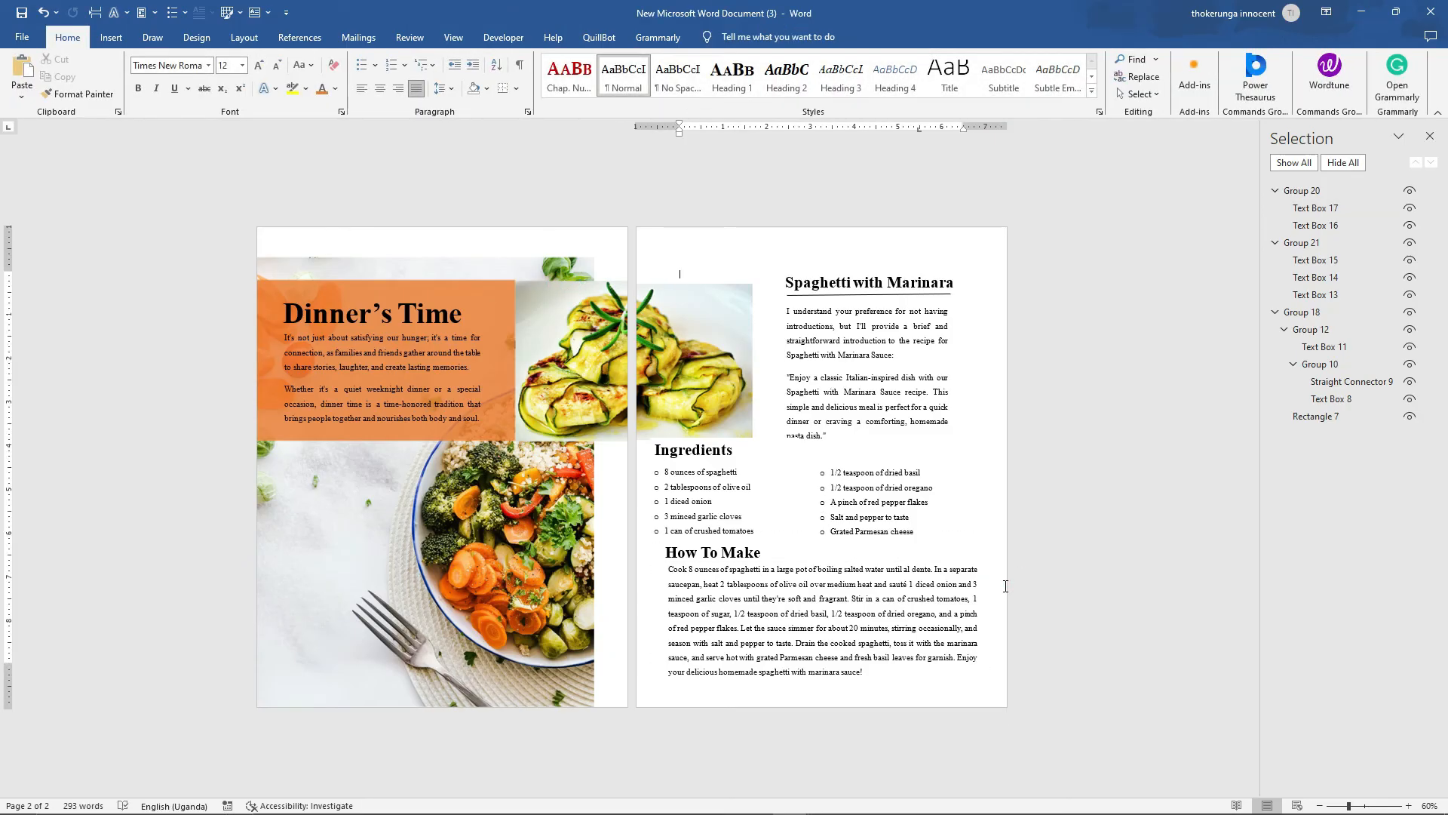
Try to adjust the introduction text box inside the Spaghetti with Marinara group, and undo the change
left_click(952, 613)
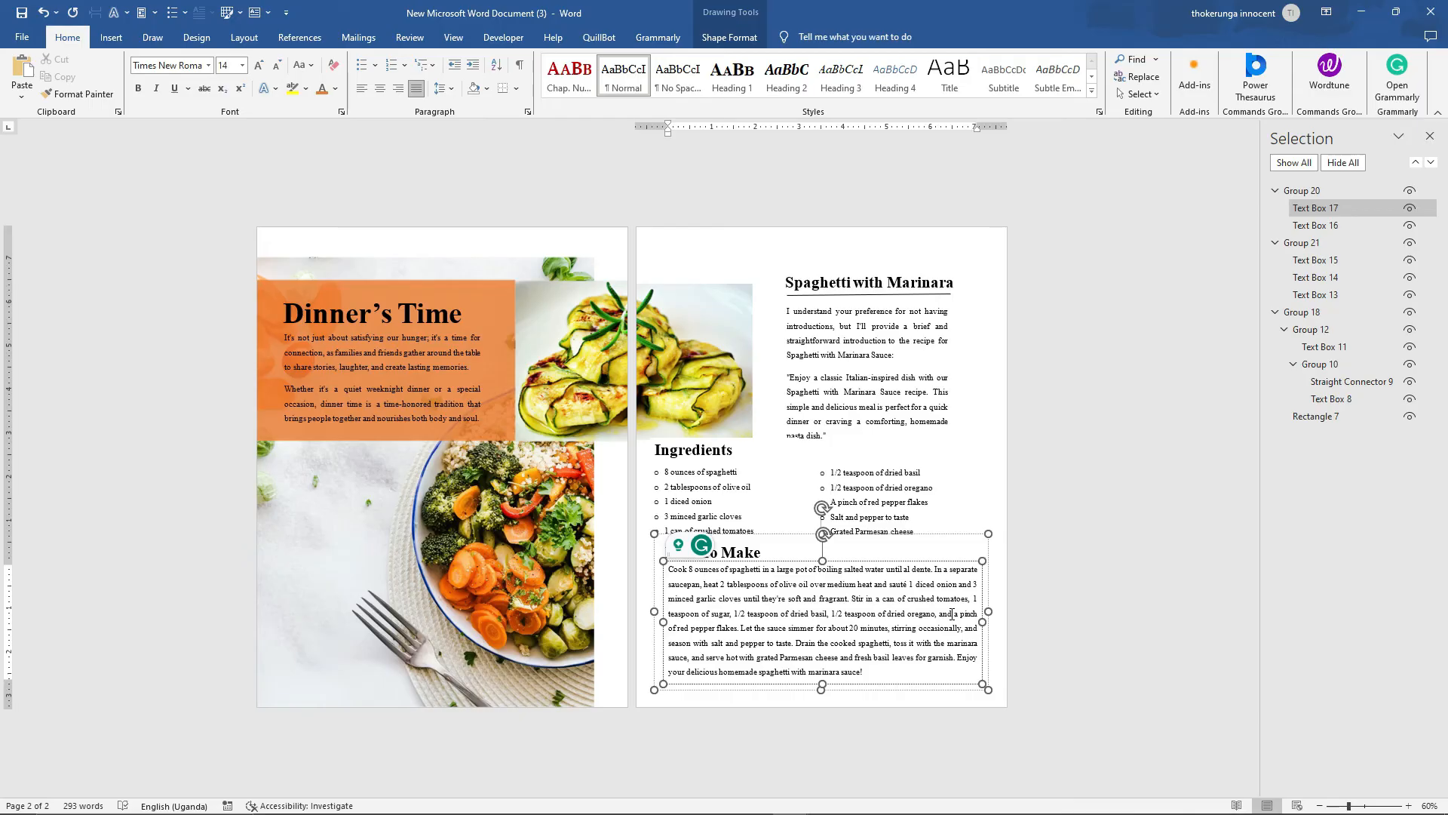
left_click(897, 319)
left_click_drag(956, 384, 958, 383)
left_click(820, 285)
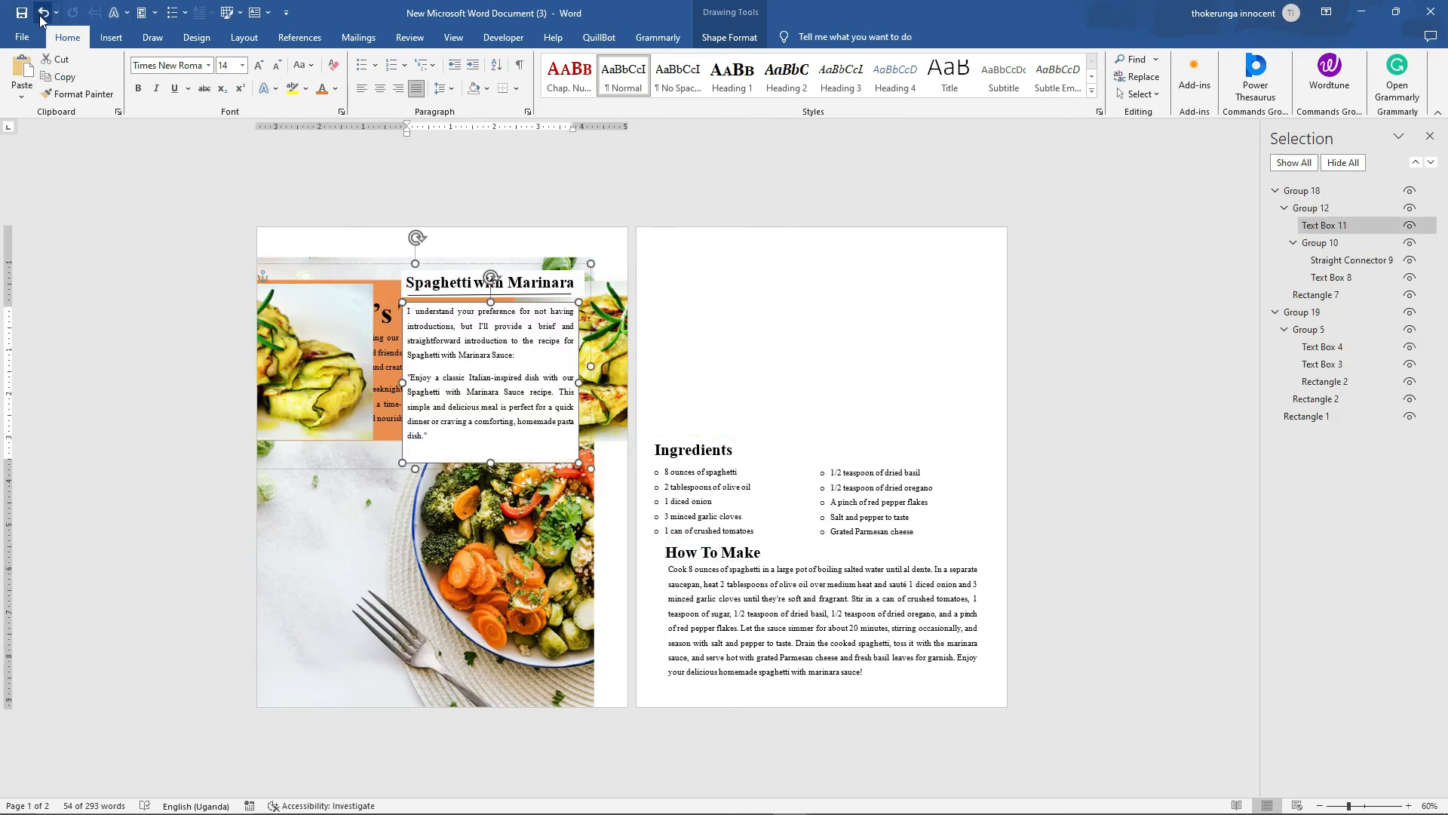
left_click(43, 12)
Ungroup the food photo on the second page from the Spaghetti with Marinara text
left_click(952, 408)
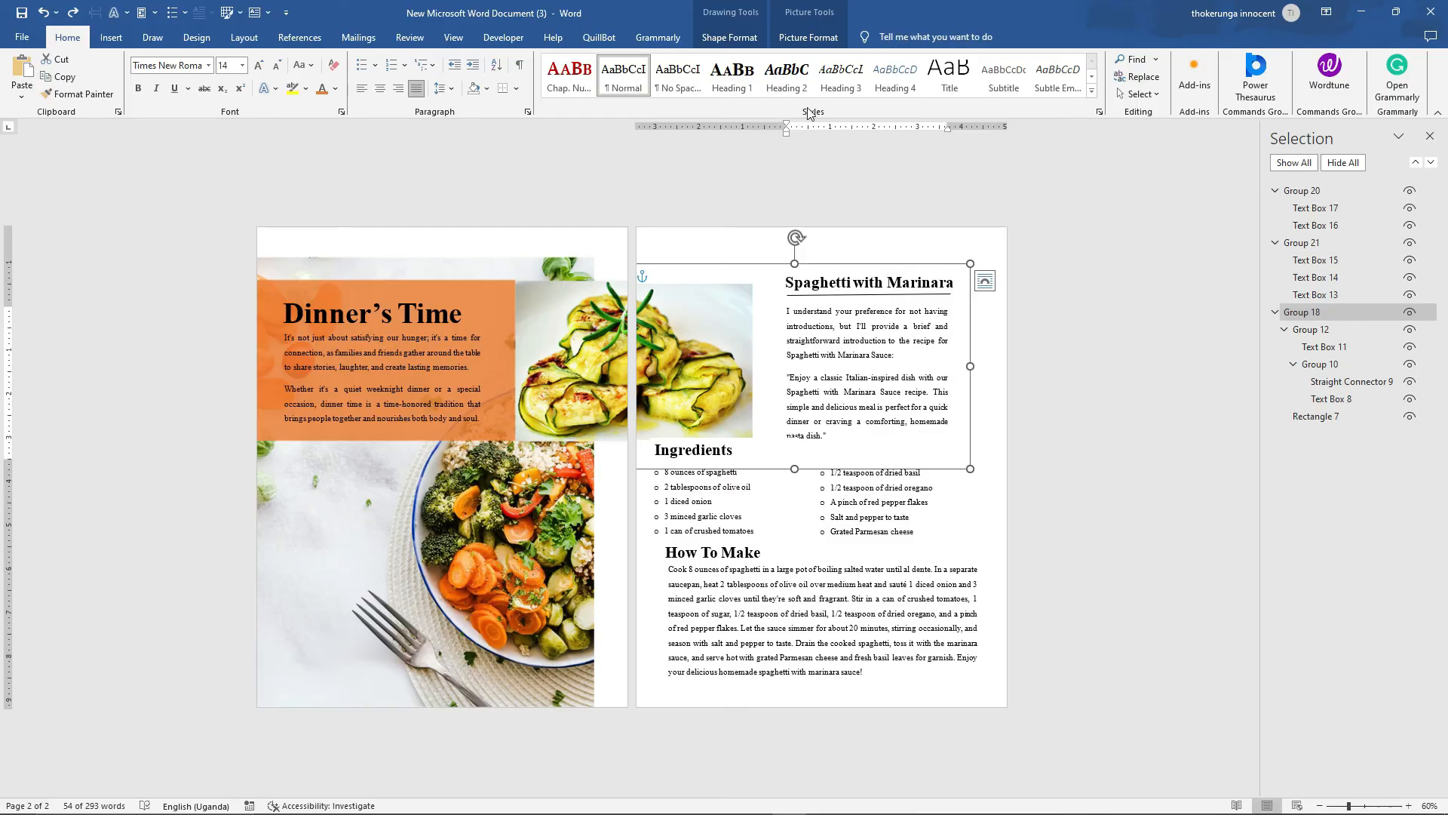
left_click(729, 37)
left_click(1257, 78)
left_click(1255, 116)
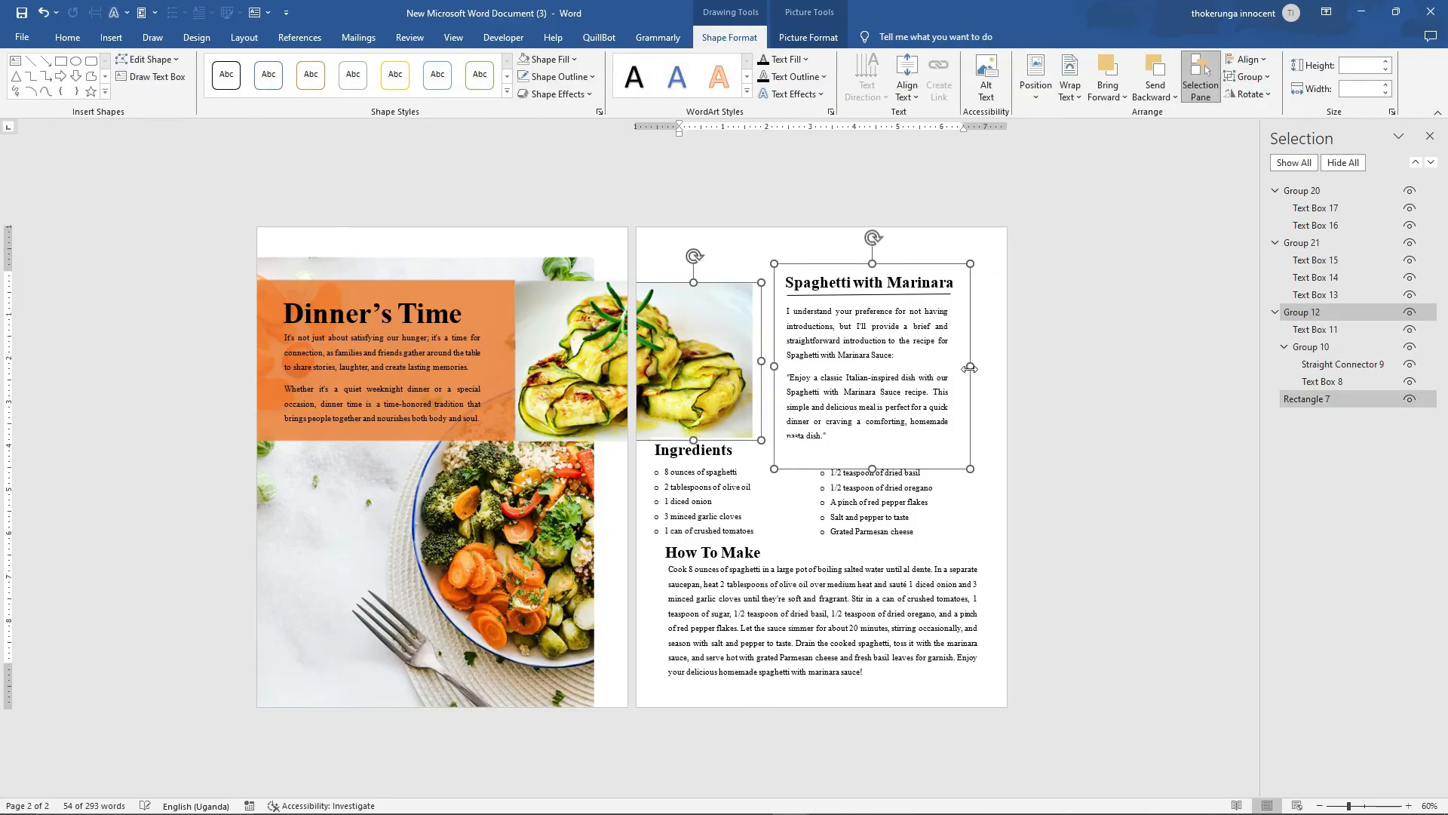
Try widening the Spaghetti with Marinara group while the photo is also selected, and undo the resize
left_click_drag(970, 367, 980, 365)
left_click(927, 263)
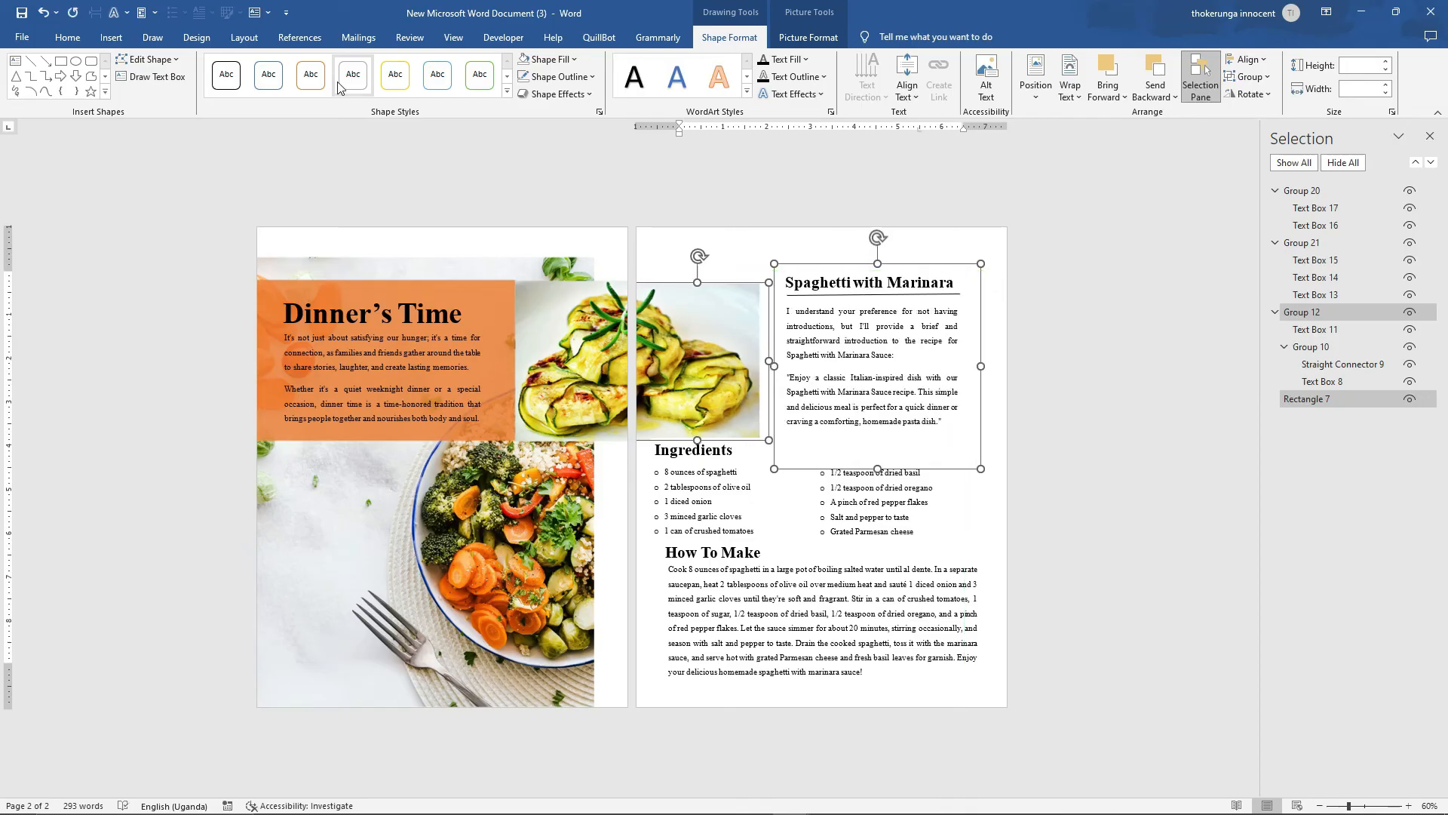
left_click(45, 13)
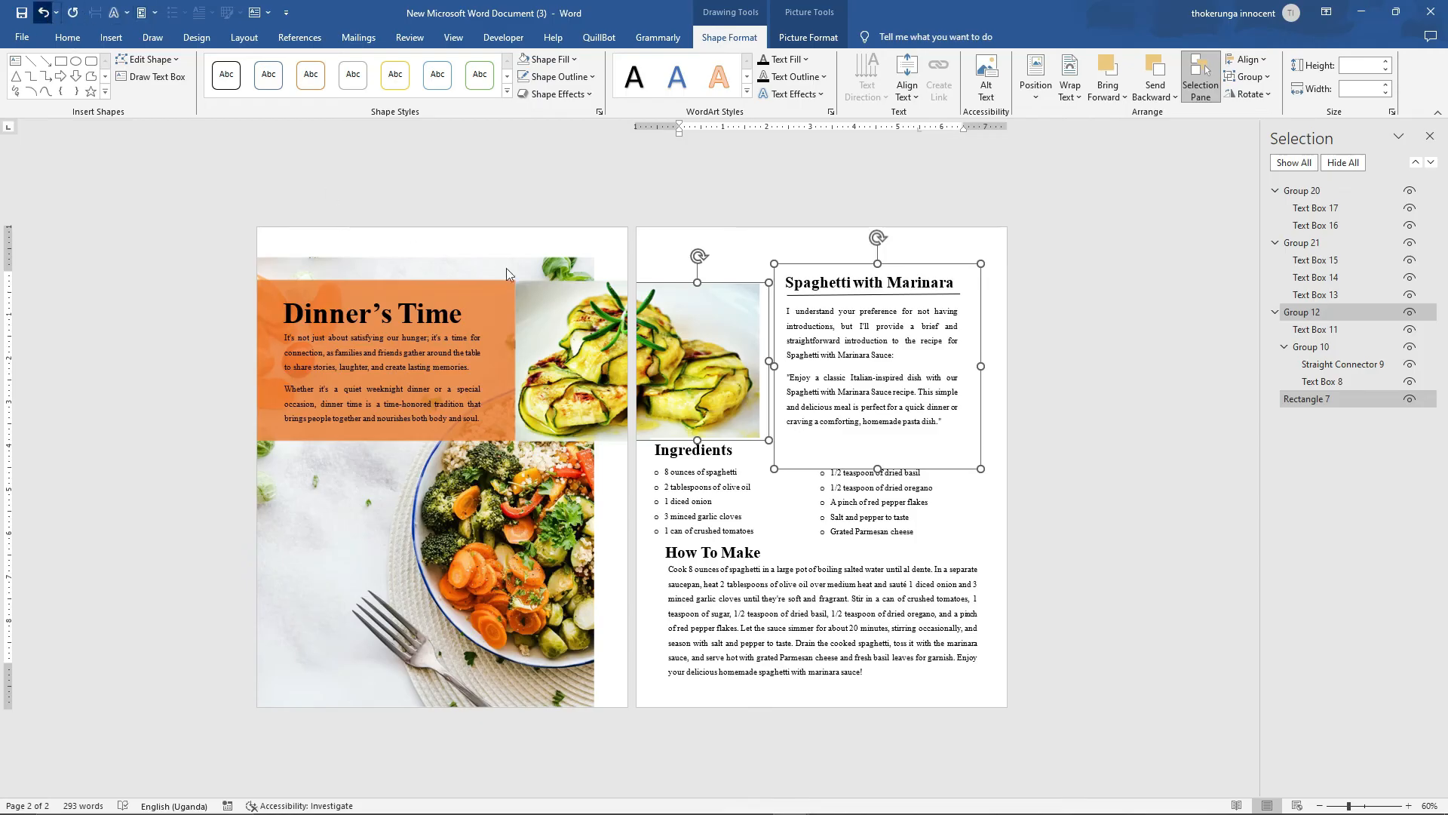
Ungroup the introduction text from the Spaghetti with Marinara heading and widen the introduction text box slightly to the right
left_click(864, 339)
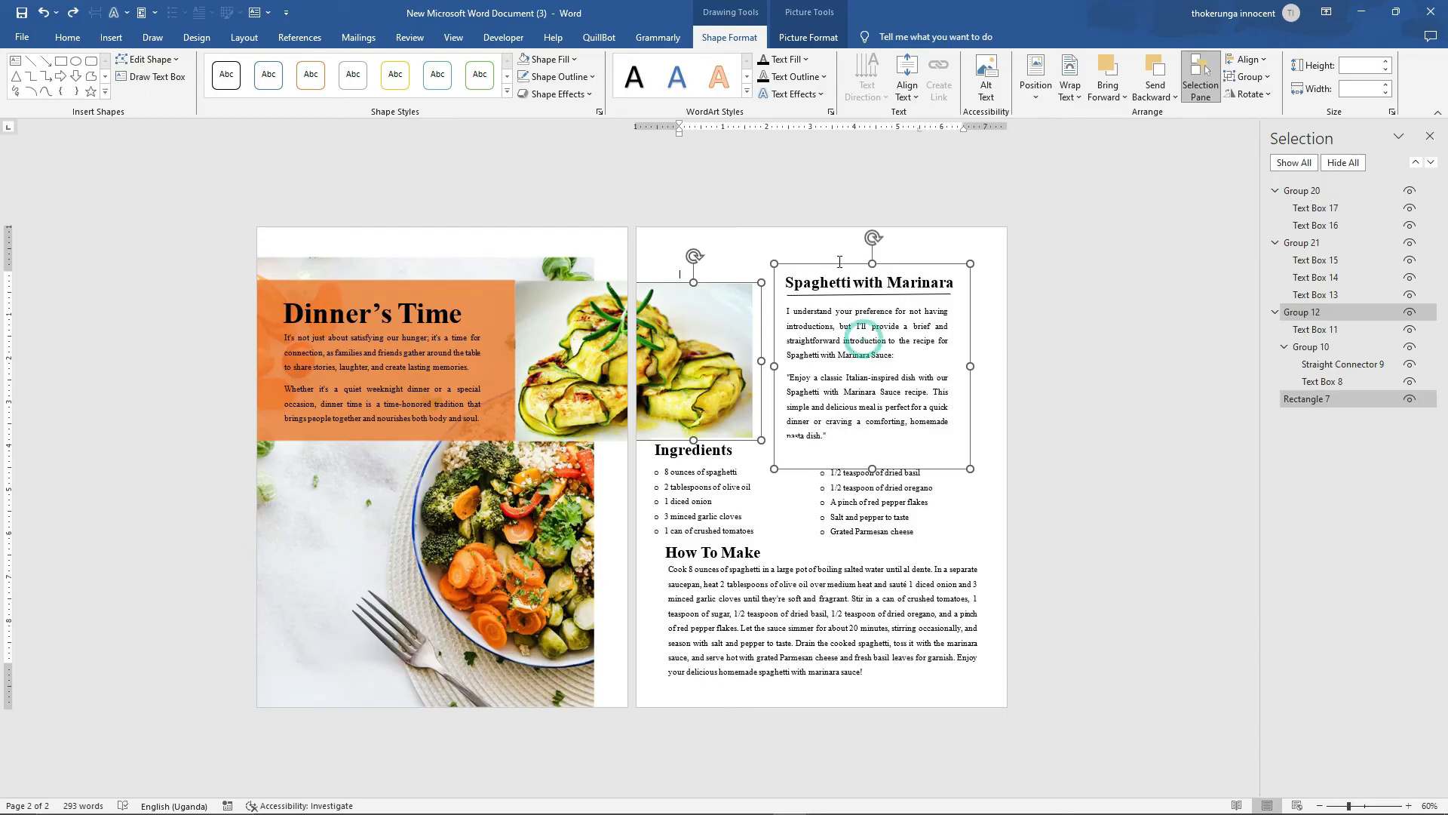
left_click(1248, 77)
left_click(1259, 118)
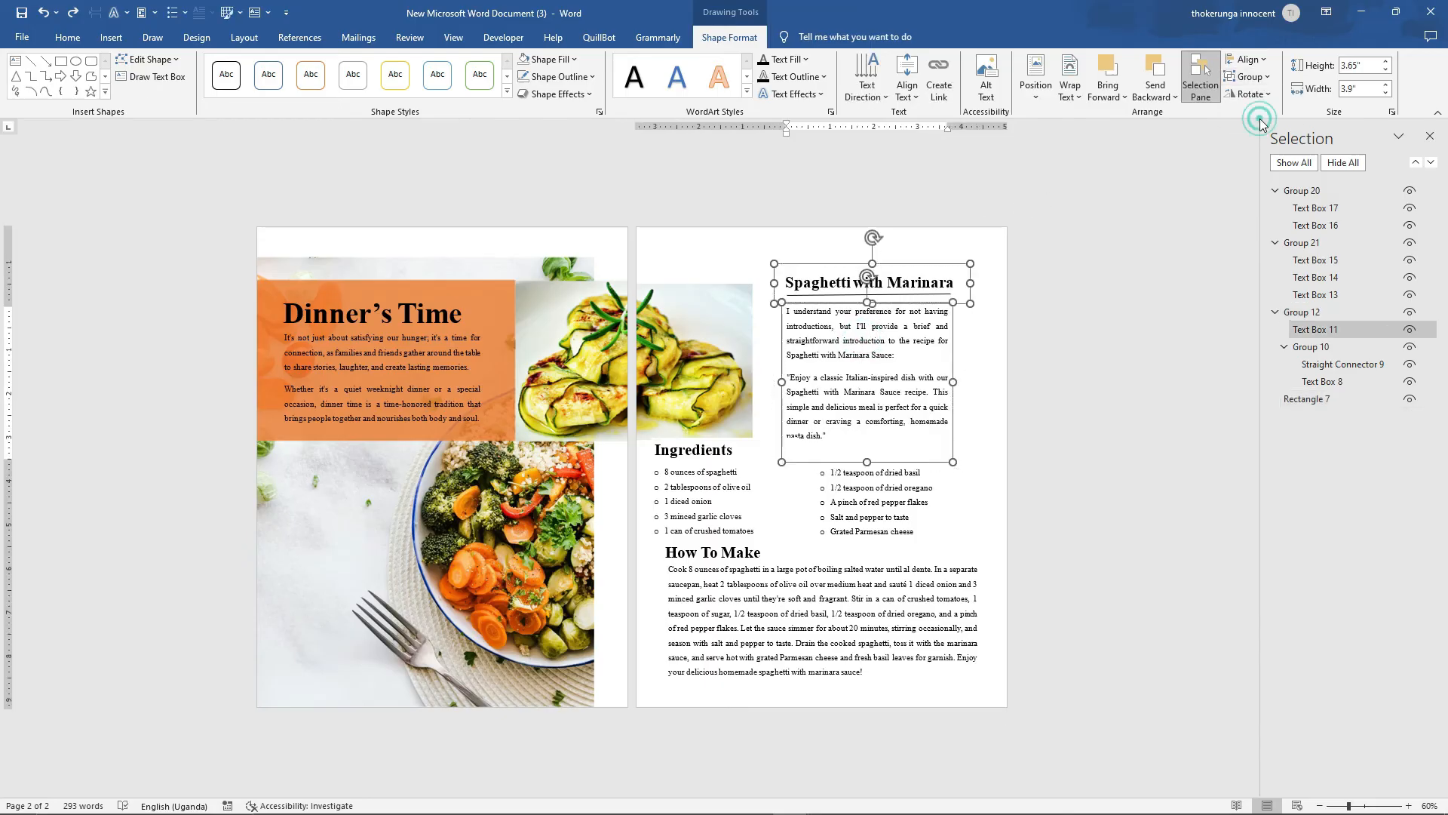
left_click(975, 355)
left_click(858, 322)
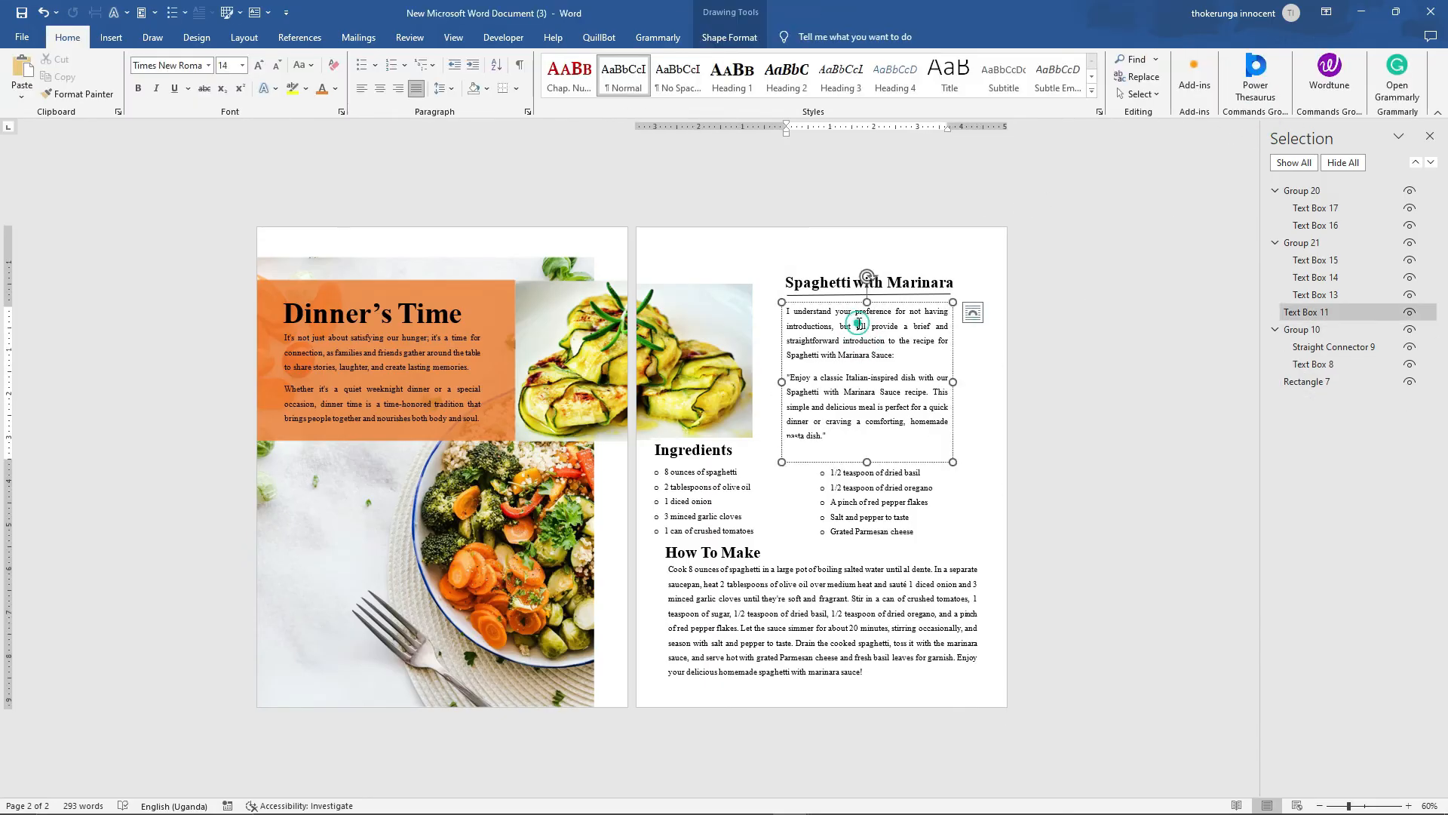
left_click_drag(953, 382, 964, 381)
left_click(980, 395)
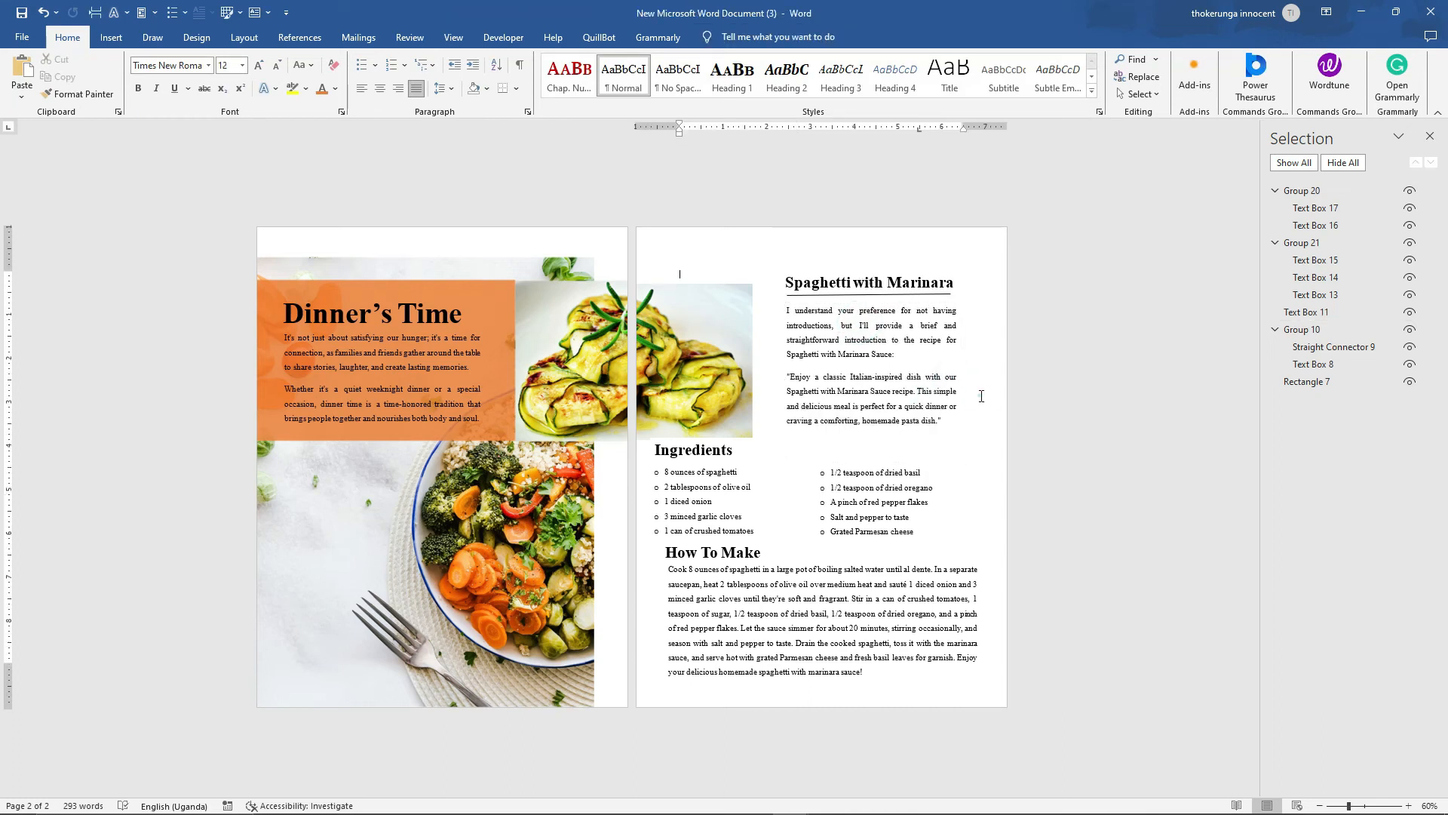
Move the How To Make group slightly left so its heading lines up with the Ingredients heading
left_click(796, 510)
left_click(757, 431)
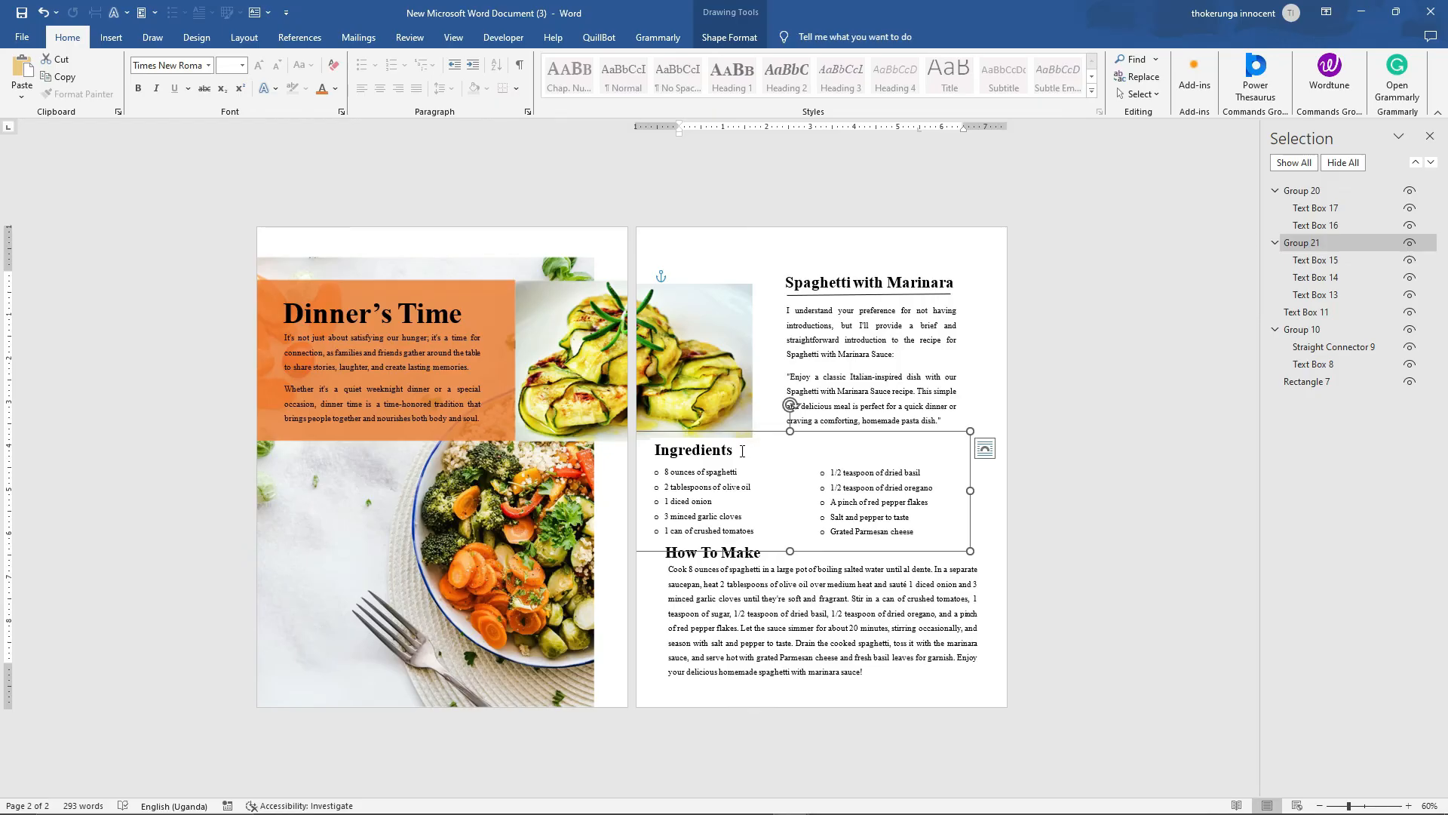
left_click_drag(742, 451, 660, 453)
left_click(783, 482)
left_click(774, 614)
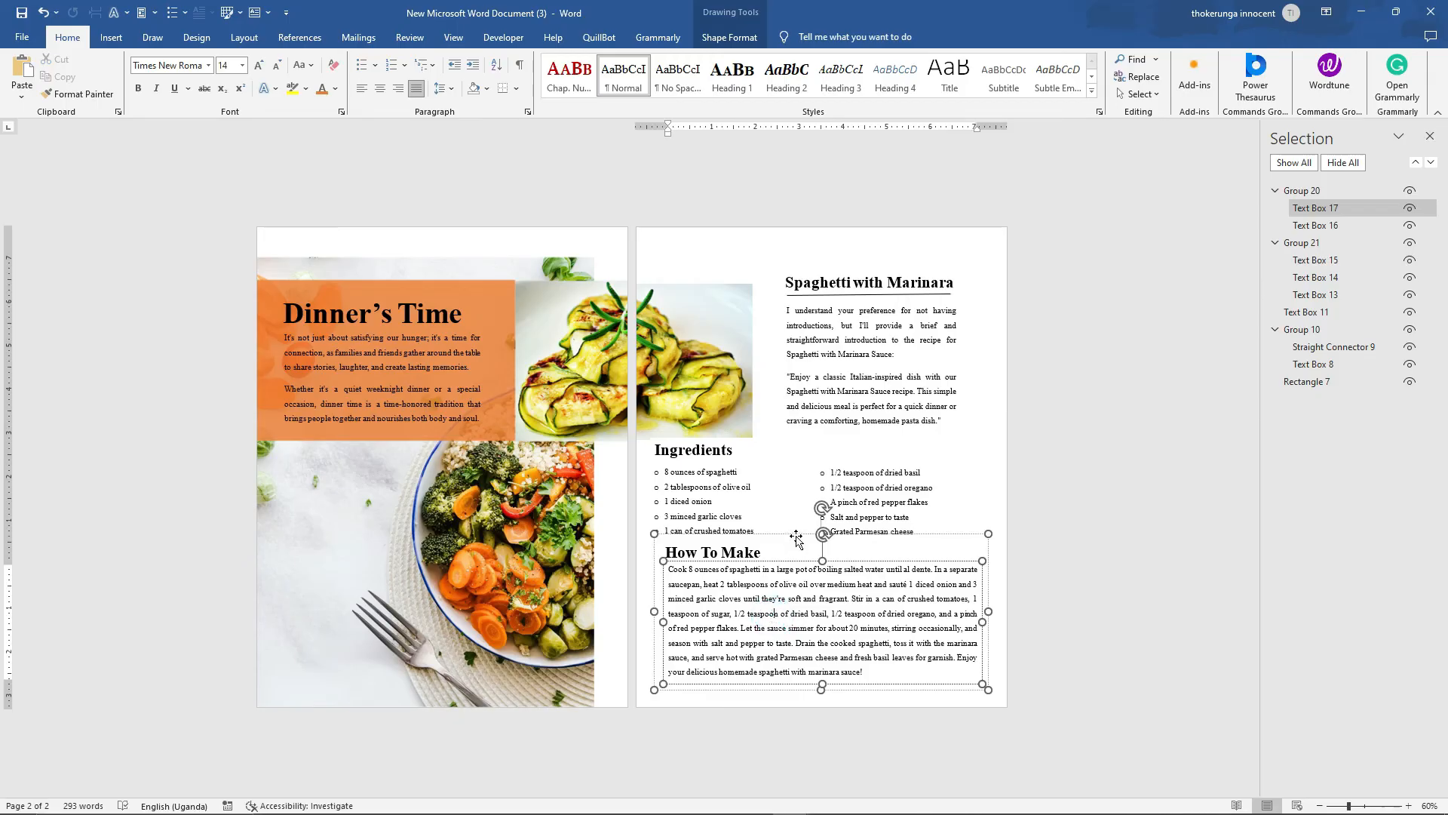
left_click_drag(796, 534, 782, 532)
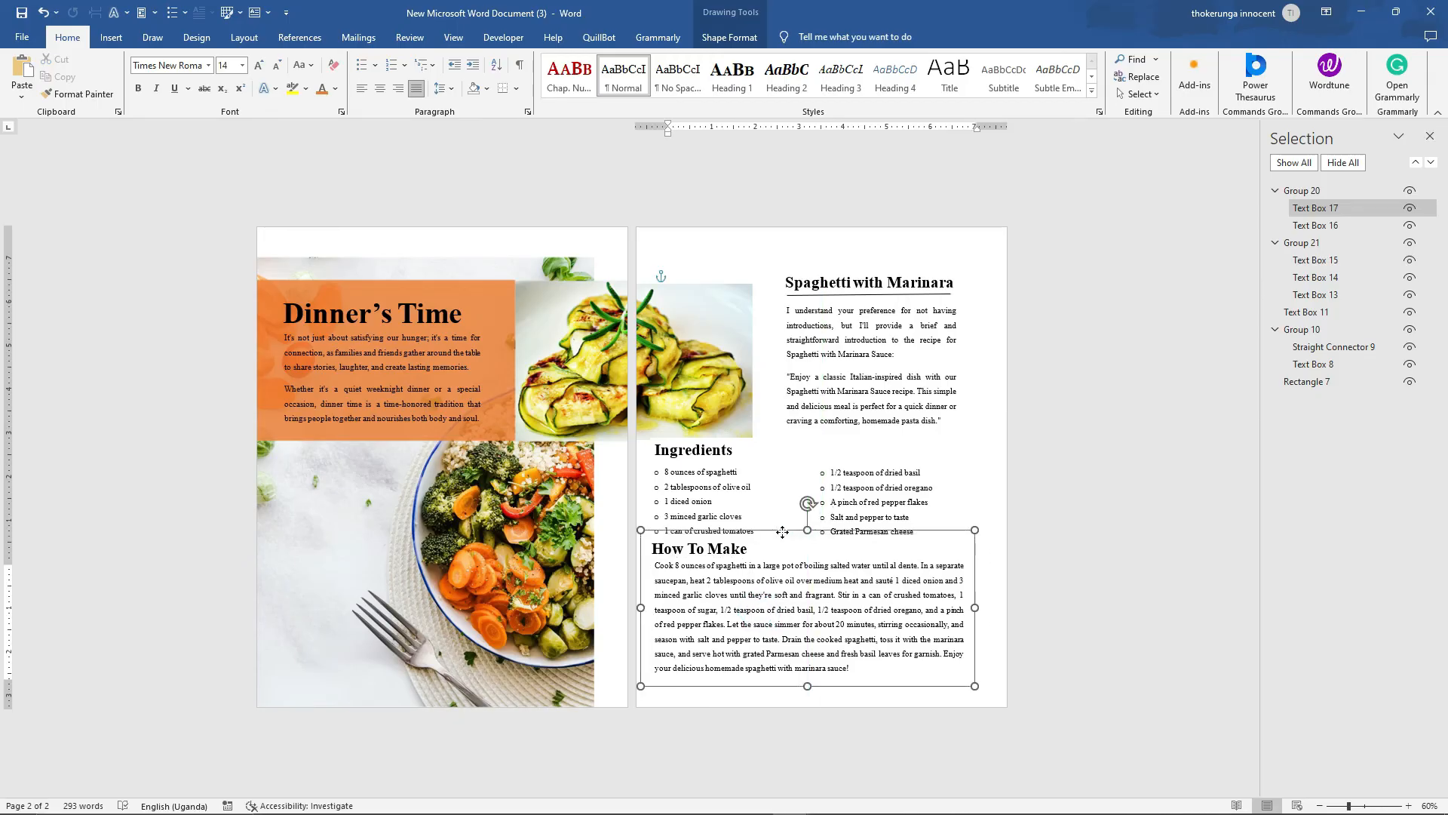
left_click(782, 531)
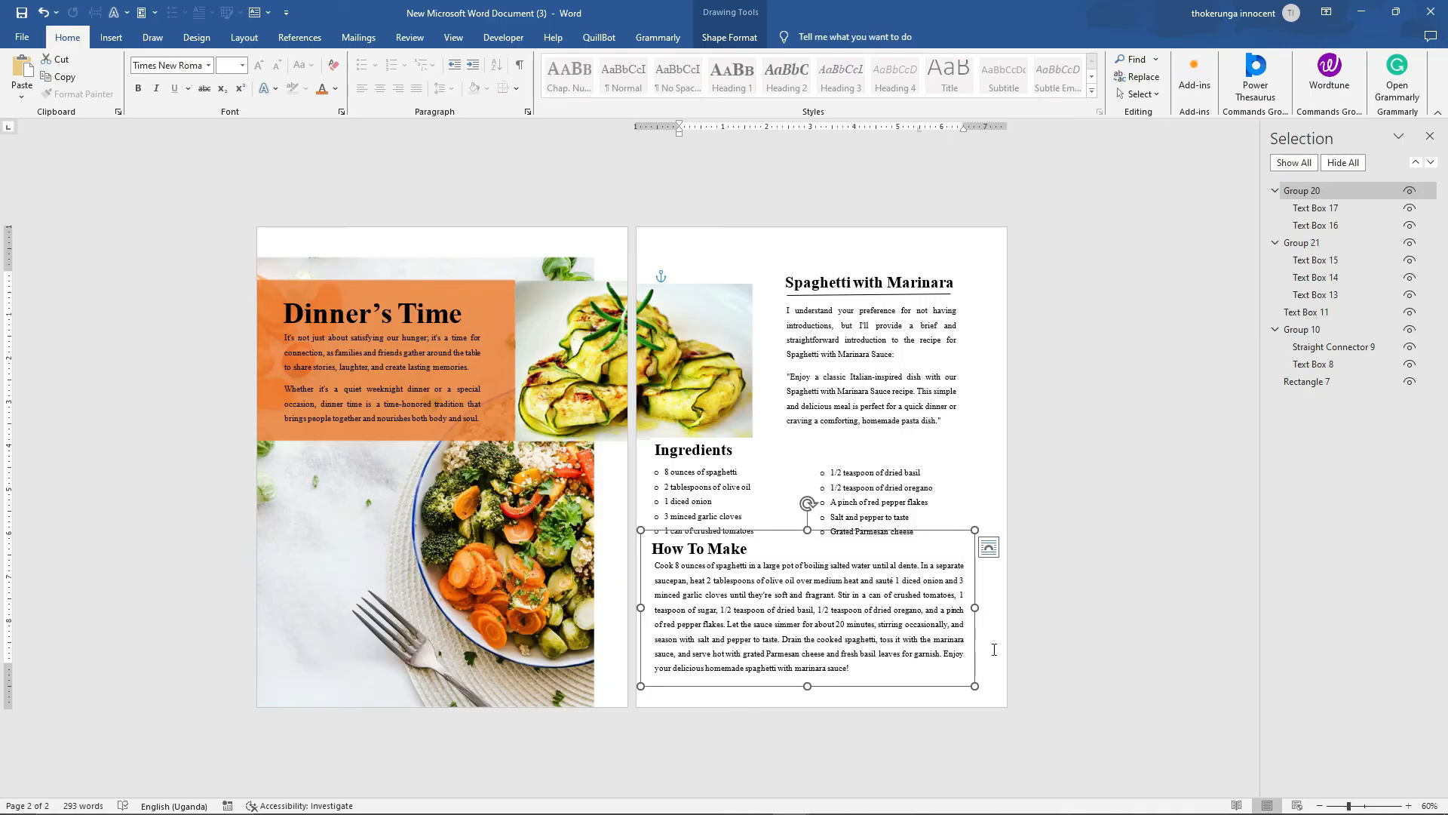
Group the introduction text box with the Spaghetti with Marinara heading group
left_click(862, 319)
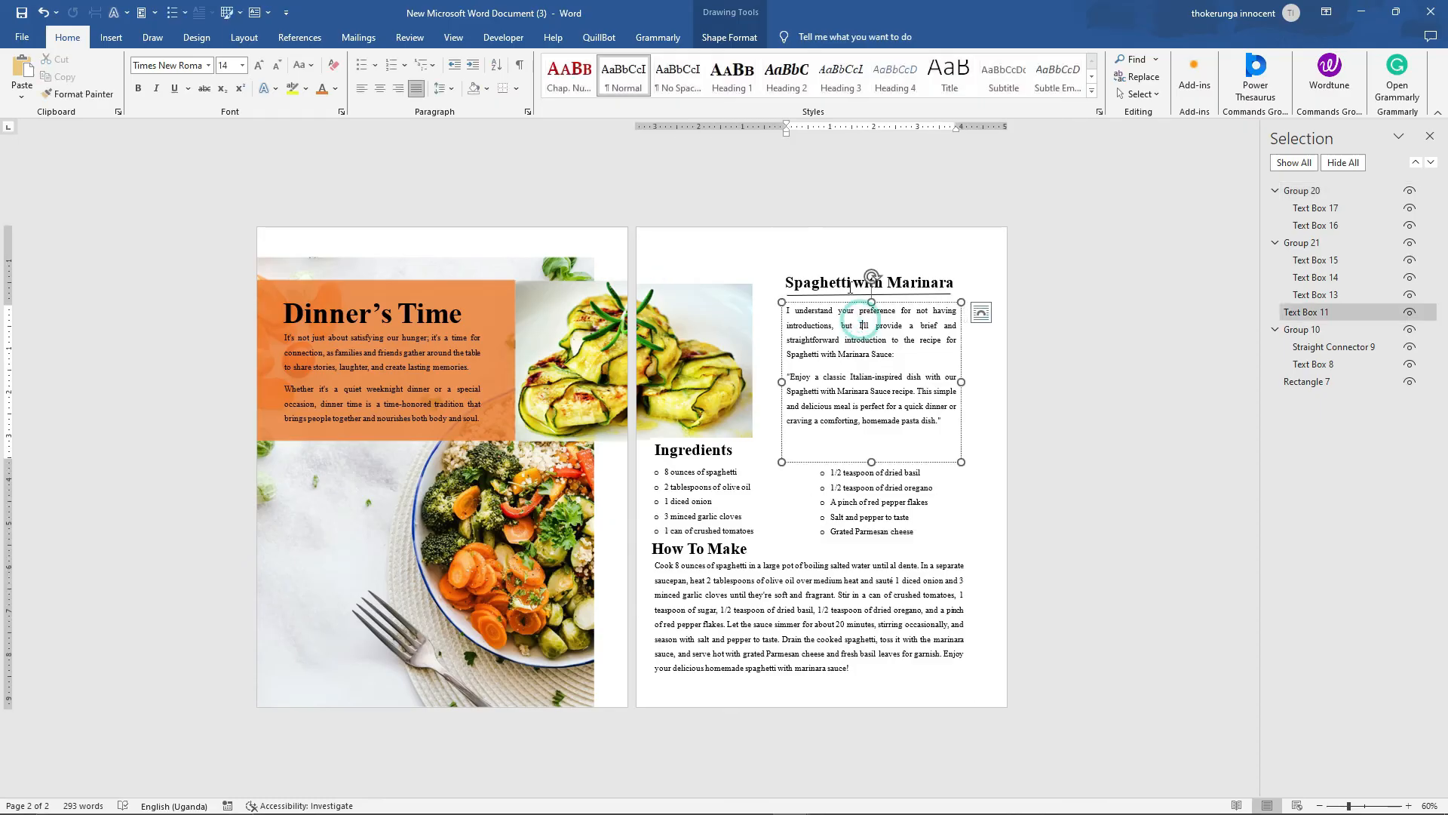
left_click(850, 286)
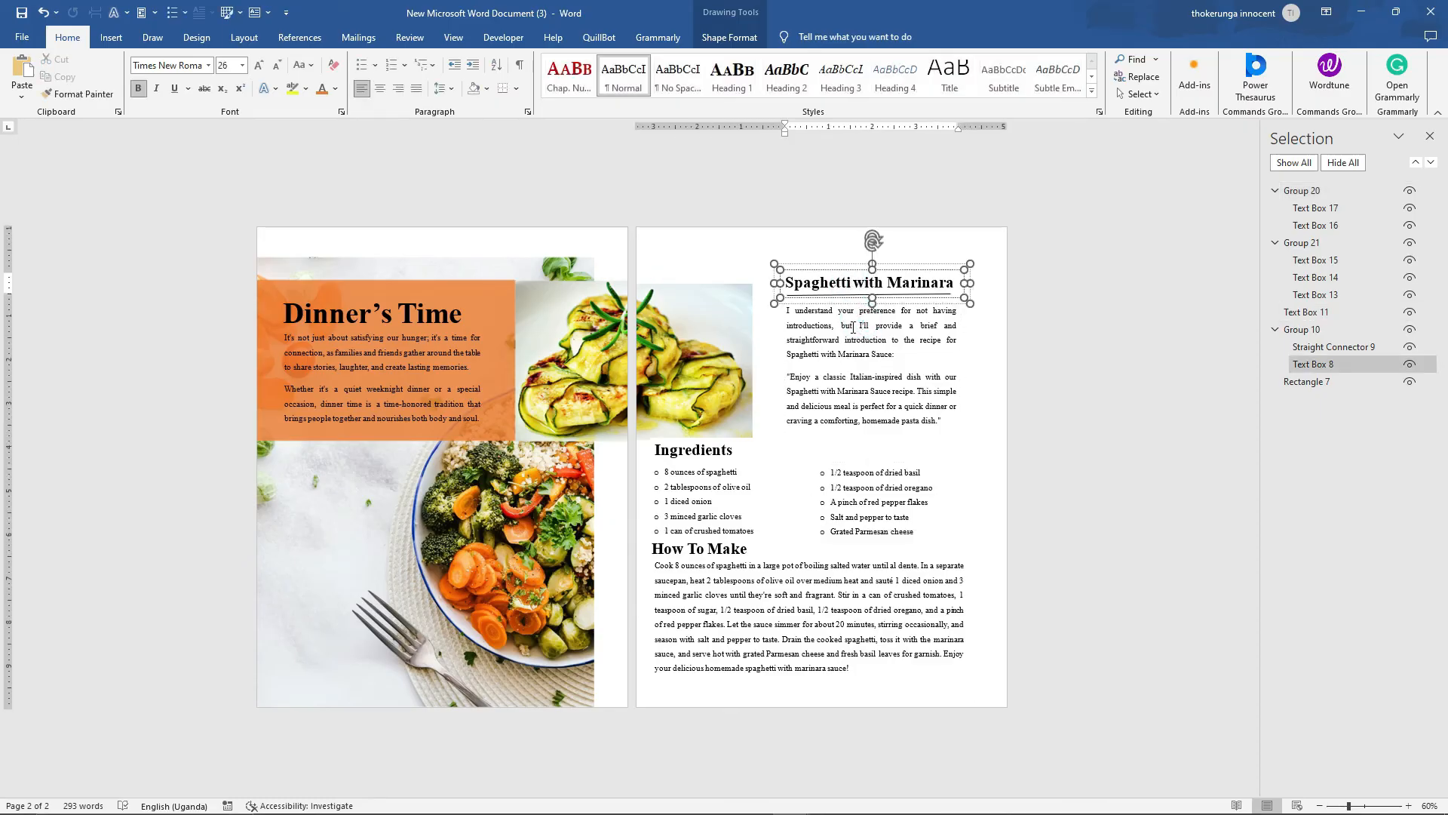
left_click(853, 326, "shift")
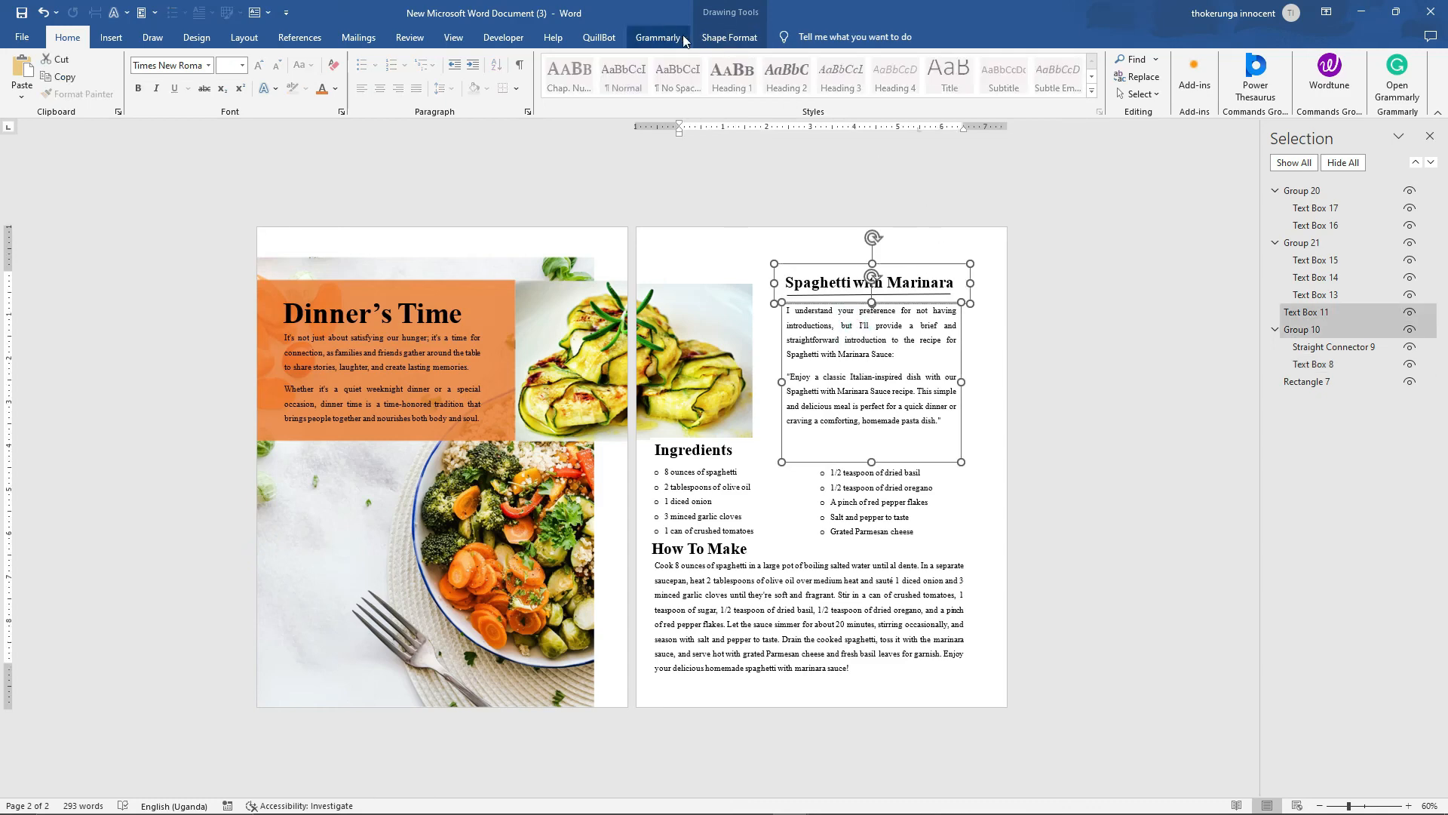
left_click(726, 38)
left_click(1252, 77)
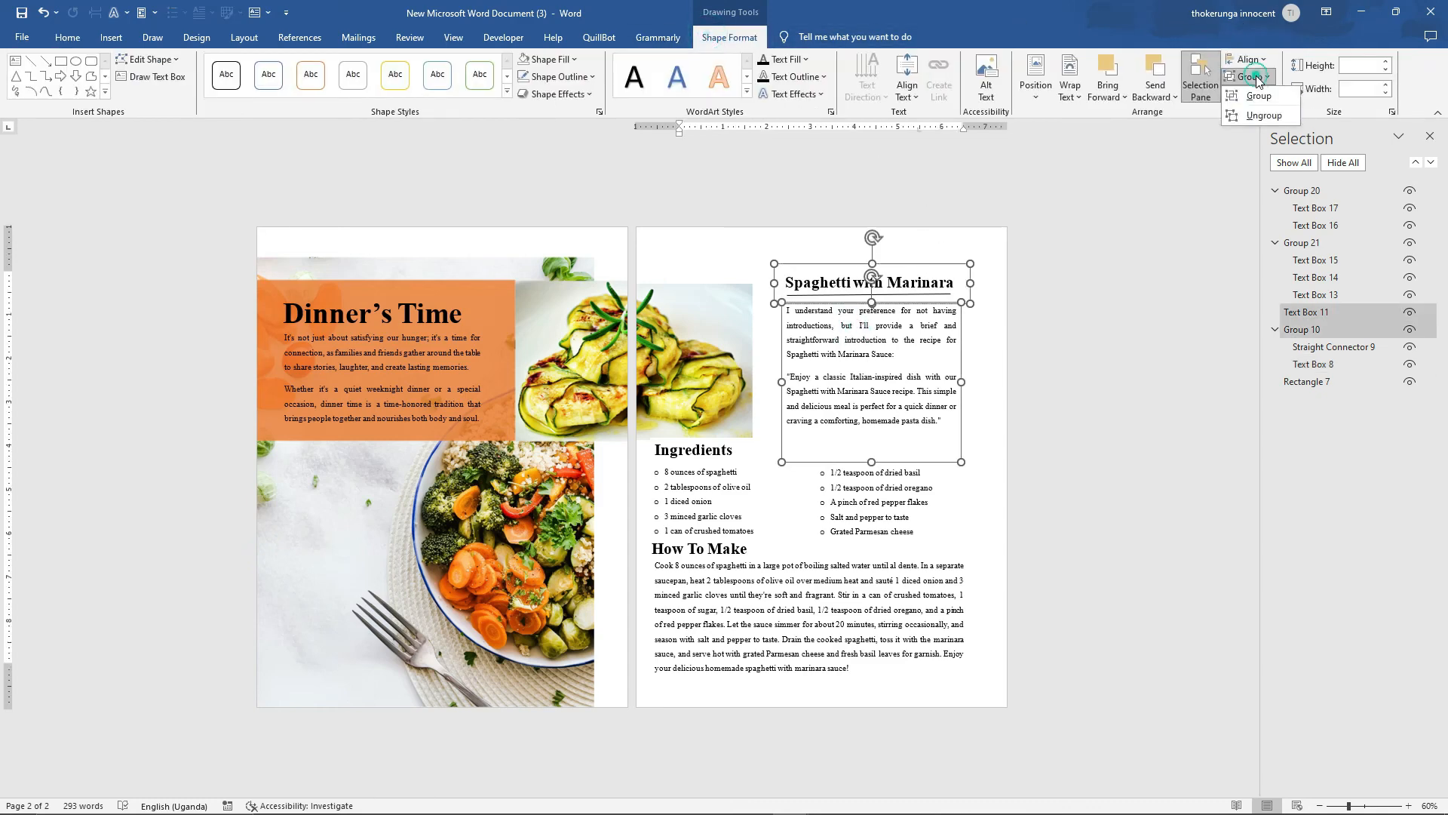
left_click(1258, 96)
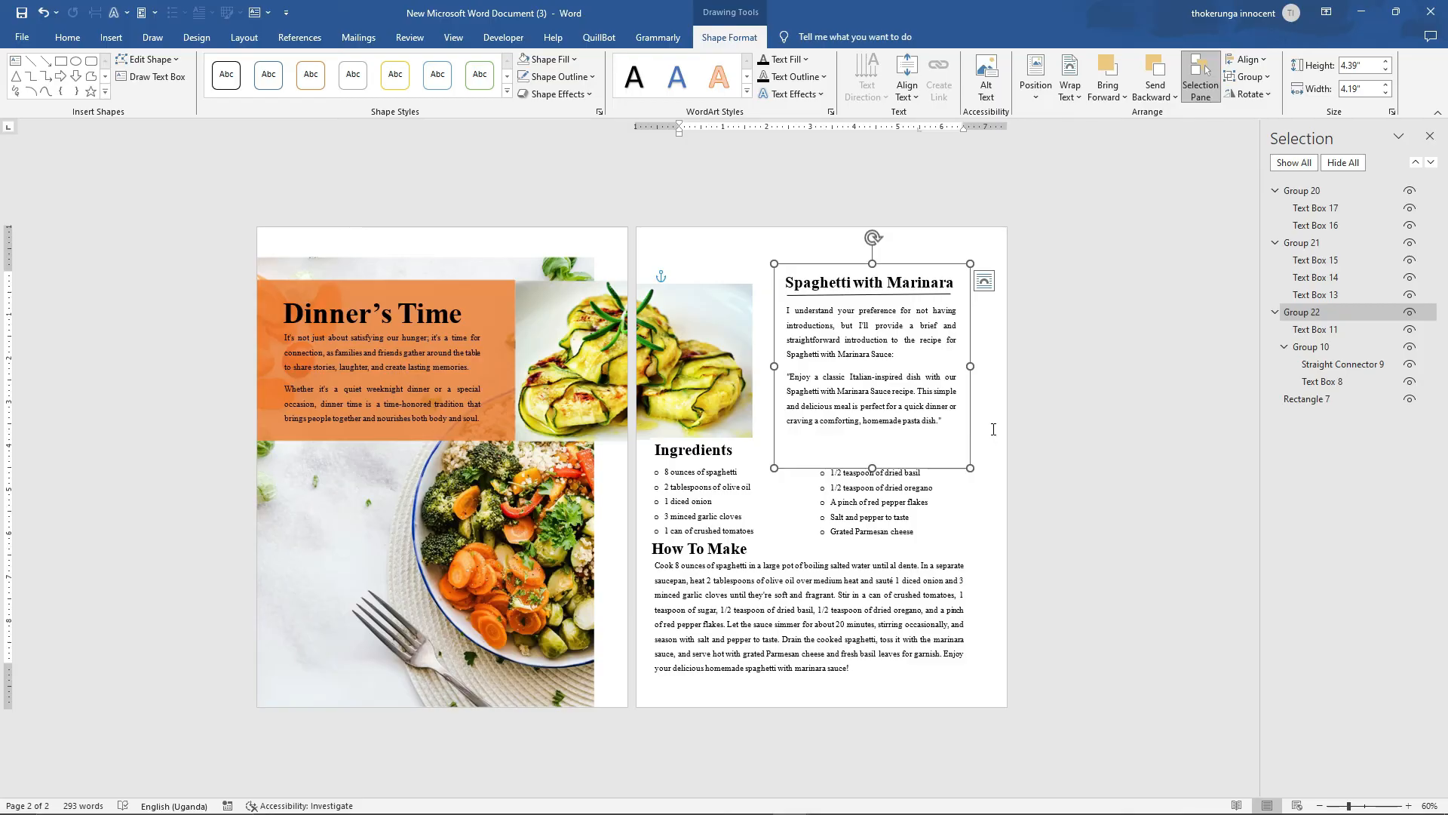
Move the grouped Spaghetti with Marinara heading and introduction slightly to the right
left_click(895, 580)
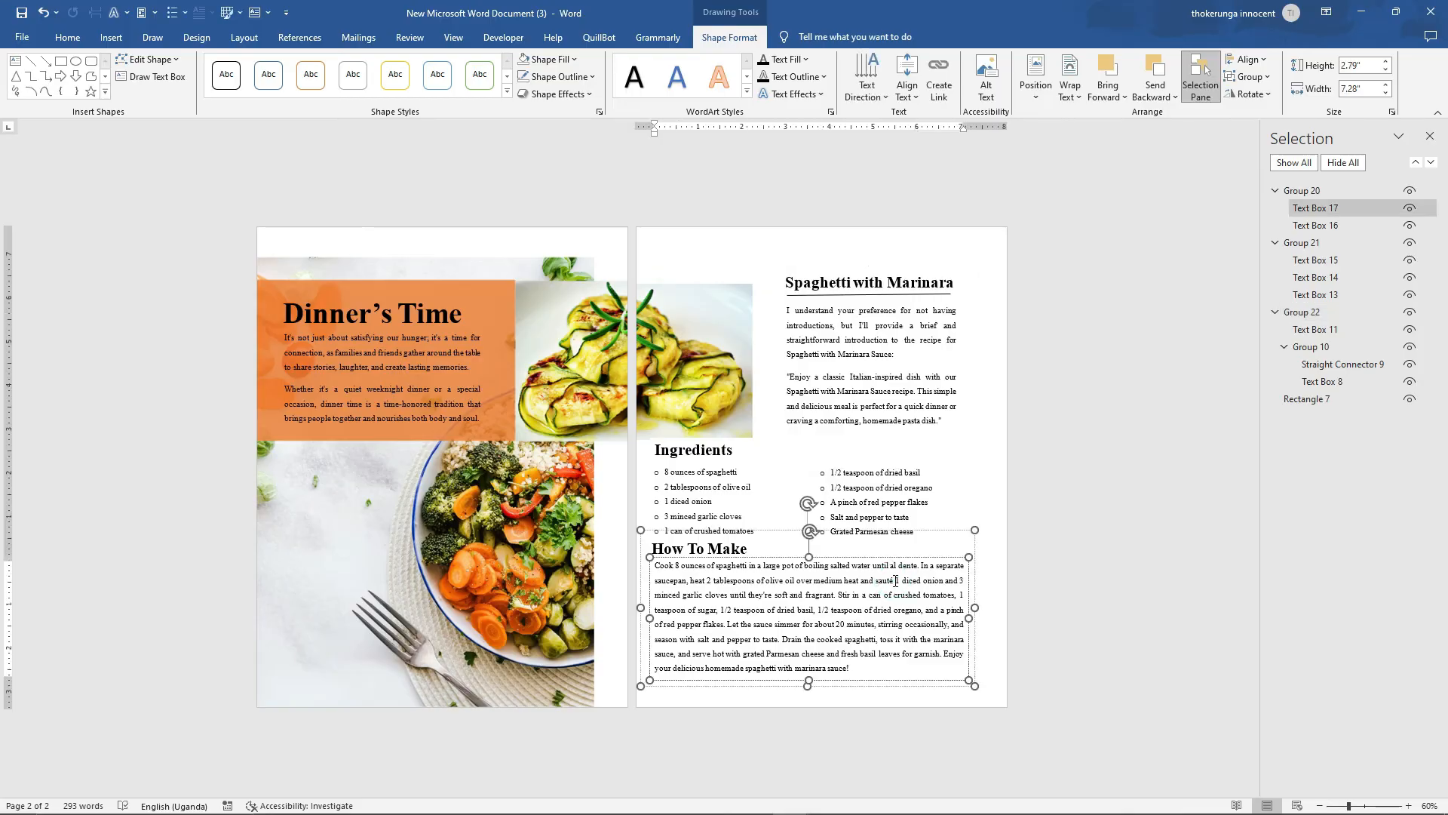
left_click(886, 326)
left_click_drag(906, 262, 918, 263)
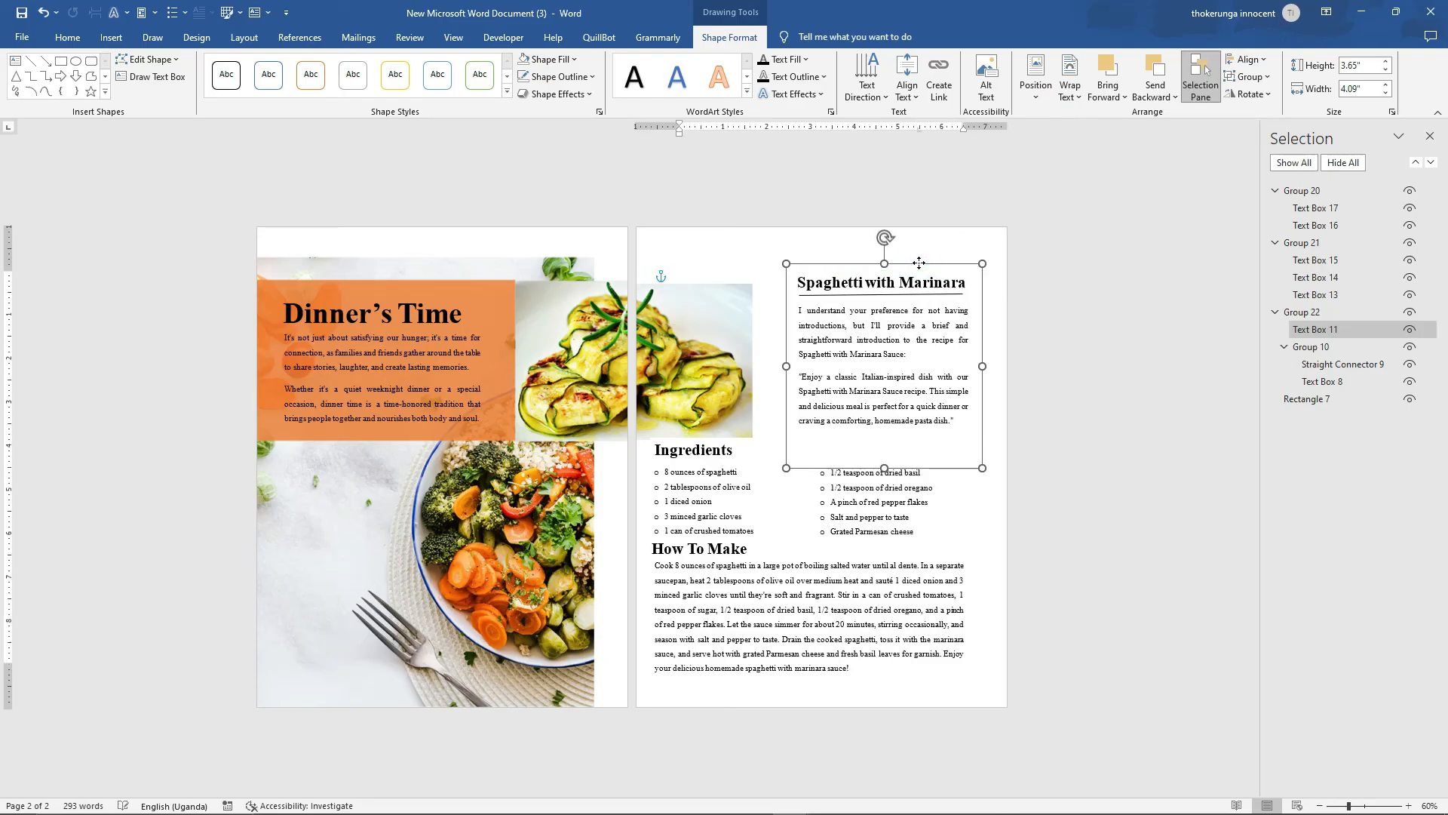
Try moving the Ingredients group right so its second column ends level with the introduction text's right edge
left_click(855, 492)
left_click_drag(829, 433, 849, 434)
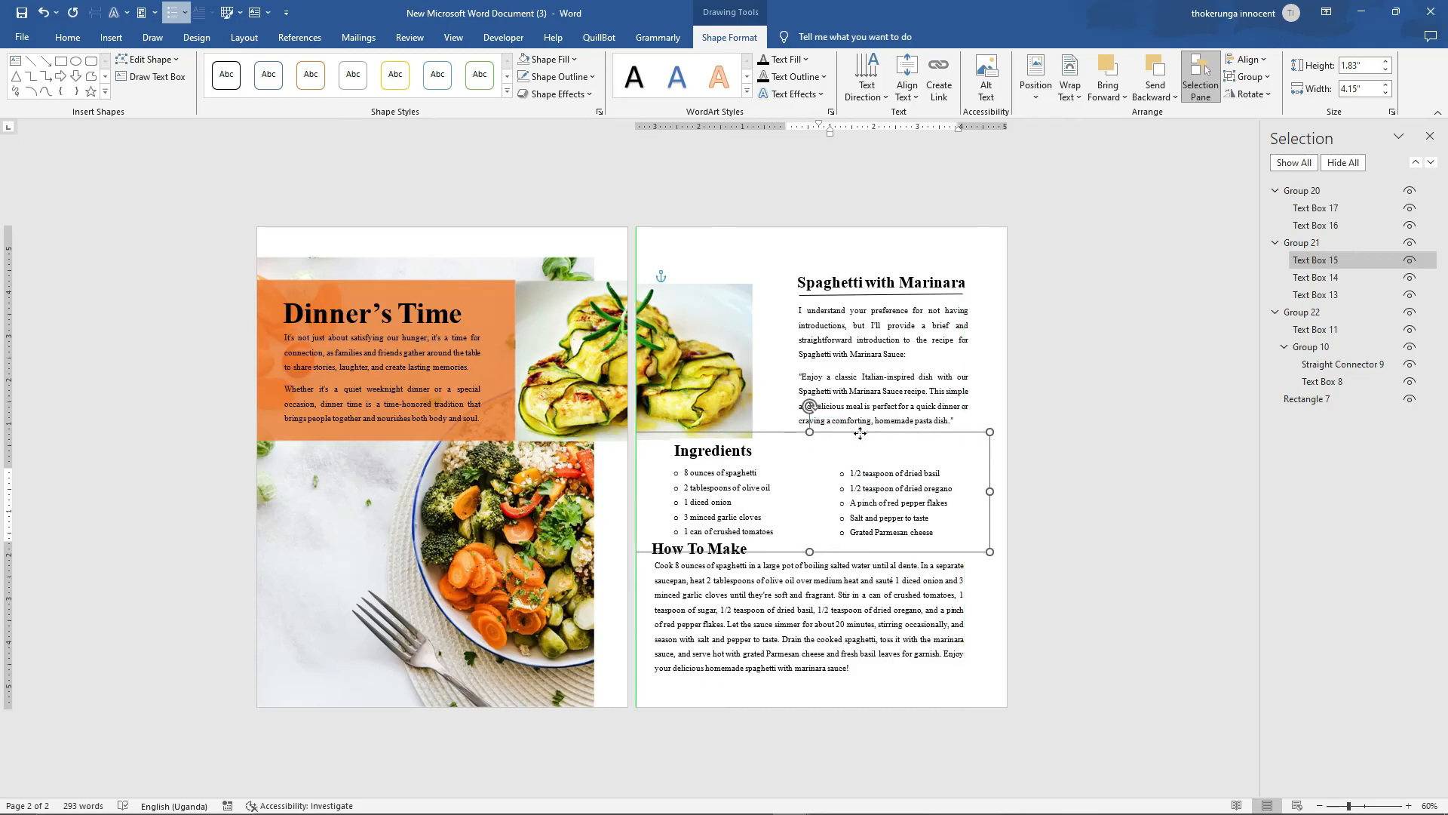
left_click_drag(864, 434, 879, 433)
Shift the How To Make group right beneath Ingredients, narrow it, and heighten it so the full text fits
left_click(888, 636)
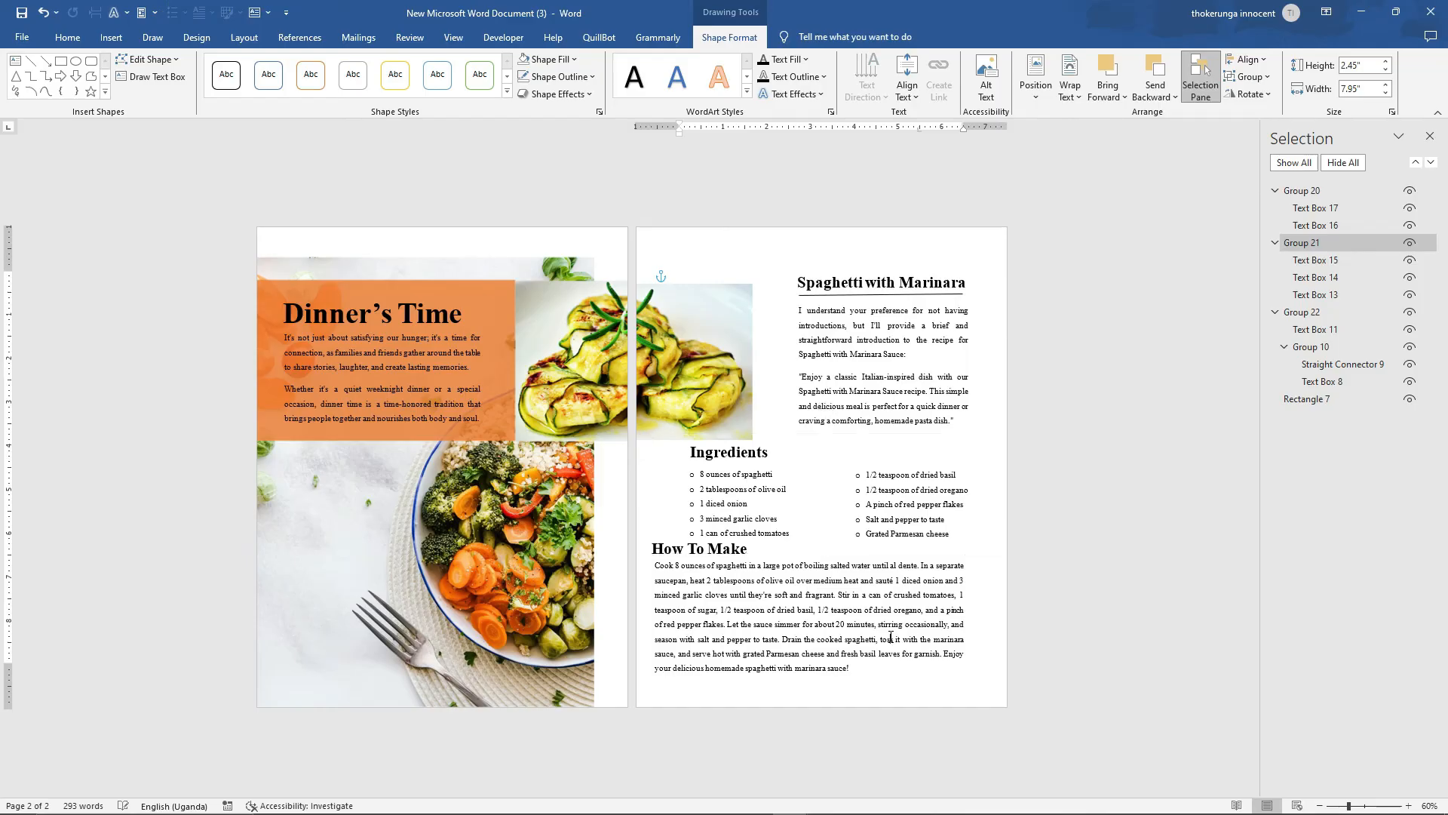
left_click_drag(830, 530, 844, 530)
left_click_drag(989, 608, 936, 602)
left_click_drag(879, 530, 902, 528)
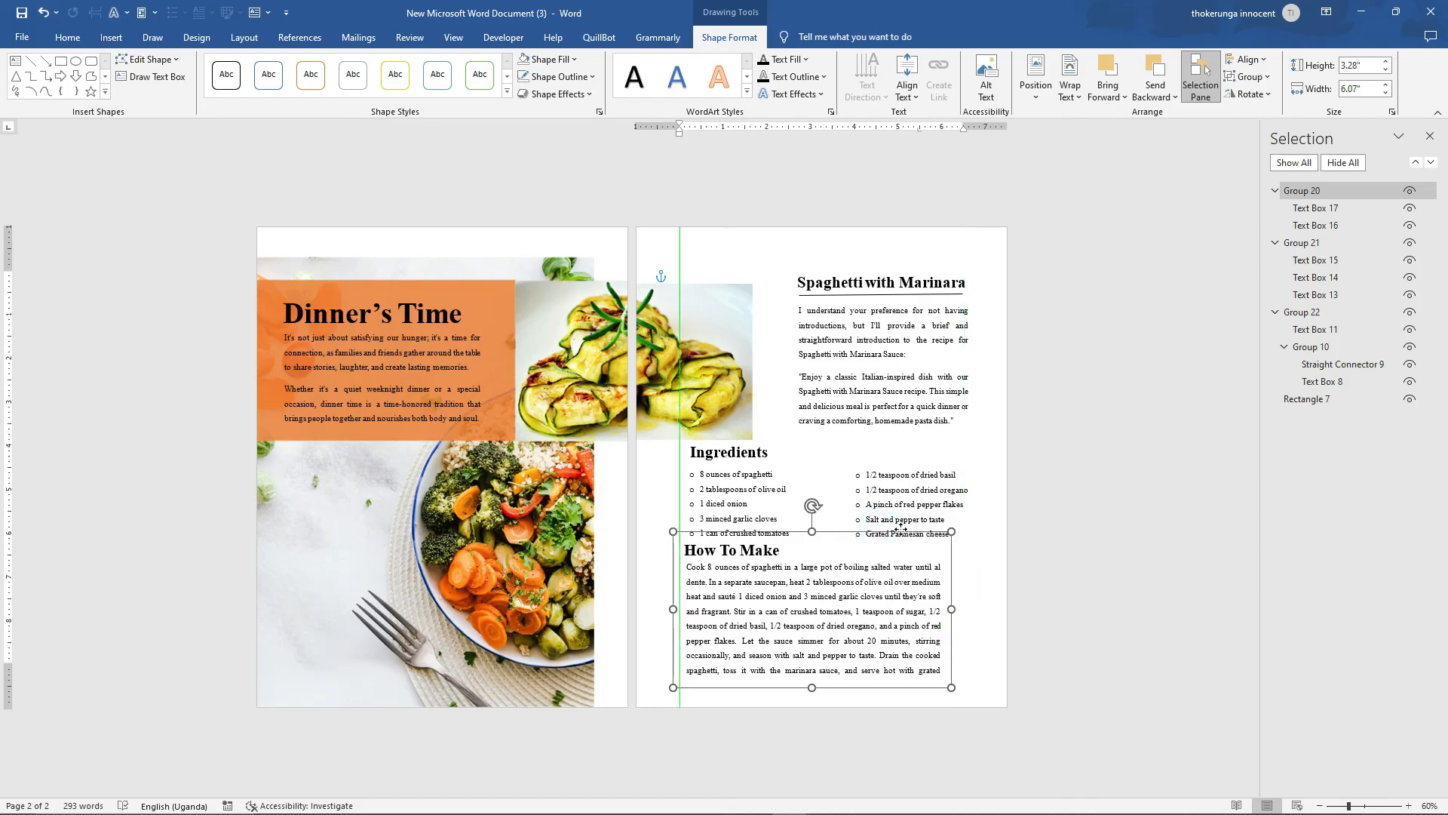
left_click_drag(812, 687, 811, 700)
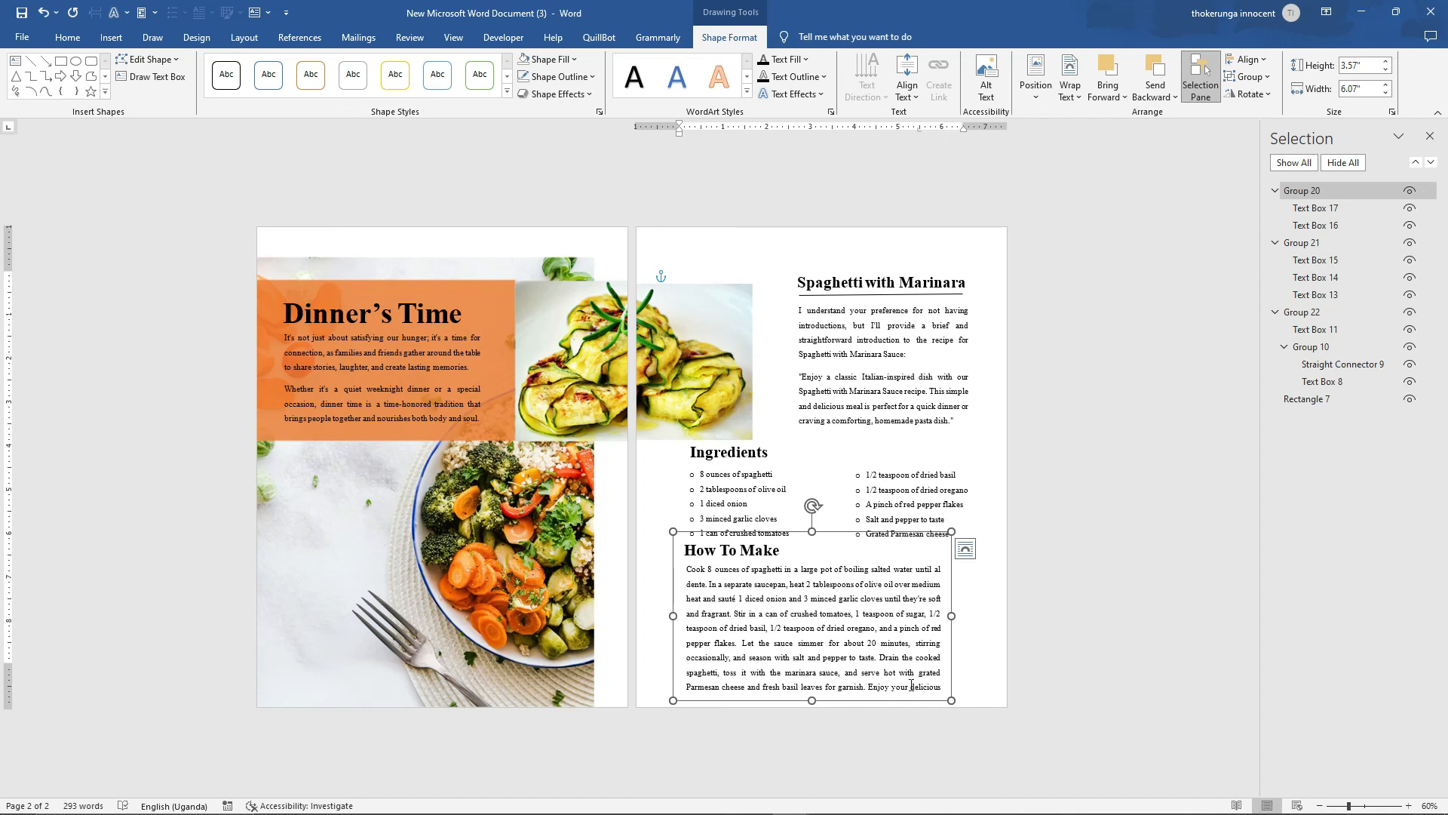
left_click_drag(952, 702, 963, 700)
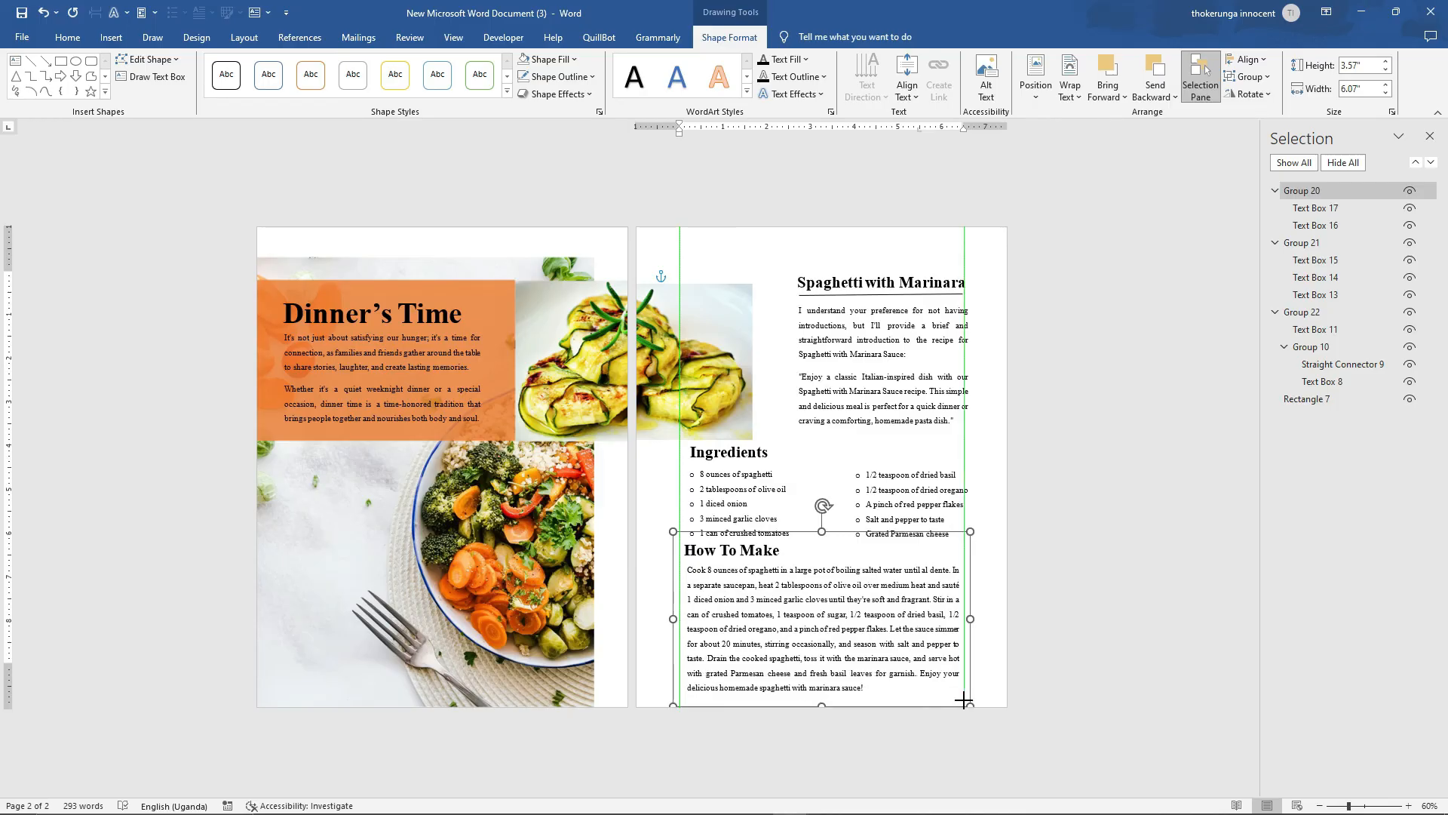
left_click(989, 623)
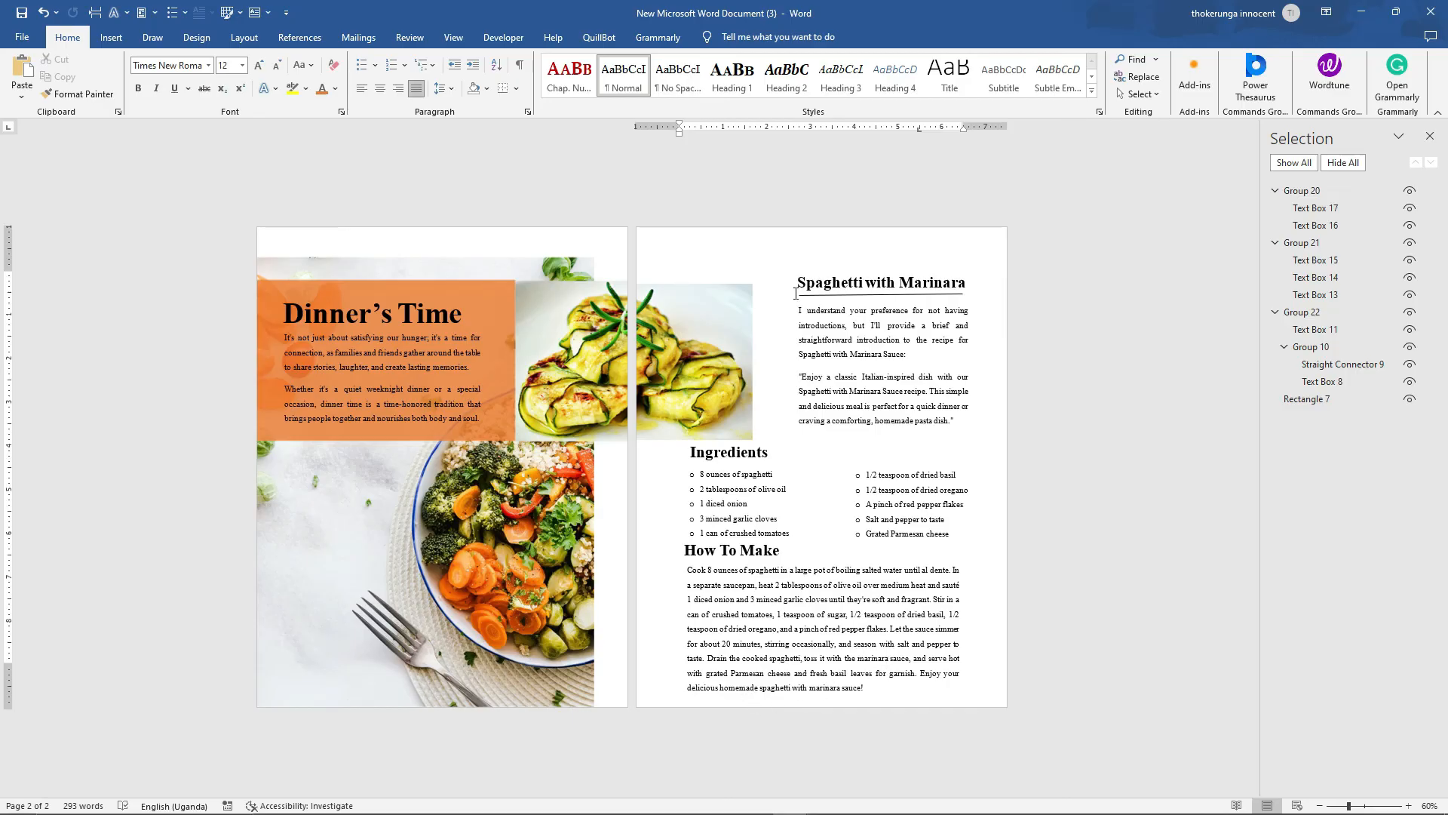
Widen the How To Make group leftward so its heading starts near the second page's left edge
left_click(773, 639)
left_click_drag(672, 618, 643, 608)
left_click(978, 588)
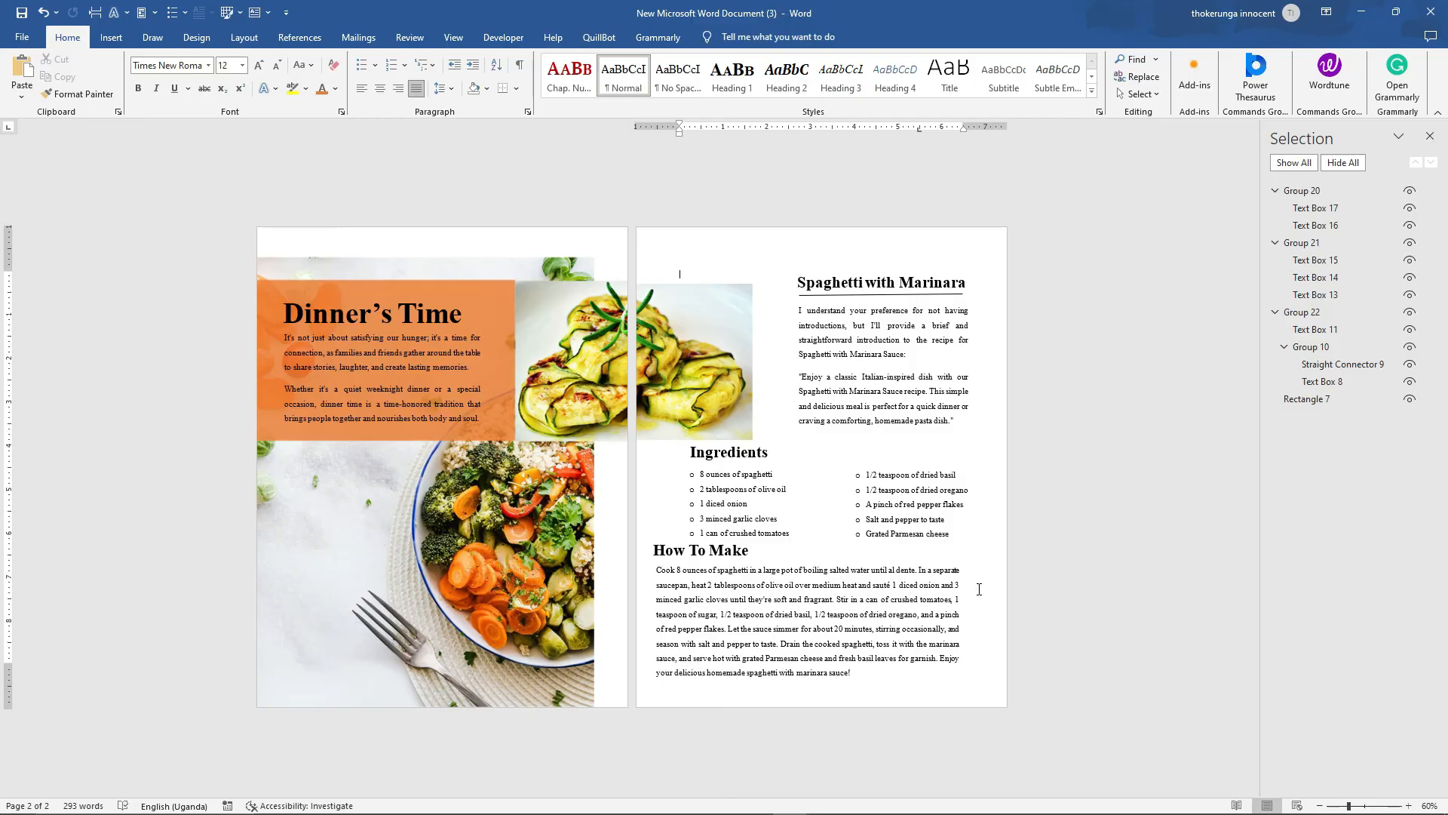
Move the Ingredients group left until its heading aligns with the How To Make heading
left_click(748, 474)
left_click_drag(766, 432, 722, 430)
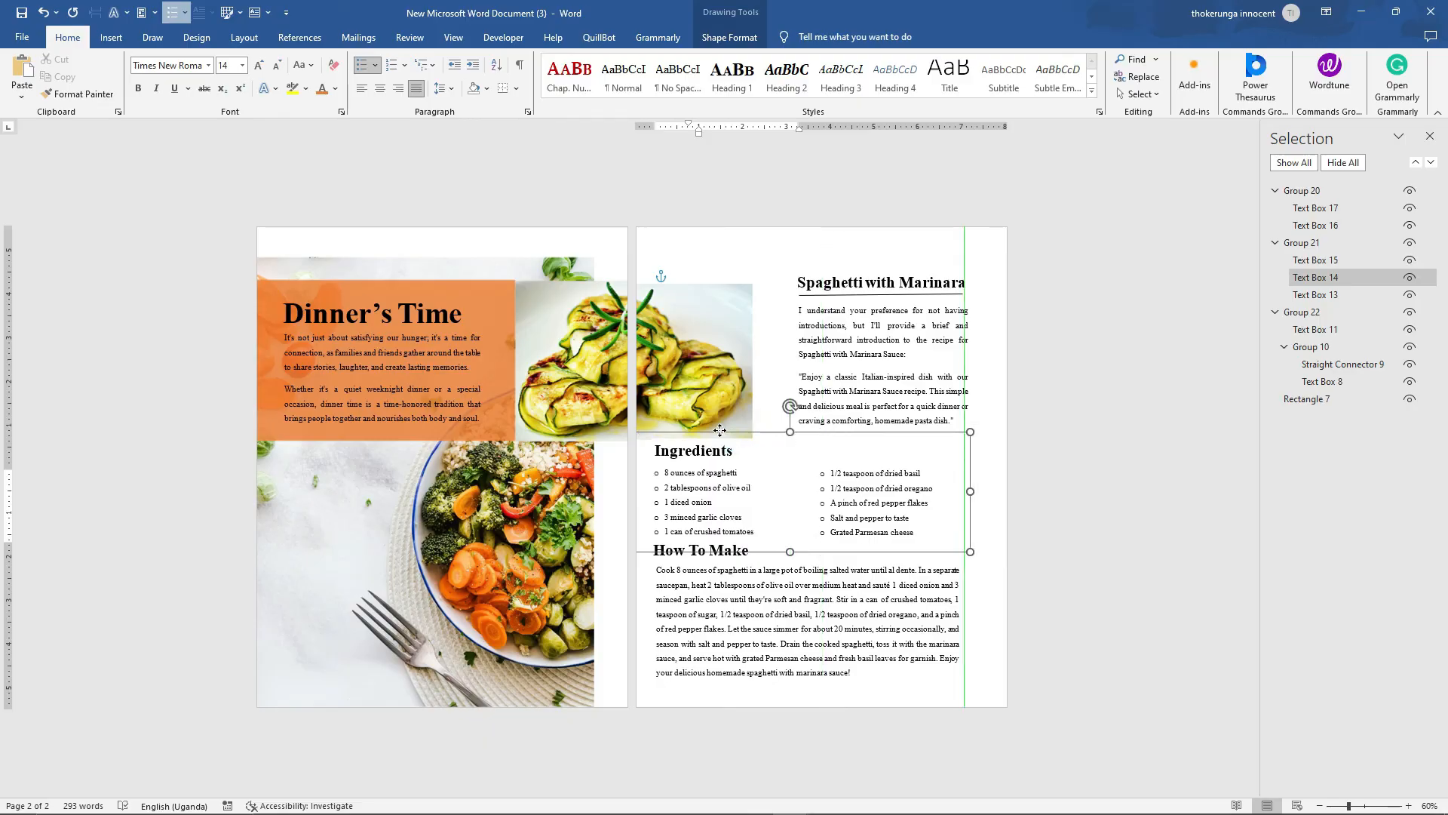
left_click_drag(719, 430, 720, 430)
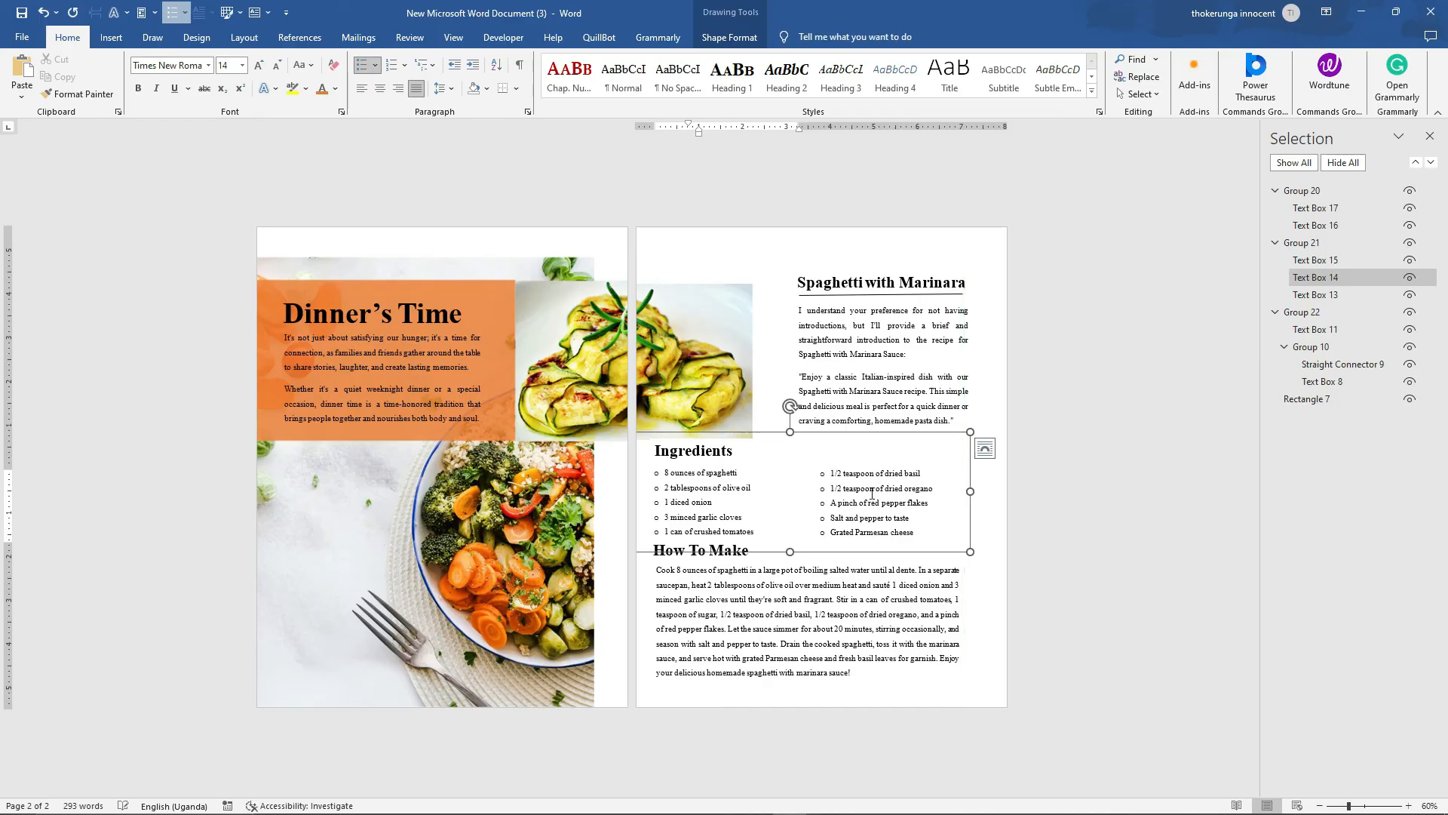
left_click(875, 490)
left_click(993, 489)
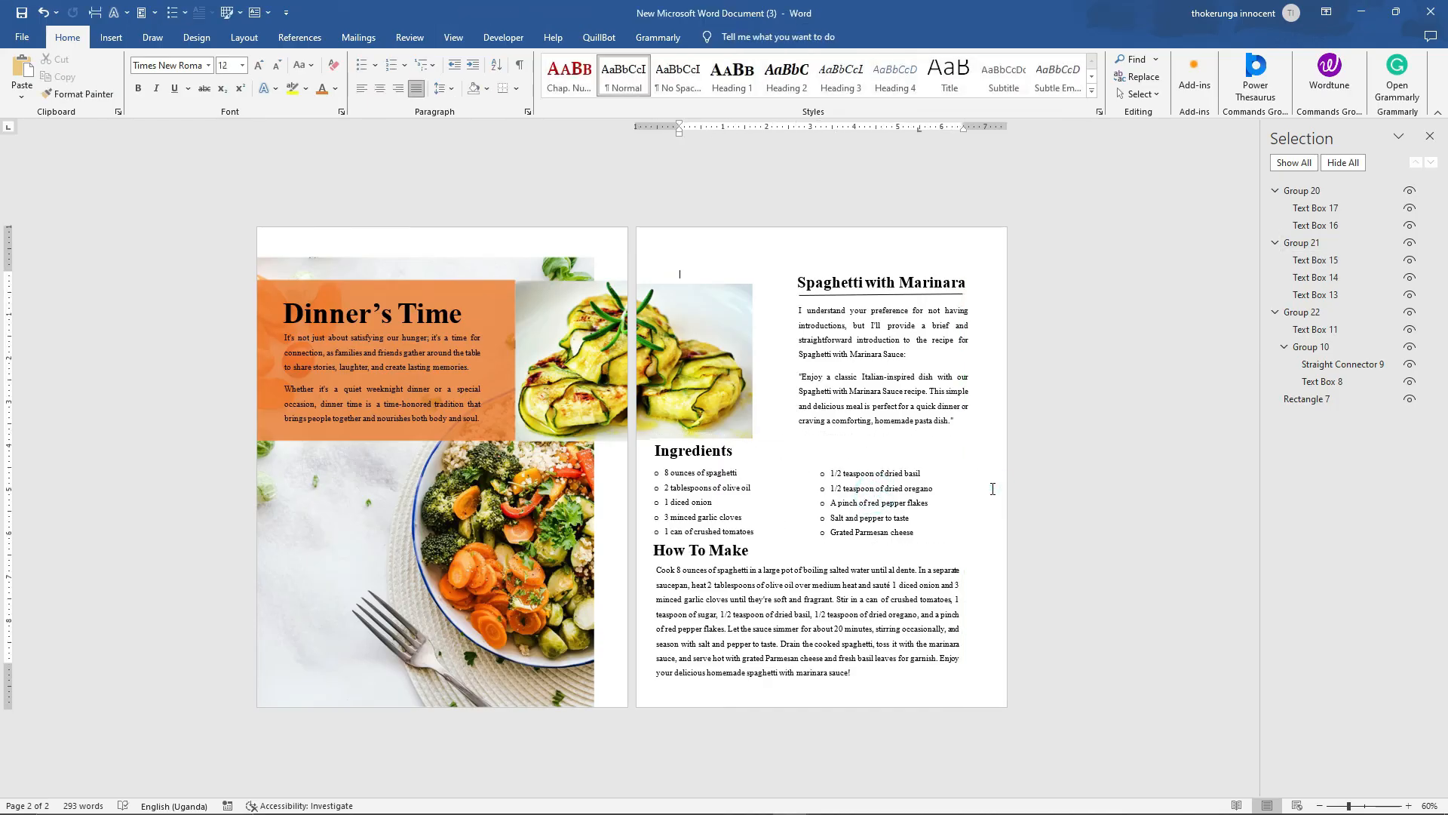
Nudge the How To Make group down and move the second page's food photo up slightly
left_click_drag(780, 531, 778, 535)
left_click_drag(716, 315, 716, 302)
left_click(836, 264)
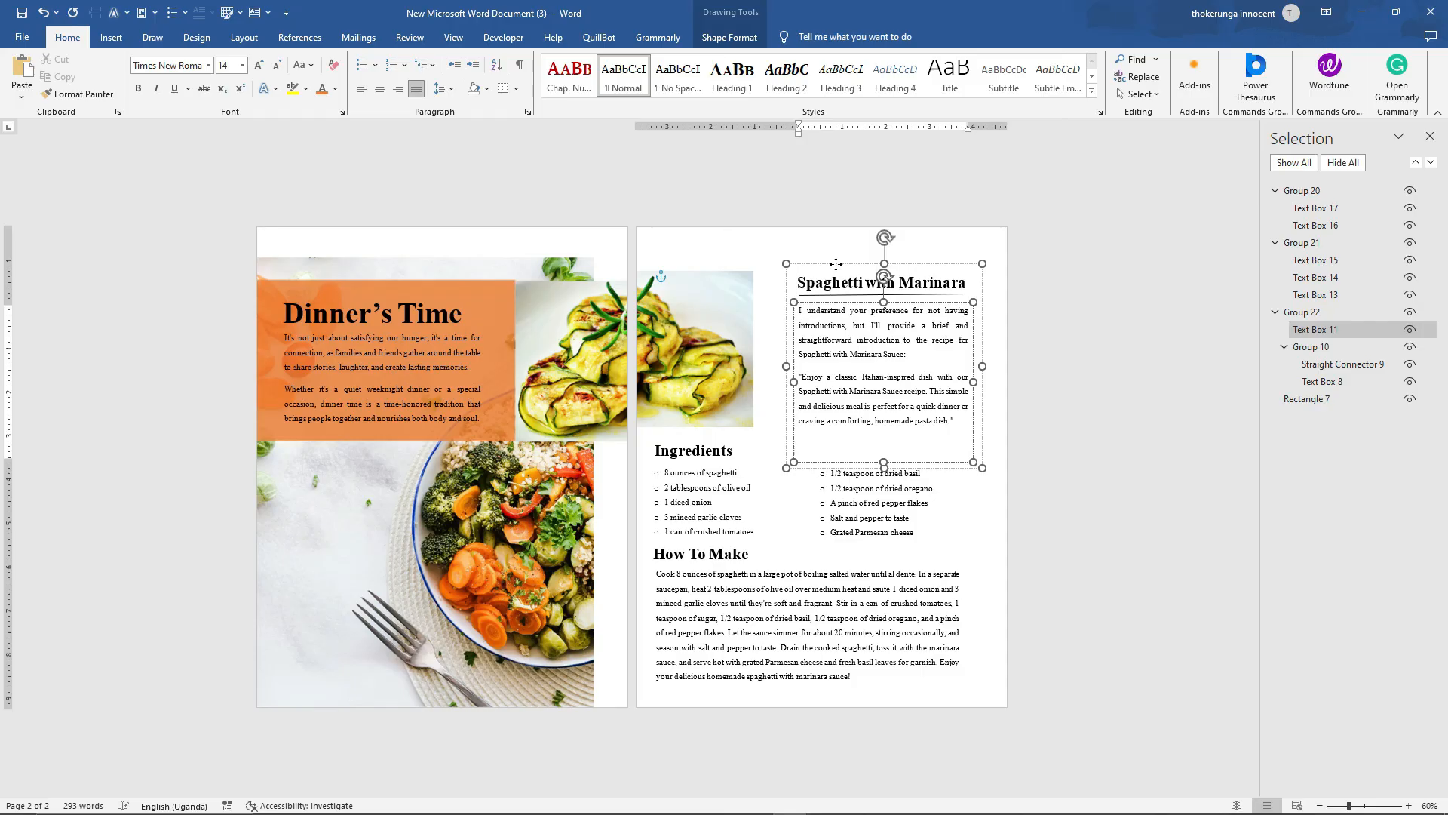
left_click(835, 264)
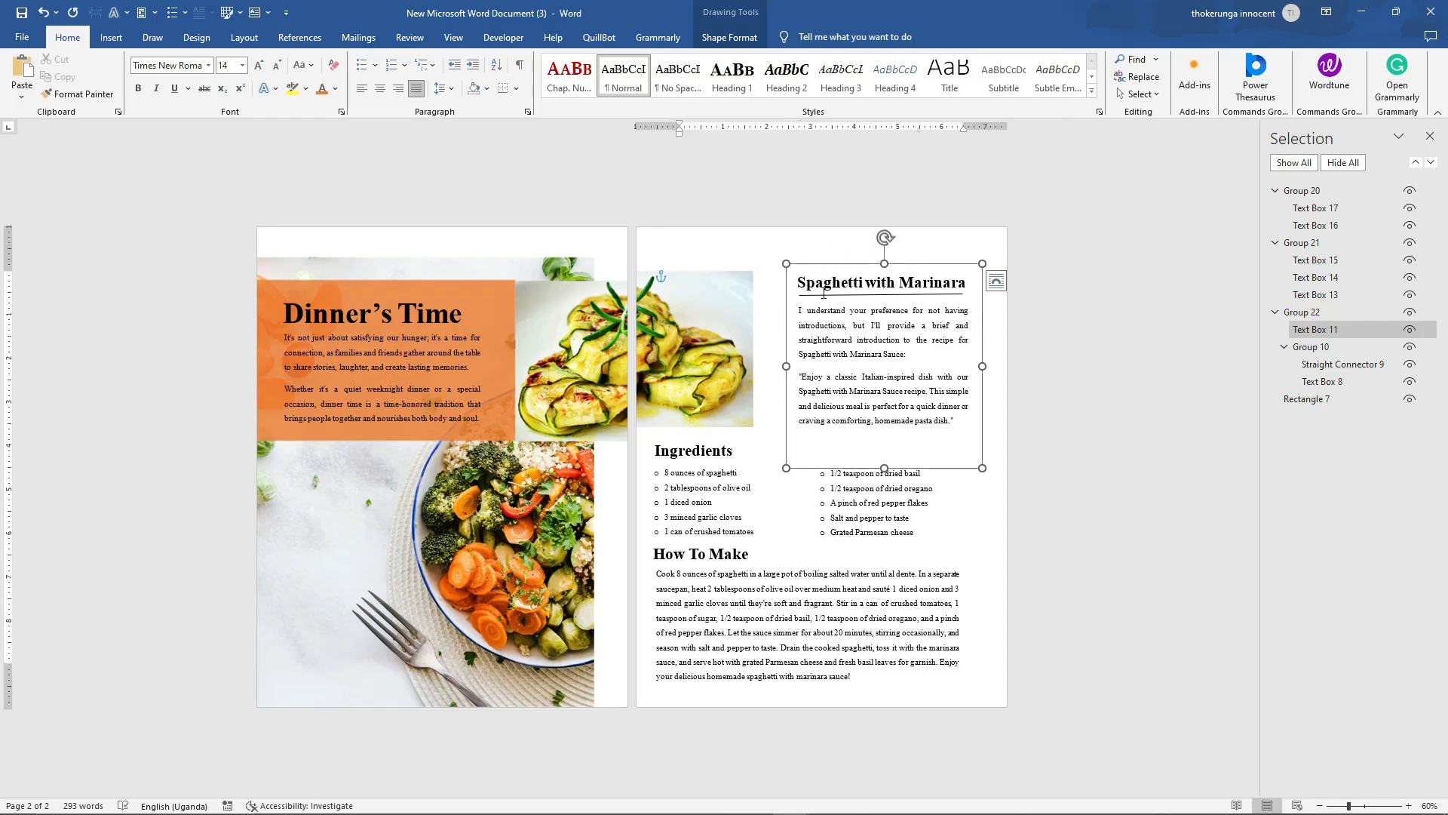
Move the Ingredients group and the How To Make group up slightly, keeping their left edges aligned
left_click(737, 512)
left_click_drag(736, 435, 737, 428)
left_click(782, 535)
left_click_drag(782, 535, 779, 522)
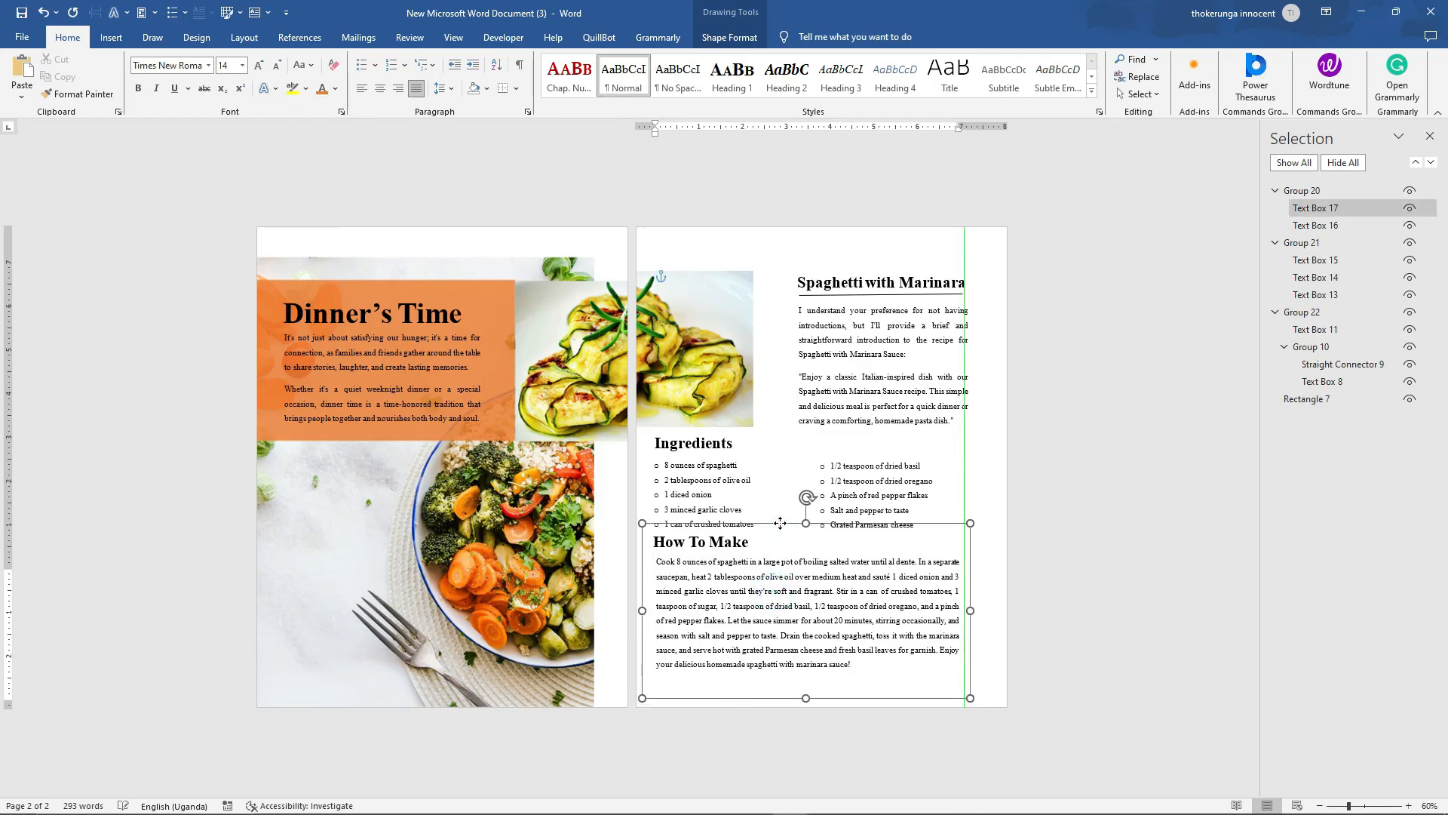
left_click(997, 607)
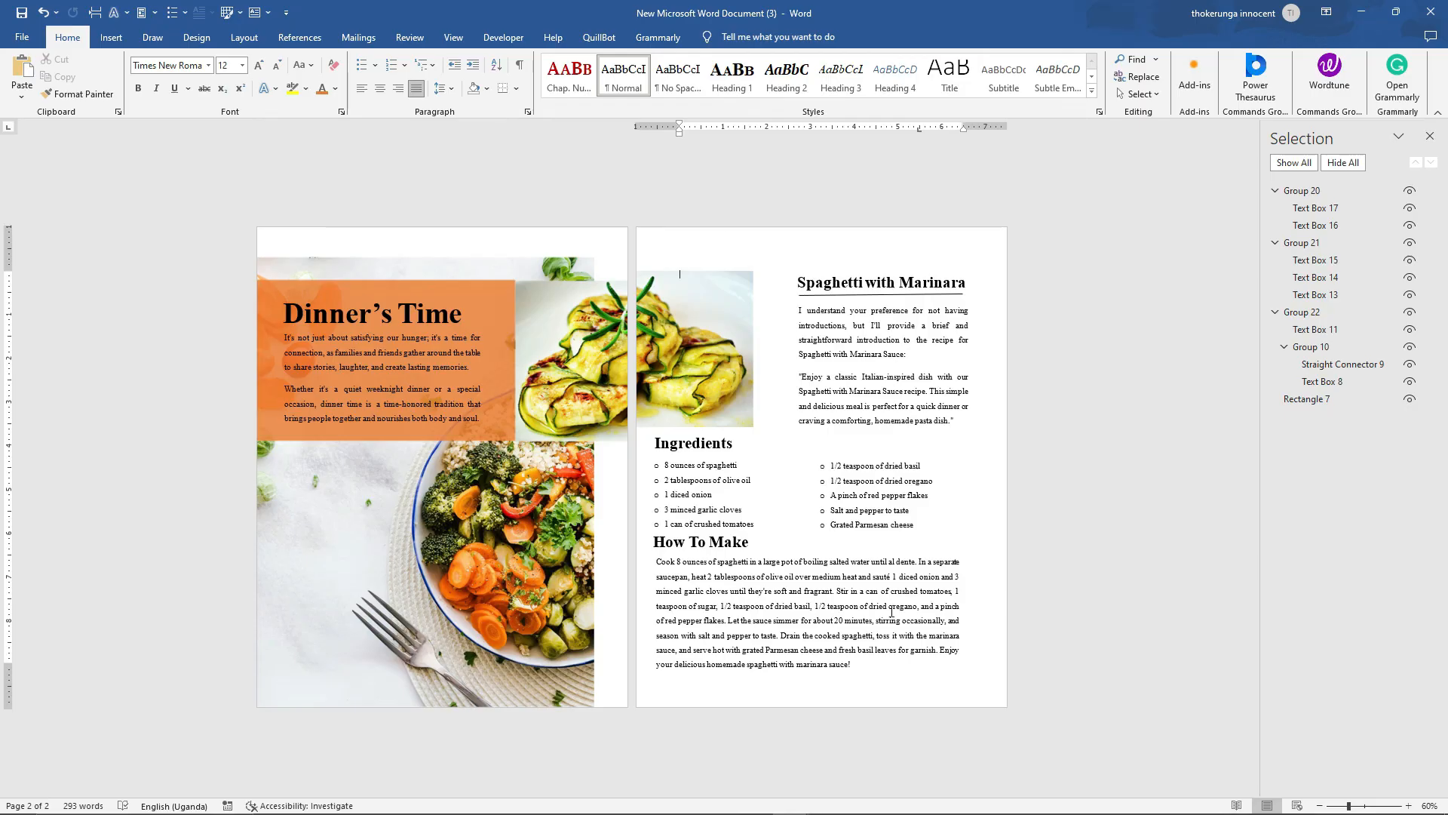
Move the Dinner's Time group on the first page up to line up with the second page's food photo
left_click(586, 343)
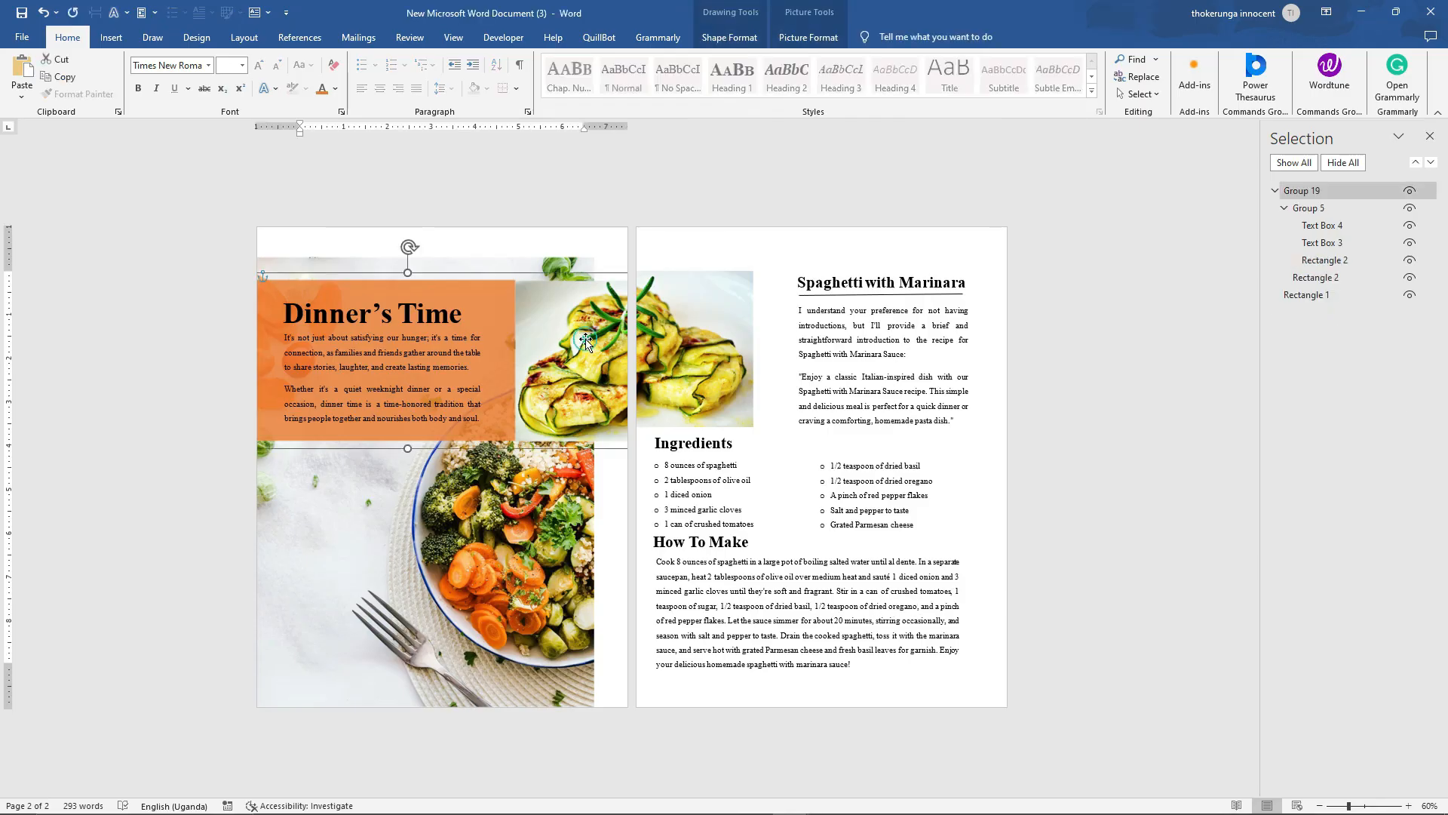
left_click_drag(582, 276, 583, 263)
left_click(677, 271)
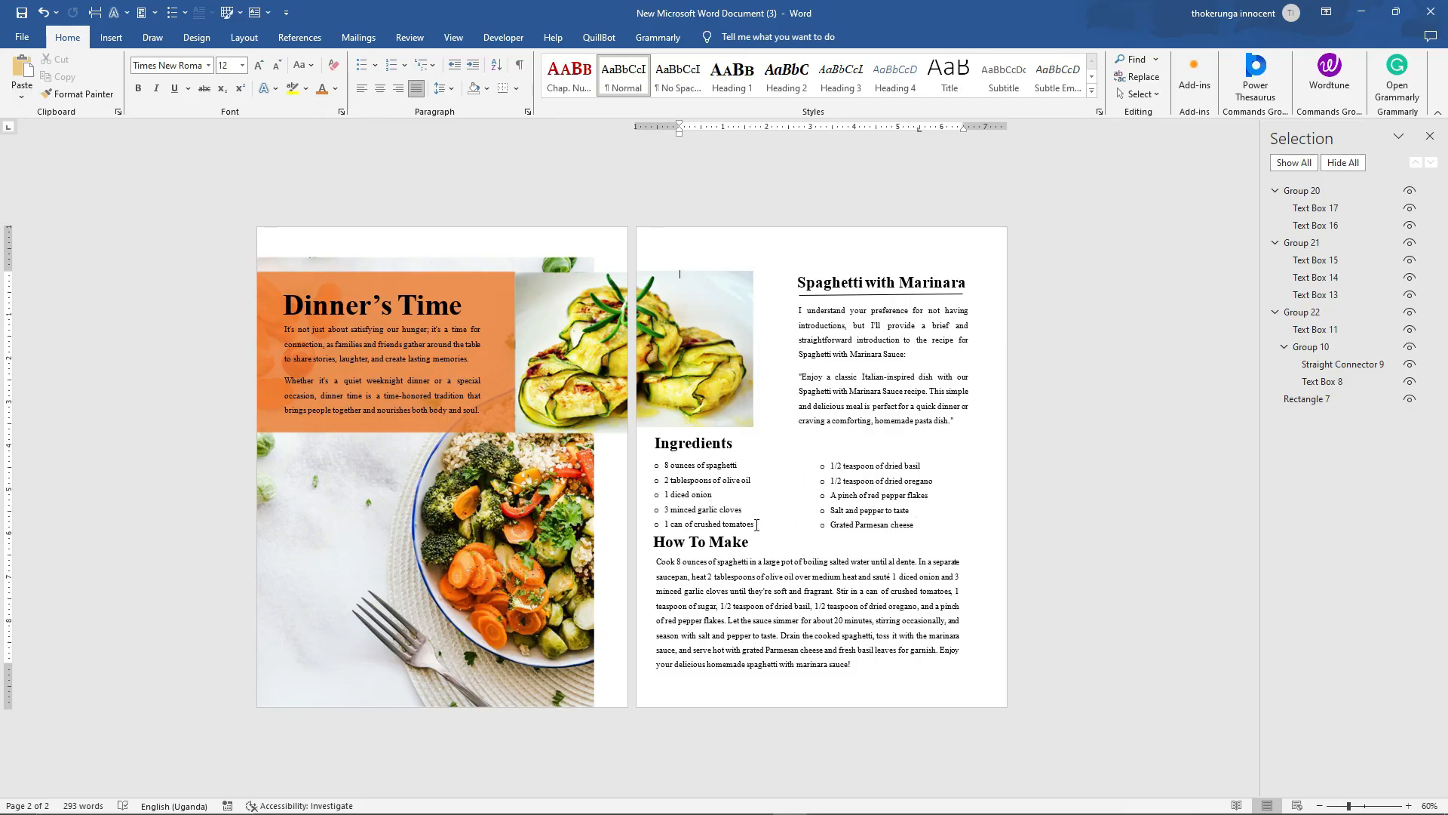
Start defining a new picture bullet from Bing Image Search for the five ingredients in the first column
mouse_move(758, 524)
left_mouse_down()
mouse_move(667, 495)
mouse_move(664, 466)
left_mouse_up()
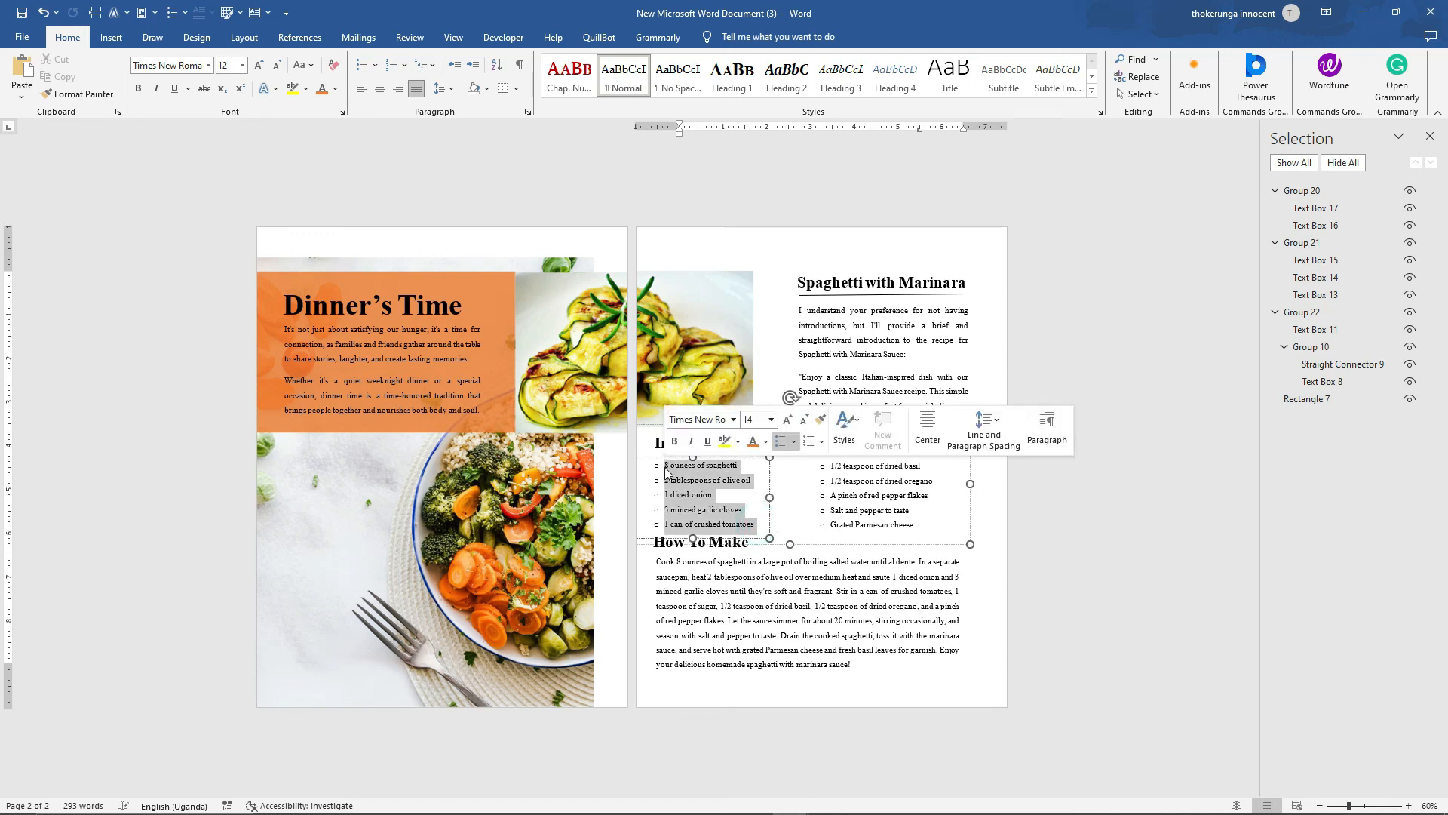
left_click(376, 66)
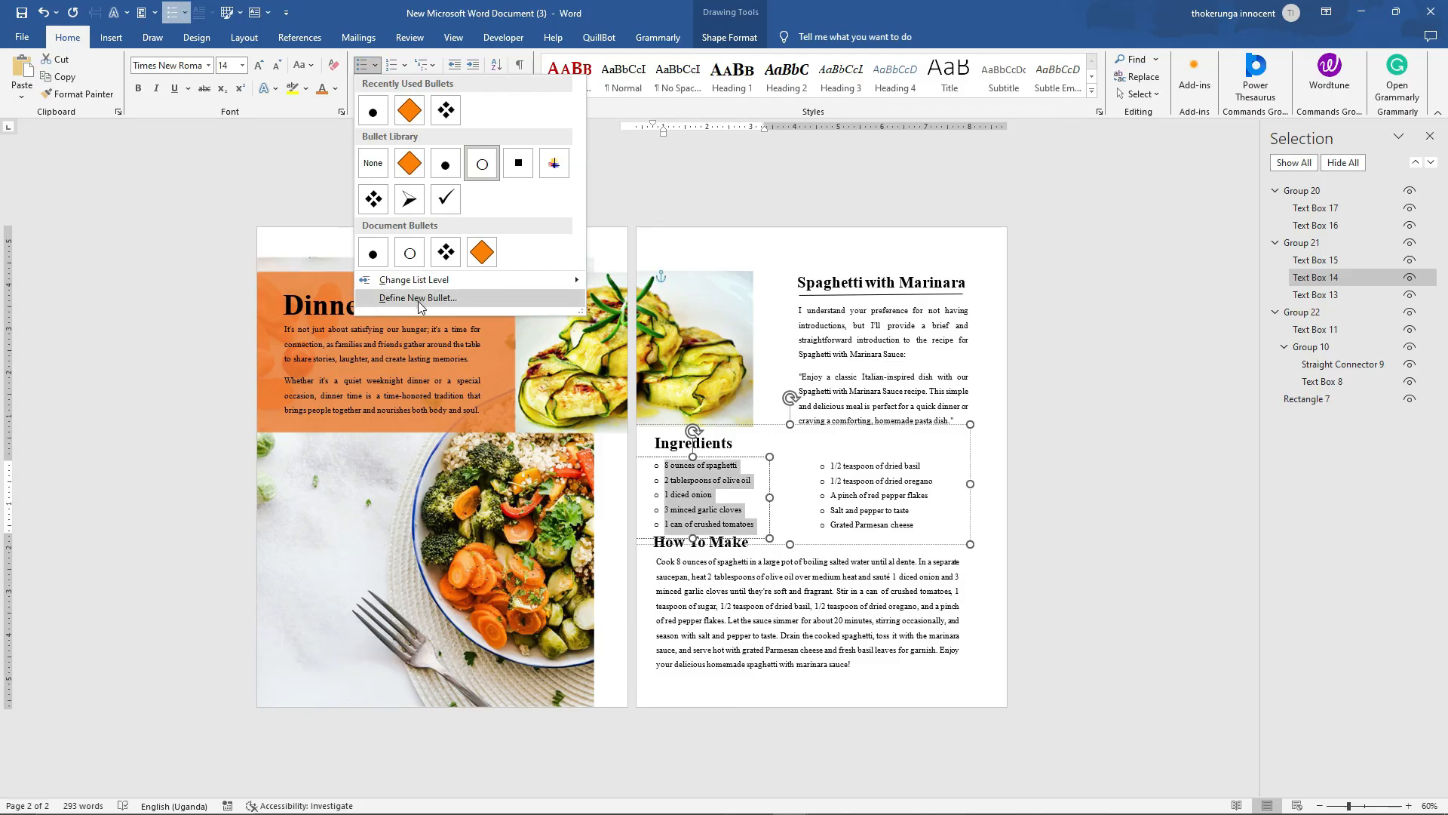
left_click(420, 299)
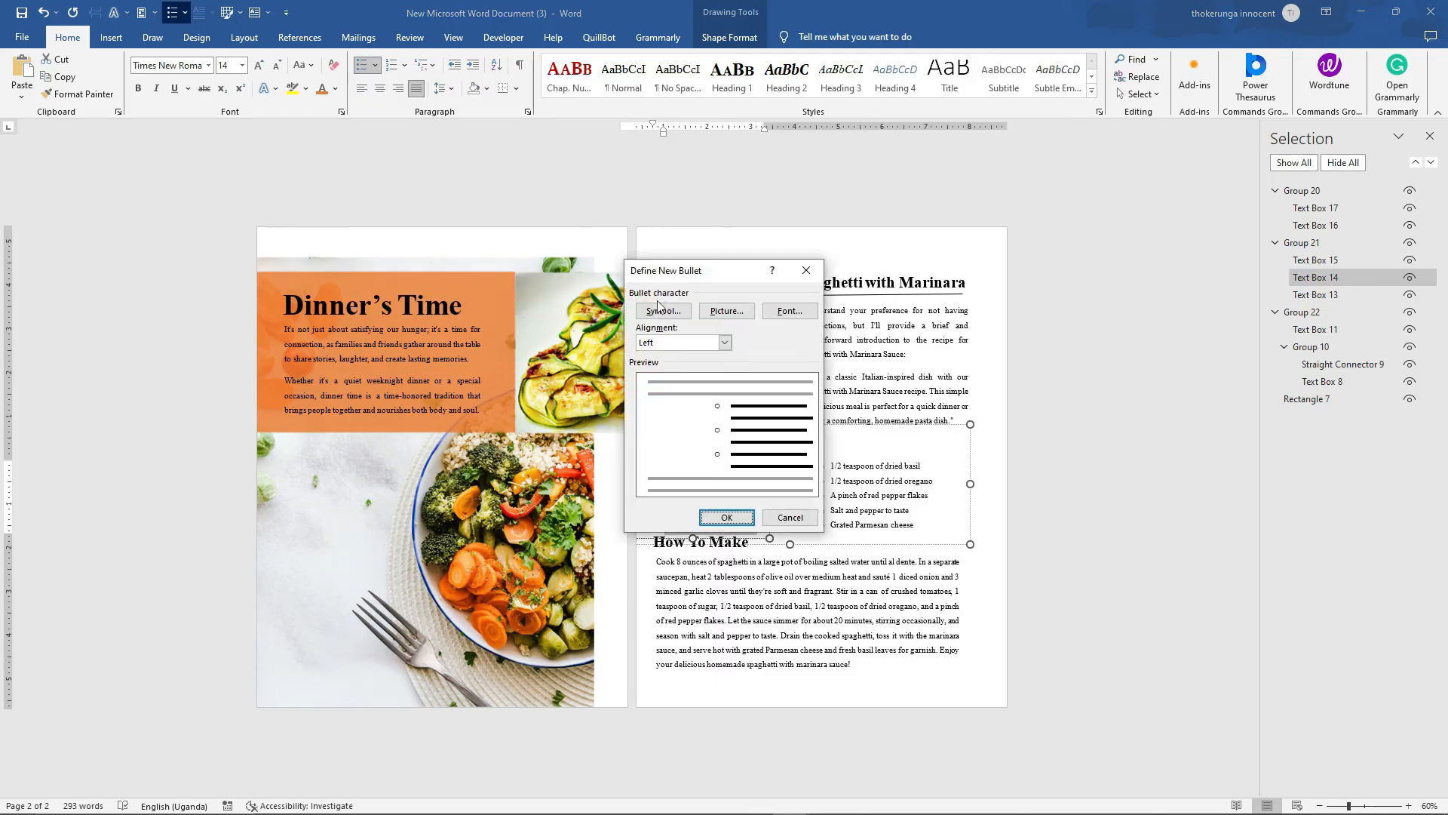
left_click(724, 314)
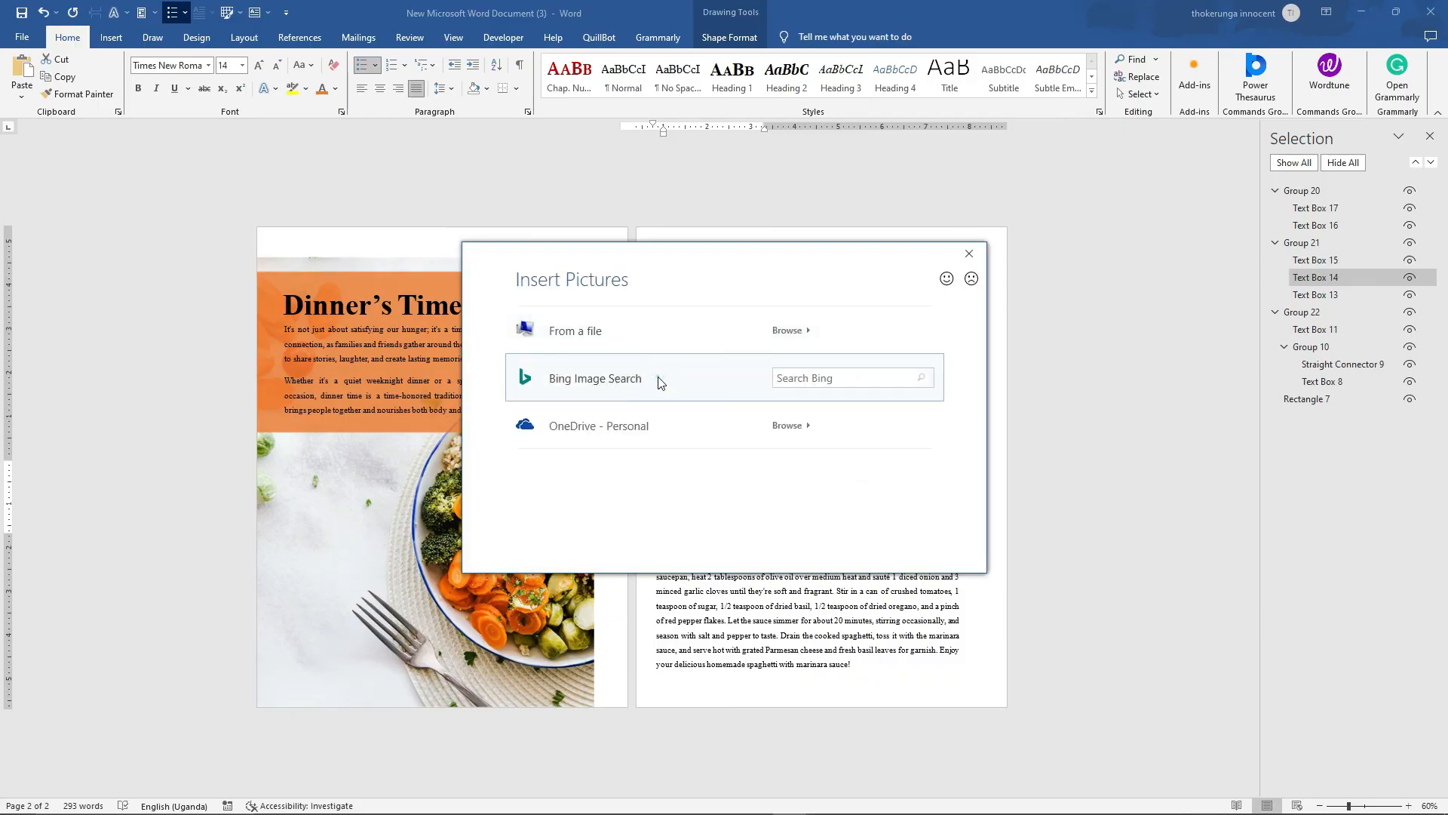
left_click(715, 381)
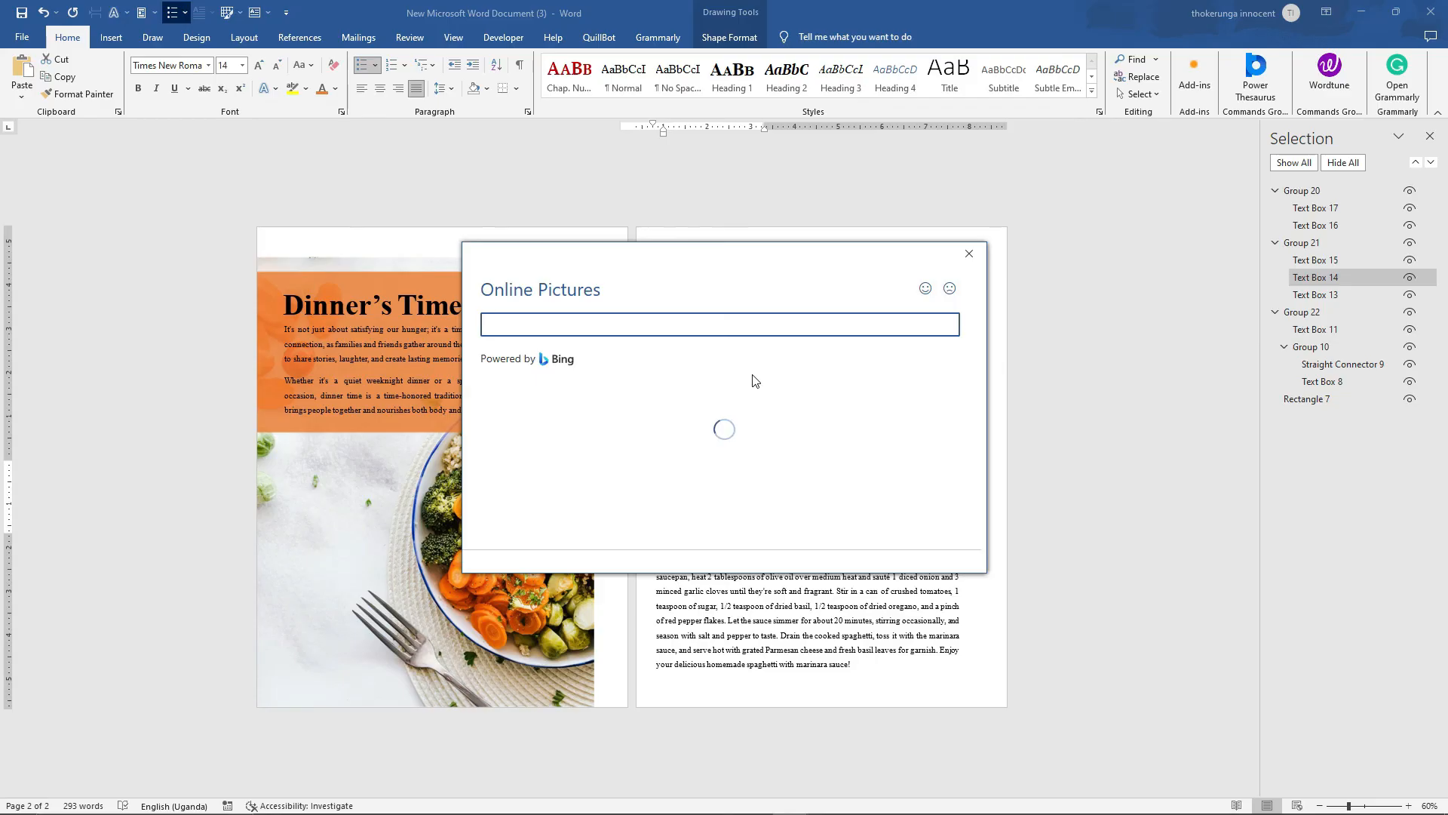
Search the online pictures for "diamond orange shape"
left_click(551, 320)
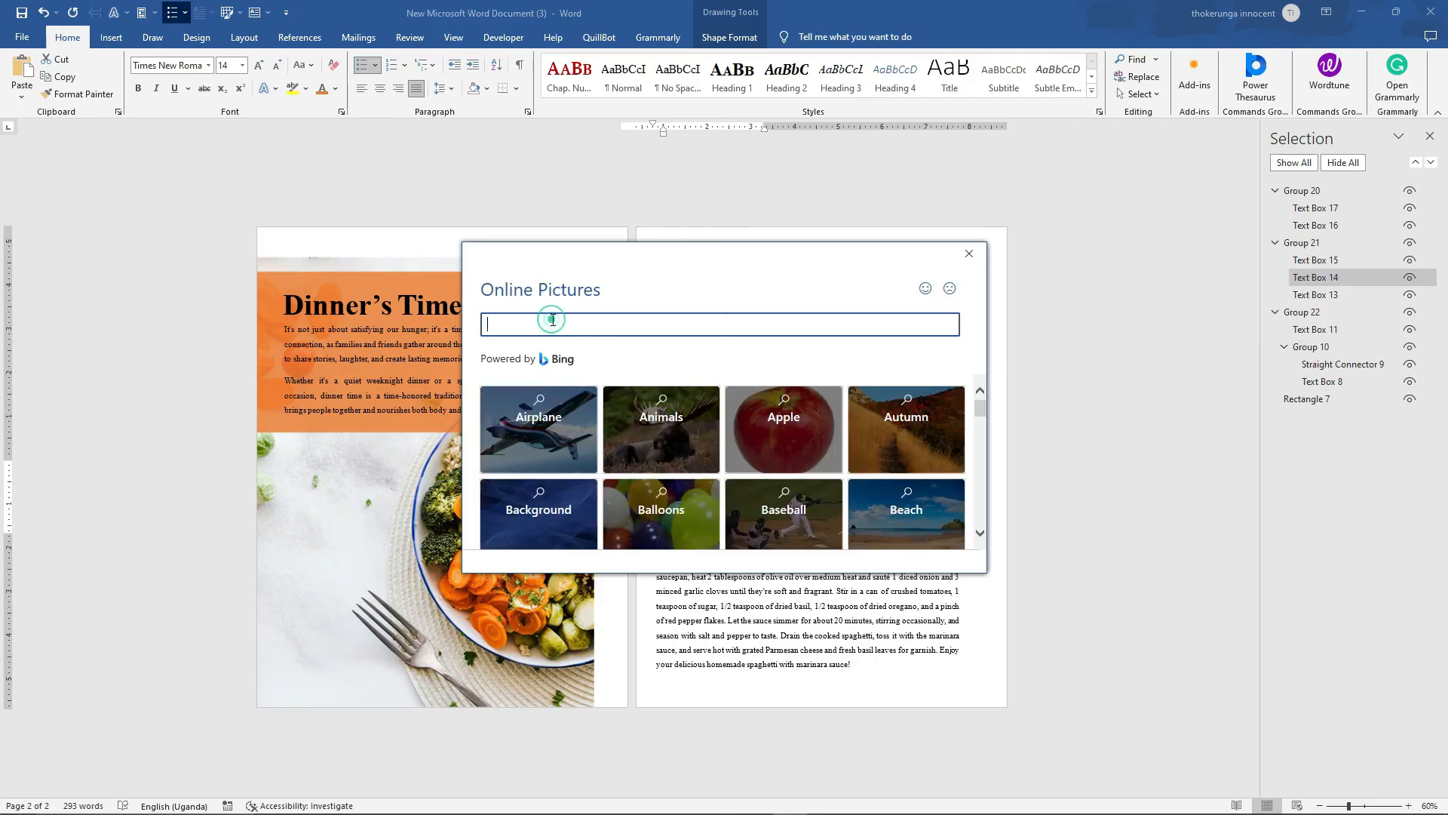
type("diamond orange shape")
key("Return")
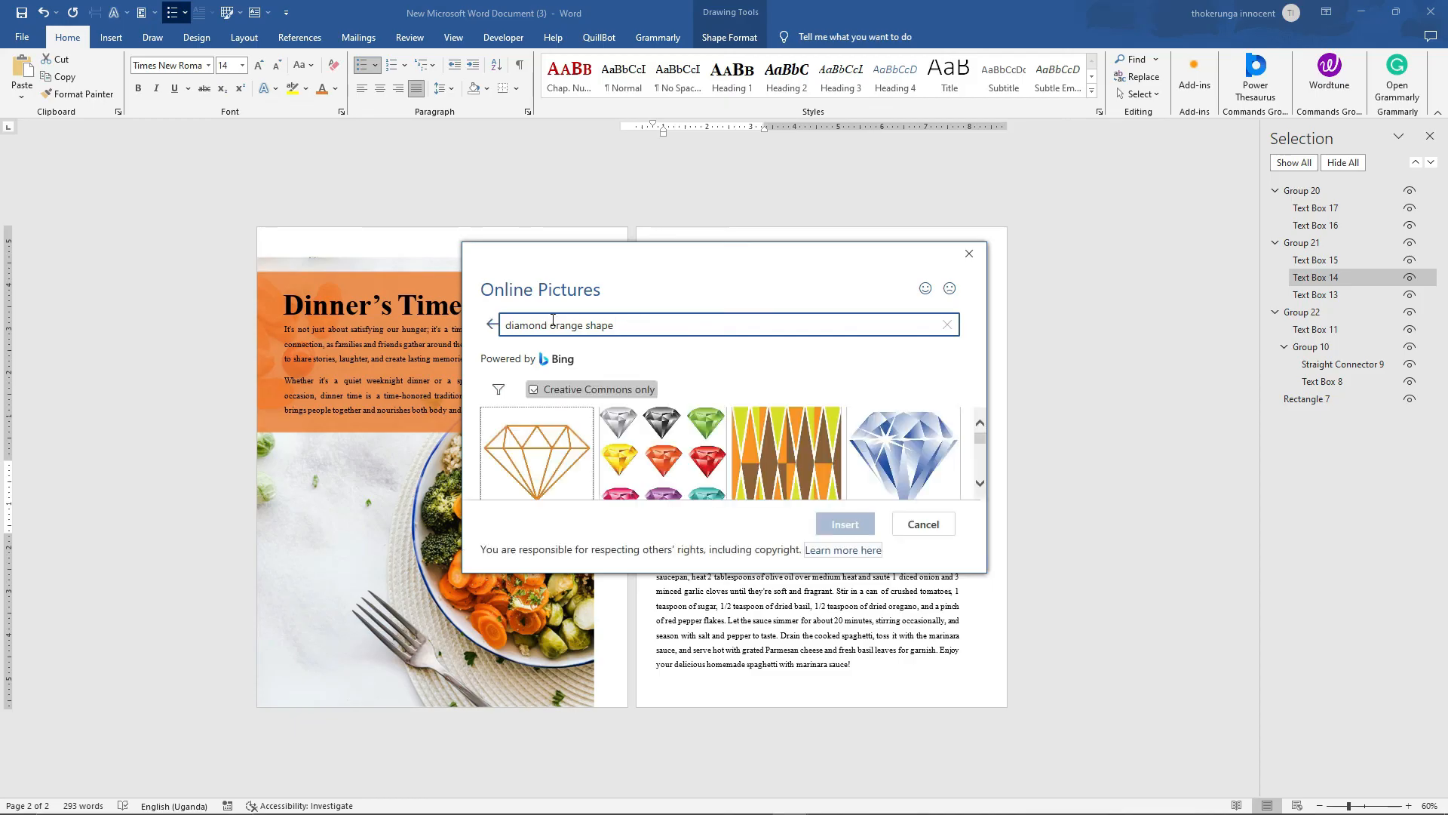
Insert the plain orange diamond with the dark outline as the picture bullet and apply it to the five ingredients in the first column
scroll(690, 415, "down", 3)
scroll(690, 415, "down", 2)
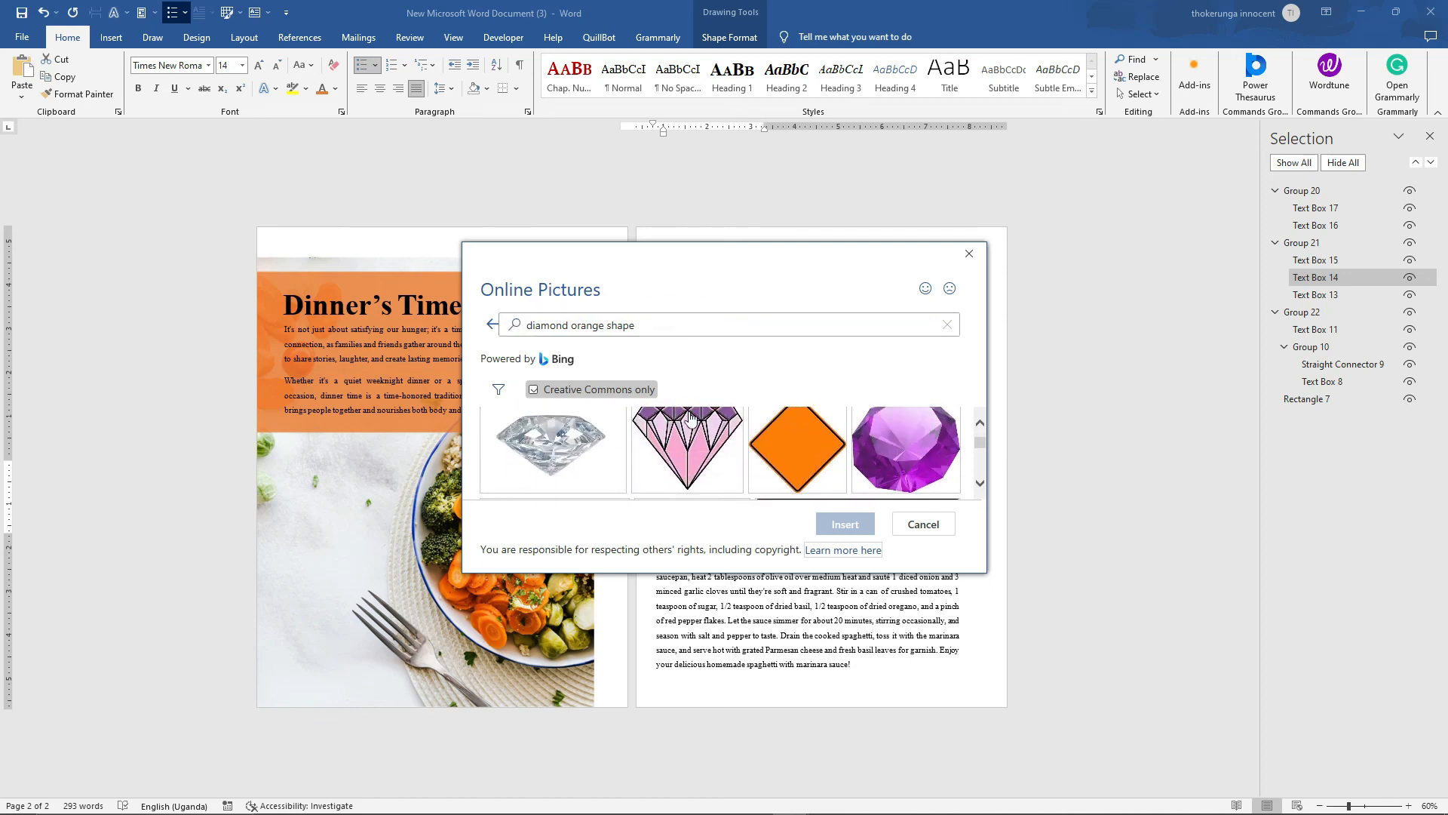
scroll(784, 434, "up", 1)
scroll(794, 443, "down", 2)
scroll(794, 443, "down", 5)
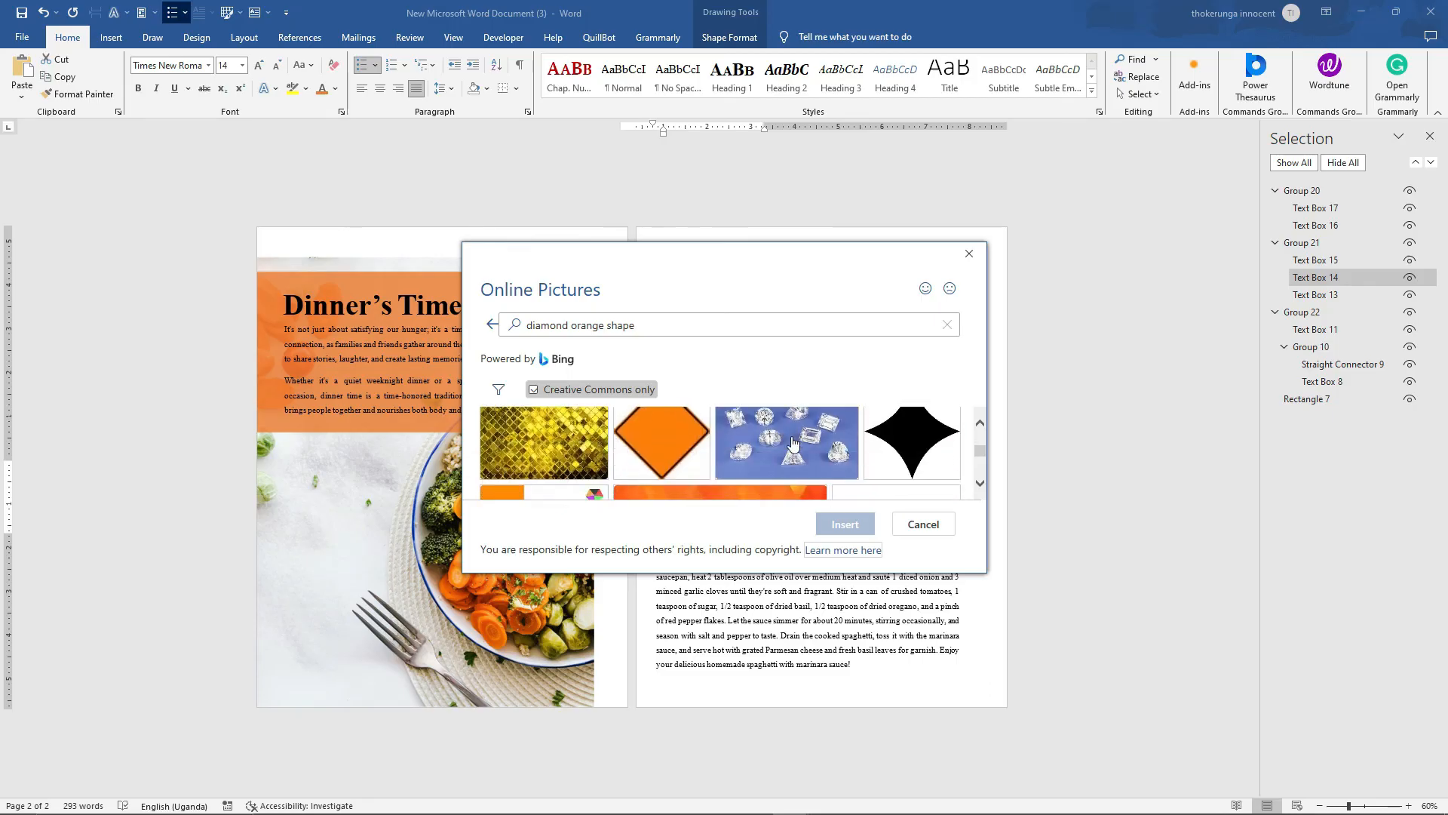
scroll(793, 444, "down", 5)
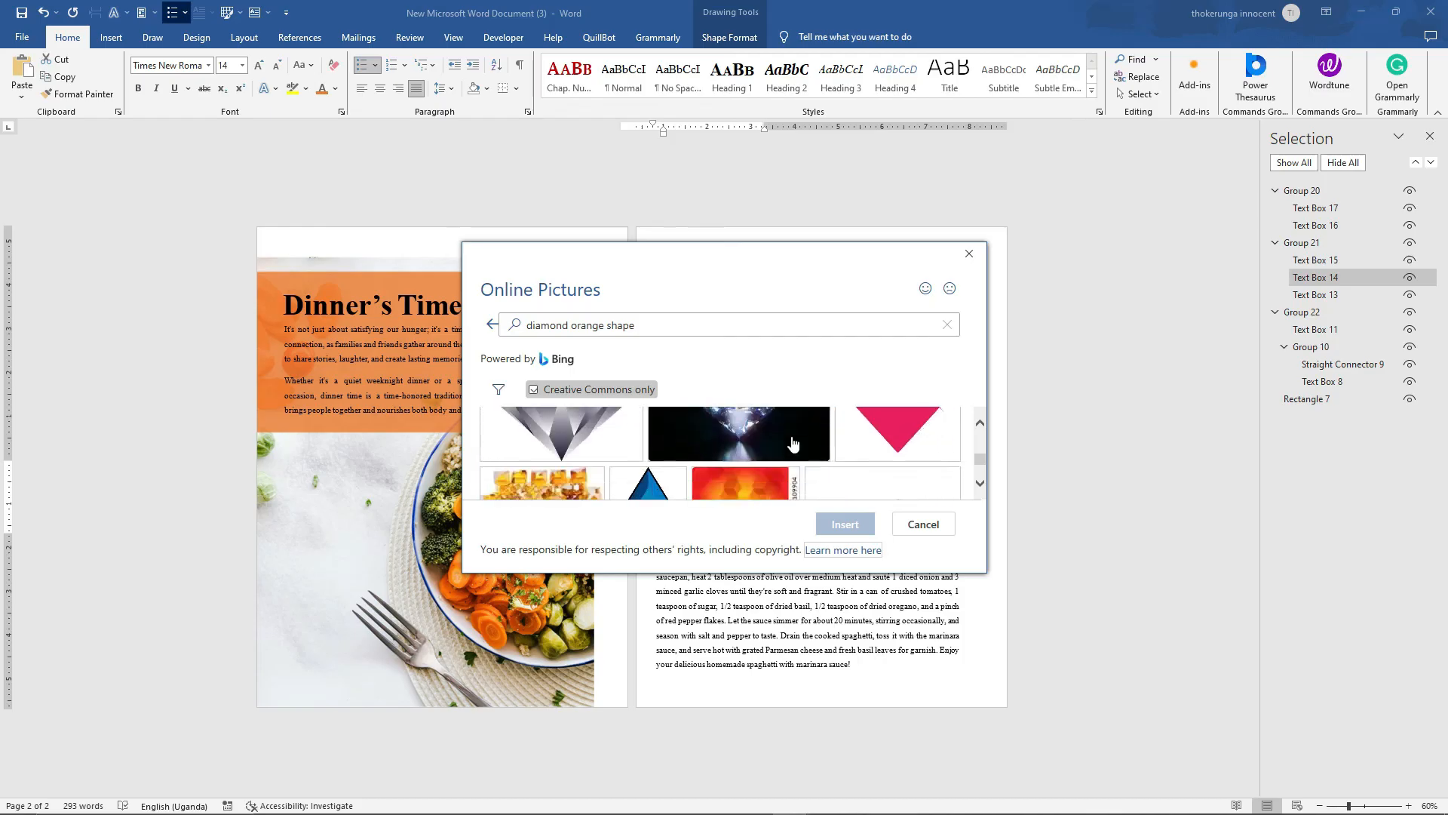
scroll(792, 441, "down", 1)
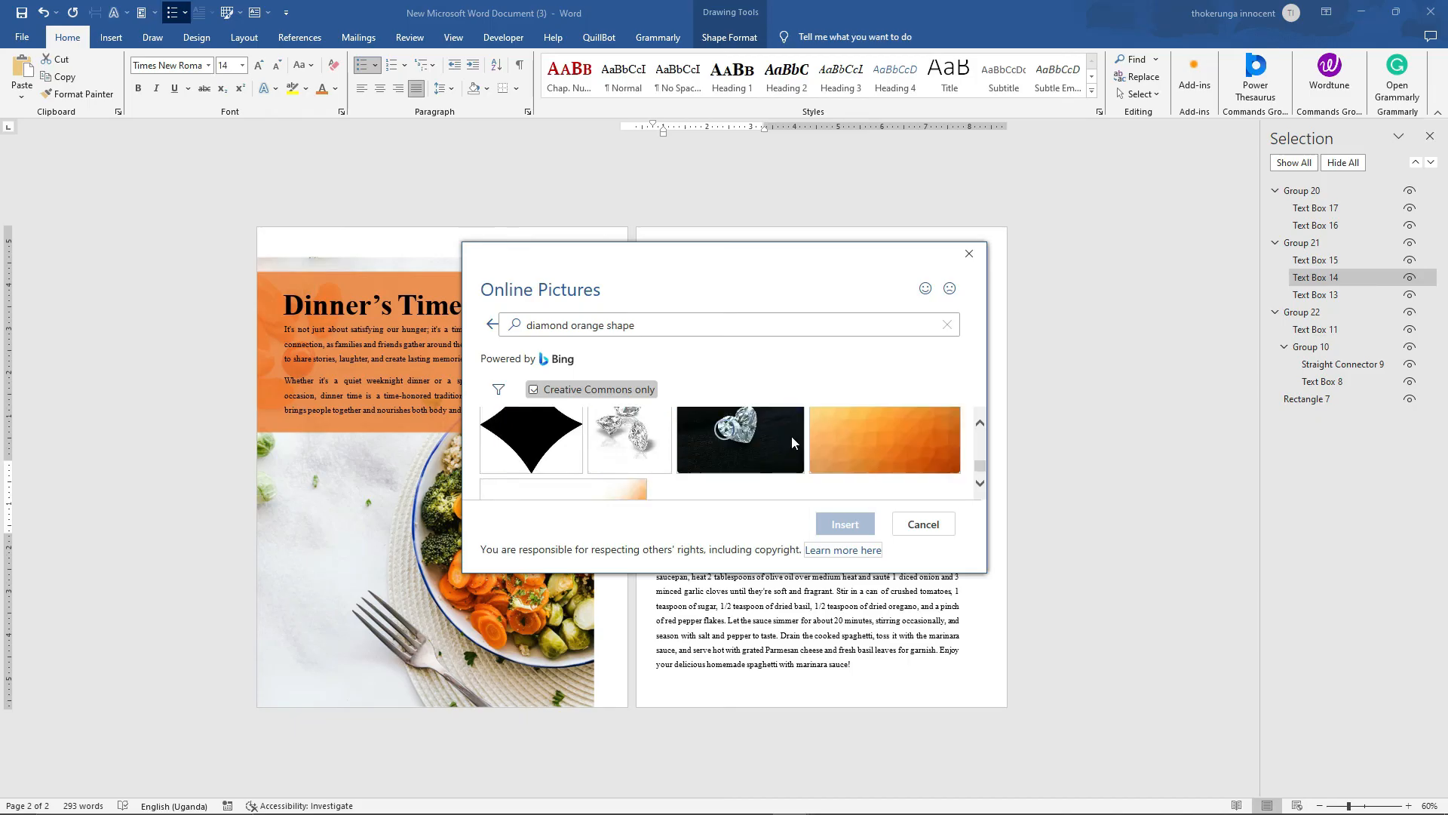
scroll(790, 436, "up", 1)
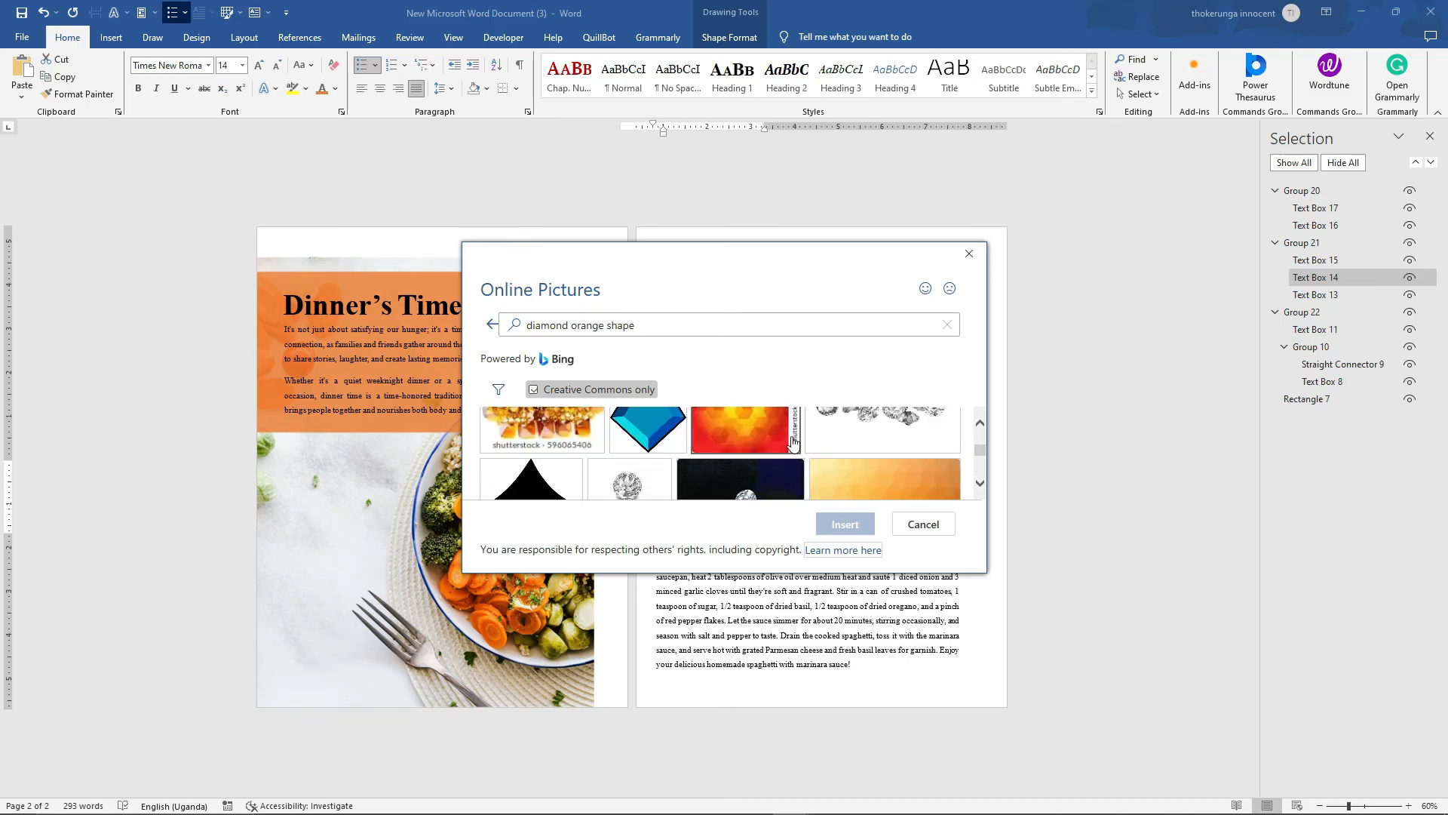
scroll(792, 443, "up", 3)
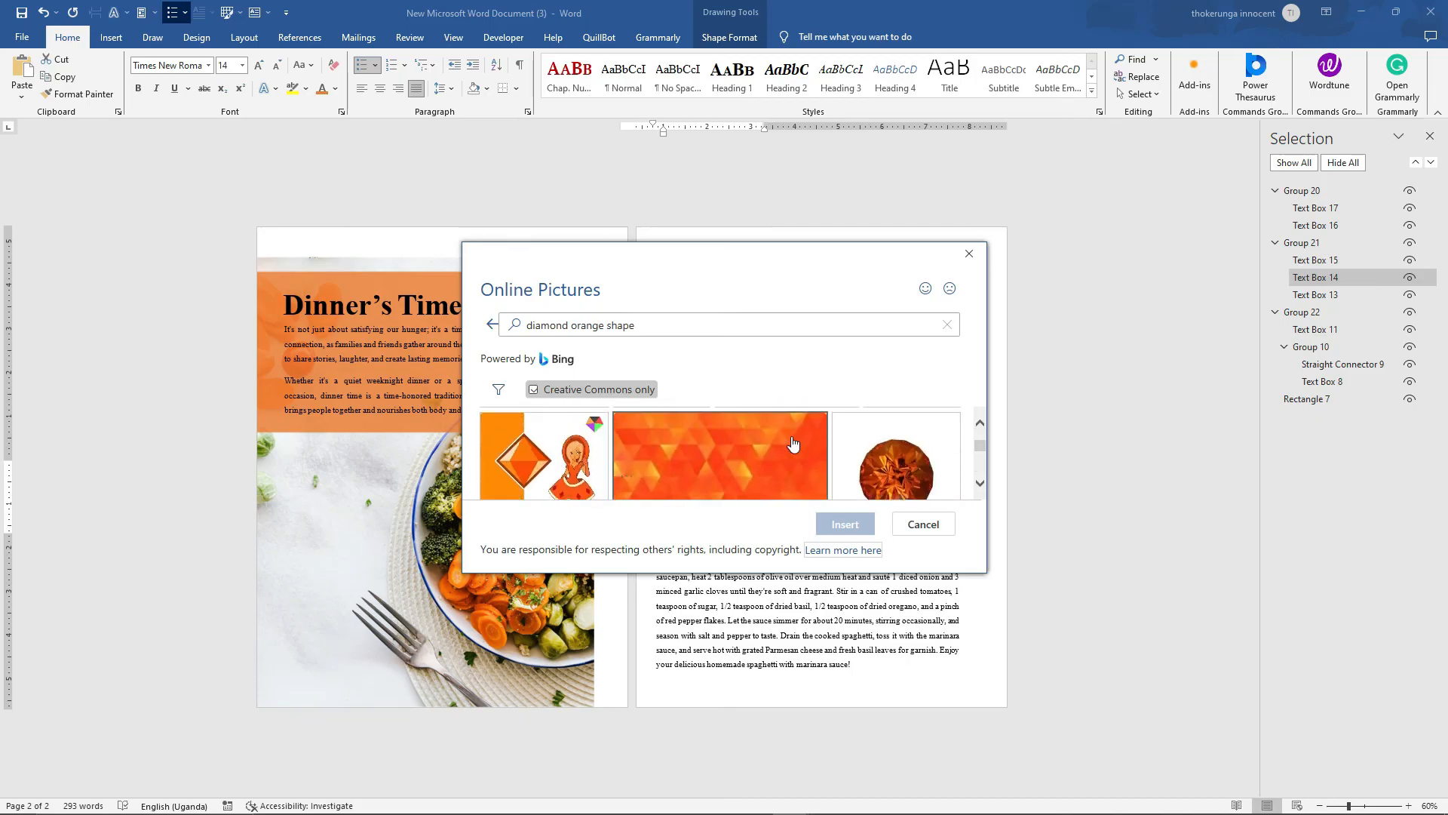
scroll(792, 443, "down", 2)
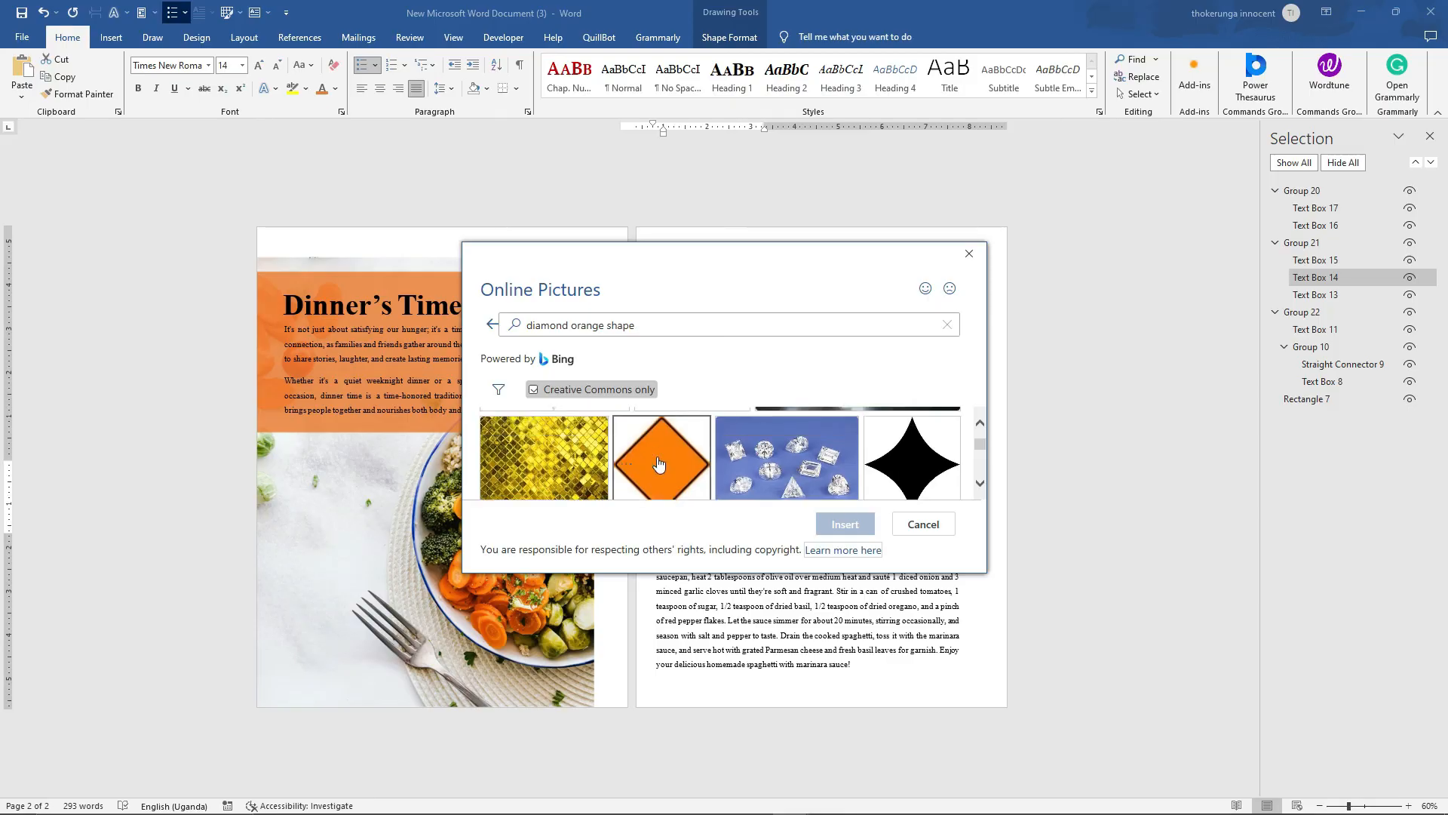
left_click(659, 463)
left_click(845, 523)
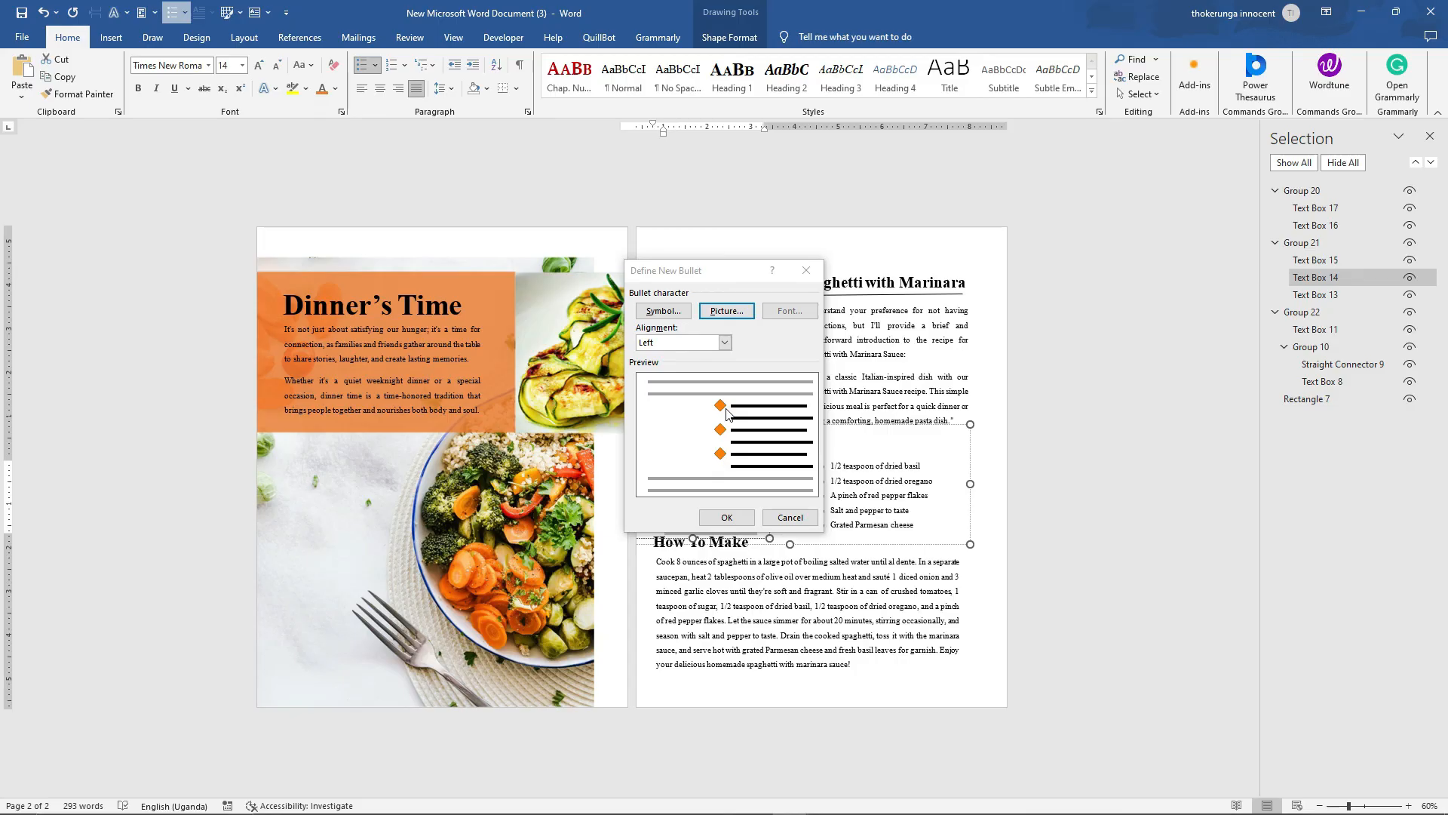
left_click(727, 519)
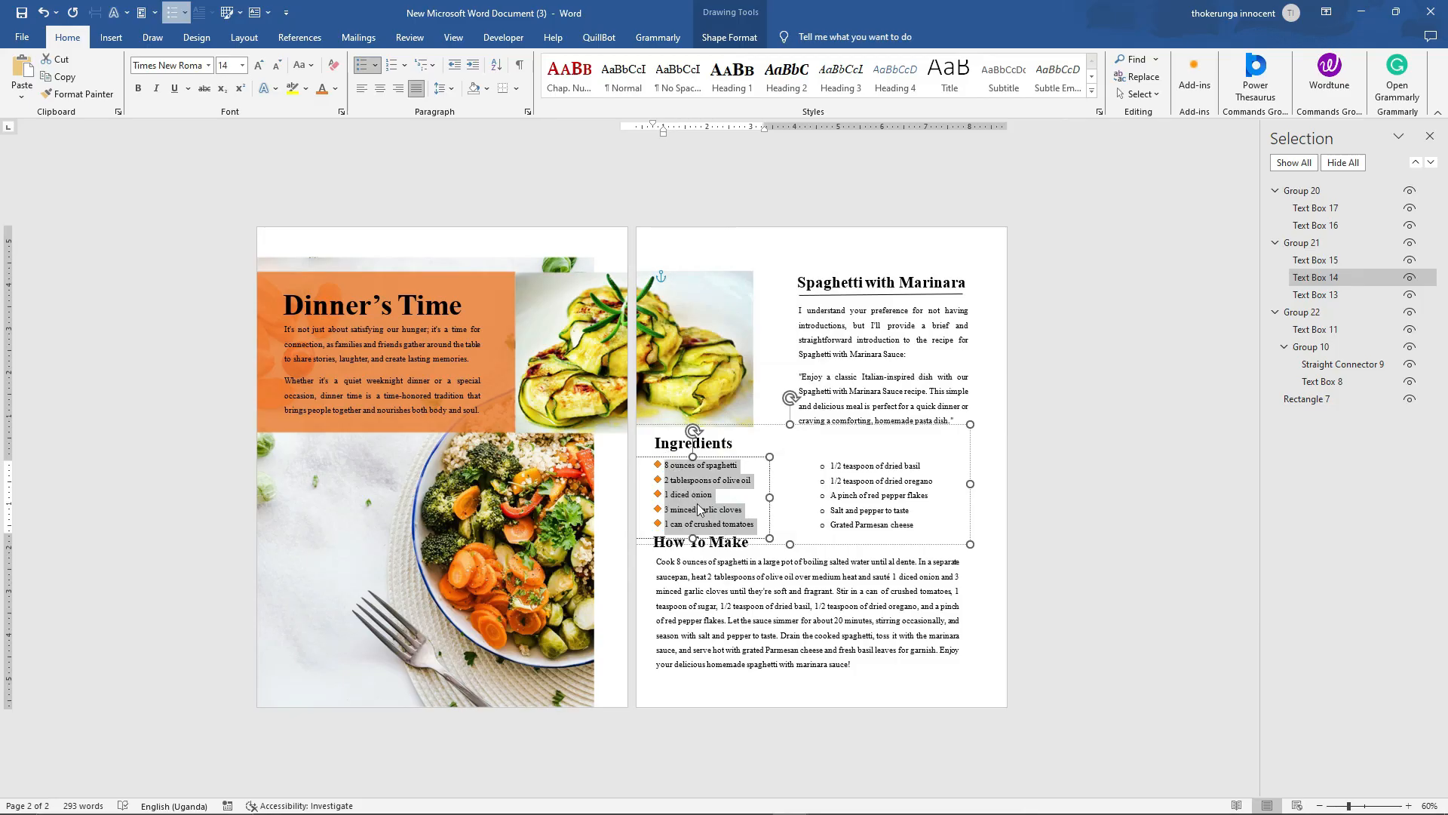
Apply the orange diamond bullet to the five ingredients in the second column, from dried basil to Parmesan cheese, and deselect the list
left_click(795, 518)
left_click(911, 522)
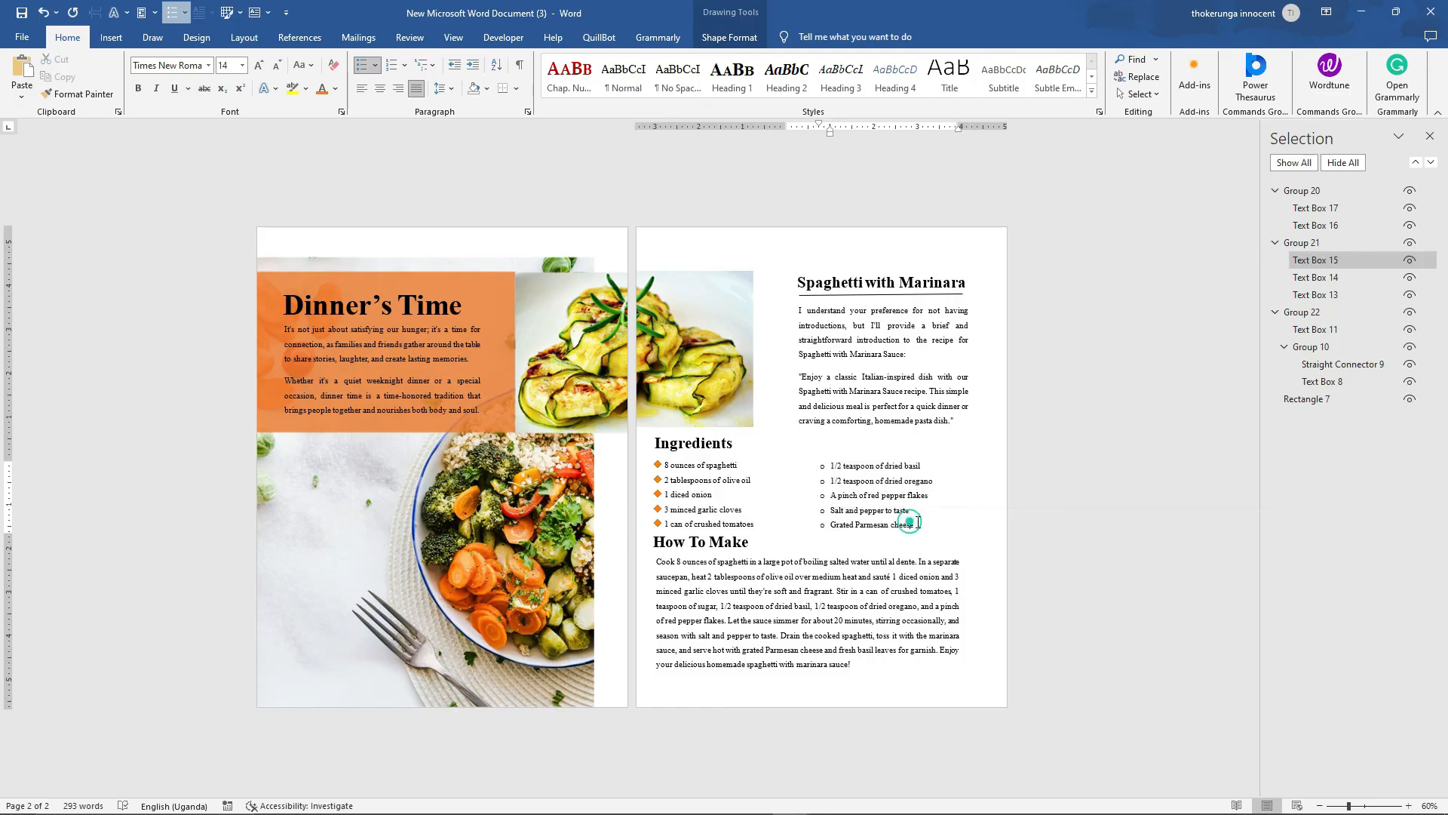
left_click_drag(913, 523, 829, 464)
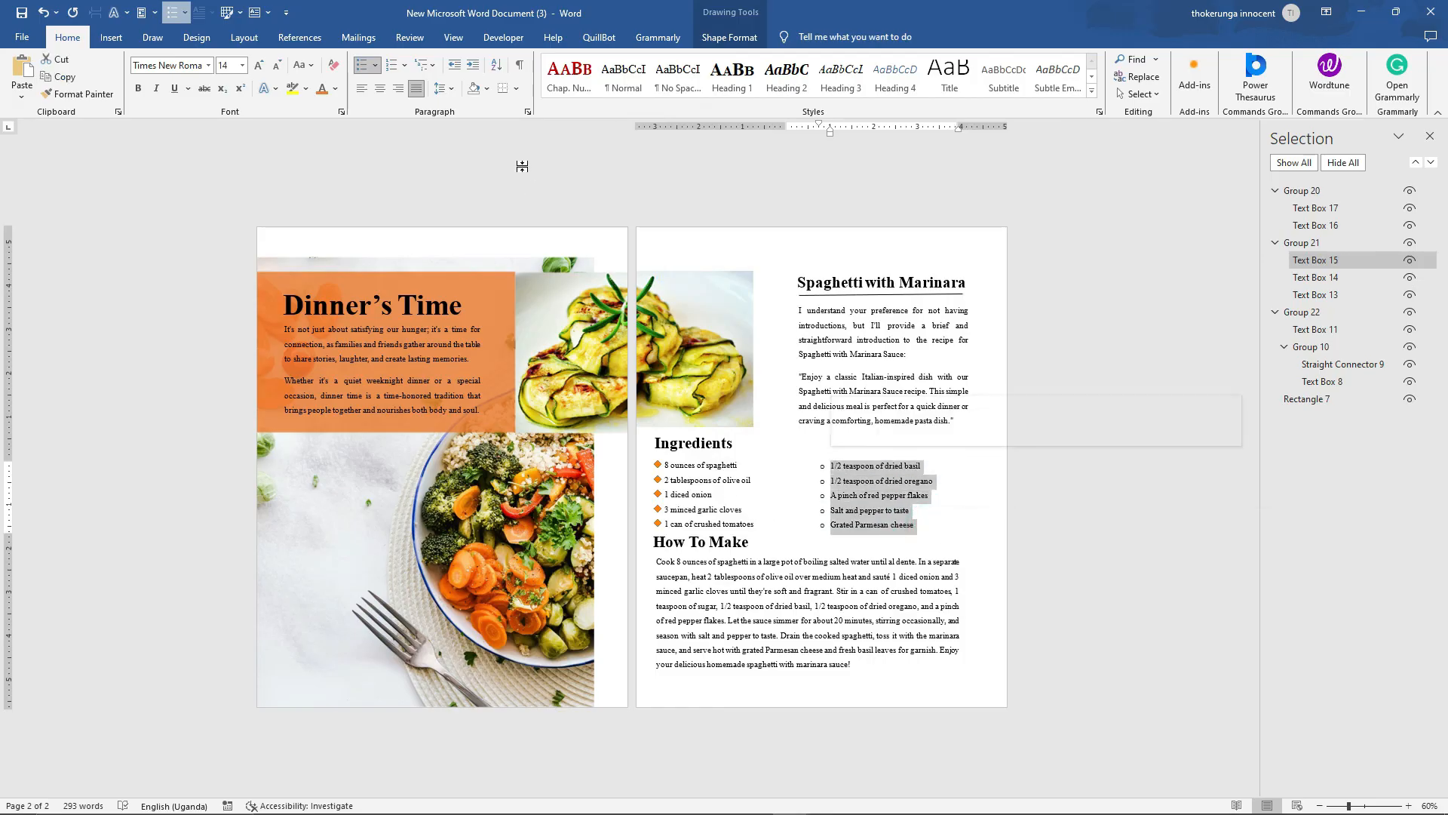
left_click(374, 66)
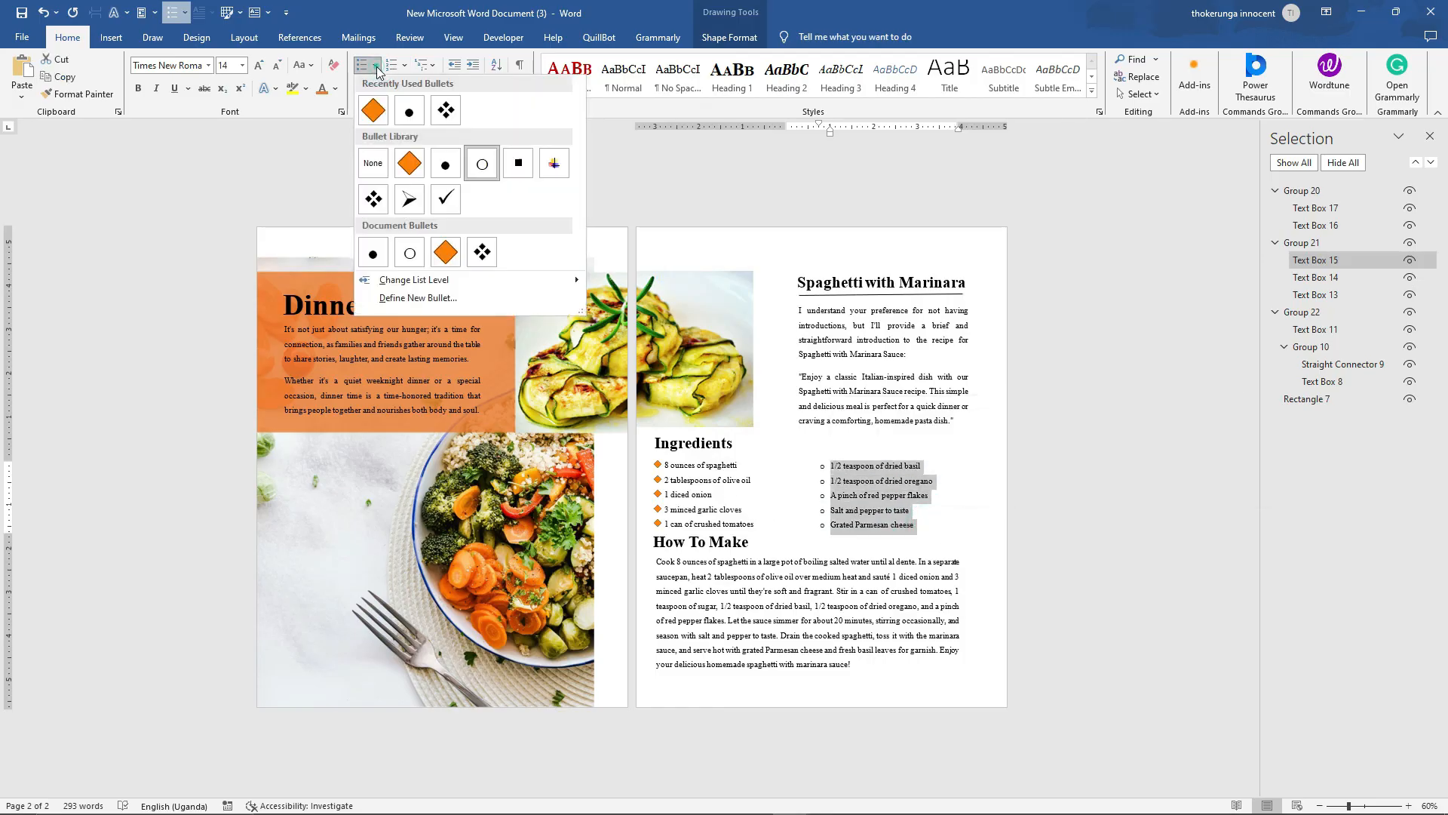
left_click(376, 113)
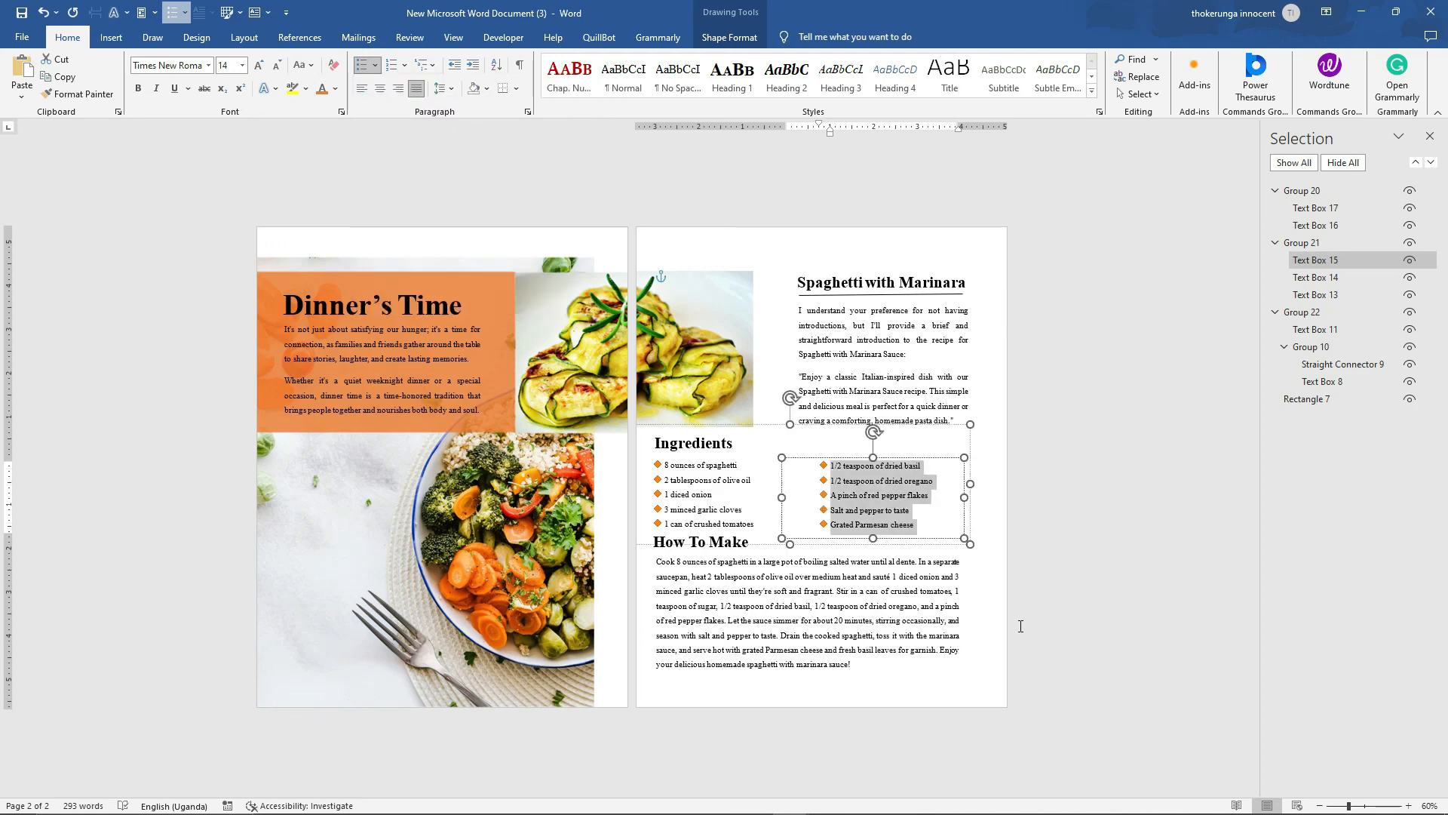
left_click(993, 656)
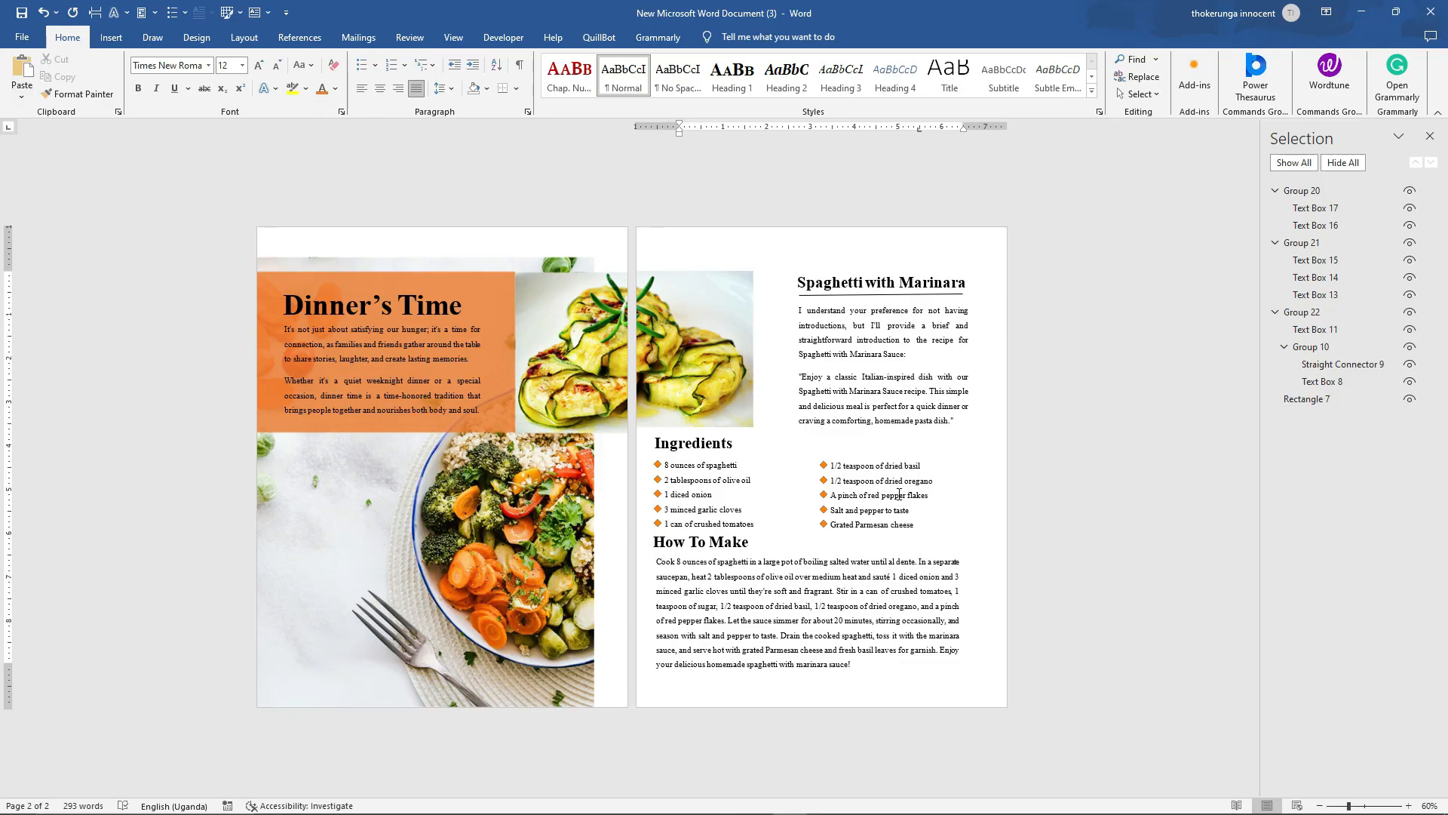
left_click(937, 685)
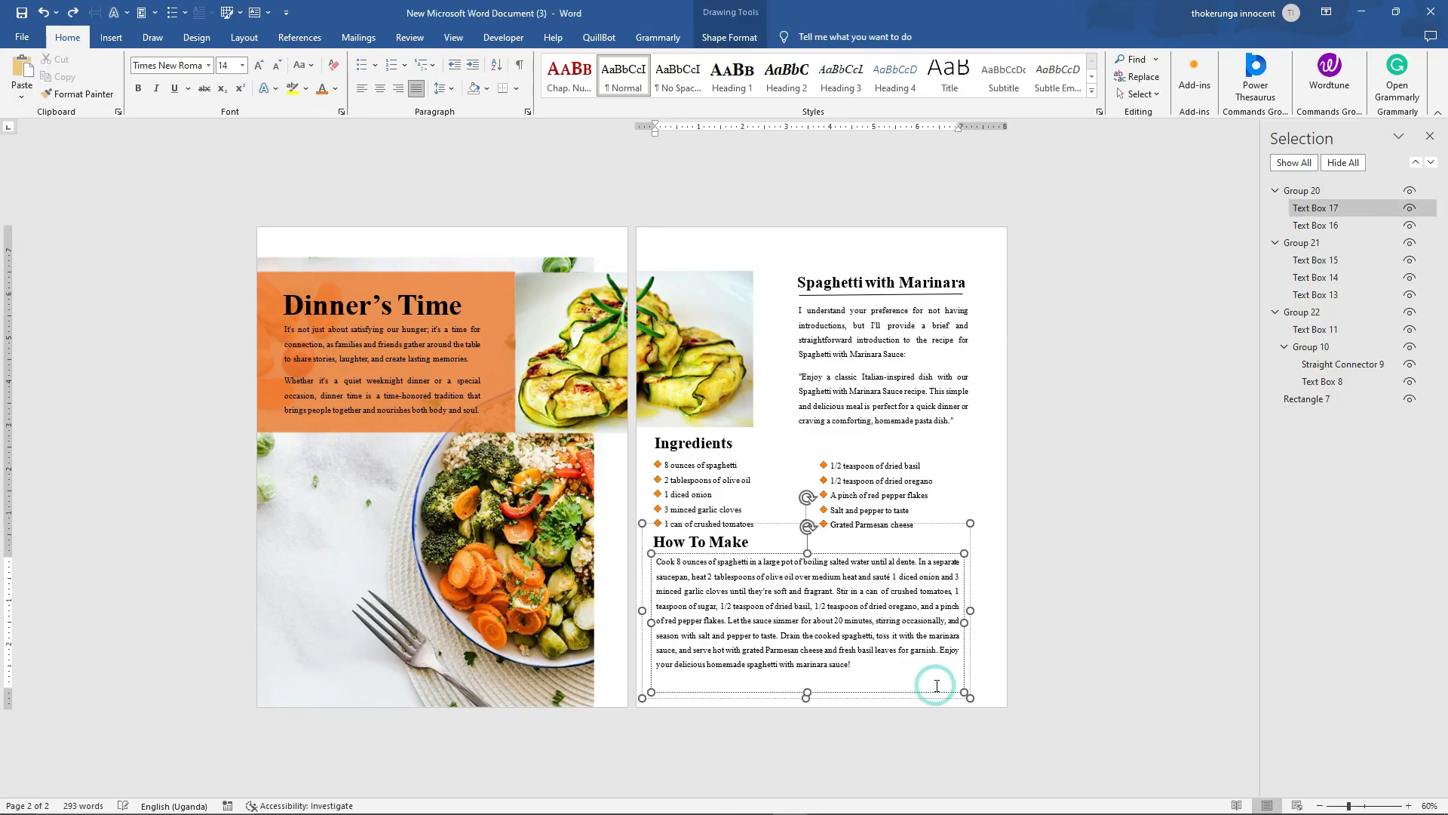
left_click(1004, 674)
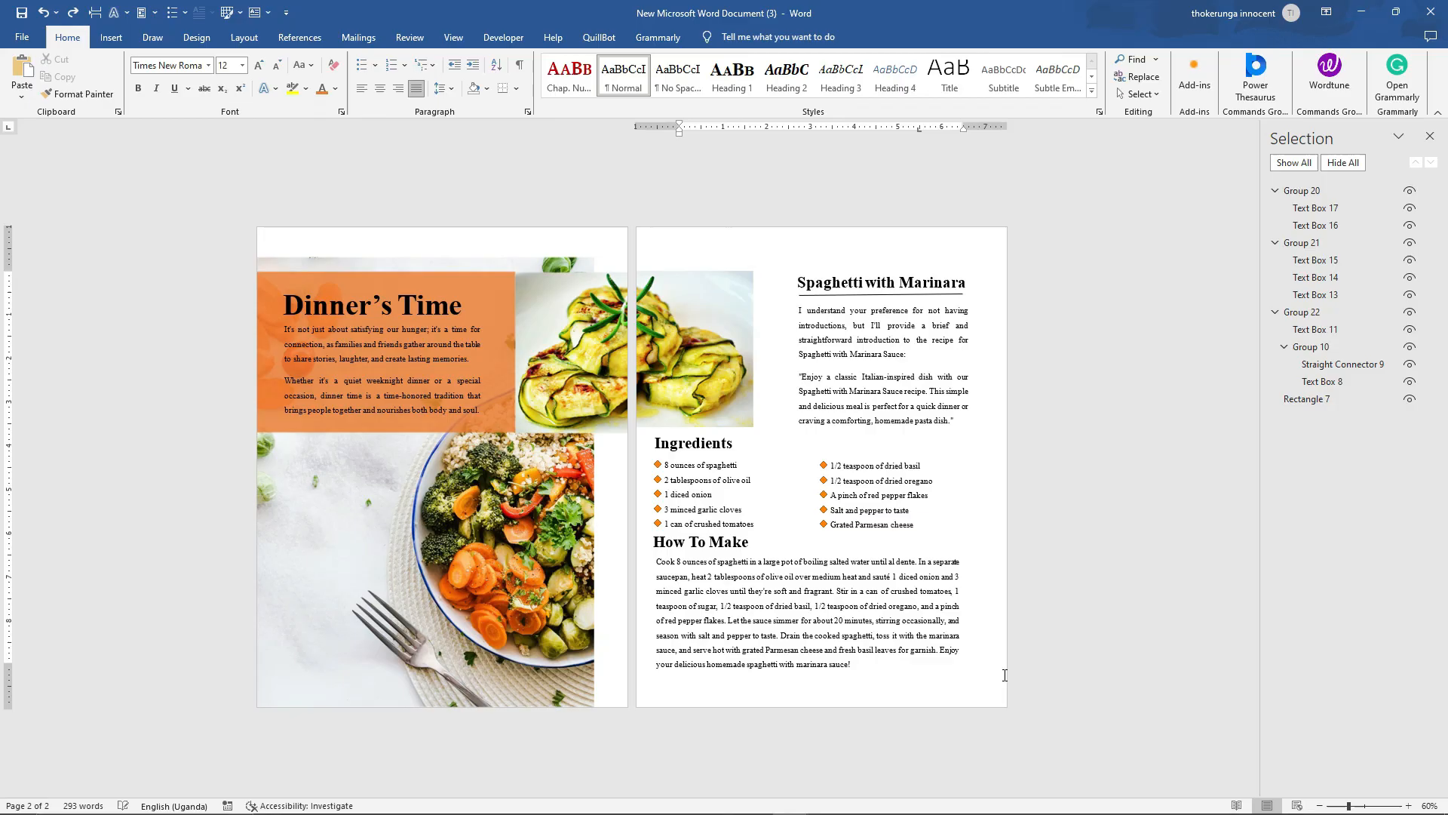